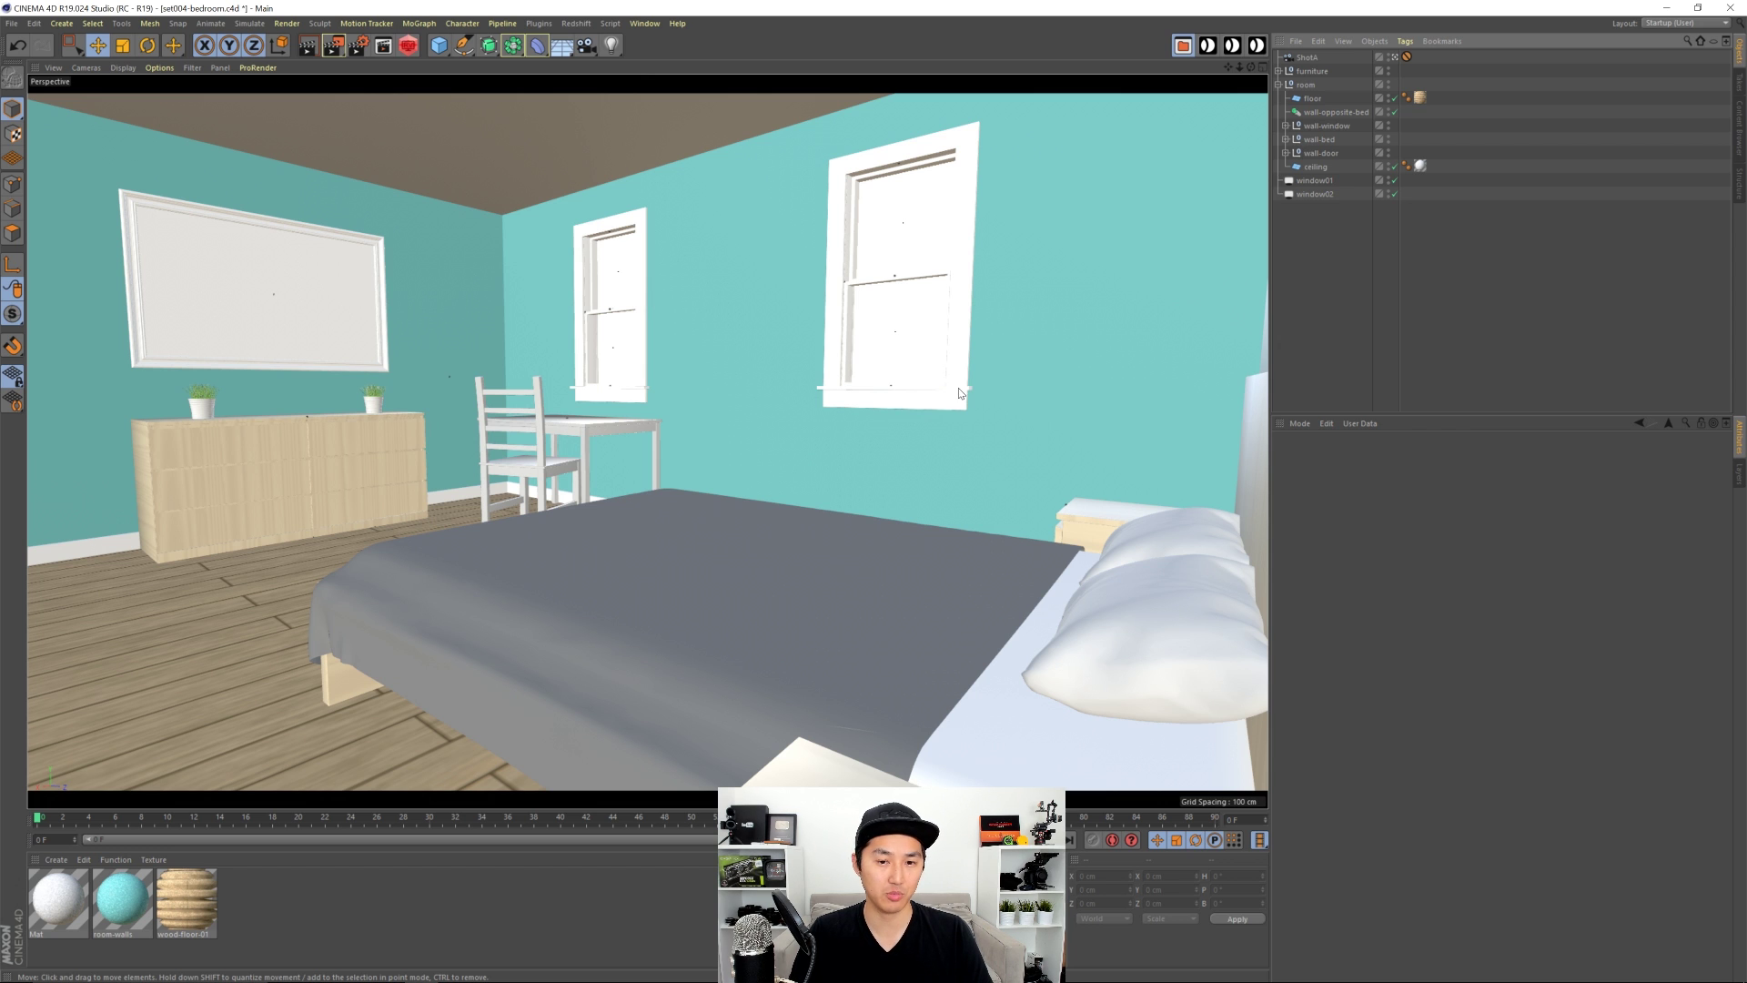
Step: Leave the ShotA camera, hide wall-opposite-bed, orbit the bedroom interior, then start a new document
click(1395, 58)
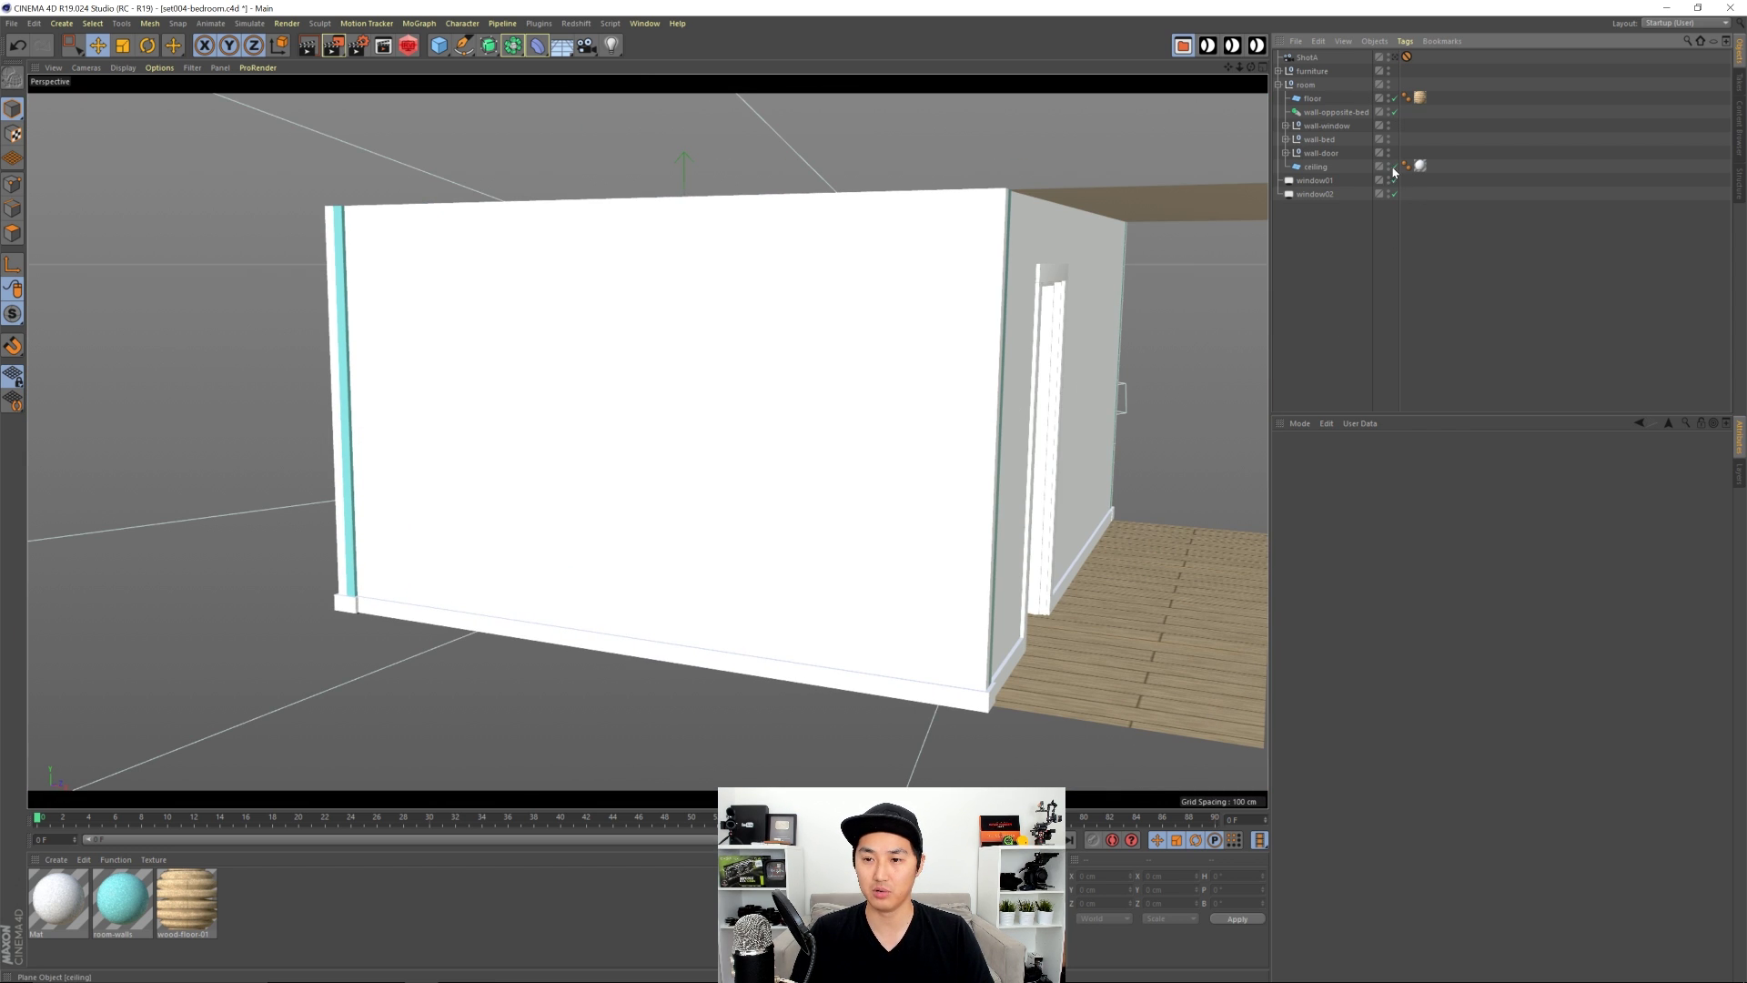
click(1394, 112)
alt+drag(819, 466, 977, 442)
mouse_move(822, 464)
alt+mouse_down()
mouse_move(822, 496)
mouse_move(941, 499)
mouse_move(843, 494)
mouse_move(892, 522)
alt+mouse_up()
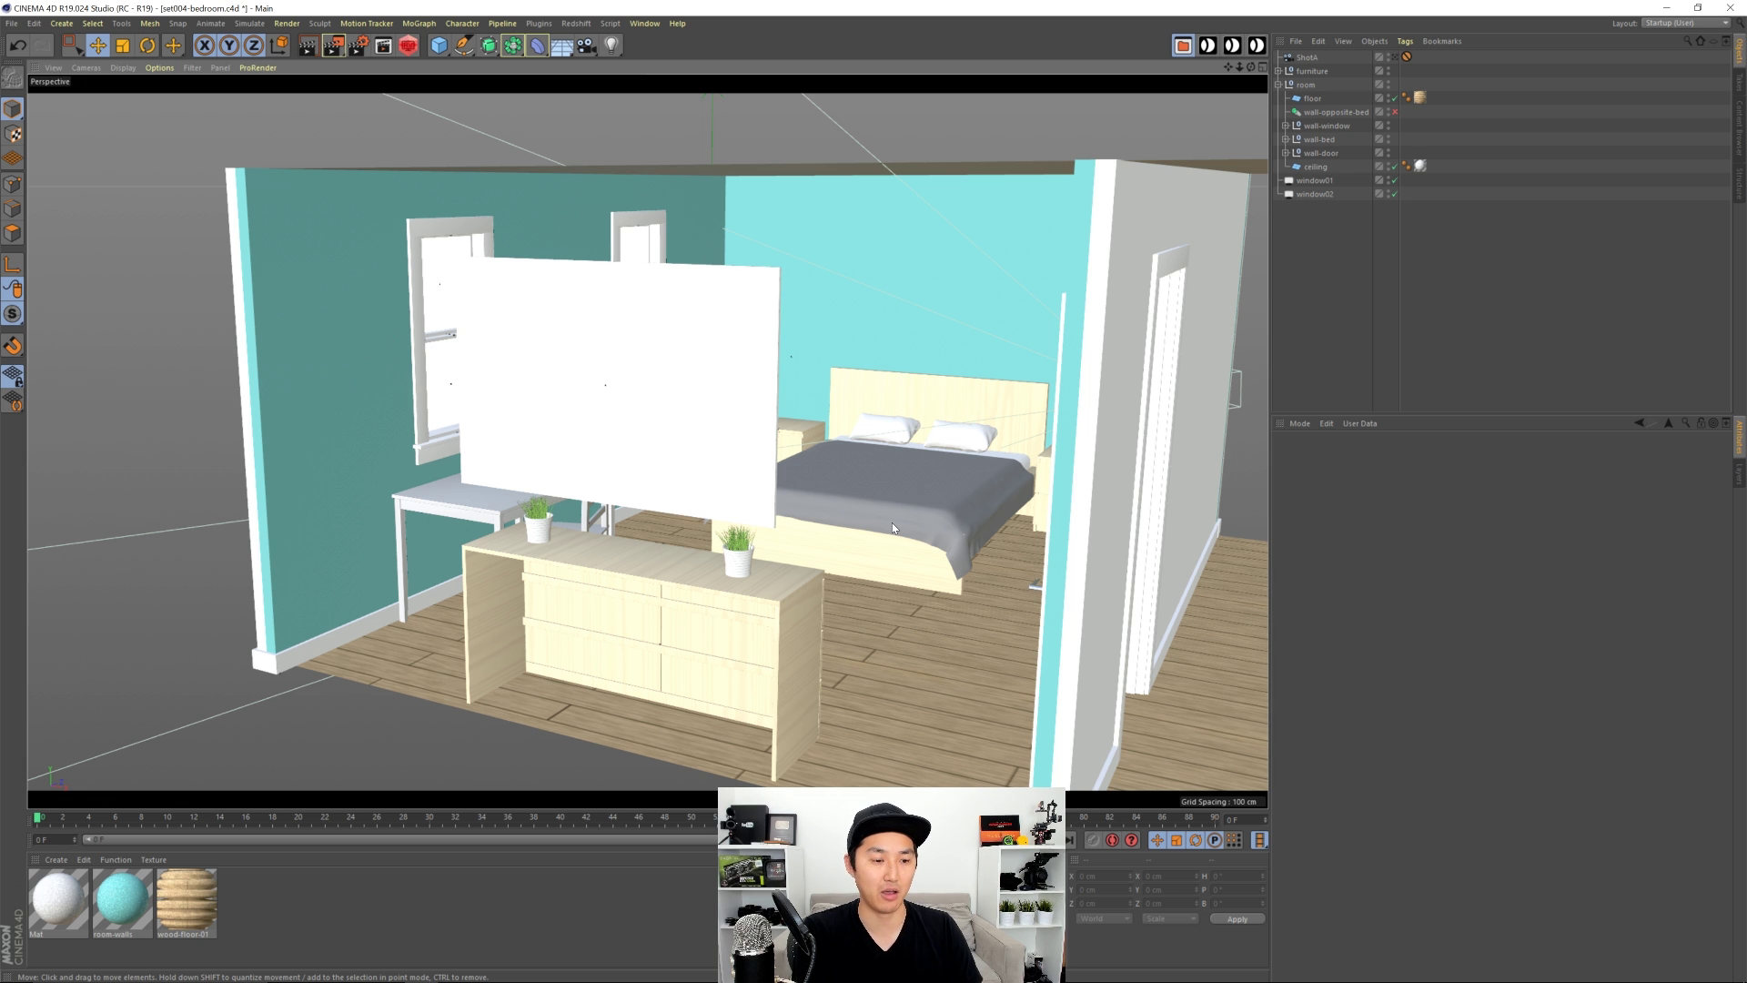
key(ctrl+n)
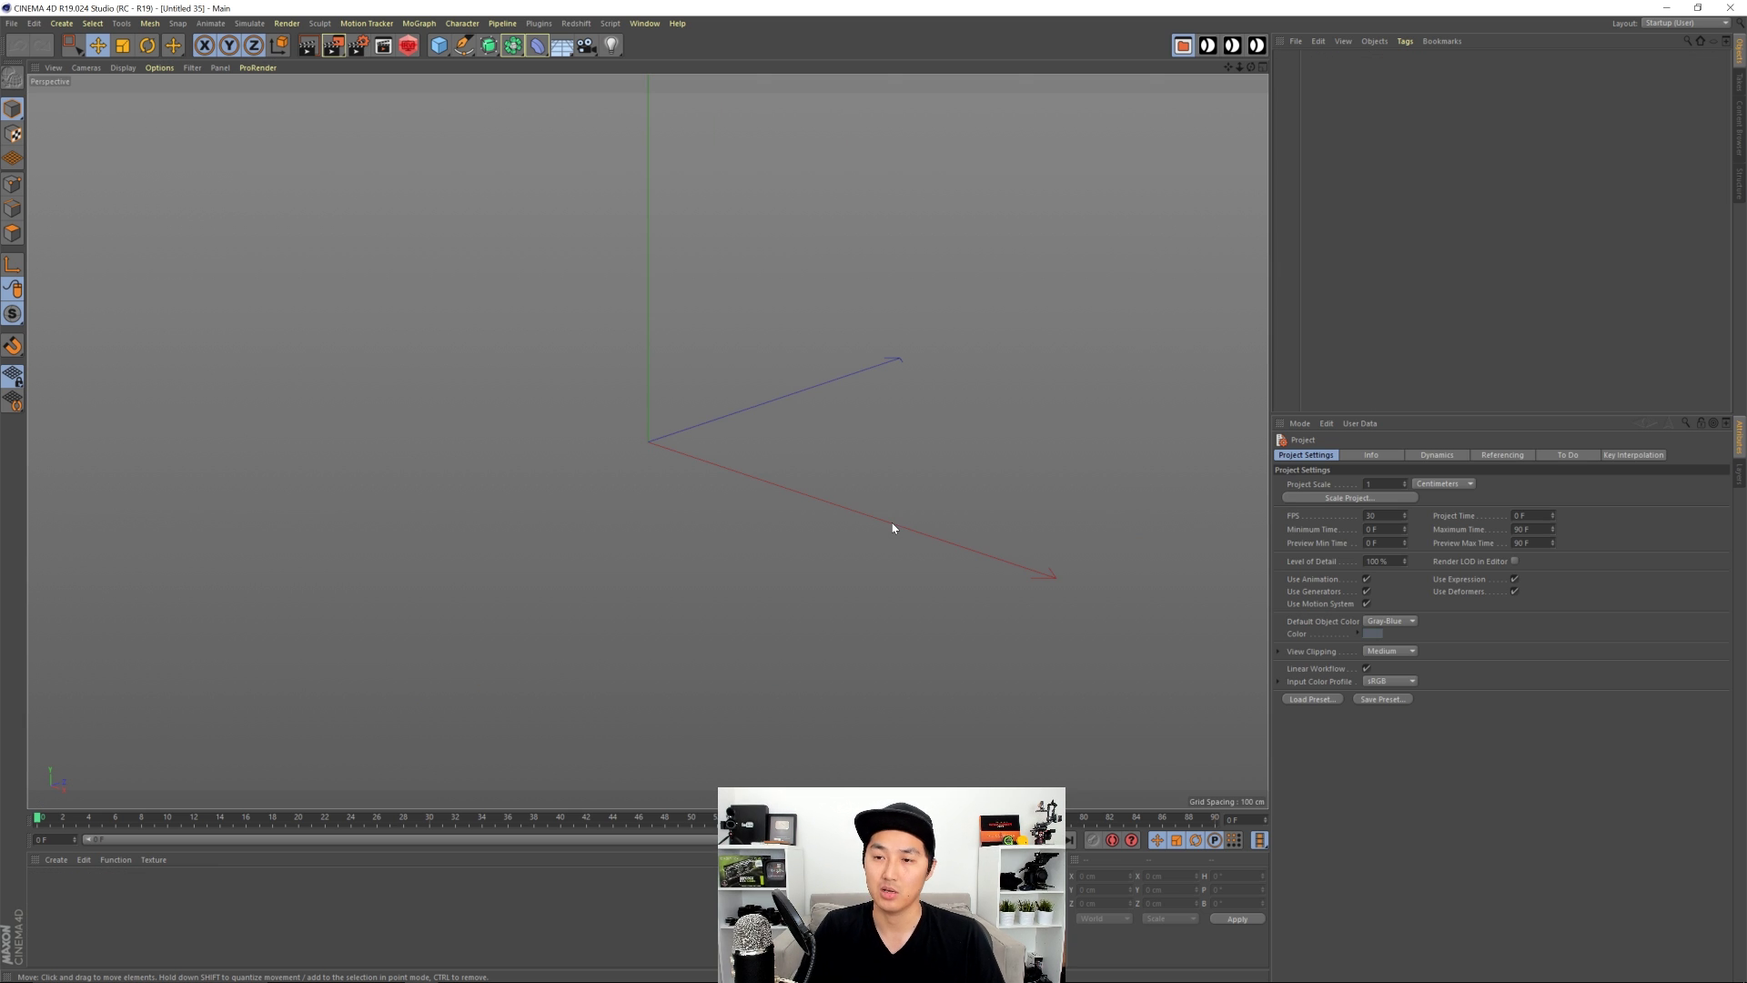
Step: Add SD-Wall-01 from the Set Designer library and turn the view to face it
click(1740, 136)
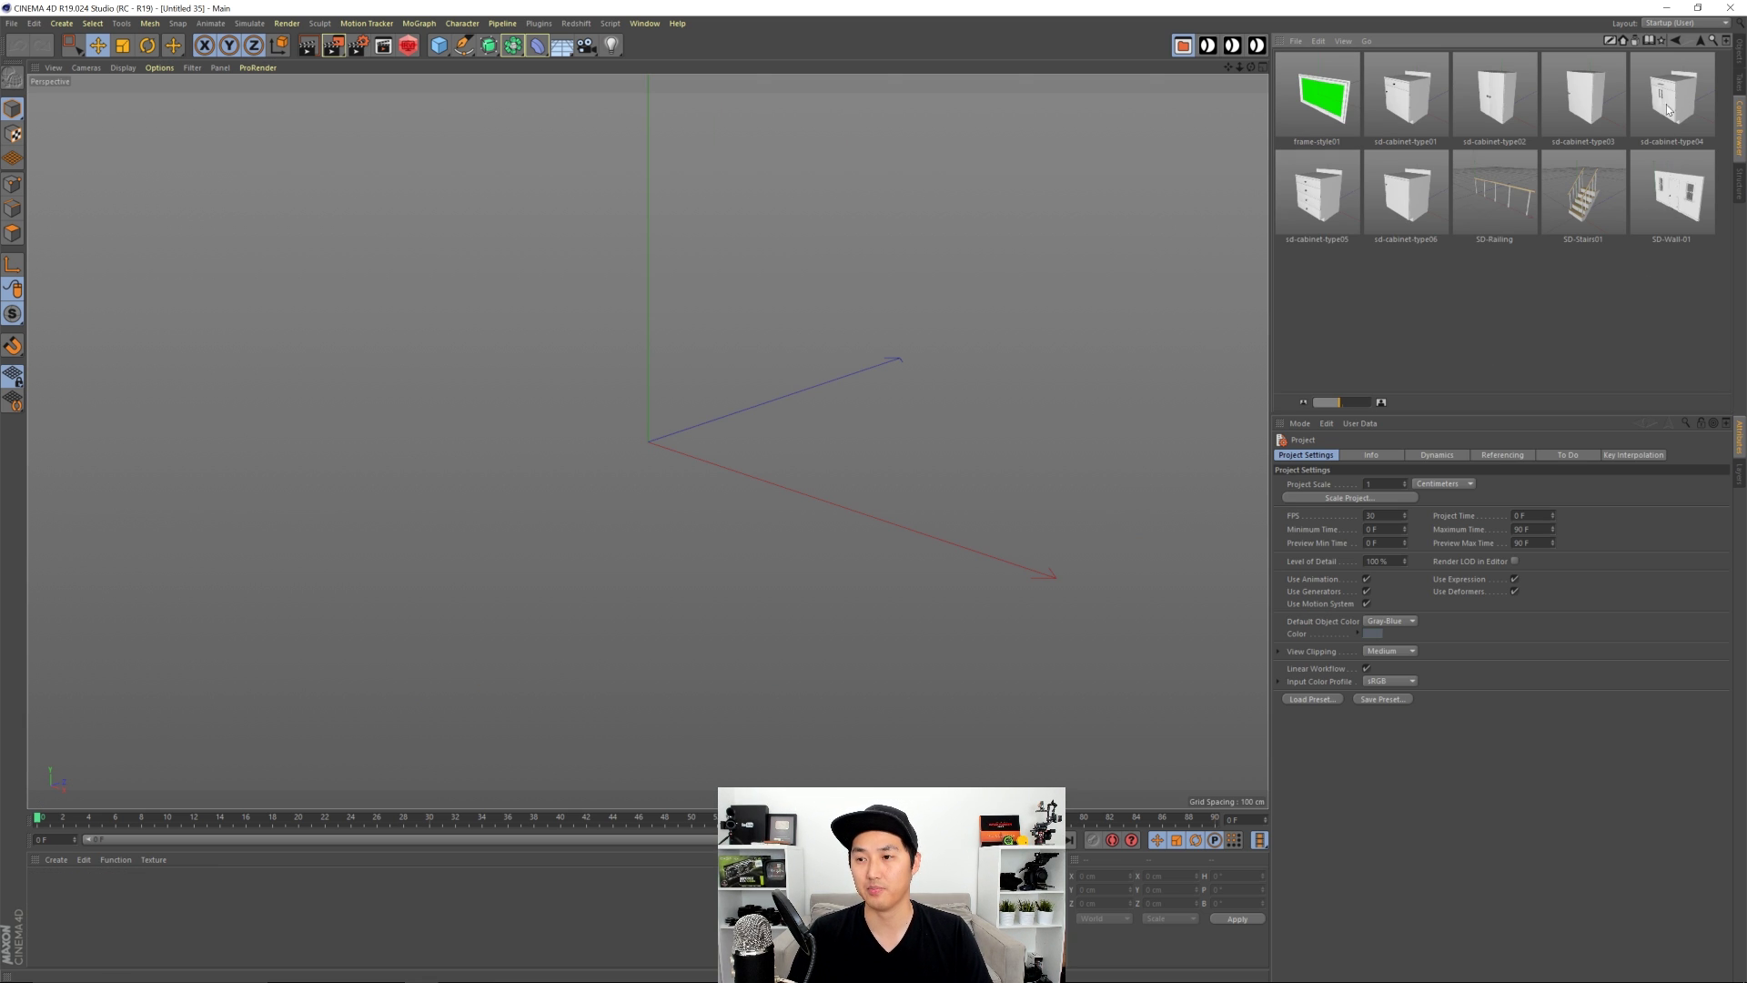
click(1699, 40)
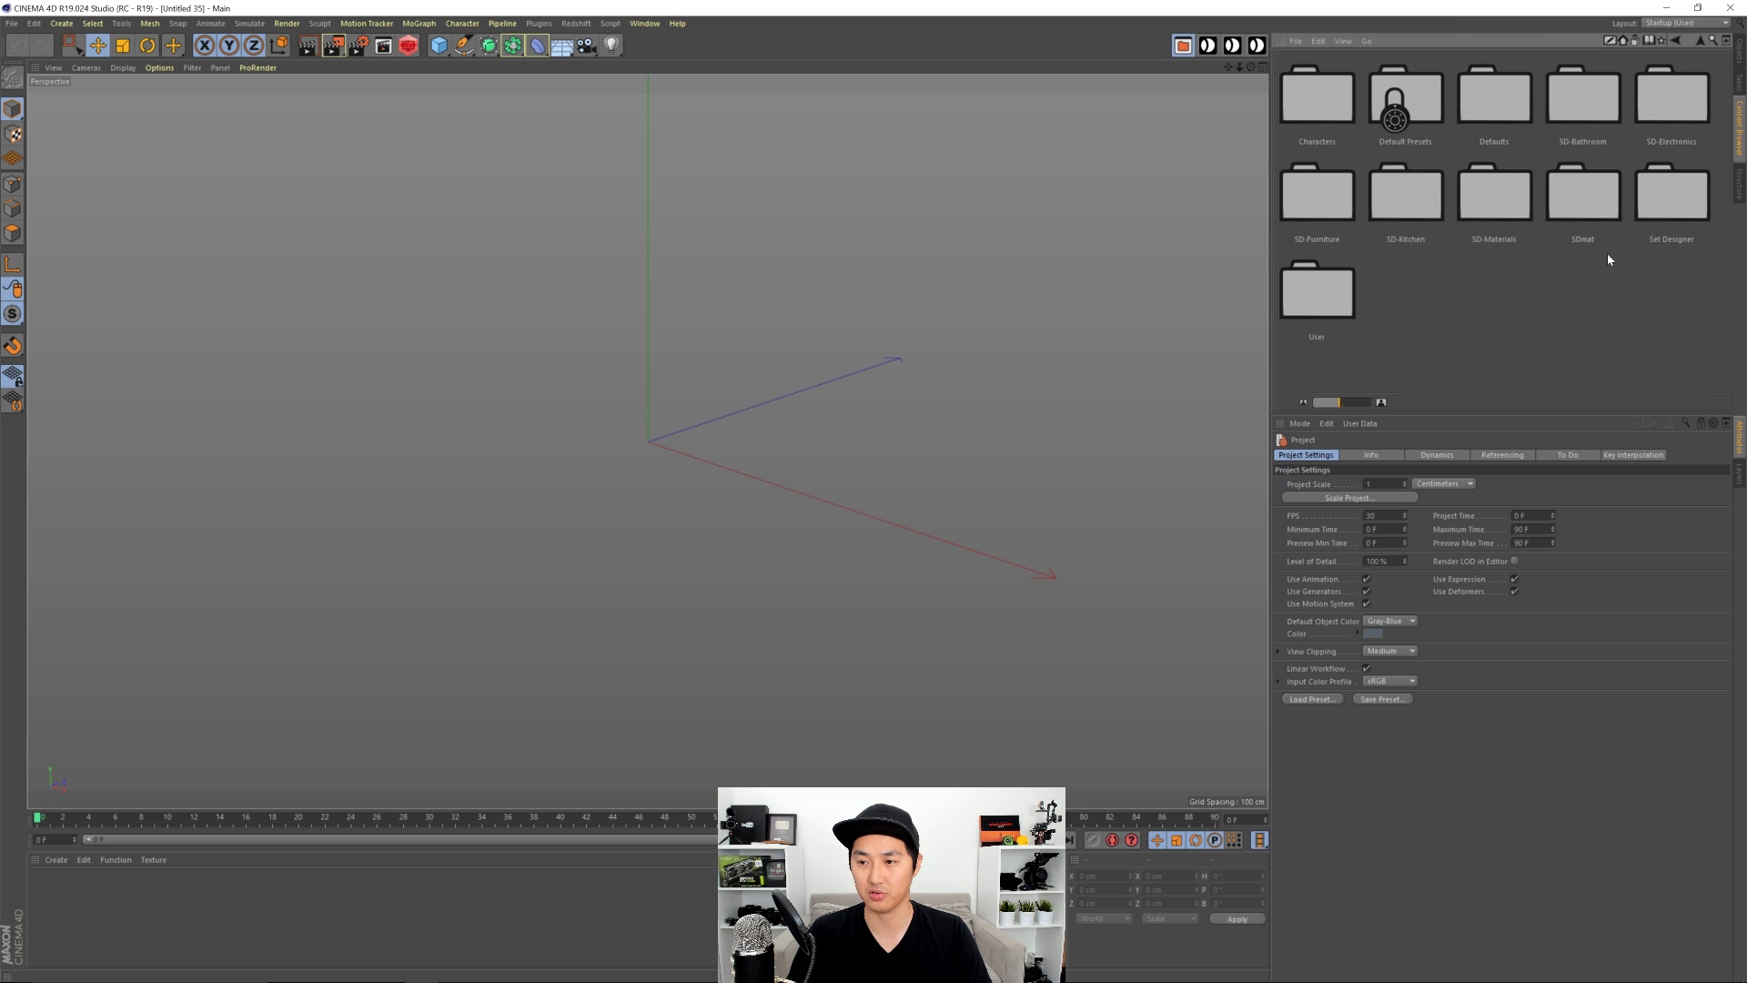
double_click(1674, 198)
double_click(1662, 202)
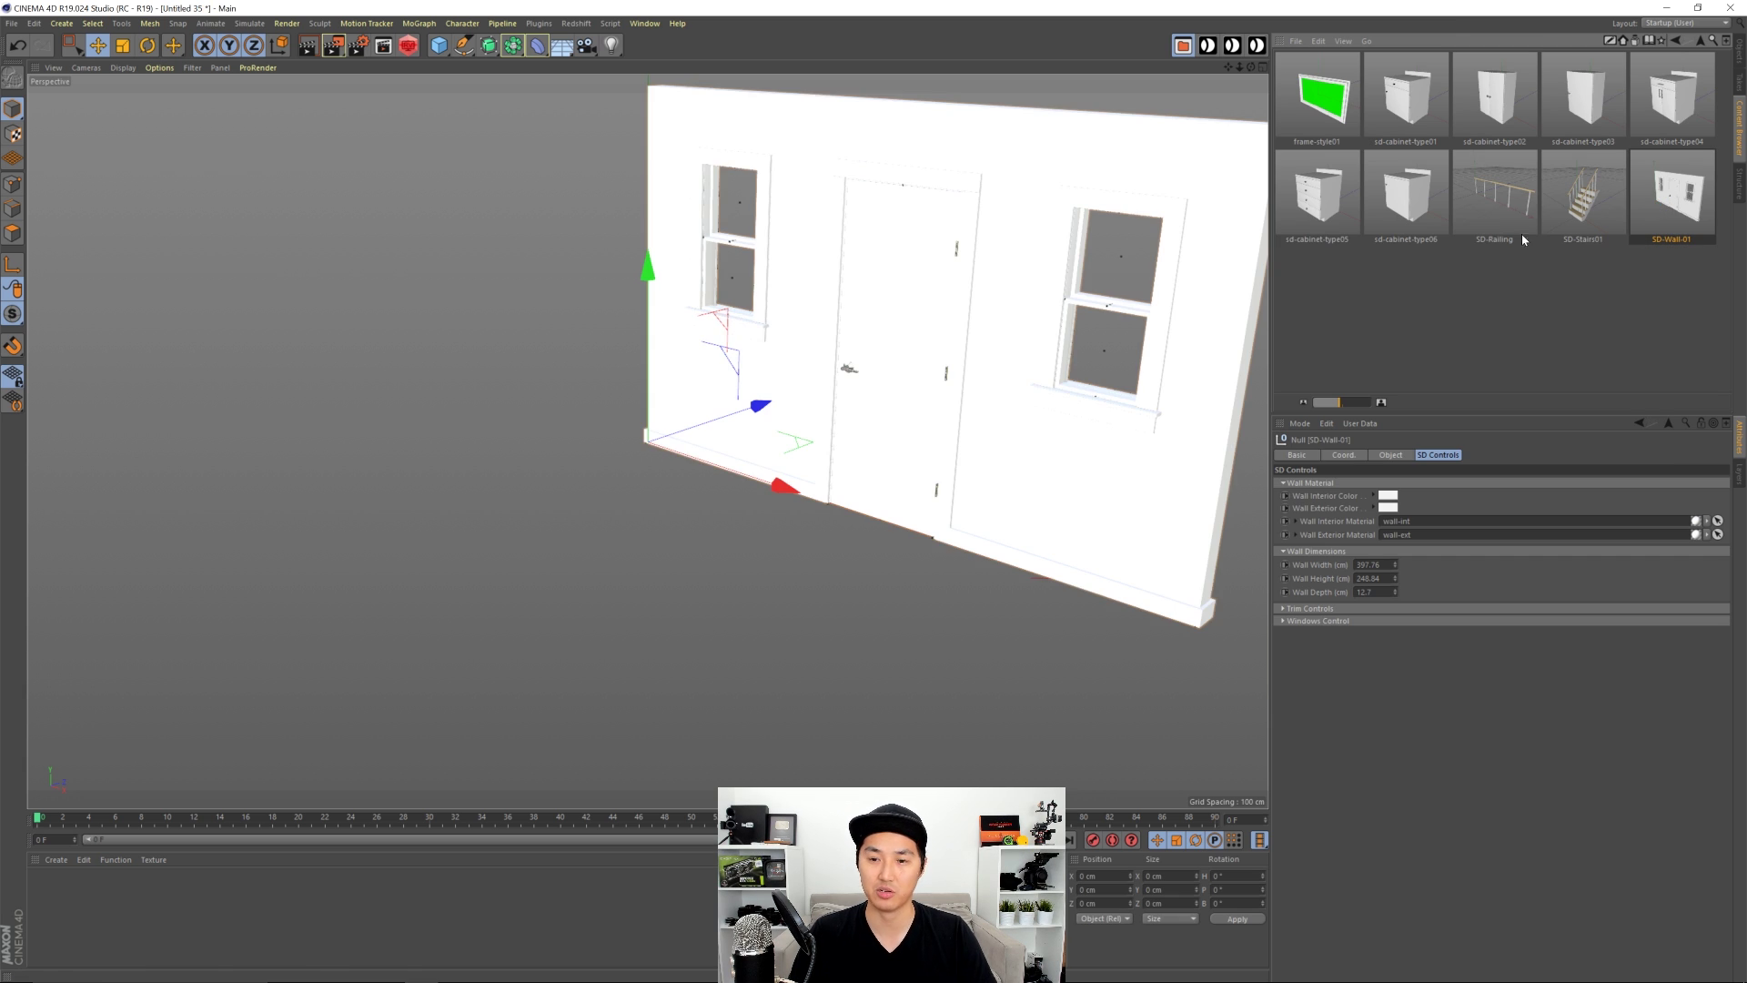
alt+middle_drag(942, 410, 726, 472)
alt+drag(725, 473, 822, 455)
alt+middle_drag(764, 442, 788, 486)
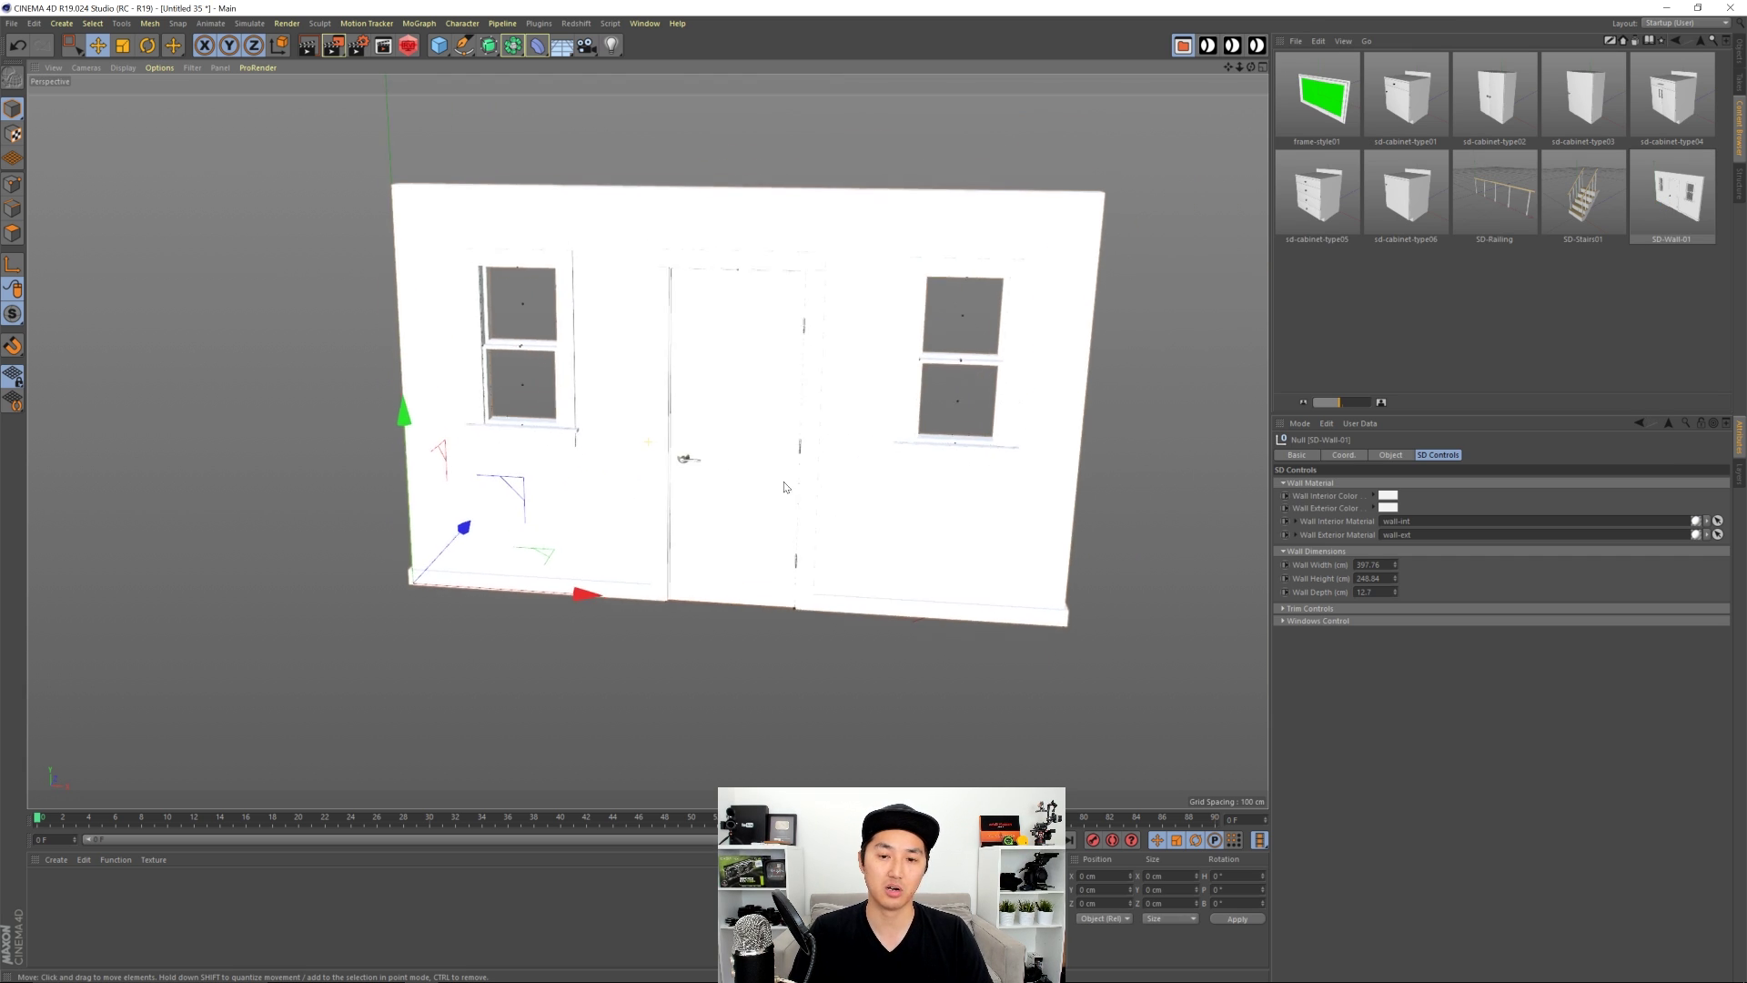
alt+drag(788, 486, 805, 477)
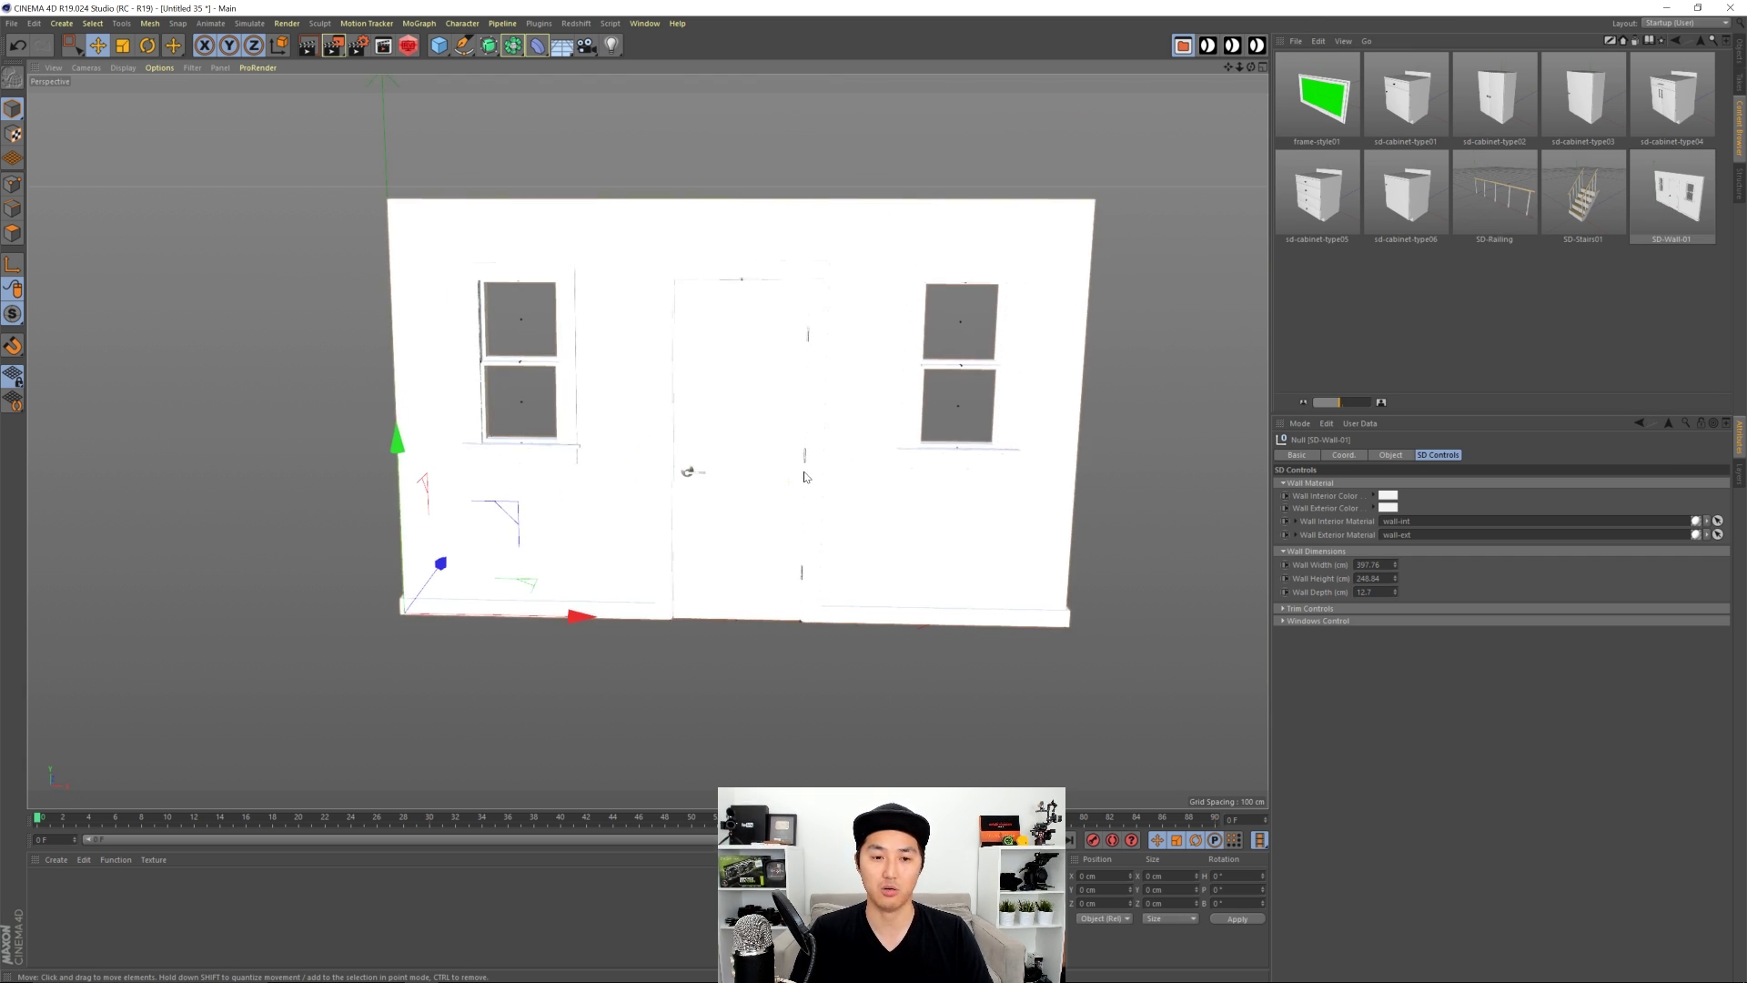
Step: Uncheck Enable Window 1 and Enable Window 2, then collapse the material and dimension sections
click(1349, 622)
click(1362, 635)
click(1363, 646)
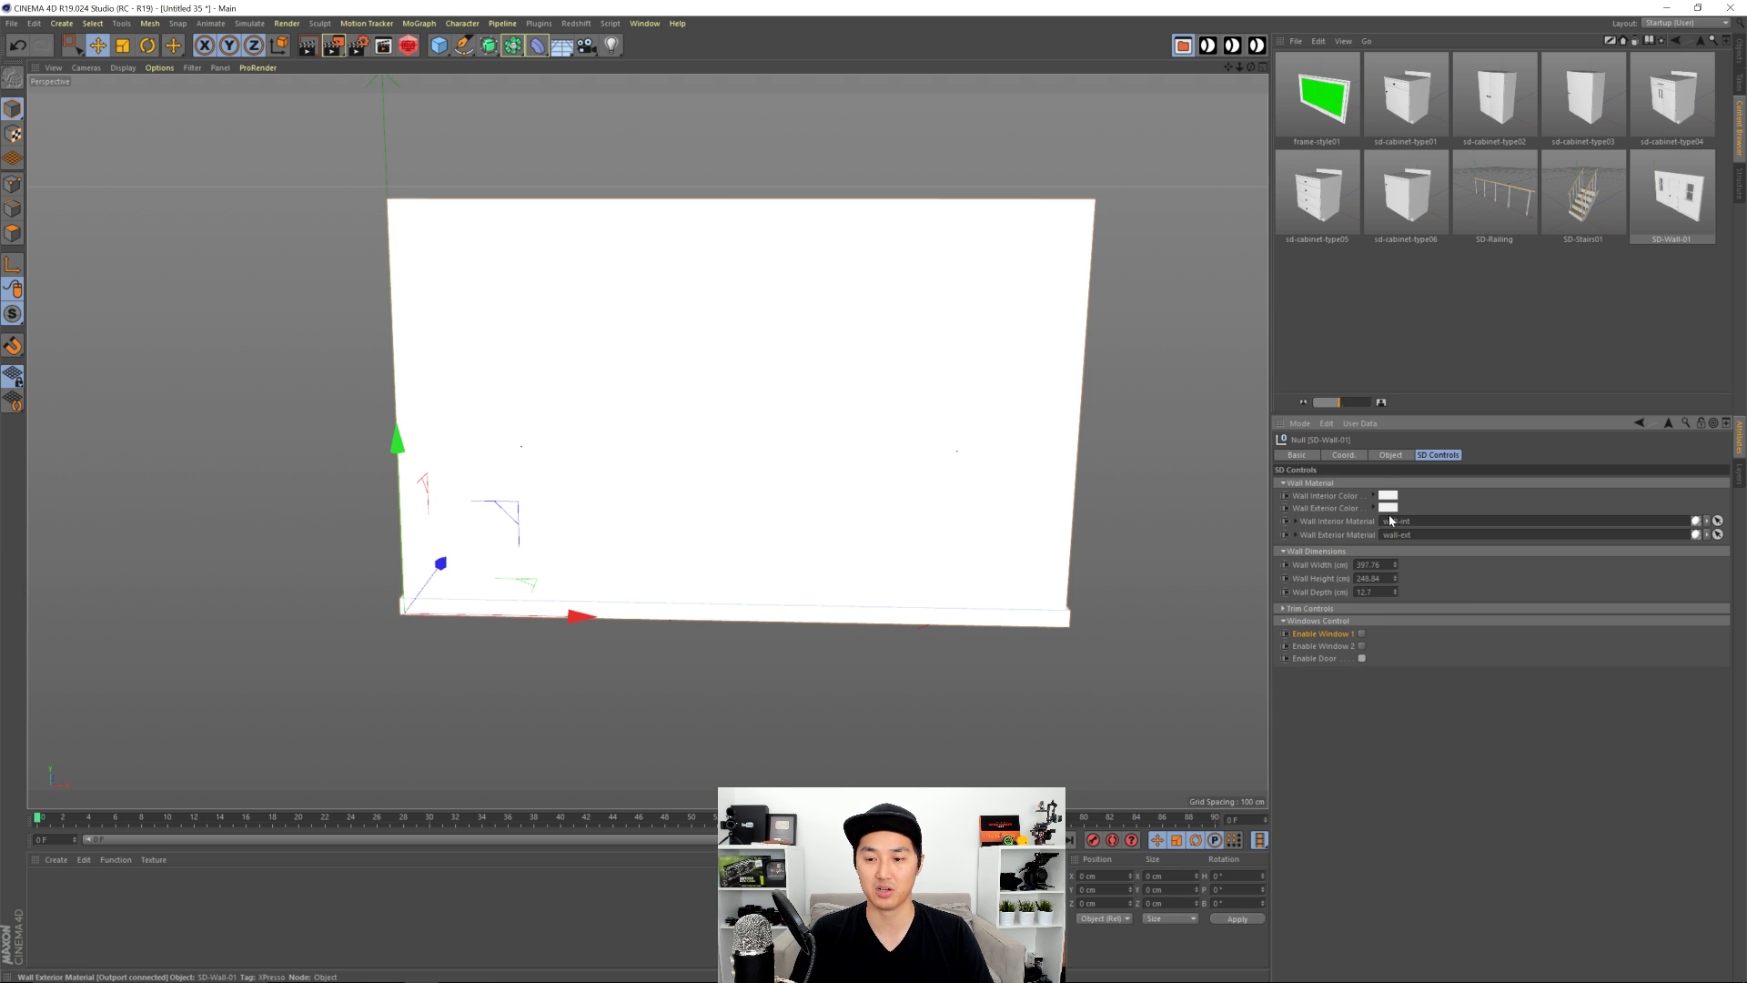
click(1415, 483)
click(1392, 496)
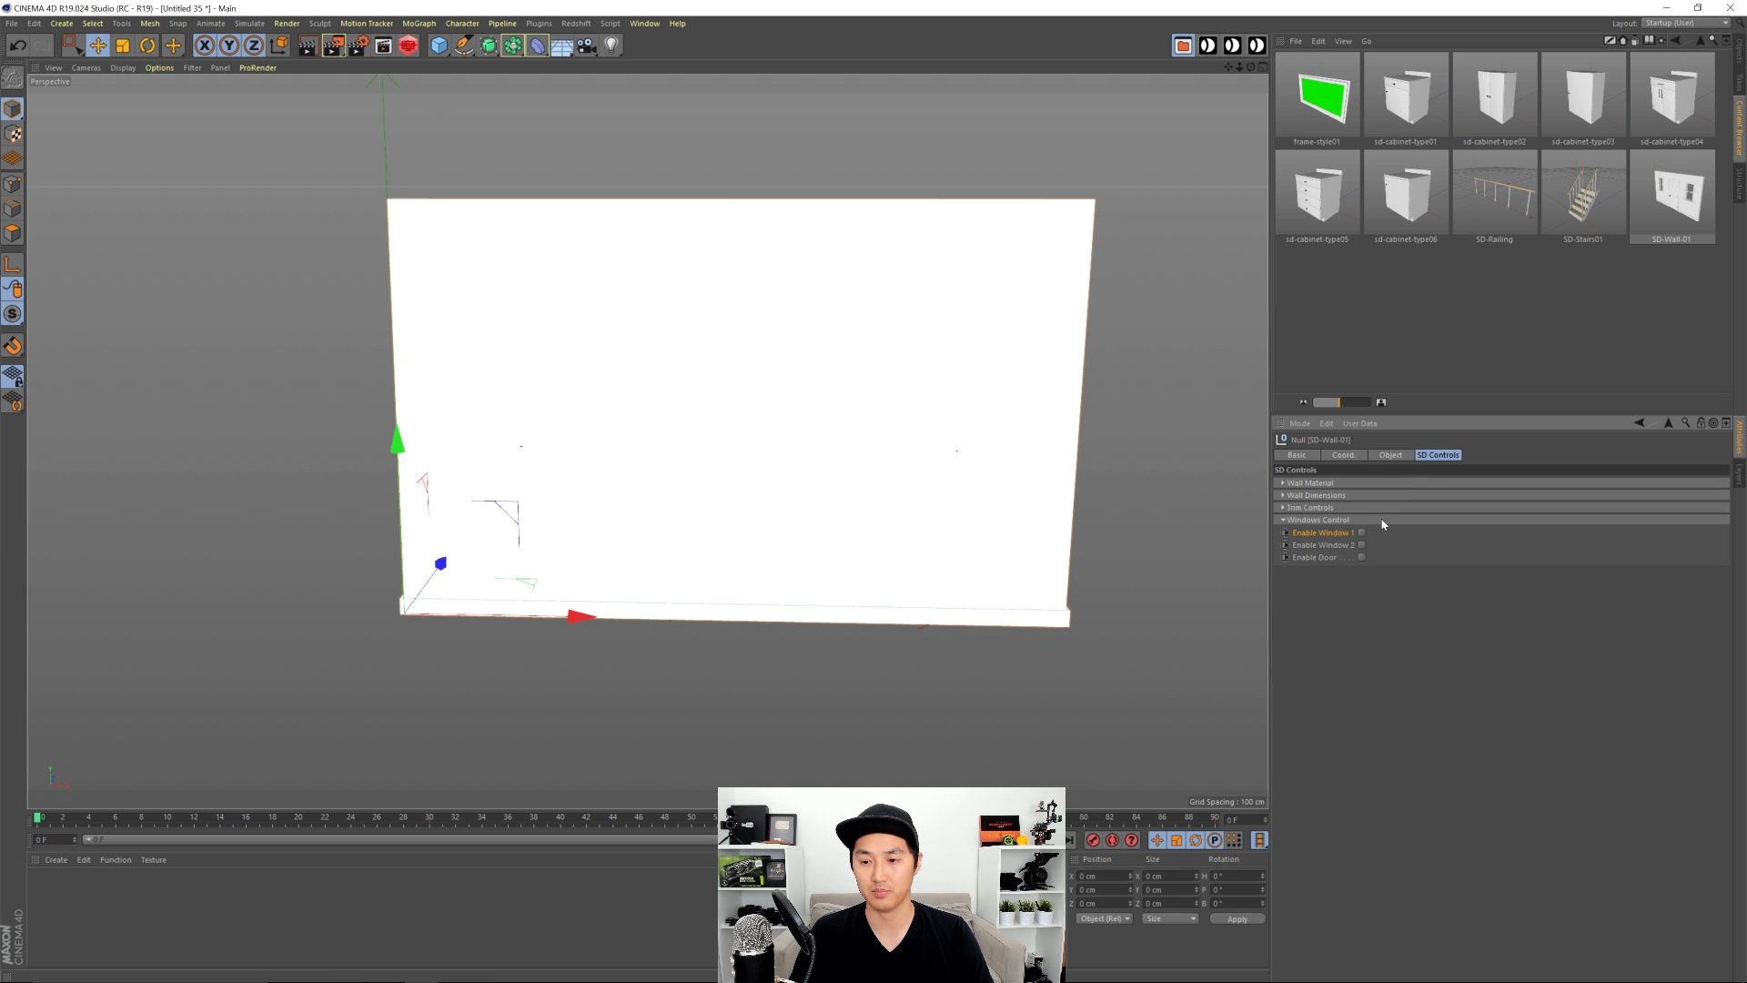
Step: Deselect the wall, inspect the plain wall from the side and front, and return to the library folders
click(1419, 315)
alt+middle_drag(878, 521, 831, 498)
alt+drag(831, 498, 637, 568)
scroll(638, 573, down, 5)
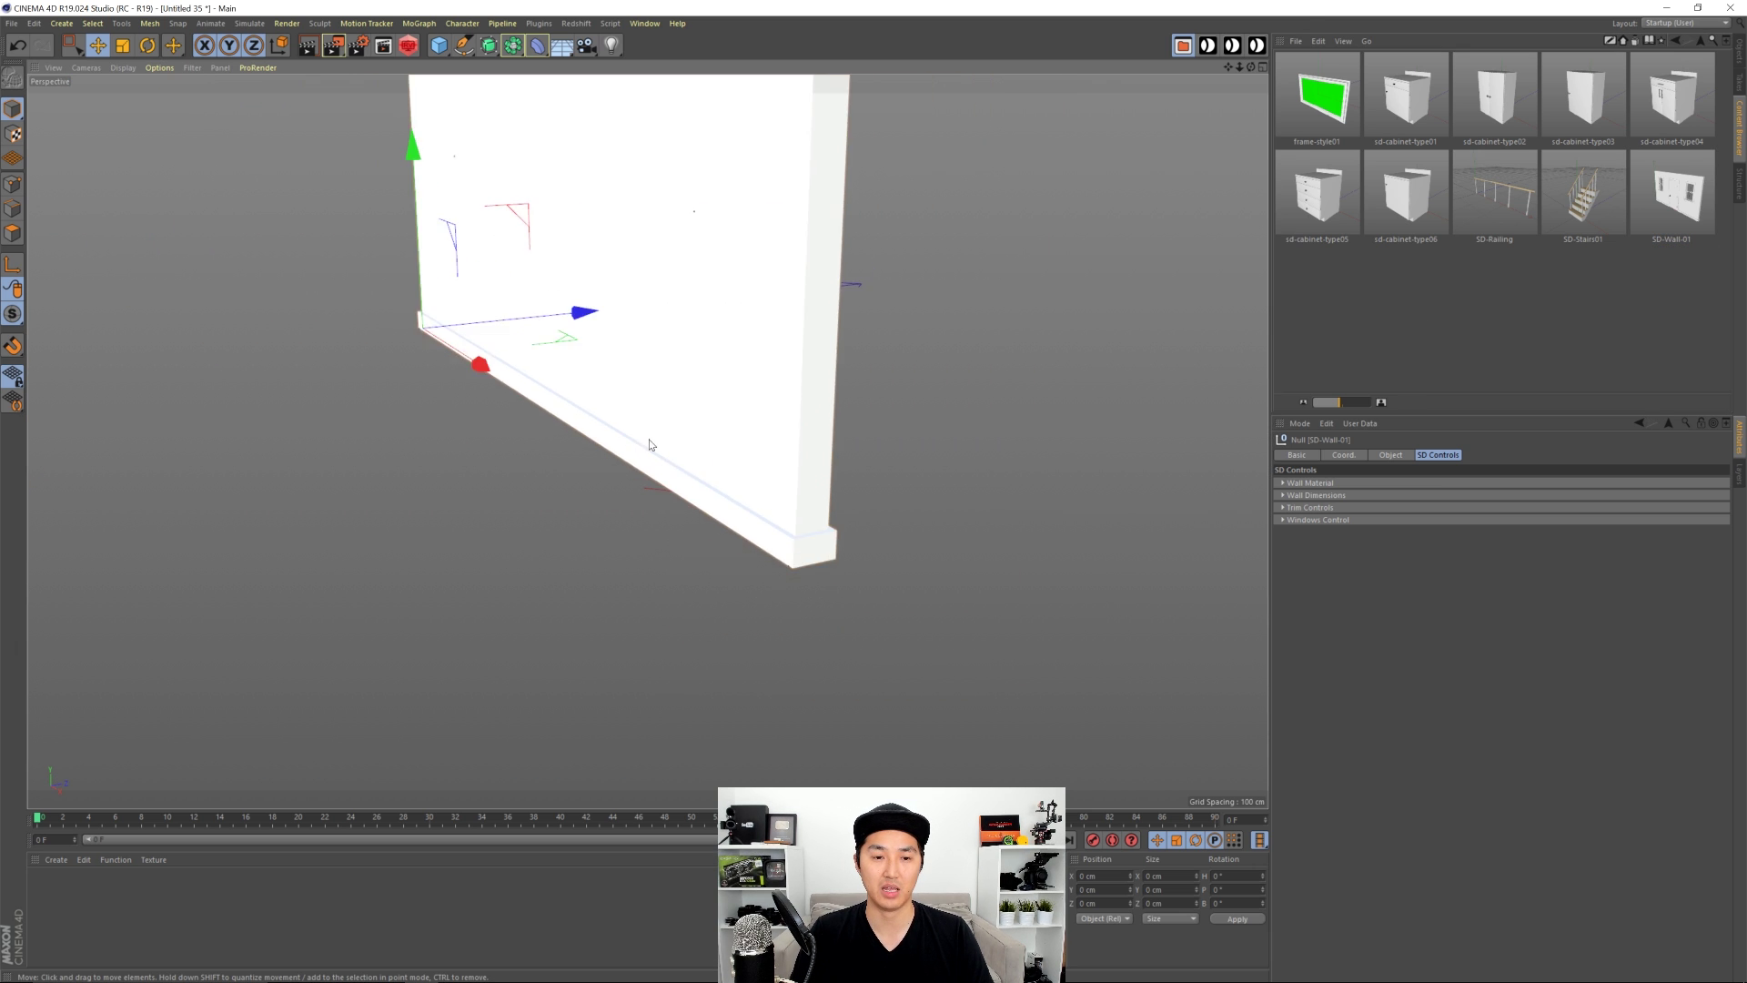
alt+middle_drag(613, 406, 669, 473)
alt+drag(669, 472, 815, 445)
alt+middle_drag(669, 444, 780, 452)
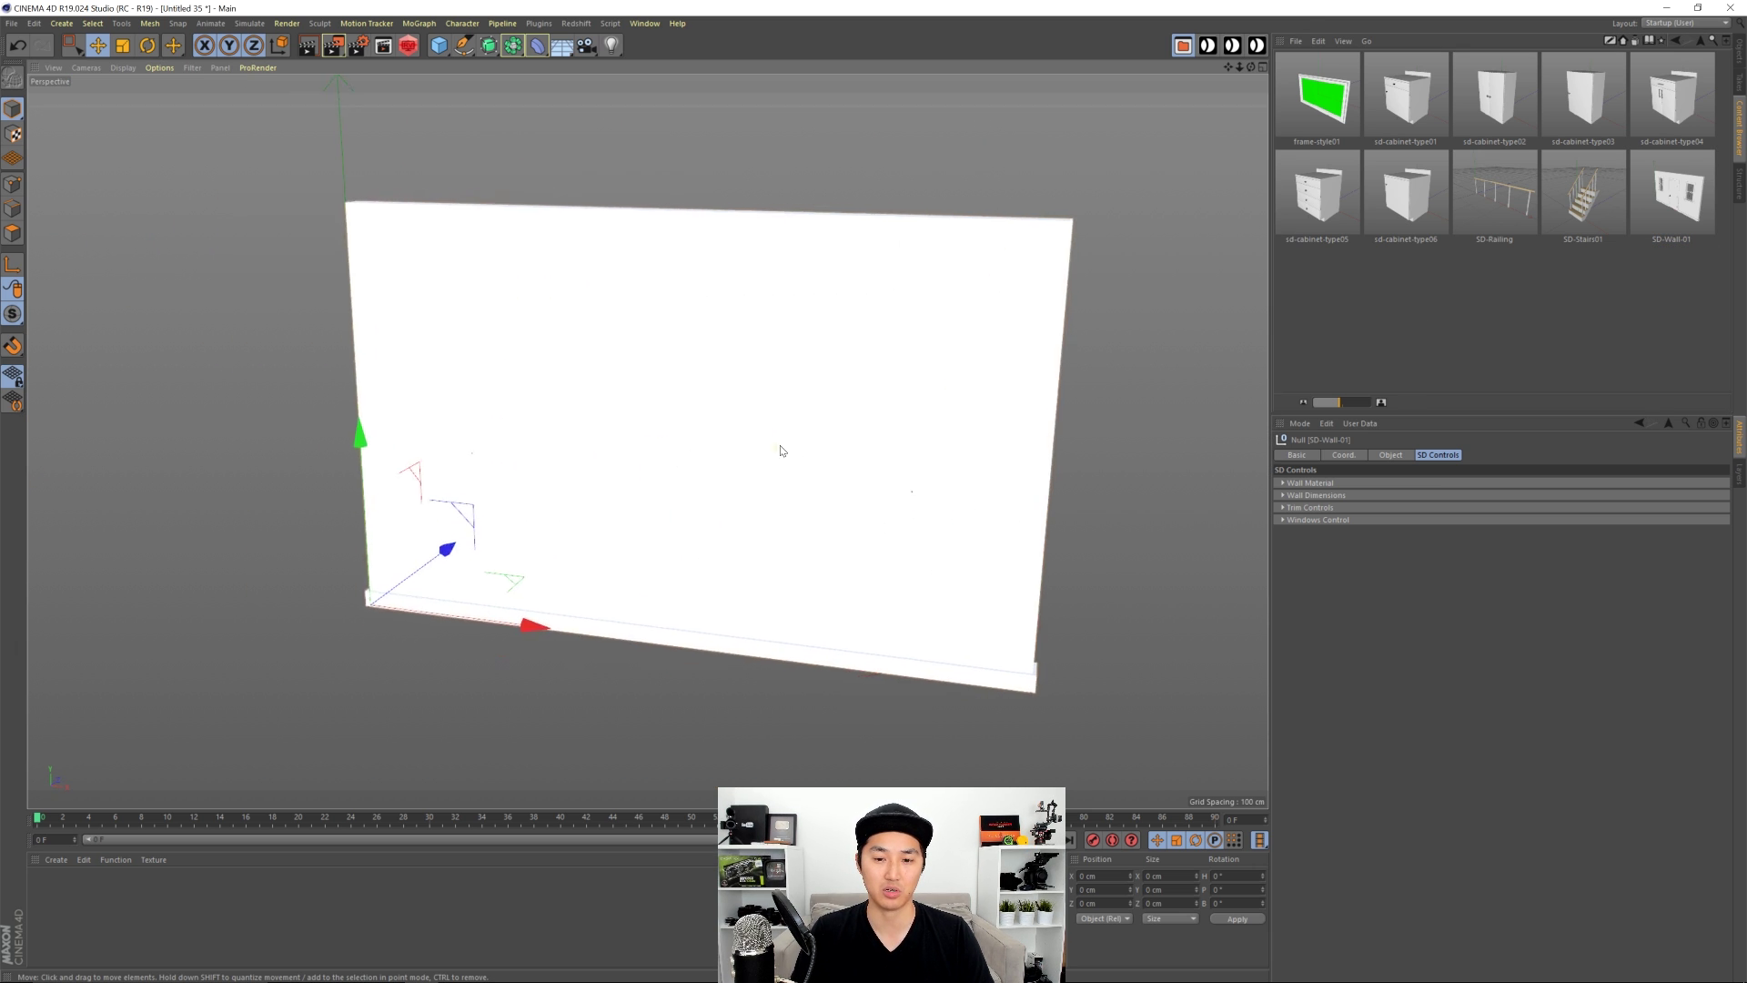
alt+drag(780, 452, 841, 428)
click(1693, 48)
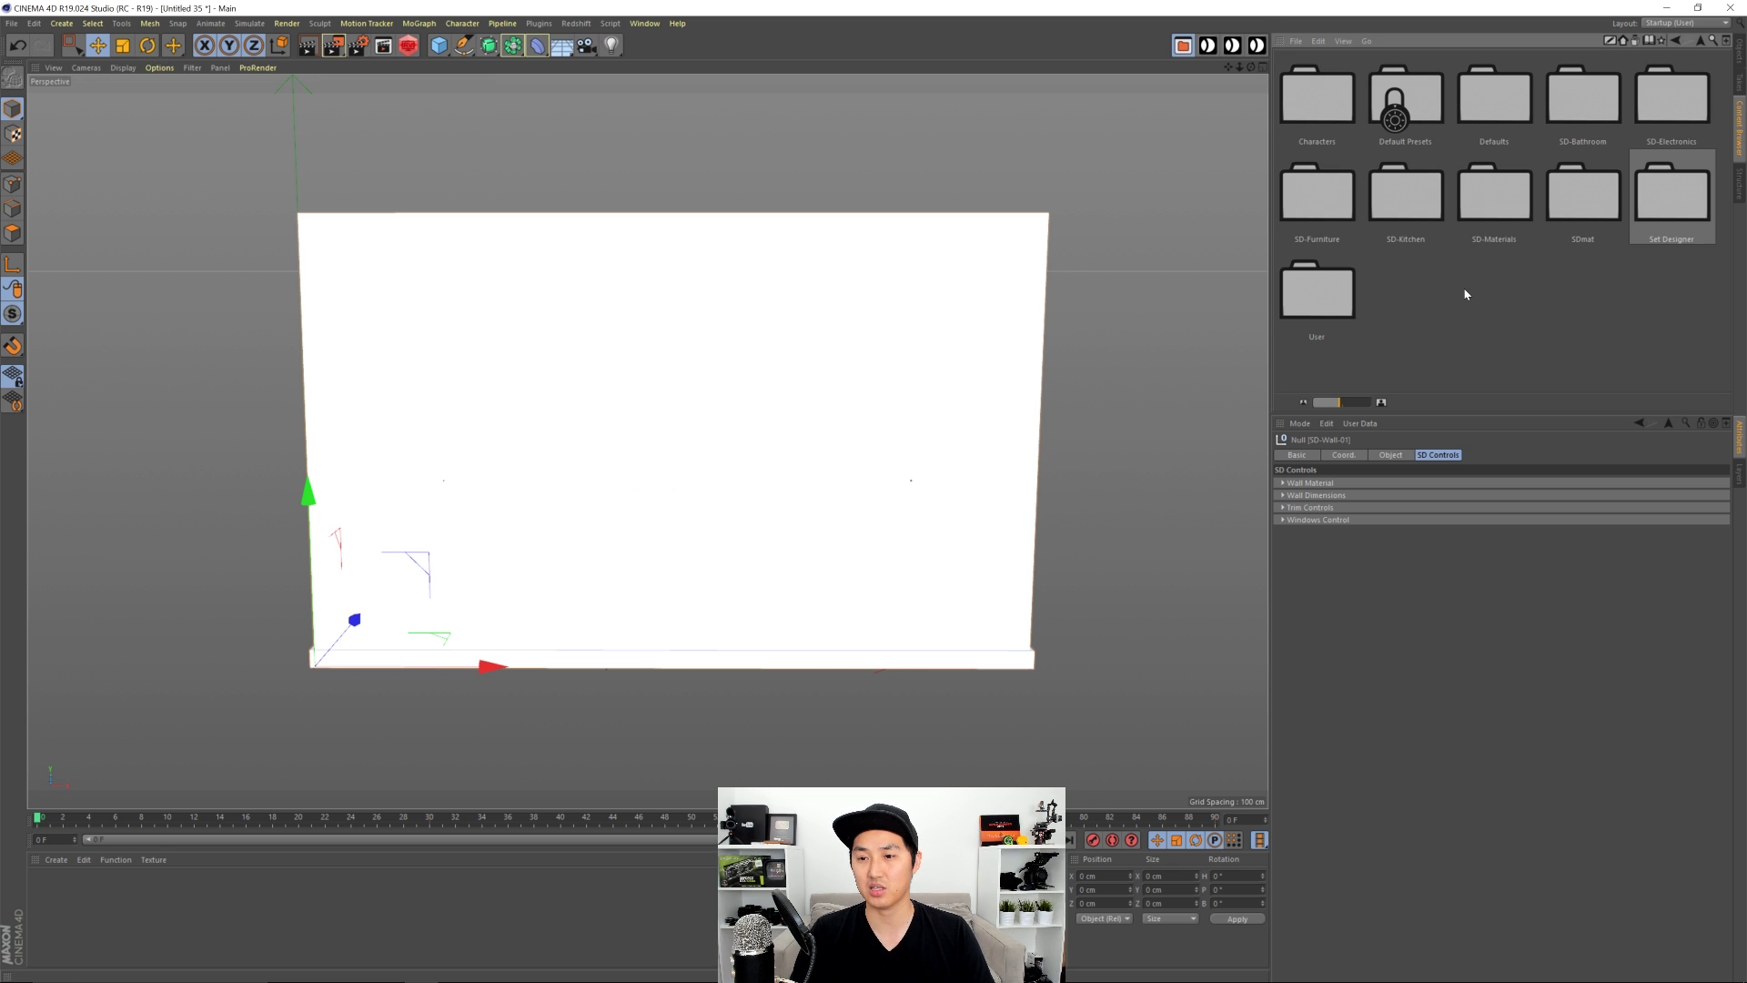
Step: Drag Bed-Ikea-Malm-Queen from SD-Furniture into the scene, centred on the wall
double_click(1324, 220)
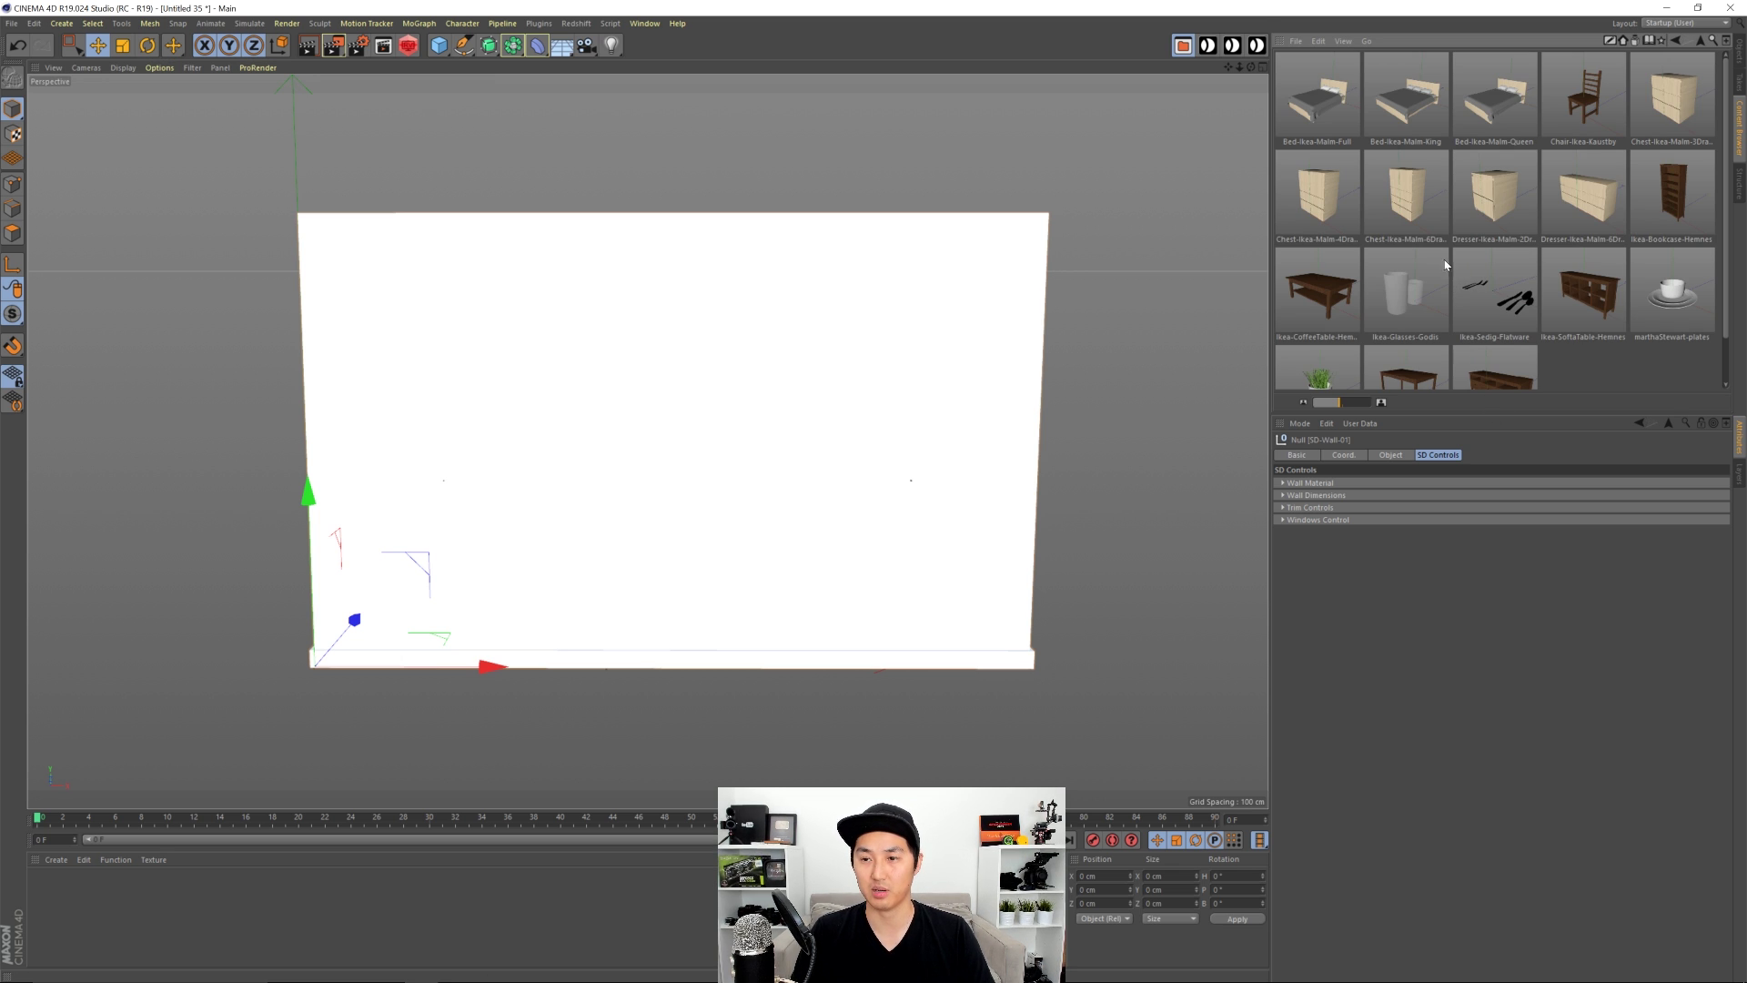
alt+drag(881, 531, 673, 510)
drag(537, 517, 664, 460)
Step: Push the bed snug against the wall, then add the Malm two-drawer dresser
alt+middle_drag(817, 557, 727, 503)
alt+right_drag(701, 491, 788, 508)
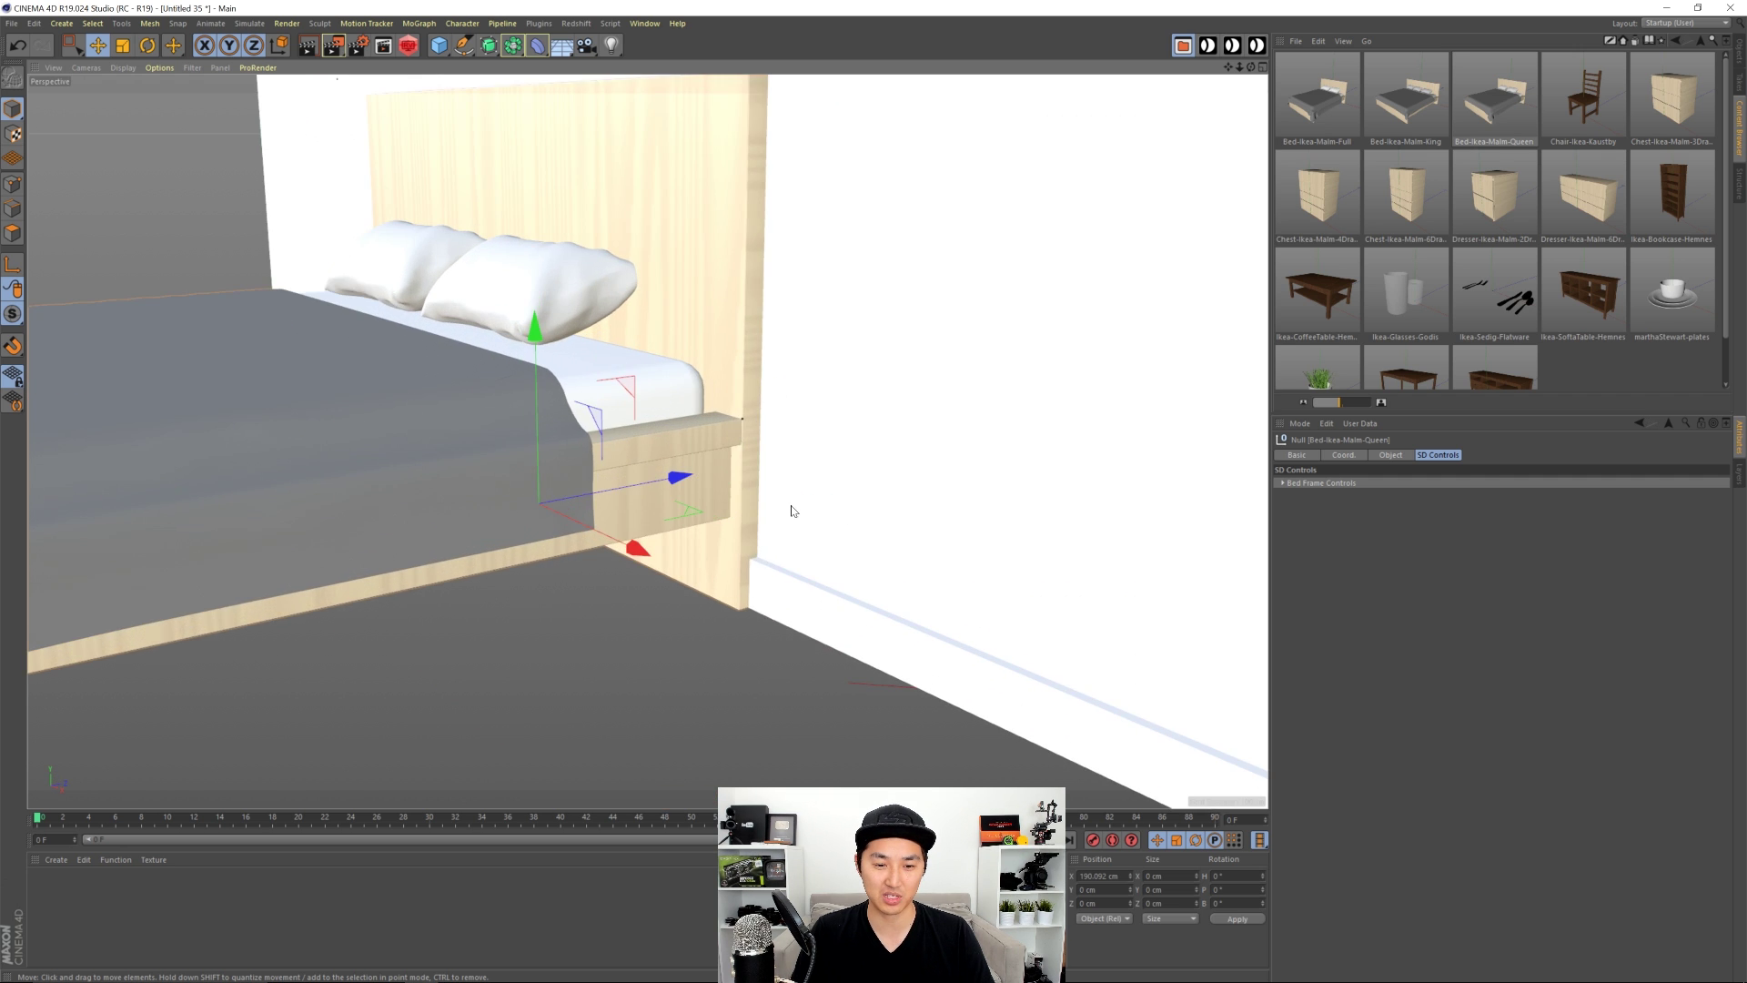
alt+drag(788, 528, 747, 535)
drag(805, 481, 797, 485)
alt+drag(669, 443, 804, 491)
alt+right_drag(804, 491, 551, 486)
alt+drag(642, 473, 758, 479)
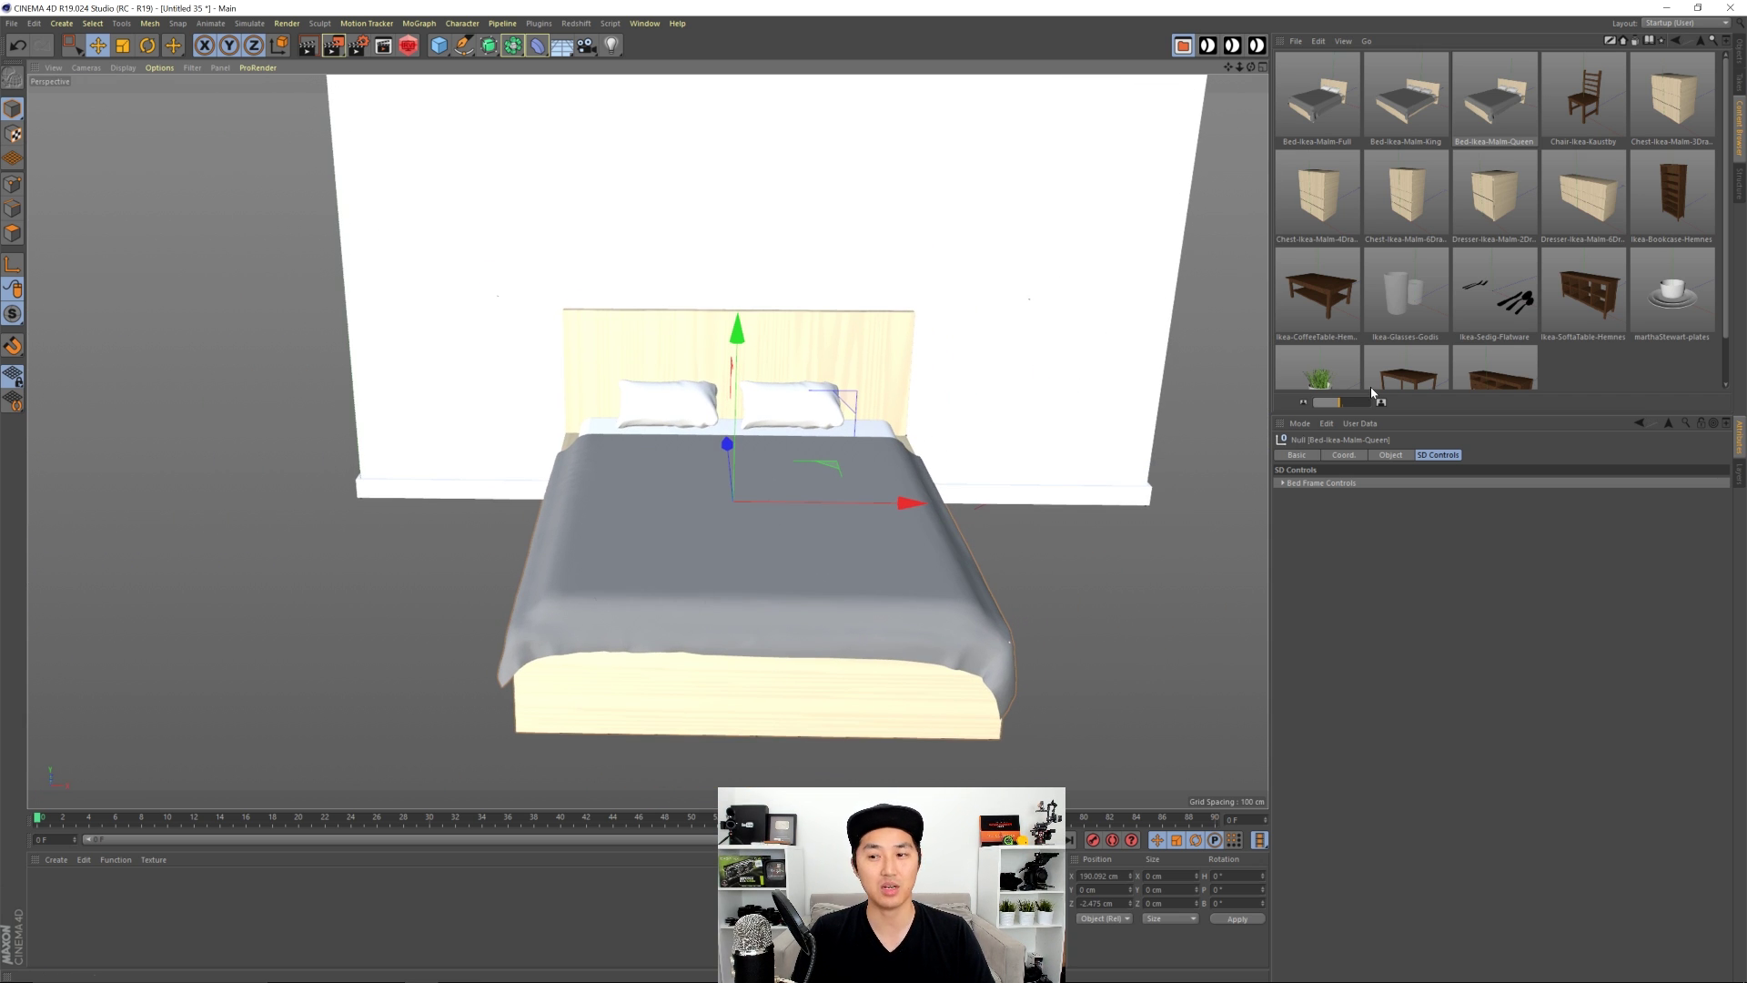
double_click(1504, 211)
Step: Place the Malm dresser beside the bed, flush against the wall
alt+drag(510, 419, 594, 422)
drag(537, 367, 702, 406)
key(ctrl+z)
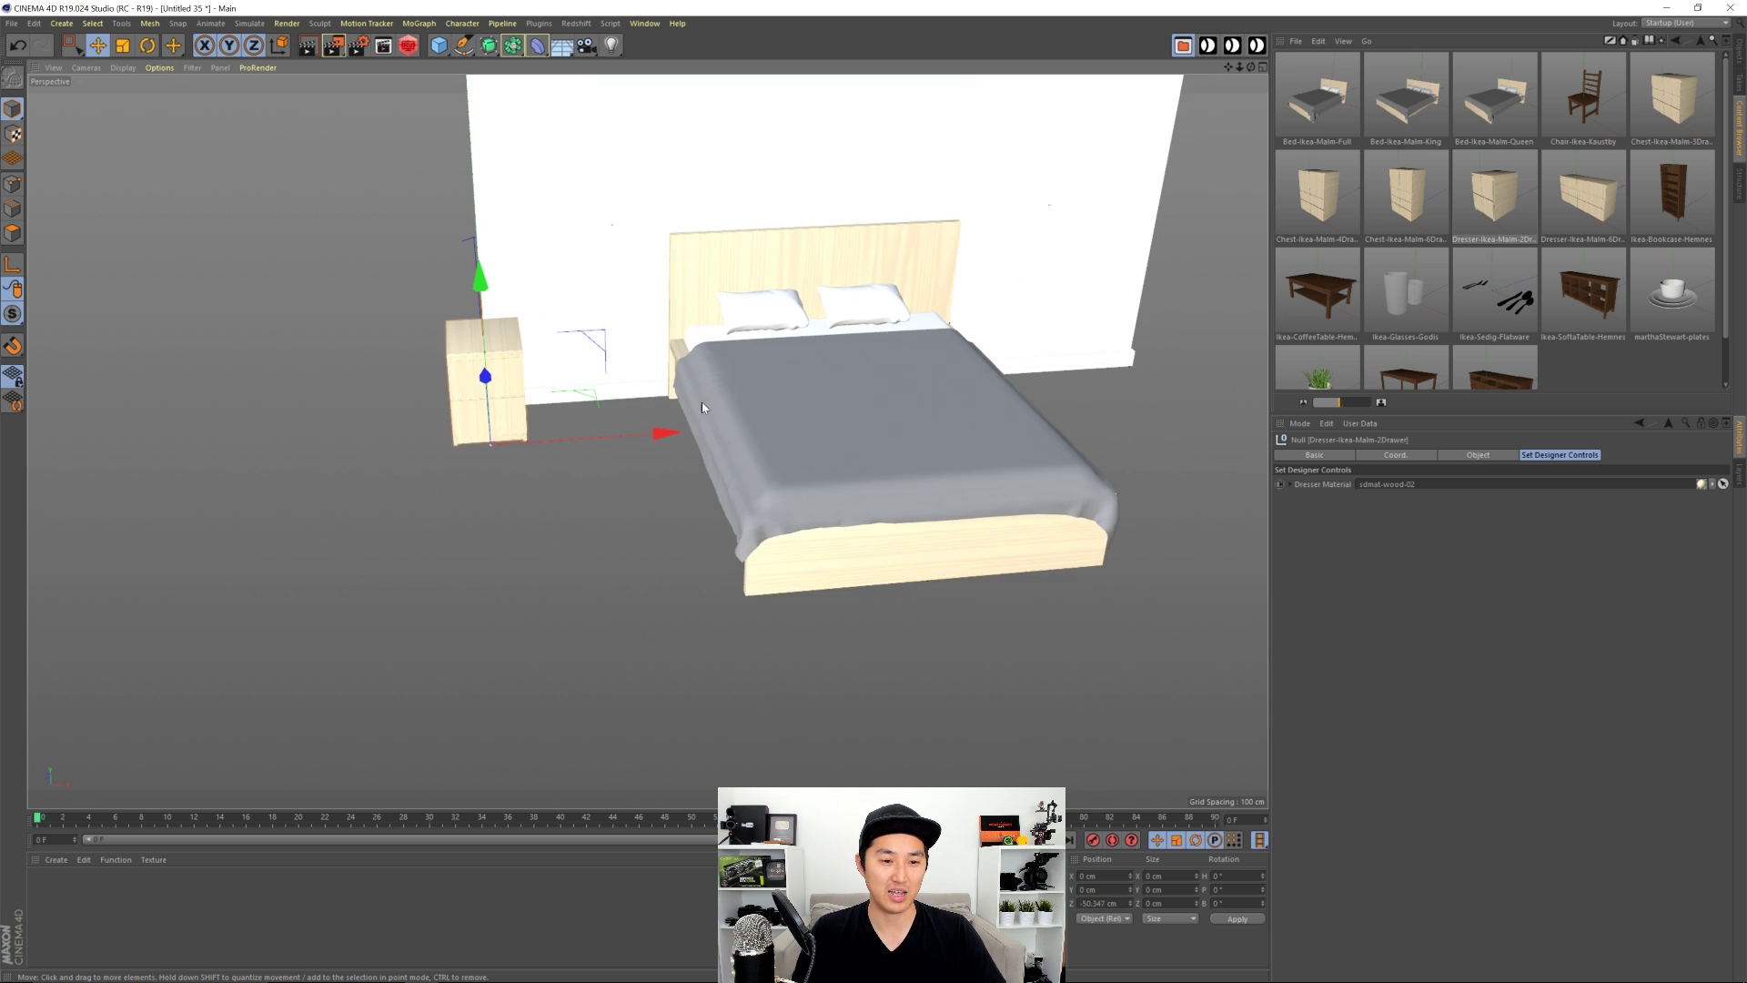
alt+right_drag(539, 392, 586, 443)
alt+middle_drag(585, 443, 472, 481)
drag(528, 511, 794, 499)
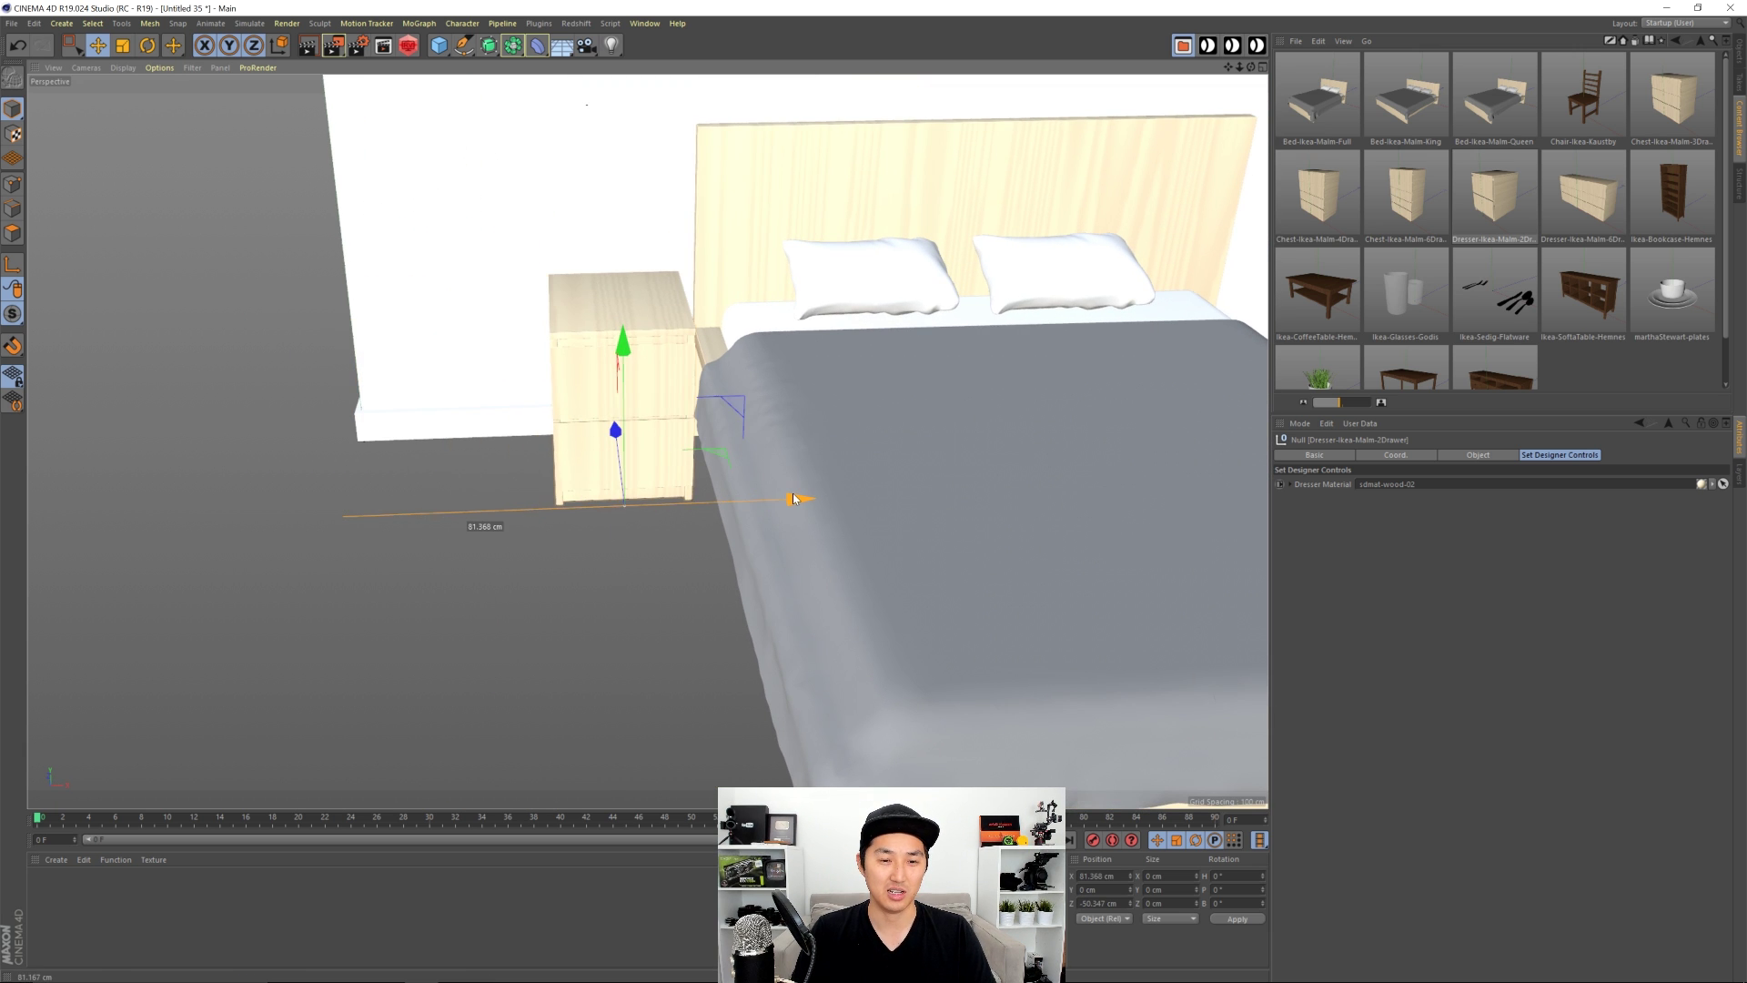
alt+right_drag(669, 456, 728, 468)
alt+drag(365, 478, 792, 410)
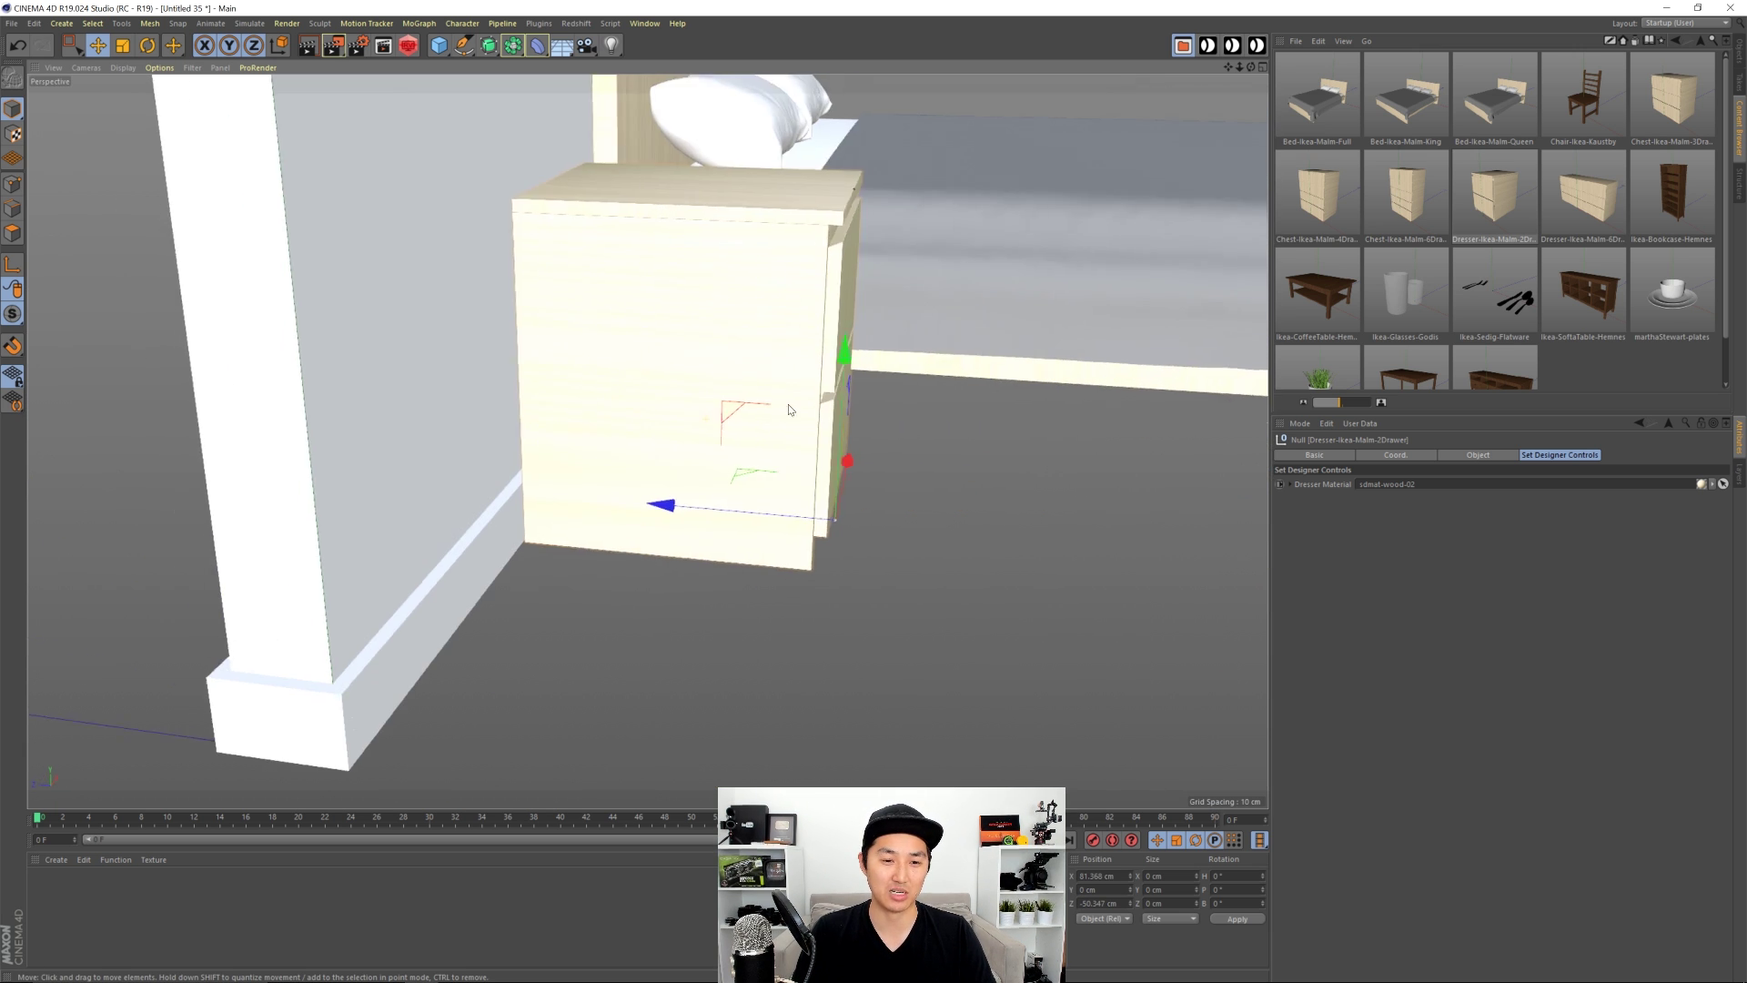
alt+right_drag(637, 437, 692, 464)
alt+drag(691, 463, 743, 557)
Step: Create an instance of the dresser from the Array flyout
alt+right_drag(774, 364, 686, 336)
alt+drag(801, 336, 591, 419)
alt+middle_drag(790, 418, 473, 399)
alt+right_drag(746, 405, 596, 391)
alt+drag(686, 426, 631, 413)
alt+middle_drag(632, 413, 625, 431)
alt+drag(626, 435, 689, 265)
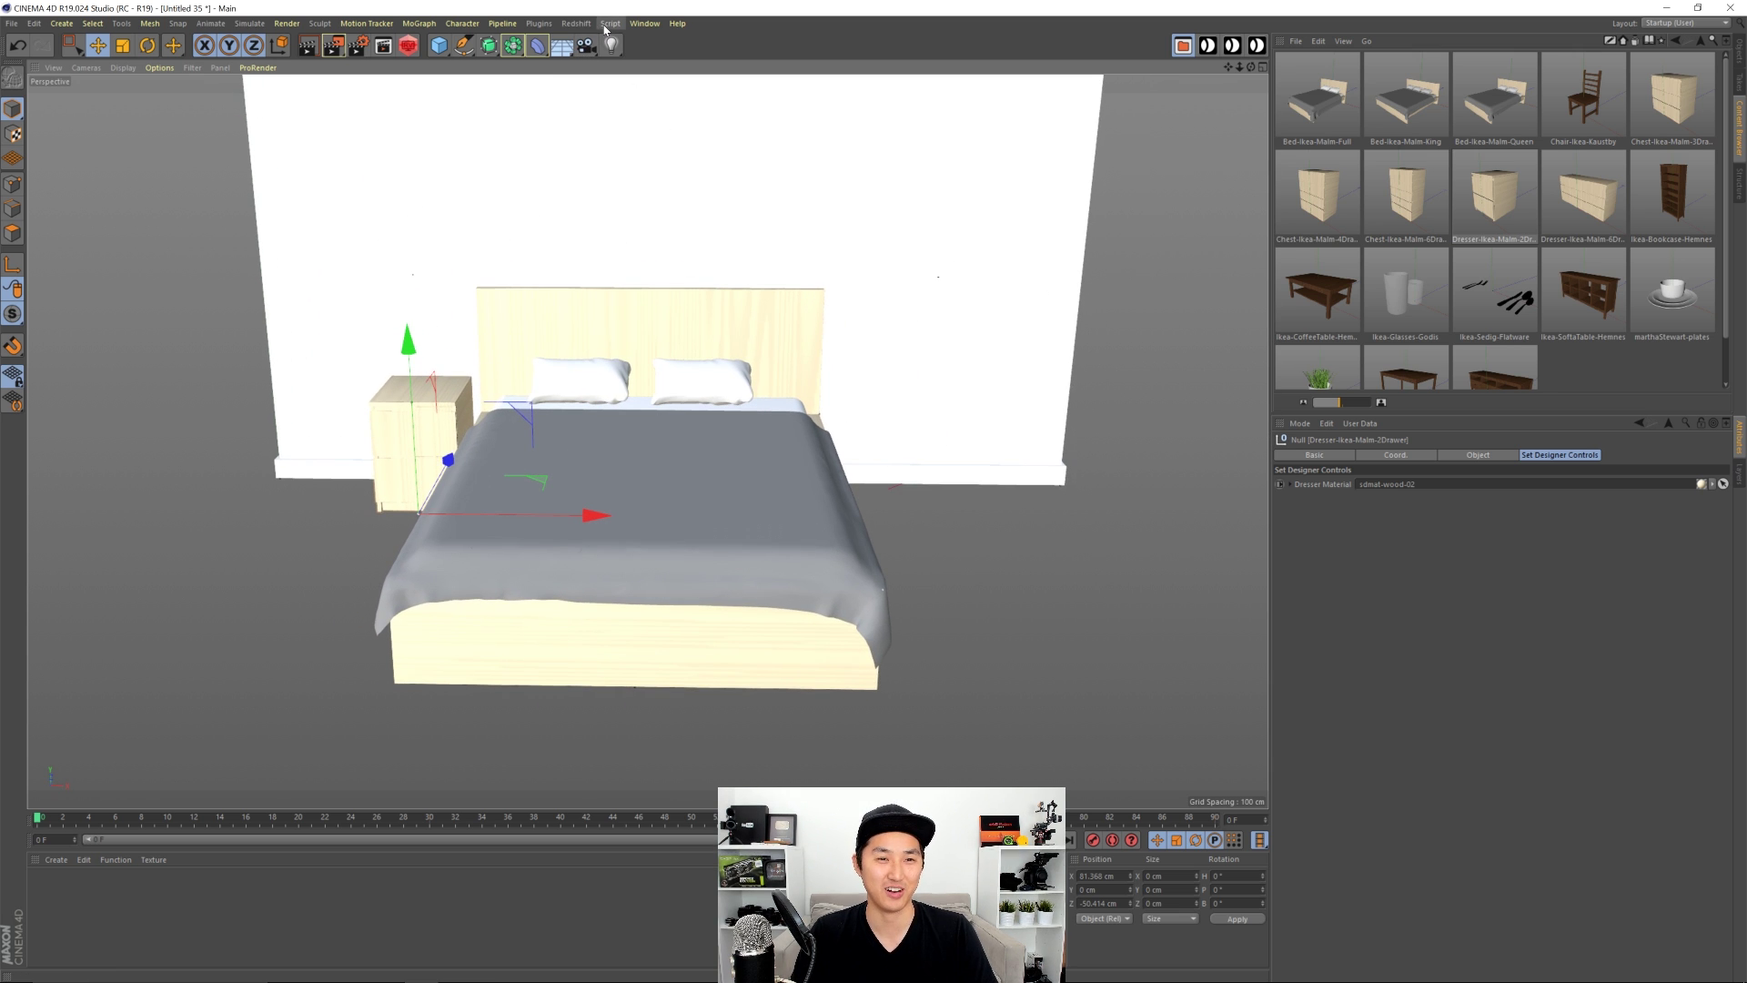
drag(522, 52, 719, 89)
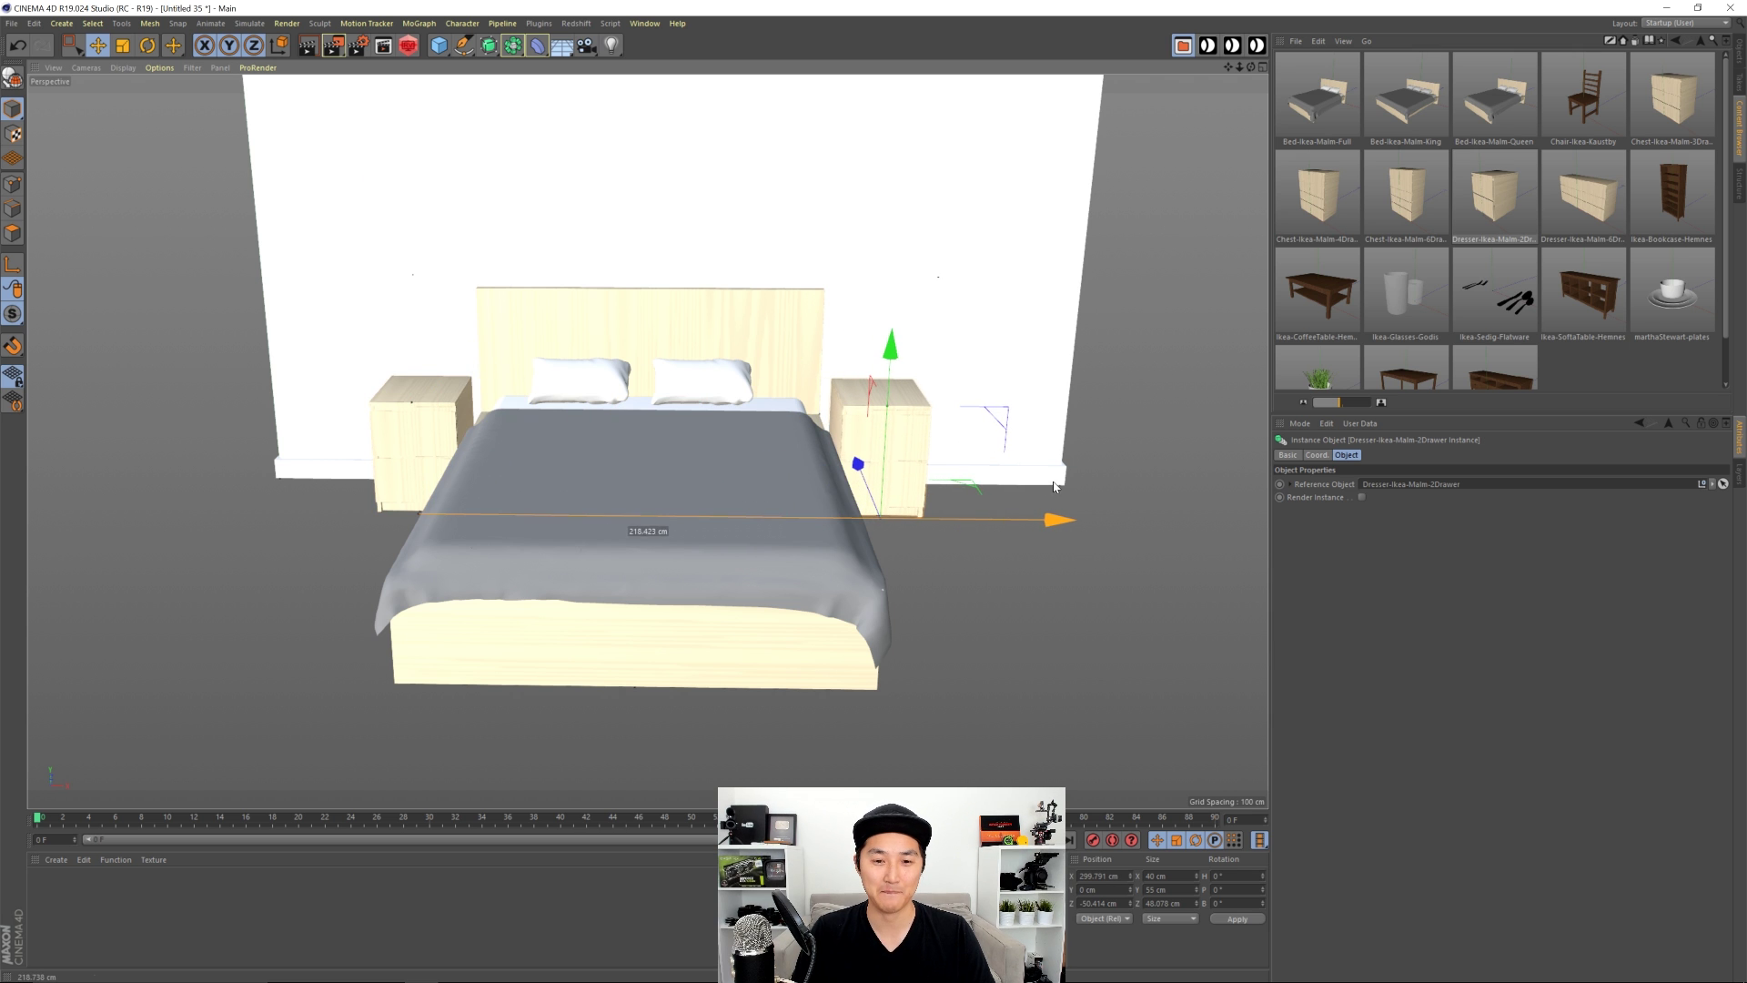
Step: Orbit around the bed to check both matching nightstands
alt+middle_drag(919, 455, 872, 471)
alt+drag(872, 472, 733, 456)
alt+right_drag(734, 456, 921, 499)
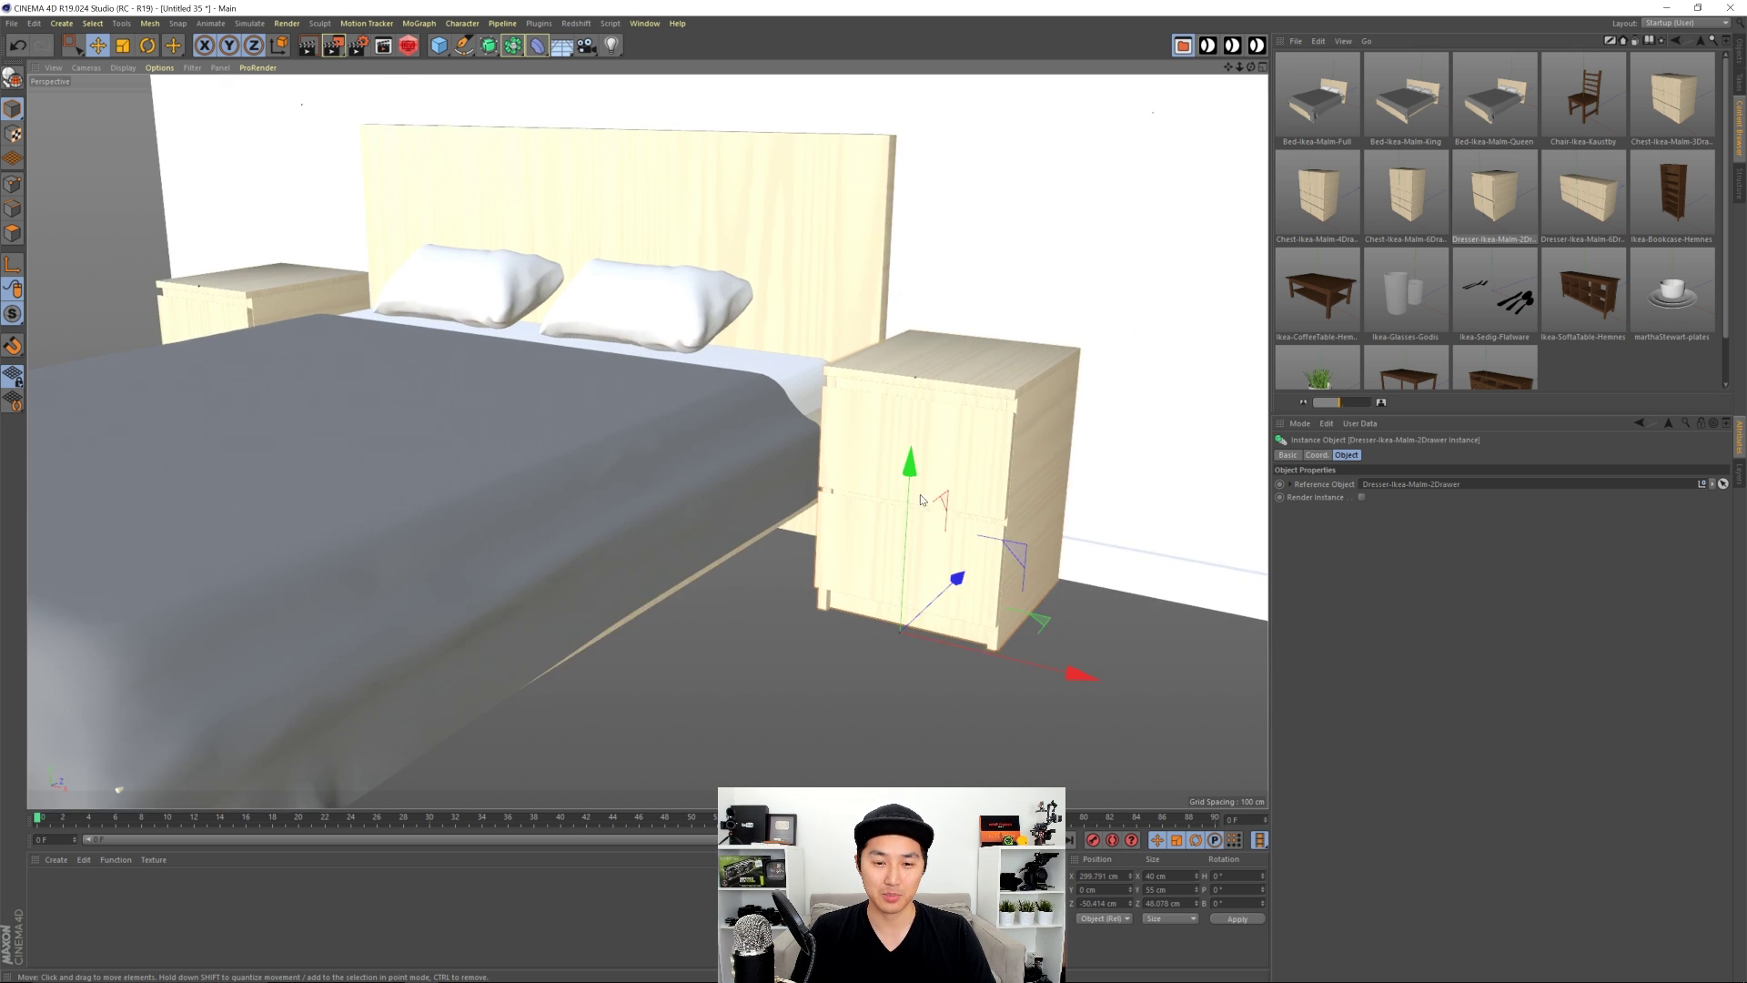
scroll(921, 499, up, 5)
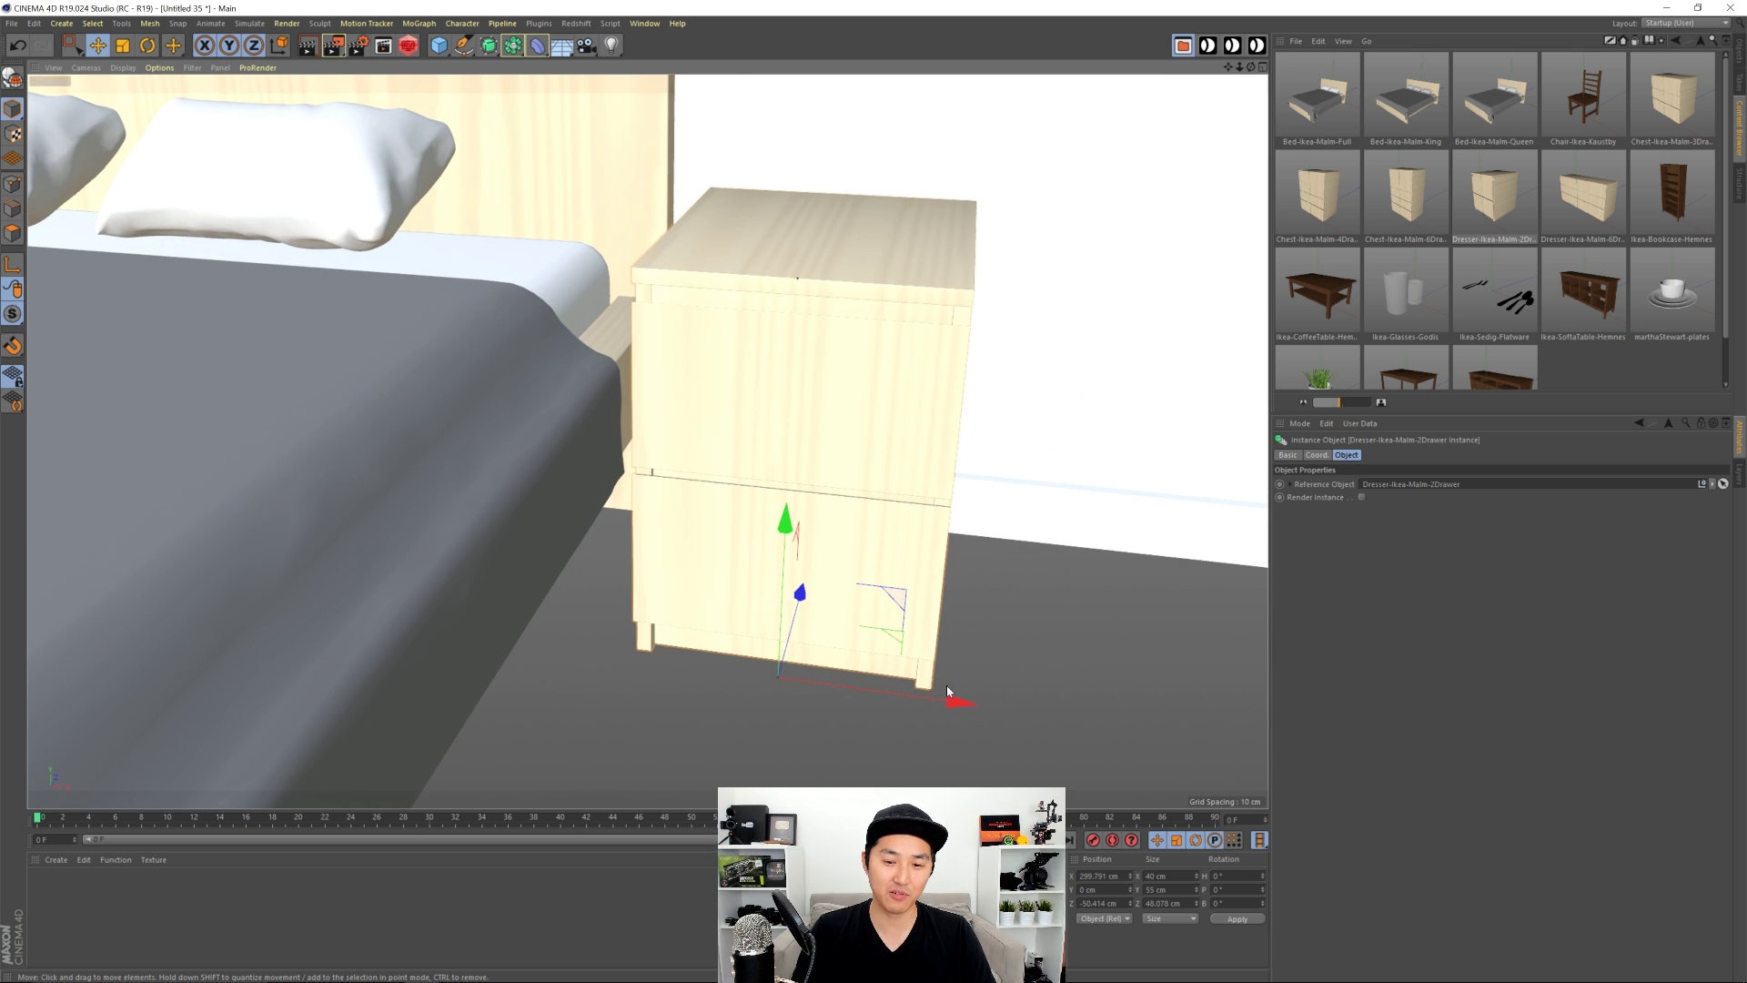
scroll(753, 408, down, 5)
alt+middle_drag(753, 407, 782, 419)
alt+drag(782, 419, 699, 429)
scroll(759, 416, down, 3)
alt+middle_drag(699, 429, 600, 416)
alt+drag(600, 416, 580, 416)
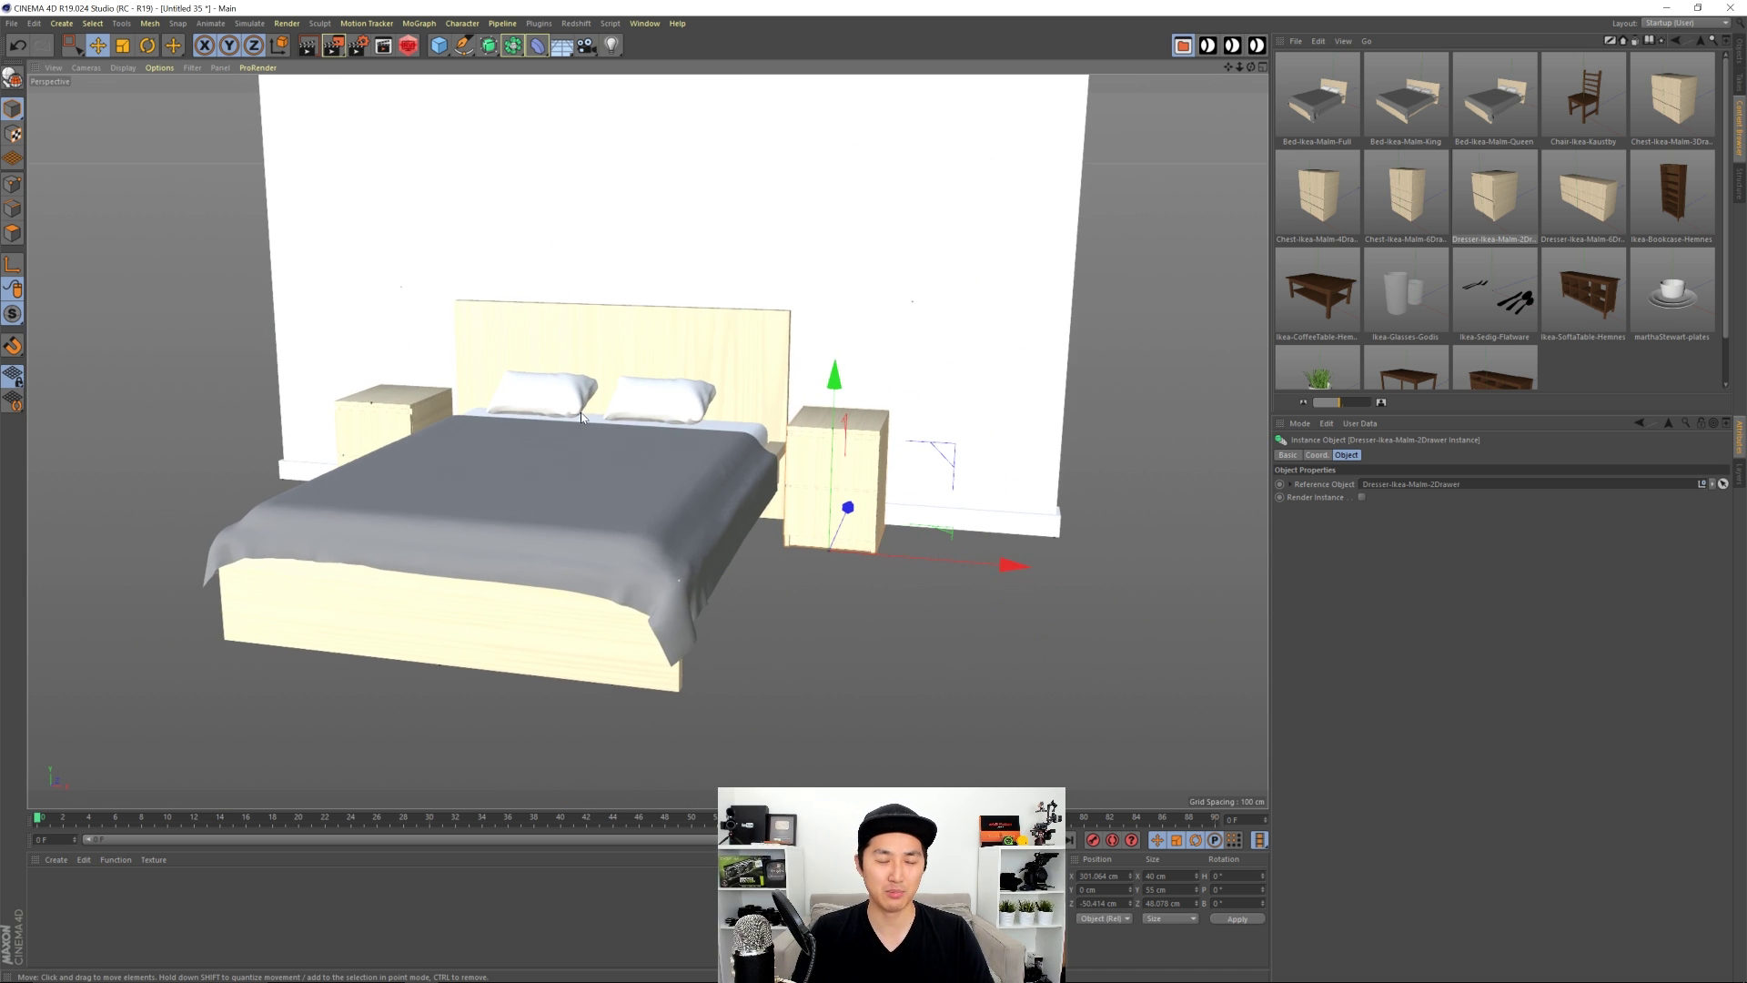
alt+middle_drag(616, 435, 647, 441)
alt+drag(647, 441, 562, 411)
alt+right_drag(562, 411, 605, 415)
alt+drag(606, 414, 540, 353)
Step: Turn off Reflections in the viewport Options menu
click(159, 68)
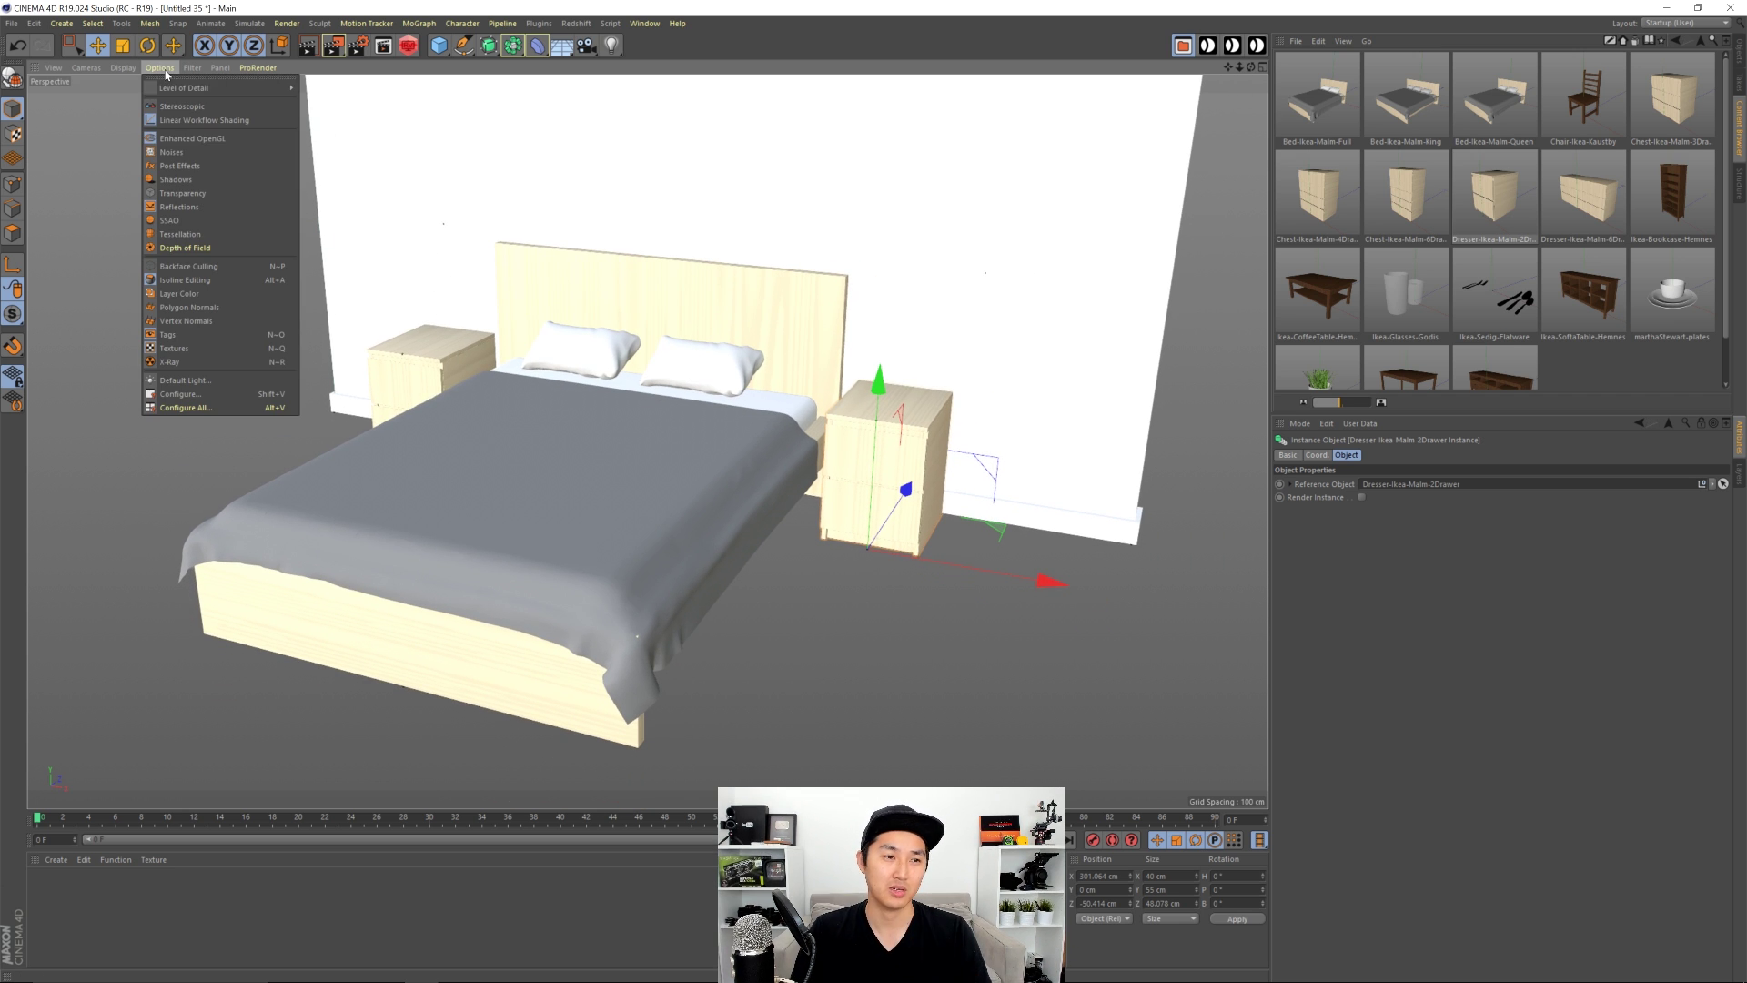
click(179, 207)
mouse_move(577, 401)
alt+mouse_down()
mouse_move(441, 381)
mouse_move(663, 382)
mouse_move(662, 404)
mouse_move(748, 439)
mouse_move(617, 412)
mouse_move(510, 446)
mouse_move(585, 425)
mouse_move(678, 460)
mouse_move(590, 455)
mouse_move(630, 476)
mouse_move(686, 450)
alt+mouse_up()
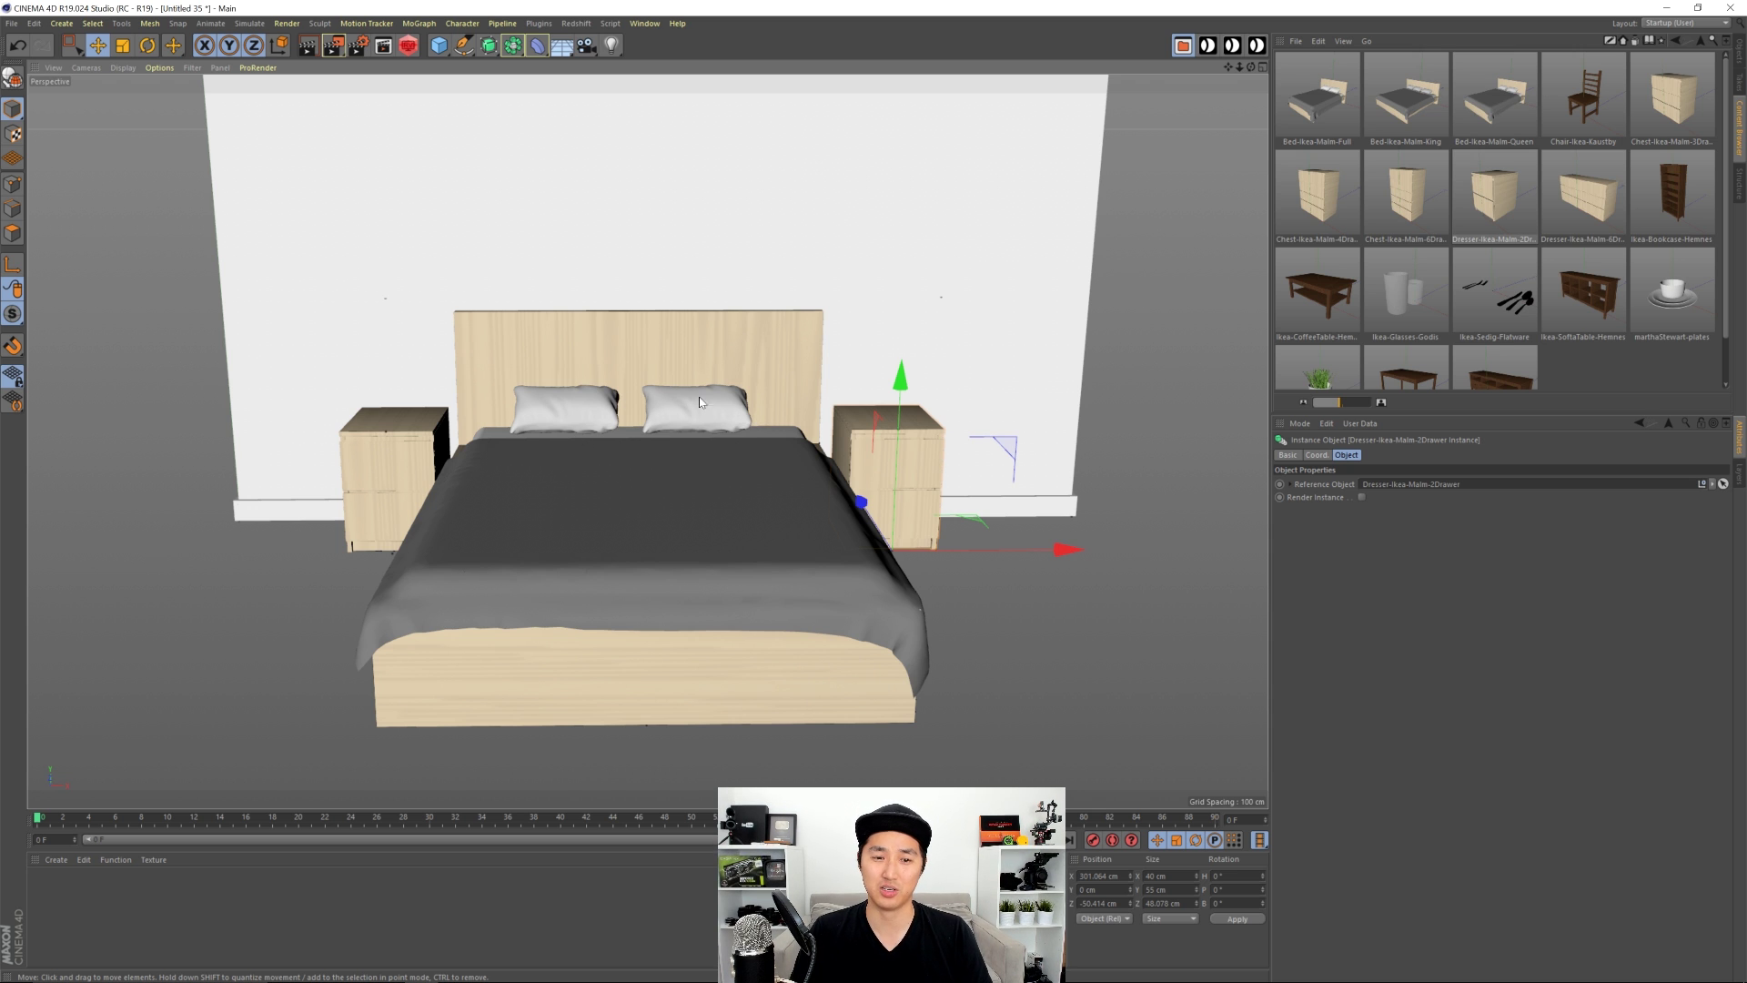
Step: Show the Objects list and select Bed-Ikea-Malm-Queen
click(1740, 50)
click(1356, 71)
click(1338, 86)
alt+drag(724, 548, 1163, 520)
Step: Give the bed's blanket a teal colour in its SD Controls
click(1293, 484)
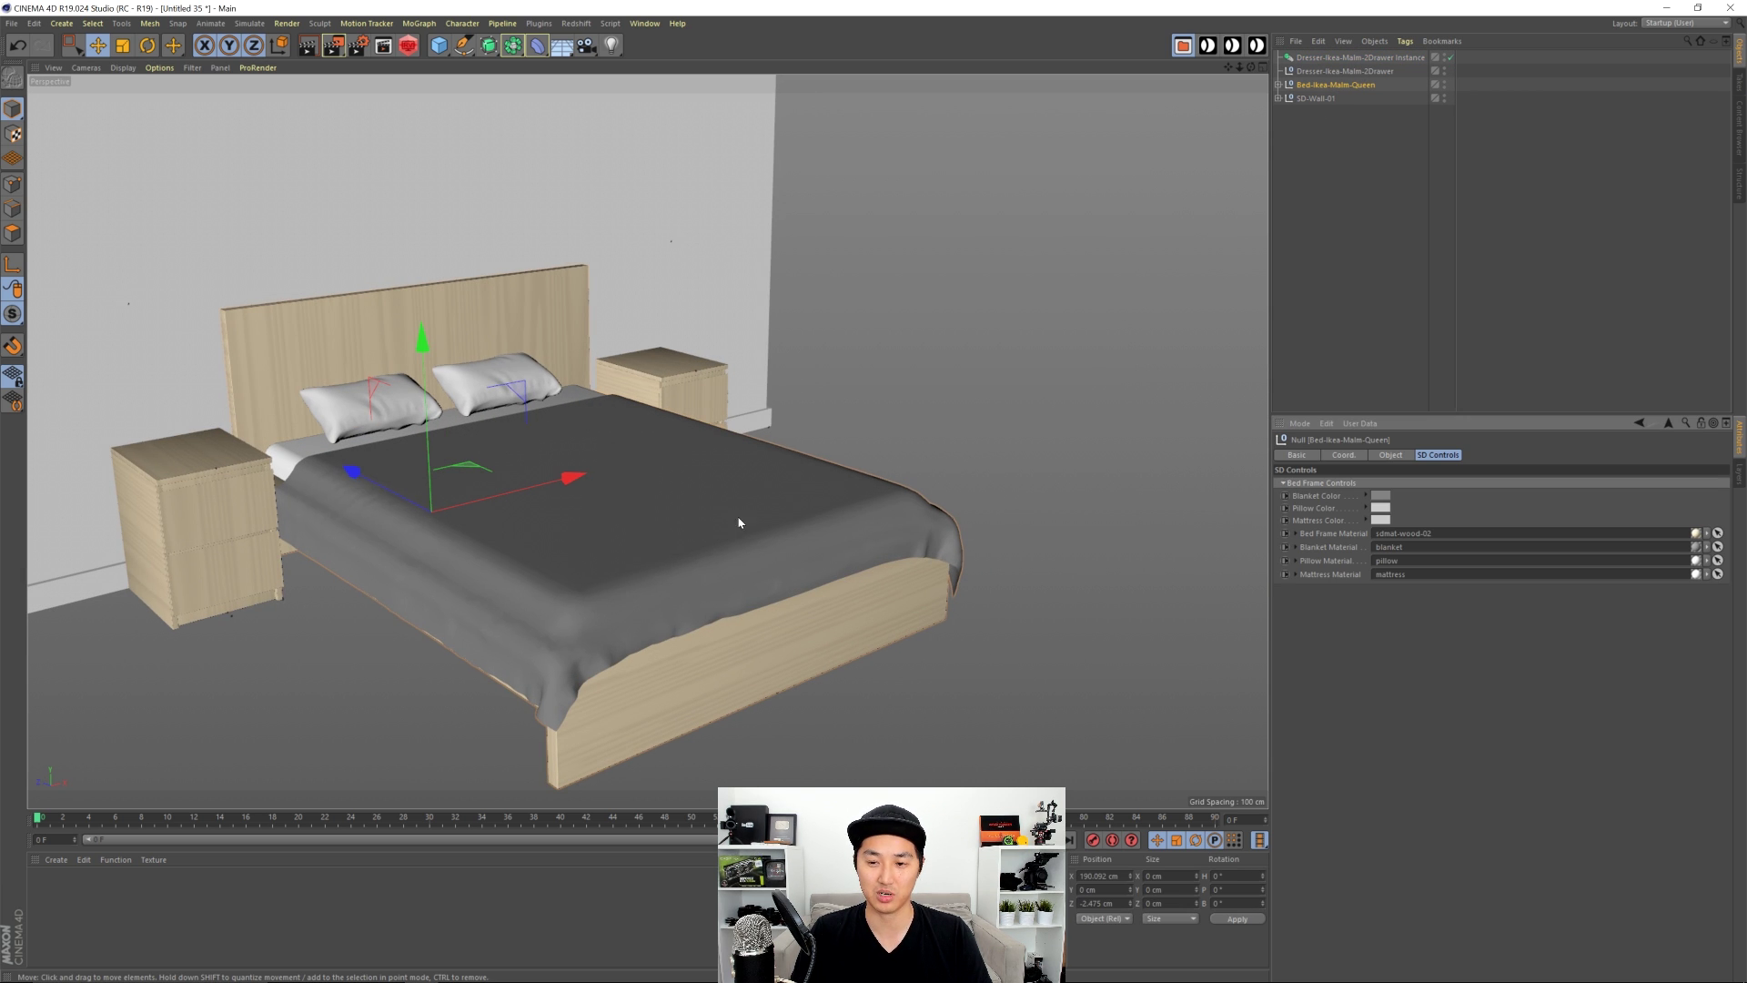
scroll(692, 495, up, 4)
scroll(709, 501, up, 2)
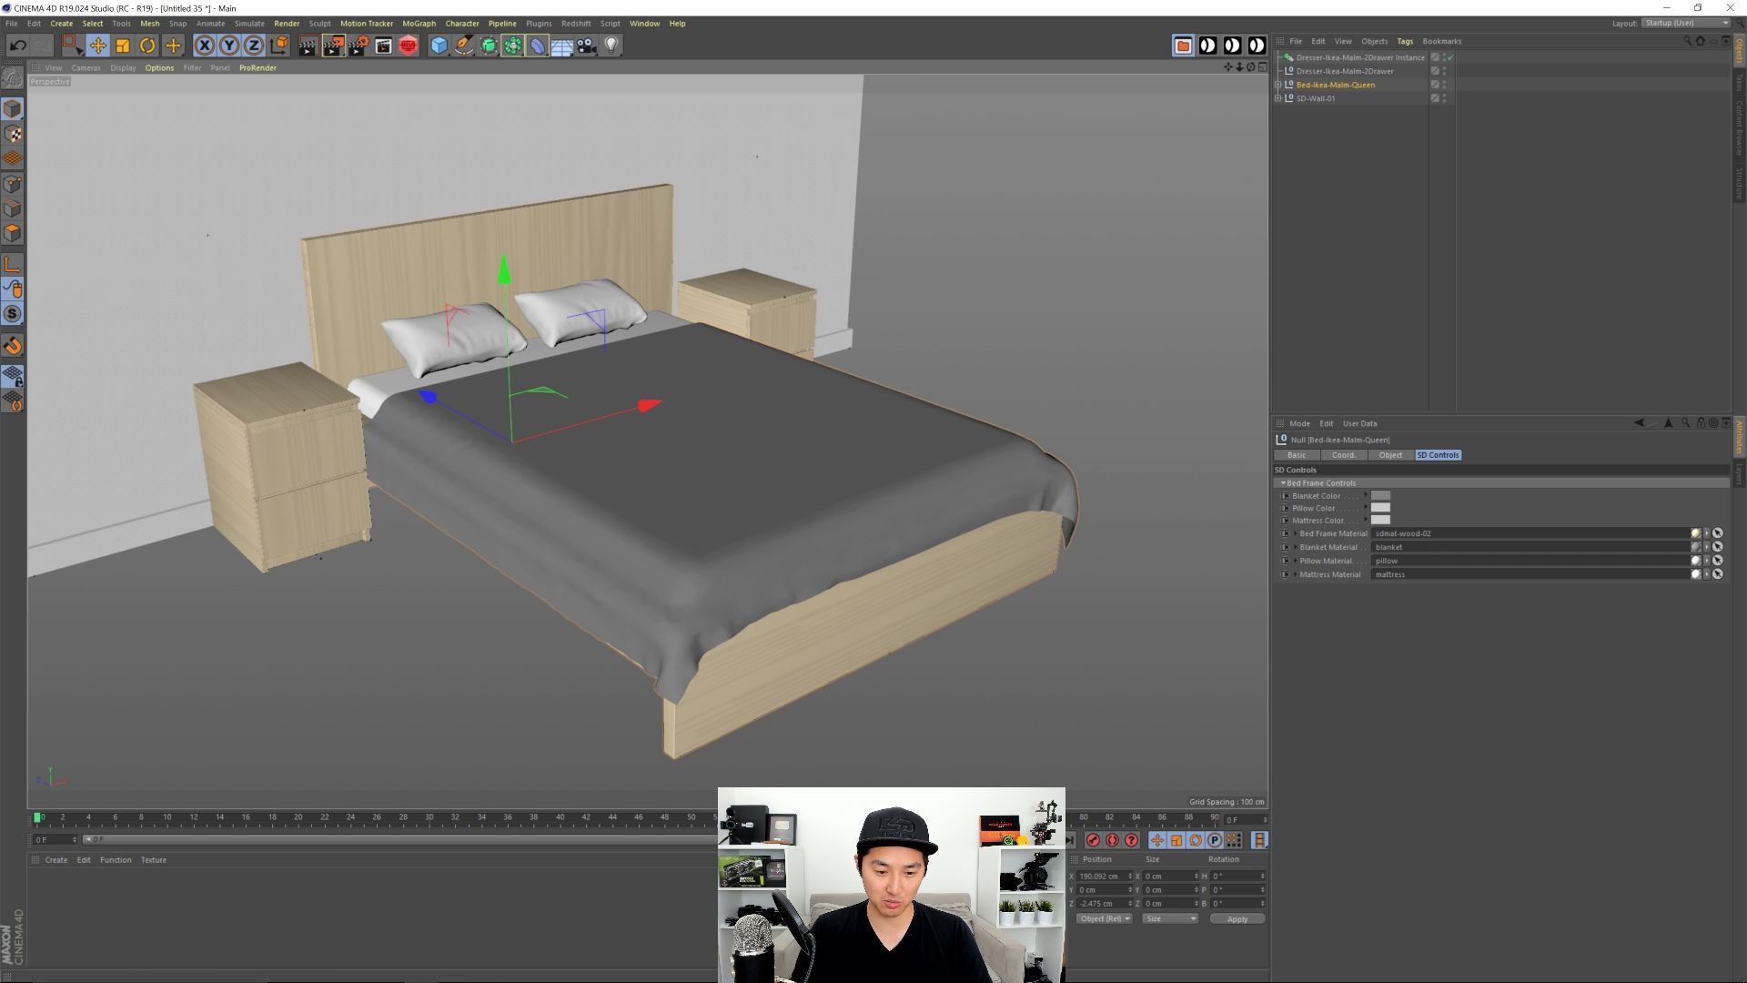
alt+drag(840, 492, 1184, 506)
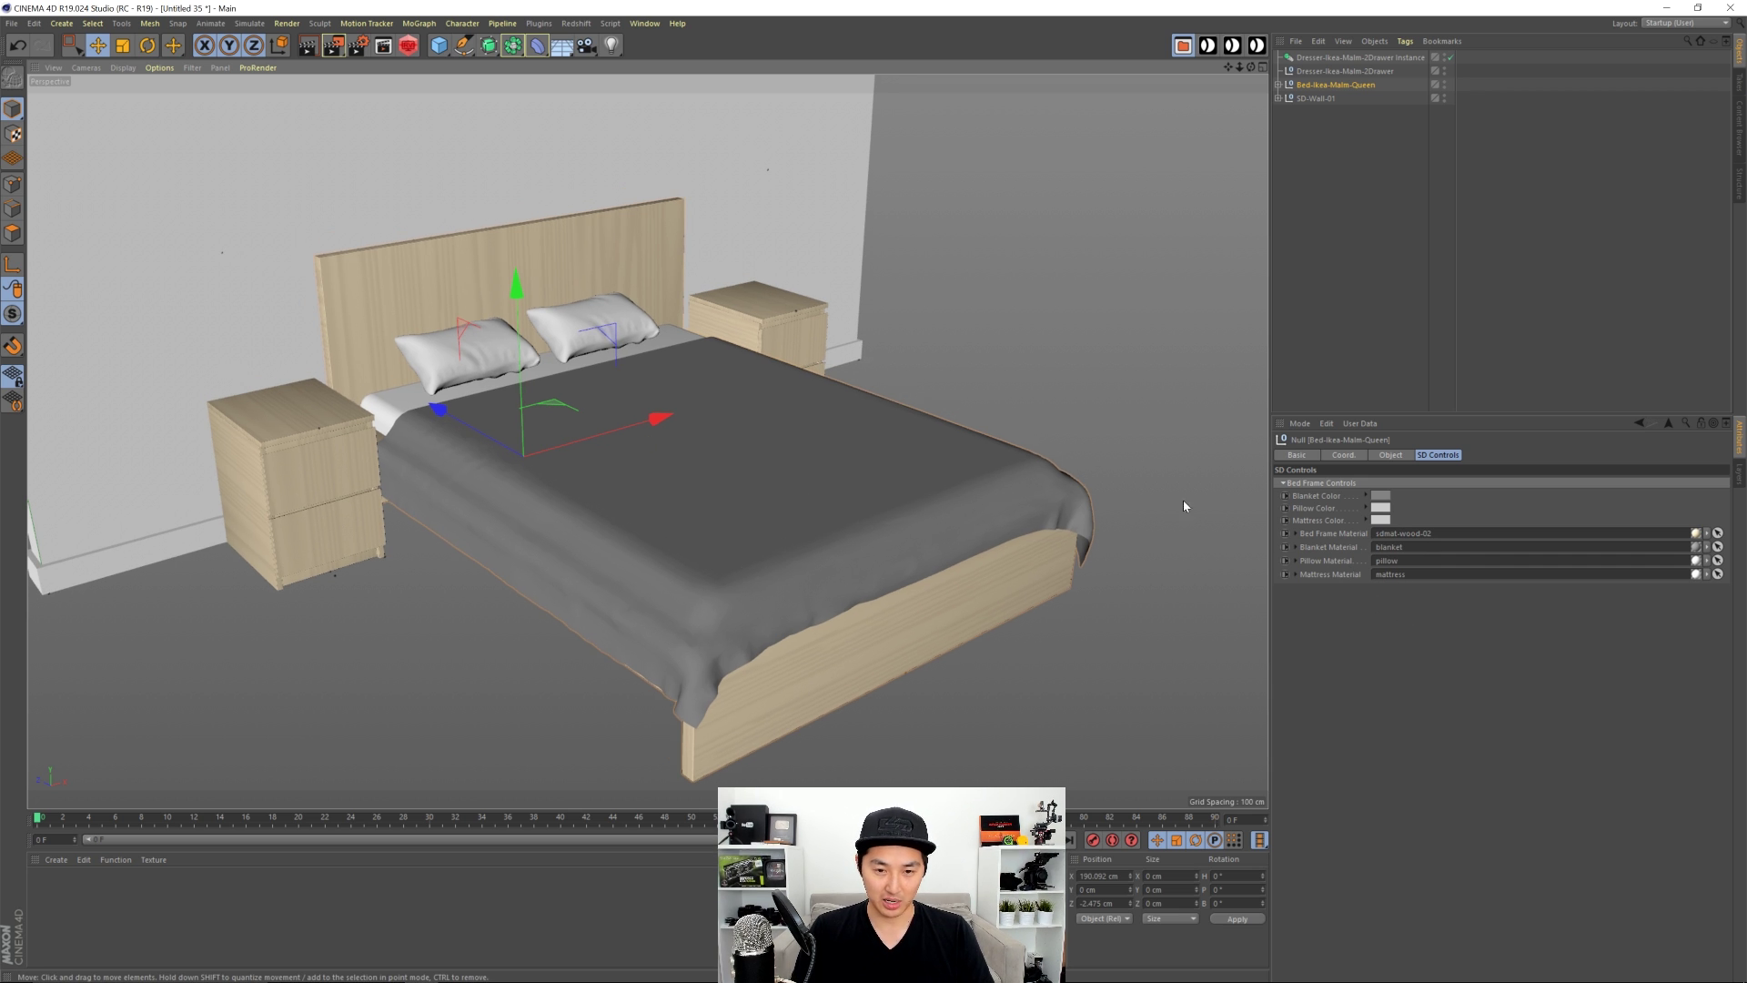
click(1382, 497)
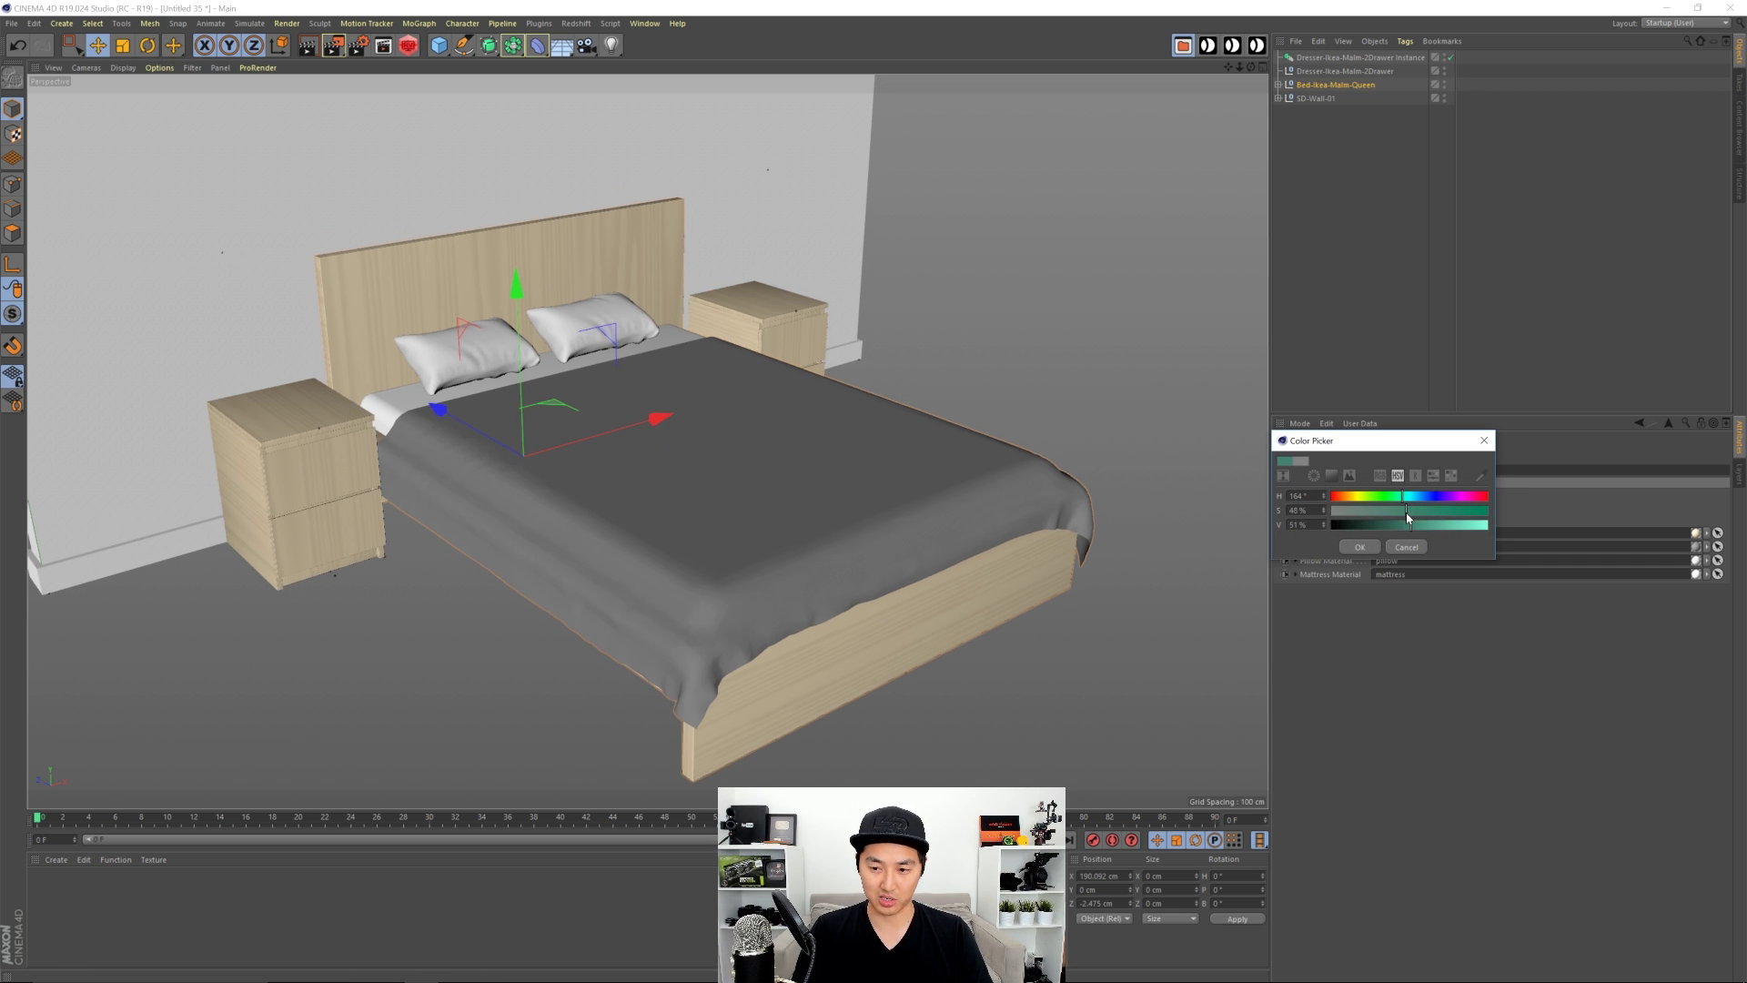
click(1359, 547)
Step: Set the blanket colour's brightness to 80
alt+drag(831, 516, 1225, 486)
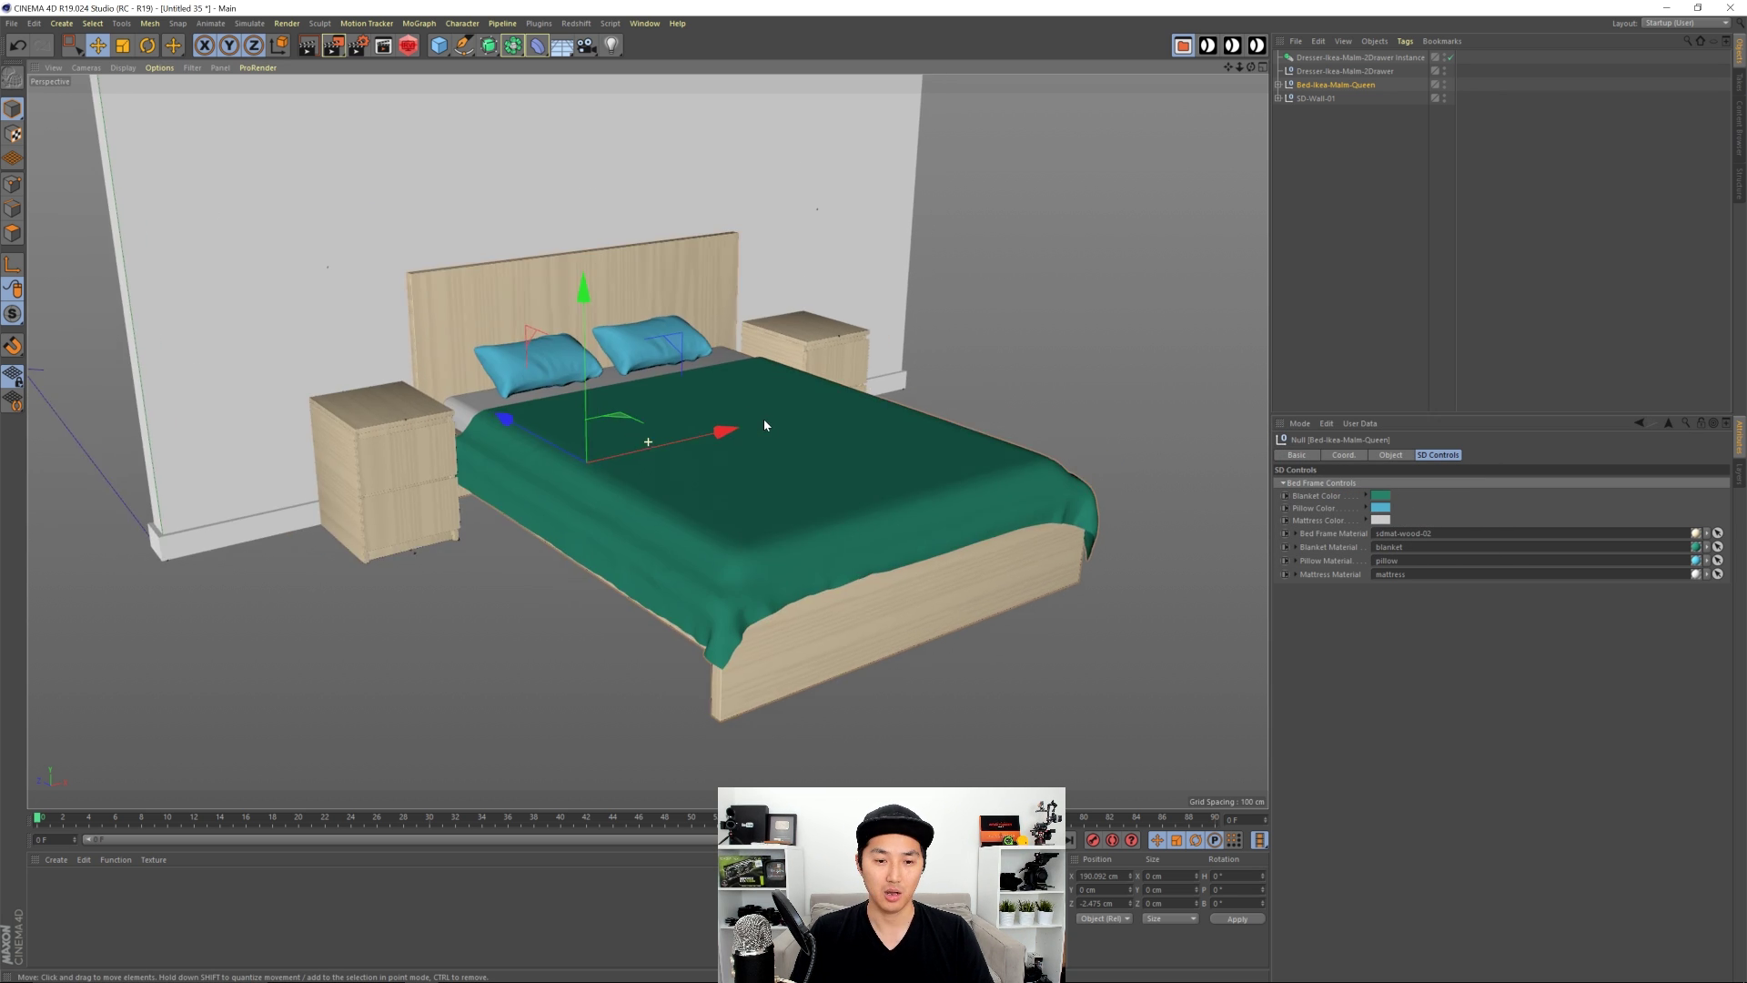
alt+drag(763, 418, 688, 414)
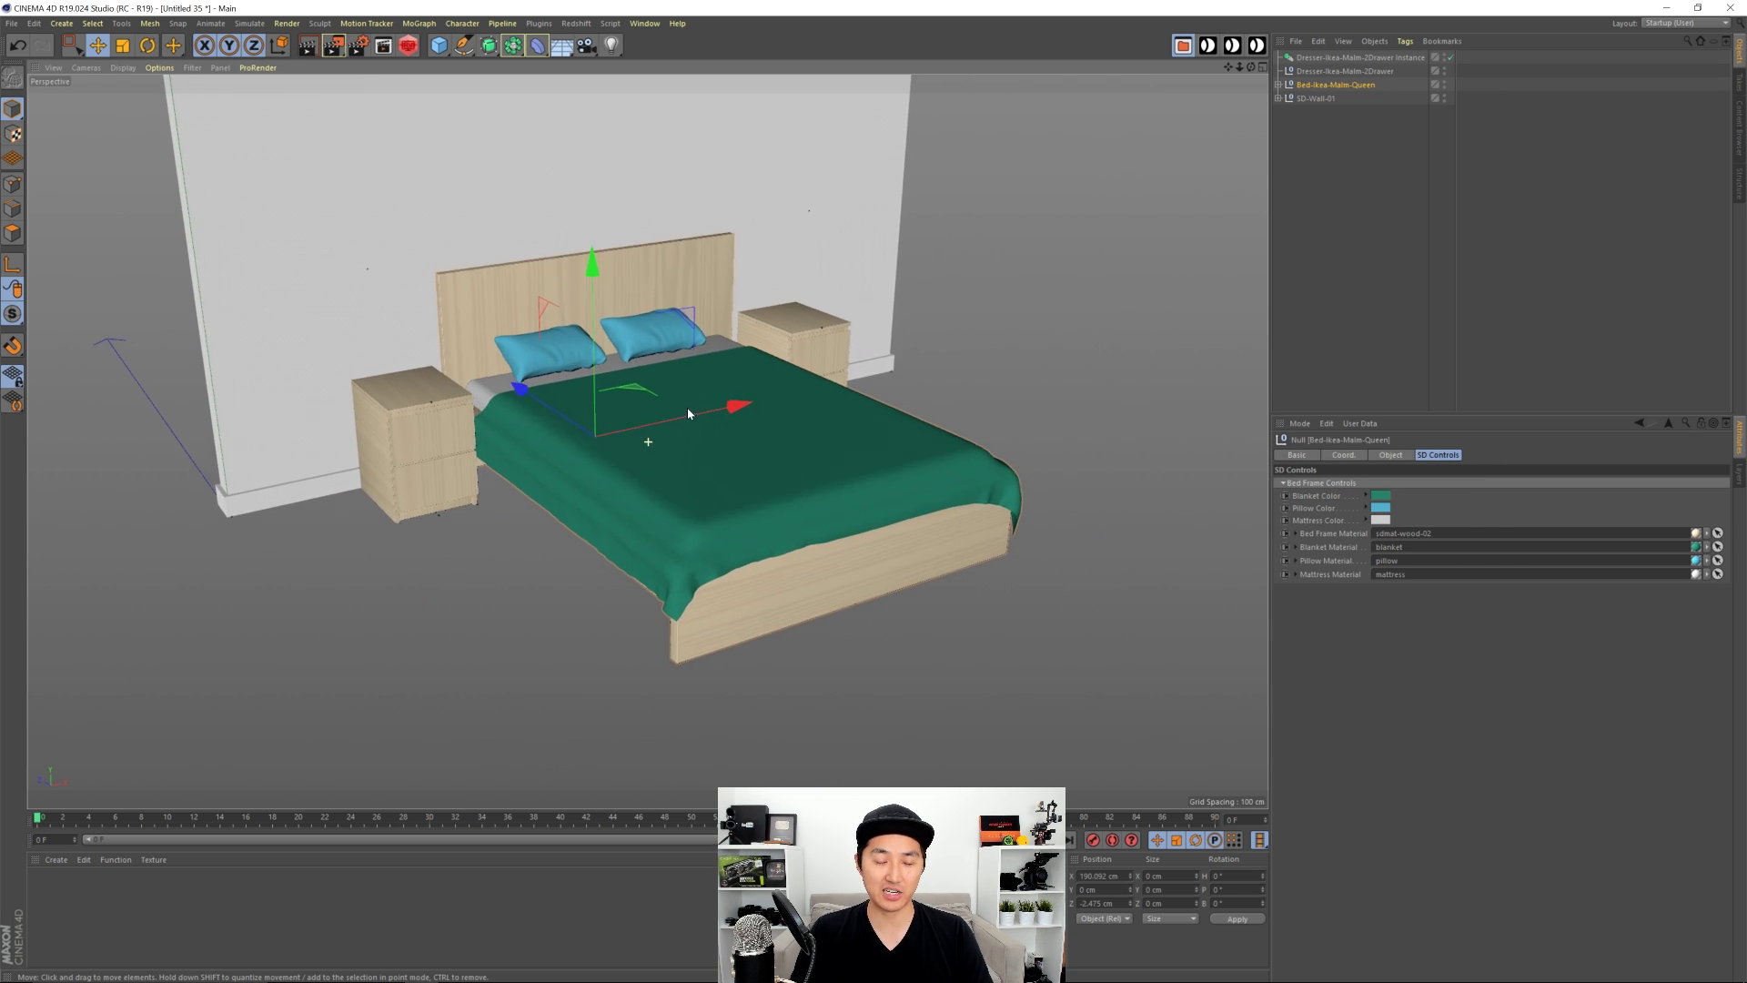
scroll(689, 414, up, 4)
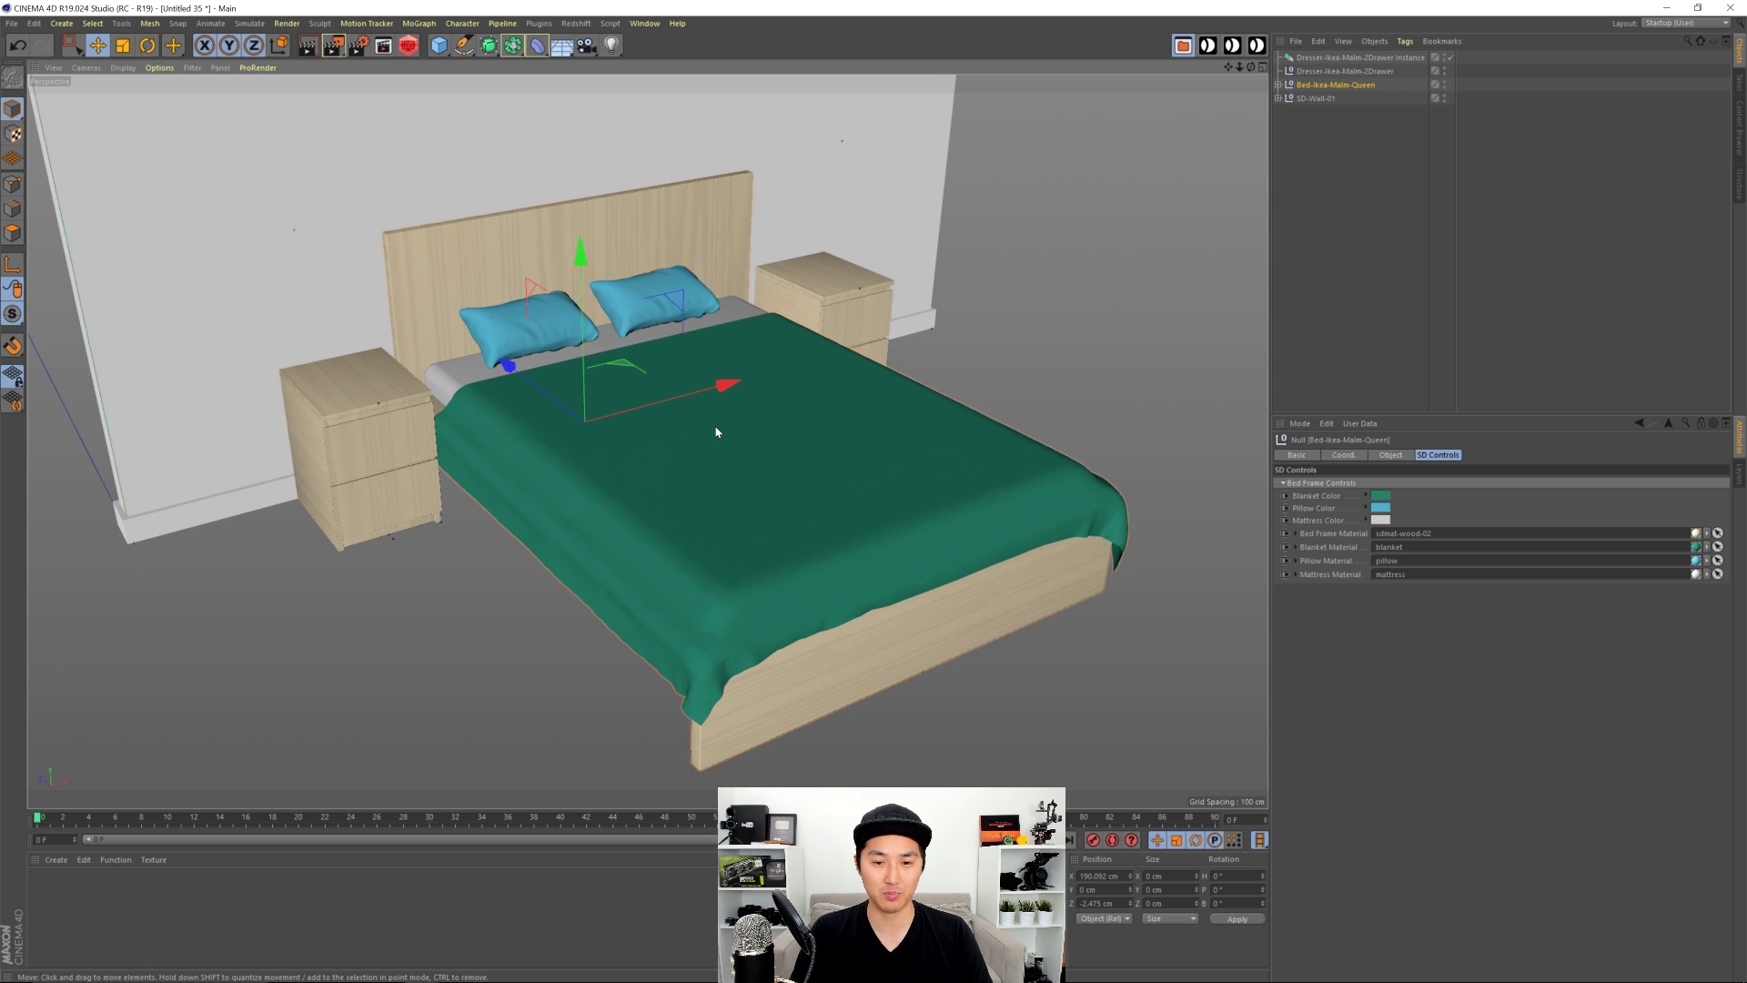
scroll(701, 429, up, 4)
alt+drag(772, 435, 716, 436)
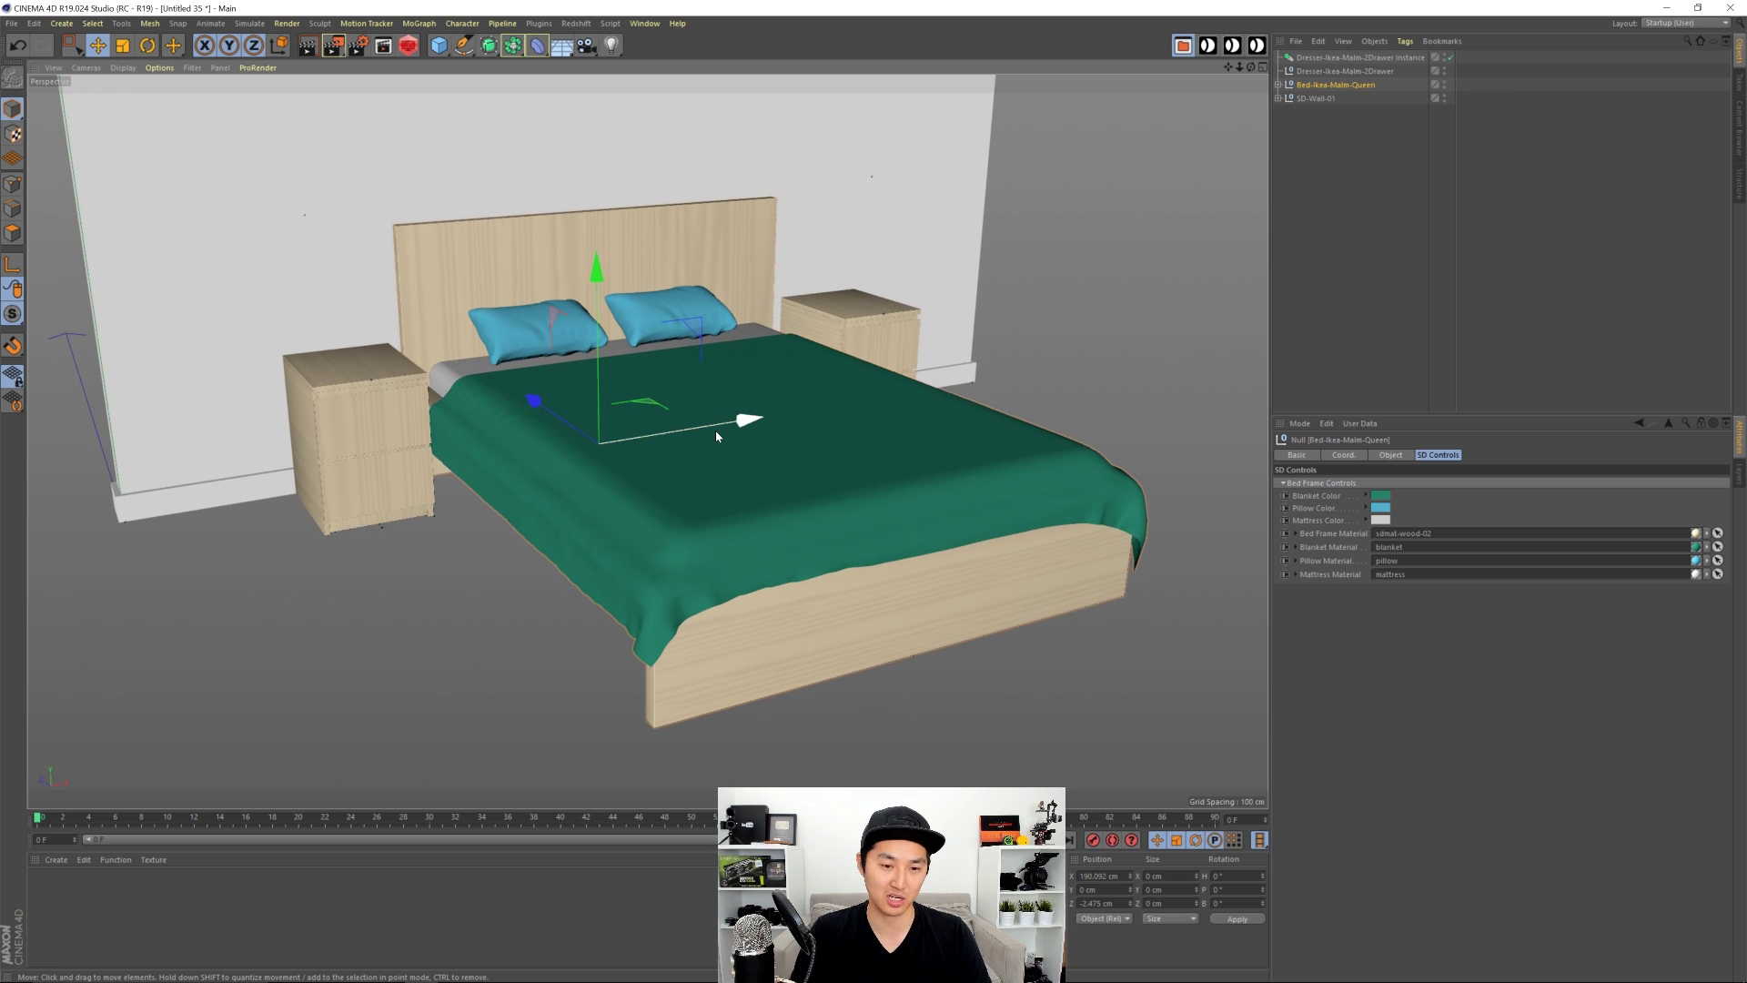
click(1378, 496)
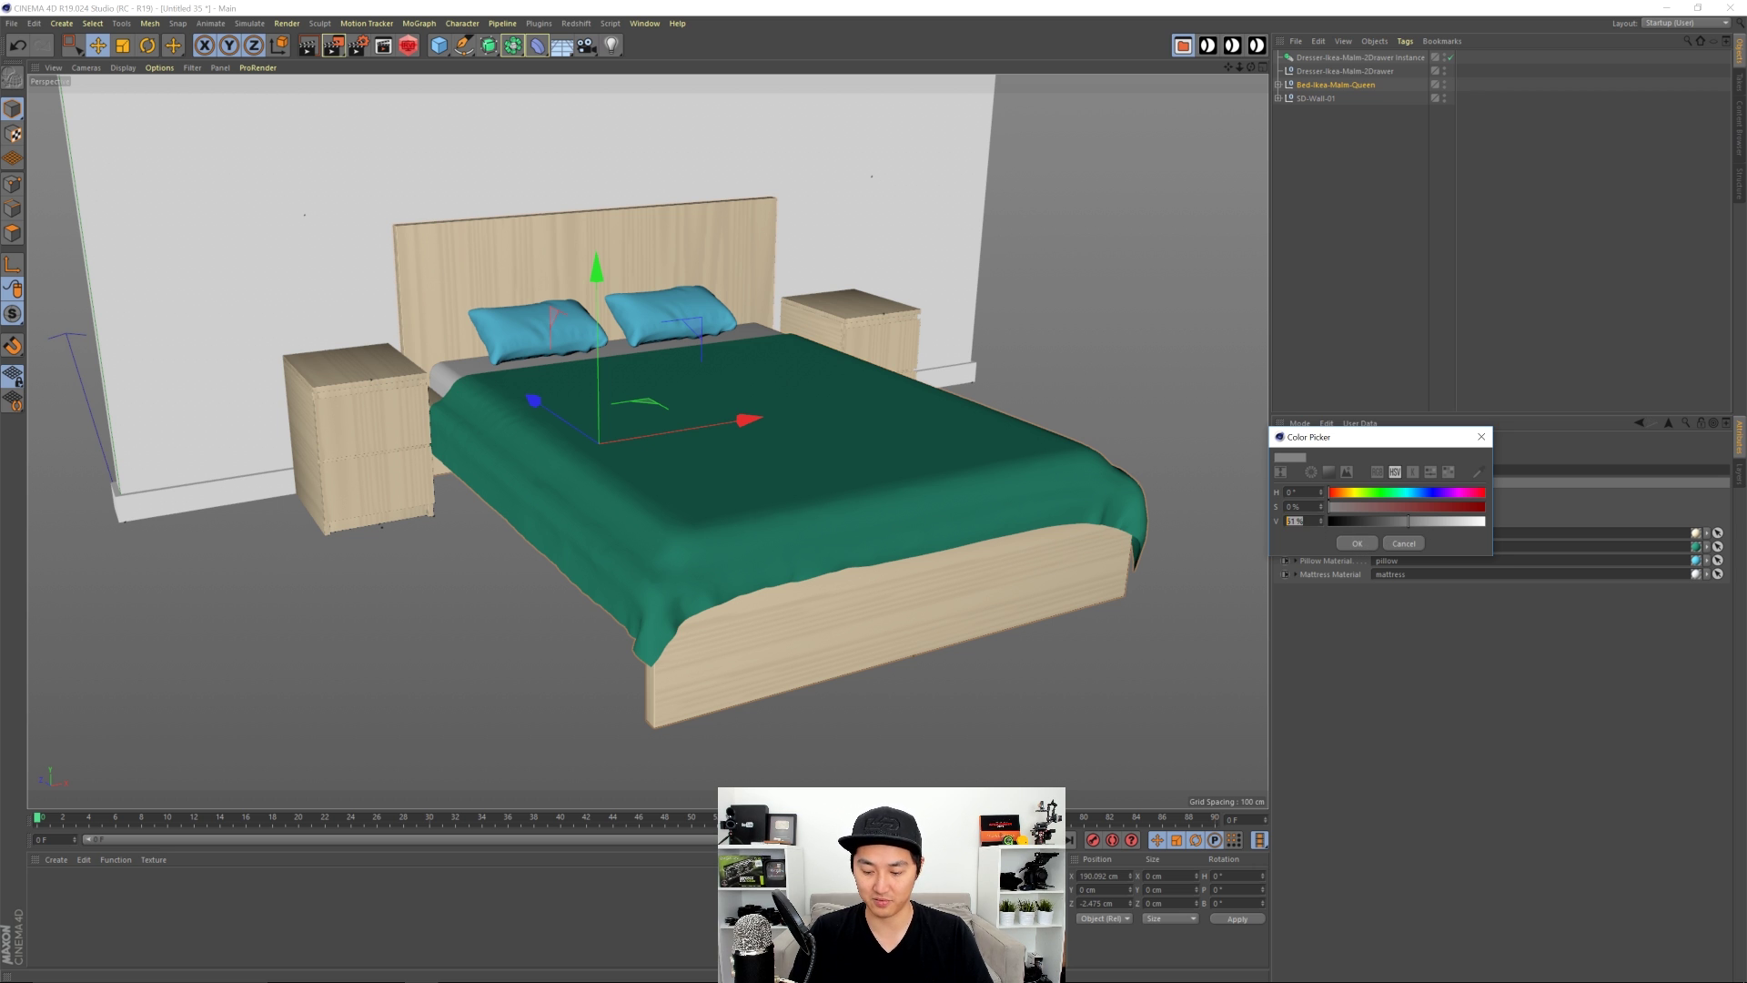
text(80)
key(Return)
Step: Make the pillows light grey and change the blanket to green
alt+drag(648, 441, 991, 437)
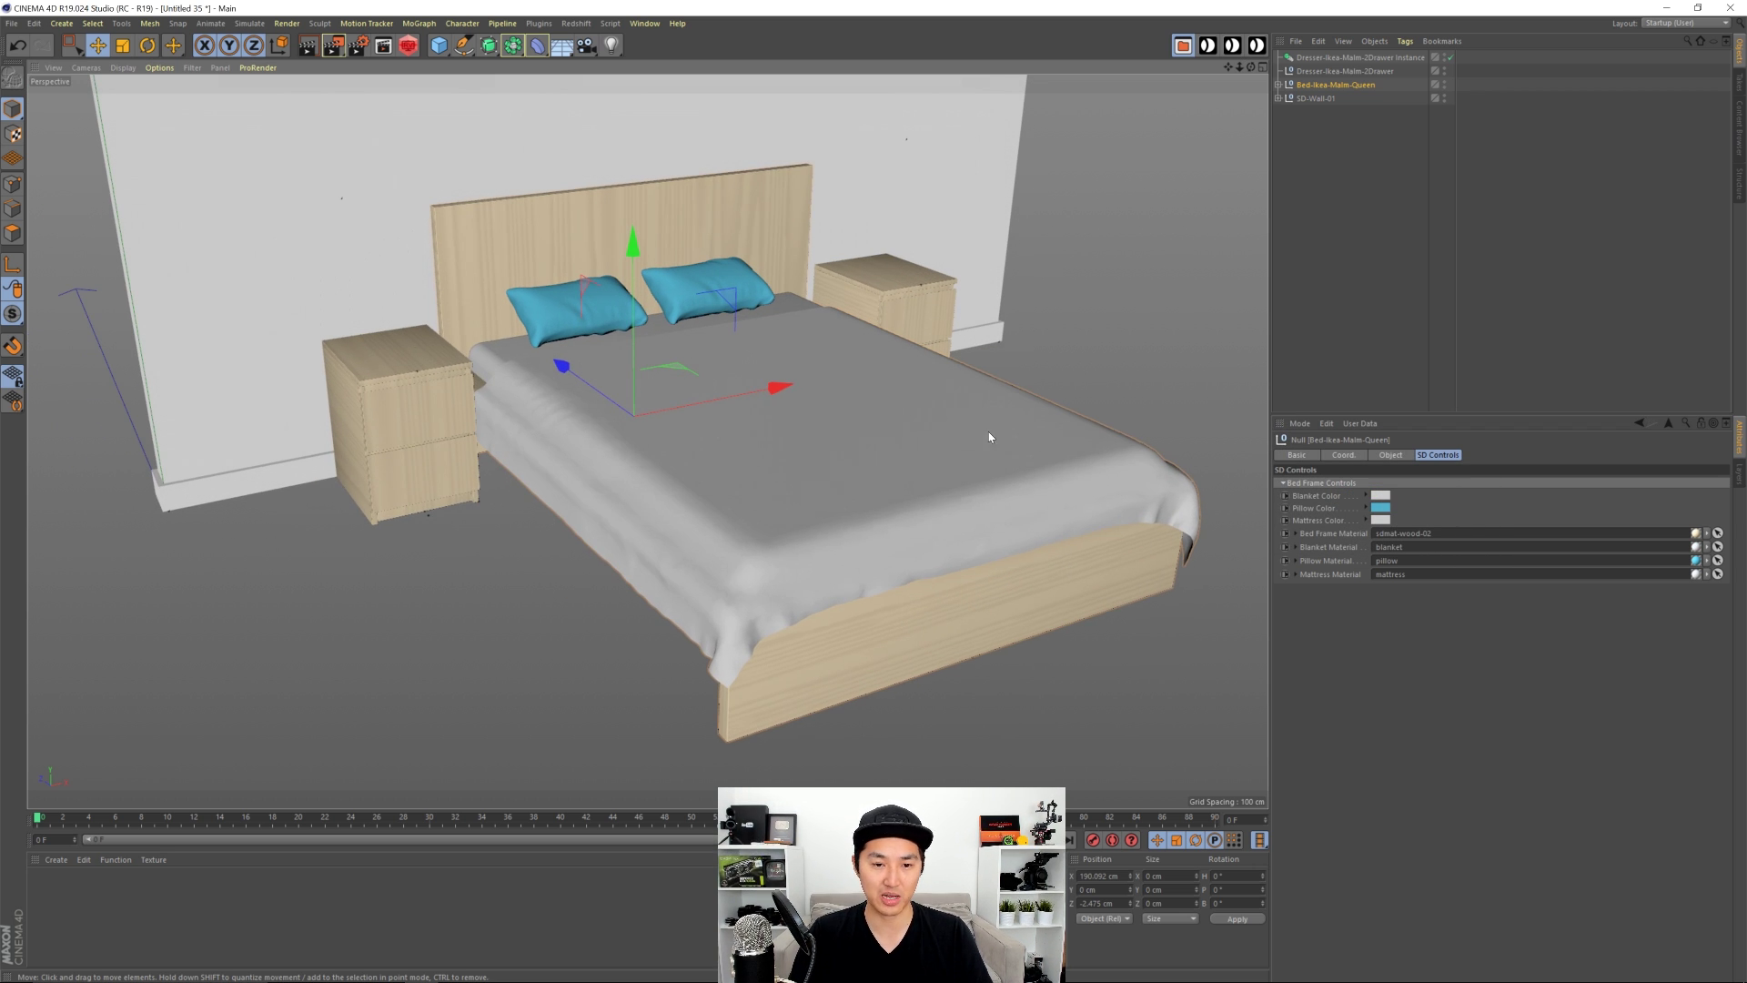
click(1383, 513)
click(1359, 558)
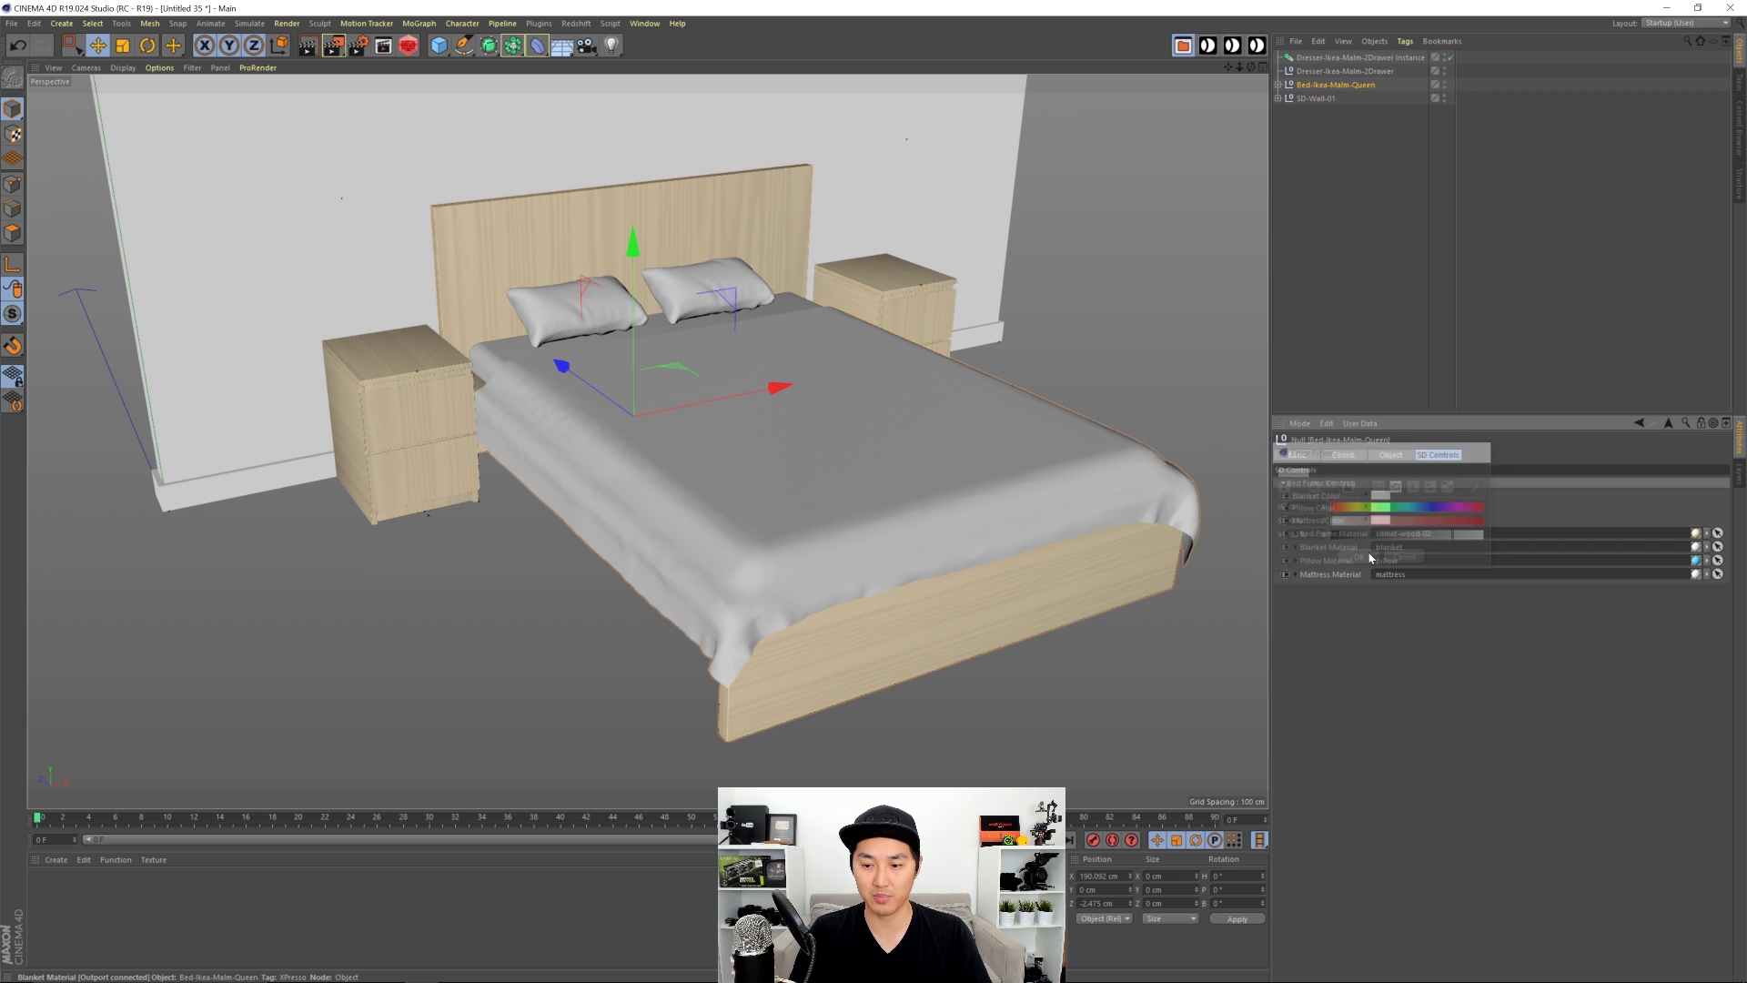
click(1381, 497)
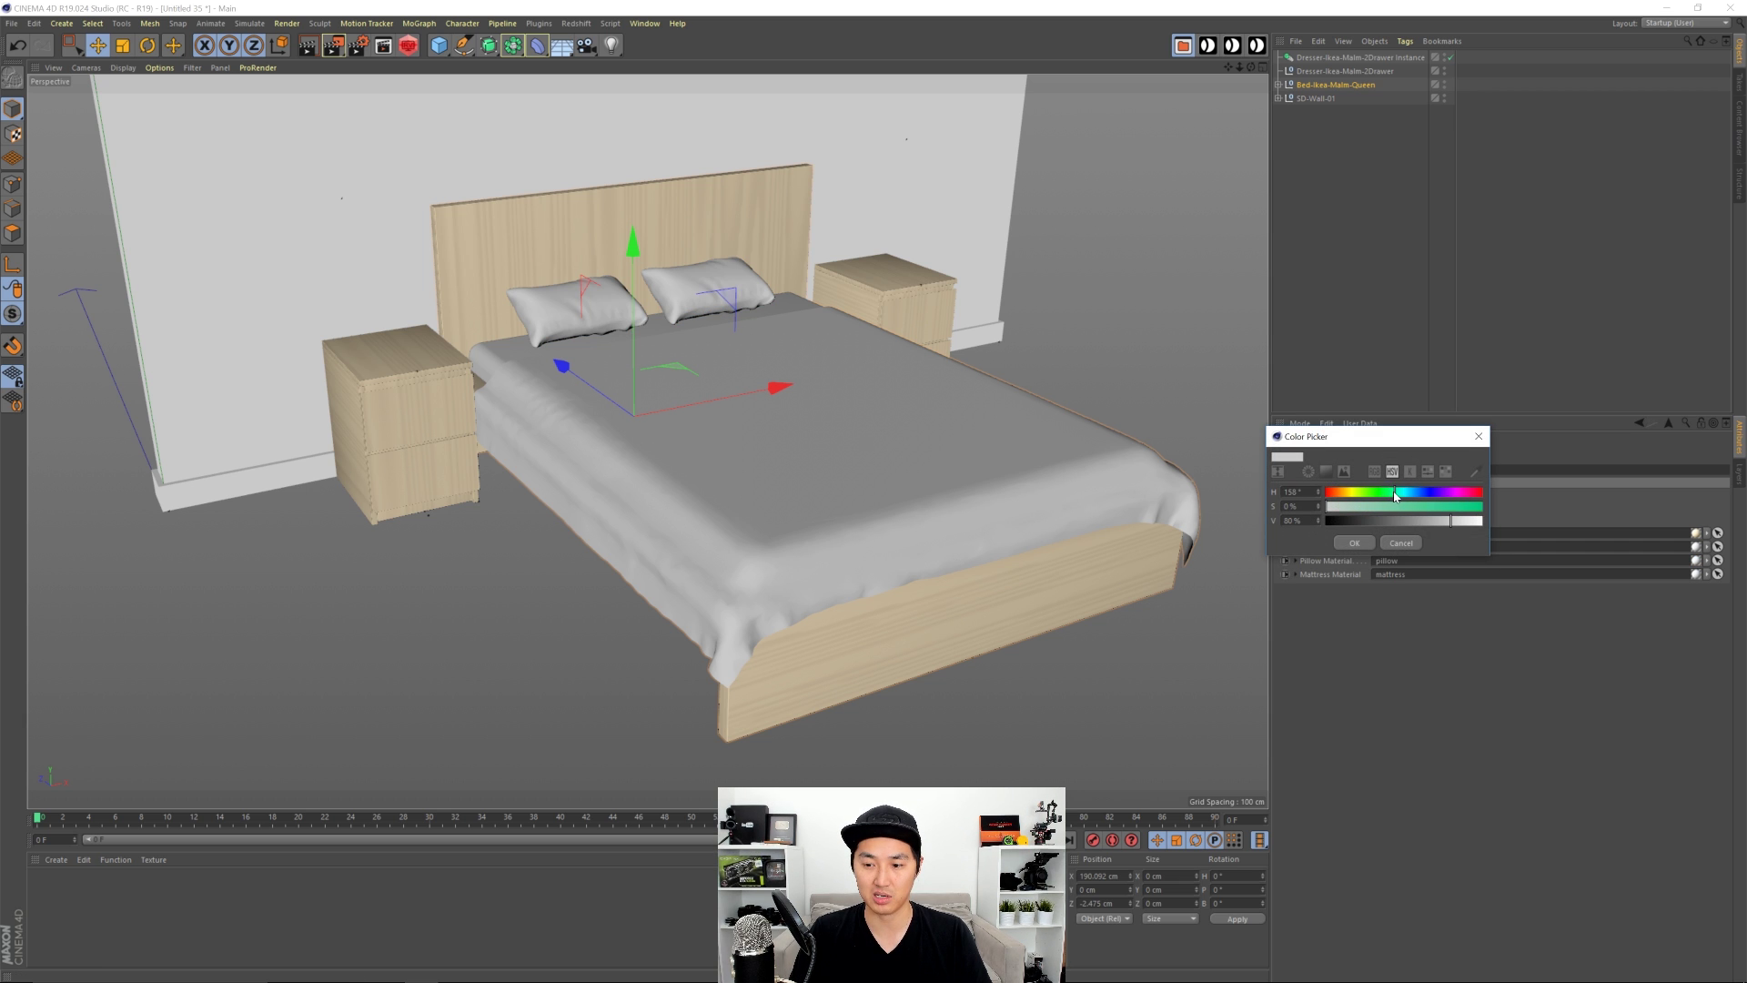
click(1356, 543)
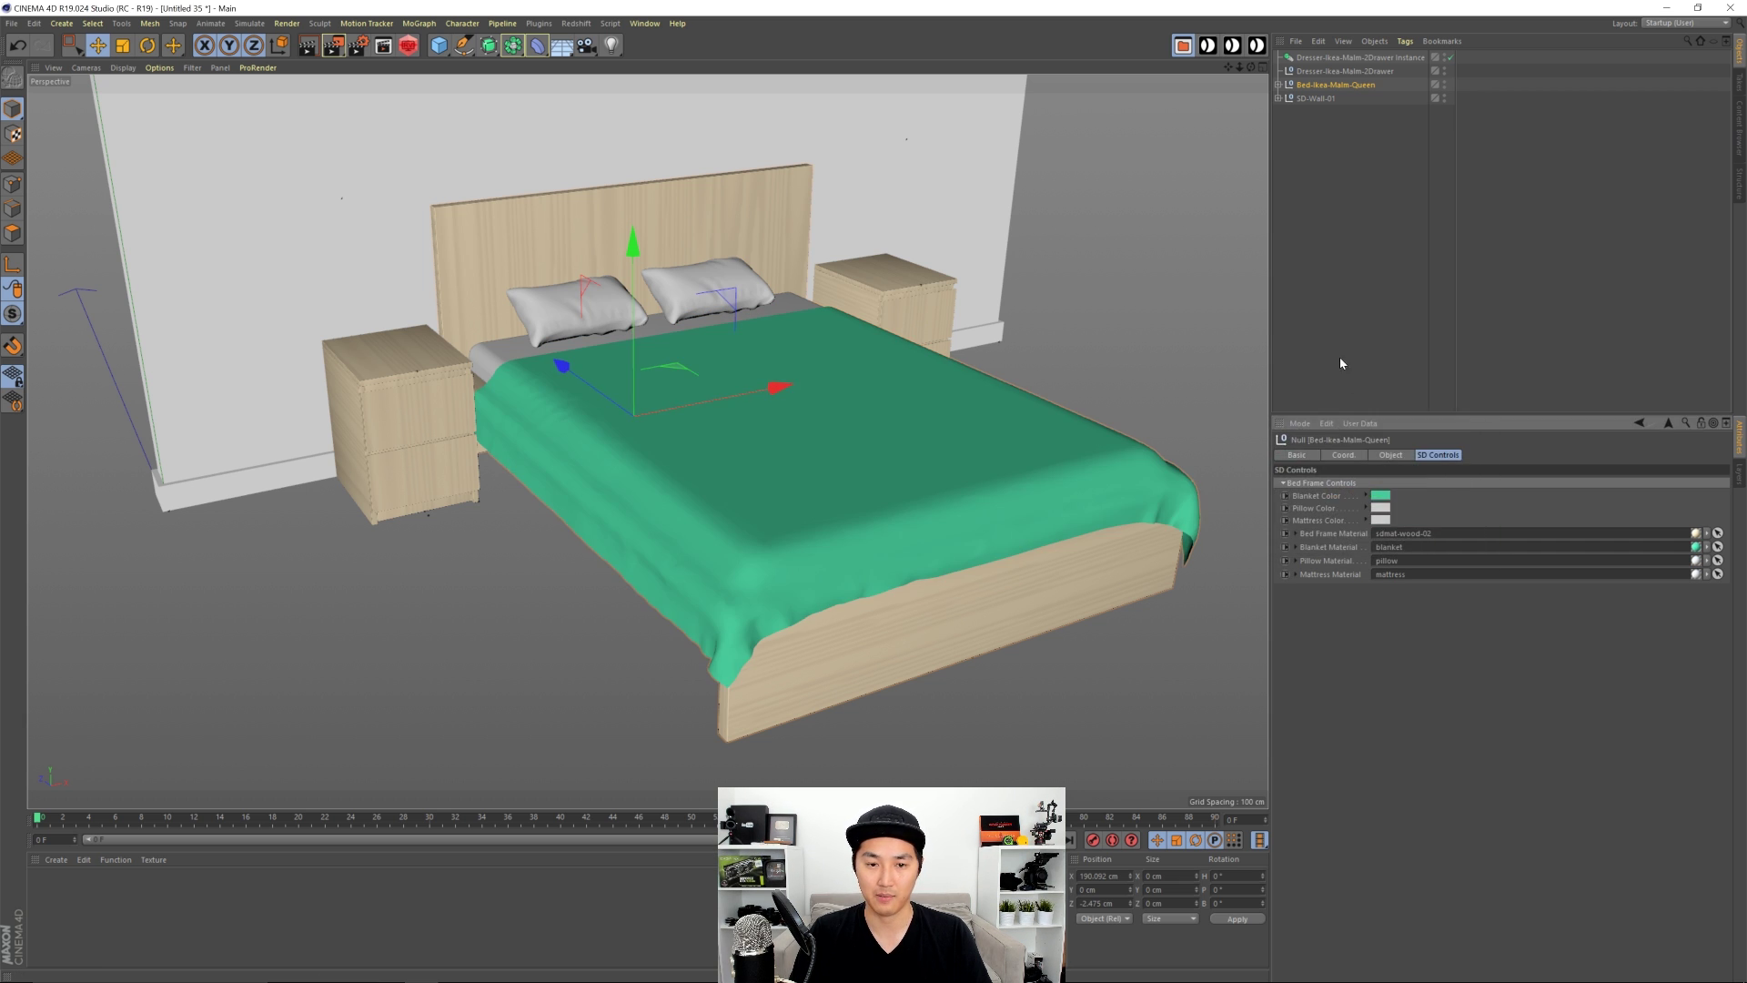
Step: Deselect the bed and orbit to view it from the front
click(1339, 357)
alt+drag(837, 449, 772, 480)
alt+middle_drag(773, 475, 659, 468)
alt+drag(659, 468, 865, 480)
alt+right_drag(864, 481, 666, 473)
alt+middle_drag(665, 472, 800, 517)
alt+drag(800, 518, 846, 503)
Step: Add another SD-Wall-01 from the Set Designer content library
alt+right_drag(847, 502, 768, 534)
alt+middle_drag(768, 533, 777, 538)
click(1741, 150)
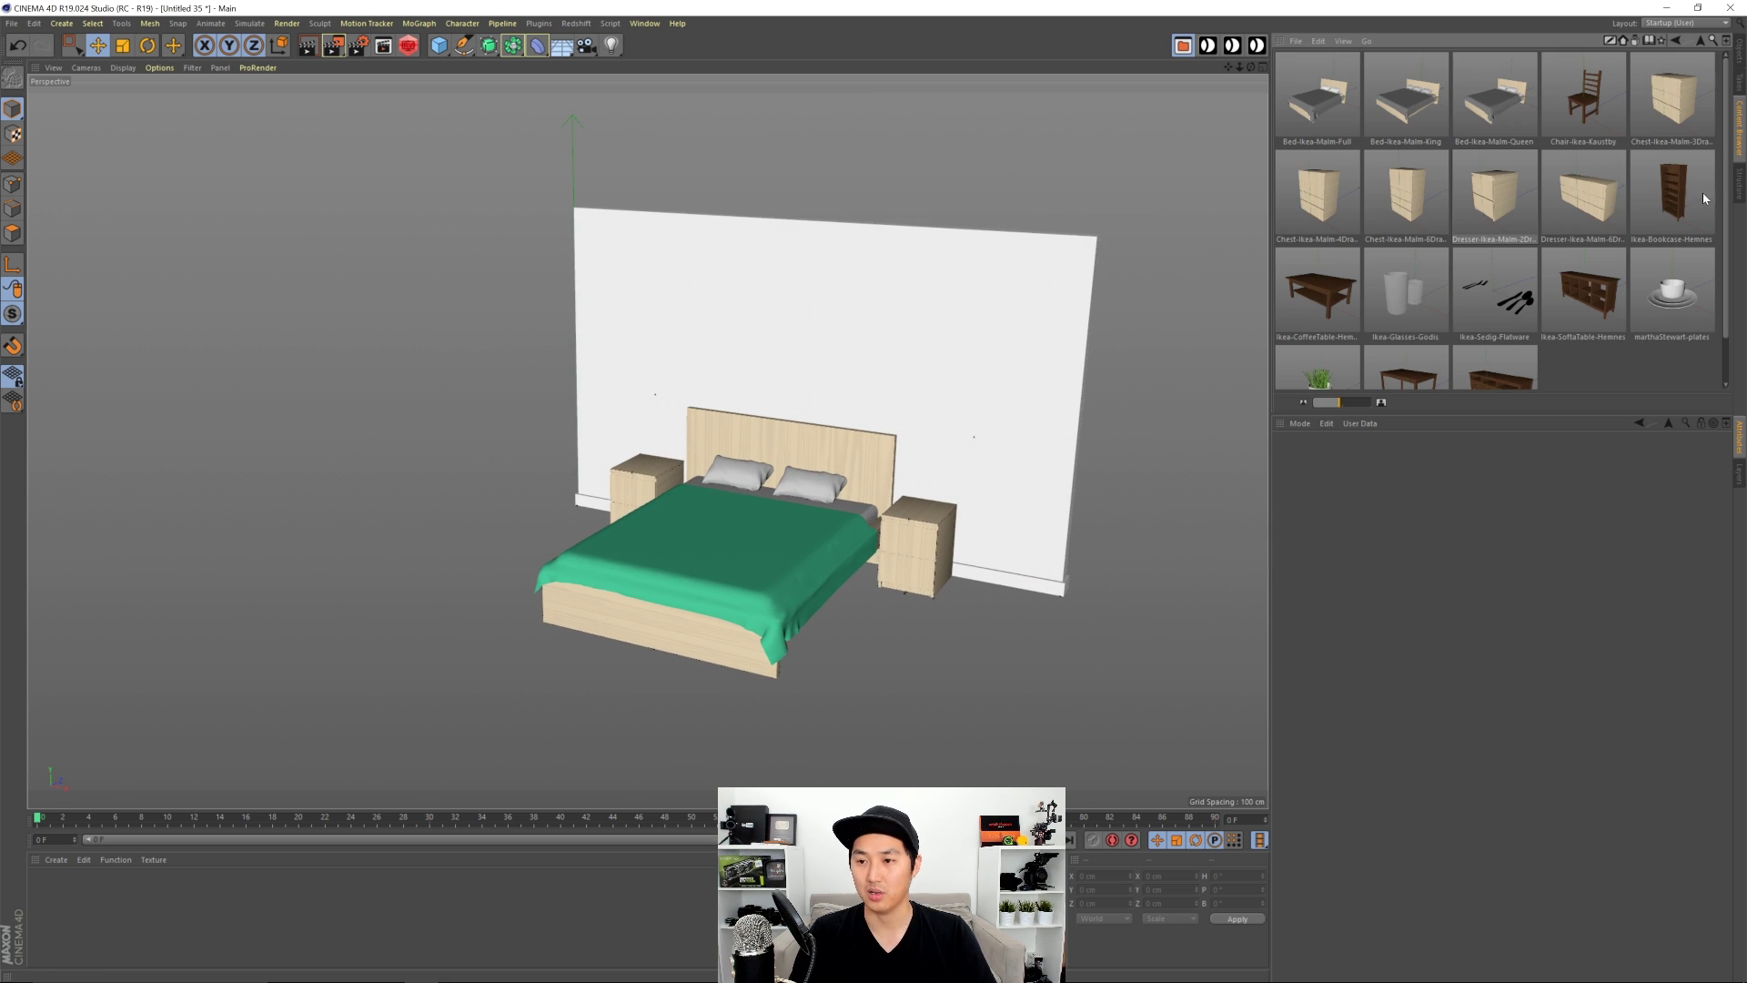
click(1702, 42)
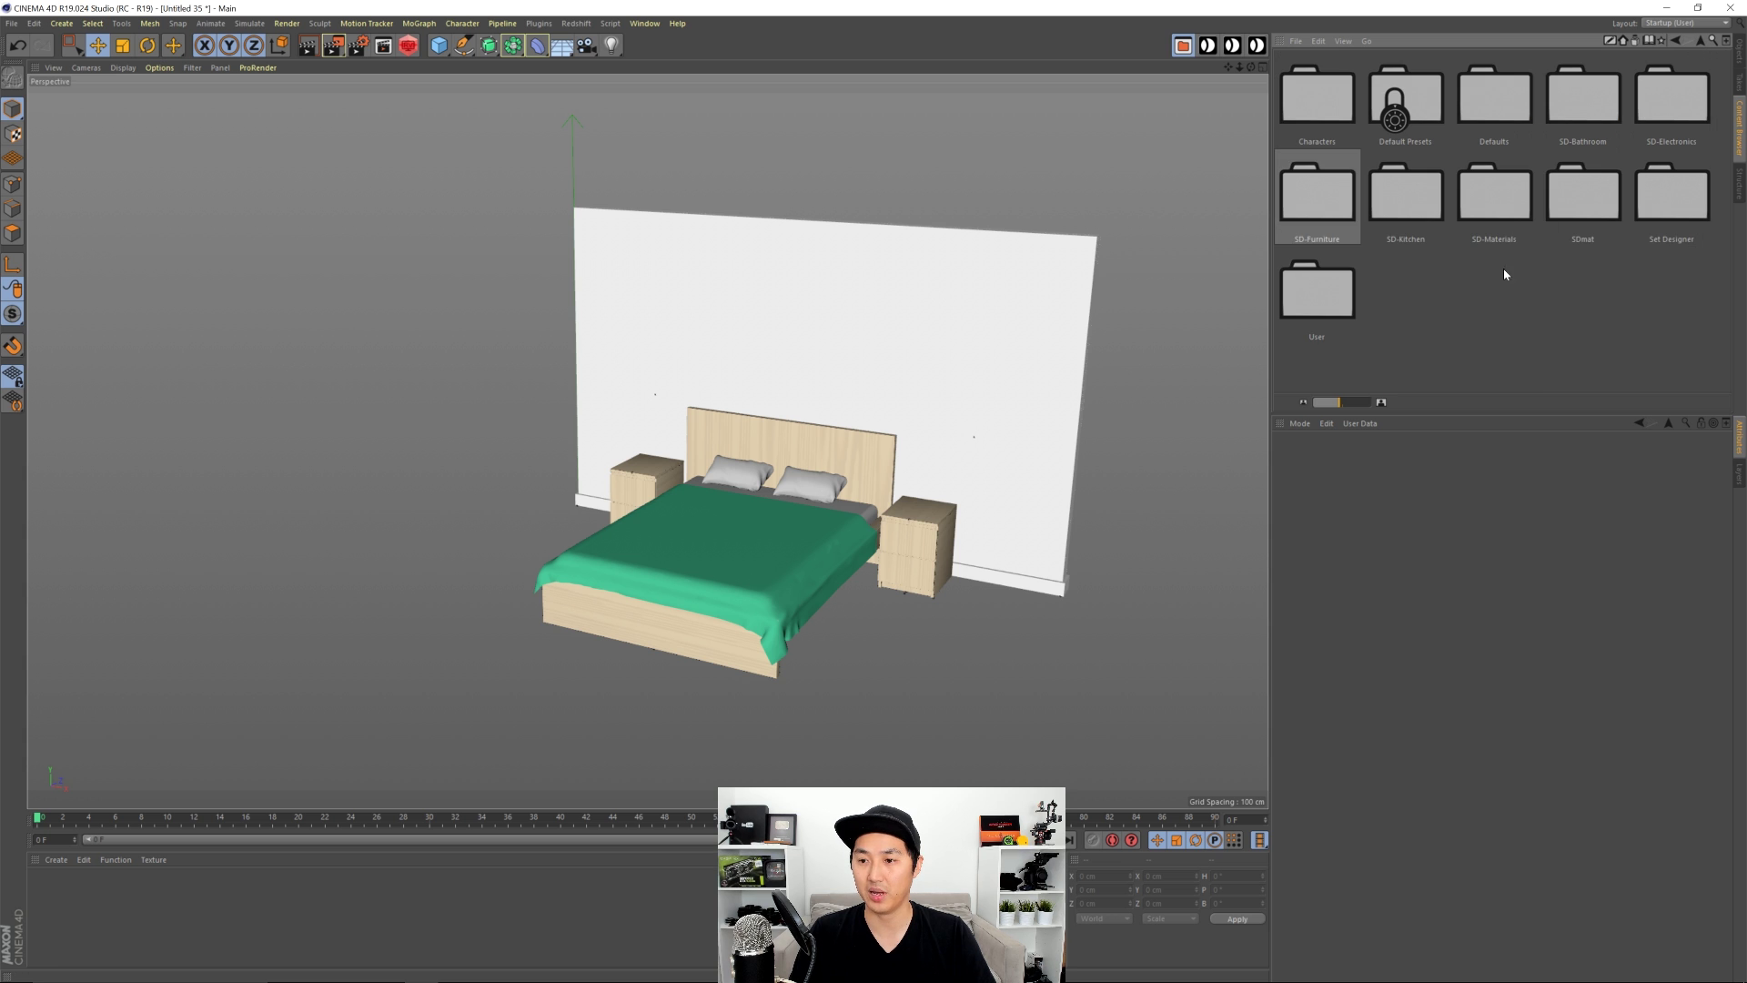
double_click(1643, 210)
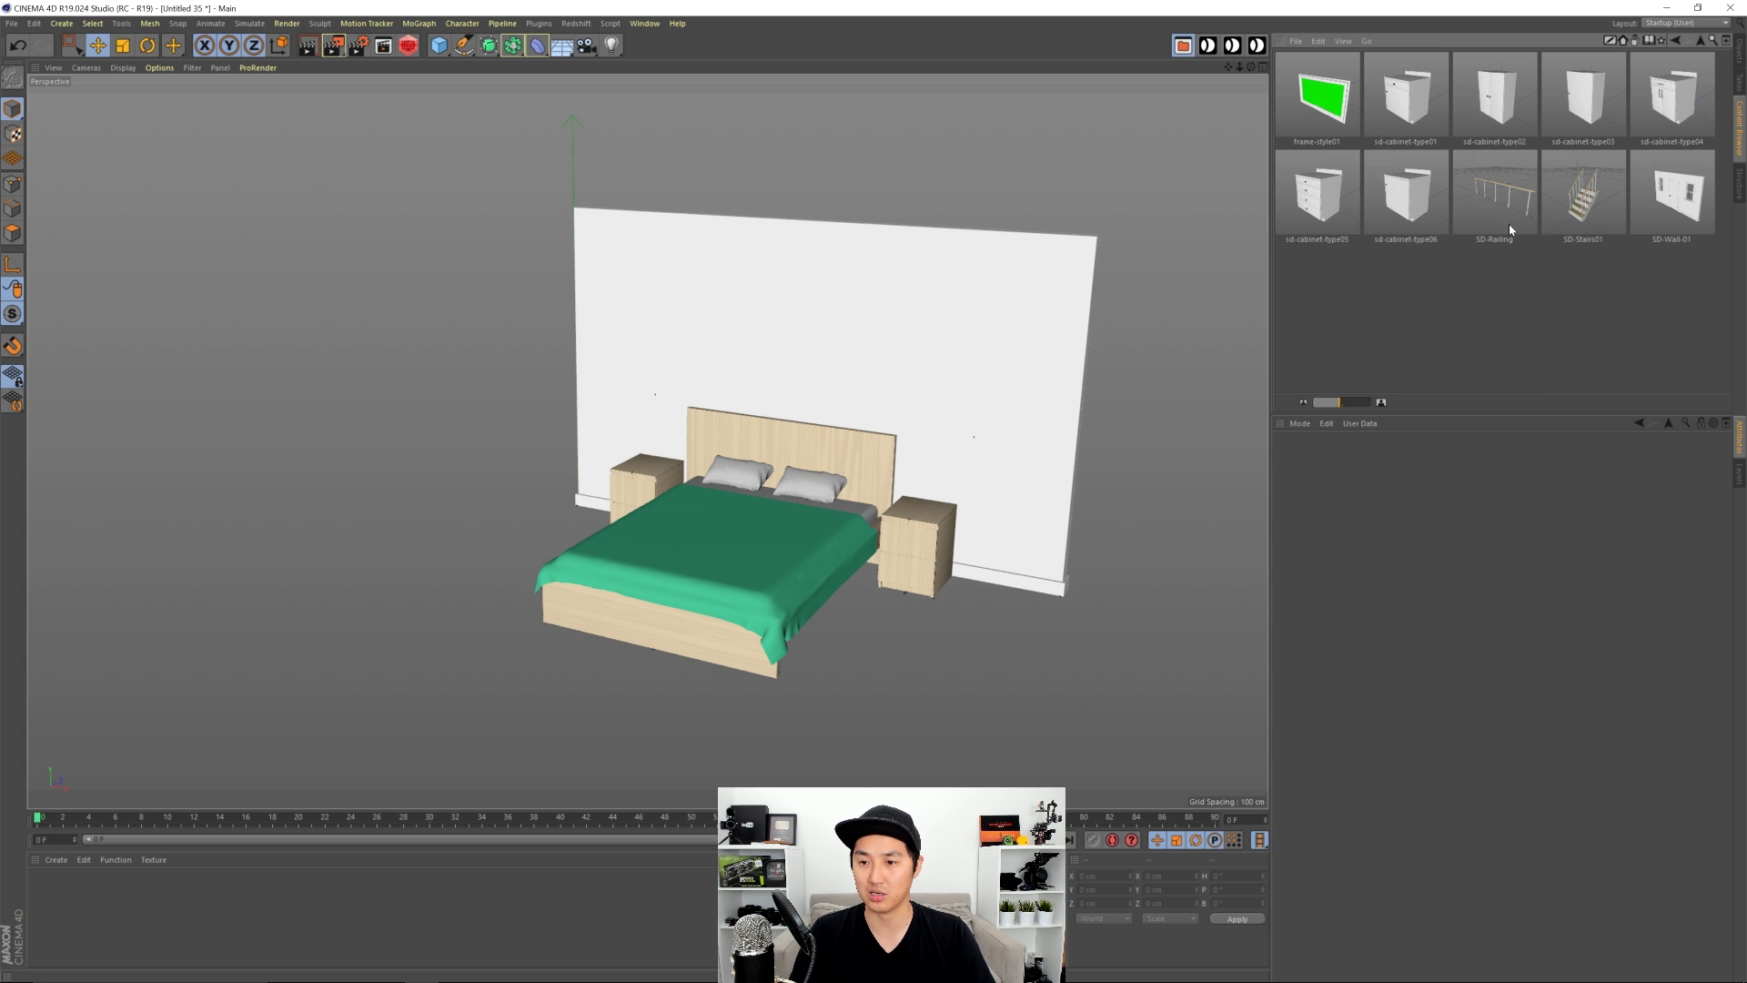
double_click(1685, 198)
Step: Move the new wall left and rotate it 90 degrees toward the bed wall's corner
drag(786, 450, 423, 505)
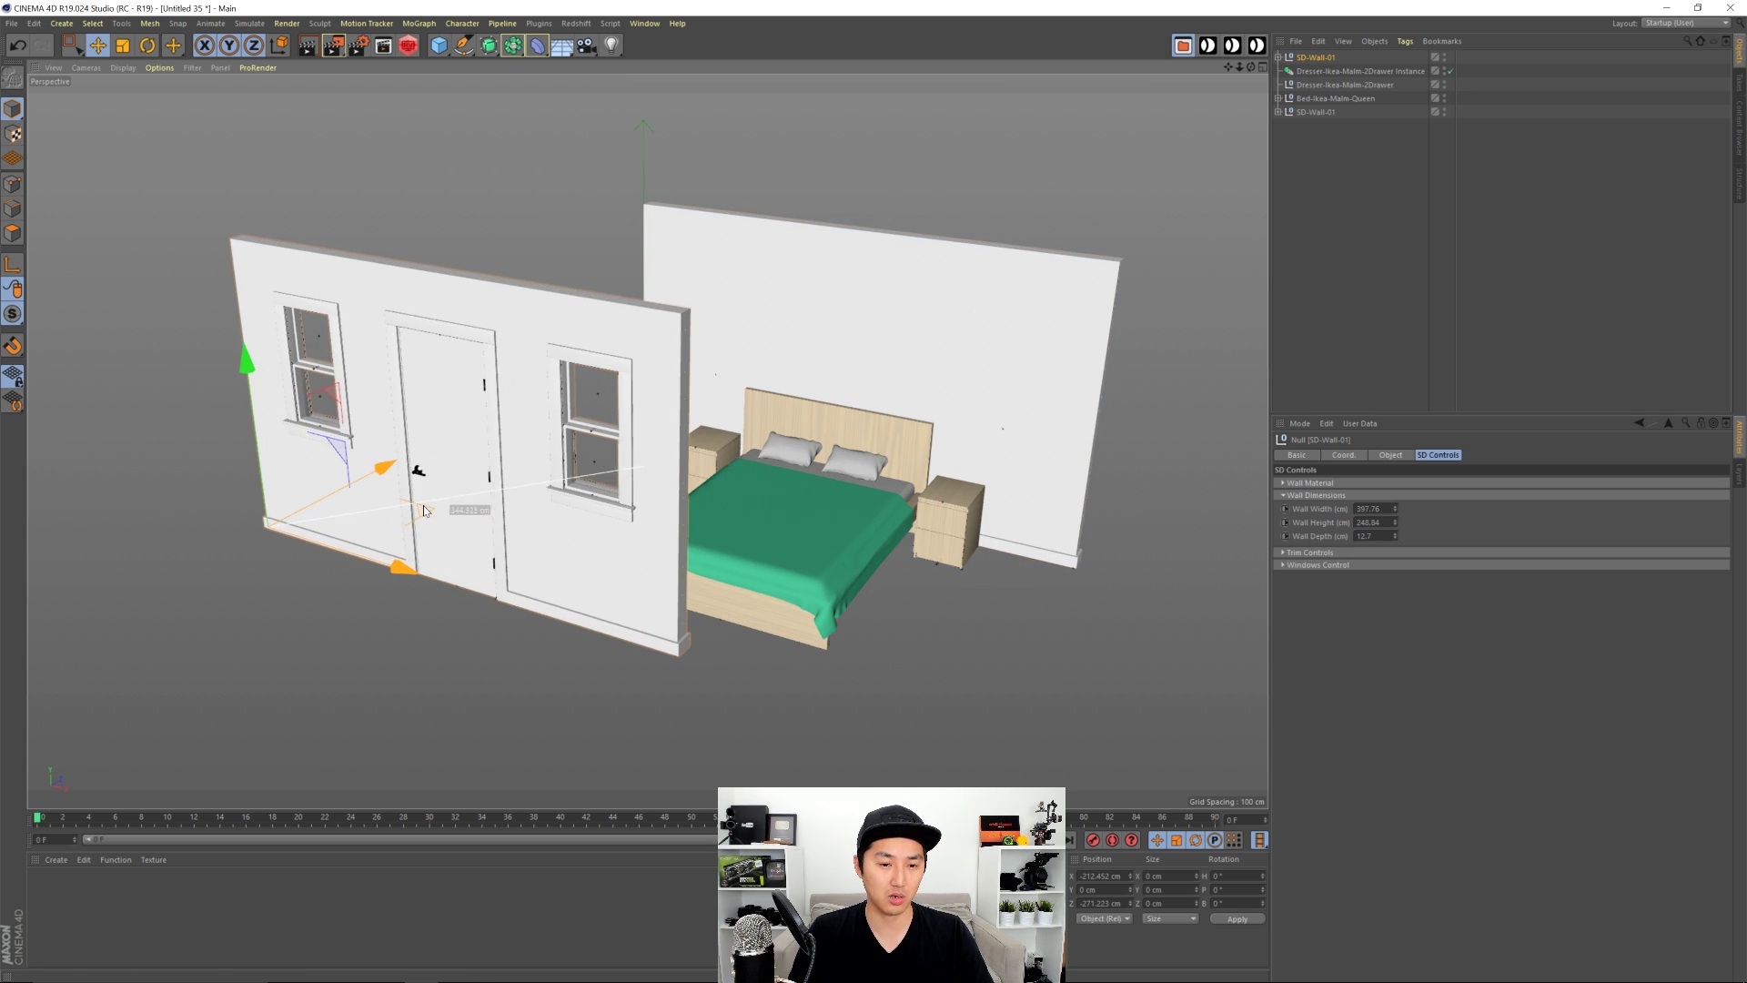
key(r)
drag(289, 571, 483, 482)
key(e)
drag(271, 408, 409, 528)
Step: Slide the window wall about 124 cm left, then nudge it back right
alt+drag(412, 458, 355, 453)
alt+drag(640, 457, 687, 436)
drag(665, 526, 563, 529)
alt+drag(613, 466, 592, 538)
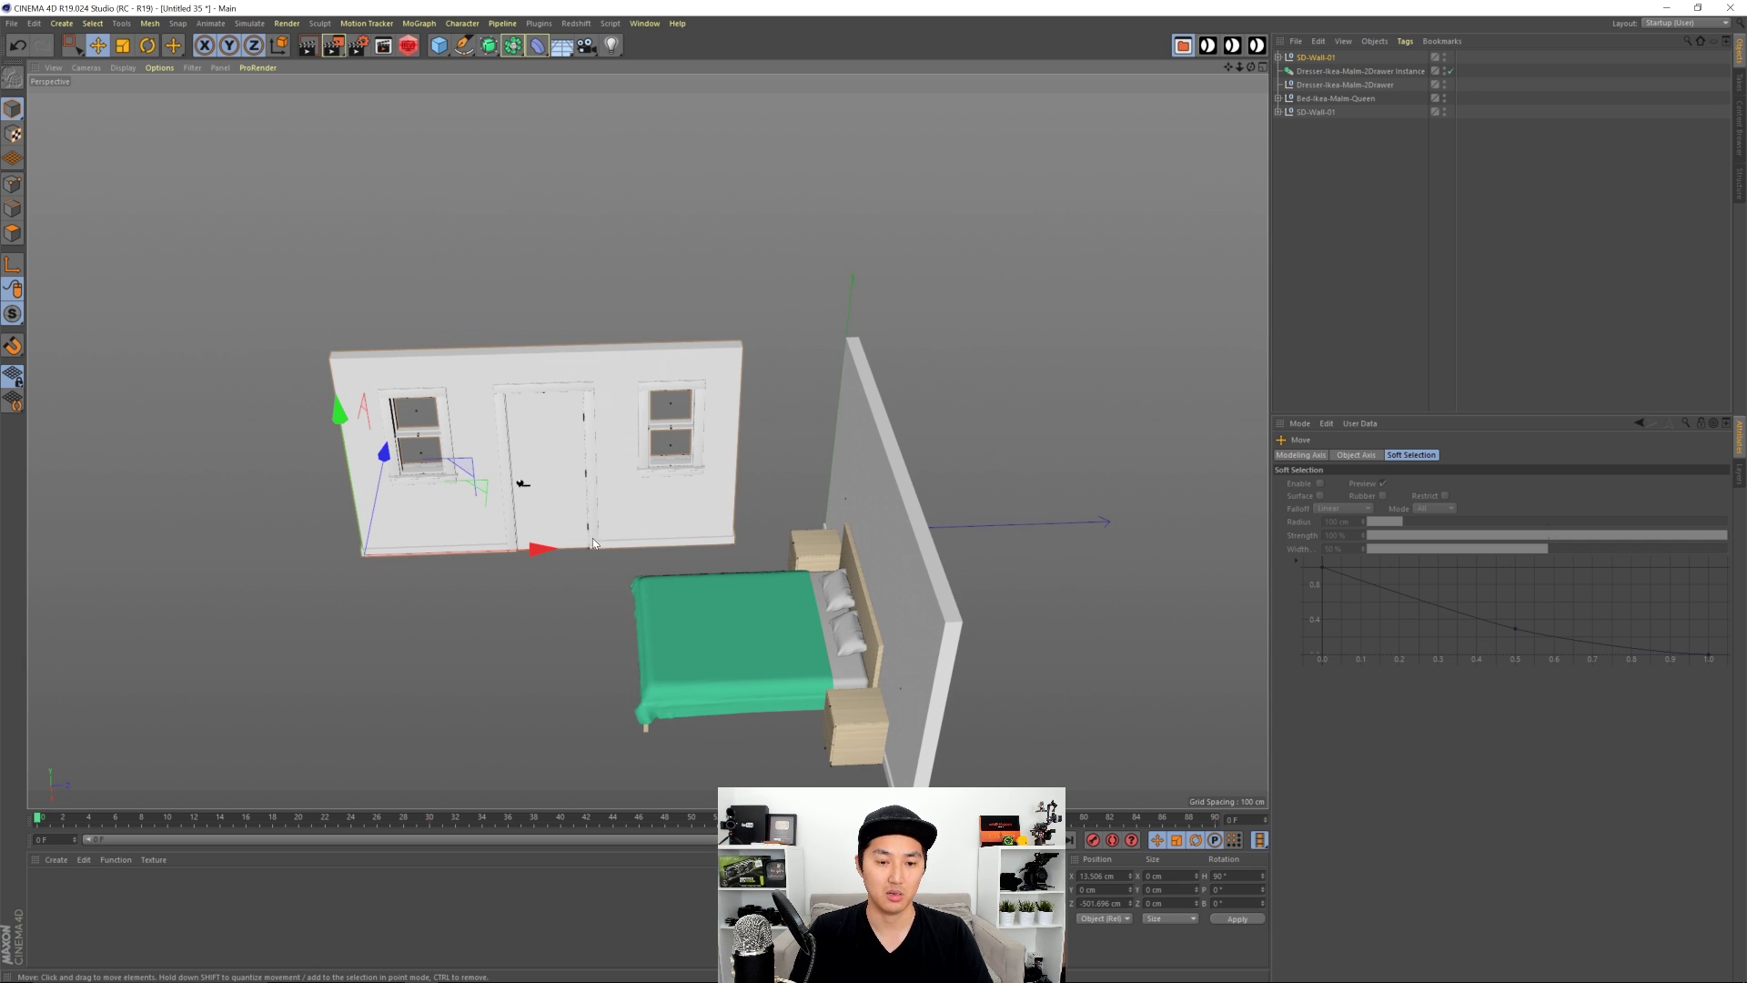
Step: Rename the walls 'wall-bed' and 'wall-windows'
click(1323, 58)
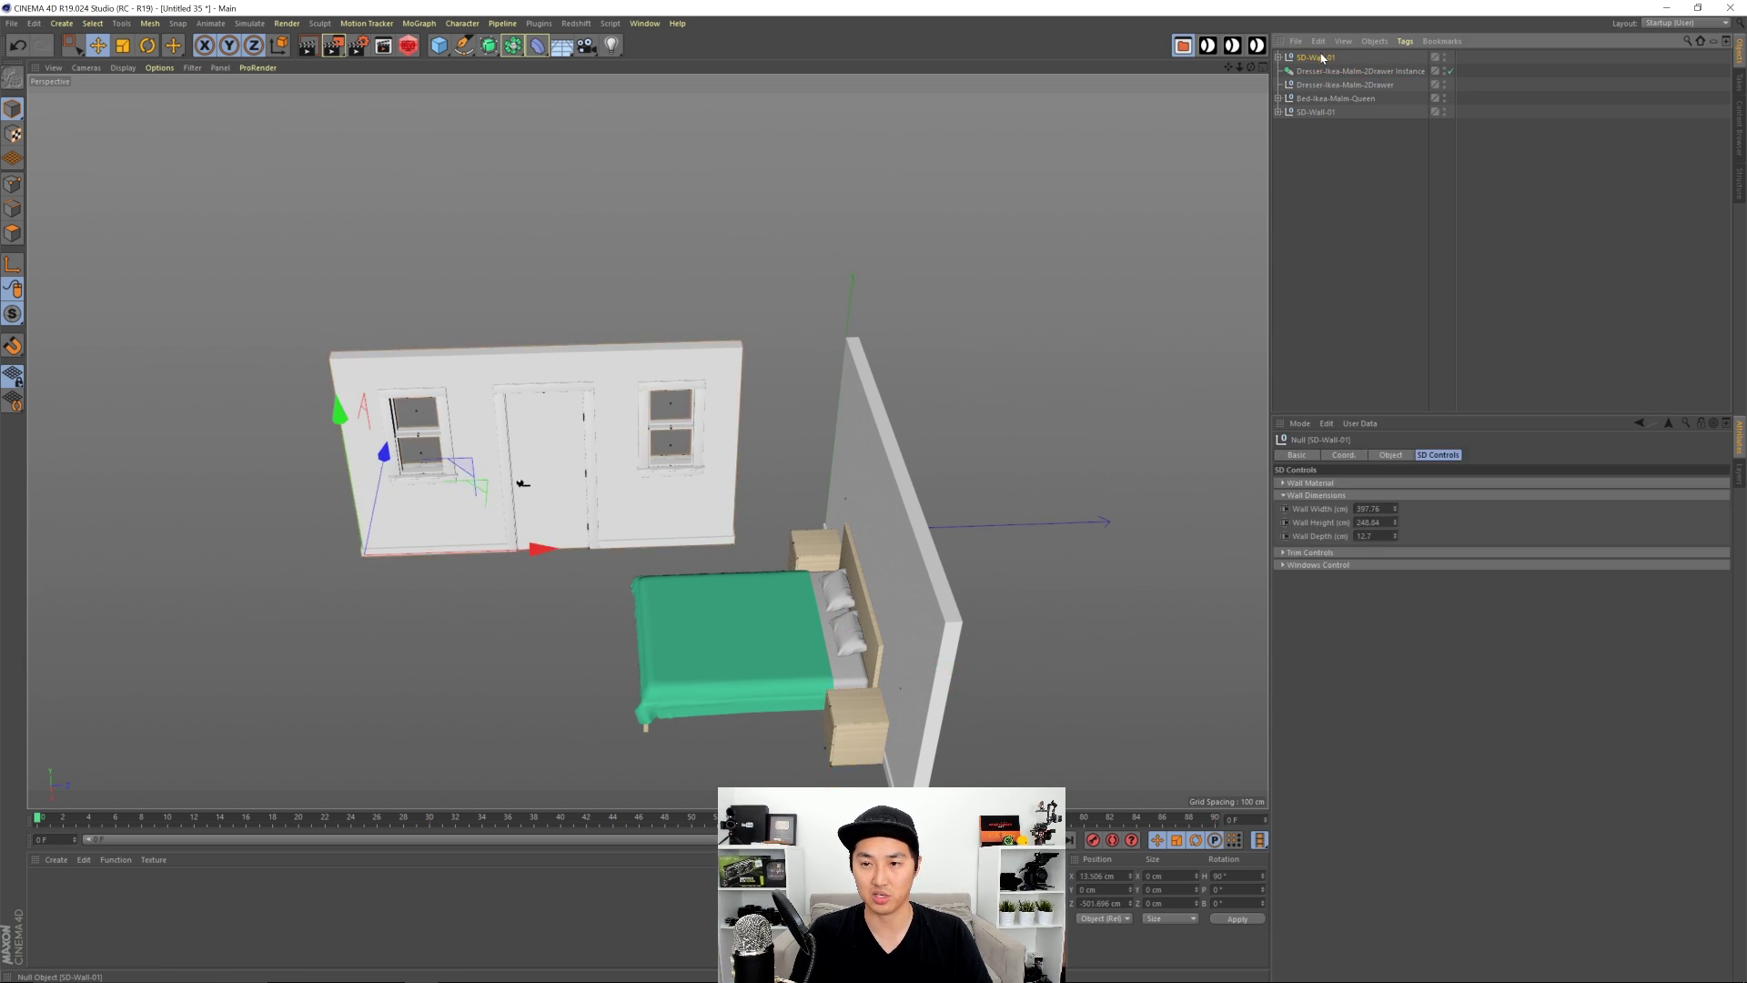
double_click(1318, 112)
text(wall-)
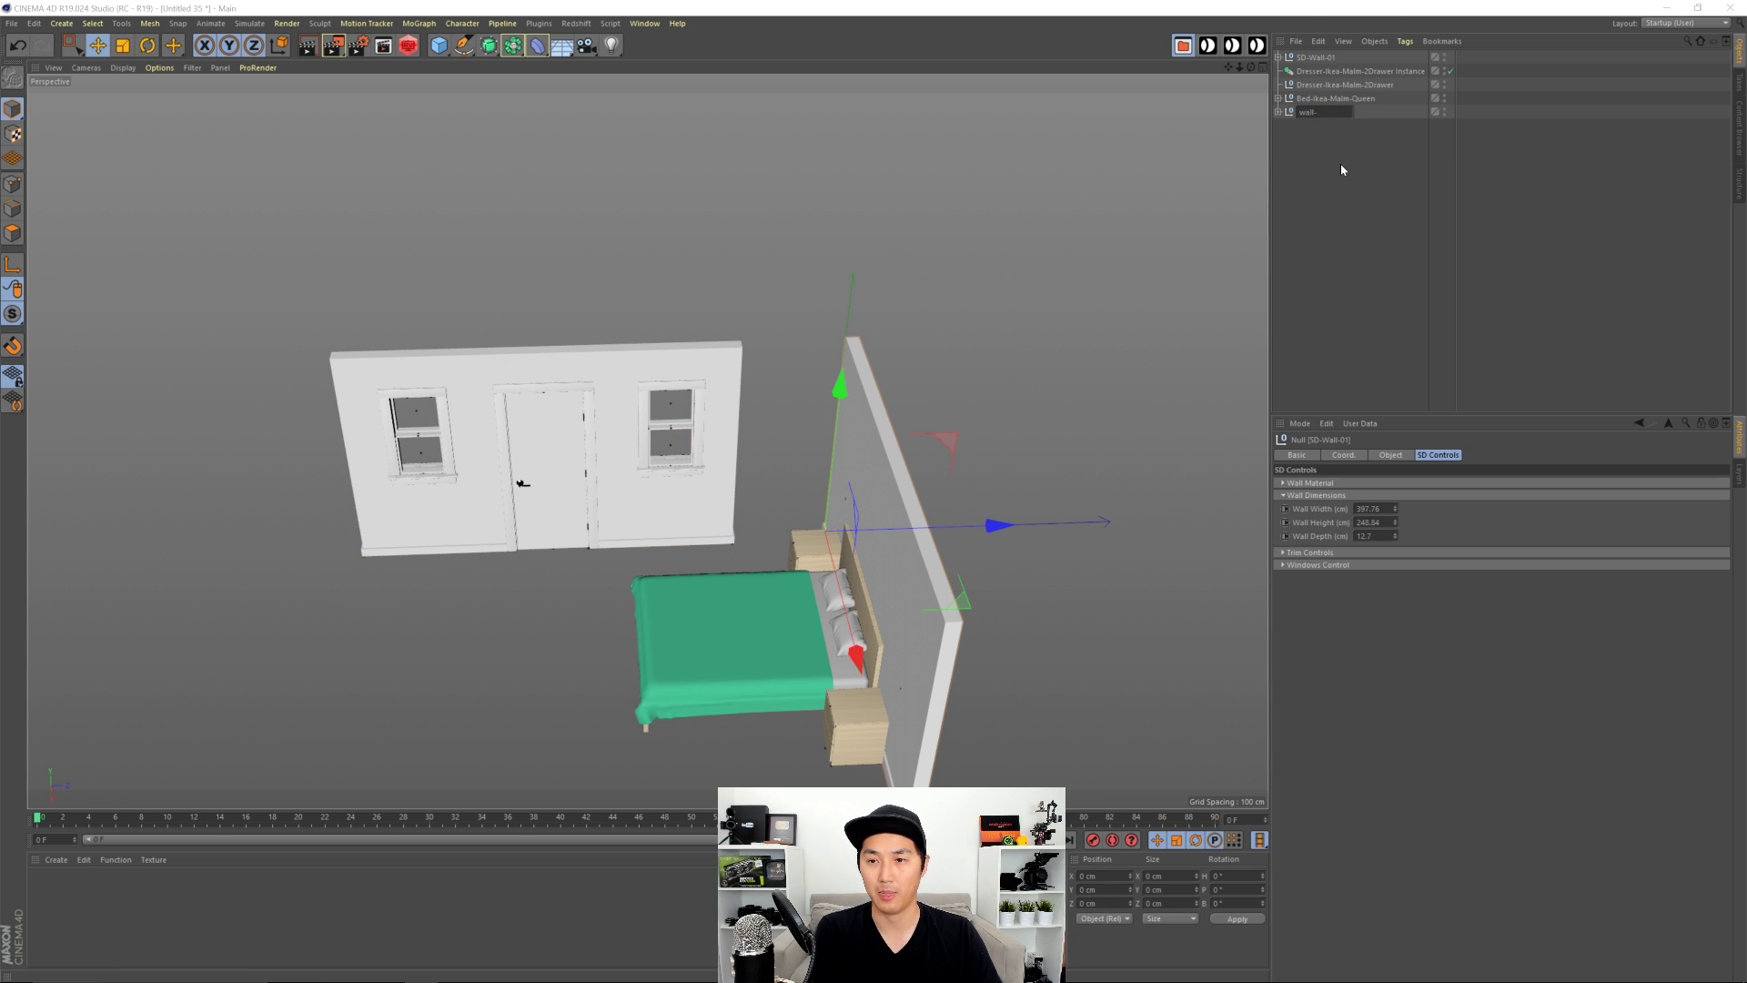
text(bed)
key(Return)
double_click(1319, 58)
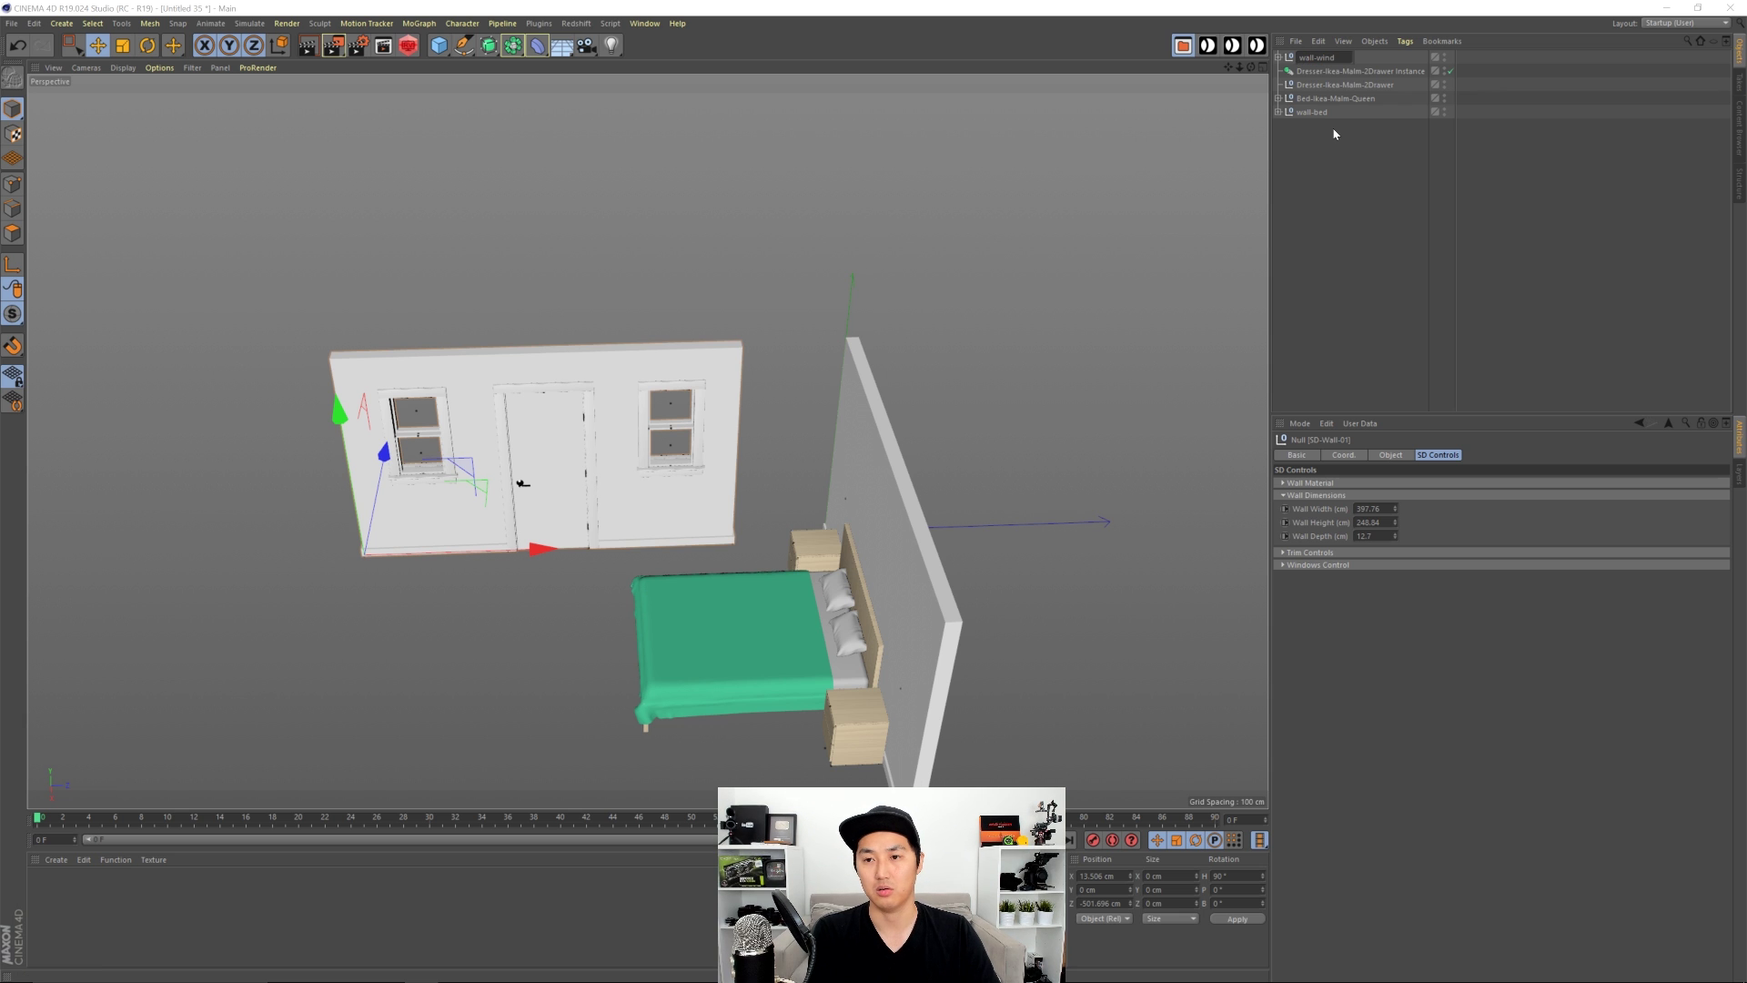
text(wall-windows)
key(Return)
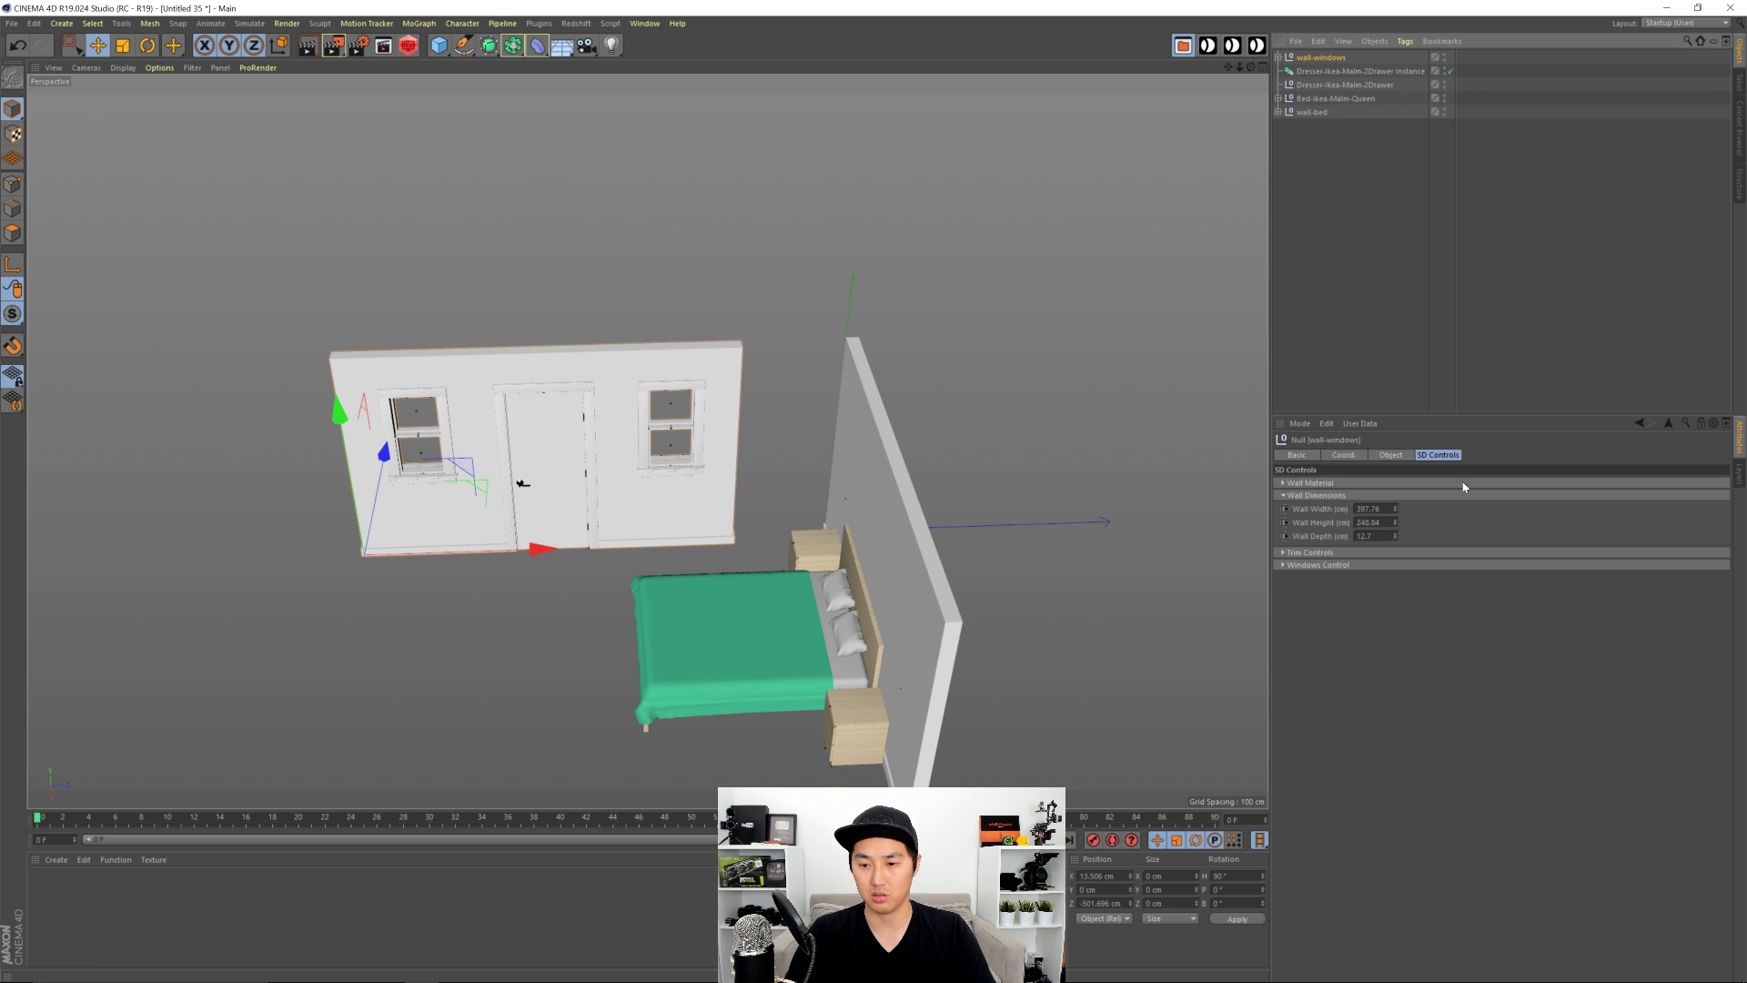
Step: Slide wall-windows about 73 cm left and set its Wall Width to 550
click(1395, 506)
drag(1395, 509, 1395, 466)
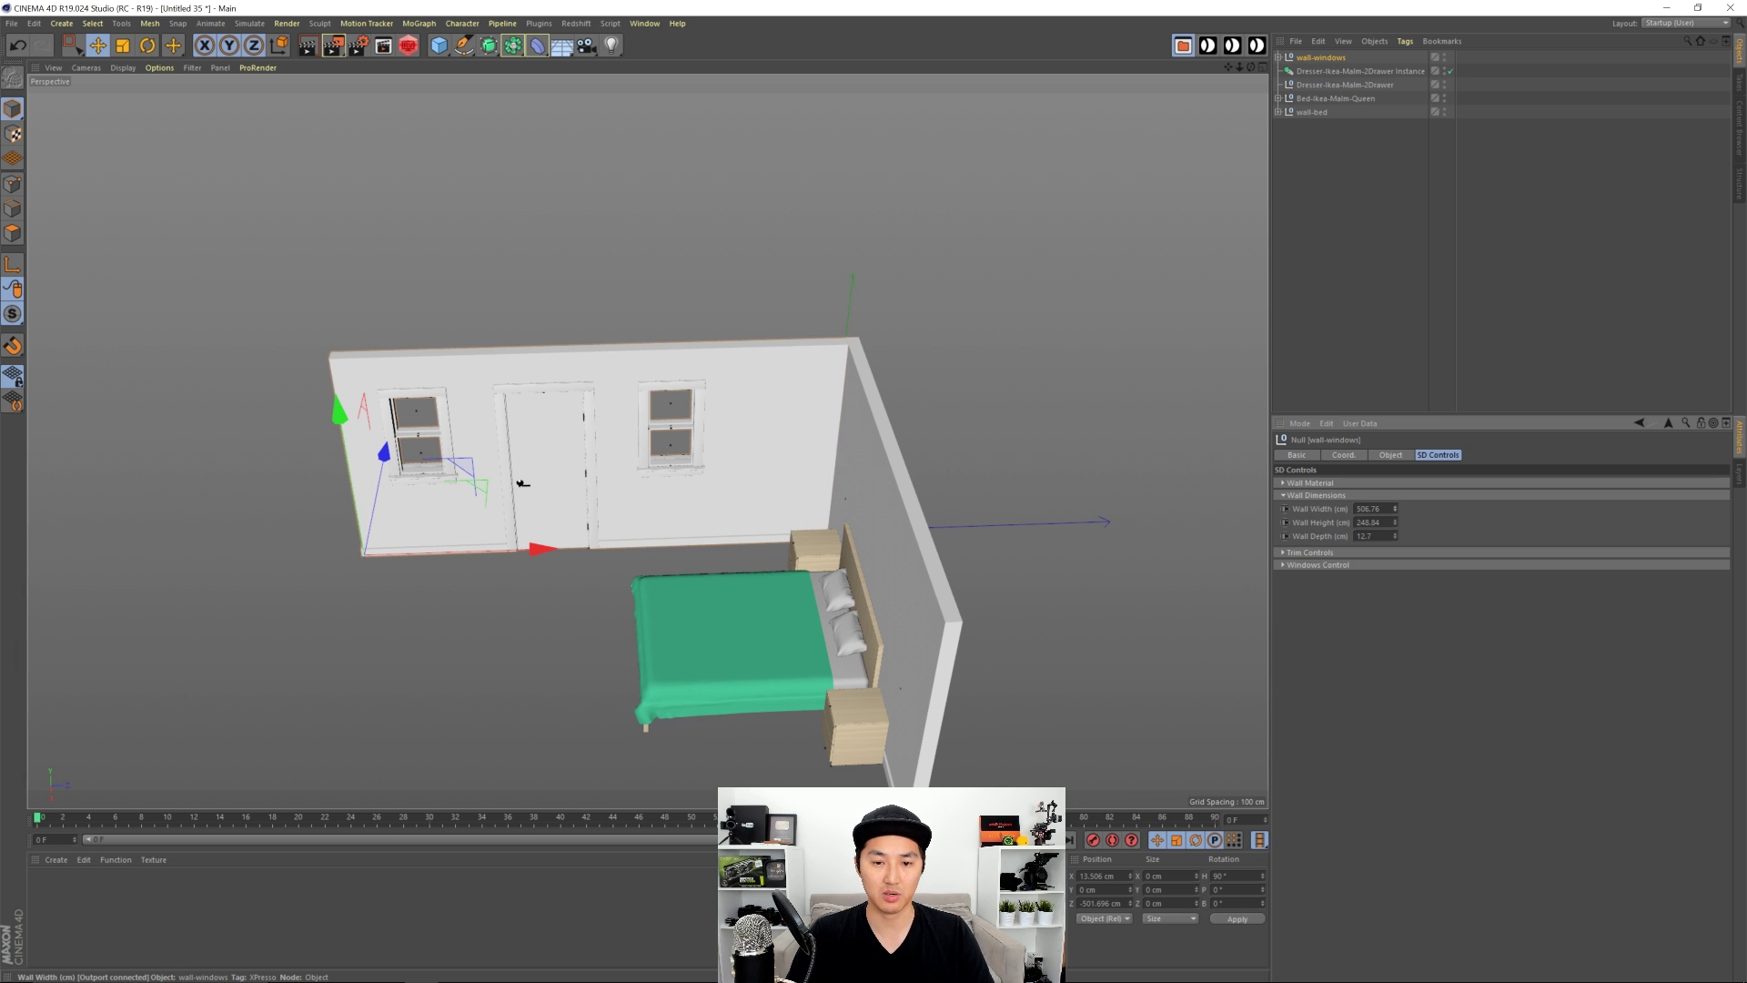
alt+middle_drag(719, 465, 826, 458)
alt+right_drag(826, 459, 739, 486)
drag(659, 537, 623, 537)
click(1396, 506)
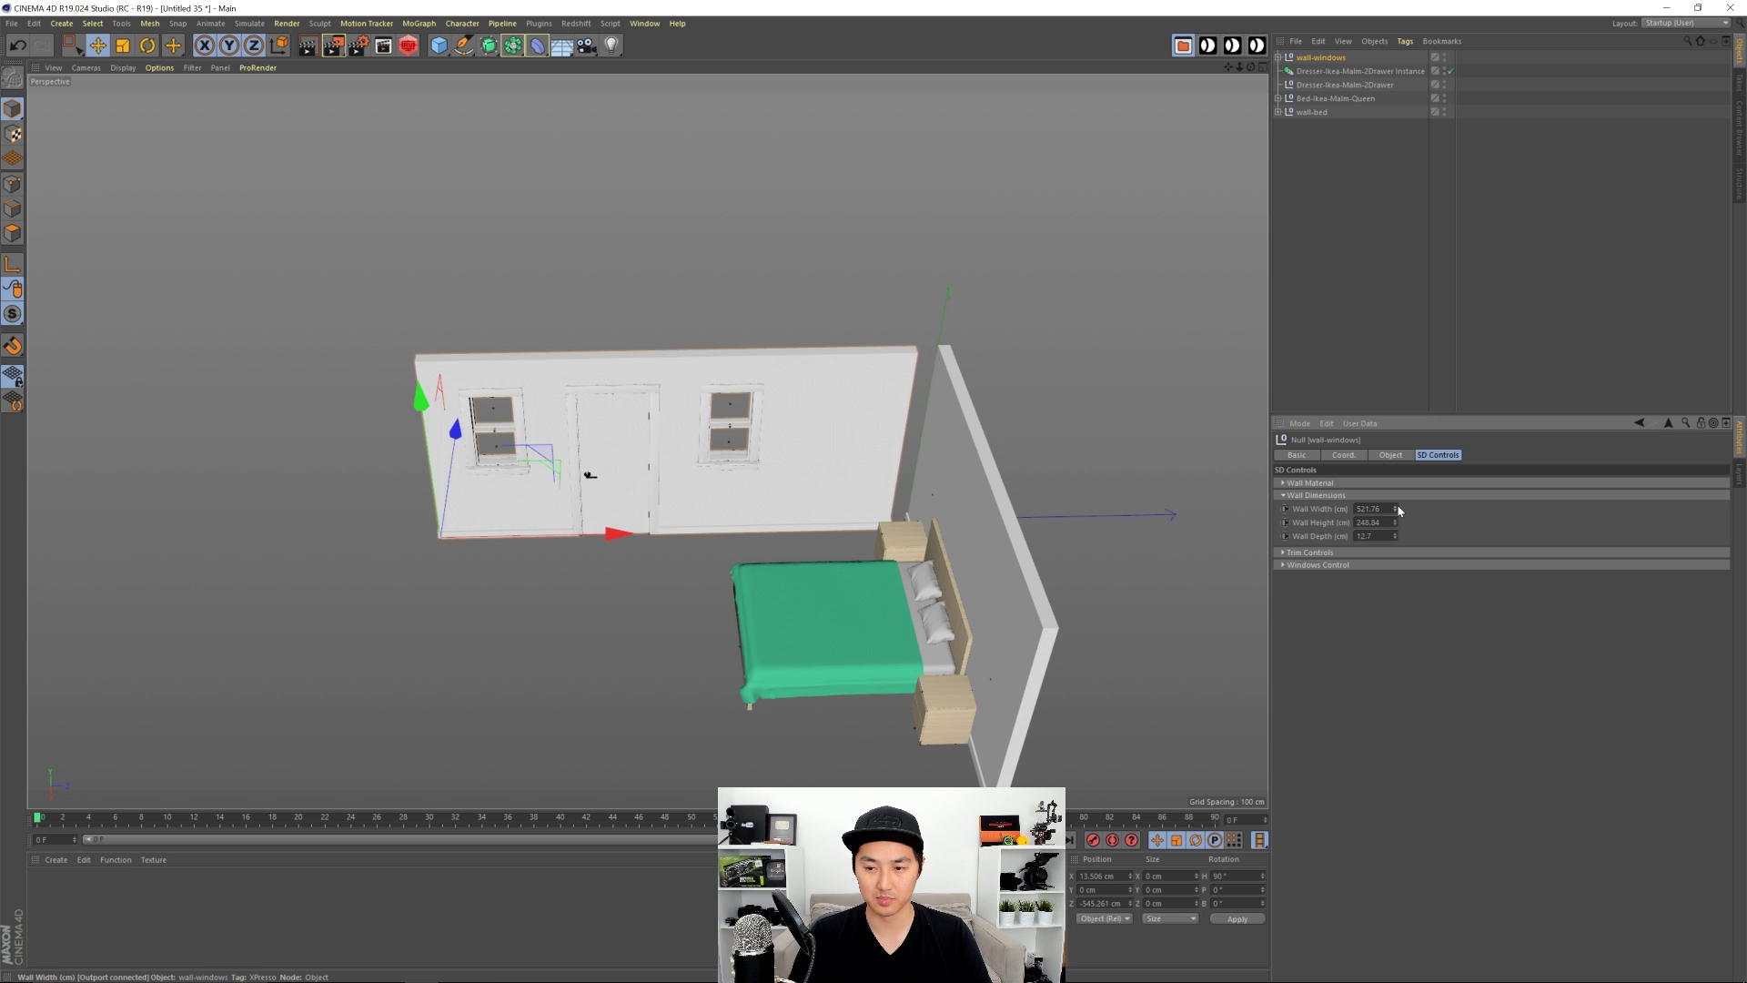
drag(1396, 506, 1396, 506)
text(550)
key(Return)
Step: Shift wall-windows about 9 cm to close the corner with wall-bed, then reselect it
drag(614, 537, 710, 375)
click(1309, 368)
click(1325, 56)
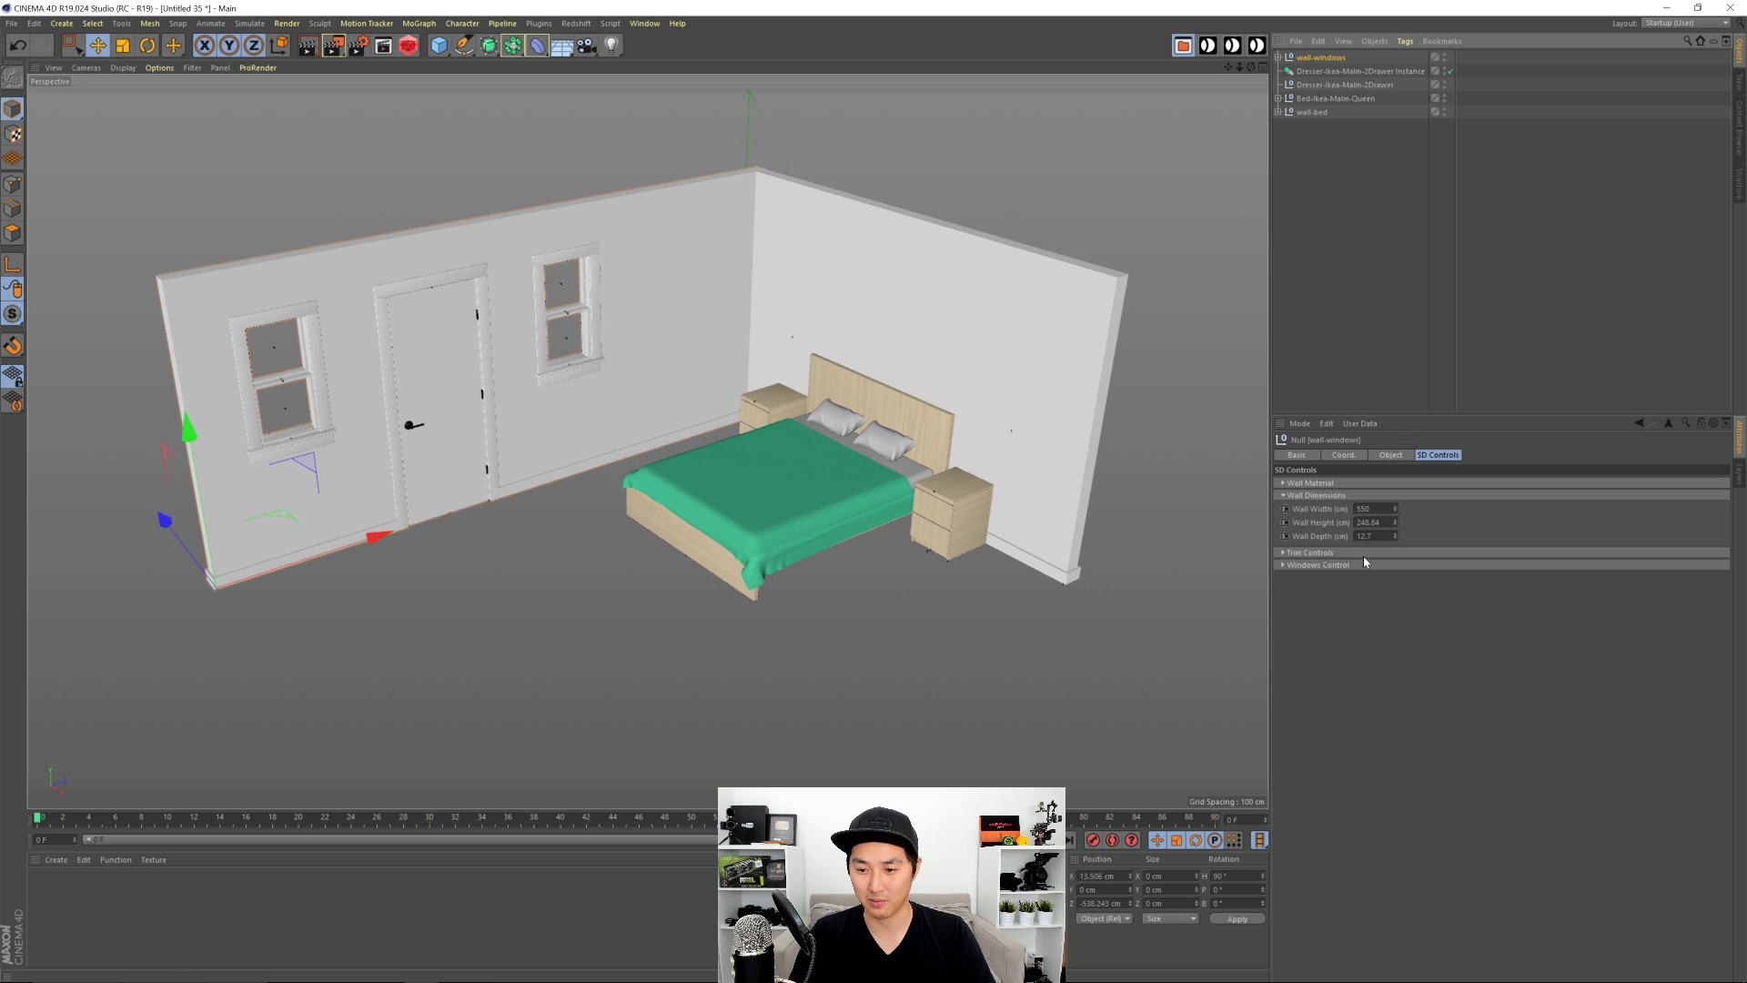
click(1319, 565)
Step: Select window-1 and window-2 on wall-windows and size them 60 cm wide by 120 cm tall
alt+drag(701, 405, 1008, 273)
click(1279, 58)
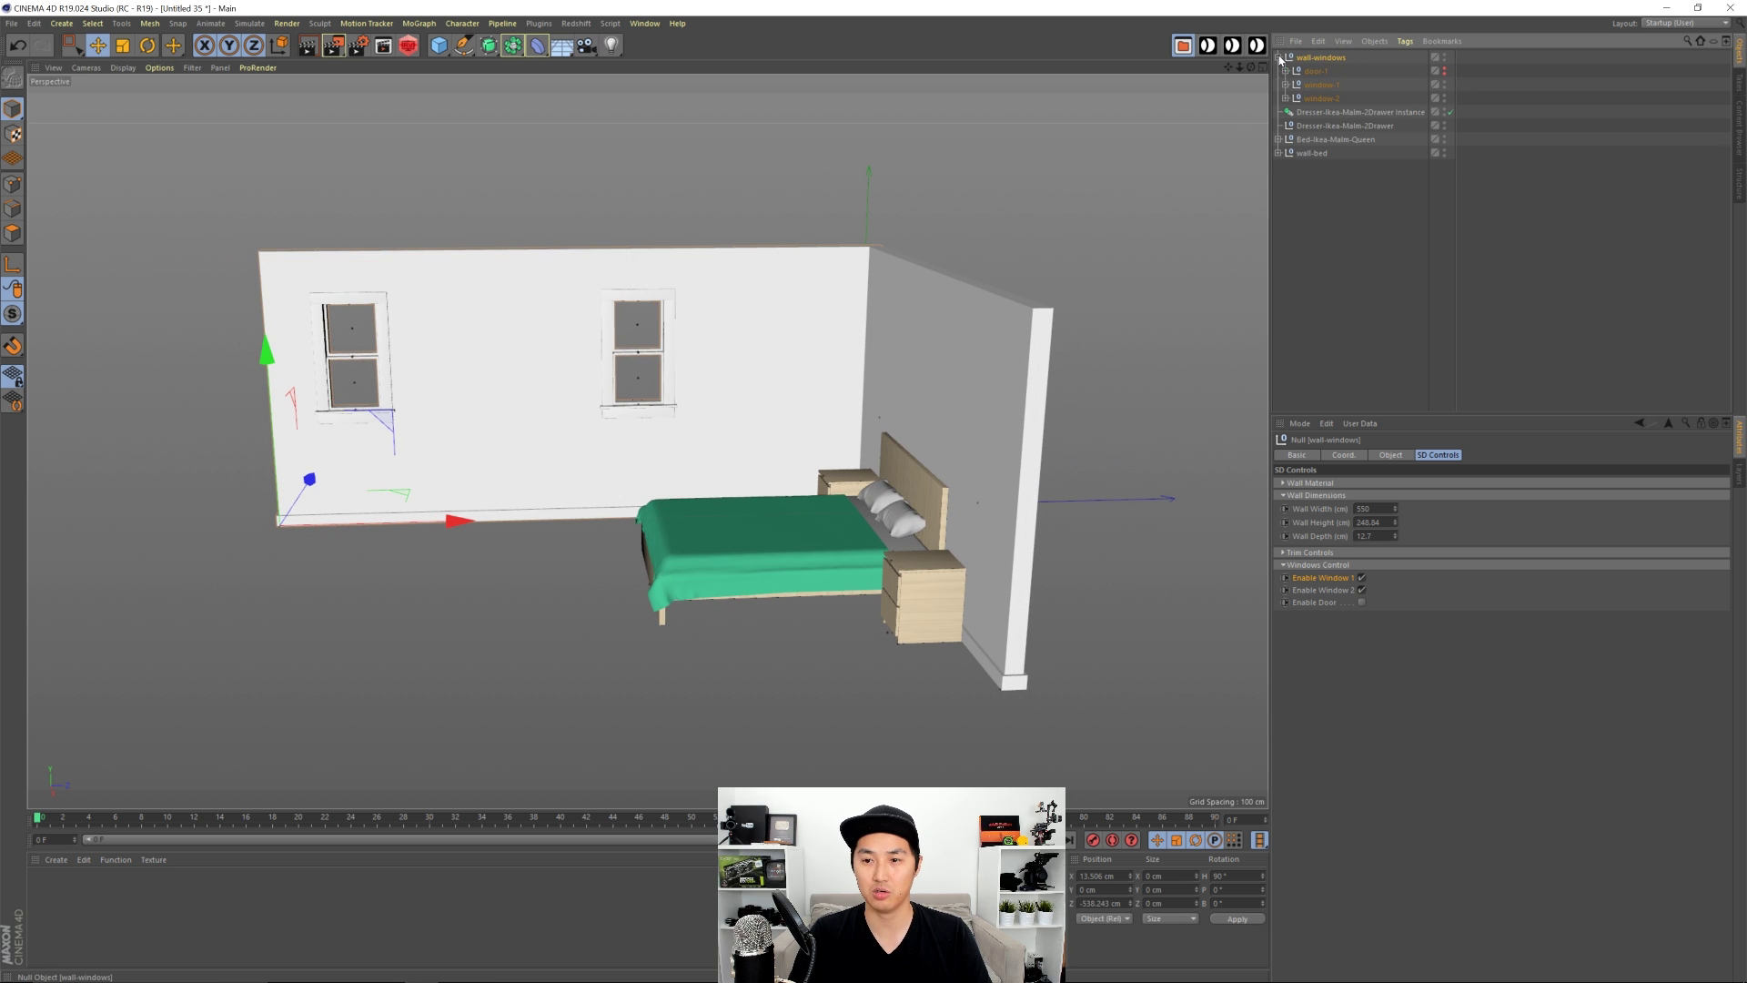
click(1322, 85)
shift+click(1321, 99)
drag(669, 407, 752, 408)
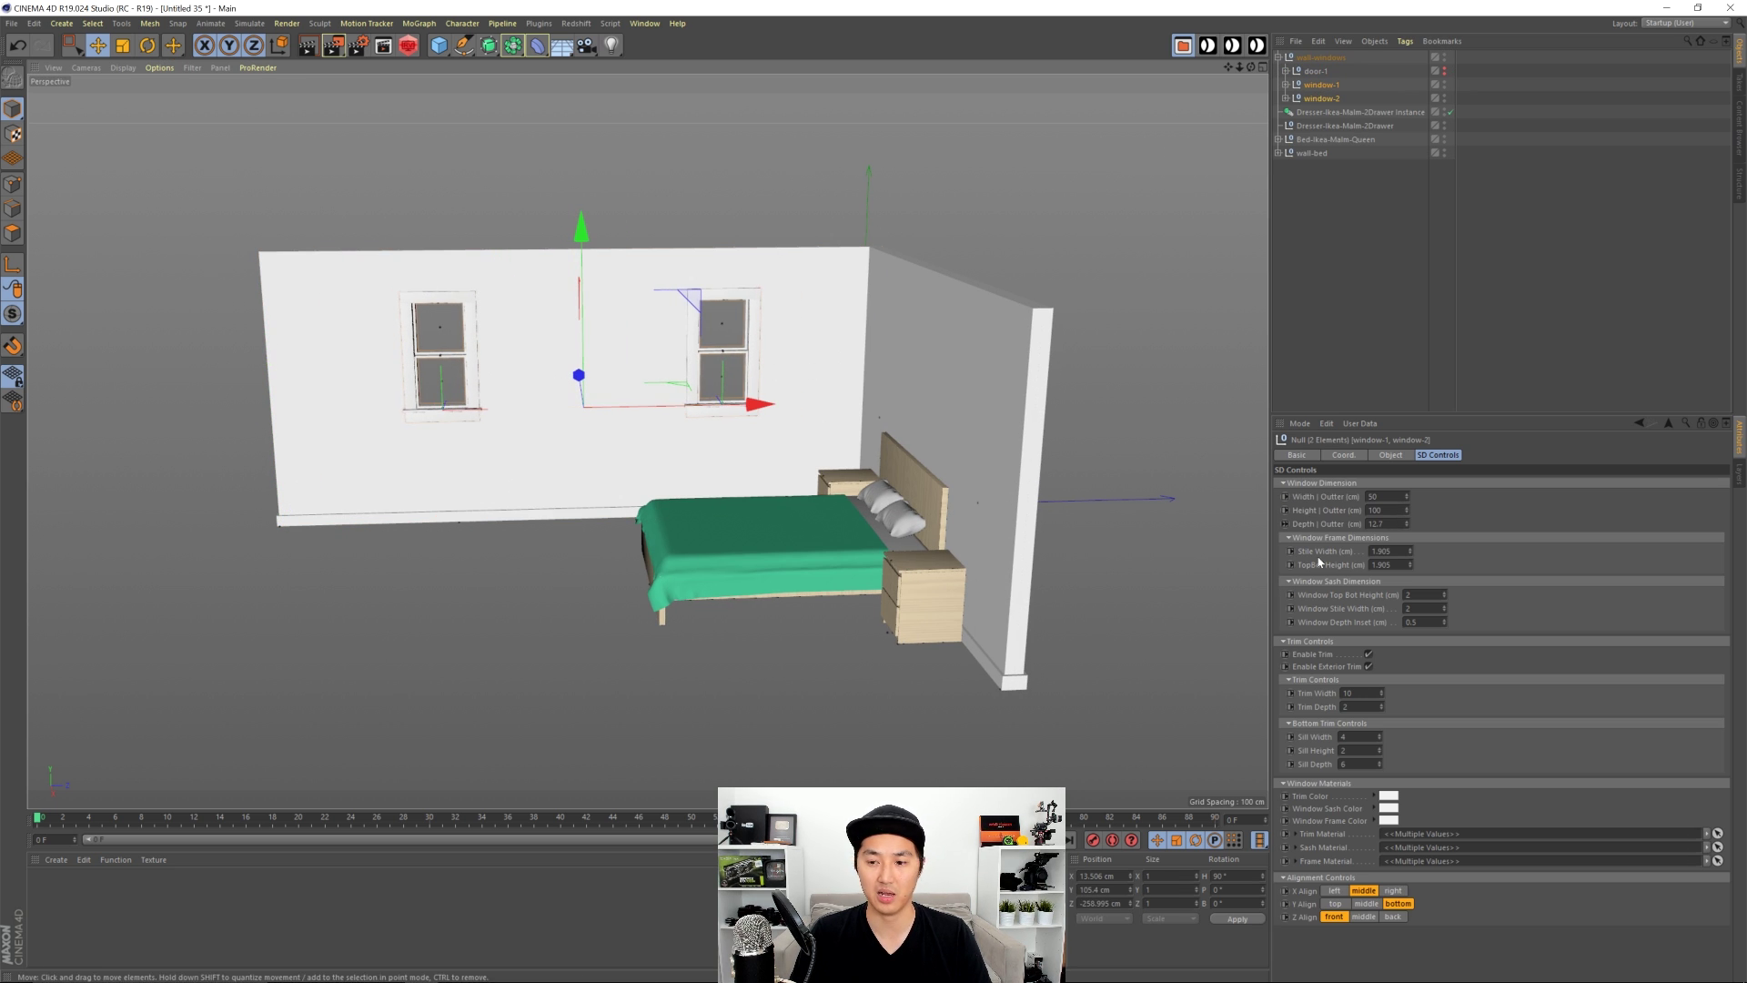
drag(1385, 497, 1294, 492)
key(Return)
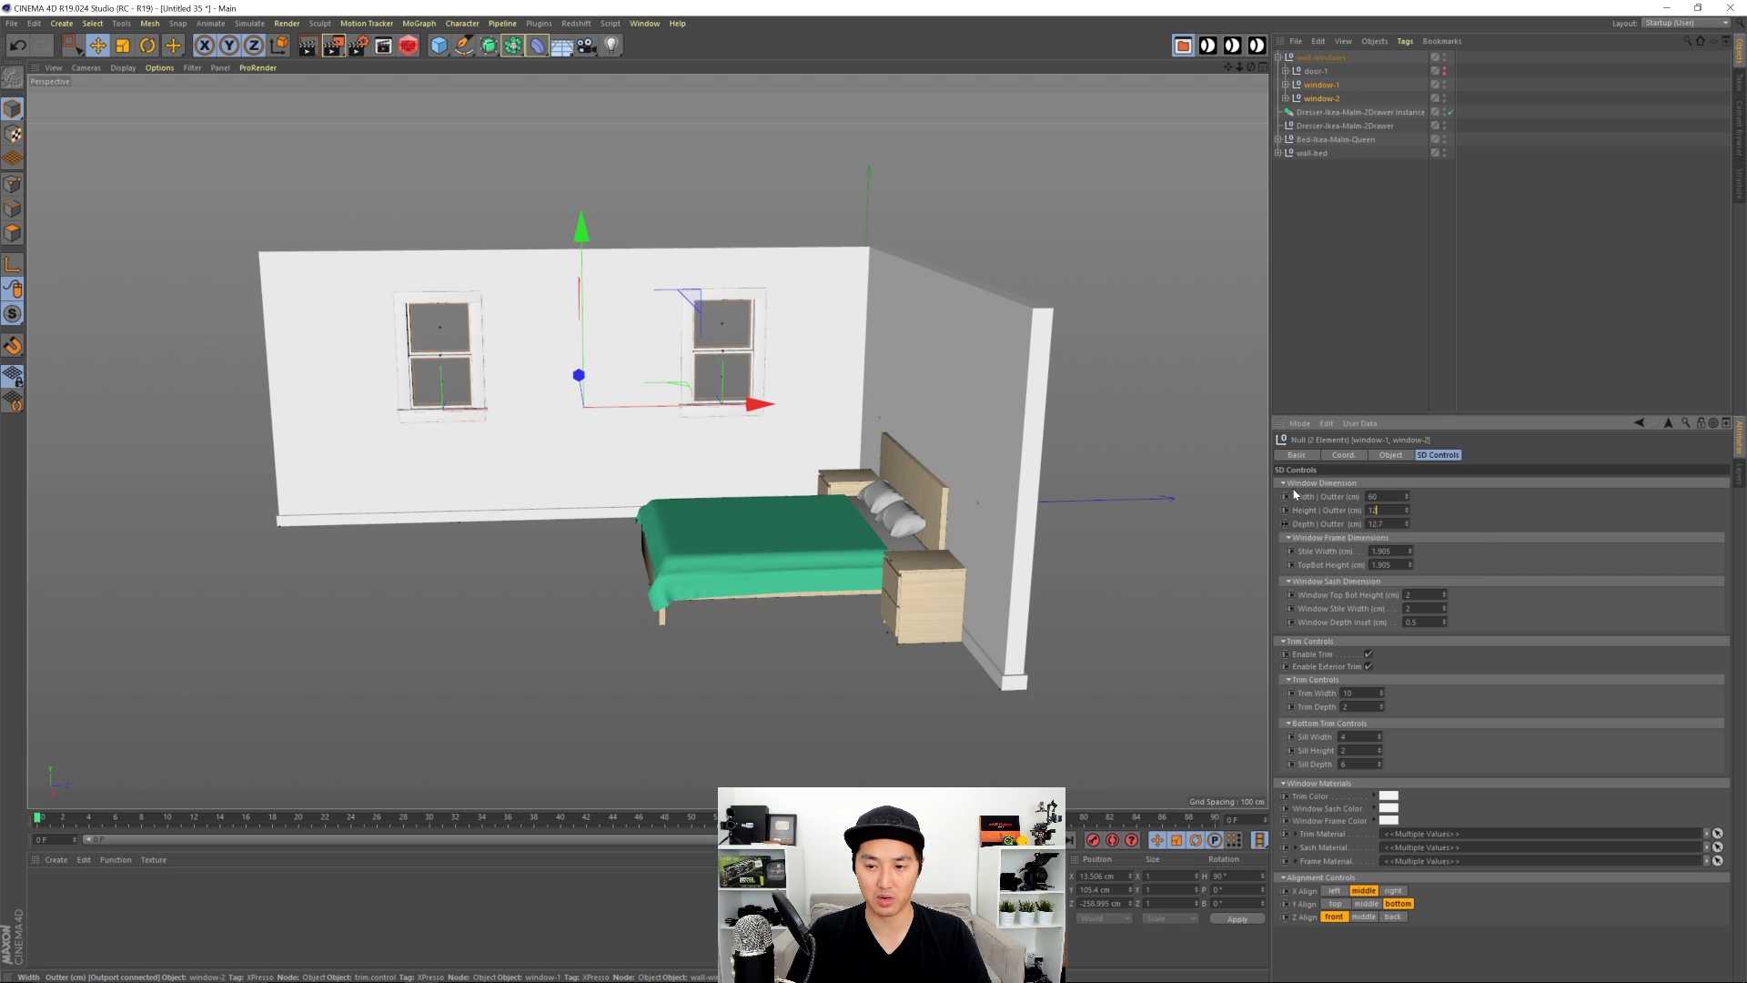
click(1237, 222)
Step: Slide window-1 about 11 cm right and window-2 about 20 cm left along X
click(1321, 85)
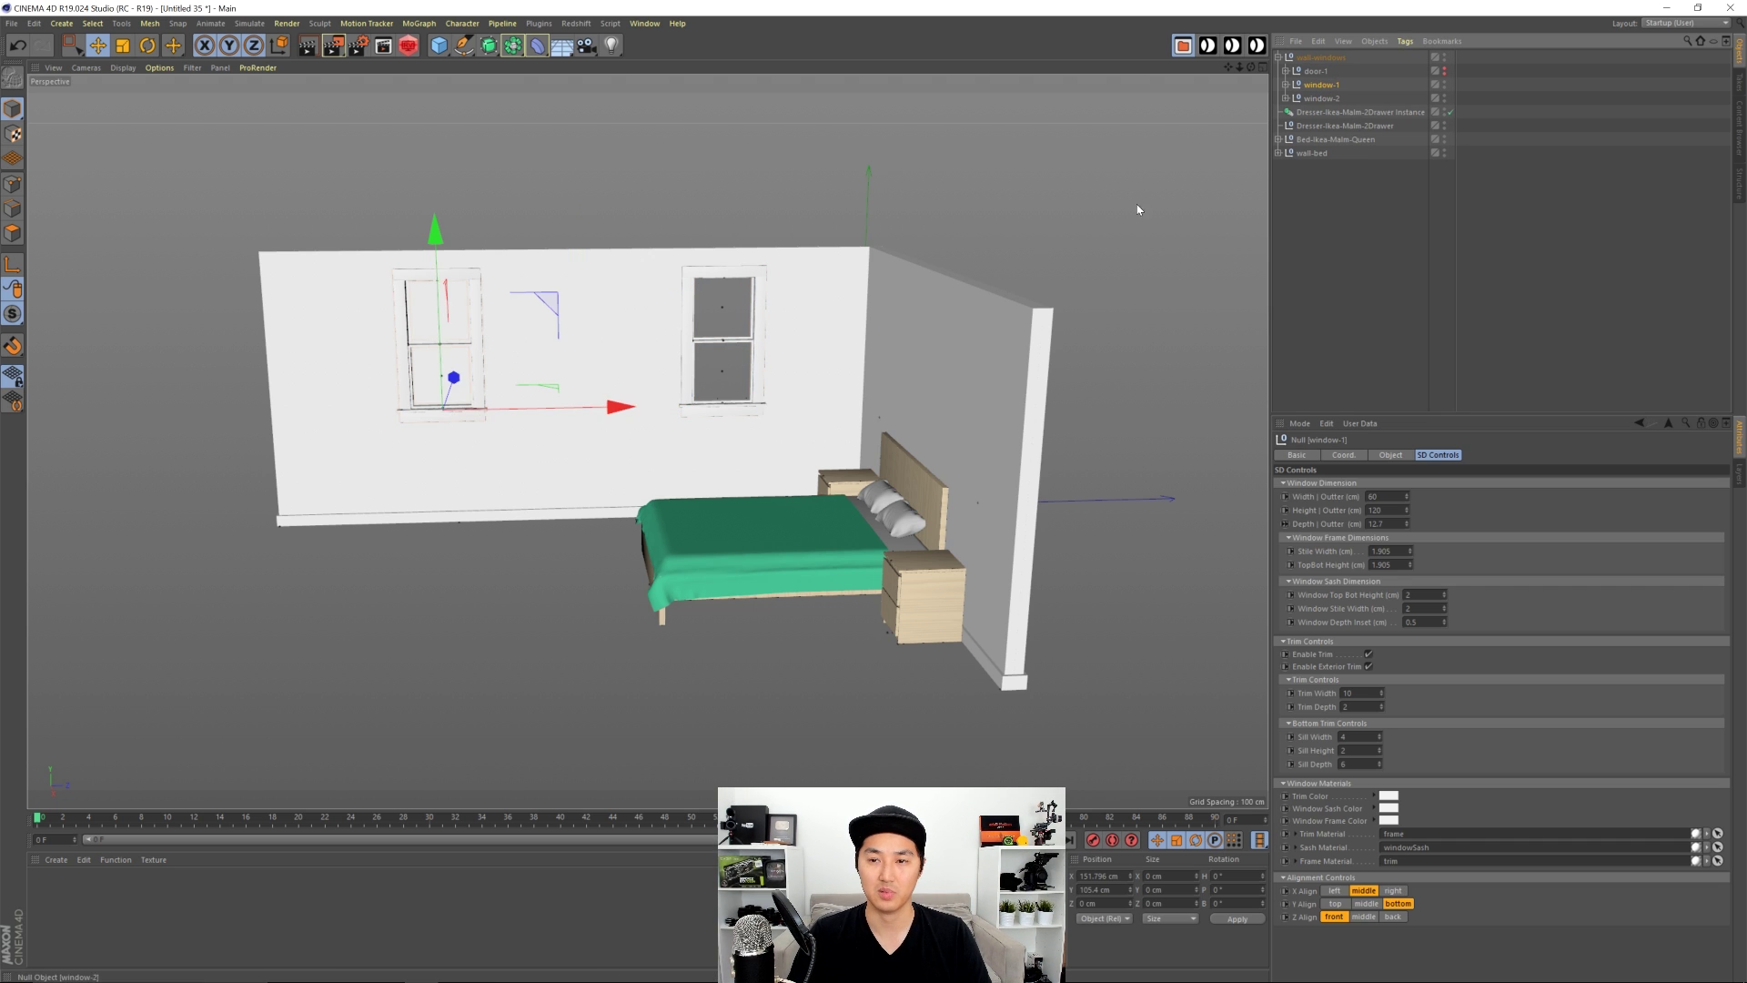
drag(614, 404, 627, 411)
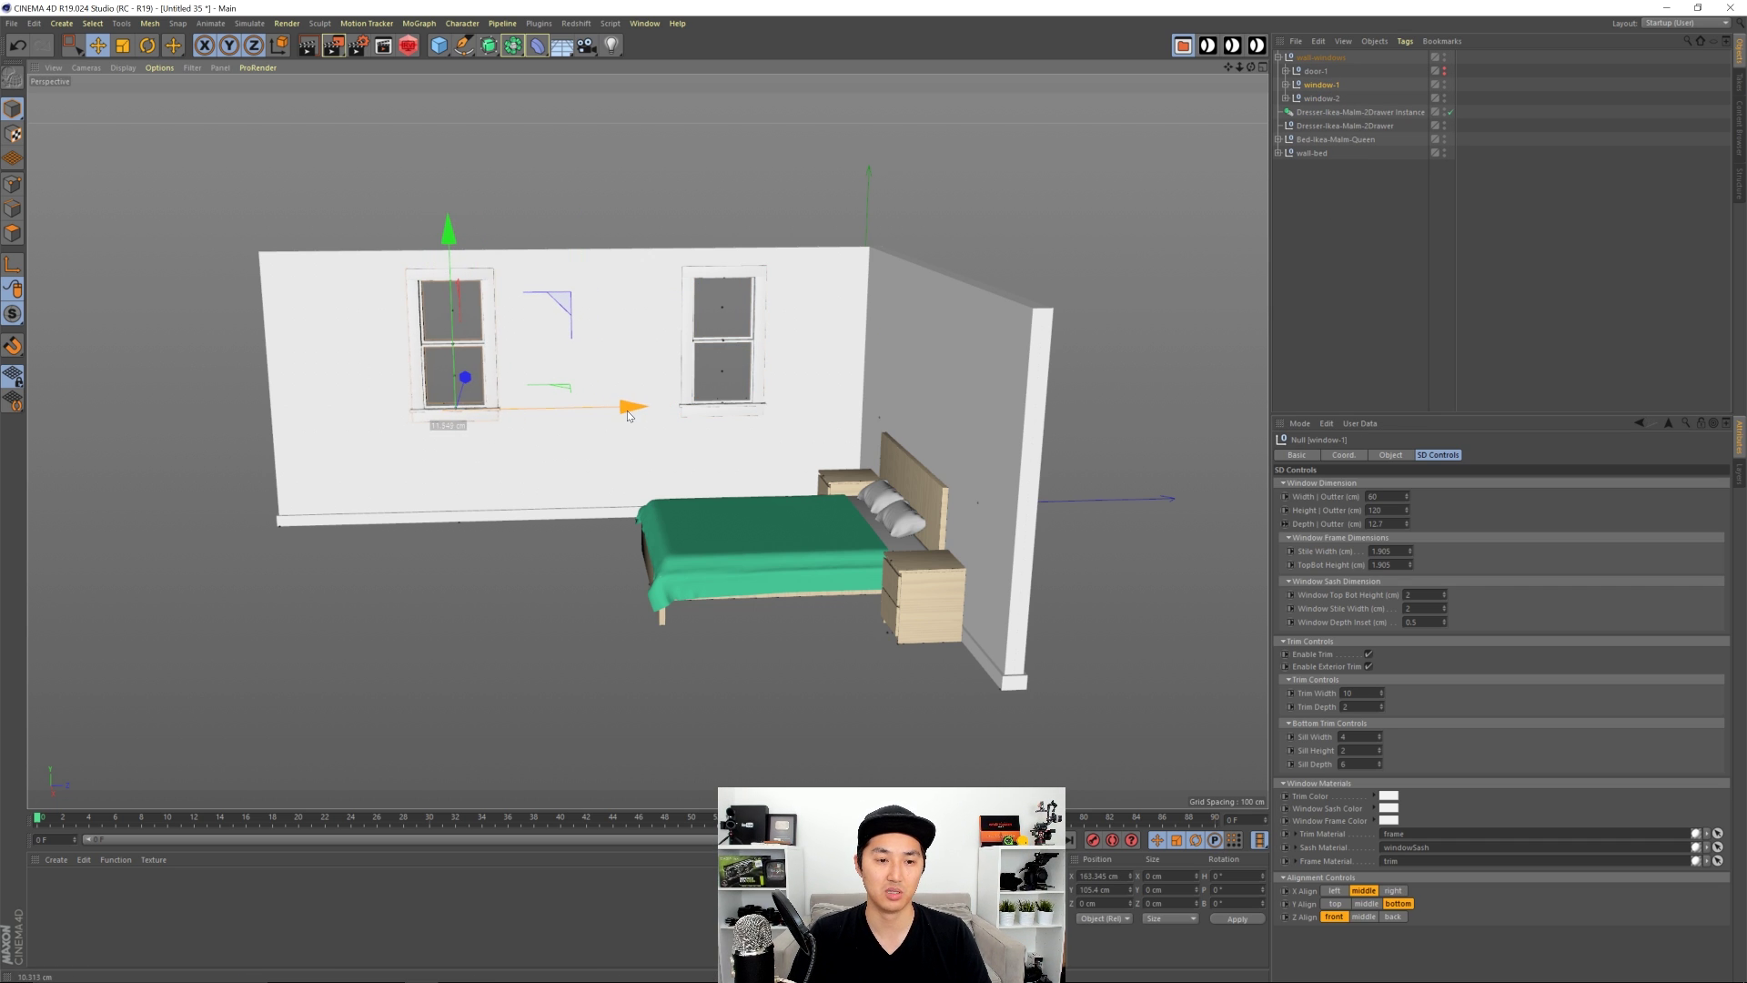
click(1363, 98)
drag(901, 406, 867, 414)
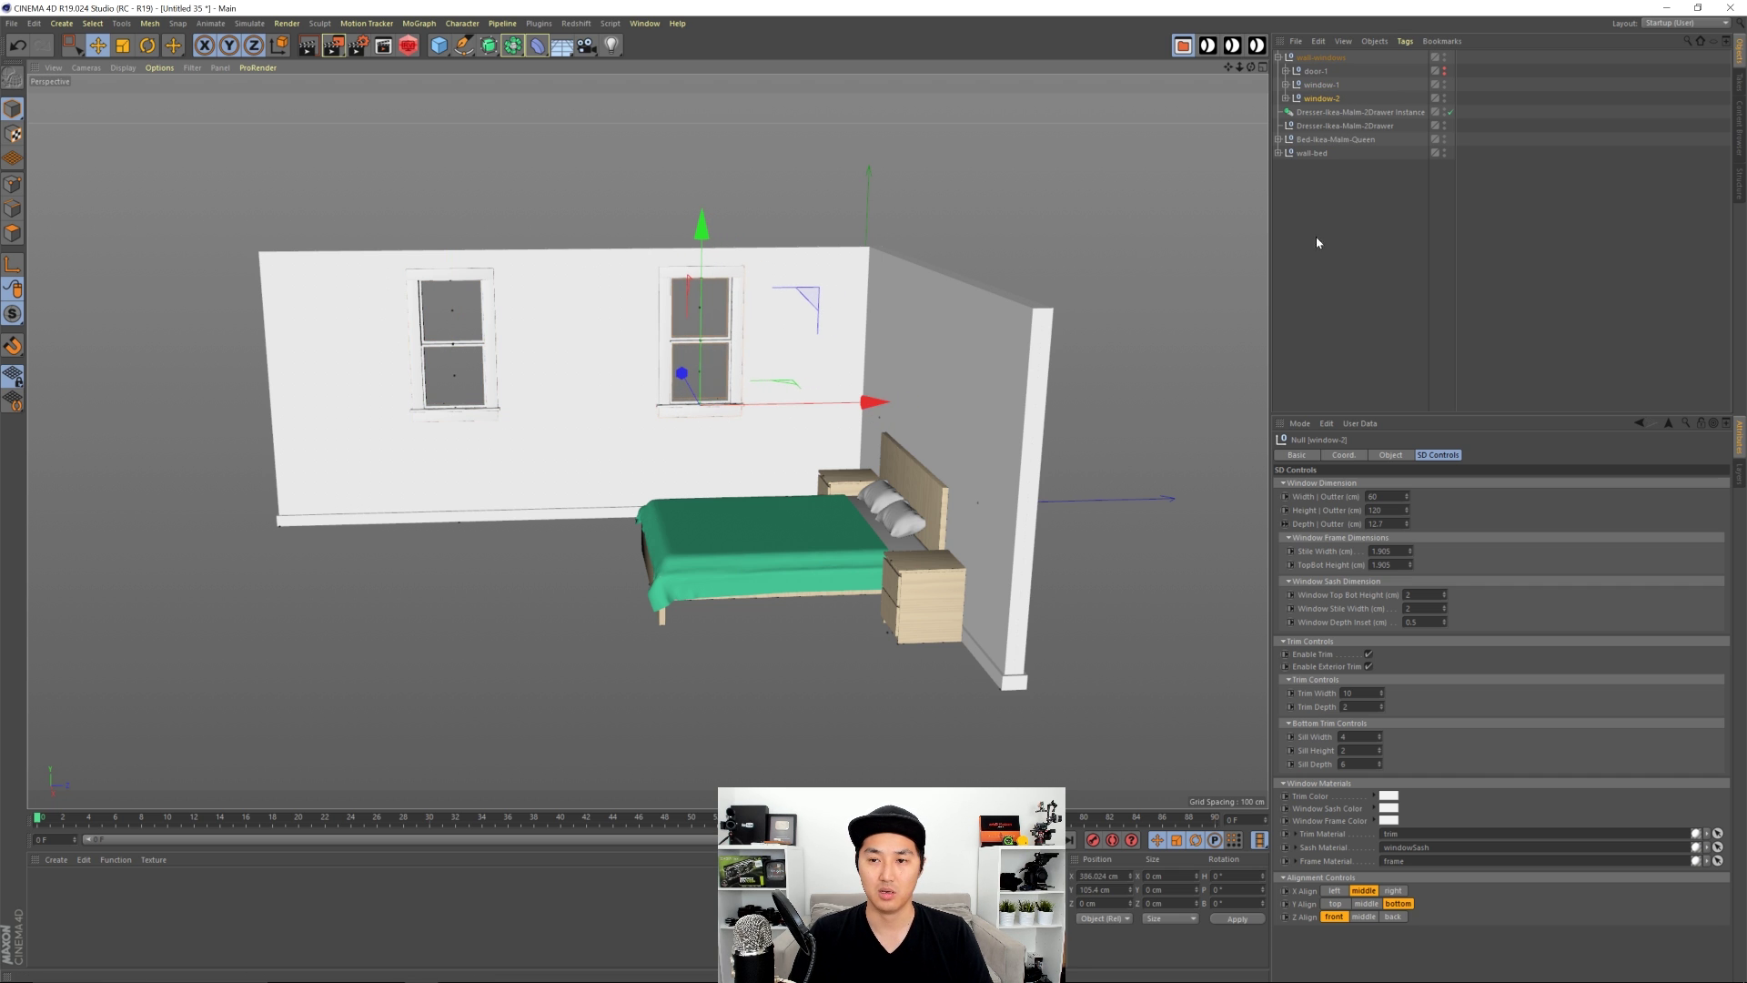
click(1316, 242)
alt+drag(713, 432, 794, 431)
click(940, 398)
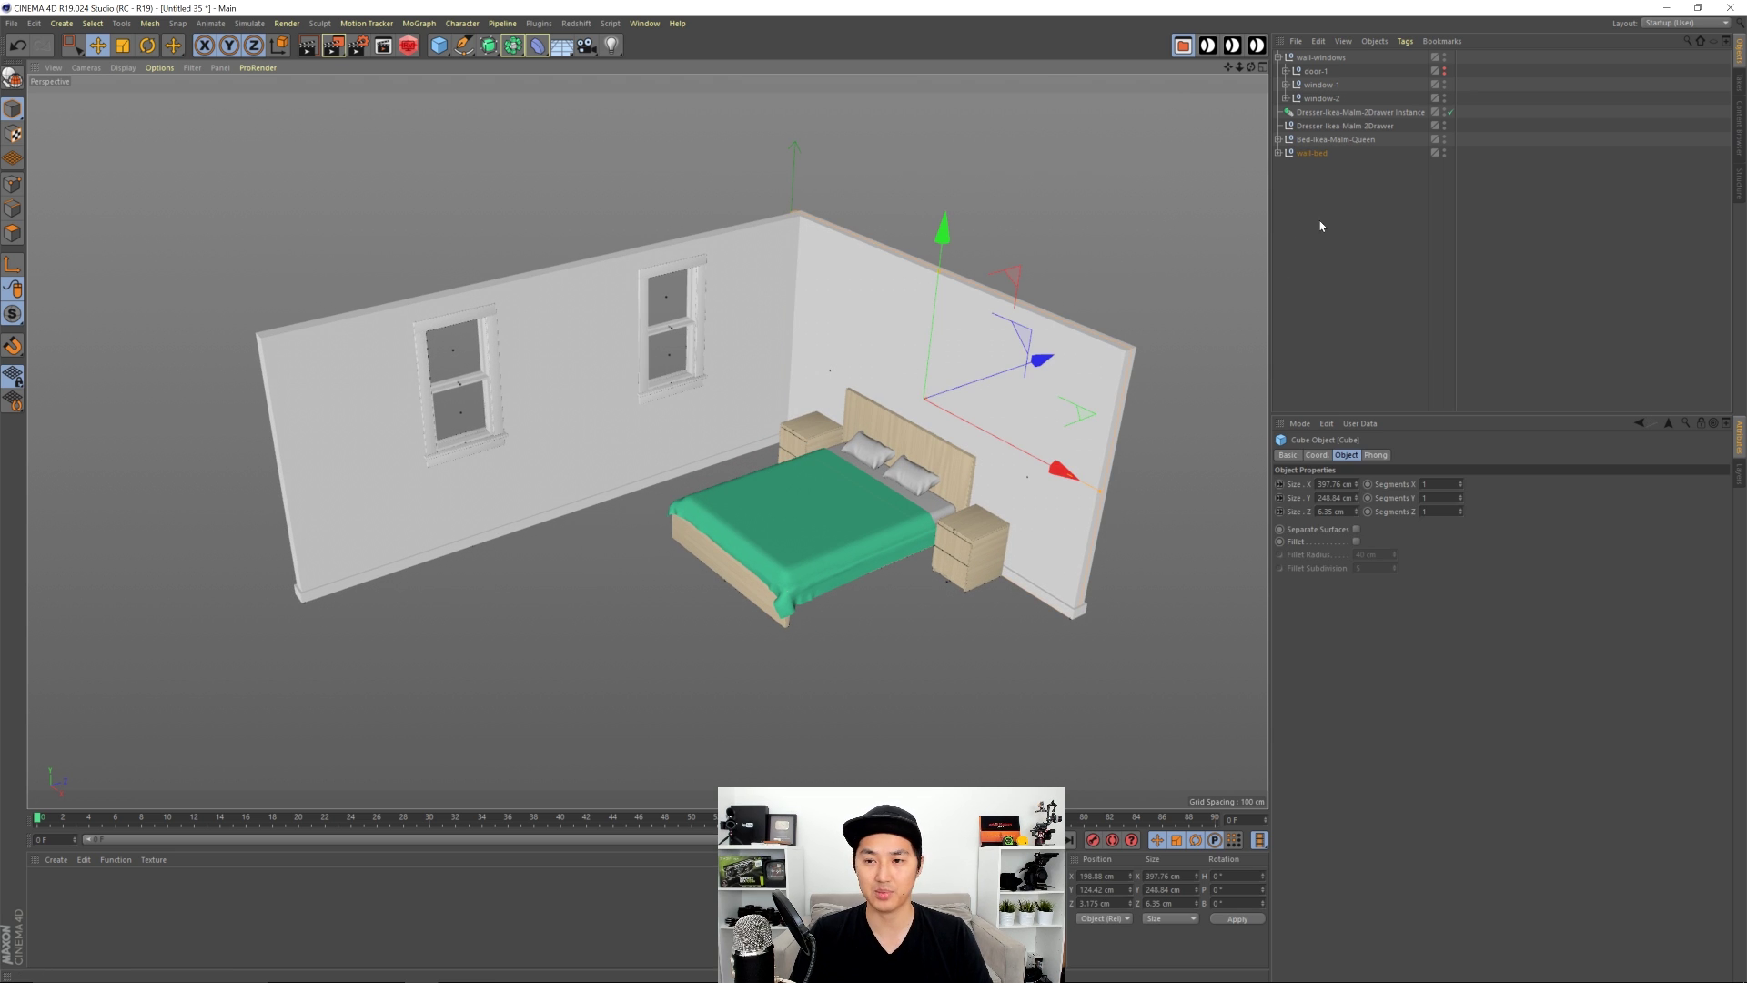
Step: Create a MoGraph Instance of wall-bed and move it out along Z
click(1312, 153)
click(1278, 57)
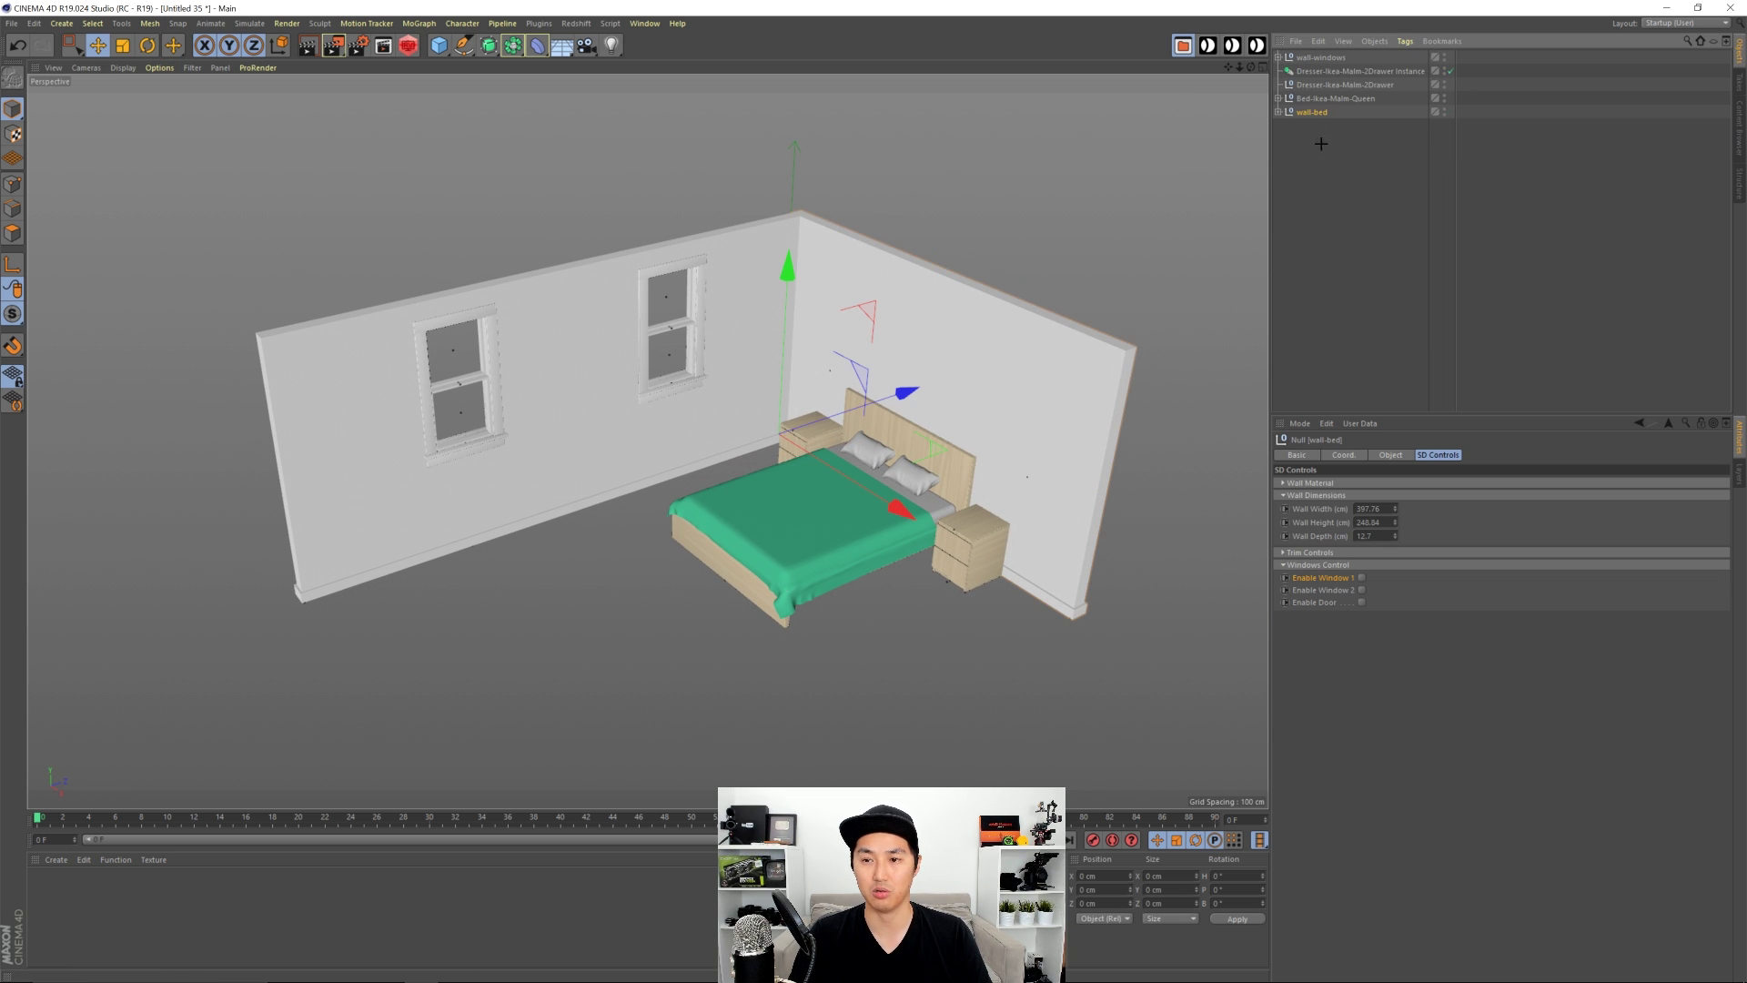
alt+drag(955, 382, 960, 484)
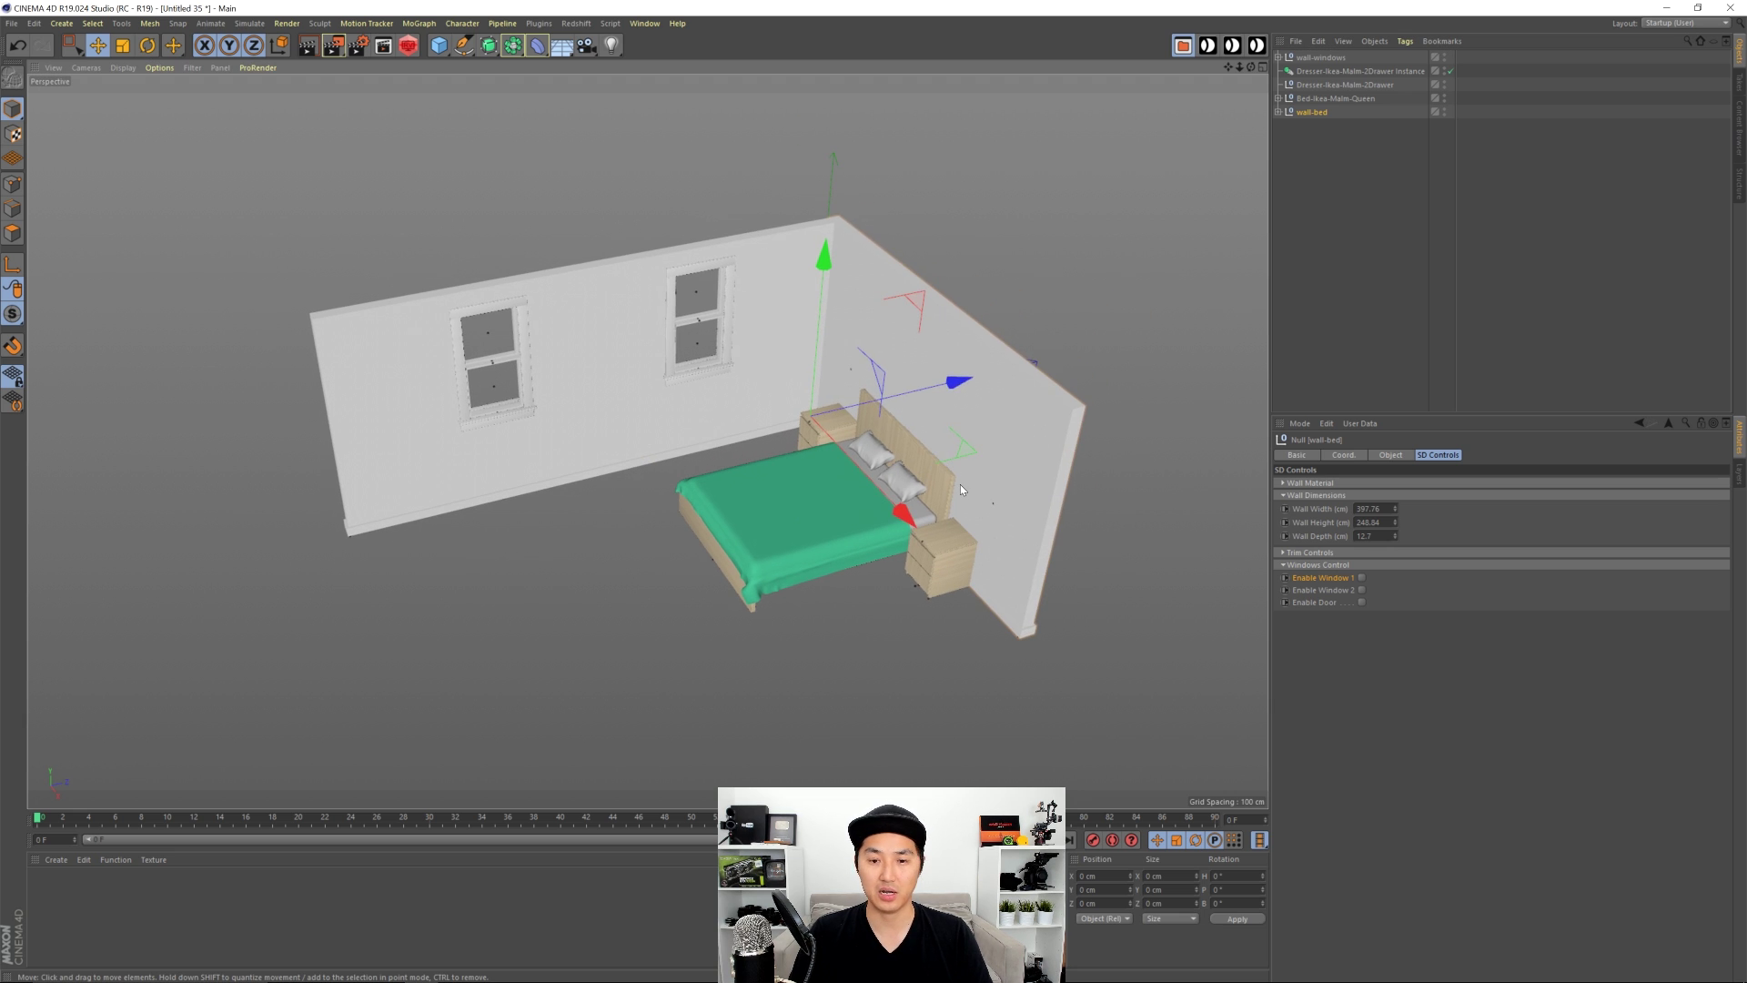
click(537, 47)
click(514, 47)
click(768, 92)
drag(974, 423, 375, 479)
Step: Rotate the wall instance's heading to 180°
key(r)
alt+drag(472, 448, 397, 461)
drag(281, 548, 379, 460)
key(ctrl+z)
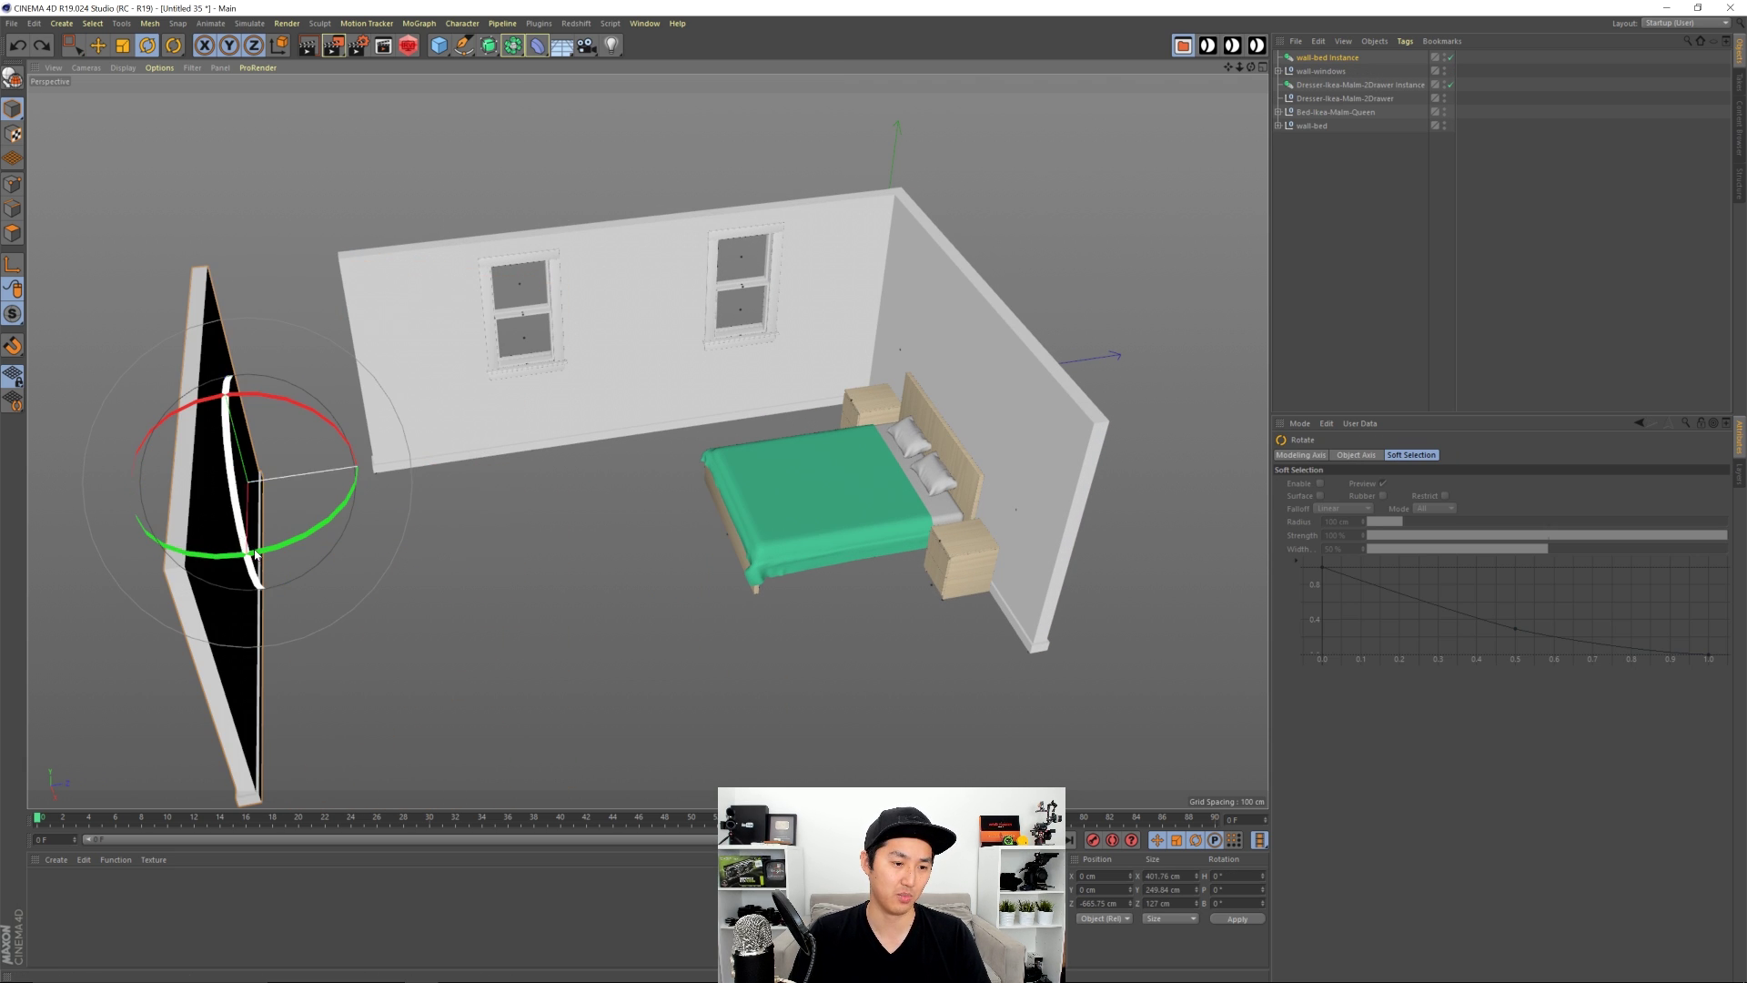
drag(333, 534, 437, 430)
Step: In the Top view, move the wall instance flush against the left wall's far end
key(e)
middle_click(615, 402)
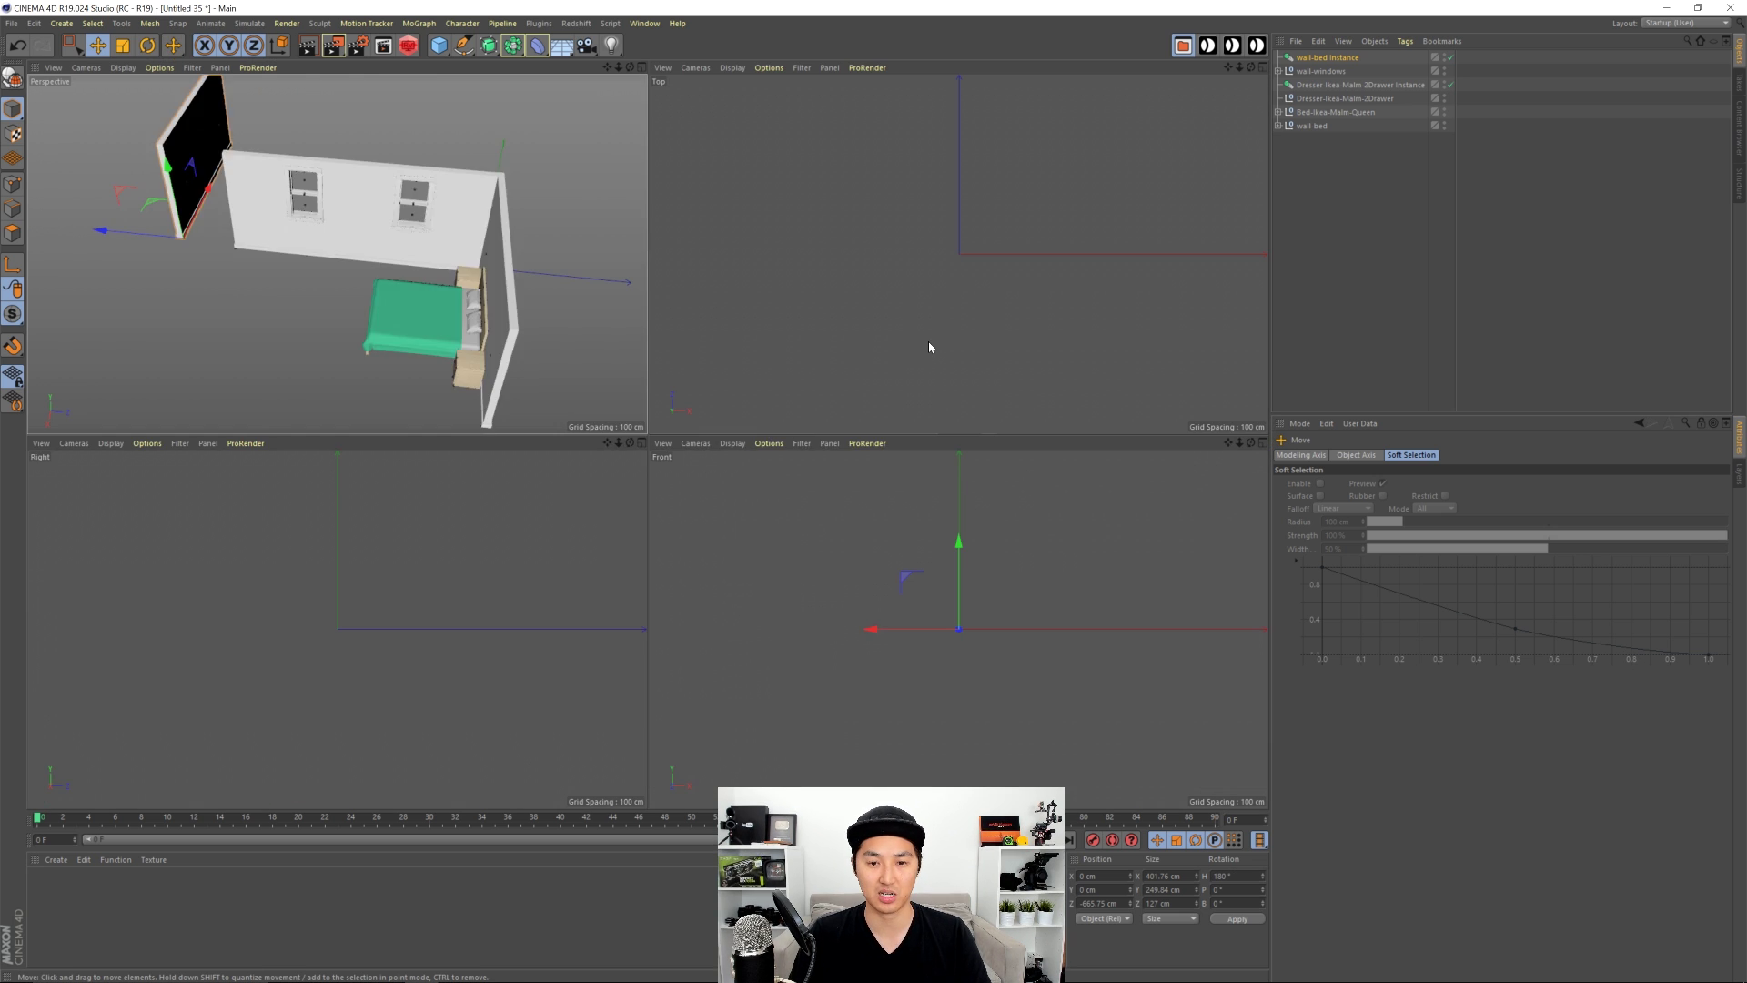
middle_click(929, 341)
scroll(833, 546, up, 5)
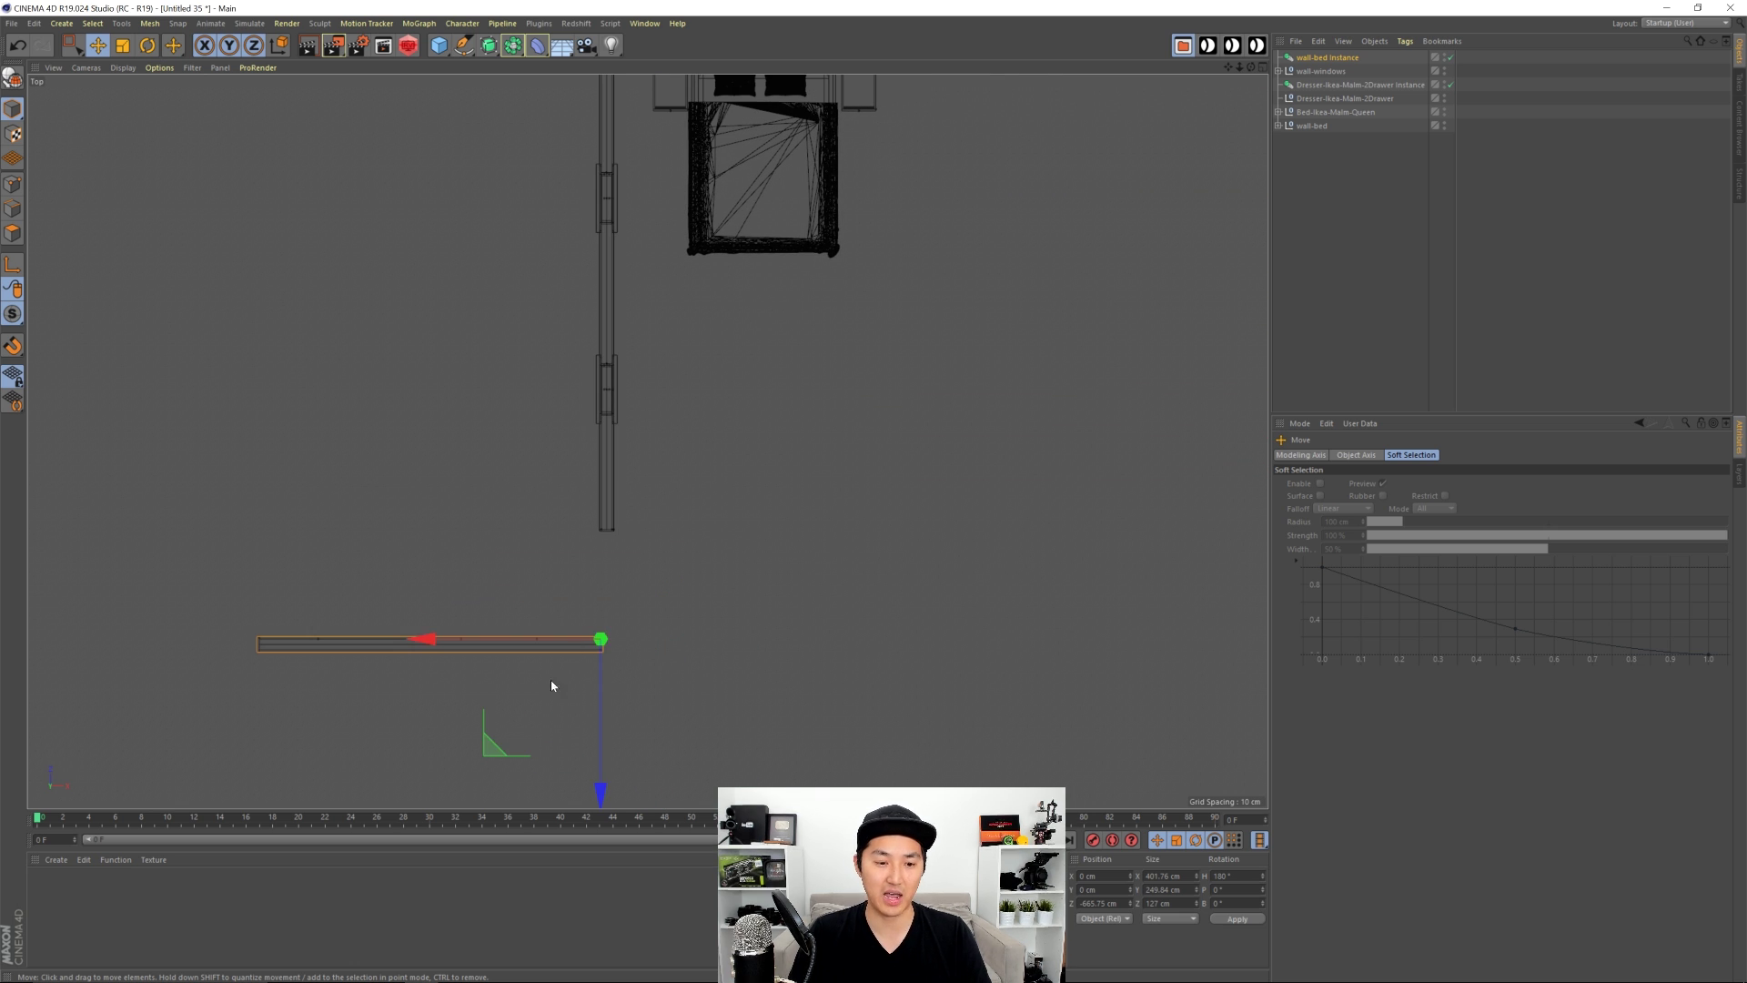
drag(503, 752, 860, 618)
alt+middle_drag(839, 407, 825, 582)
scroll(822, 468, up, 1)
drag(826, 733, 813, 753)
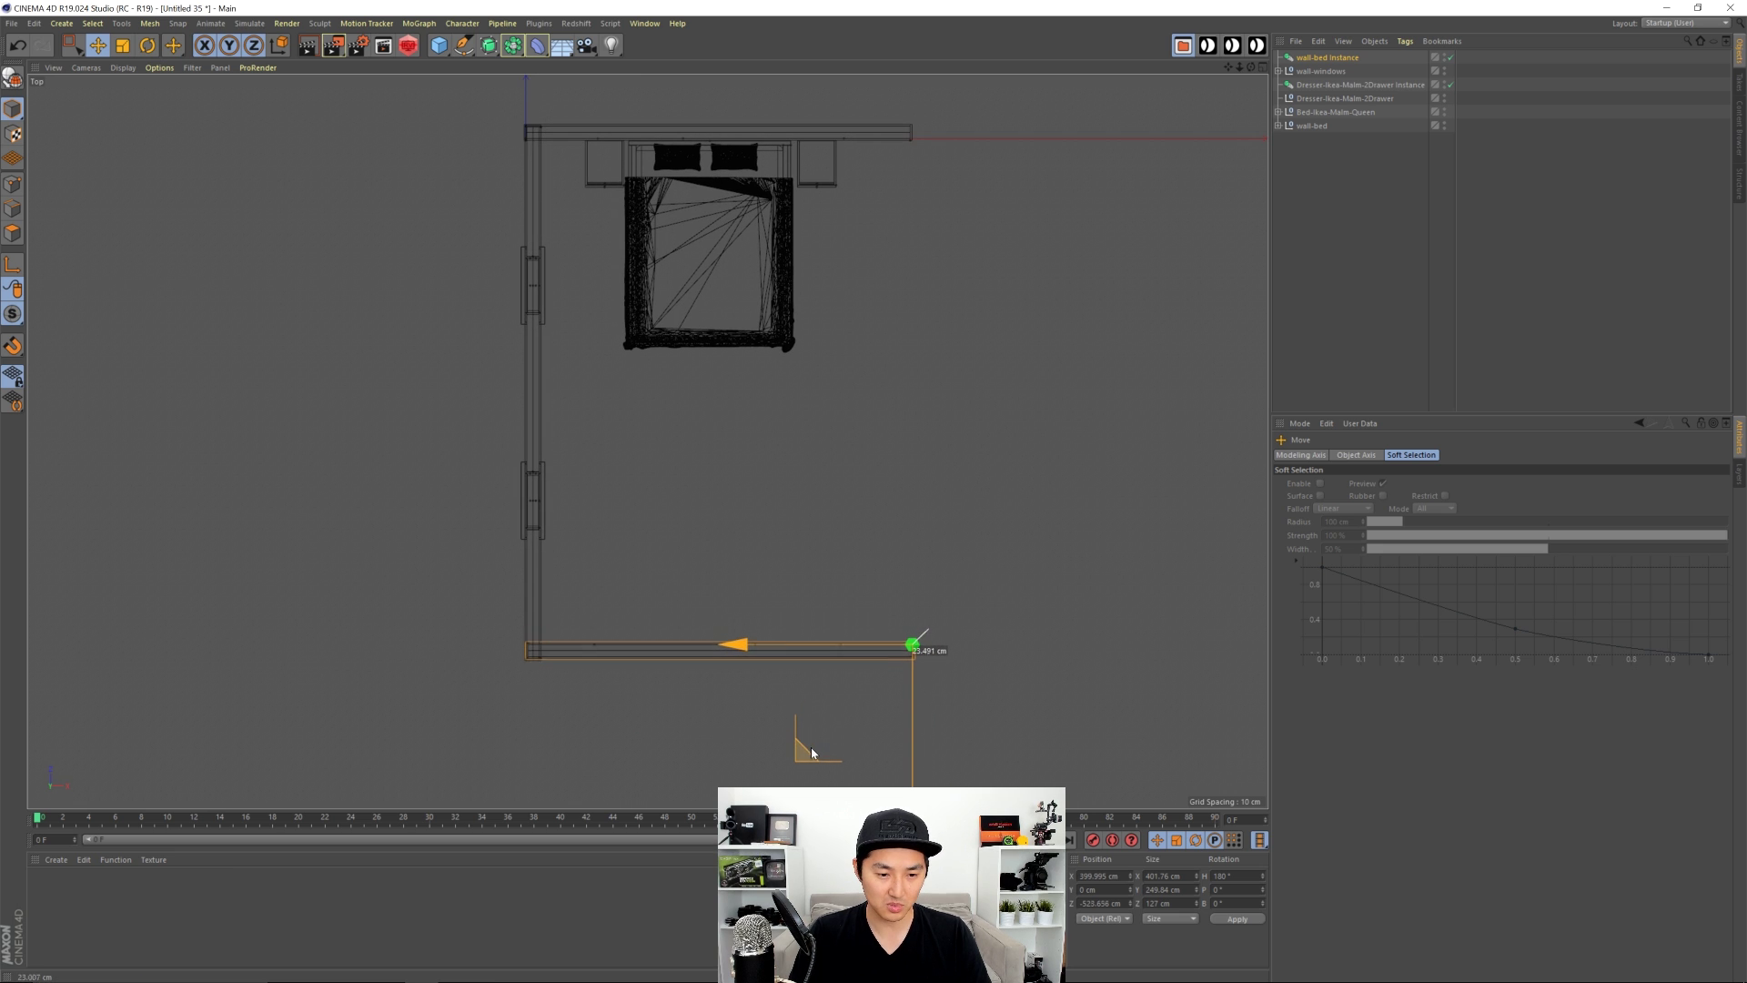
middle_click(800, 577)
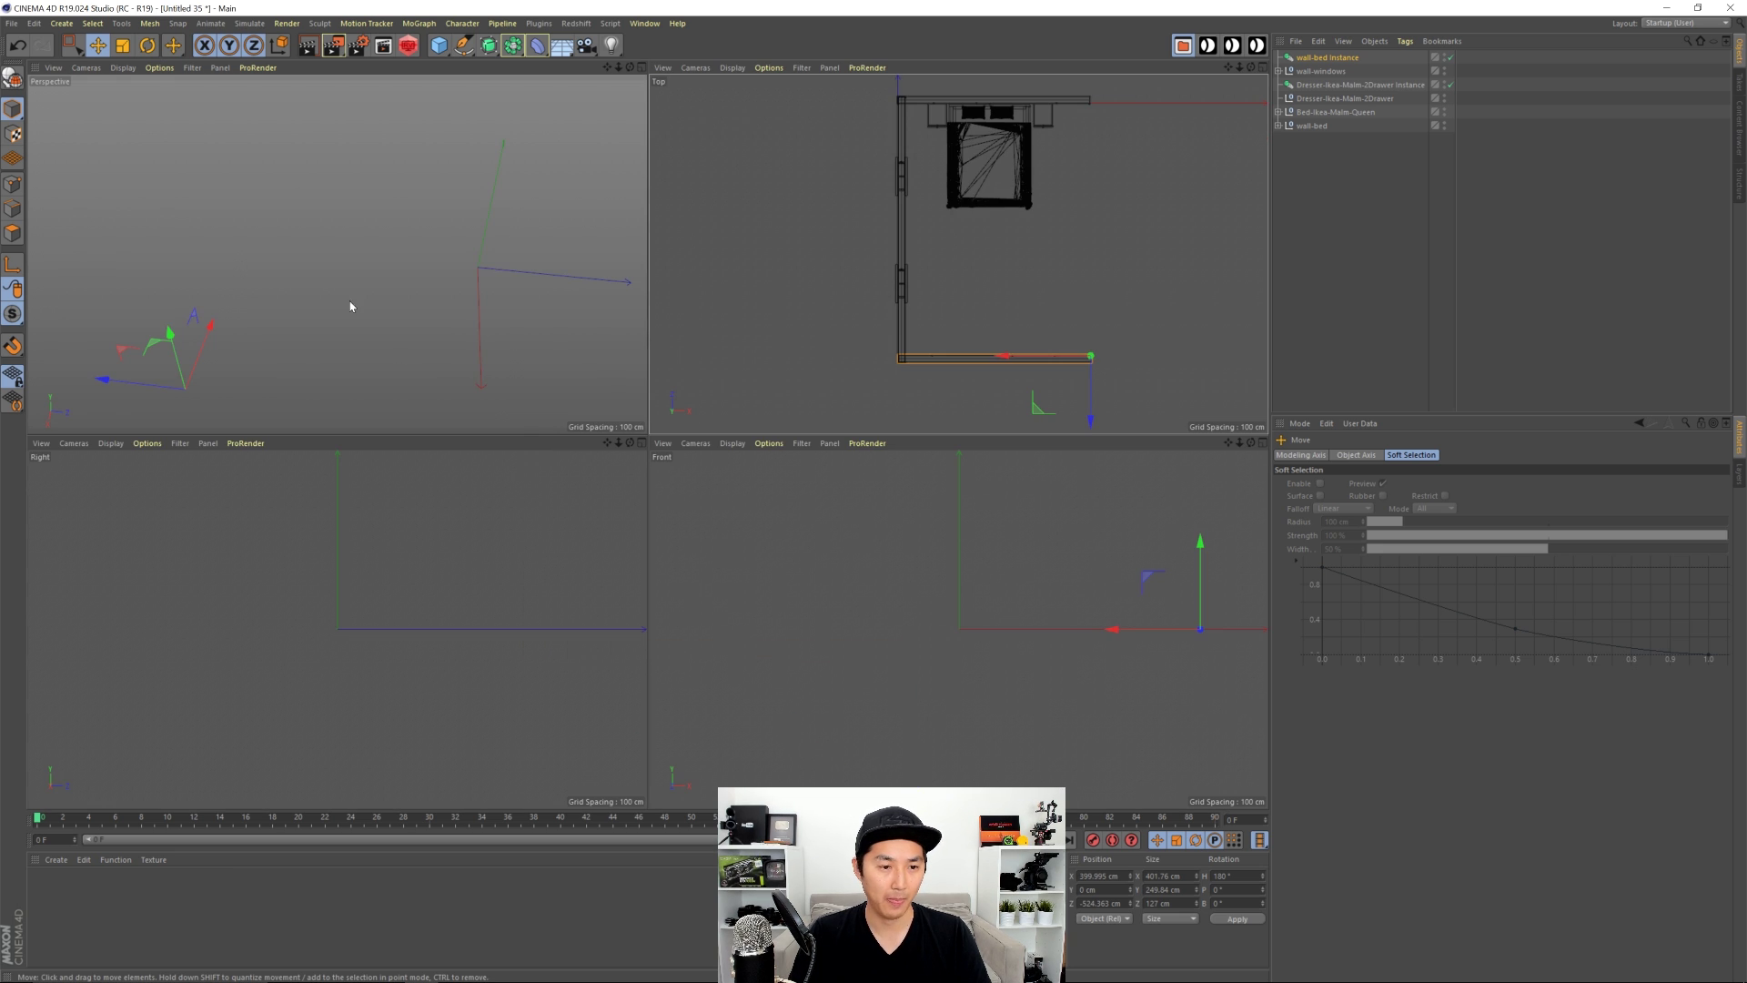
middle_click(339, 292)
alt+drag(664, 472, 549, 396)
alt+middle_drag(549, 393, 589, 403)
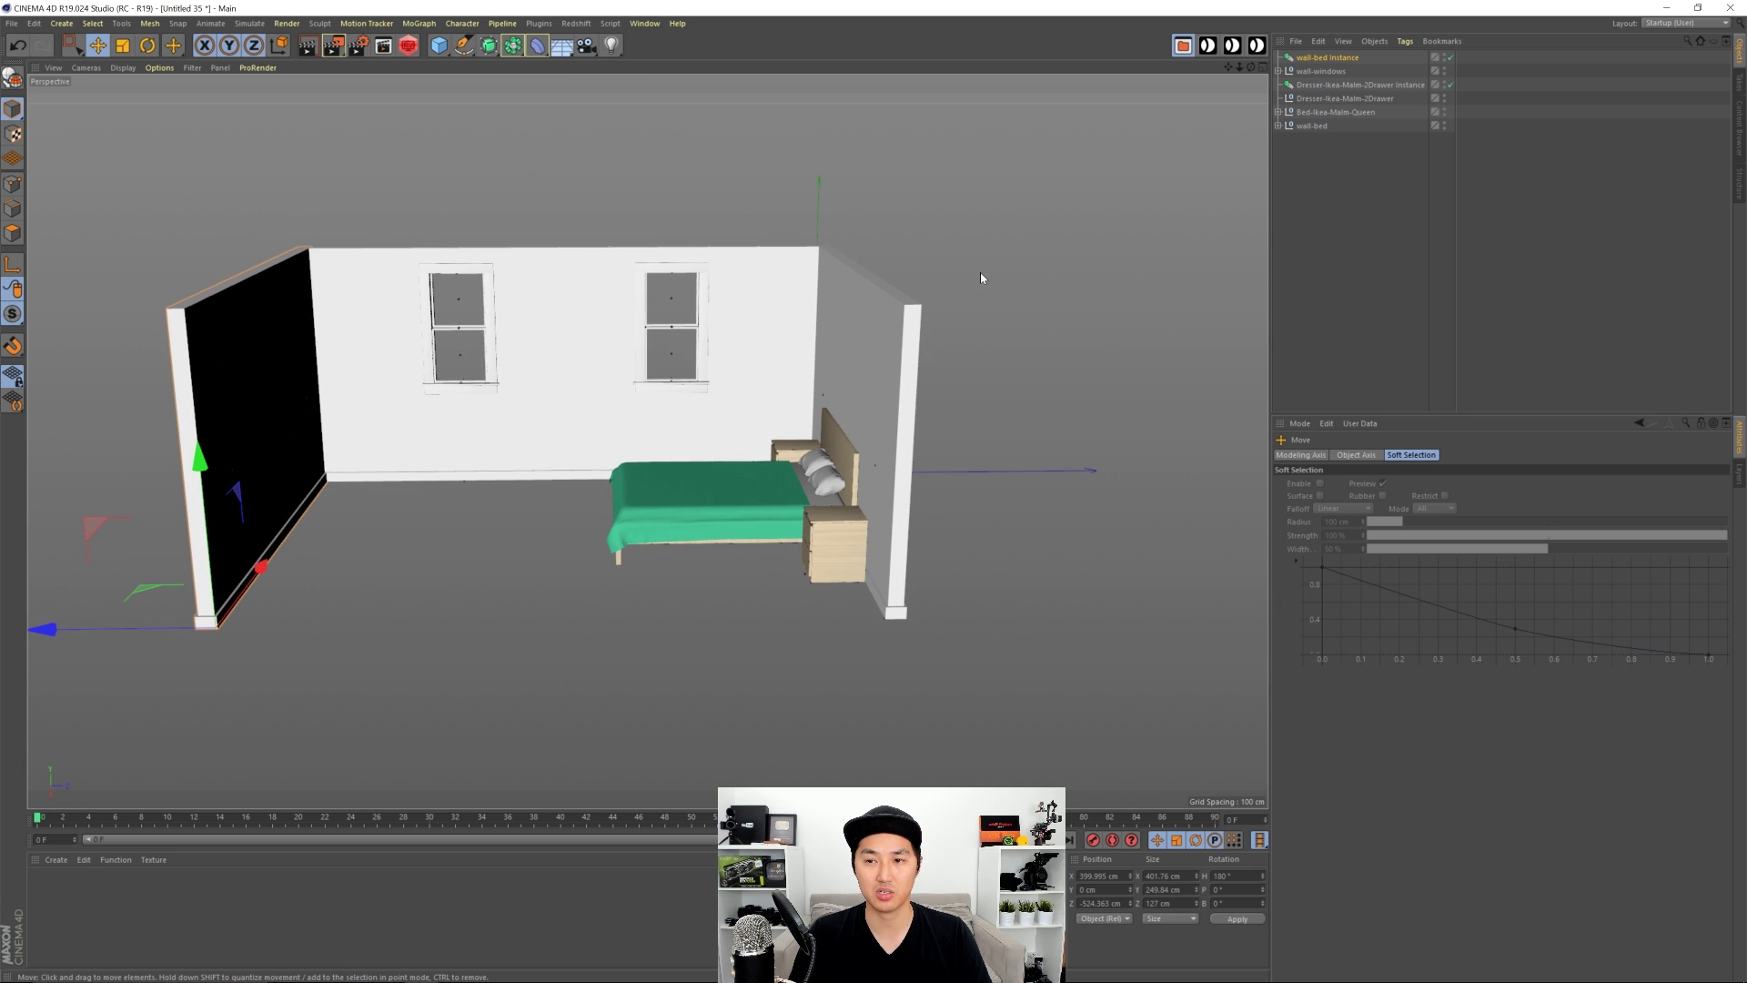
Step: Rename the wall instance to 'wall-bed-opposite'
double_click(1316, 58)
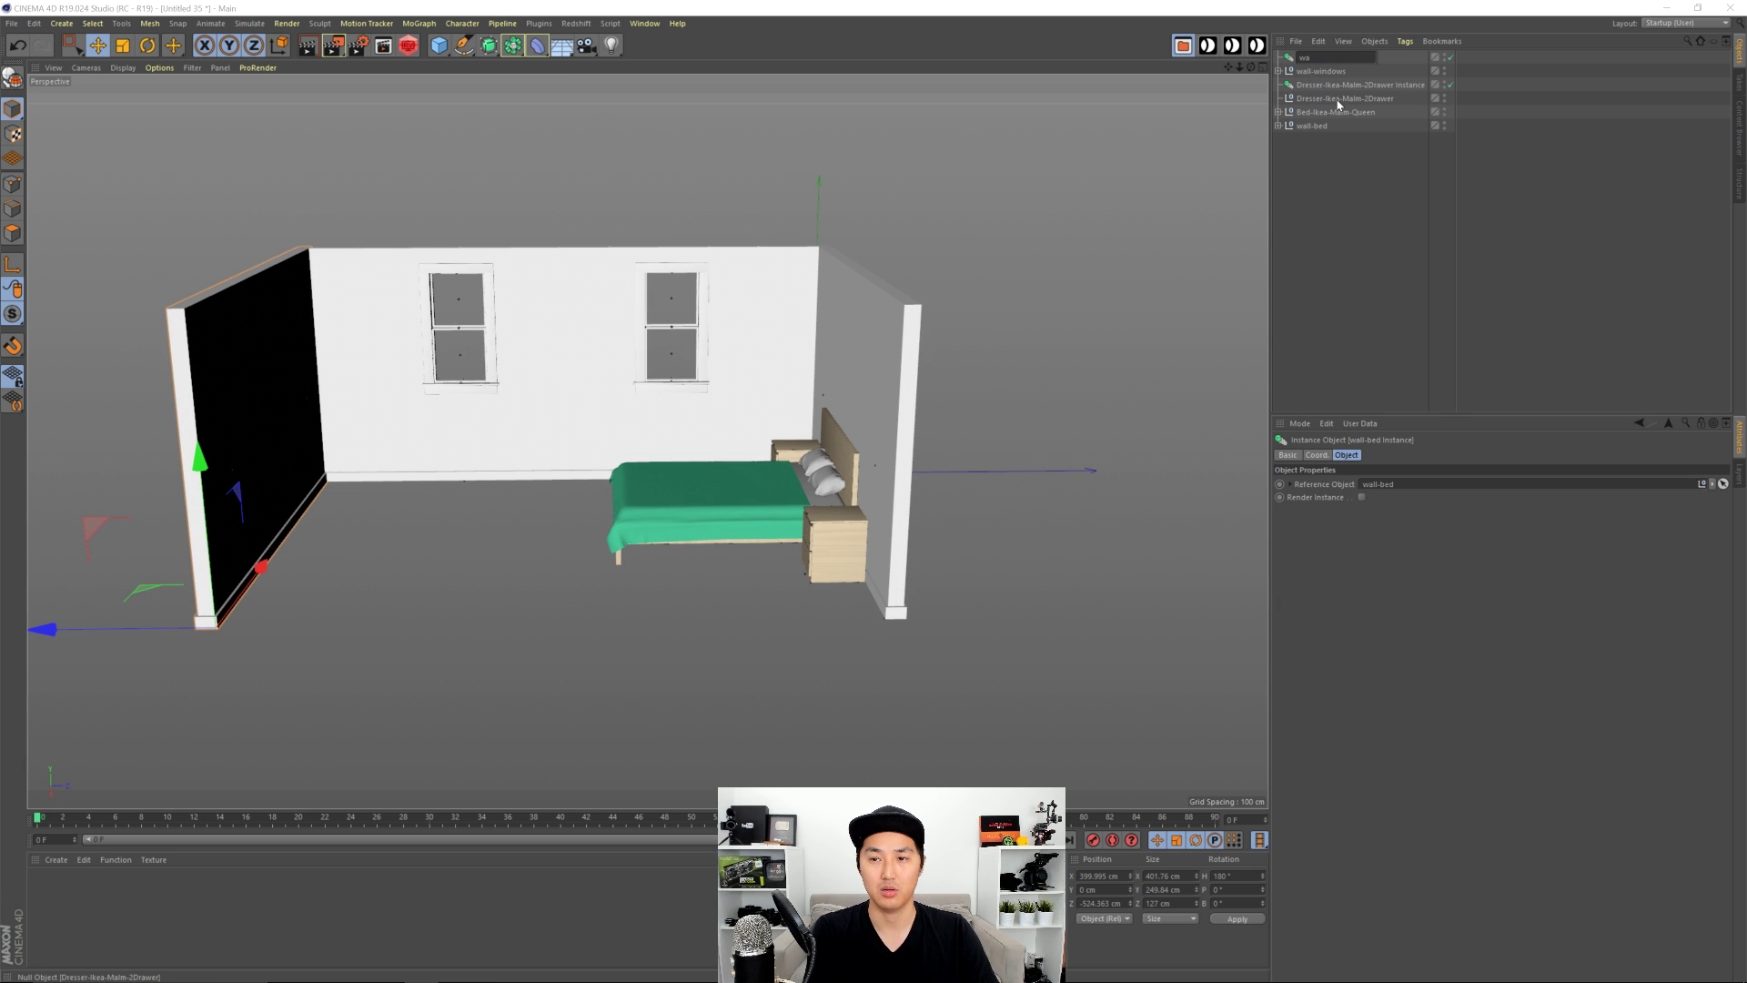
text(wall-be)
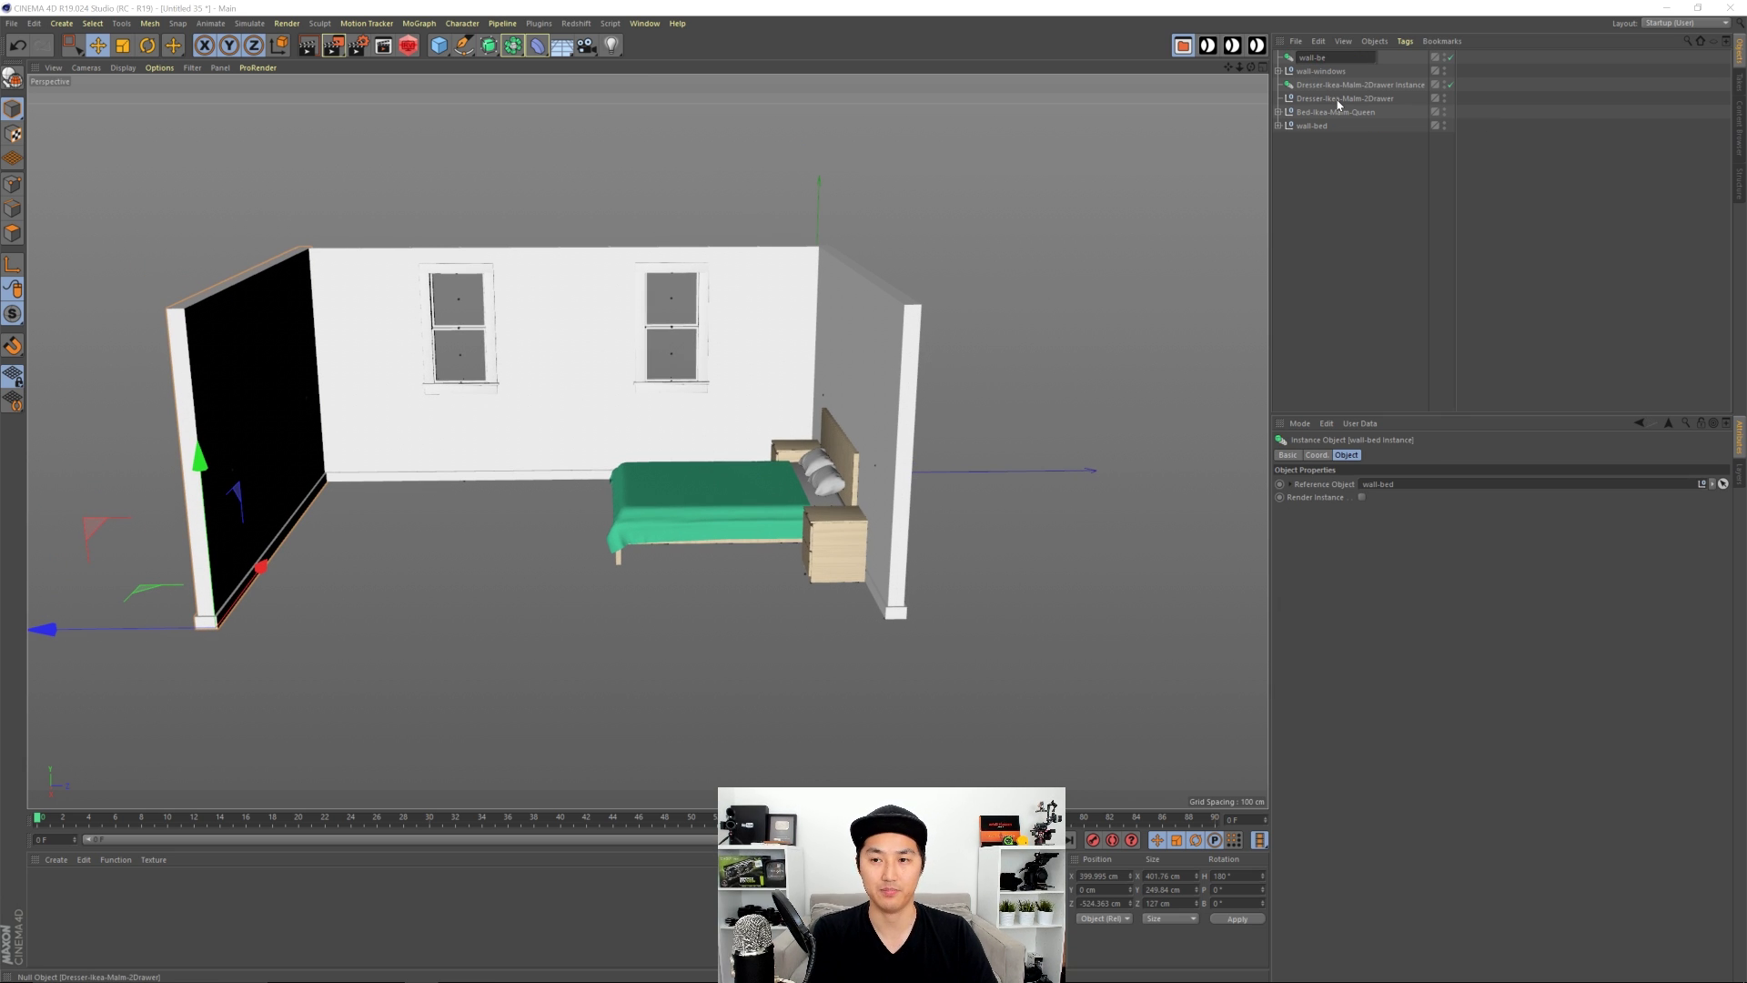
text(d-opposit)
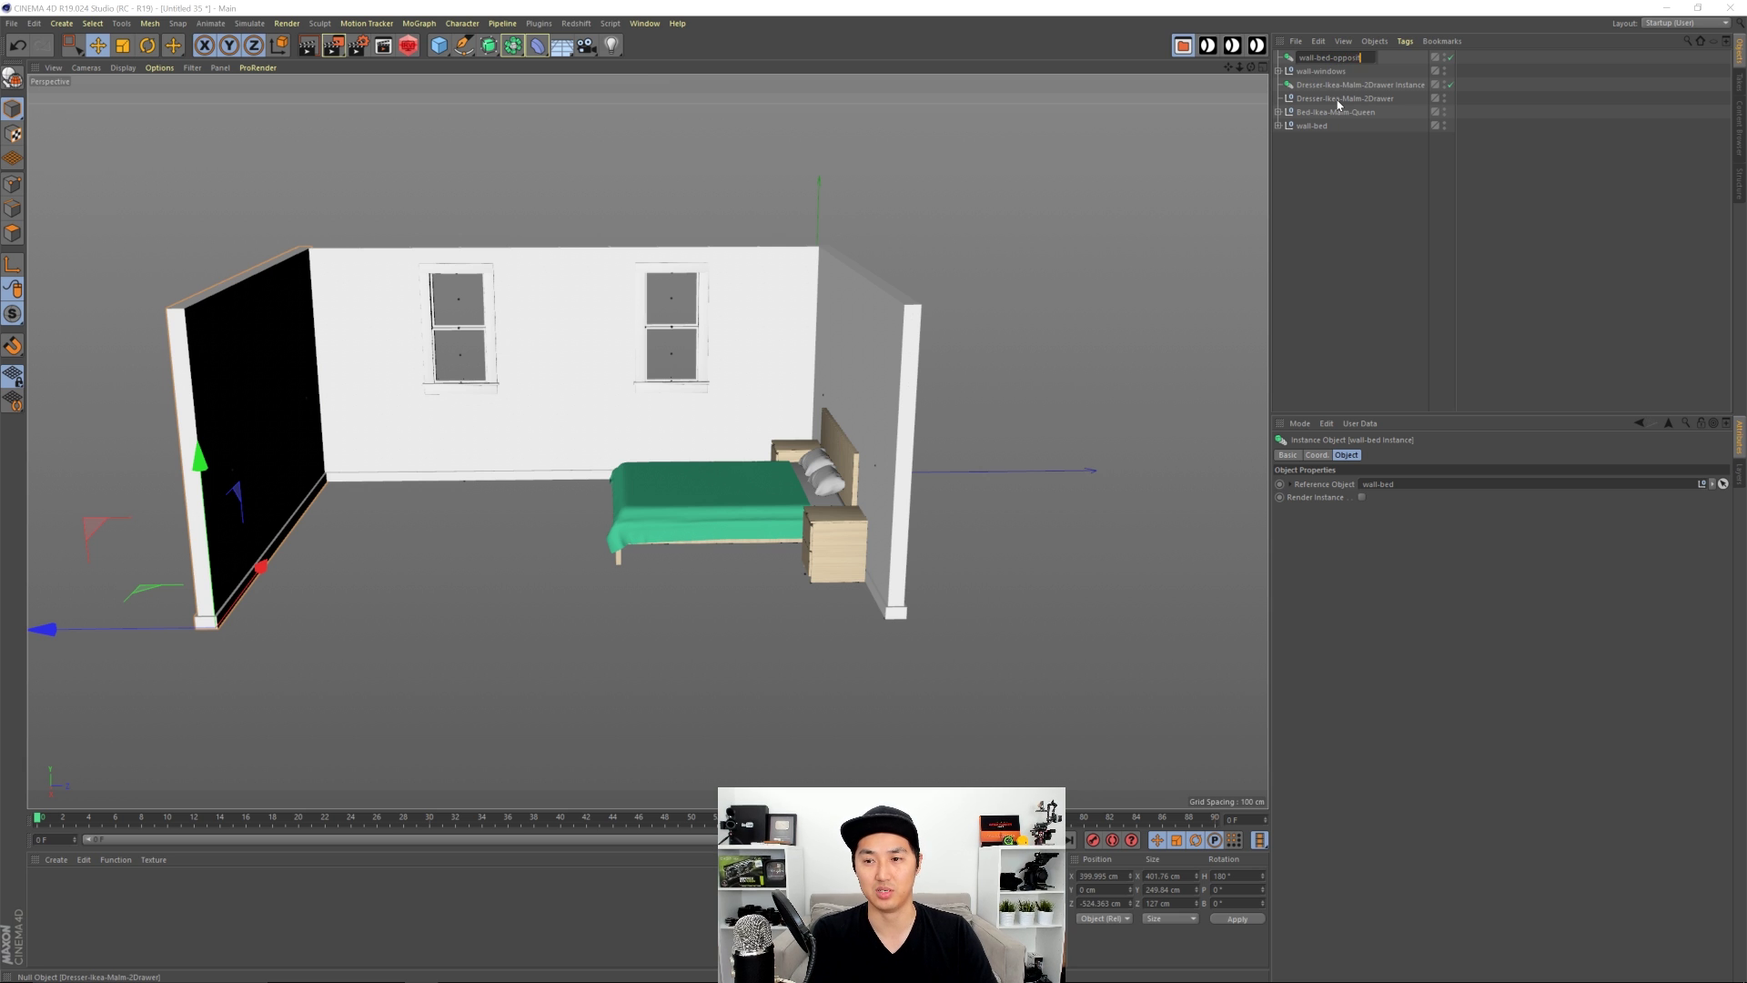
text(e)
key(Return)
click(1345, 205)
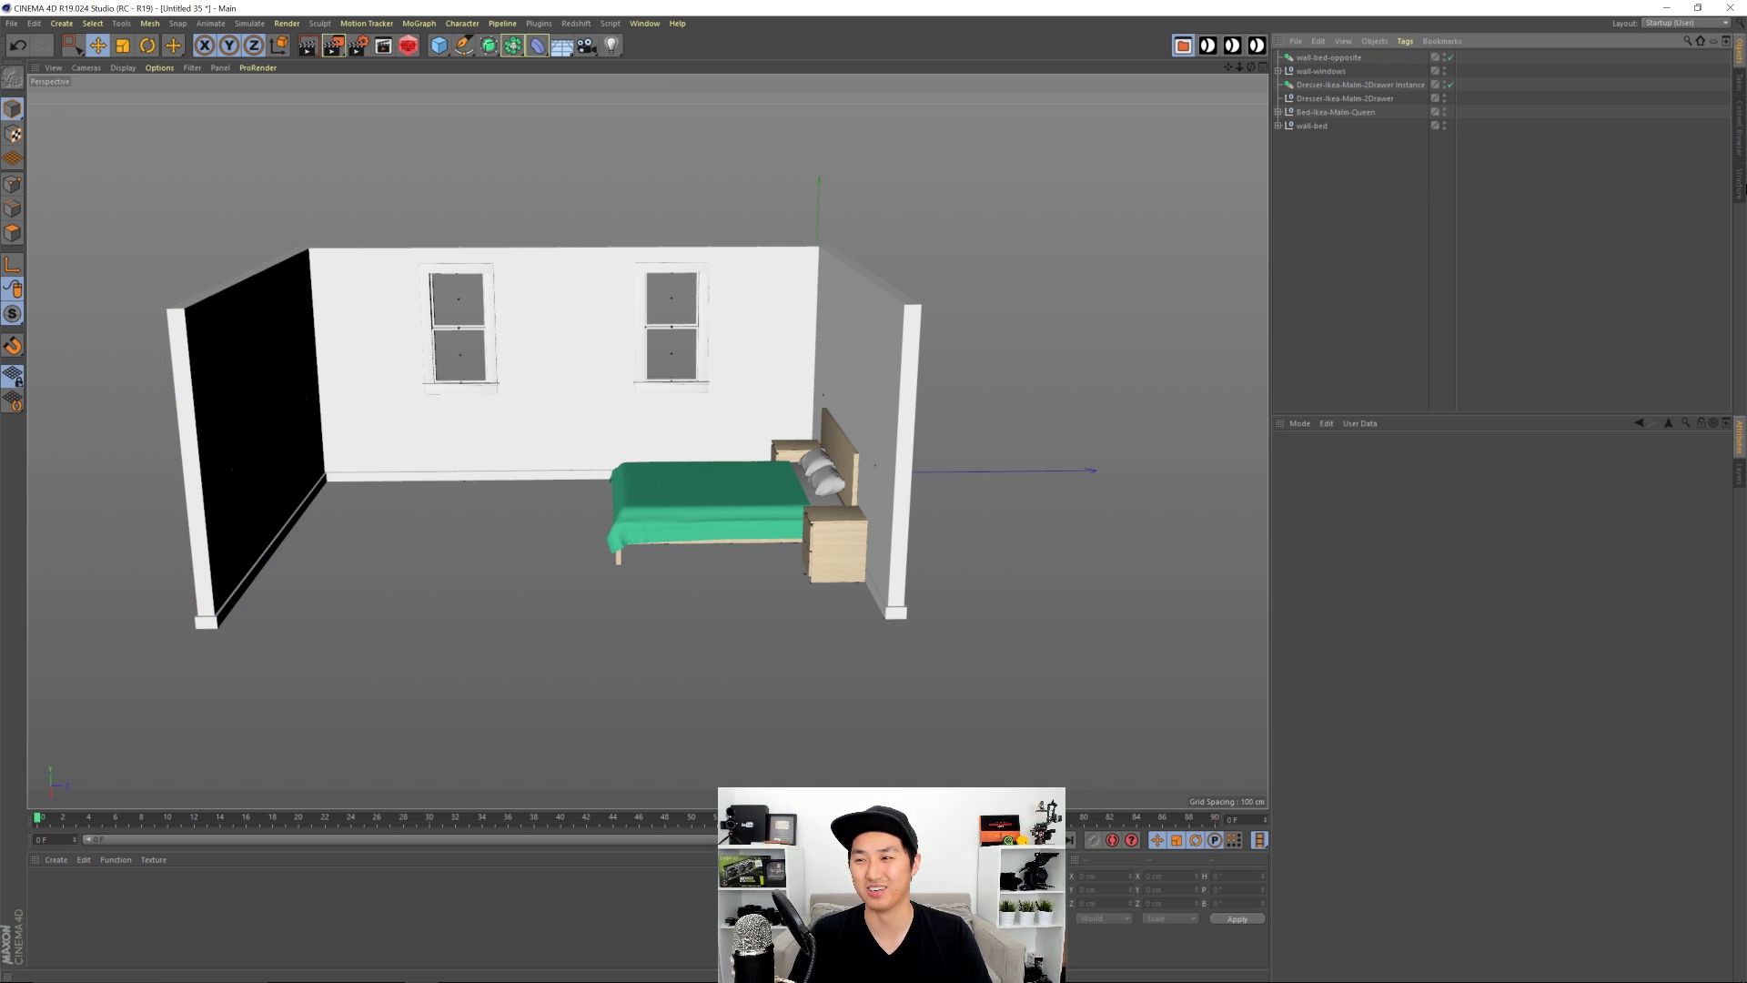
click(1738, 143)
Step: Load SD-Wall-01 from the Content Browser, turn it to -90° and move it into the fourth side
double_click(1665, 191)
alt+drag(746, 418, 694, 376)
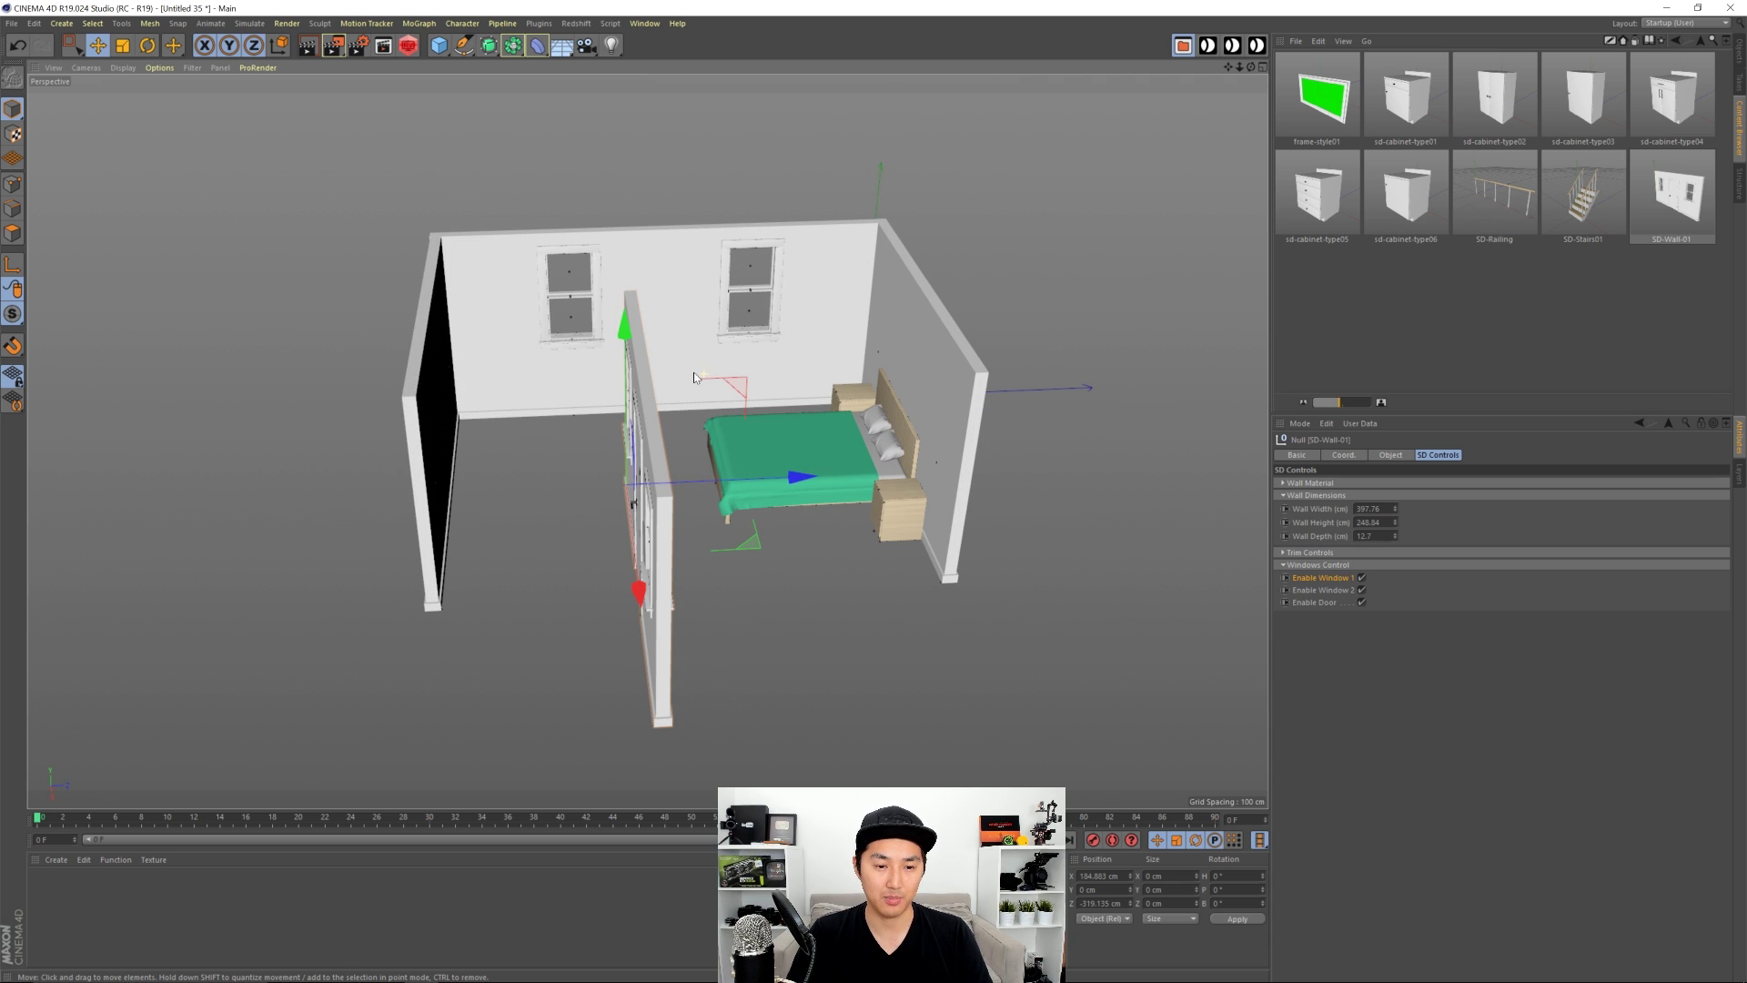
key(r)
drag(697, 494, 785, 709)
key(e)
alt+drag(711, 539, 695, 466)
alt+right_drag(696, 466, 757, 526)
alt+drag(757, 526, 748, 439)
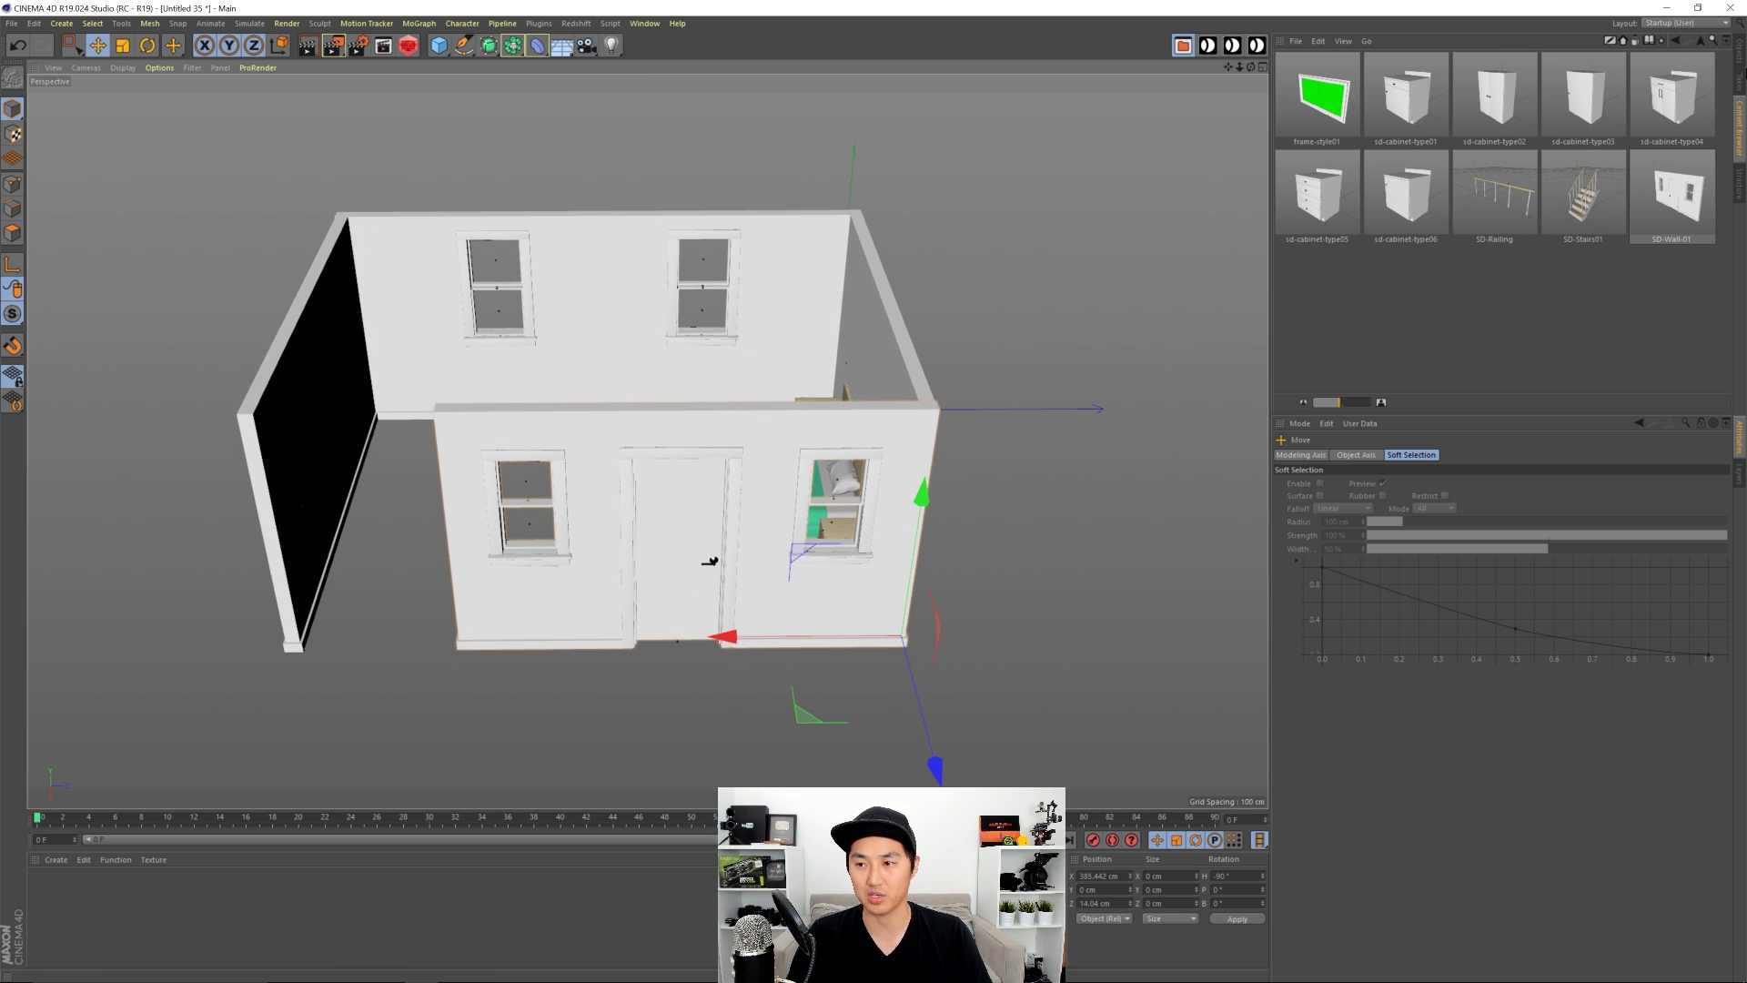
Step: Move wall-windows, wall-bed-opposite and SD-Wall-01 to the bottom of the Object Manager hierarchy
click(1738, 56)
click(1331, 84)
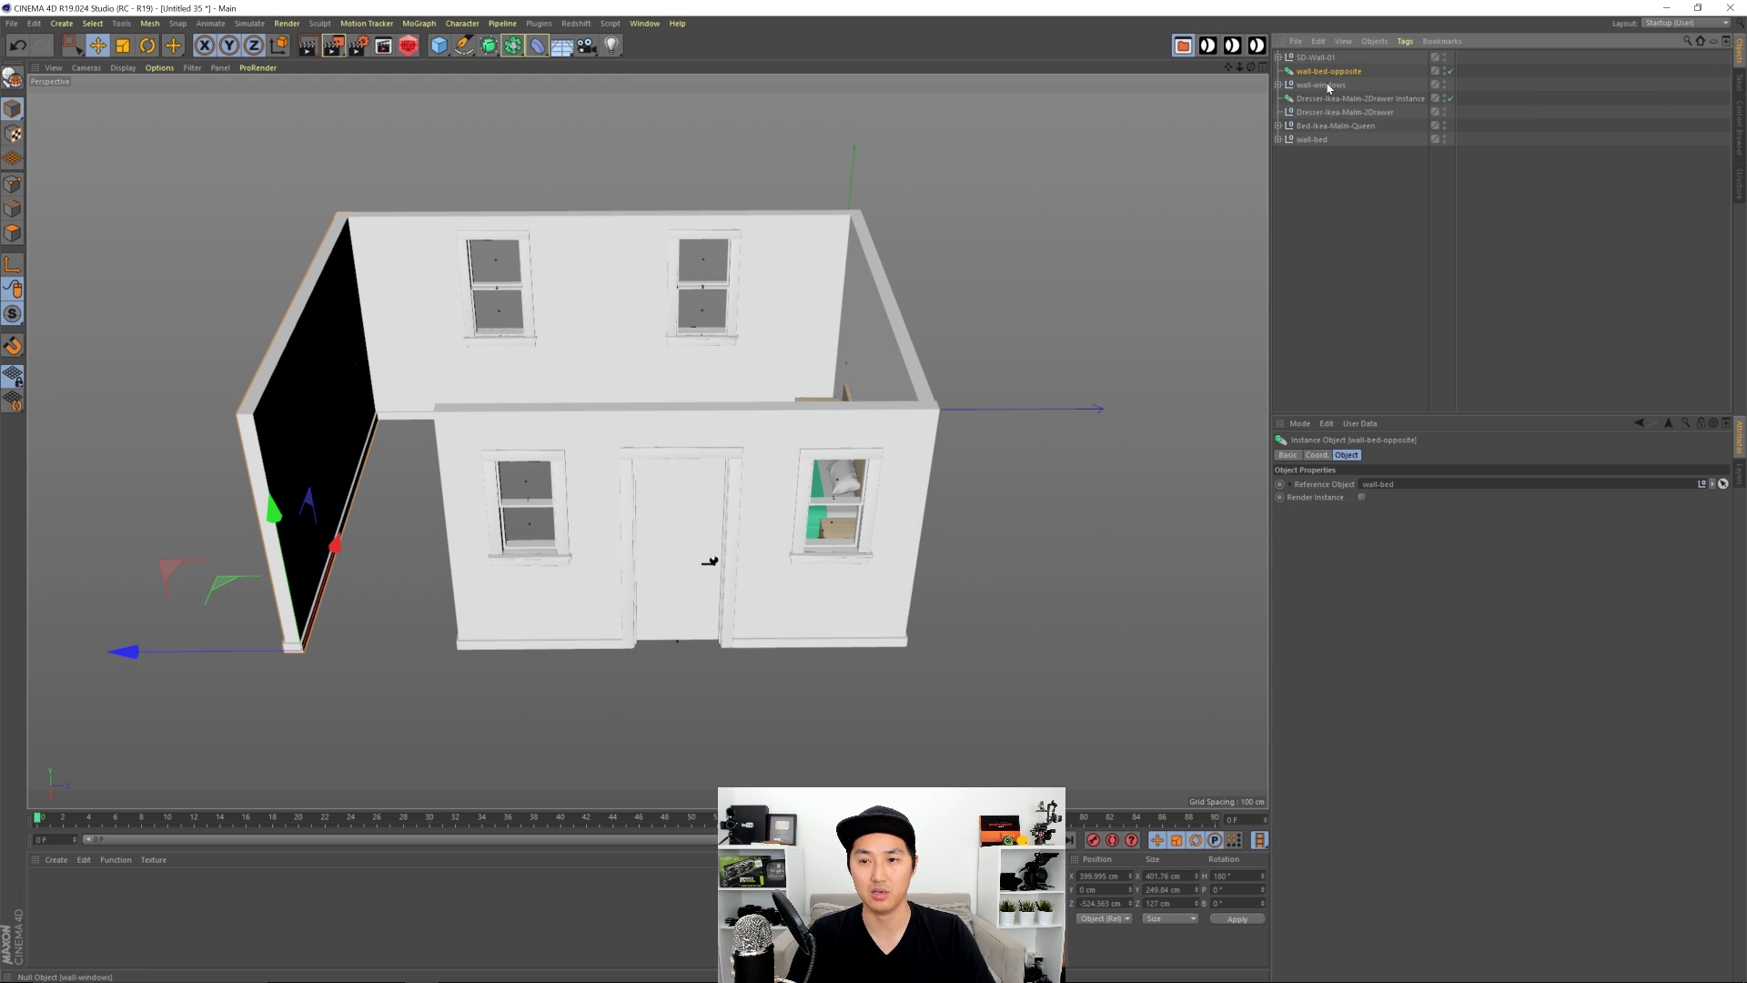
click(1331, 179)
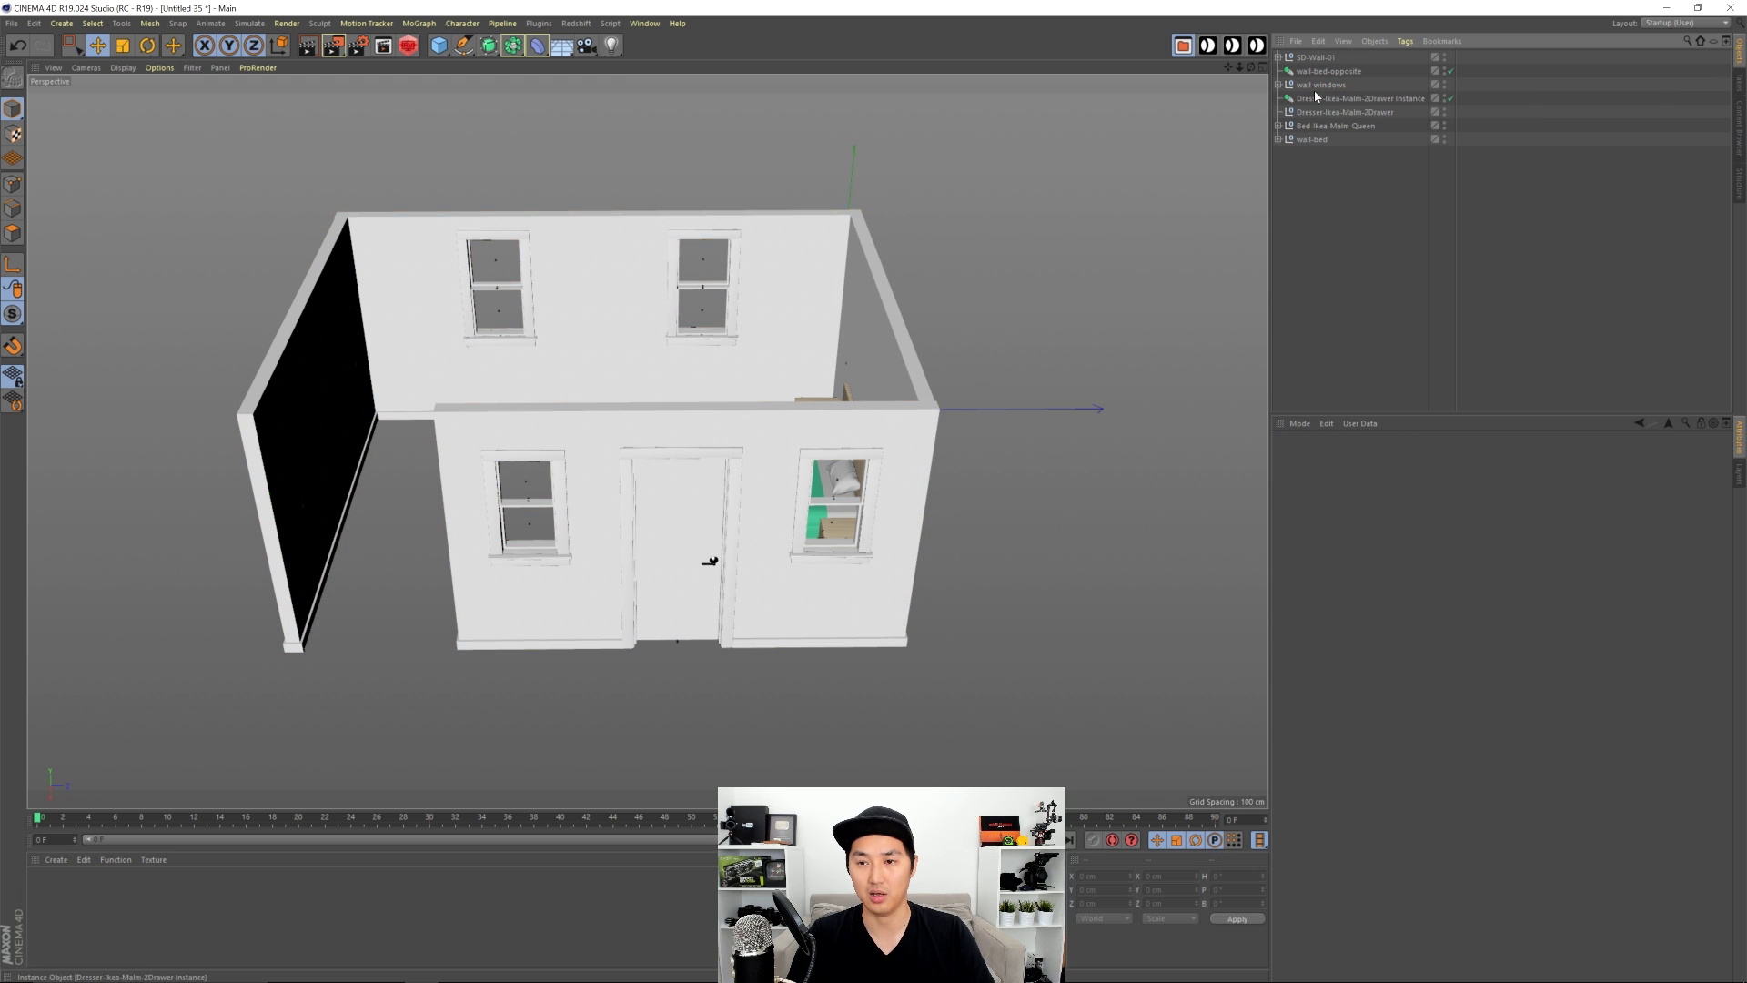
click(1308, 84)
ctrl+click(1309, 72)
ctrl+click(1309, 59)
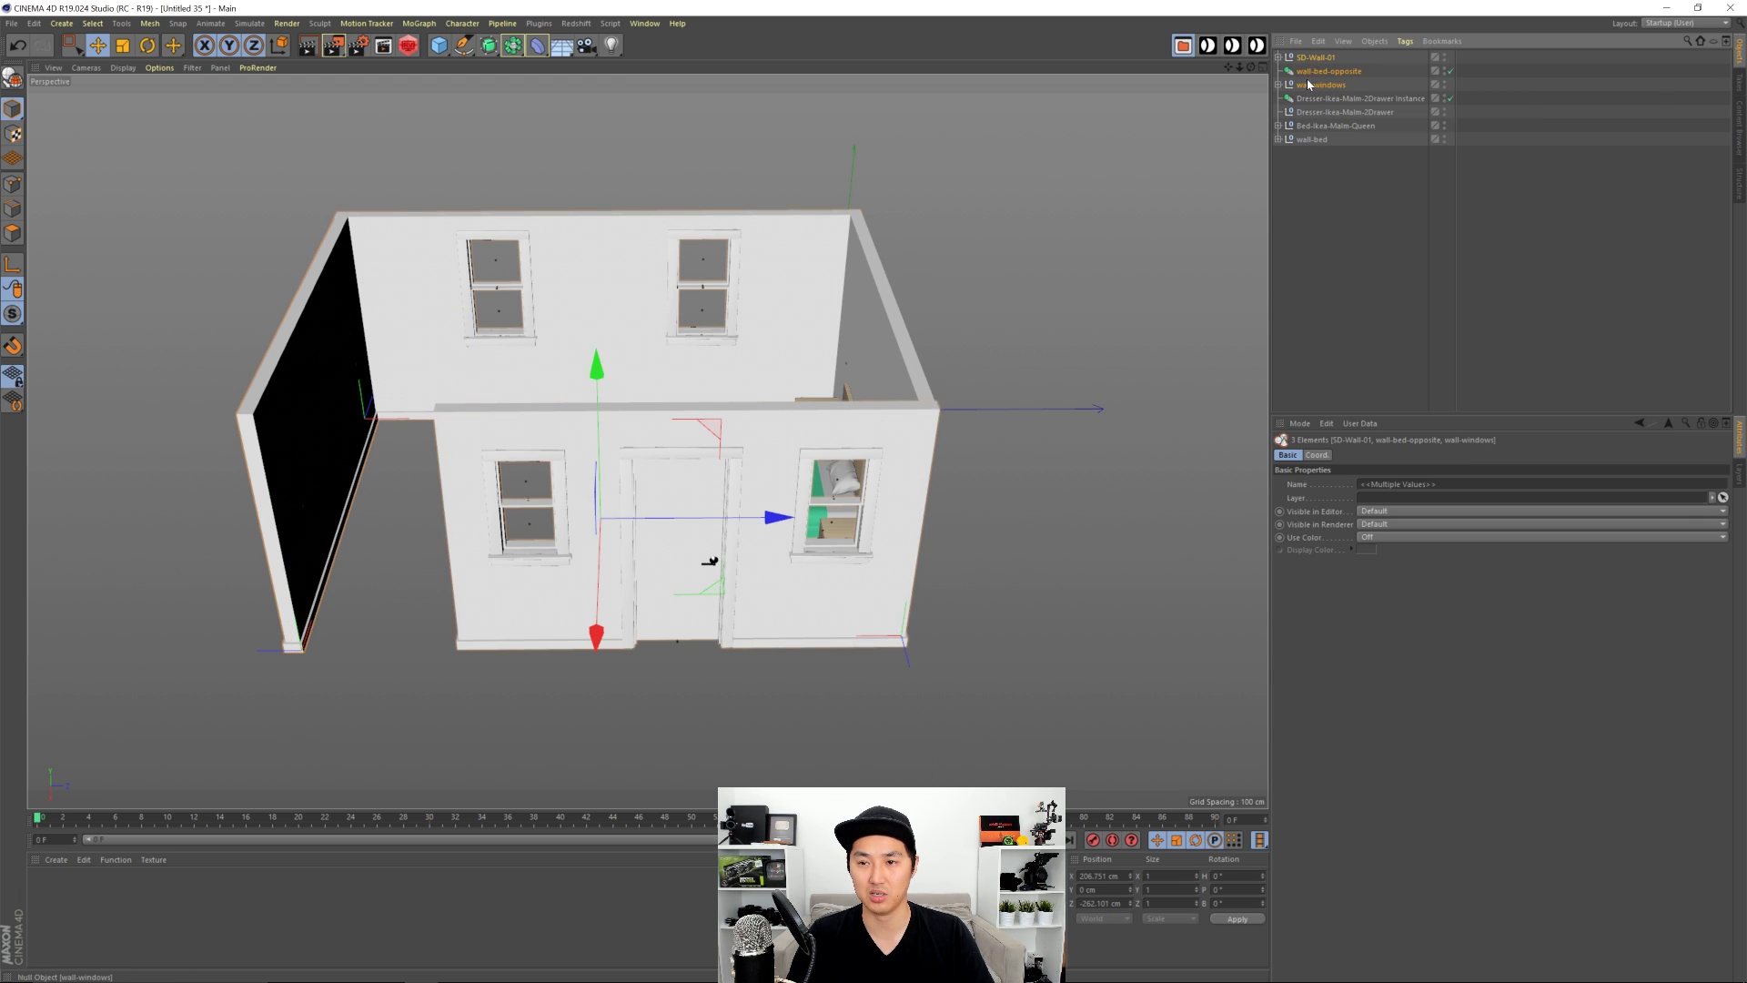
click(1316, 180)
drag(1311, 201, 1311, 180)
click(1310, 179)
click(1311, 112)
click(1320, 125)
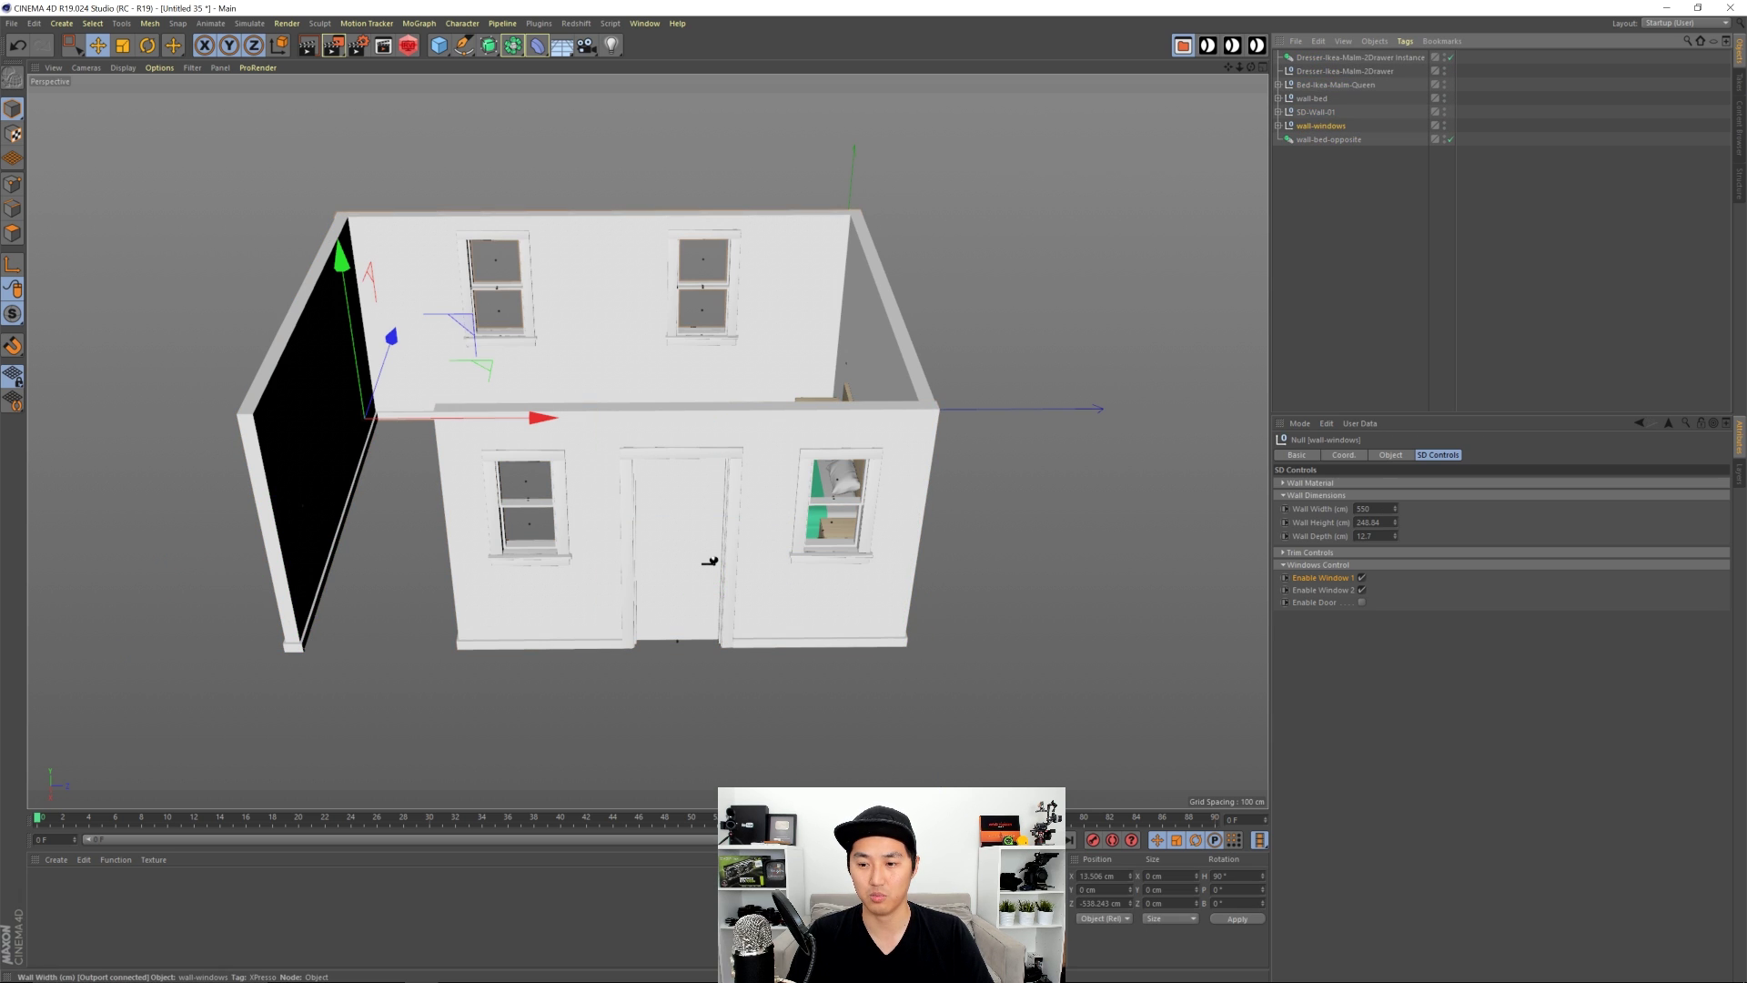
Step: Set SD-Wall-01's Wall Width to 550 cm in SD Controls
click(1317, 113)
double_click(1369, 510)
text(55)
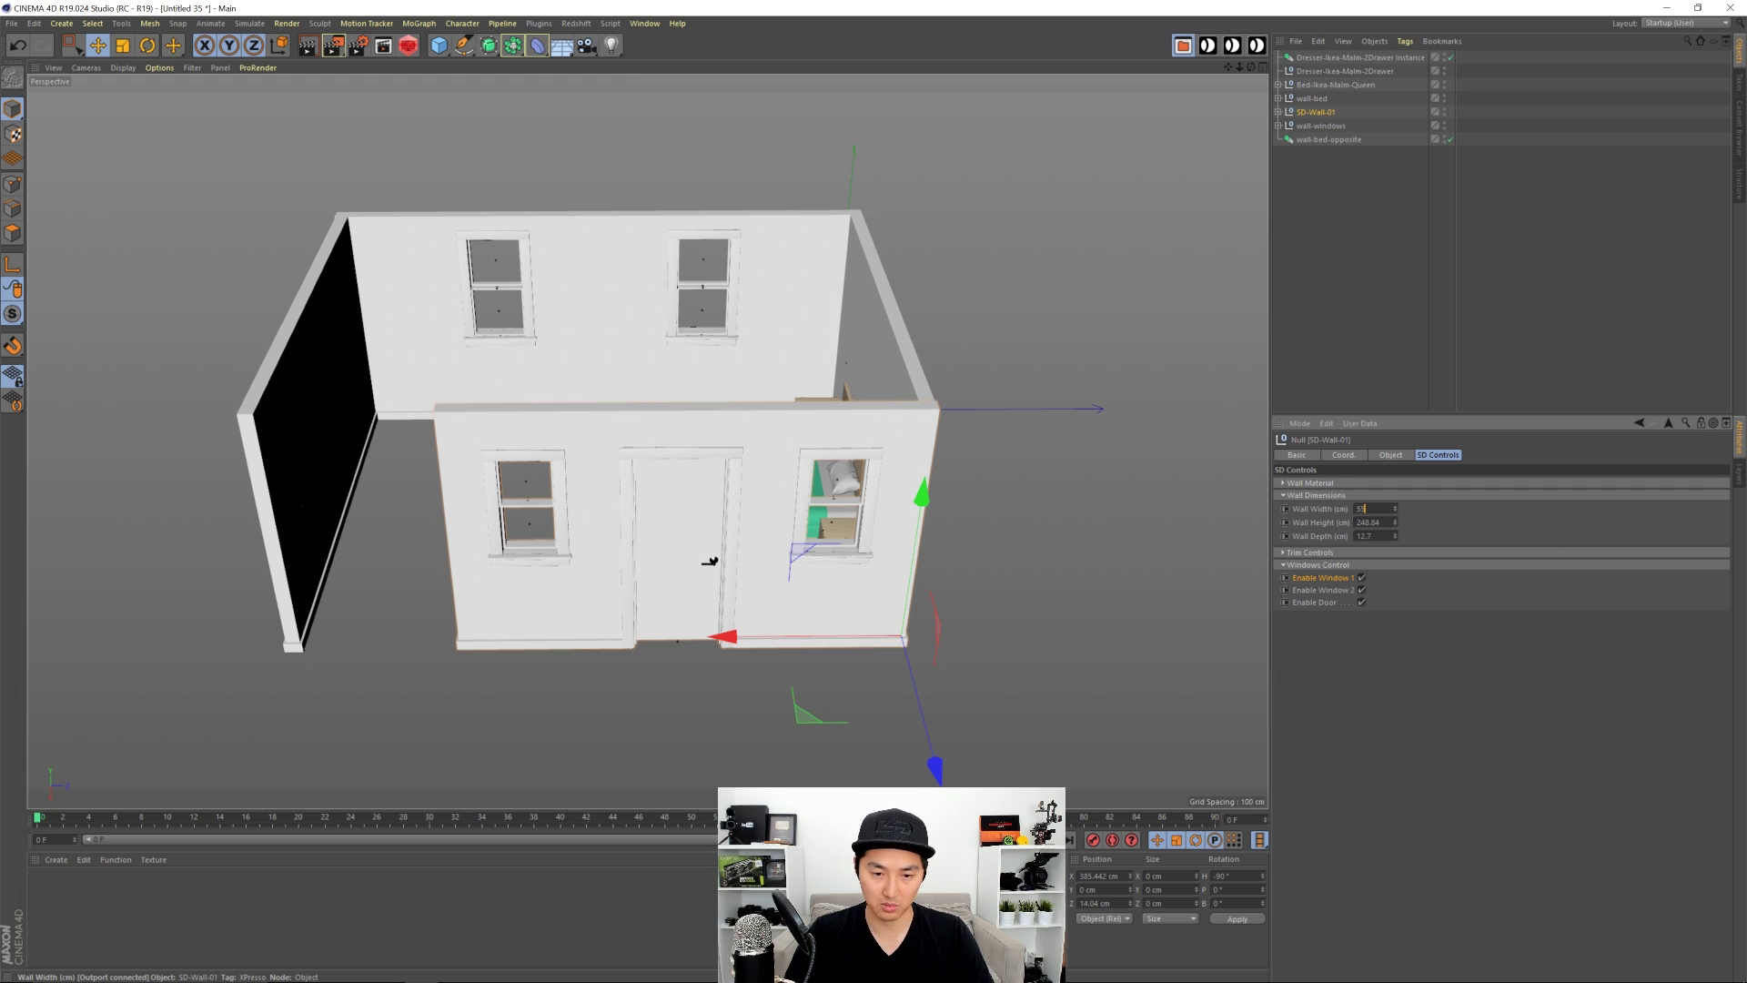
text(0)
key(Return)
click(1362, 233)
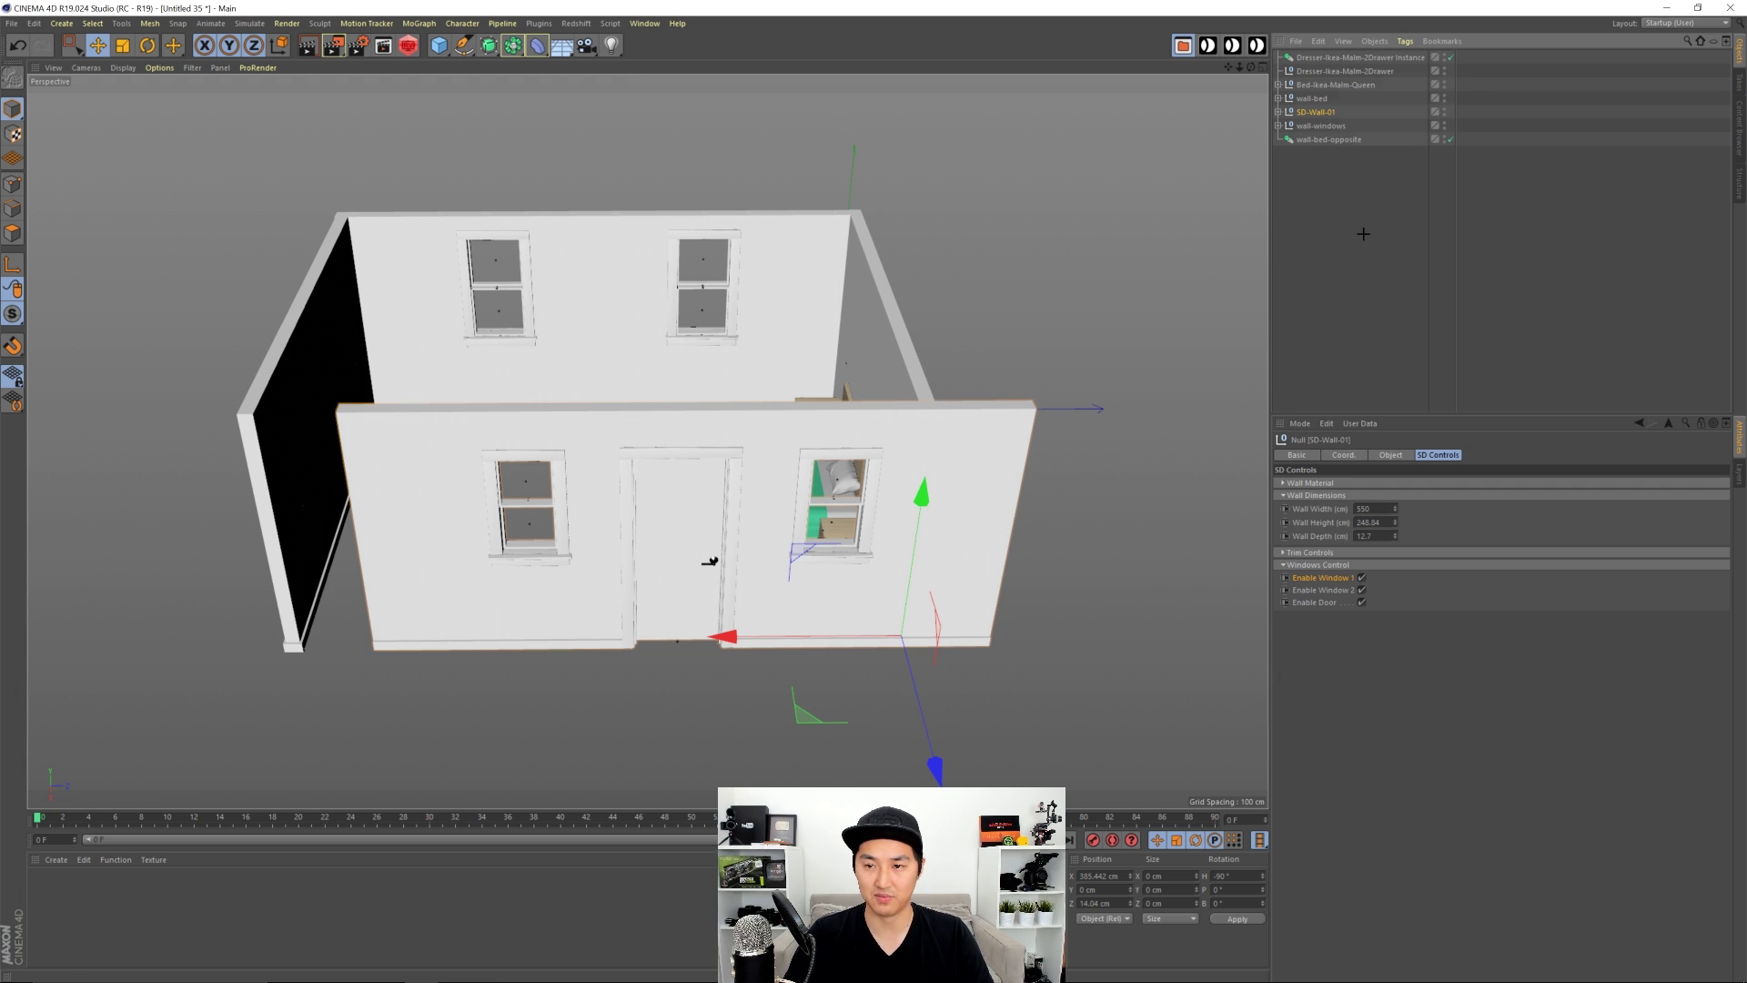
click(1315, 112)
double_click(1315, 112)
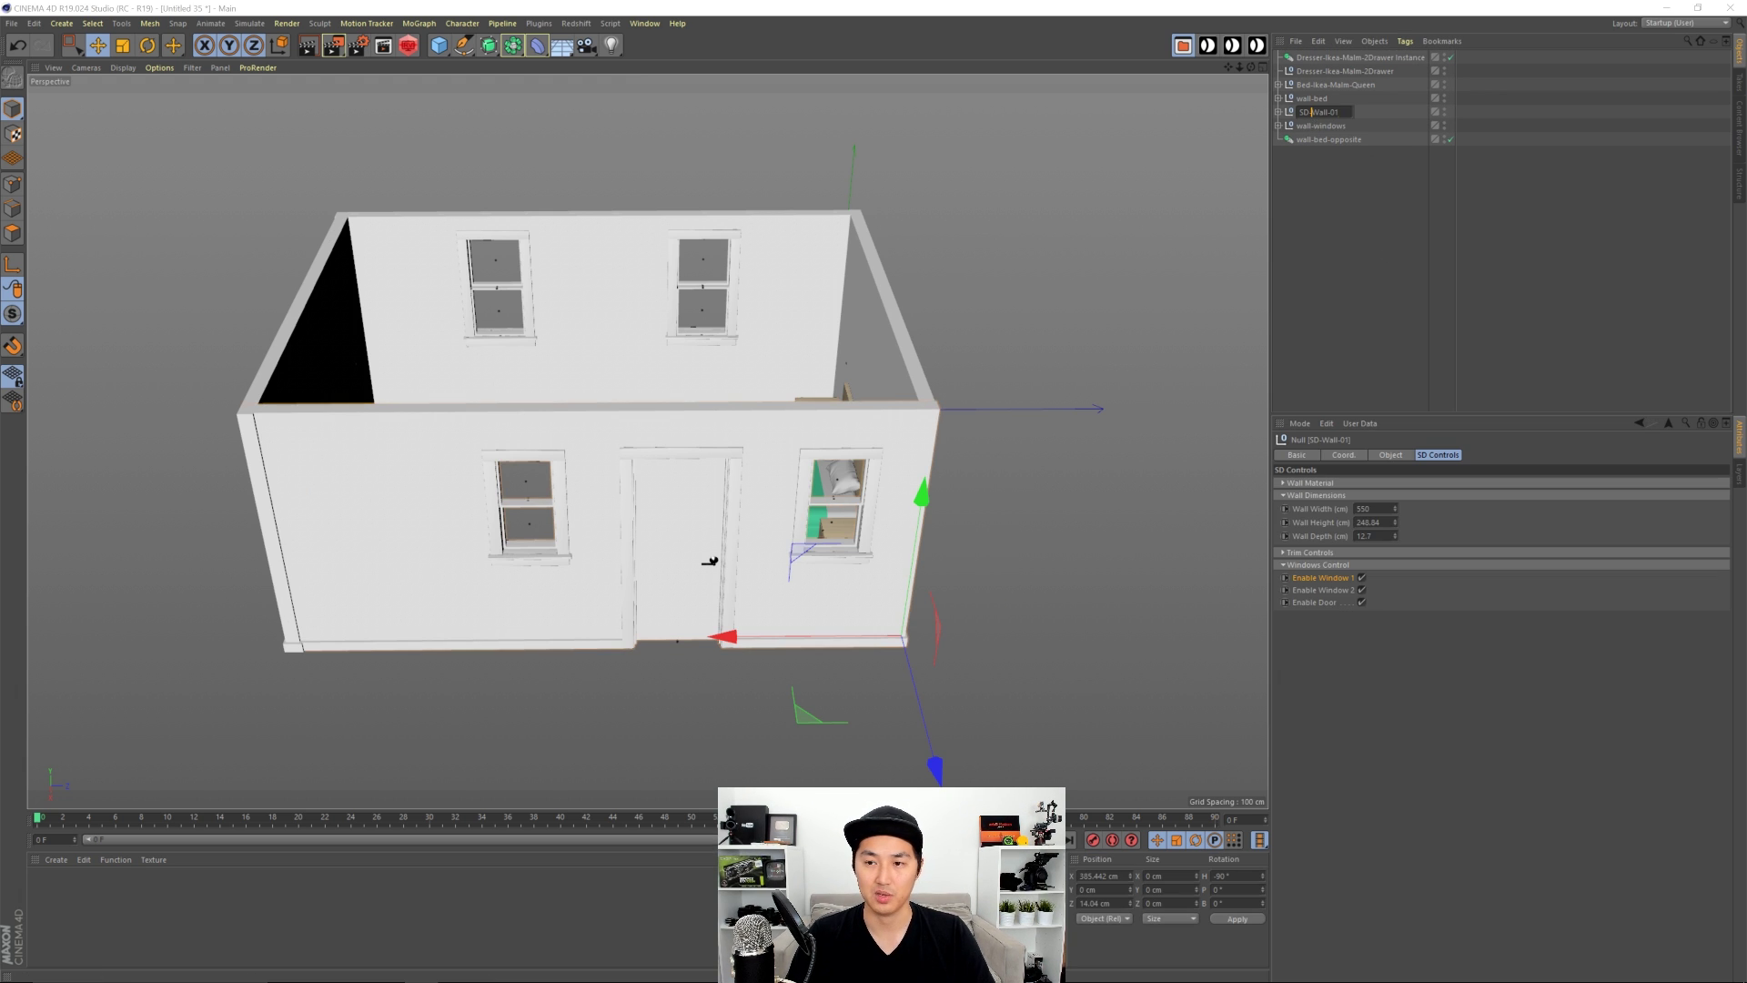
Step: Rename SD-Wall-01 to 'wall-door' and select it
text(wall-do)
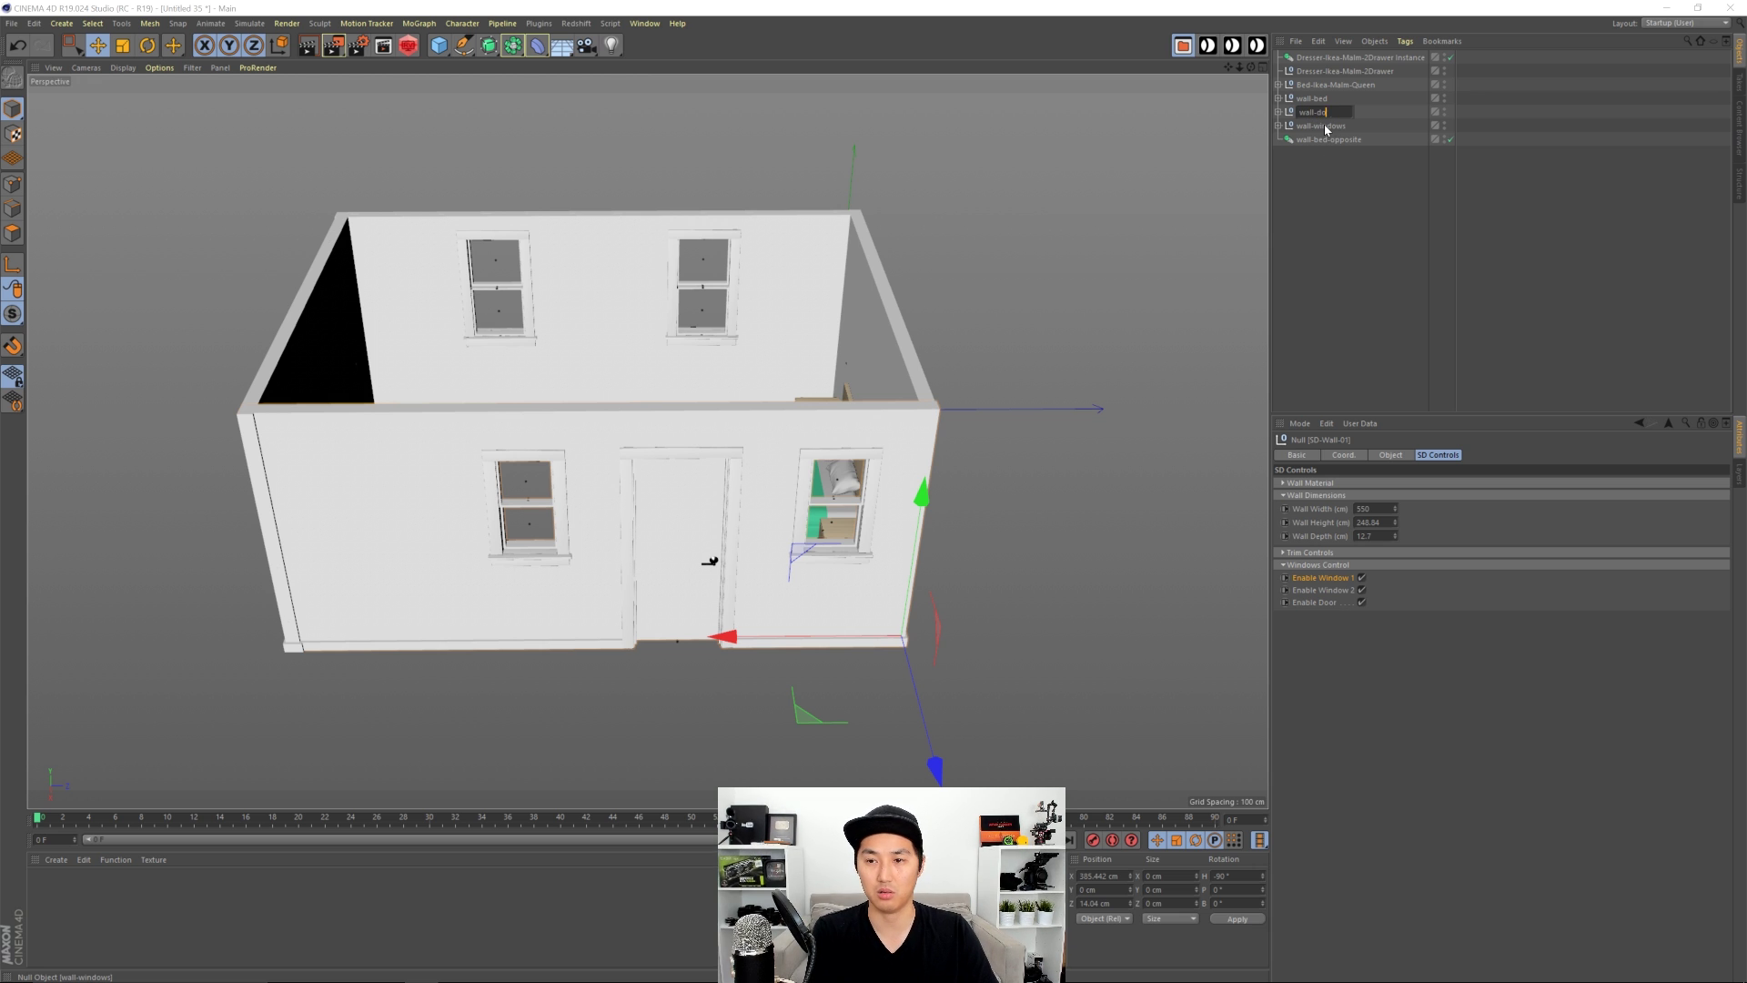
text(or)
key(Return)
click(1293, 178)
click(1320, 99)
click(1306, 115)
click(1326, 129)
click(1324, 159)
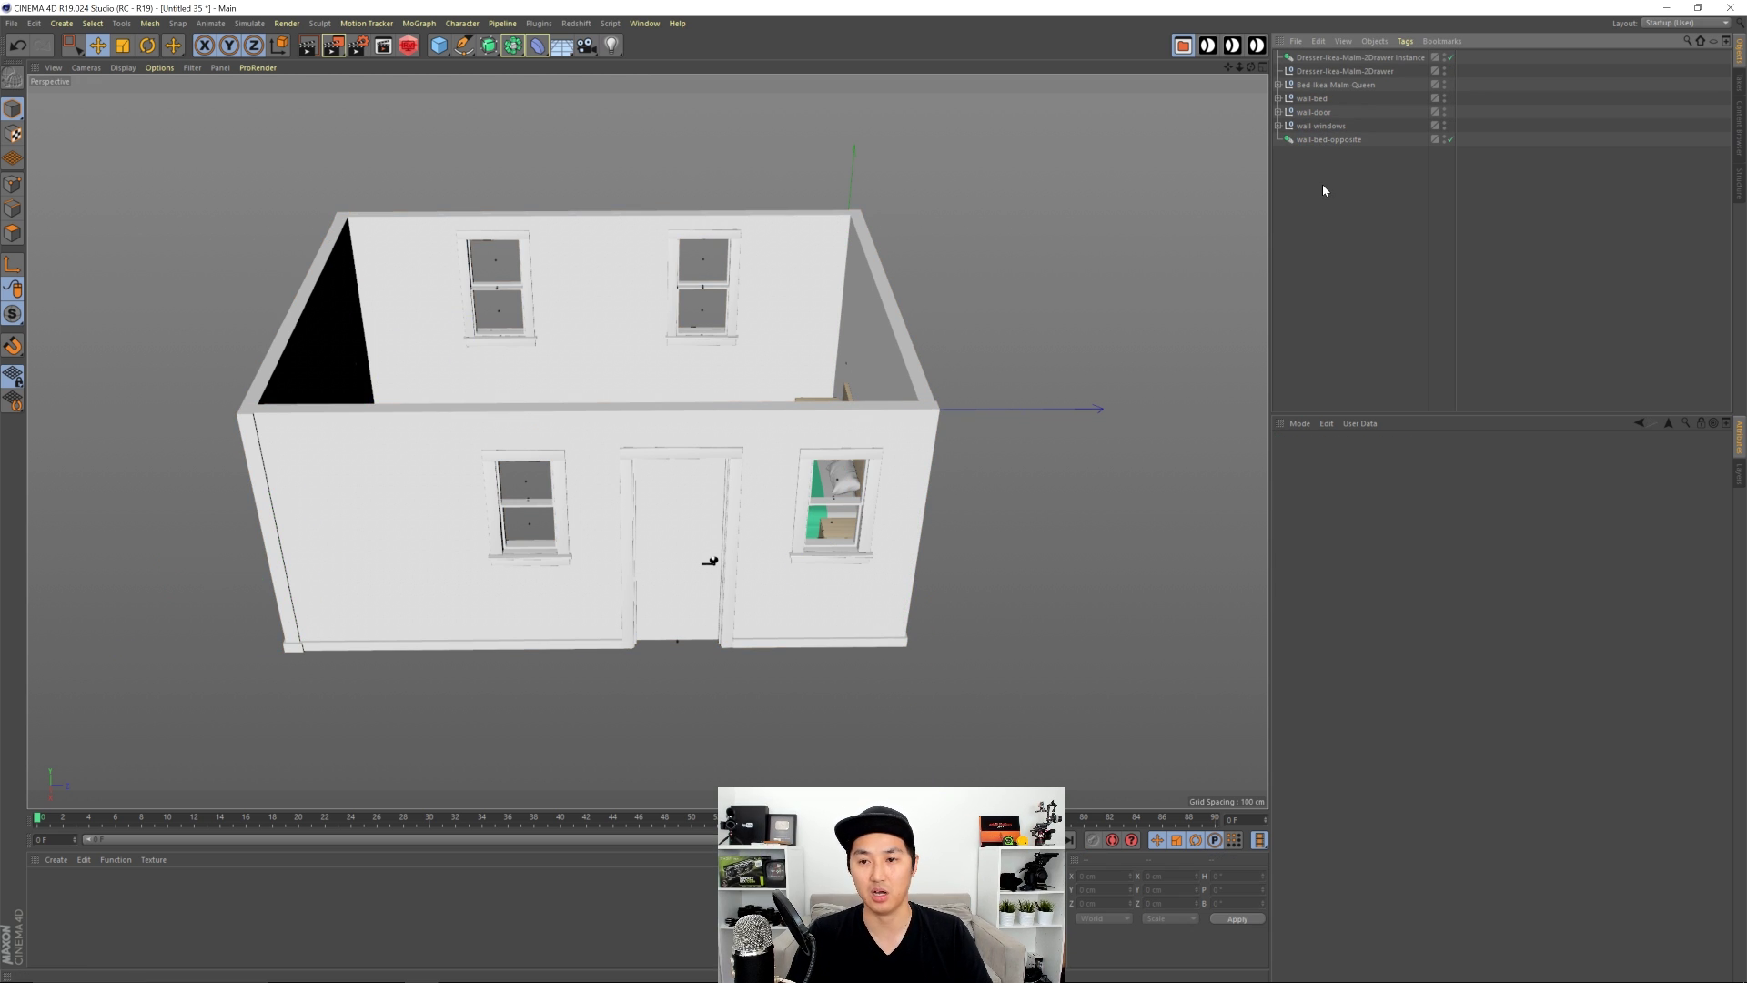
click(1319, 126)
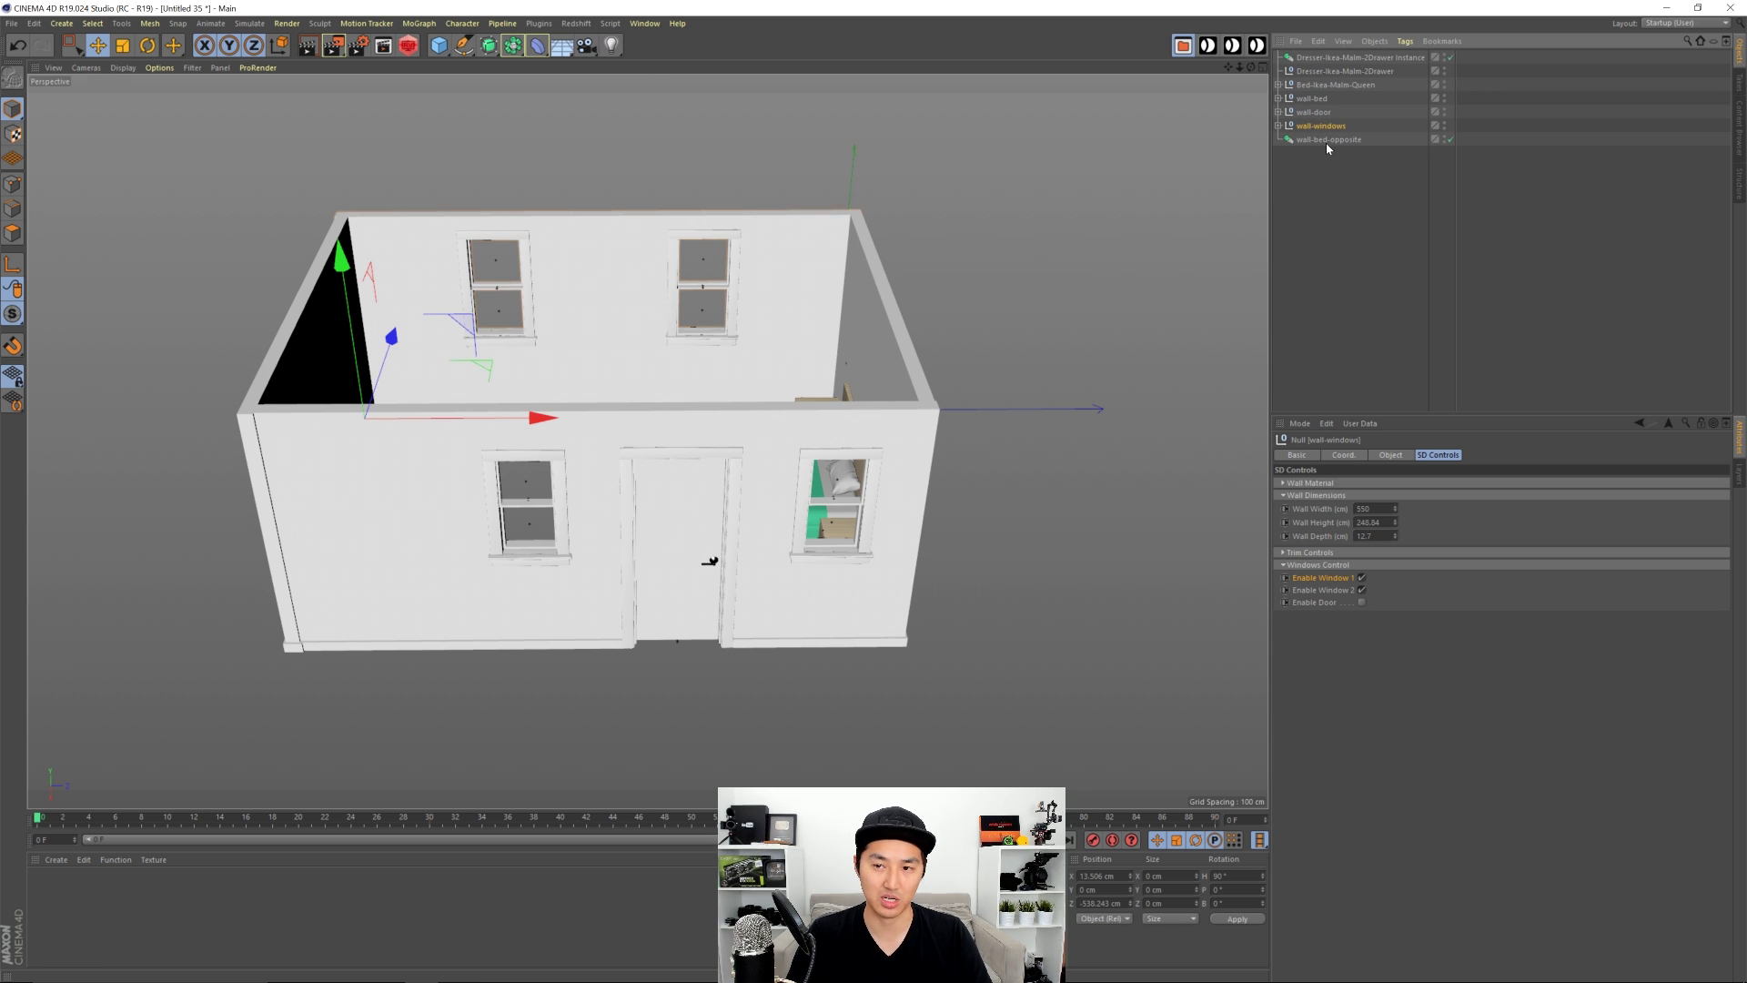
click(1317, 111)
Step: Nudge wall-door slightly along Z so it sits flush with the side walls
alt+drag(710, 482, 883, 527)
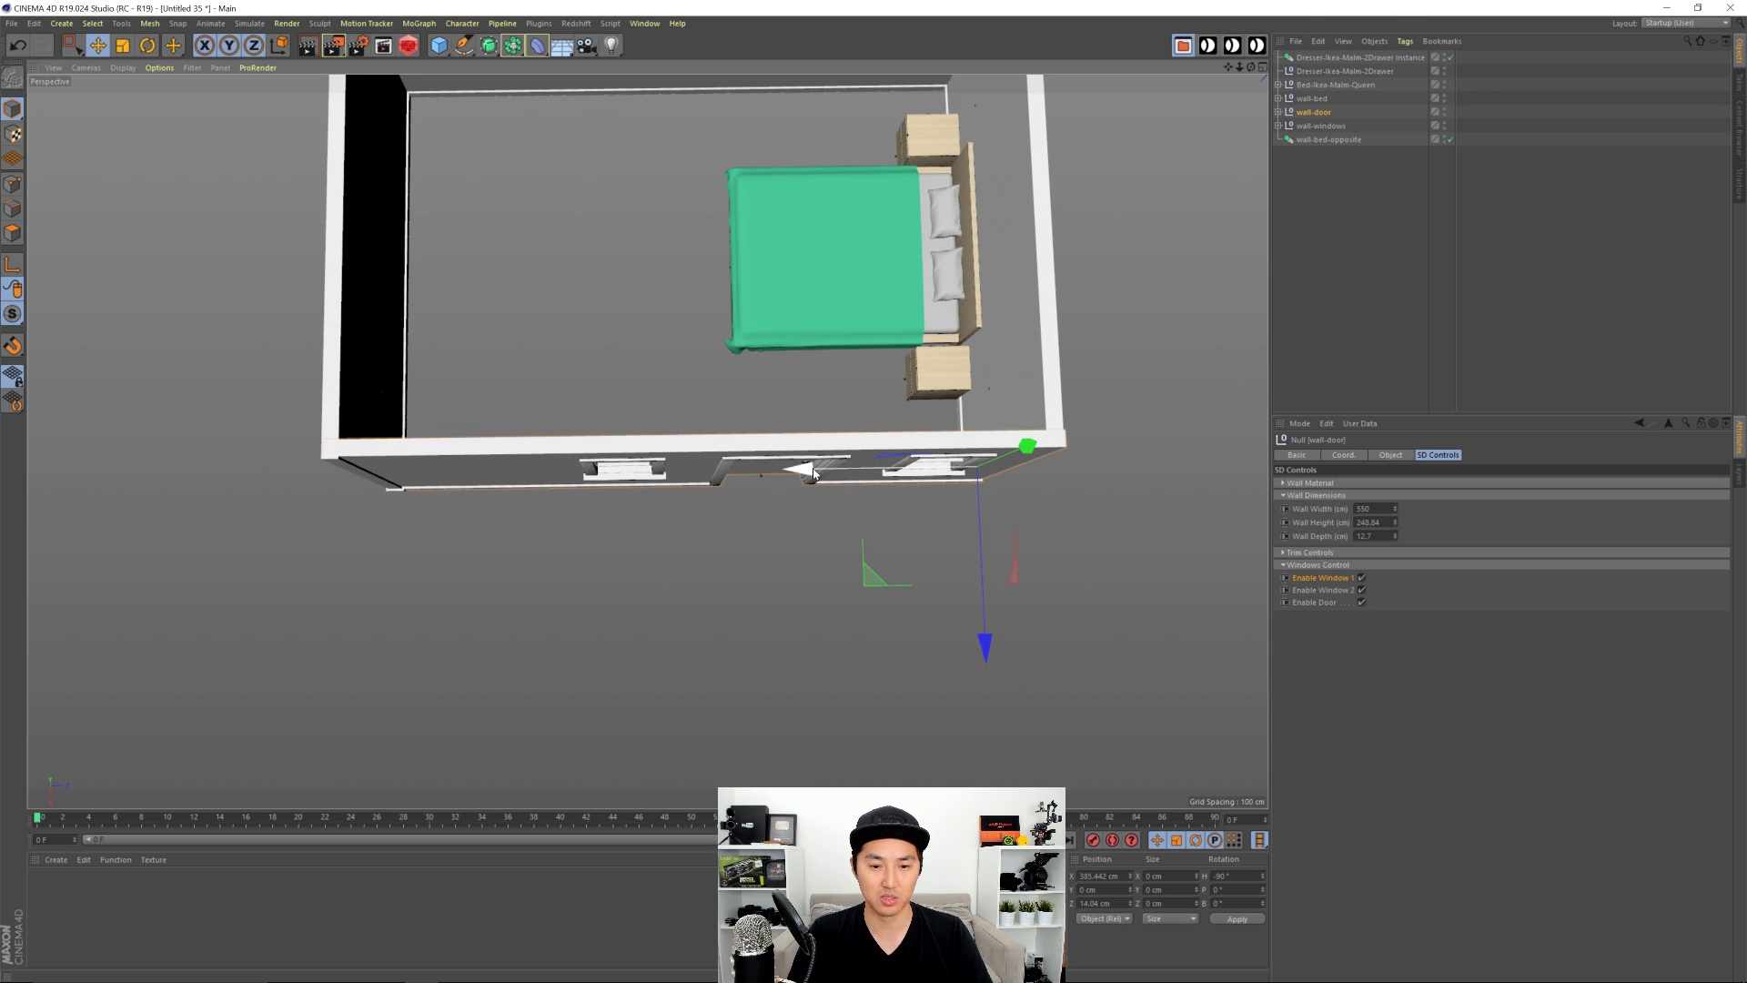
drag(982, 643, 982, 645)
alt+drag(988, 492, 866, 527)
alt+middle_drag(865, 526, 905, 528)
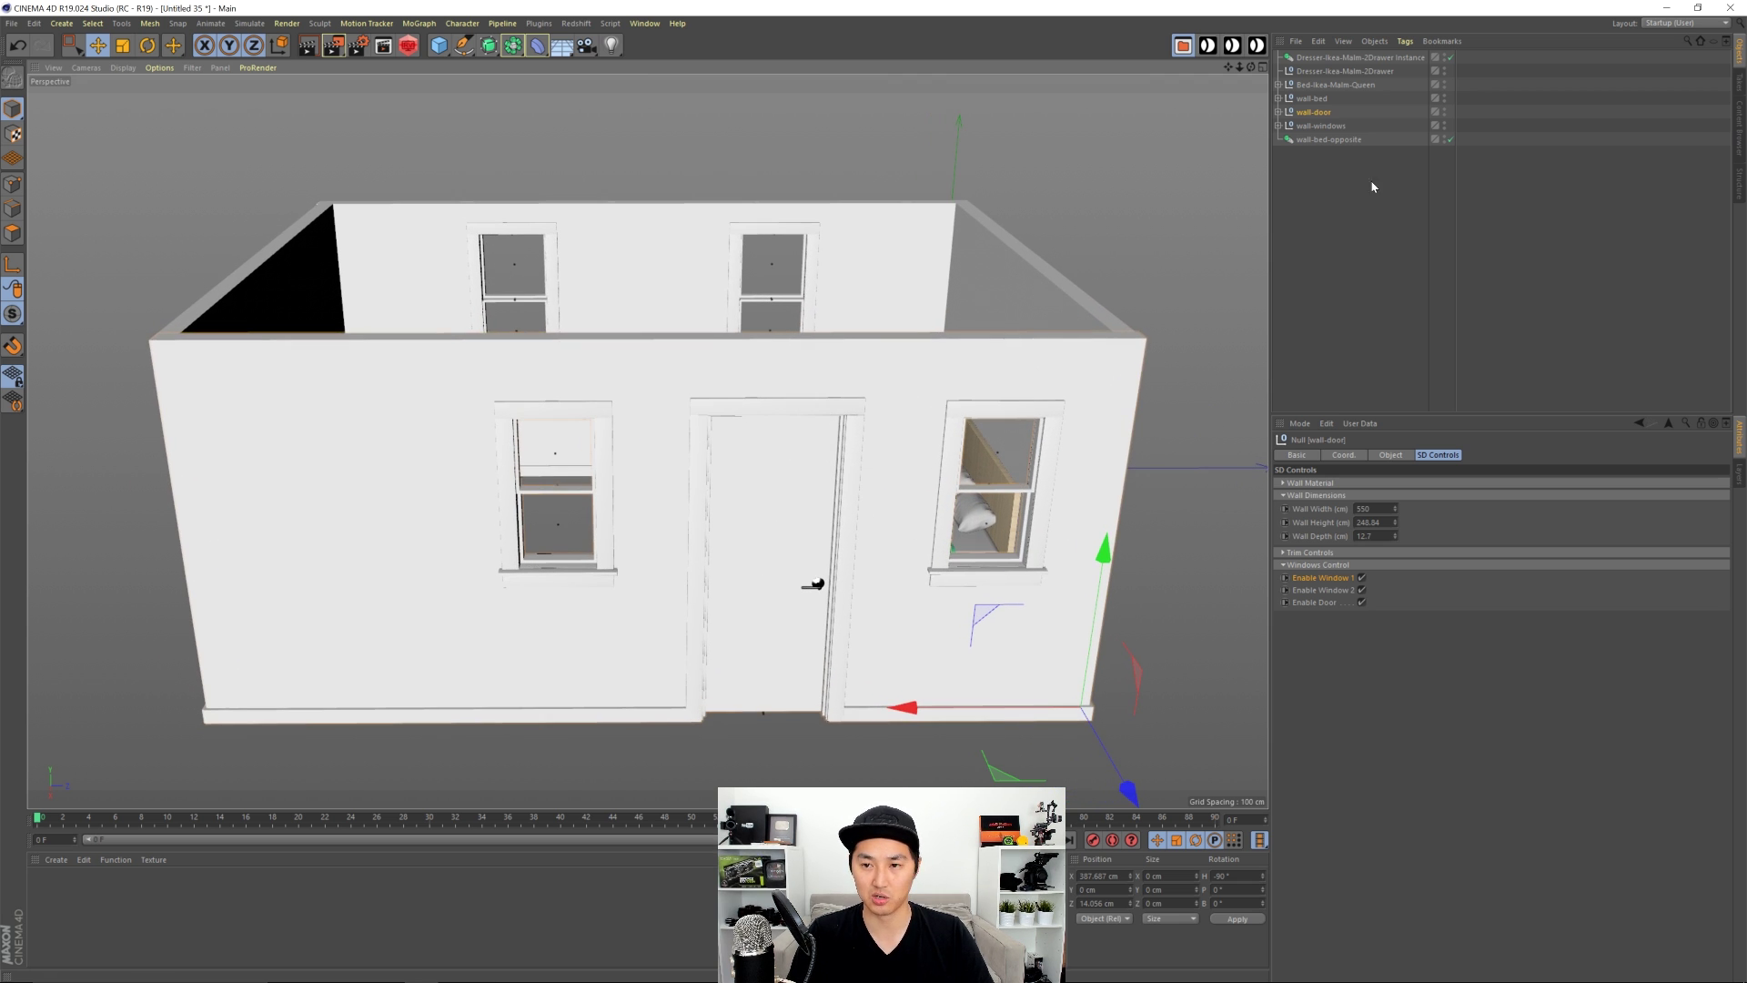
Step: Disable Window 1 and Window 2 on wall-door, leaving only the door, and select door-1
click(1363, 579)
click(1363, 589)
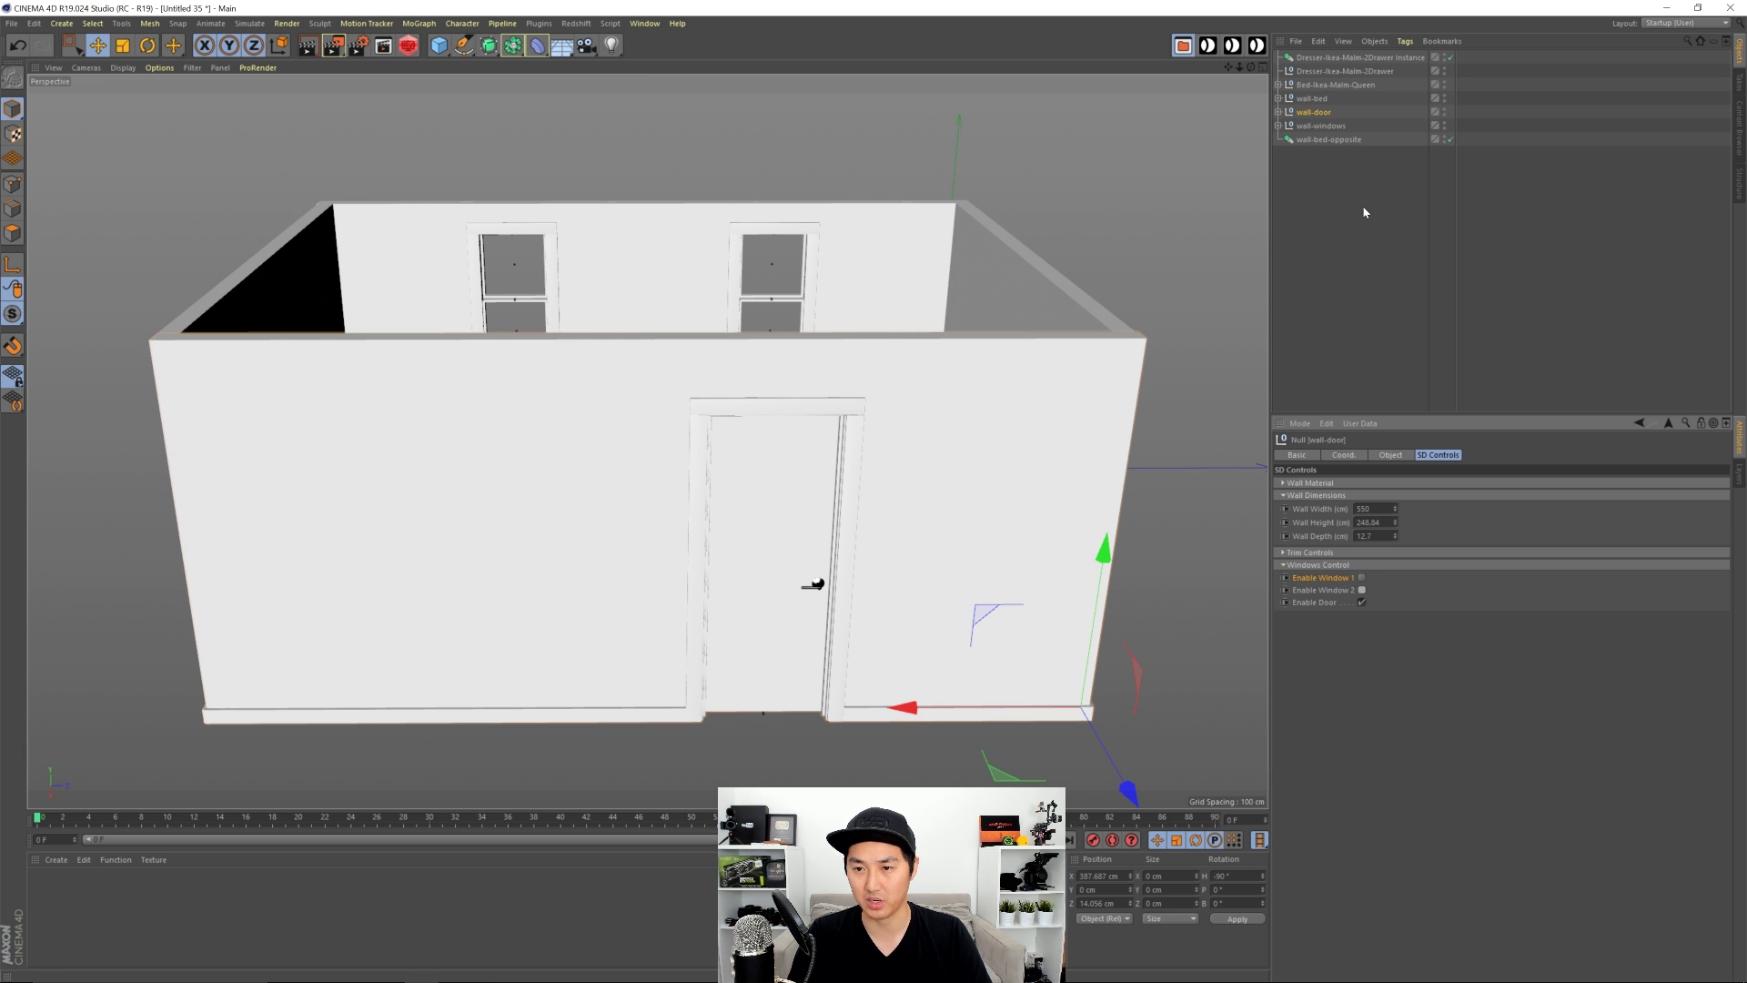
click(1279, 112)
click(1315, 126)
alt+drag(1167, 264, 947, 499)
Step: Swing door-1 open with the Door Open slider and slide it farther along the wall
scroll(849, 450, up, 3)
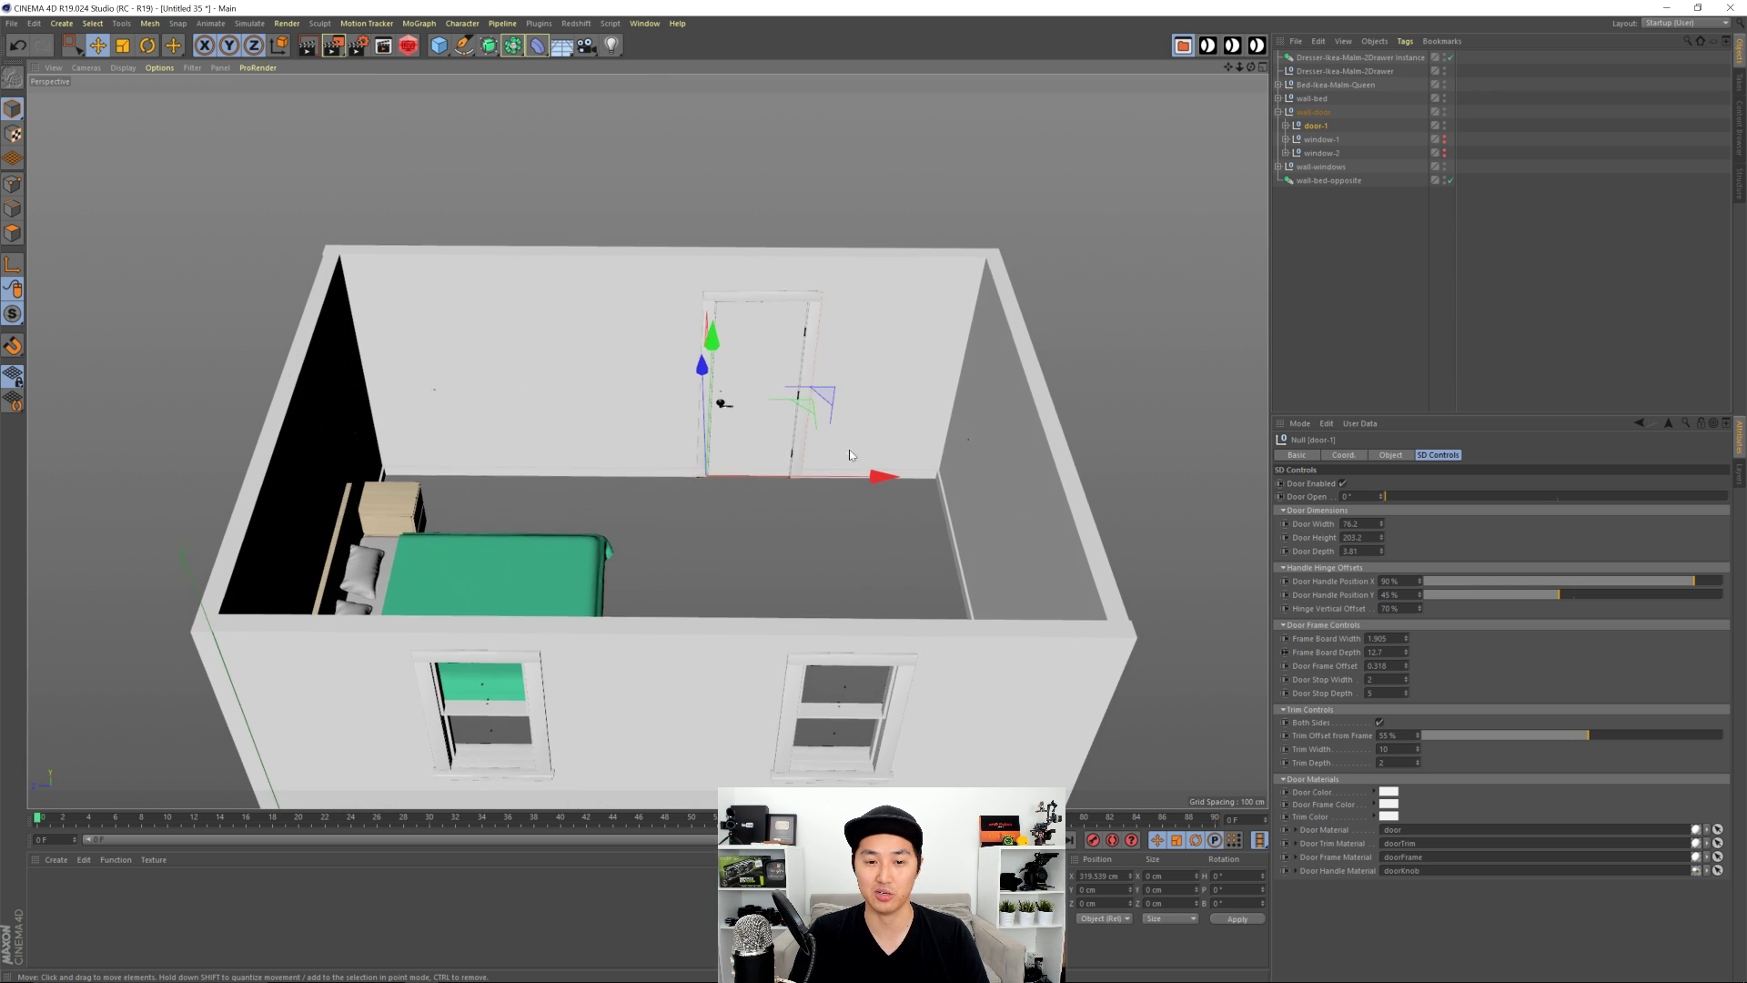
alt+middle_drag(862, 436, 888, 412)
drag(1386, 496, 1711, 487)
mouse_move(919, 466)
mouse_down()
mouse_move(963, 466)
mouse_move(944, 473)
mouse_up()
Step: Inspect the door hinge up close, then shift door-1 another 14 cm to about 353 cm
mouse_move(912, 379)
alt+mouse_down()
mouse_move(927, 408)
mouse_move(890, 353)
mouse_move(943, 412)
mouse_move(919, 387)
alt+mouse_up()
alt+right_drag(831, 317, 967, 336)
alt+drag(850, 367, 878, 295)
alt+right_drag(878, 294, 987, 301)
alt+drag(855, 353, 913, 341)
alt+right_drag(830, 339, 953, 399)
alt+drag(847, 351, 948, 370)
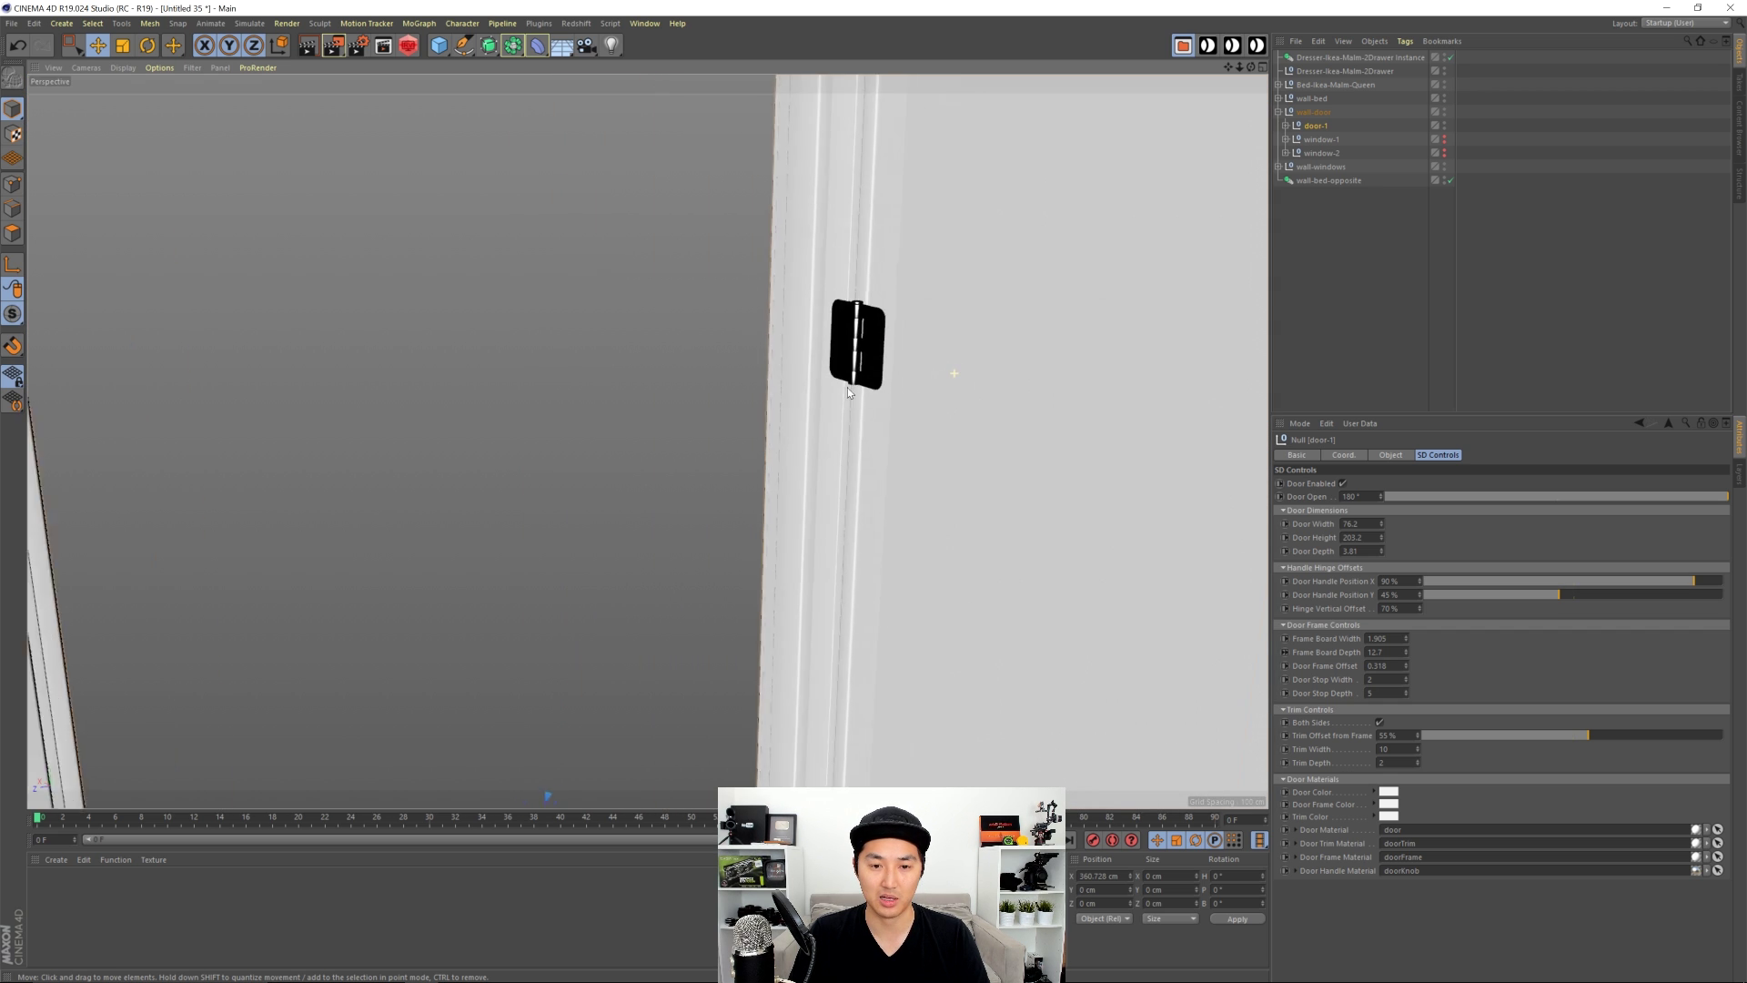
alt+right_drag(948, 370, 894, 445)
alt+middle_drag(894, 445, 845, 362)
alt+right_drag(895, 405, 769, 415)
alt+drag(881, 384, 801, 435)
alt+middle_drag(863, 442, 924, 387)
alt+drag(925, 393, 669, 399)
click(1308, 318)
scroll(961, 369, down, 5)
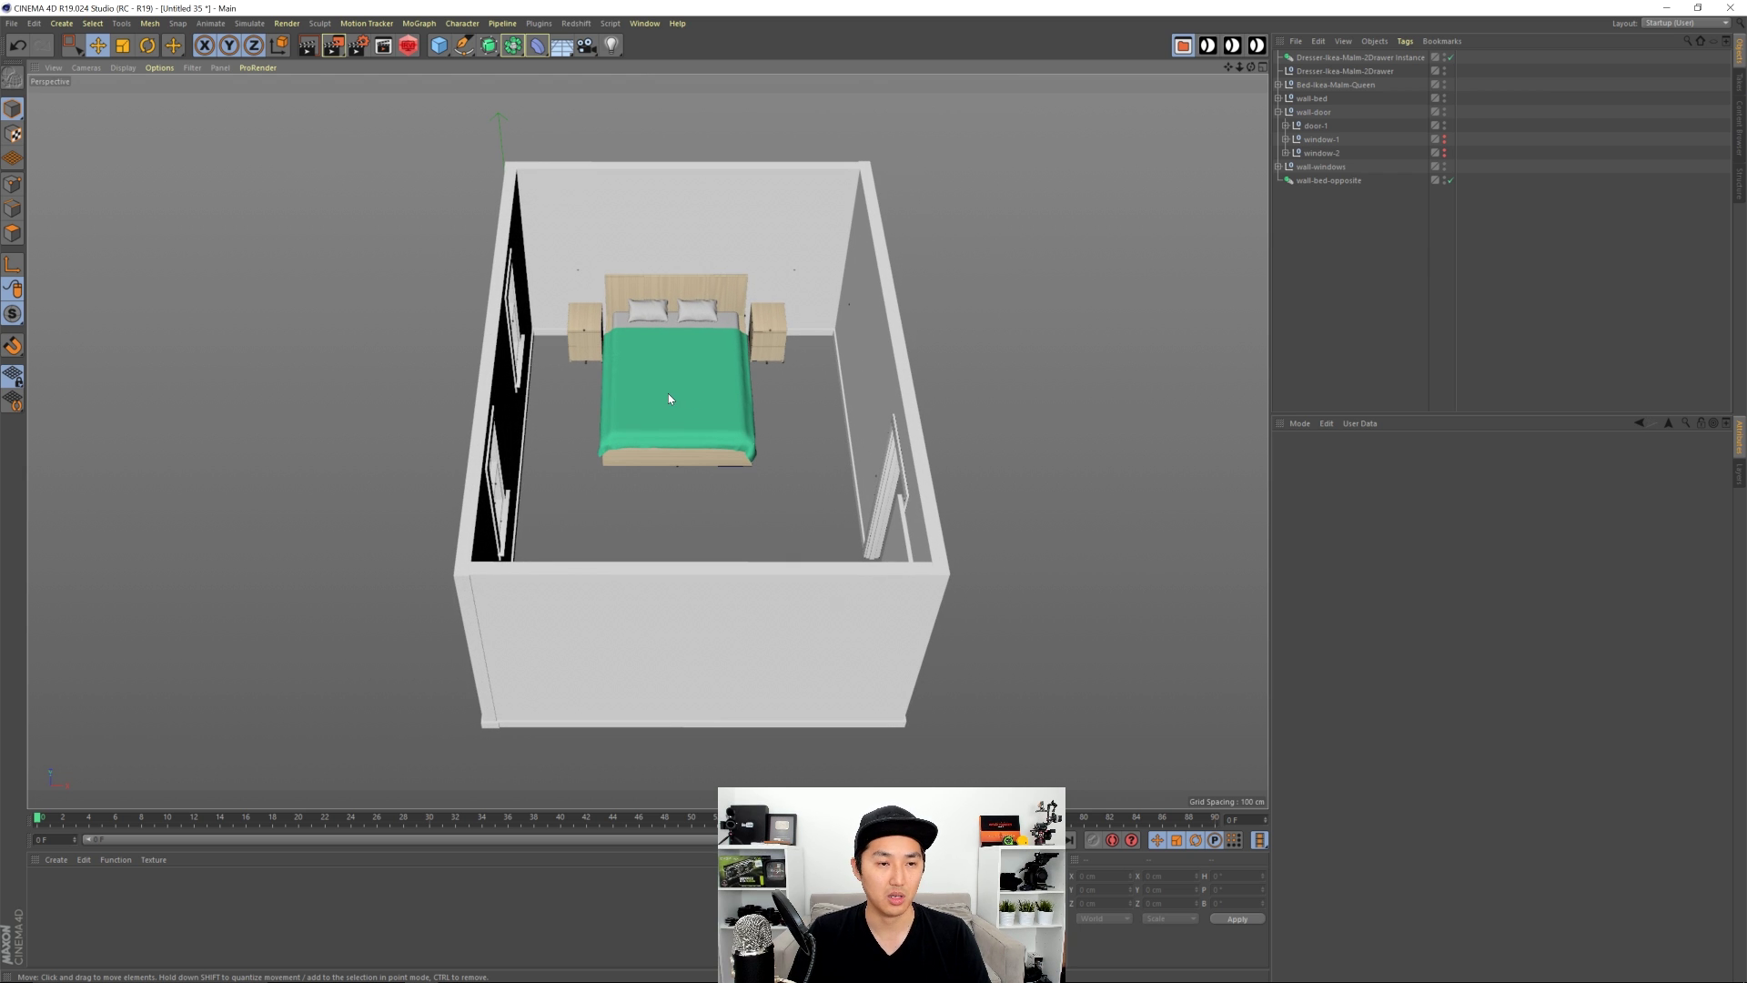
Step: Create a plane and position it under the room in the Top view
drag(440, 48, 565, 93)
middle_click(701, 264)
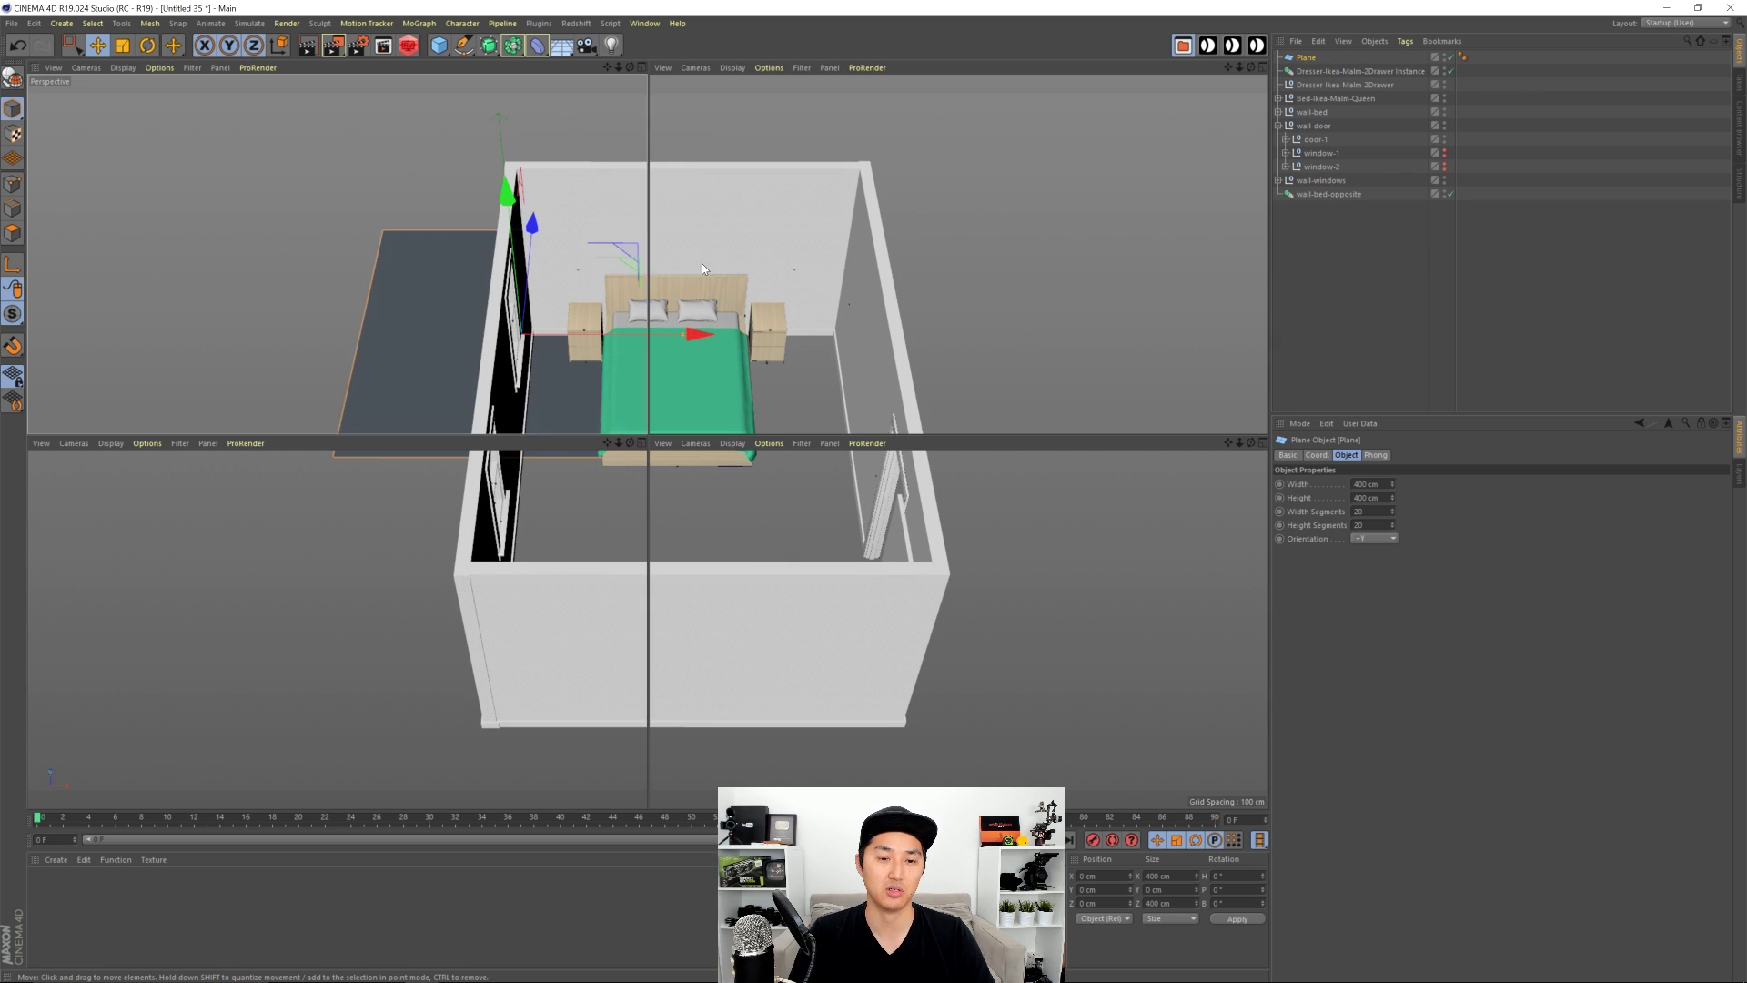
middle_click(862, 232)
scroll(835, 275, down, 5)
alt+middle_drag(838, 292, 737, 343)
drag(765, 224, 825, 286)
Step: Stretch the plane to about 555 cm deep and 519.253 cm wide, aligned beneath the walls
drag(719, 294, 719, 224)
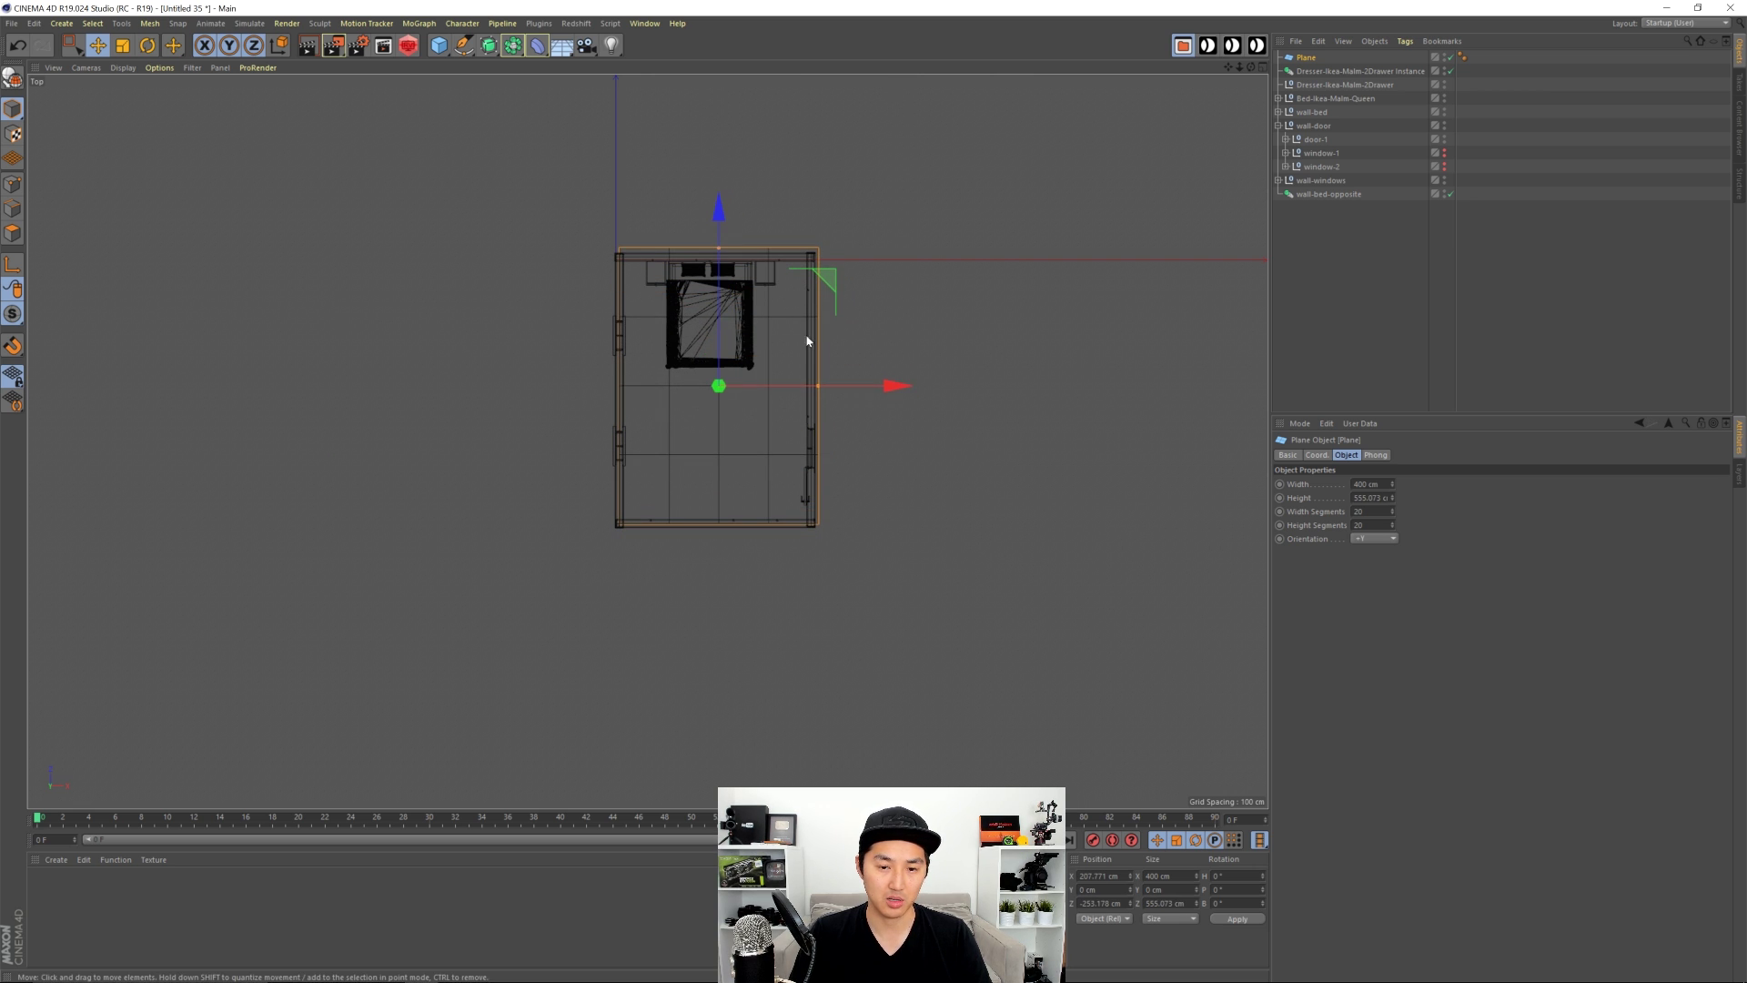
drag(822, 390, 915, 391)
drag(751, 216, 752, 222)
middle_click(777, 281)
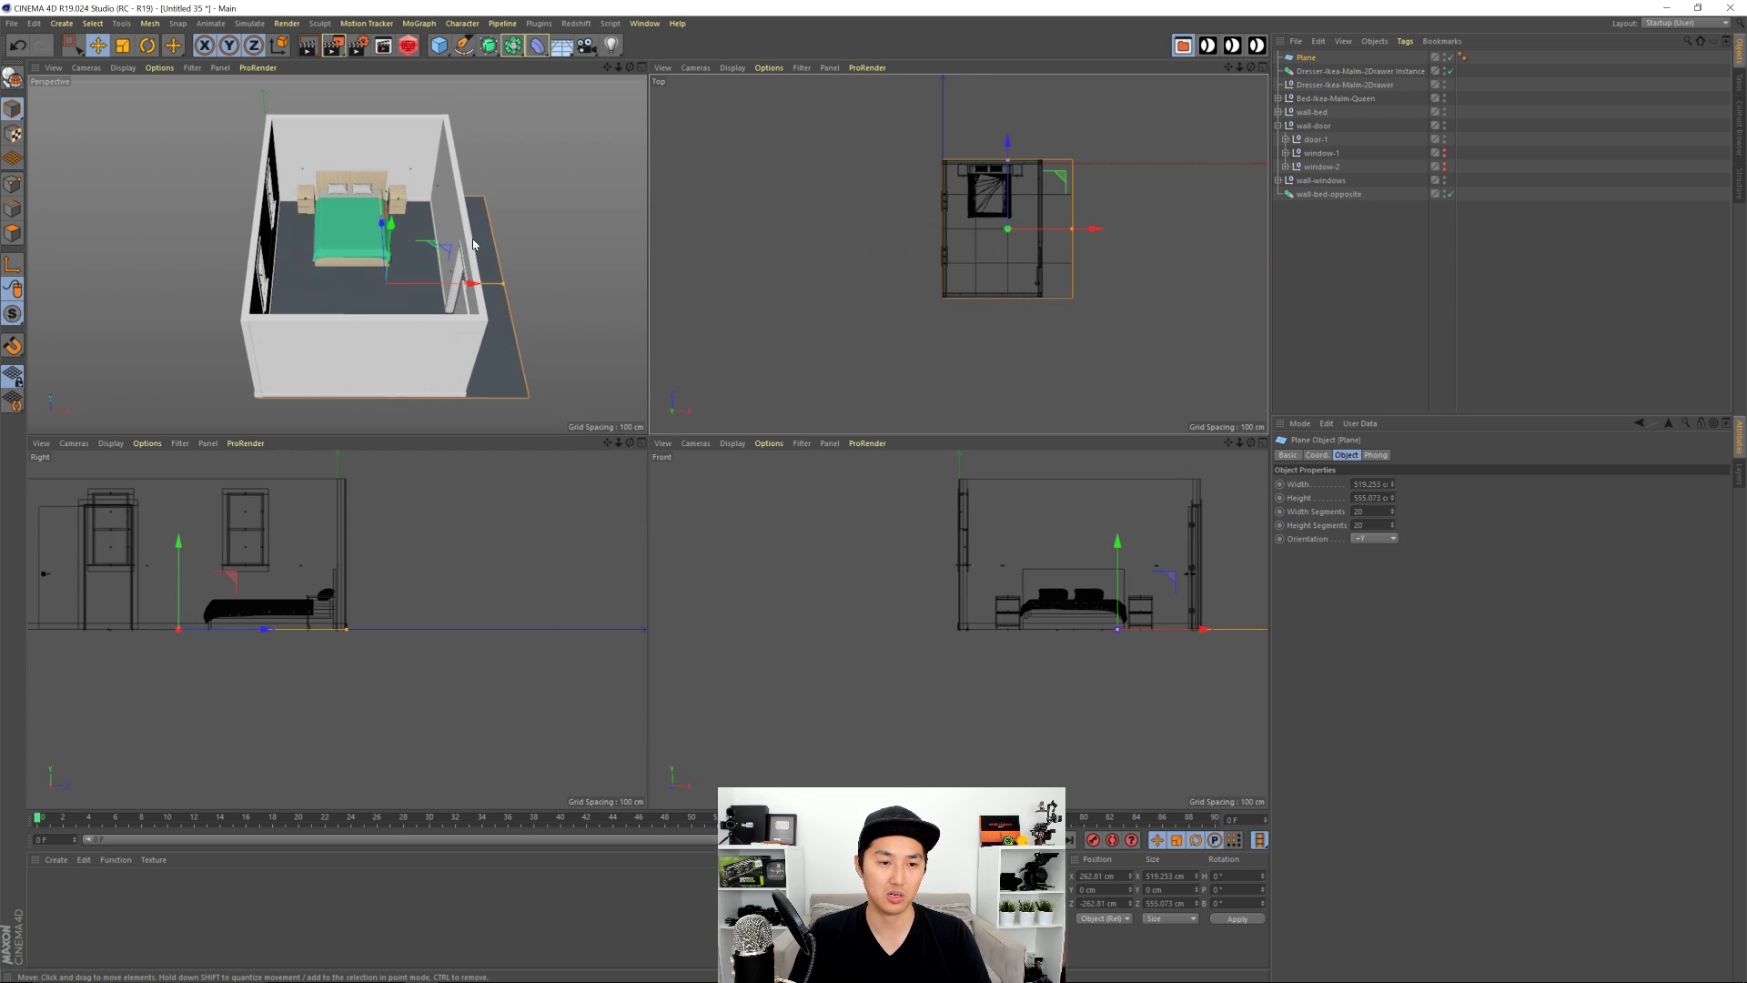
middle_click(474, 241)
alt+drag(682, 353, 864, 446)
double_click(1310, 57)
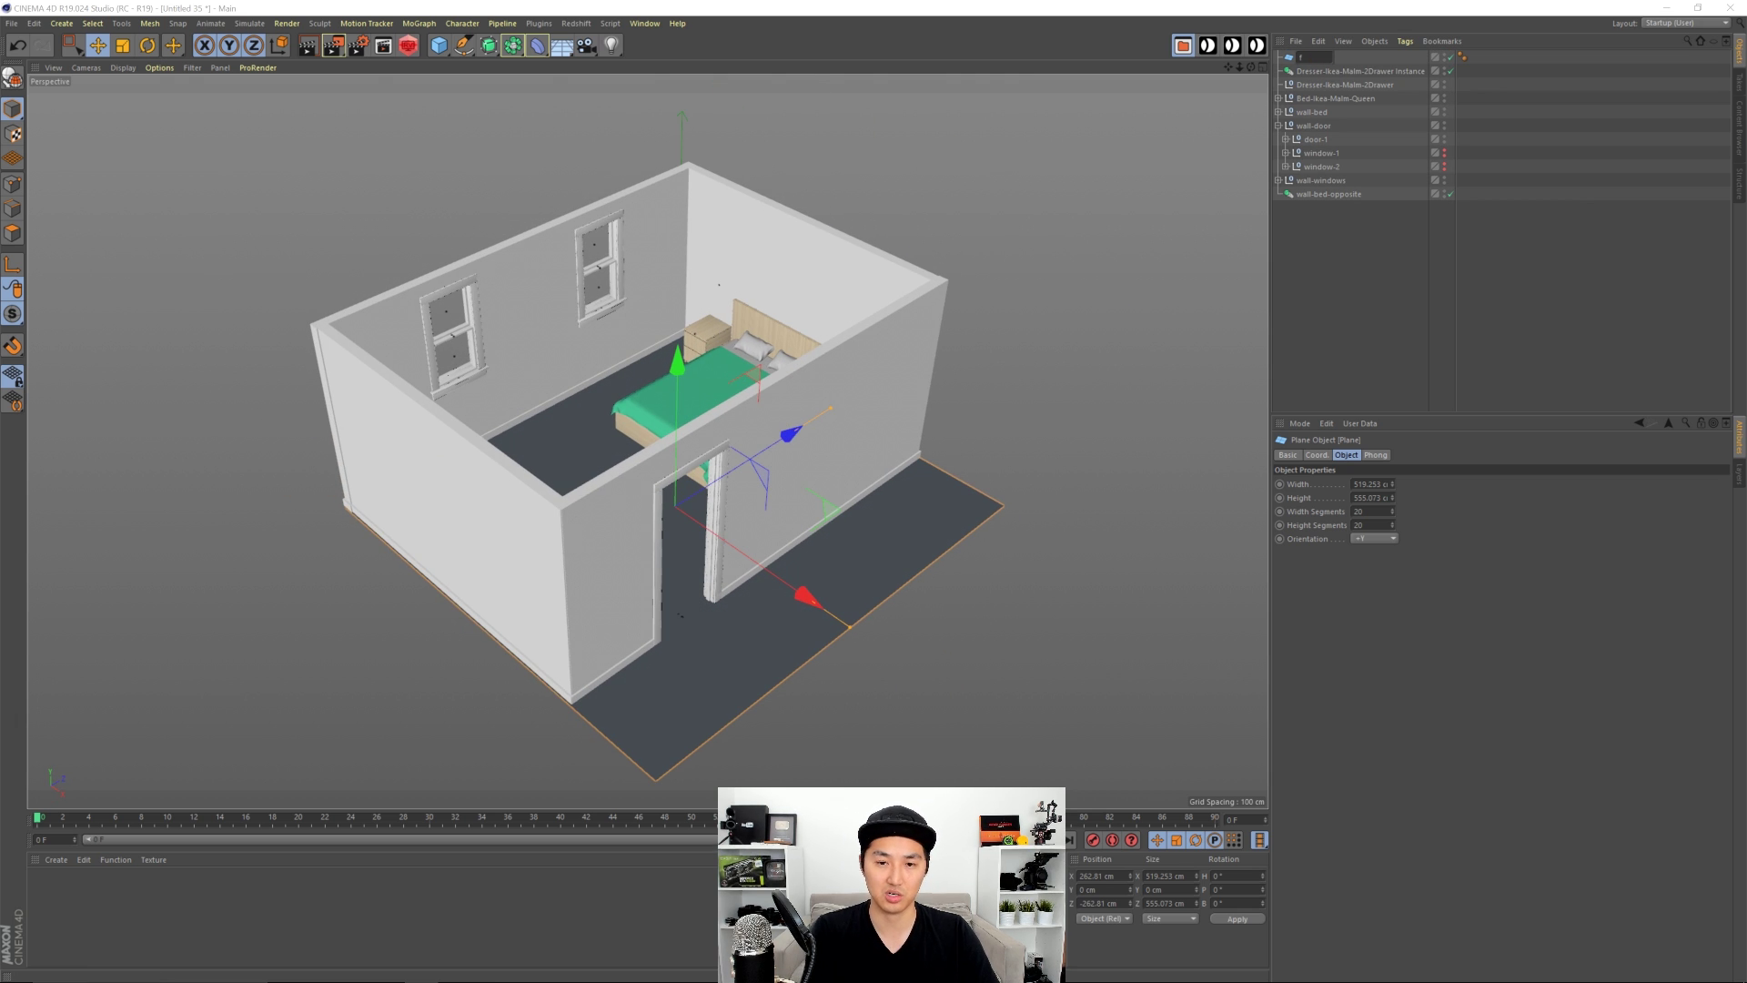
Step: Name the plane 'floor' and its raised copy atop the walls 'ceiling'
key(Return)
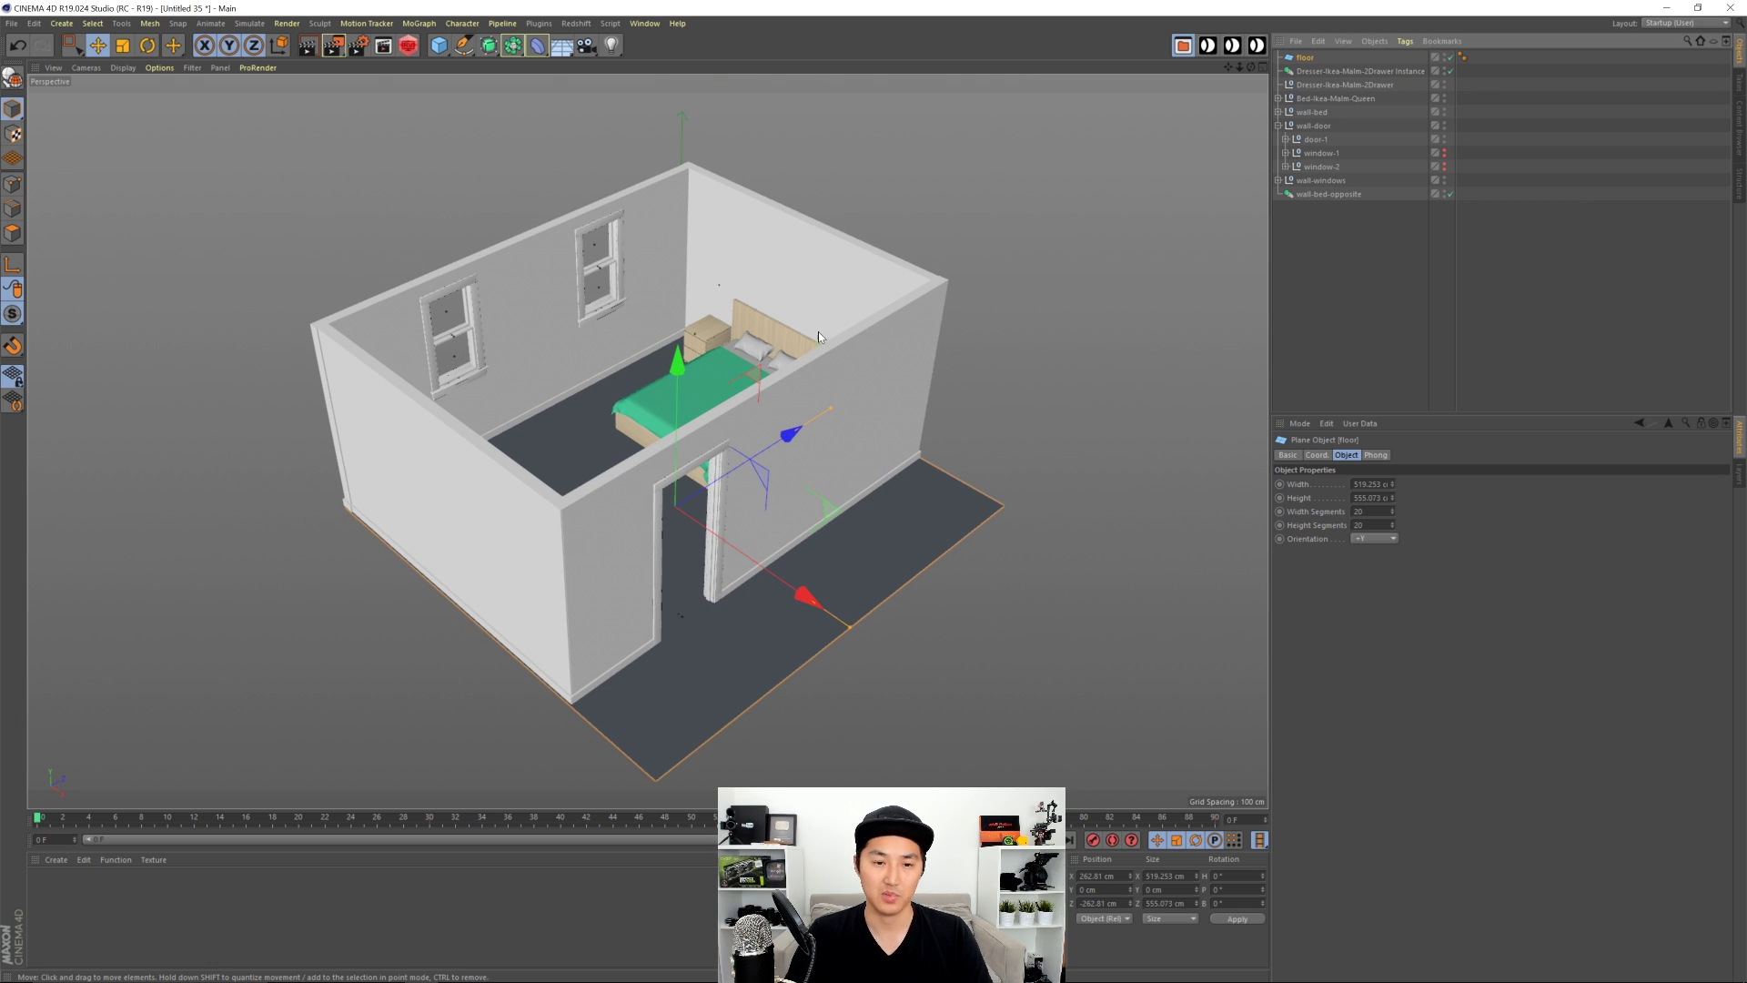
alt+drag(739, 411, 815, 206)
double_click(1307, 59)
text(ceiling)
key(Return)
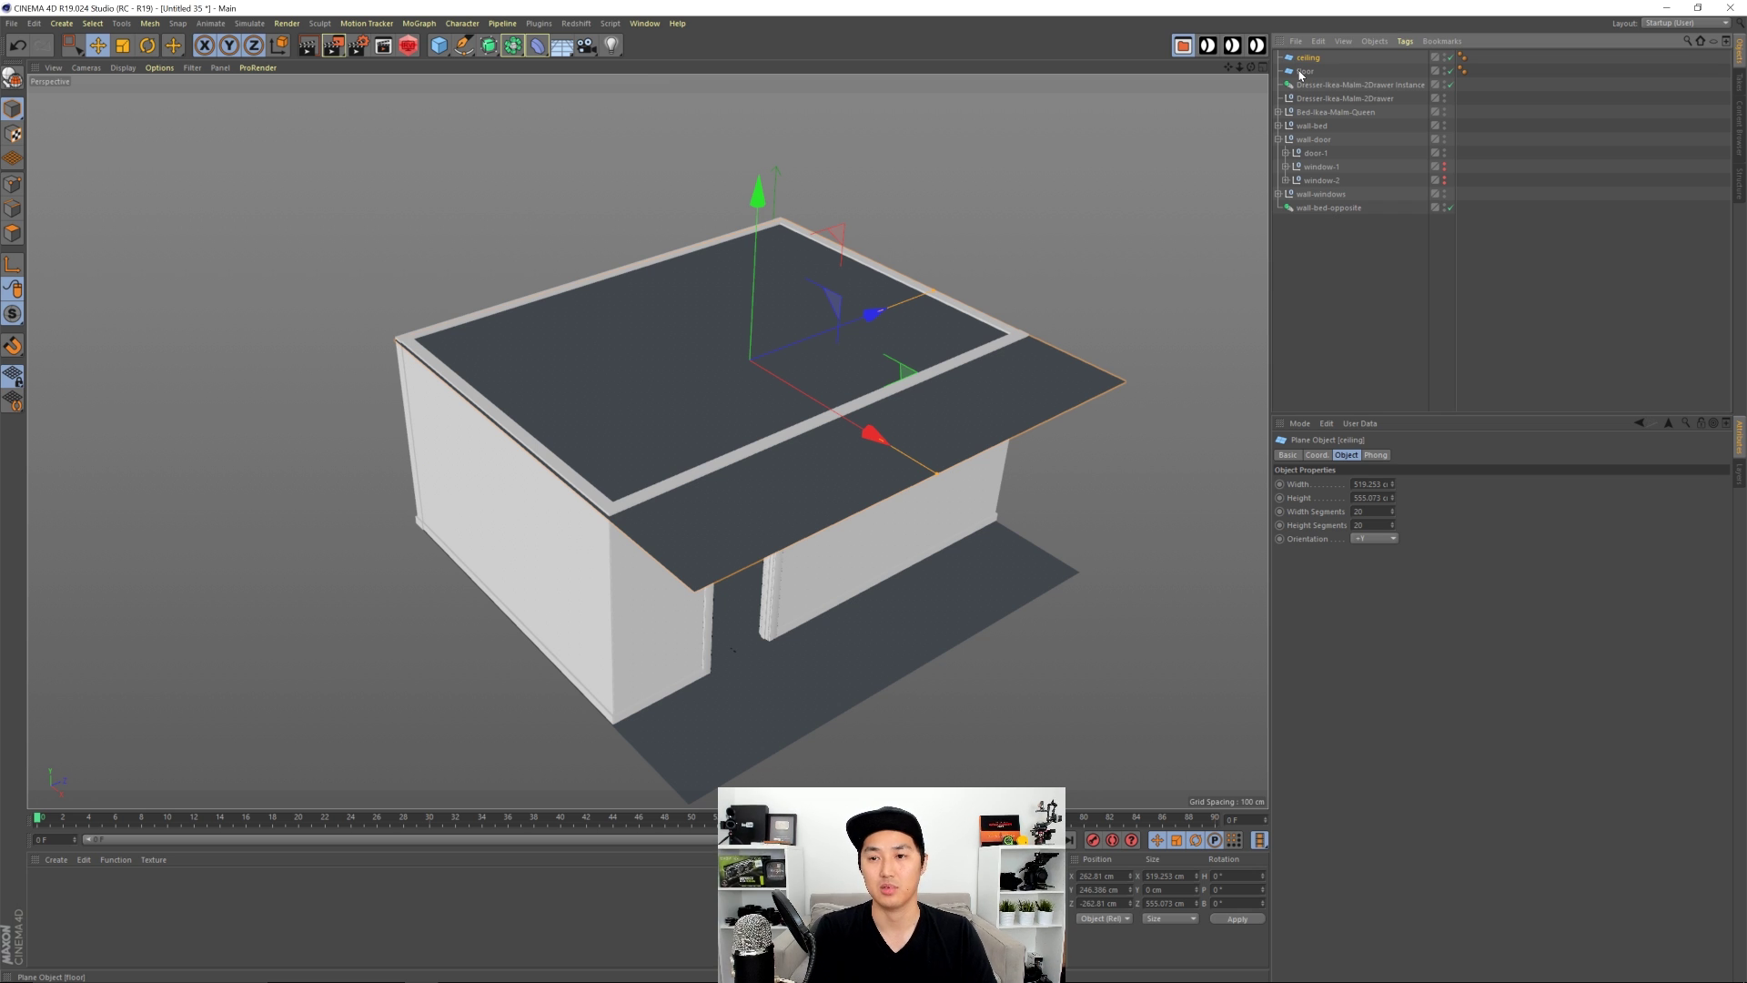
Step: Move ceiling and floor to the bottom of the Object Manager
click(1331, 280)
drag(1322, 76, 1305, 63)
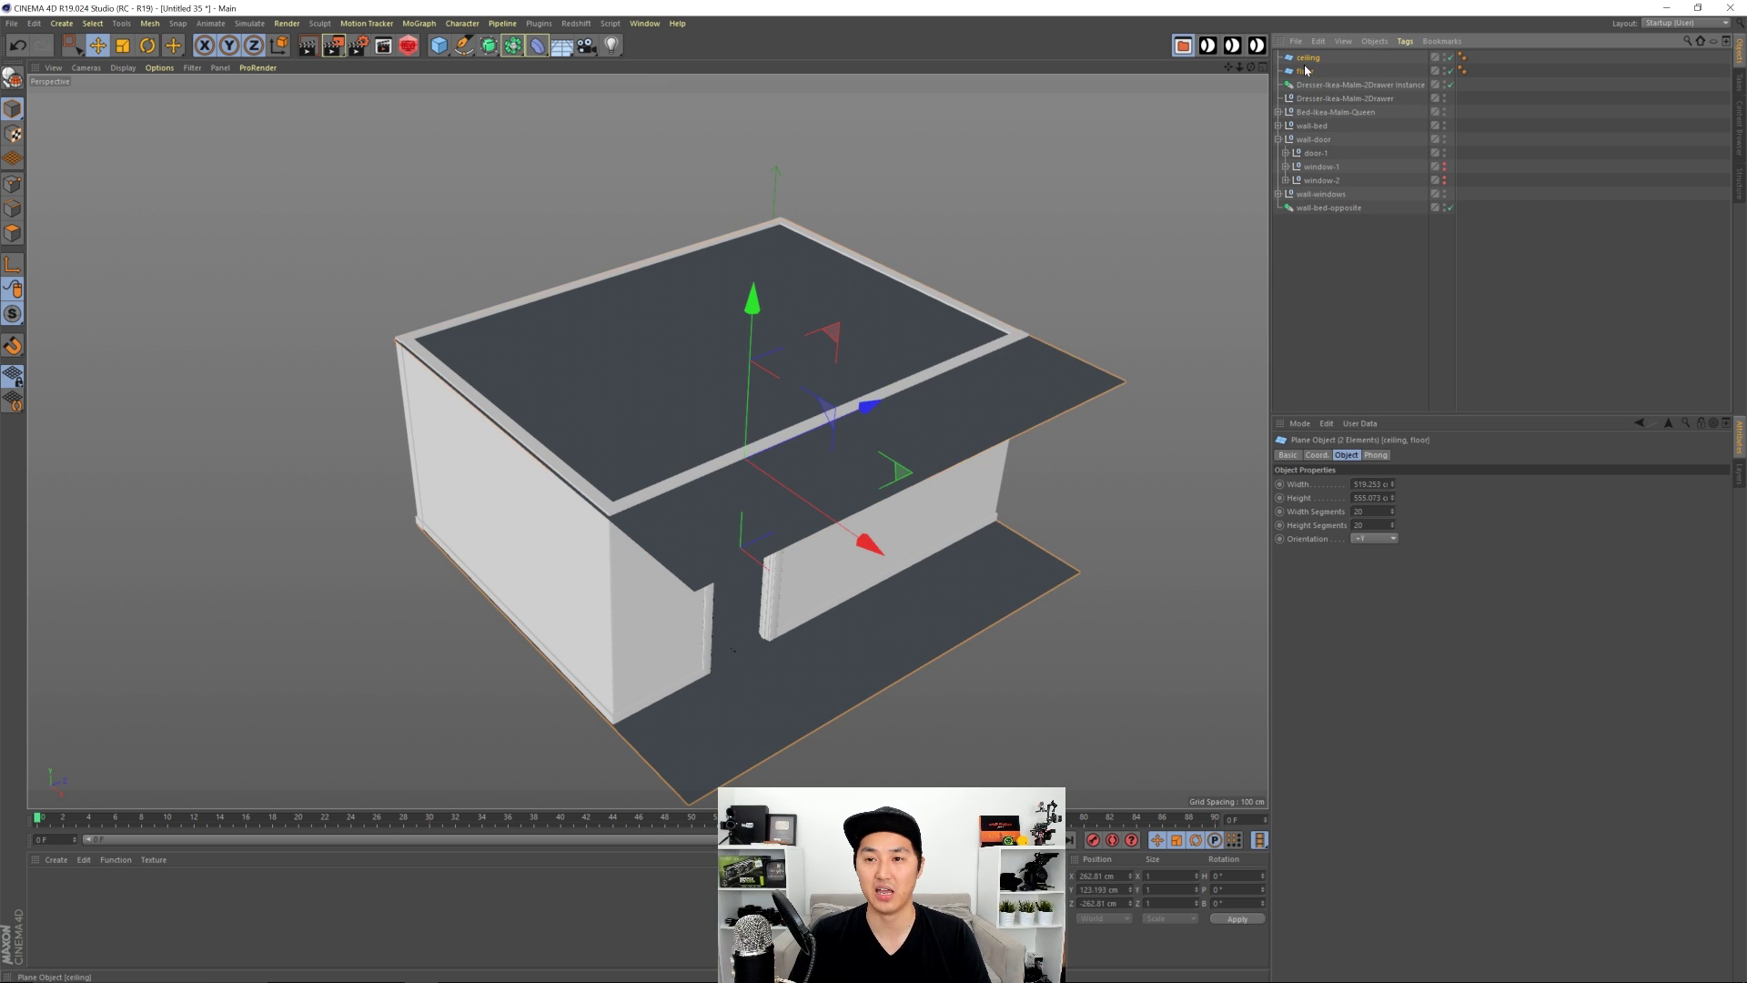
drag(1322, 259, 1299, 189)
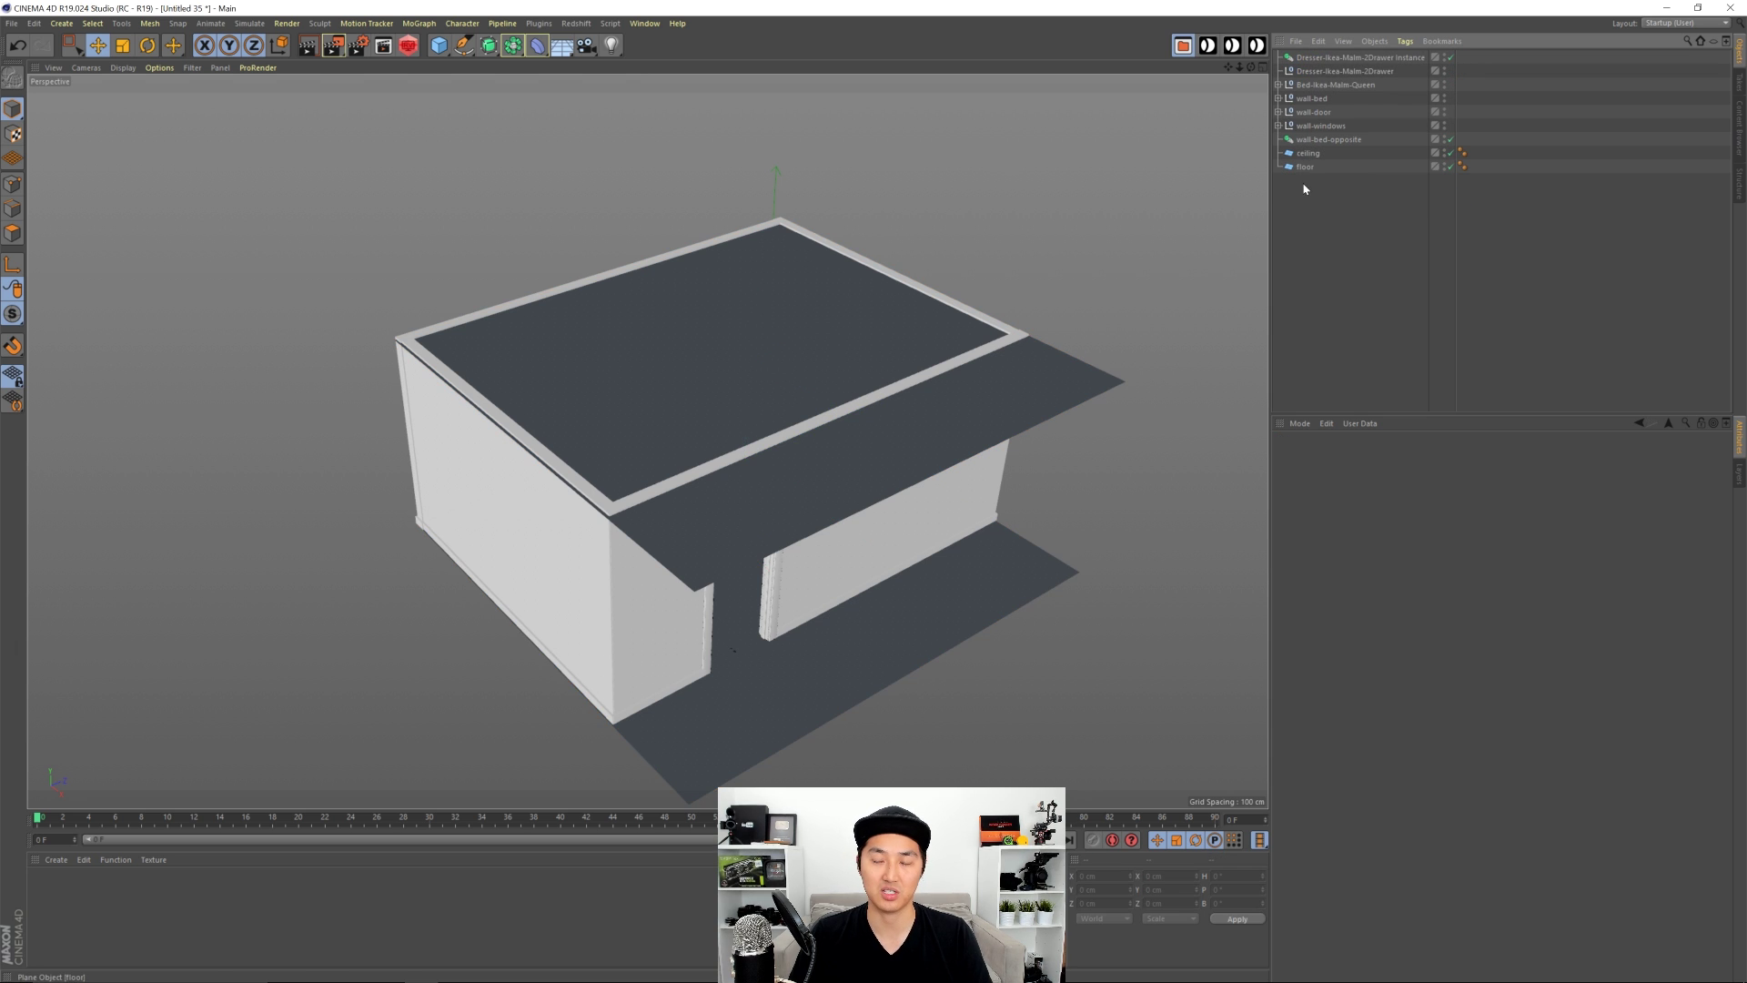
Step: Create a null named 'room' and nest the four walls, ceiling and floor inside it
drag(438, 44, 510, 67)
double_click(1311, 59)
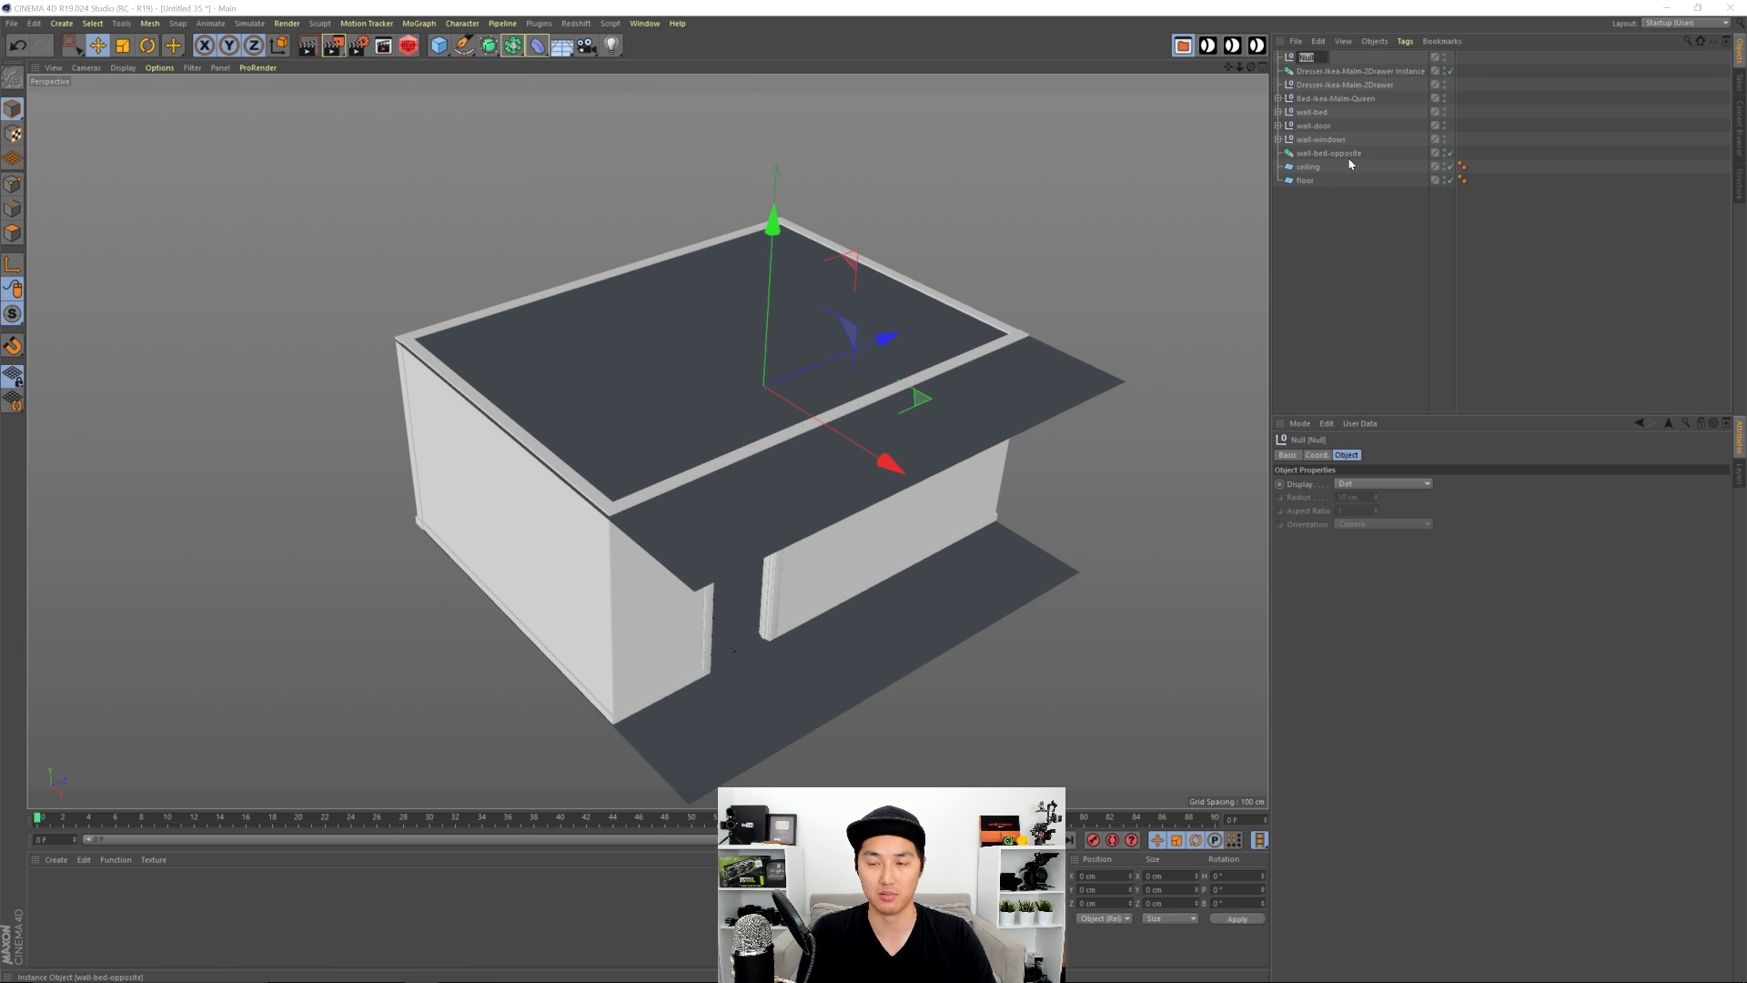
text(ro)
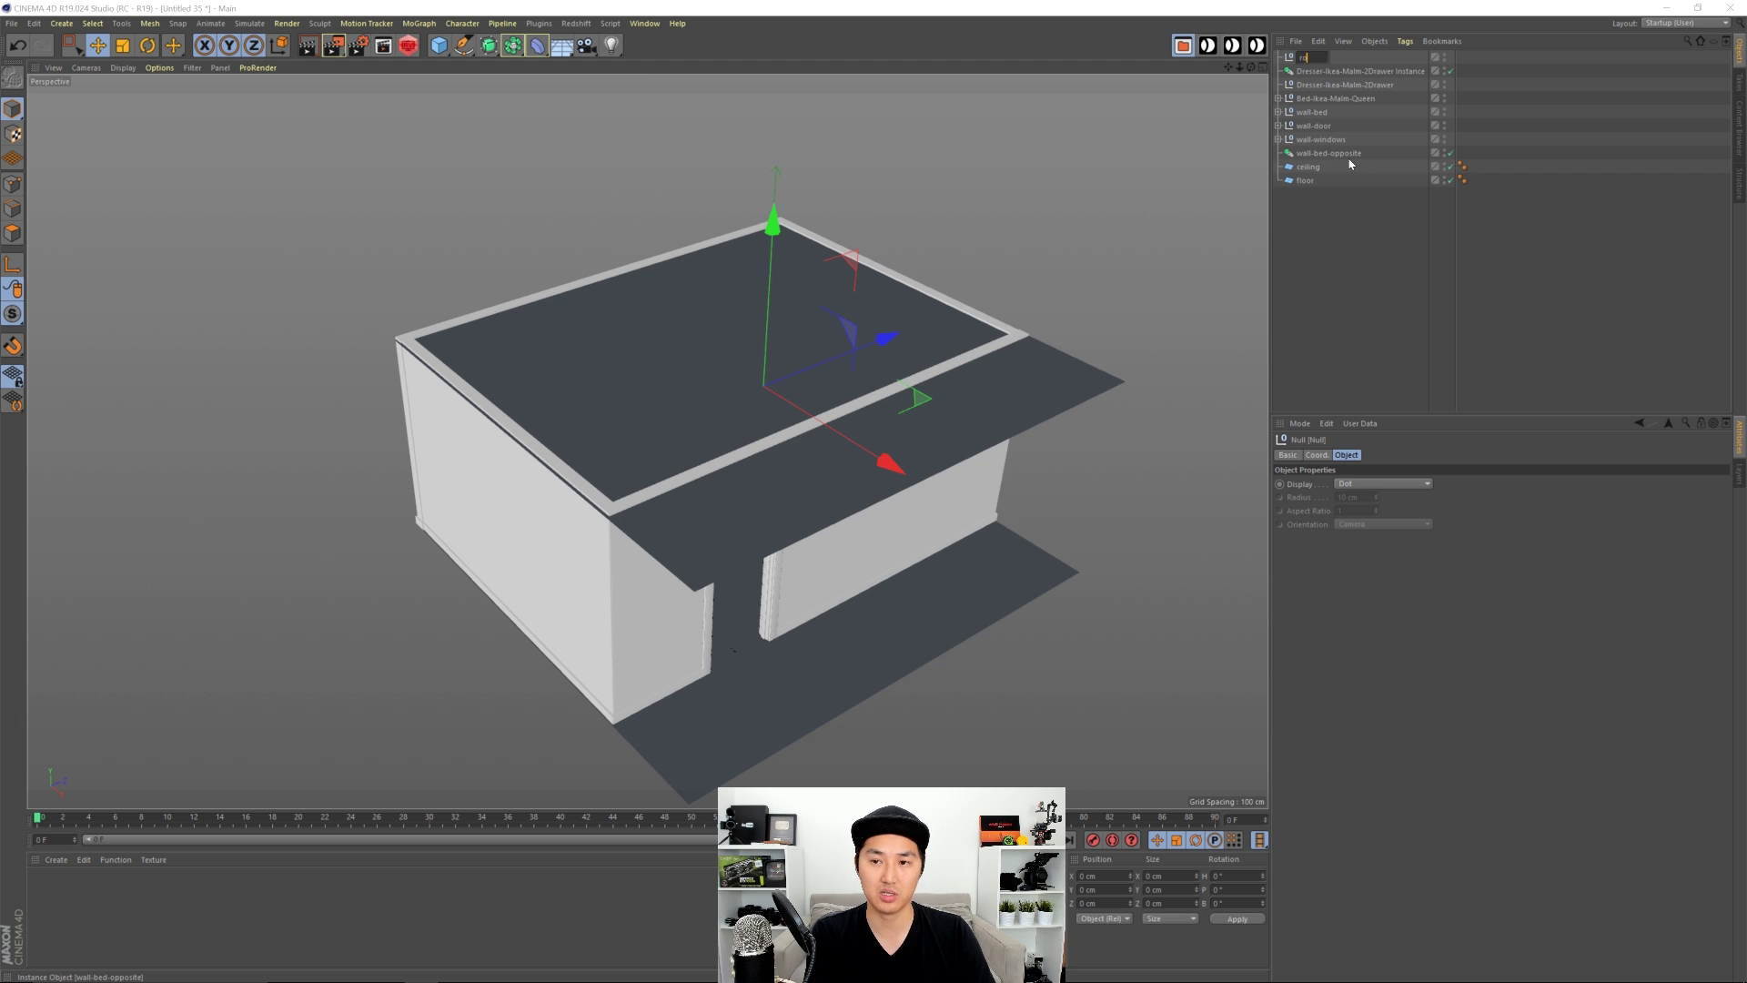
text(om)
key(Return)
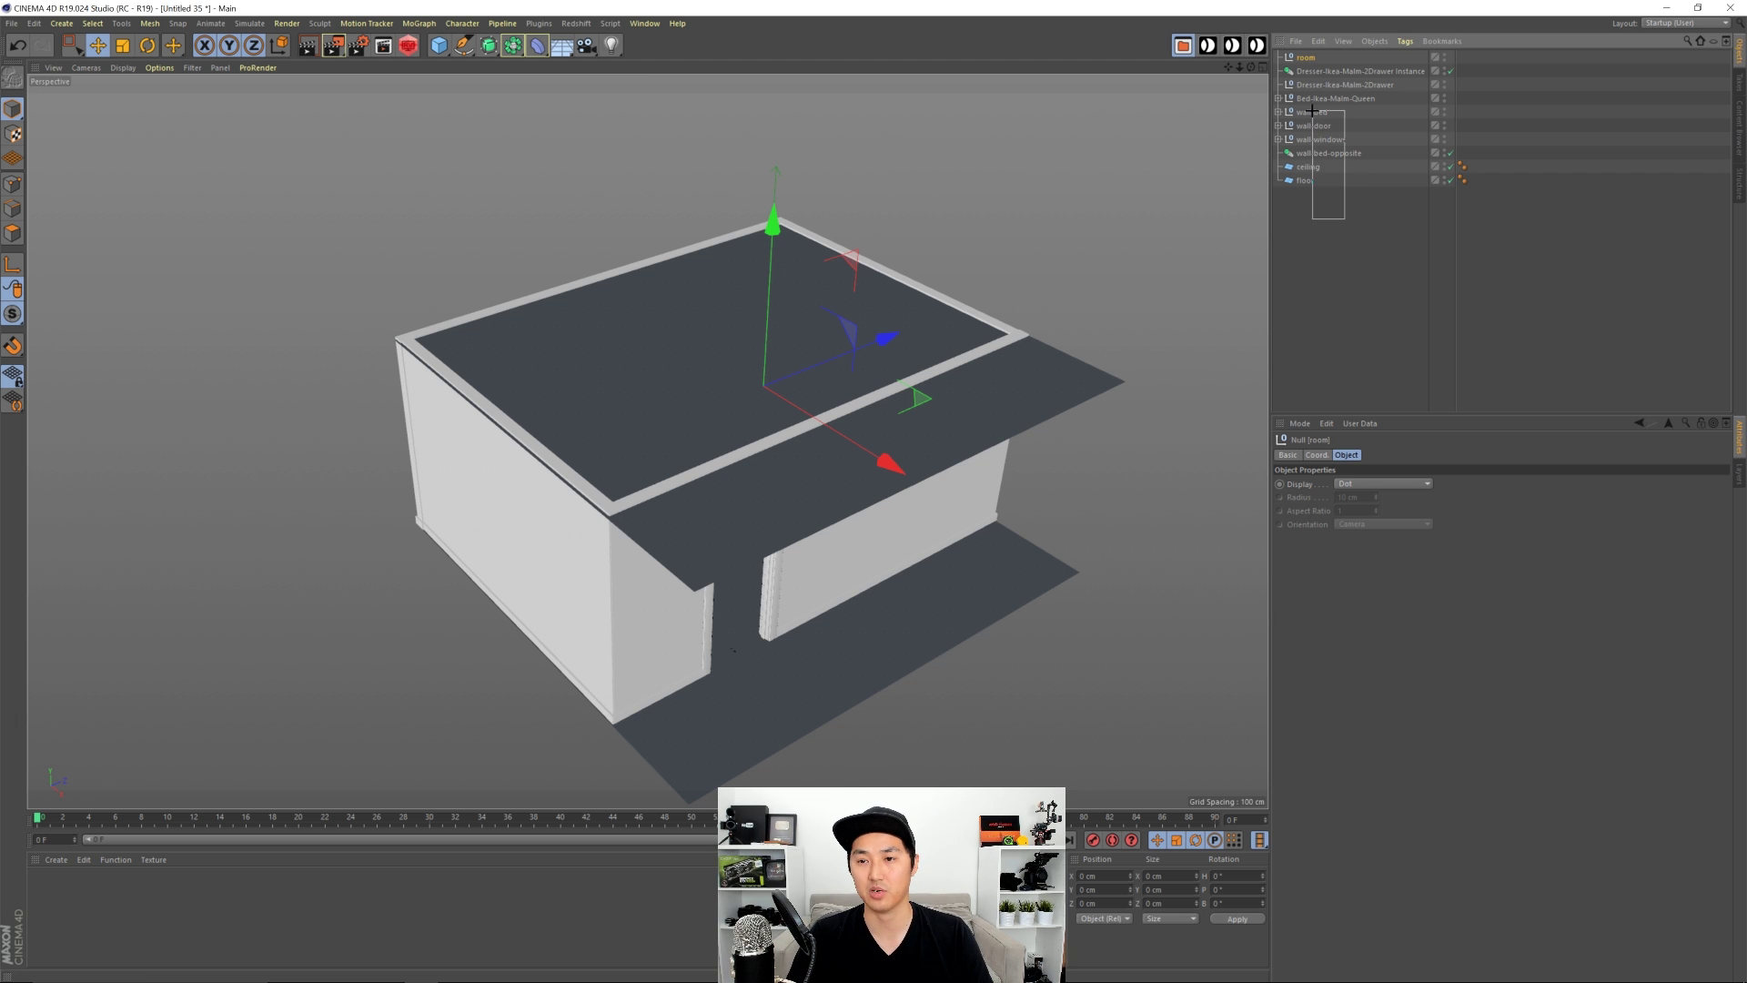
drag(1302, 111, 1294, 59)
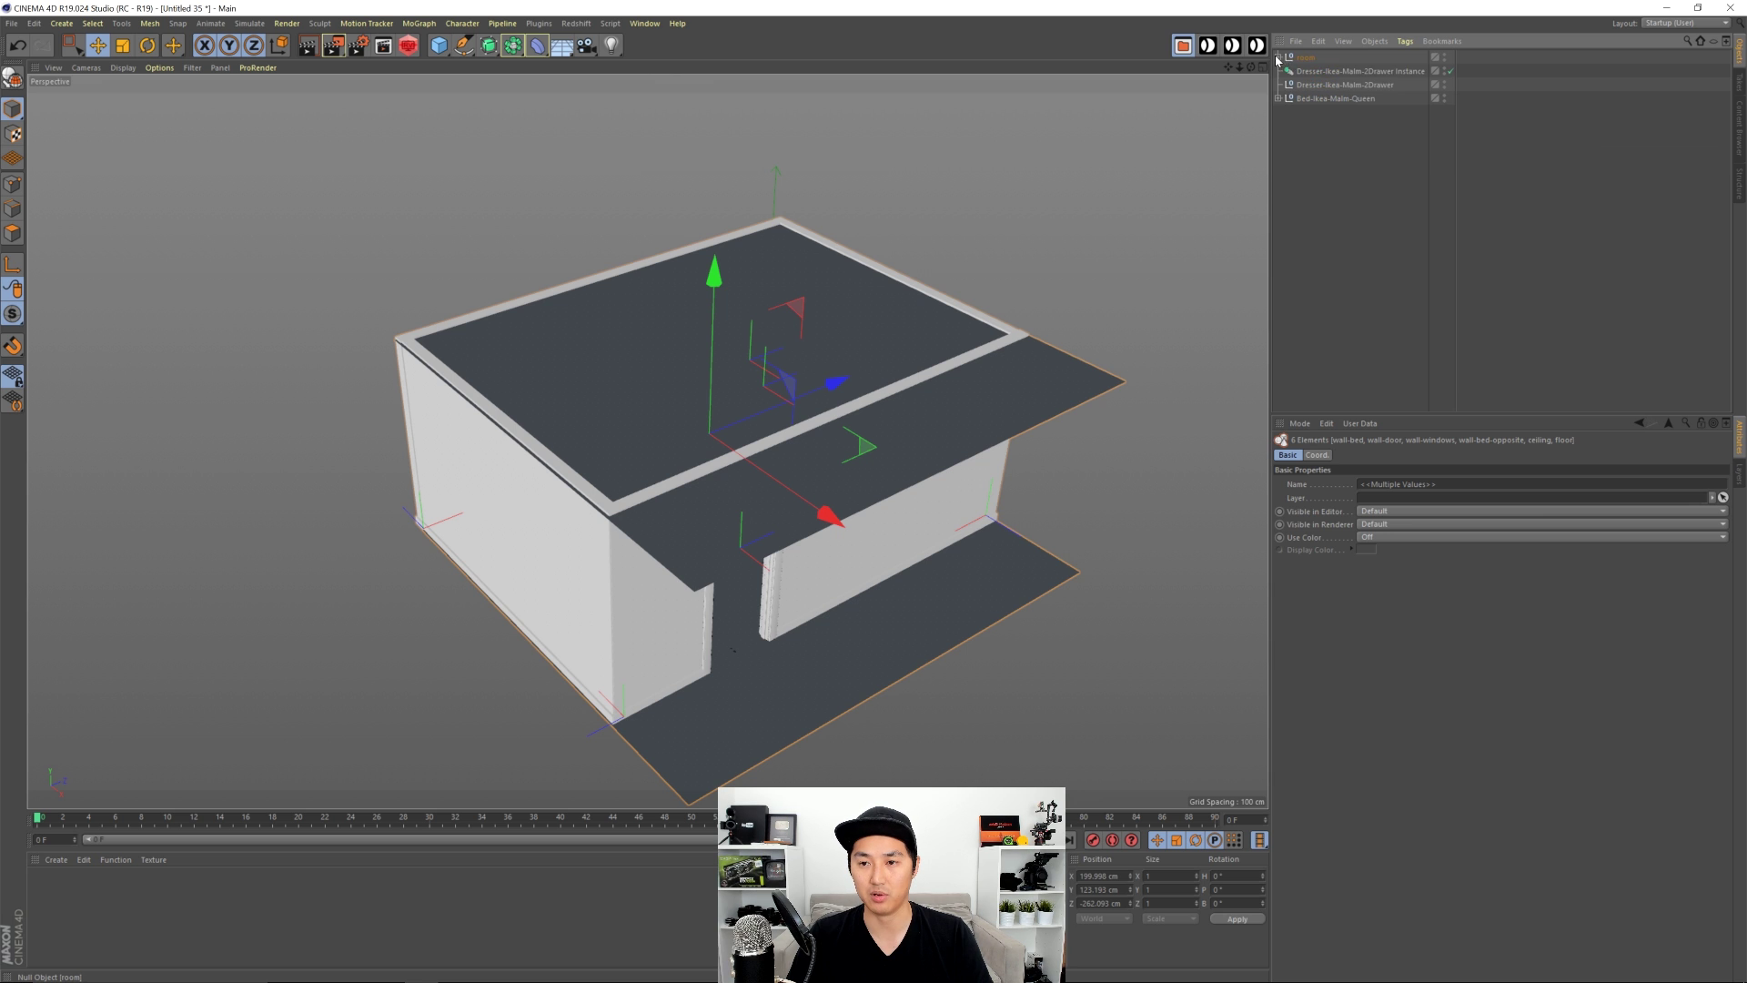
click(1104, 113)
Step: Add a second null named 'furniture' containing the bed and the two nightstands
drag(439, 49, 677, 83)
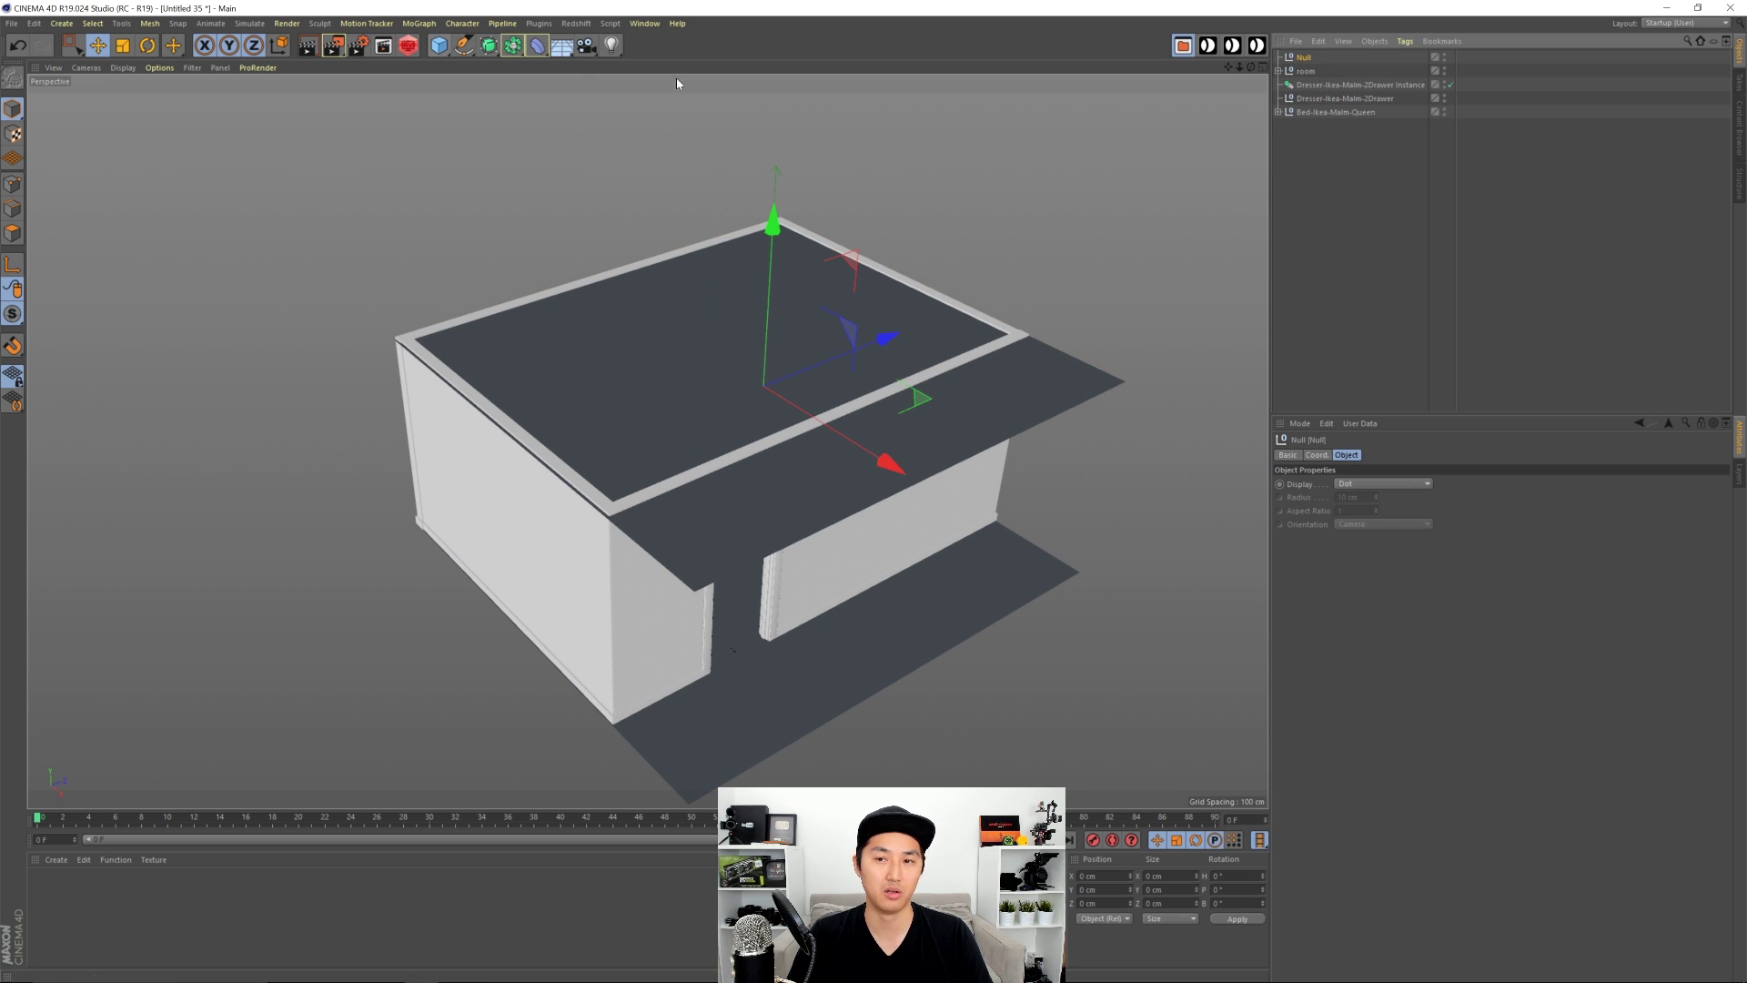
double_click(1307, 58)
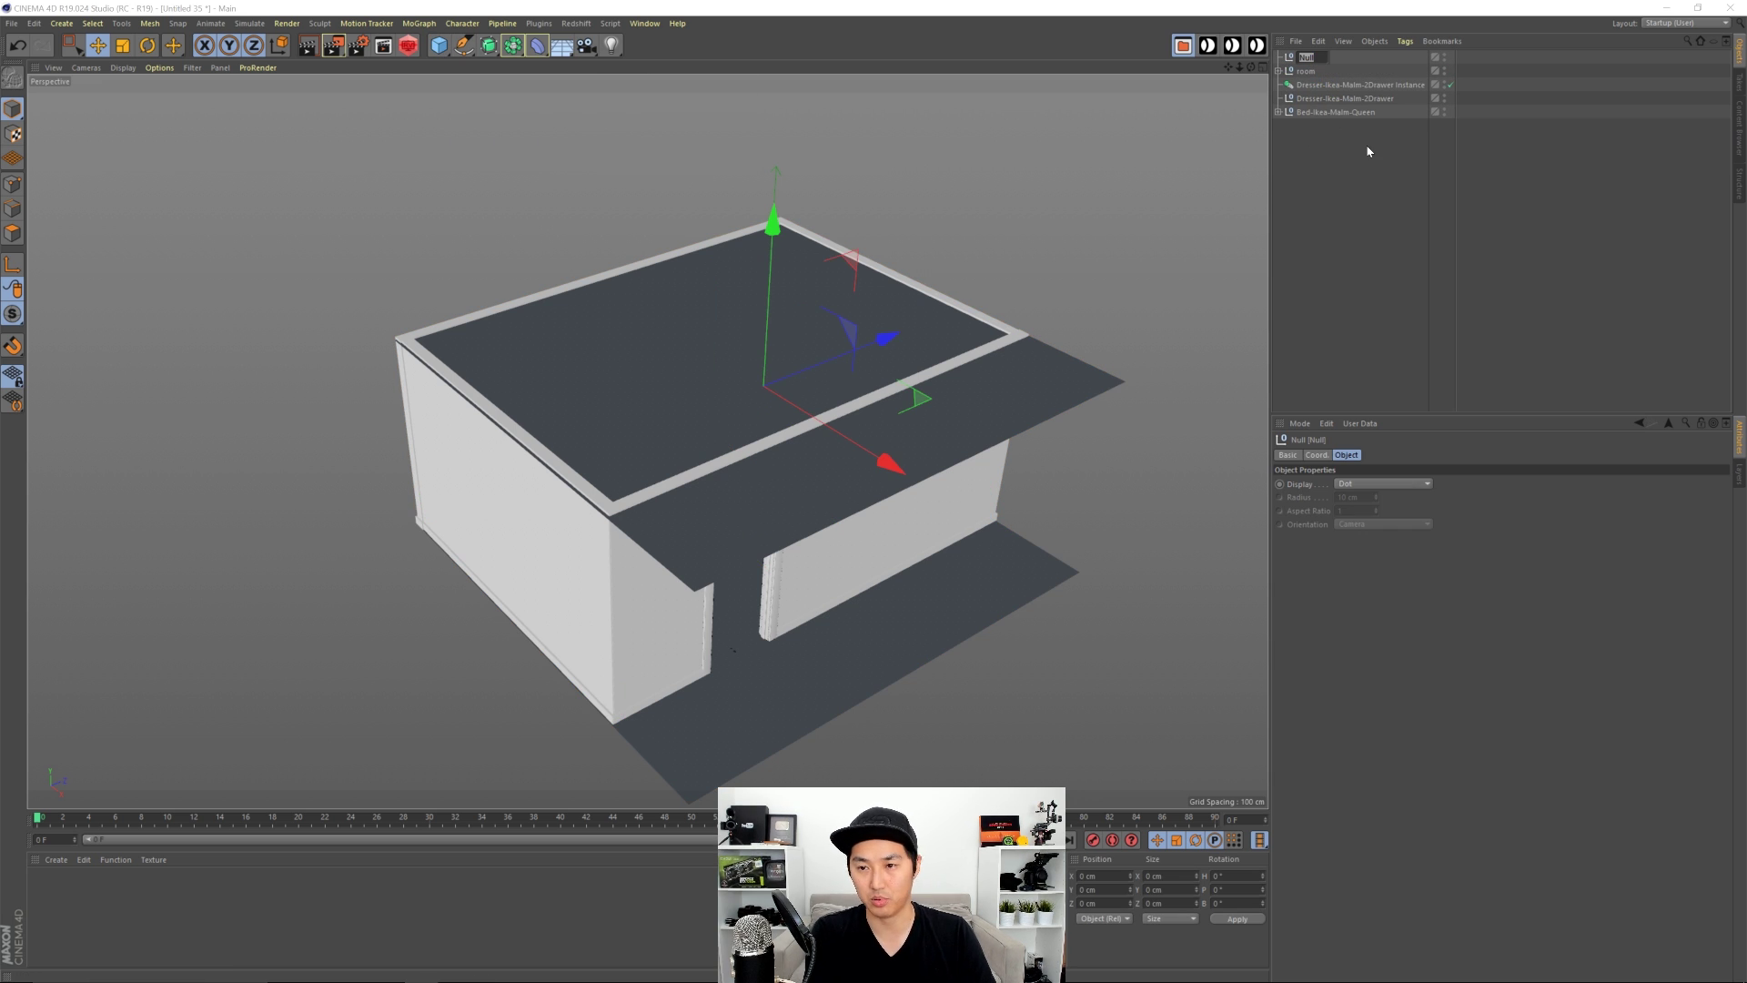
text(furn)
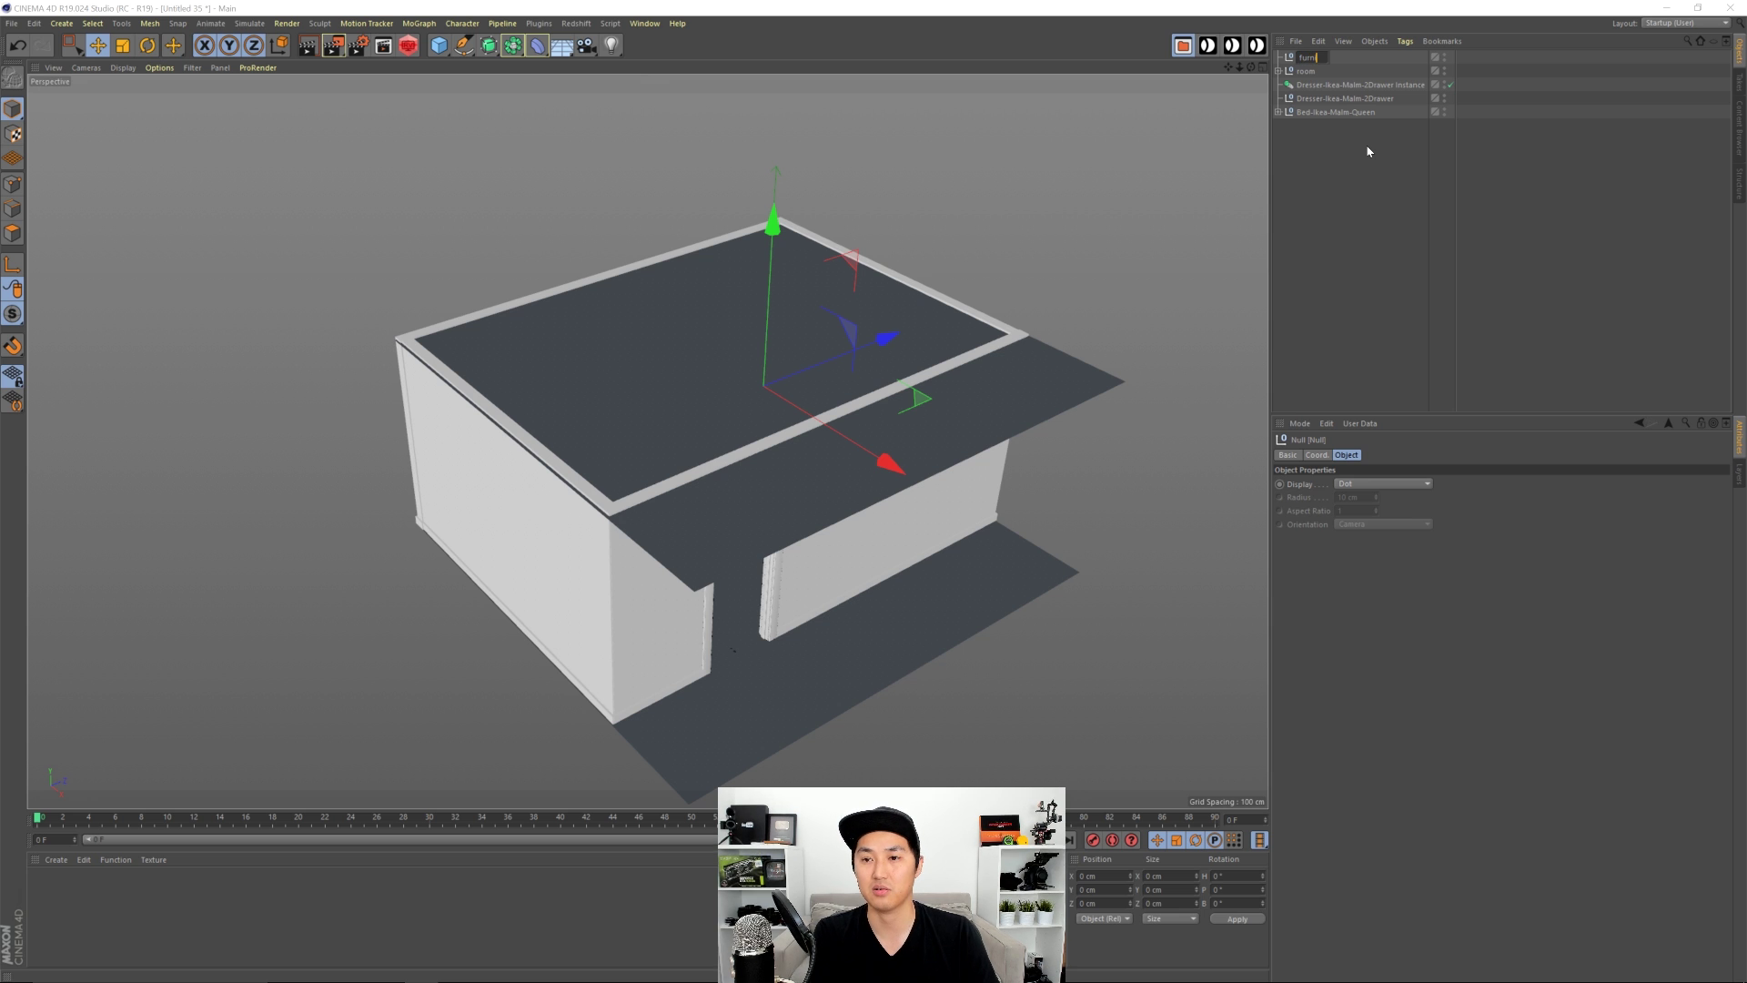
text(iture)
key(Return)
drag(1311, 85, 1309, 61)
click(1280, 57)
click(1319, 95)
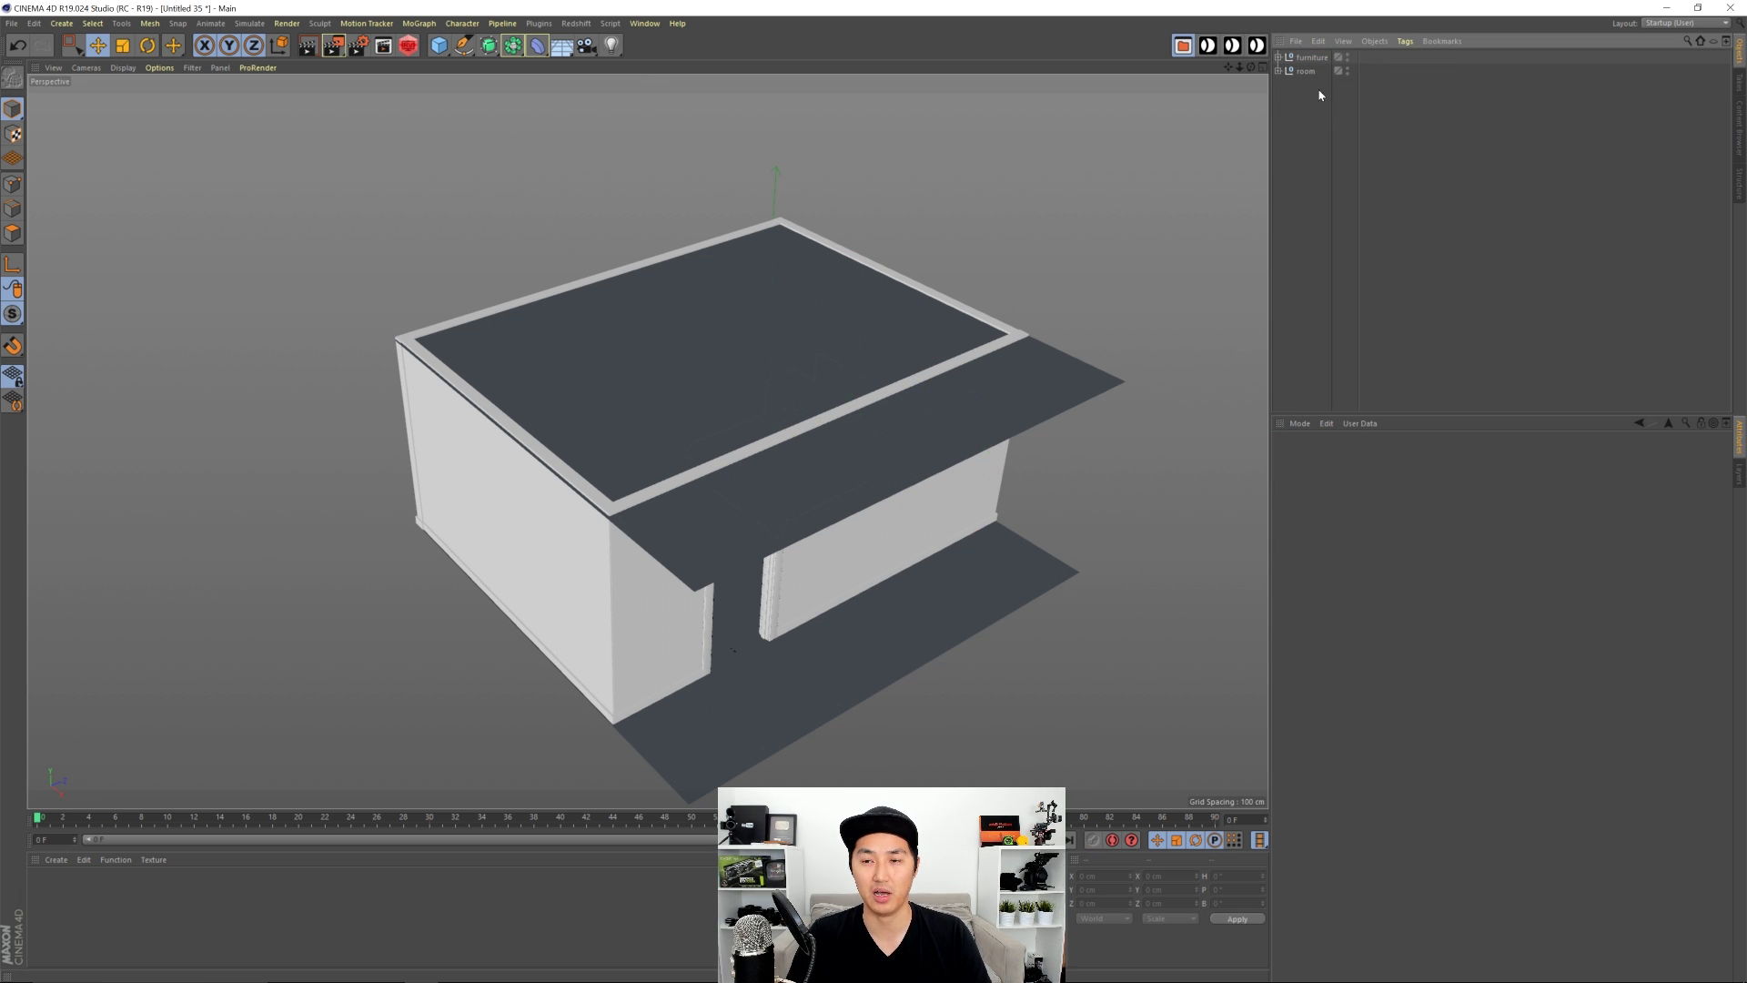
click(1279, 71)
alt+drag(908, 391, 999, 365)
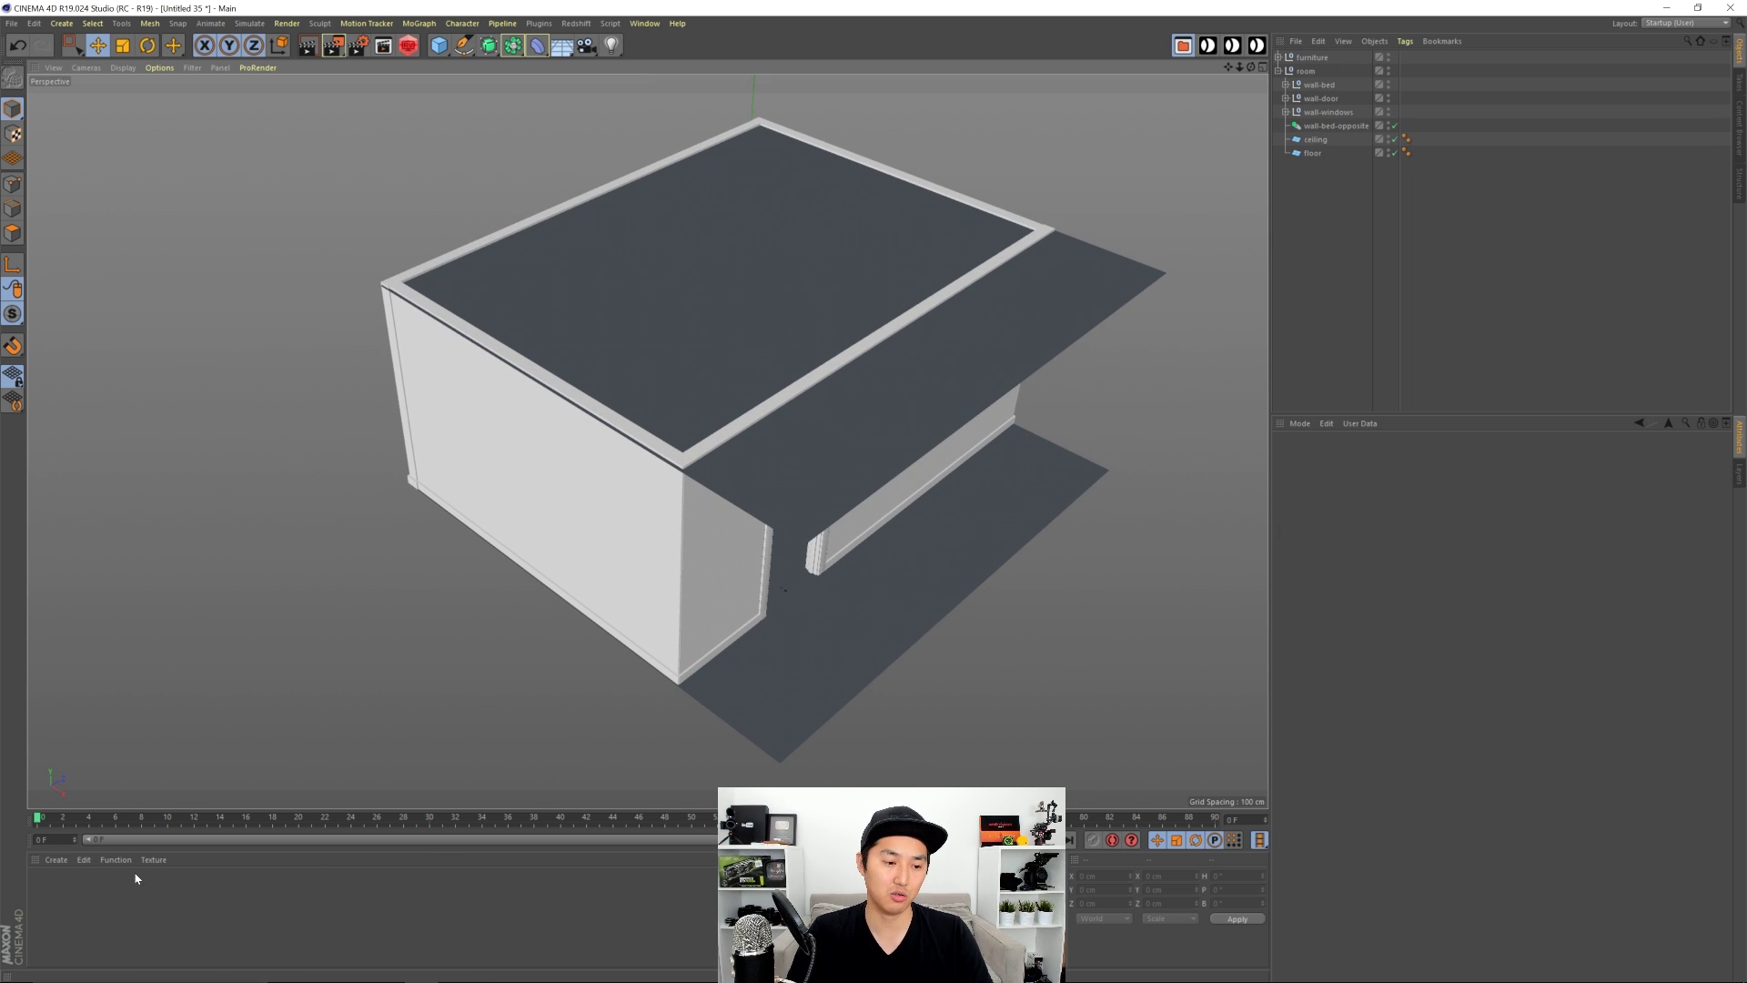
Step: Make a new material 'ceiling' with Default Reflection specular strength 0% and apply it to the ceiling plane
click(55, 859)
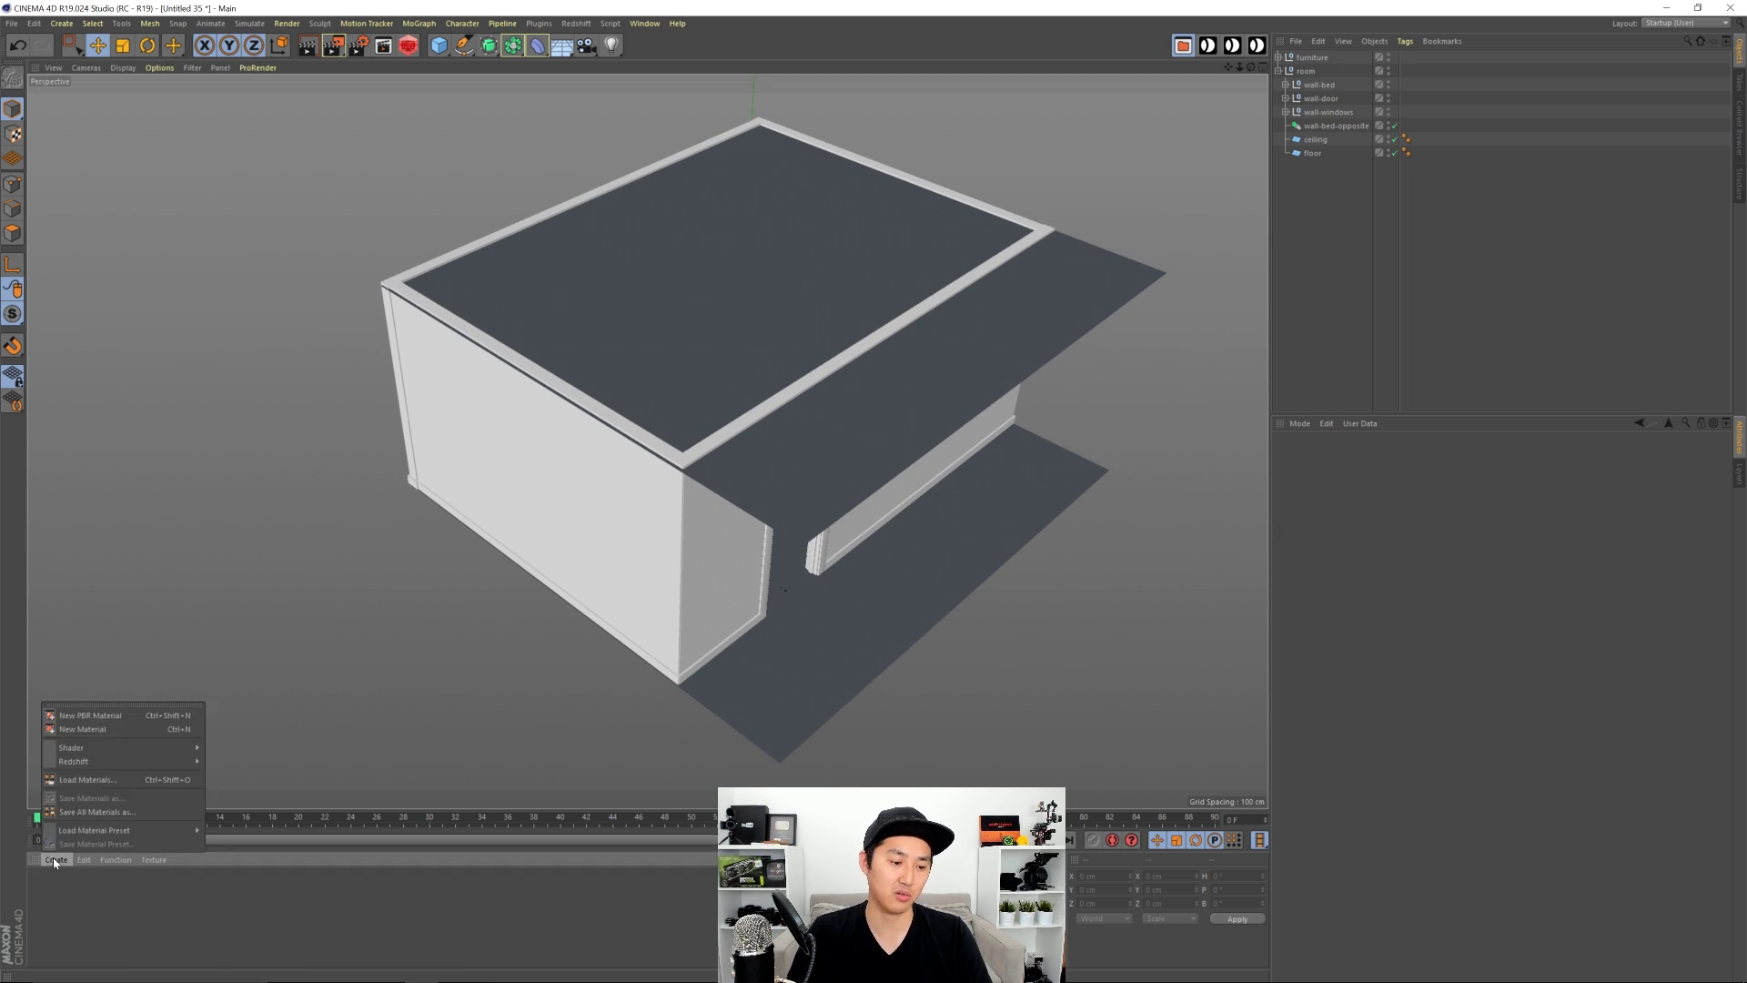
click(96, 728)
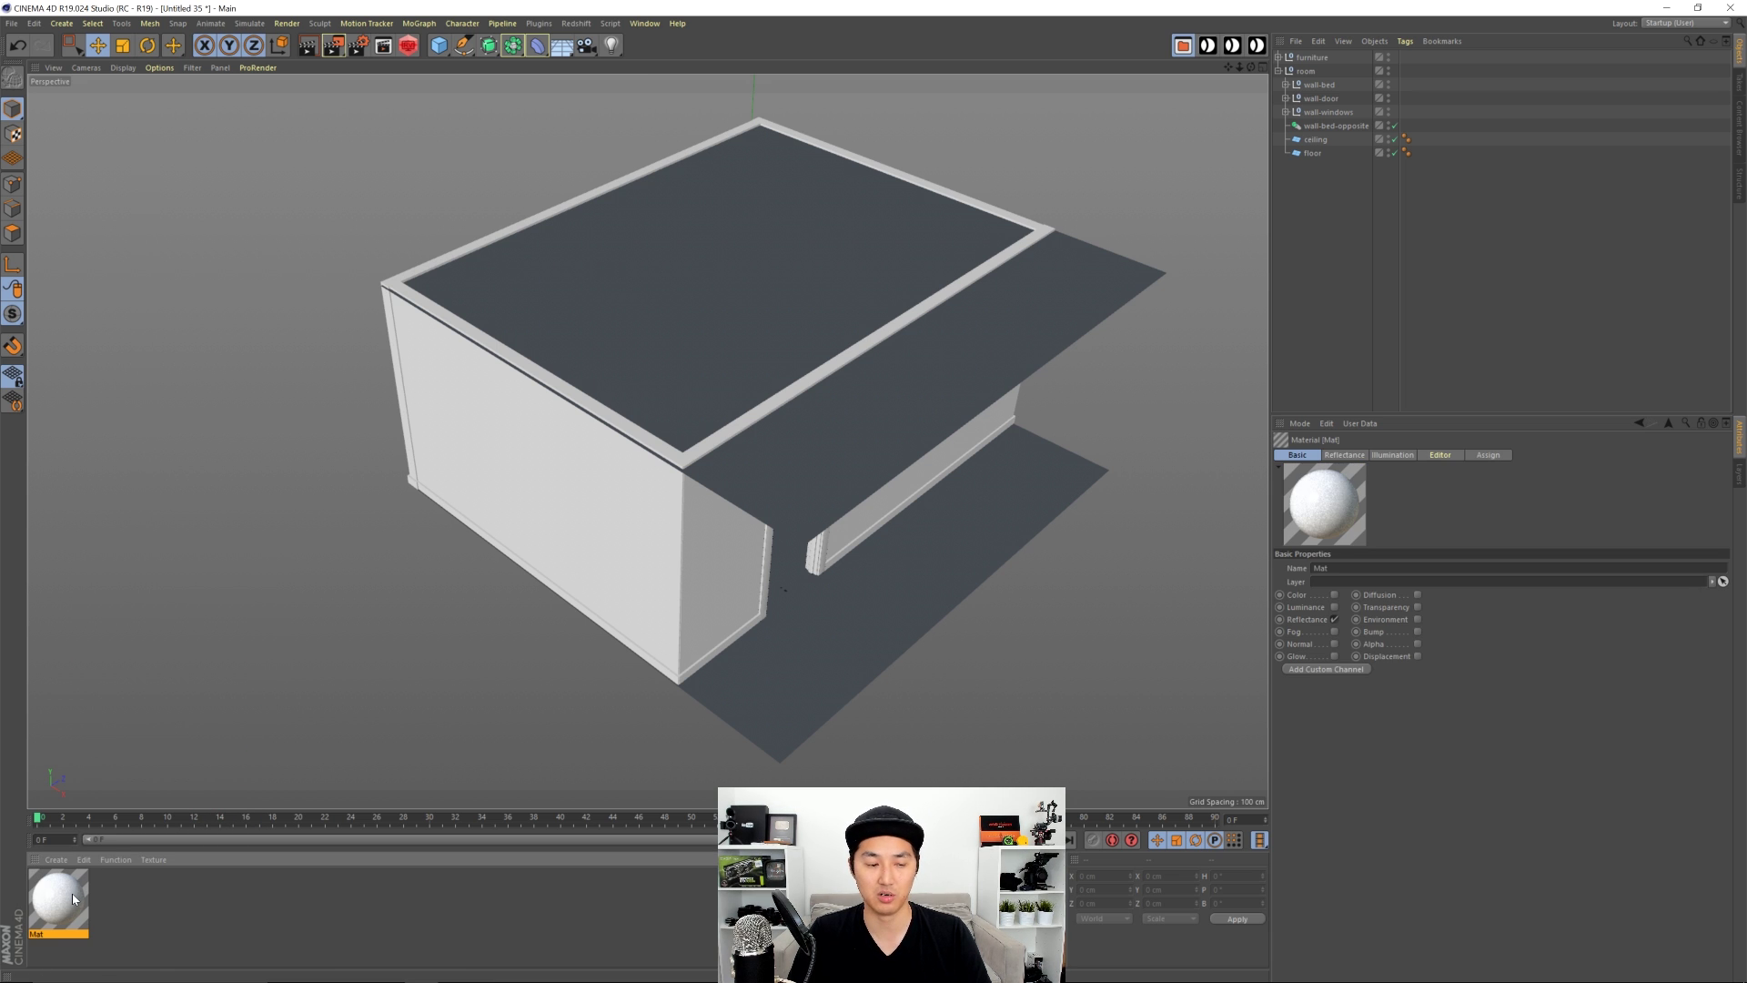
double_click(73, 893)
text(ceiling)
key(Return)
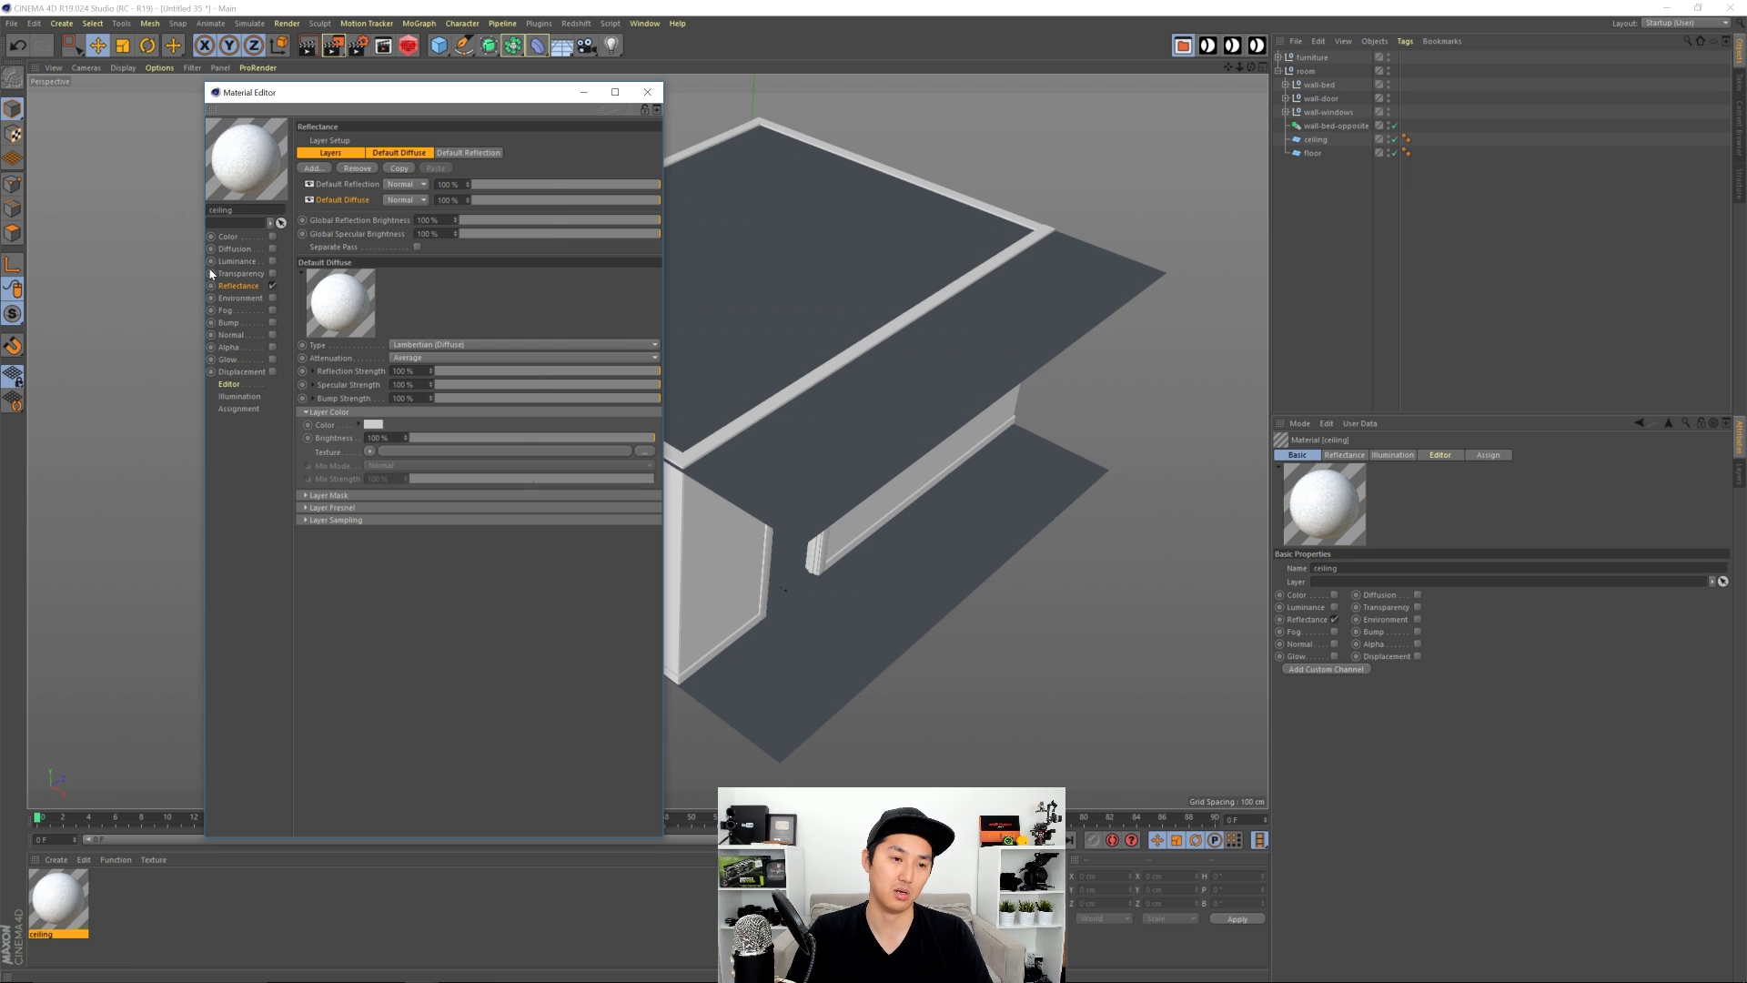
click(352, 185)
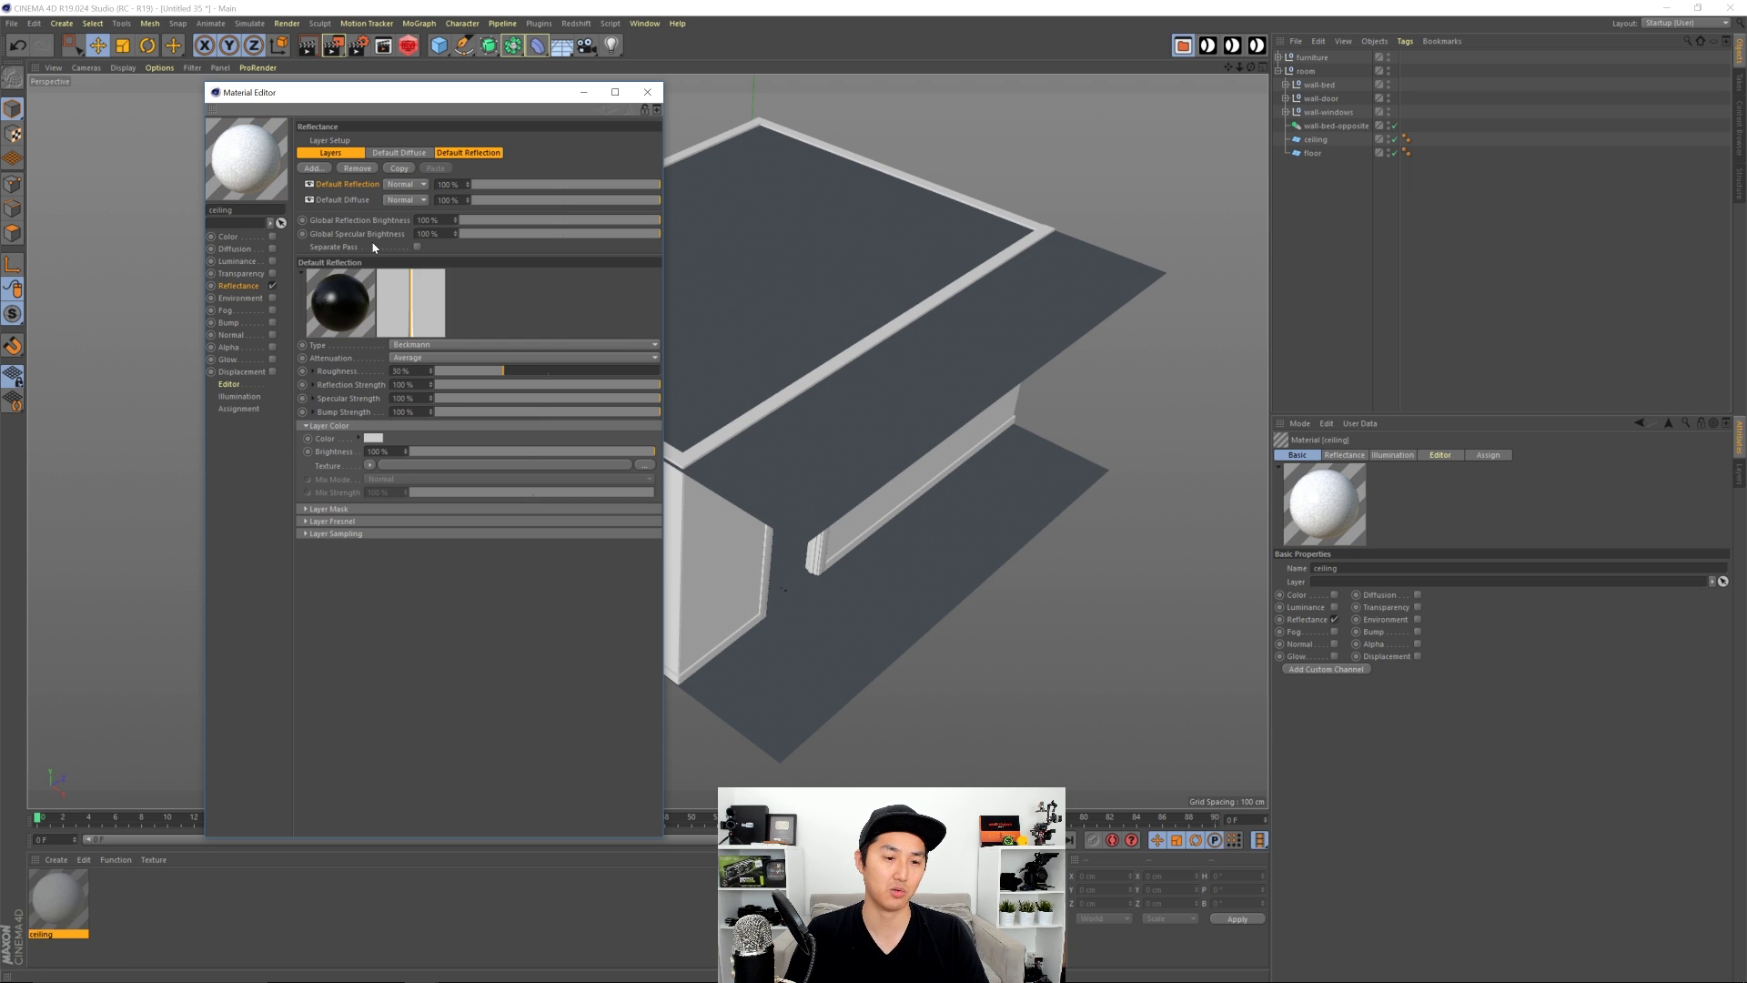
drag(463, 400, 381, 401)
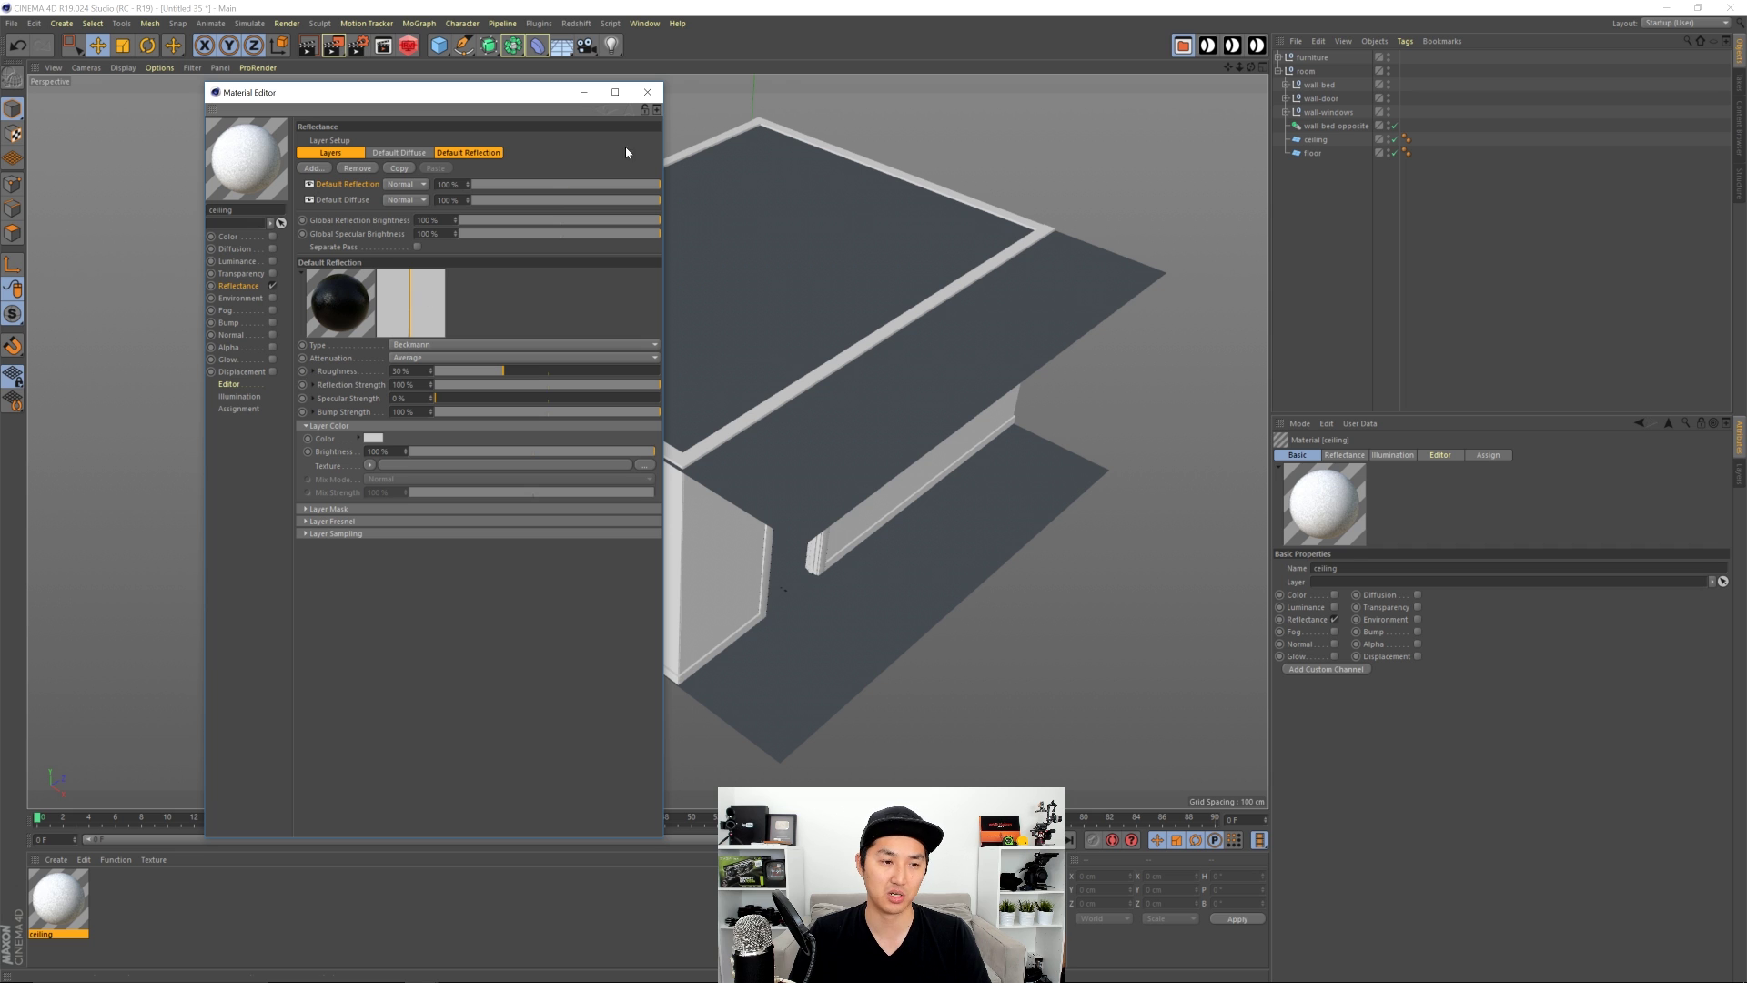
click(647, 92)
drag(58, 899, 1313, 141)
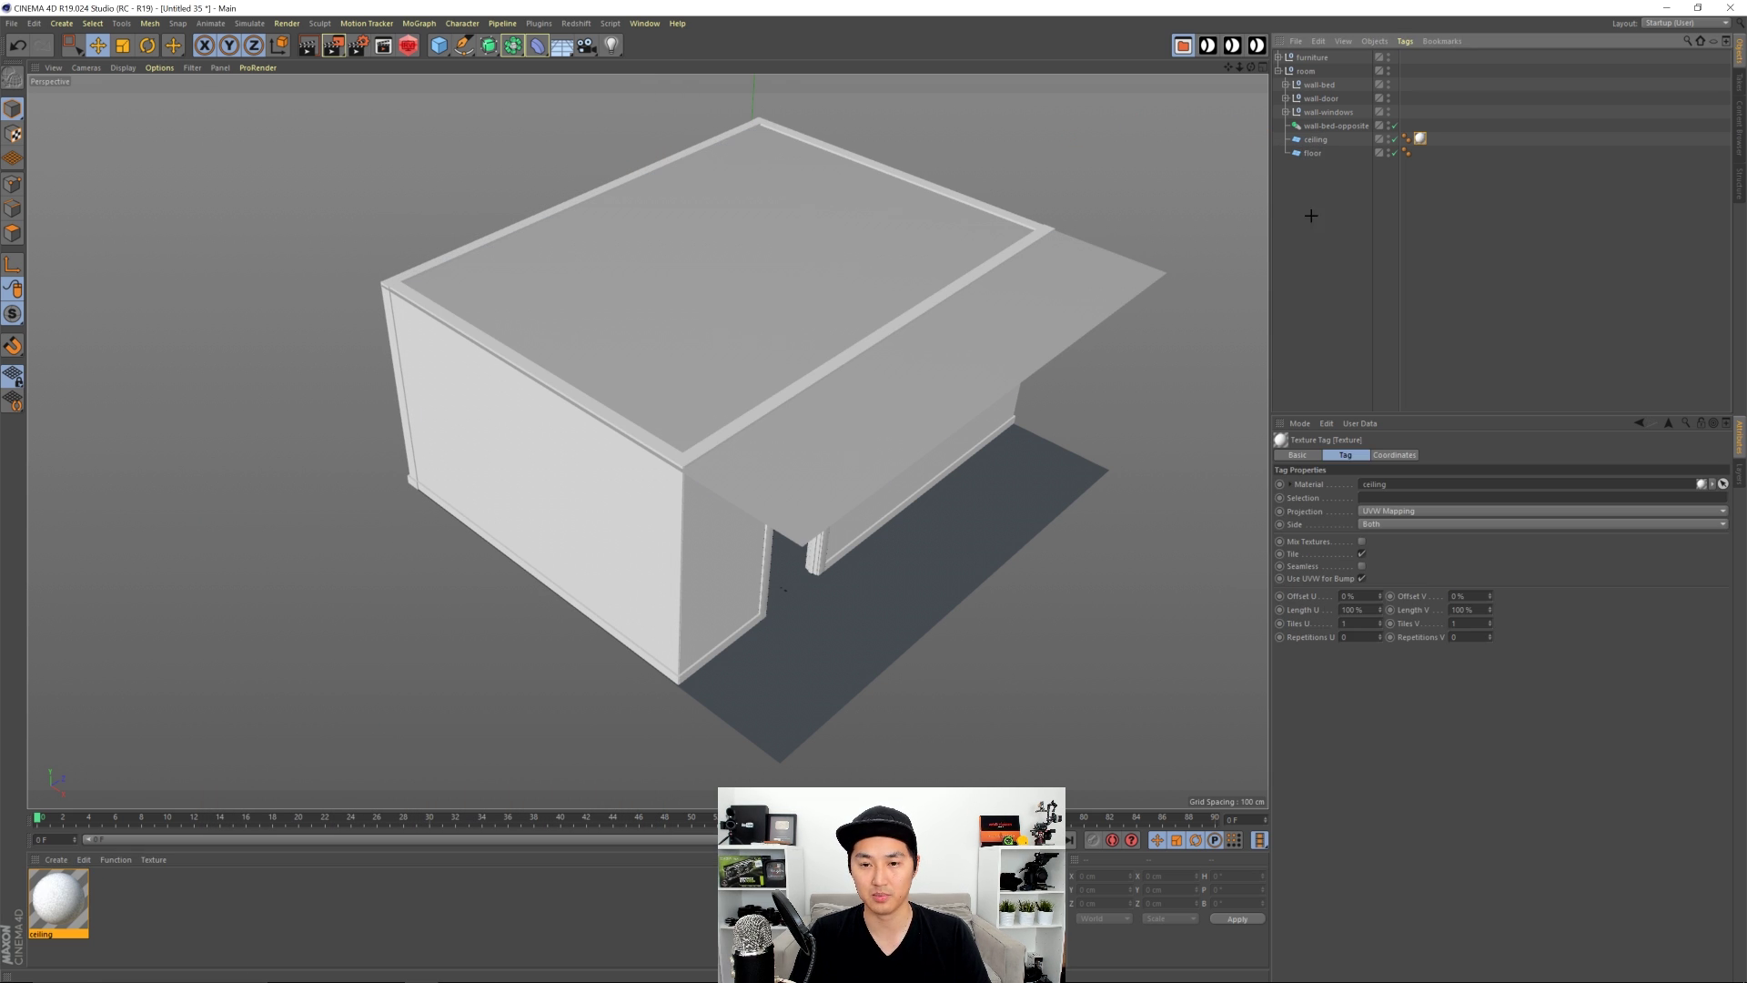
Step: Hide the ceiling and the wall opposite the bed to see inside the room
click(1394, 140)
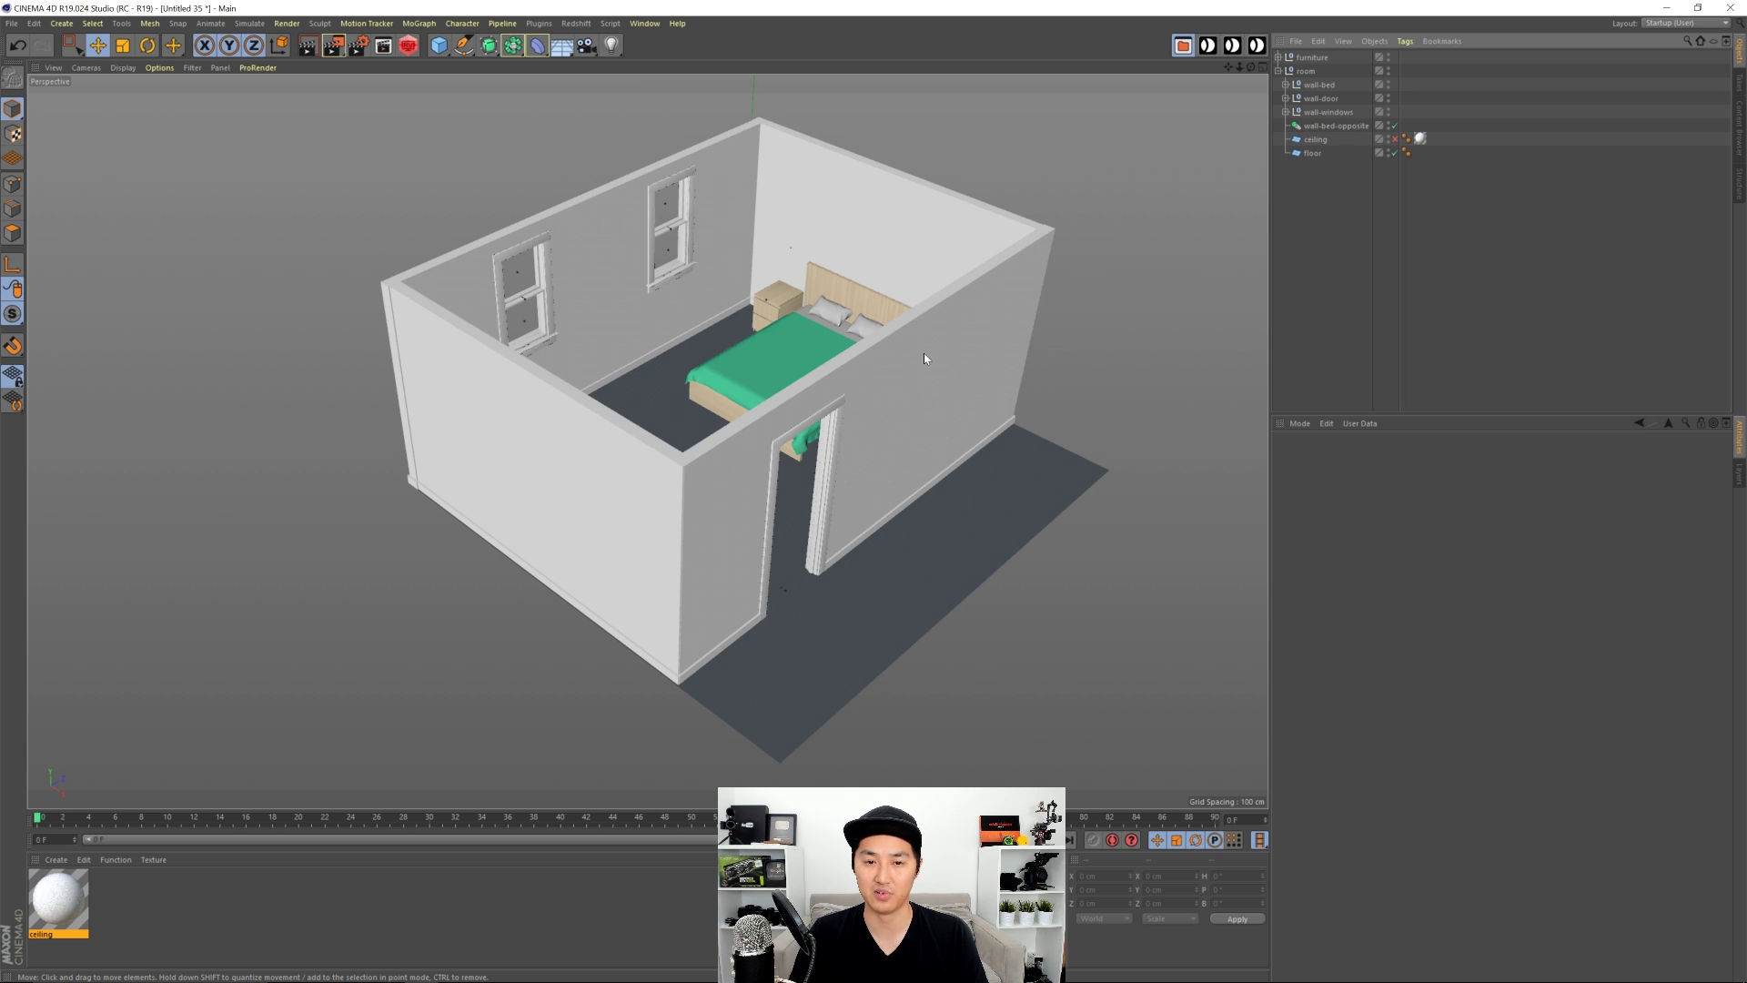
alt+middle_drag(1002, 263, 999, 276)
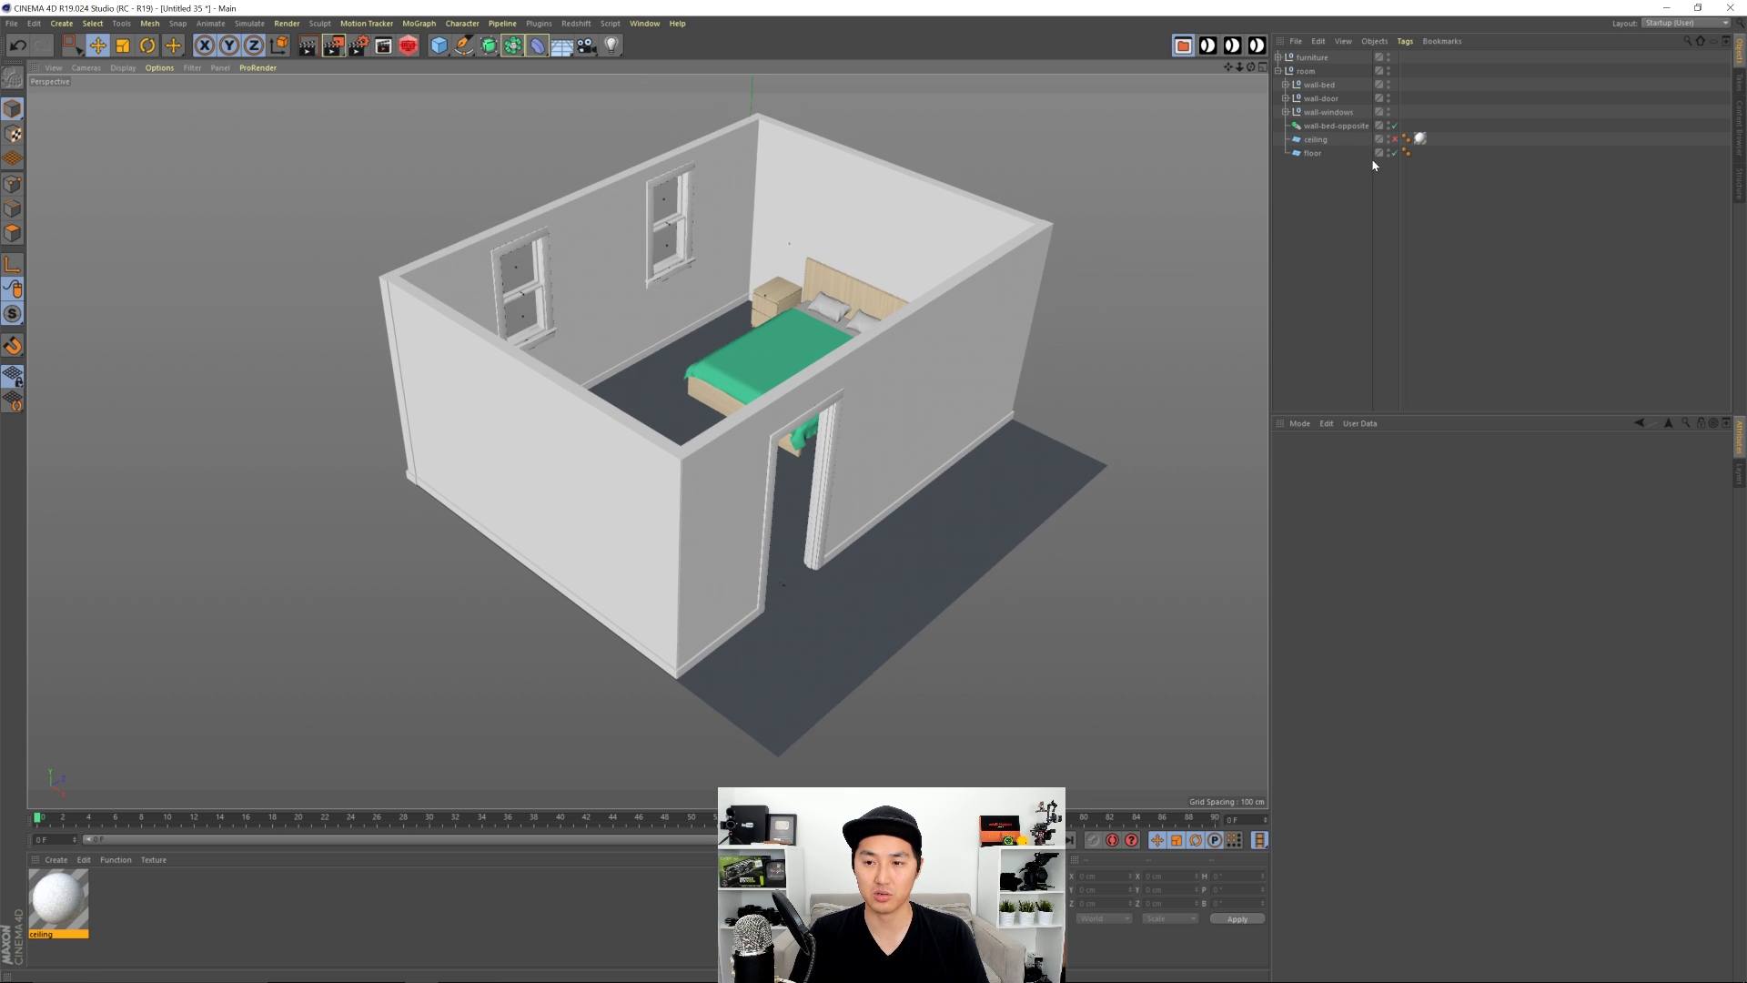
click(1394, 126)
alt+drag(859, 366, 935, 366)
Step: Load the wood-floor-02 material from the Content Browser and apply it to the floor
click(1740, 127)
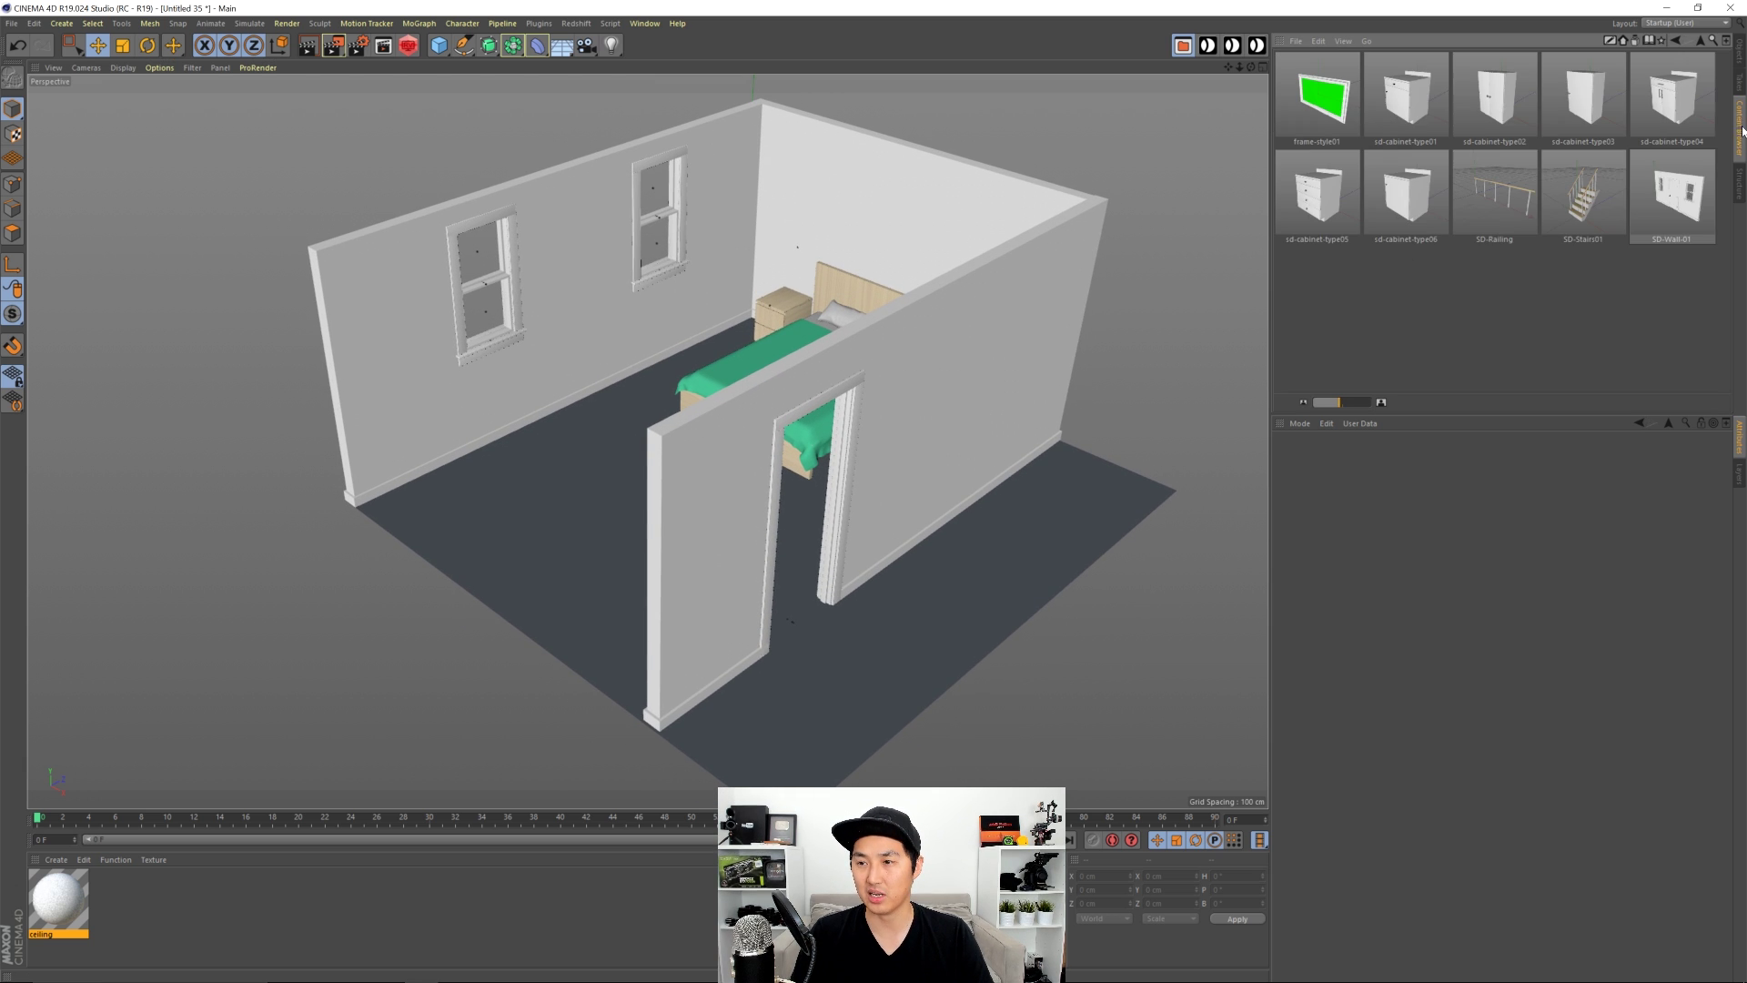
click(1697, 45)
double_click(1510, 208)
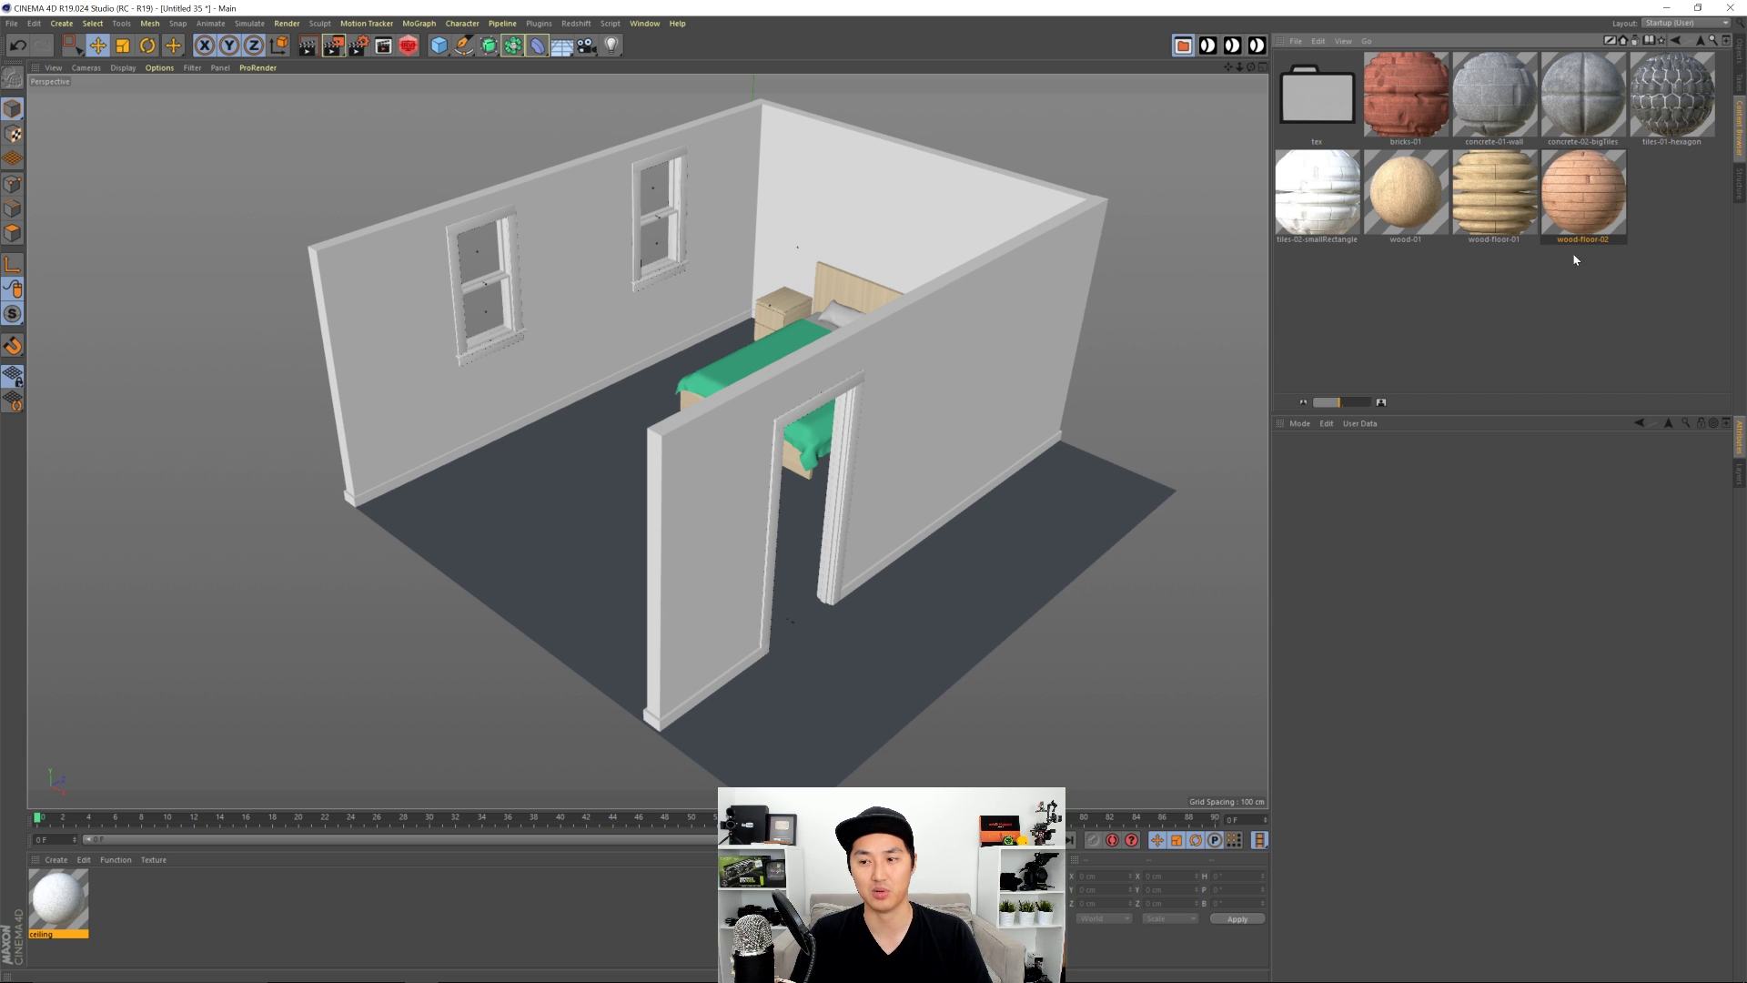
double_click(1591, 225)
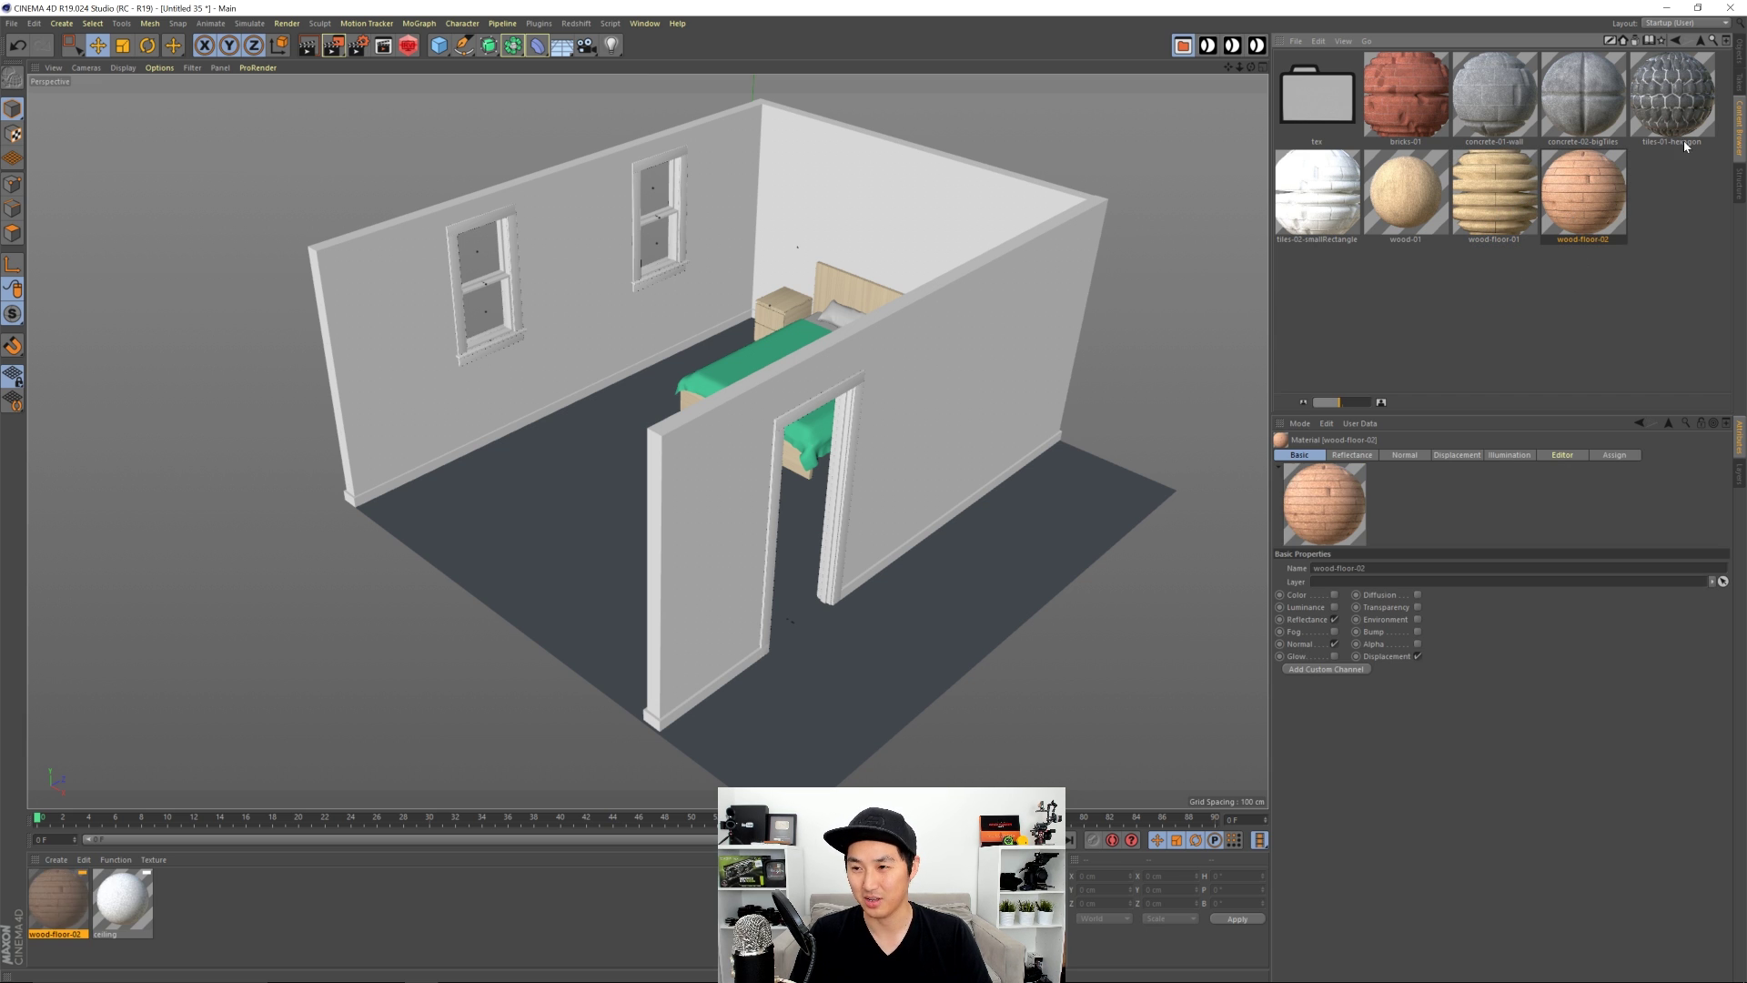
click(1740, 55)
alt+drag(544, 569, 611, 544)
drag(58, 896, 675, 576)
Step: Set the floor's texture tag projection to Cubic
click(685, 591)
click(1422, 155)
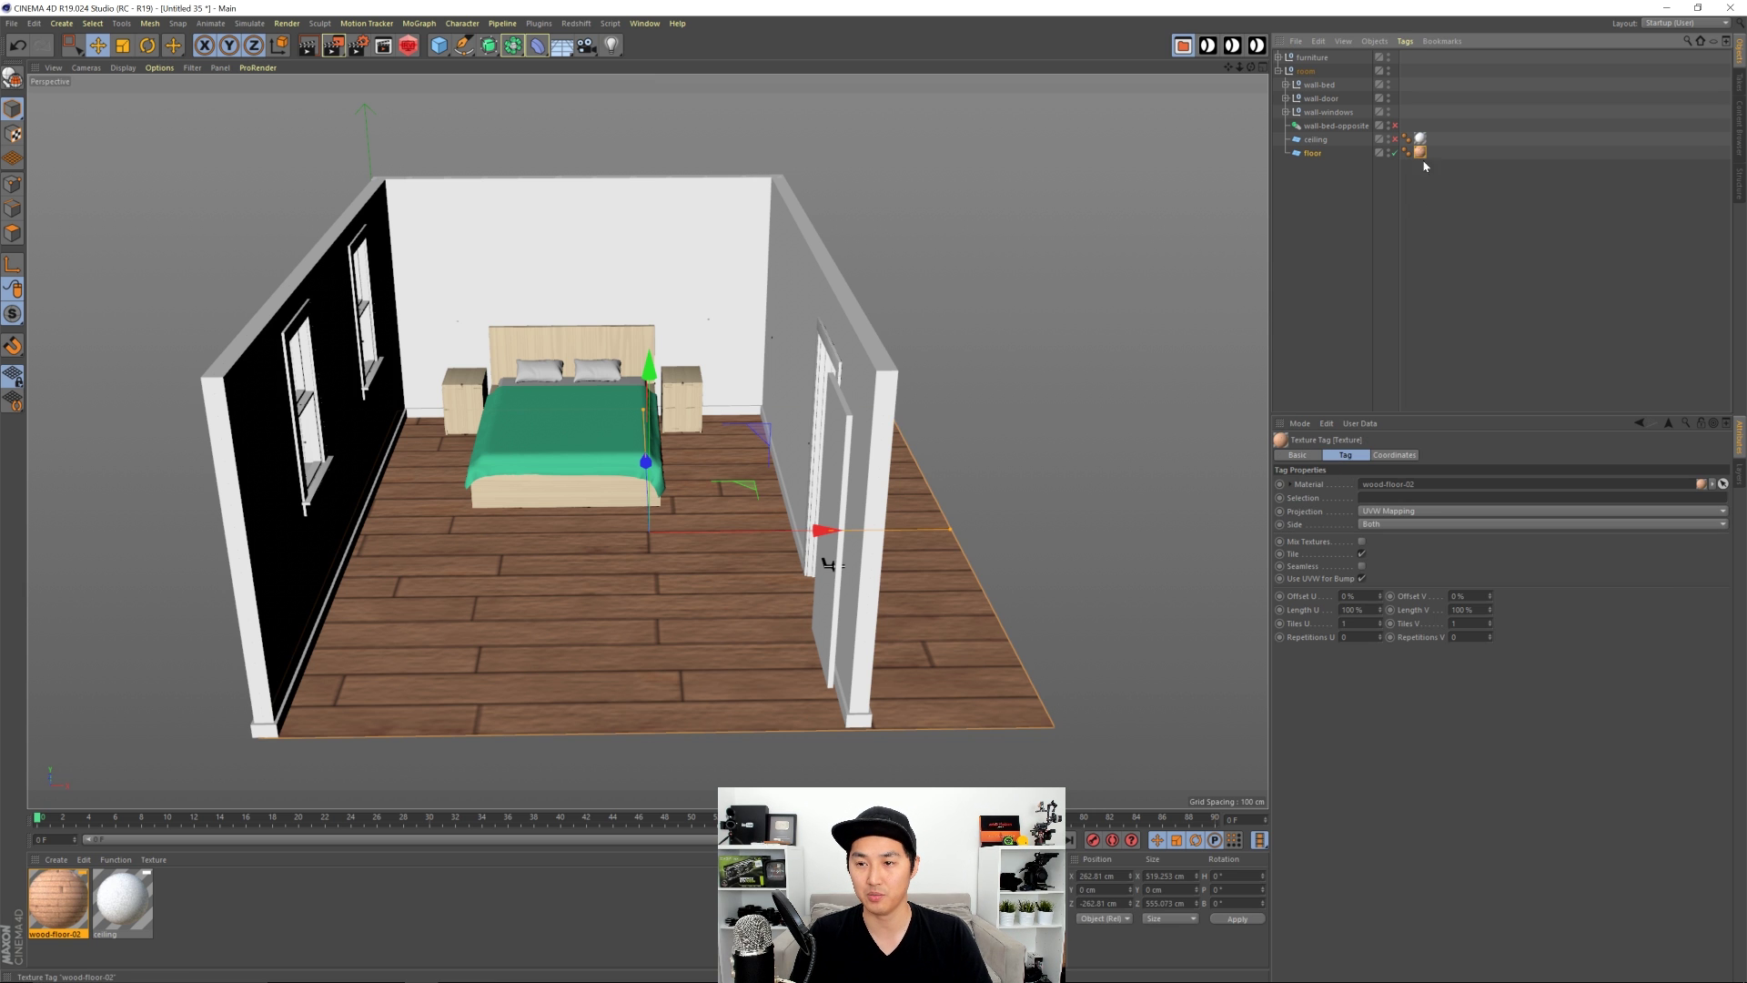
click(1425, 510)
click(1474, 567)
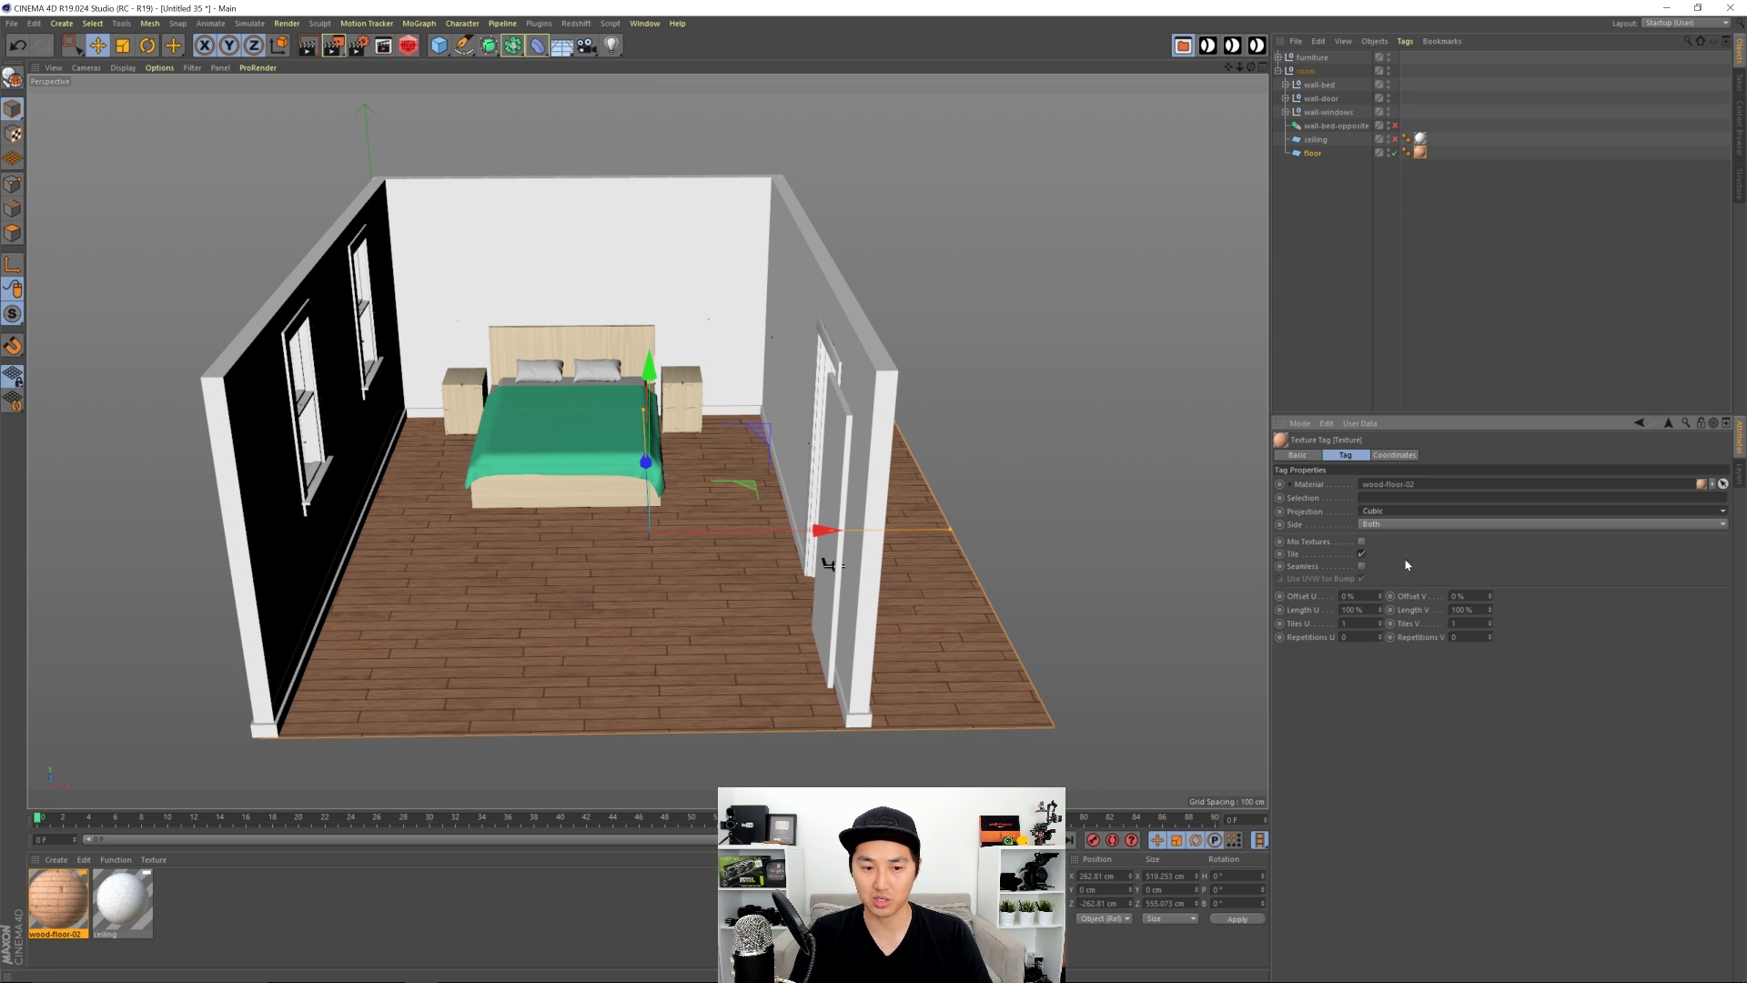
click(1289, 294)
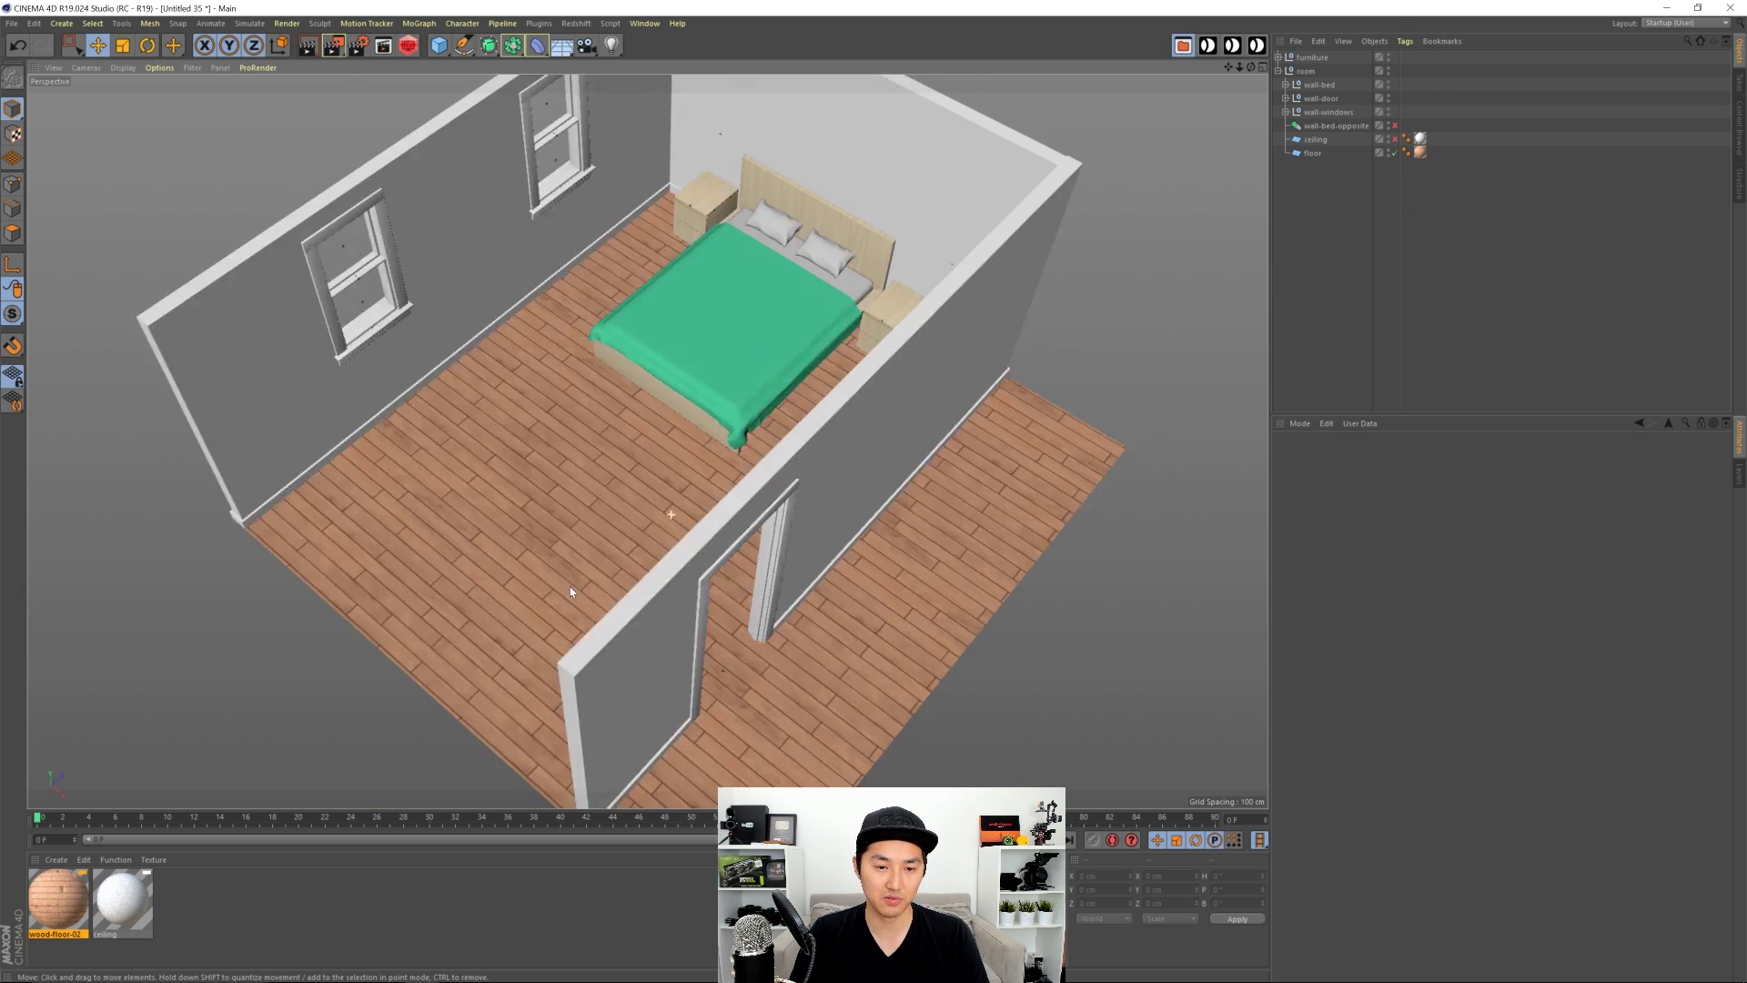
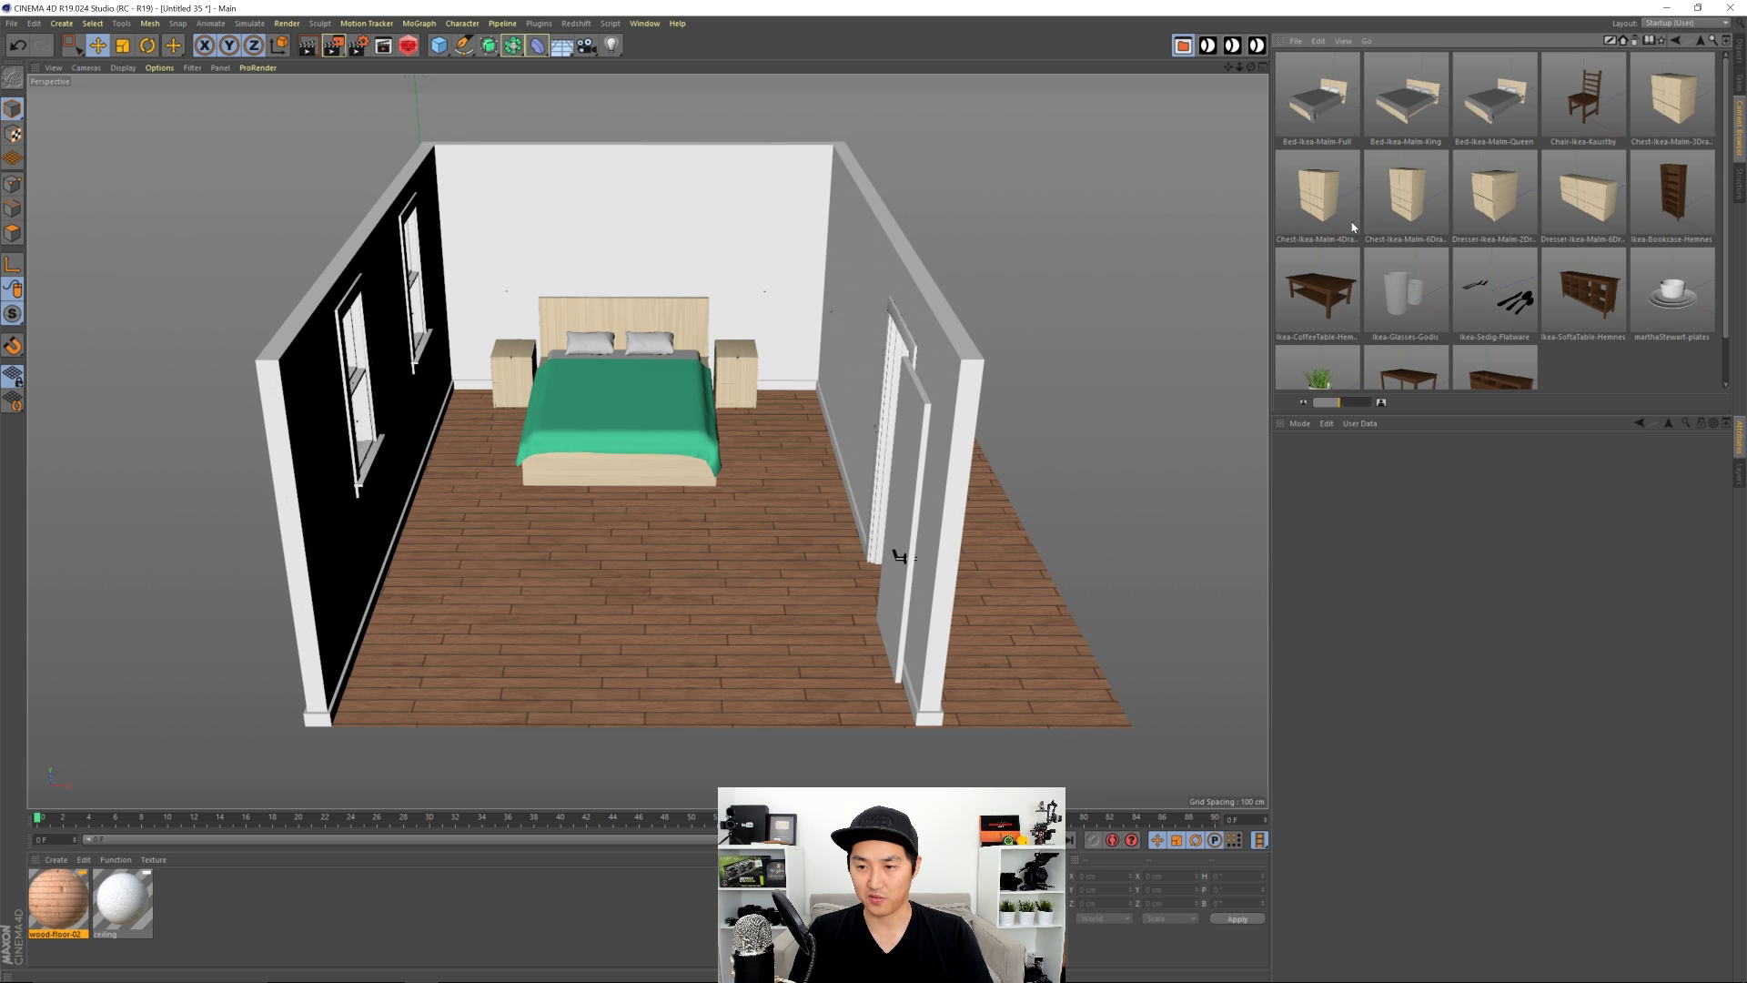
Step: Add the six-drawer Malm dresser and the Lerhamn table from the Content Browser
drag(1412, 414, 1427, 497)
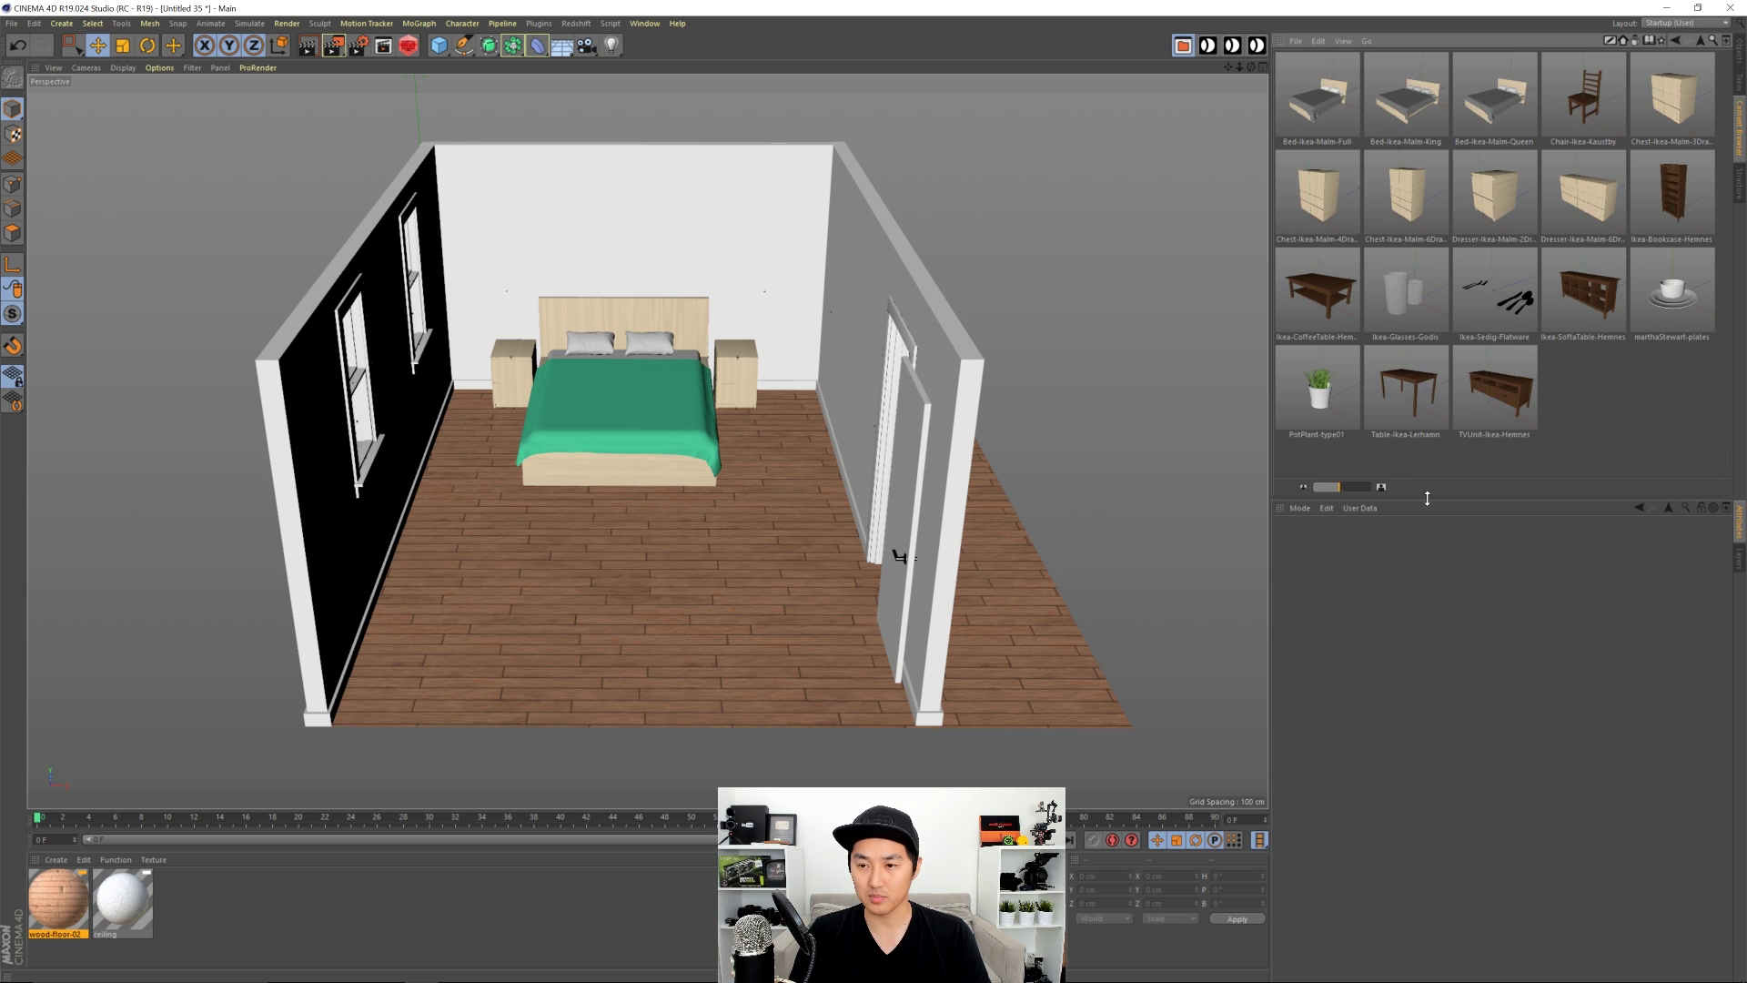
double_click(1592, 204)
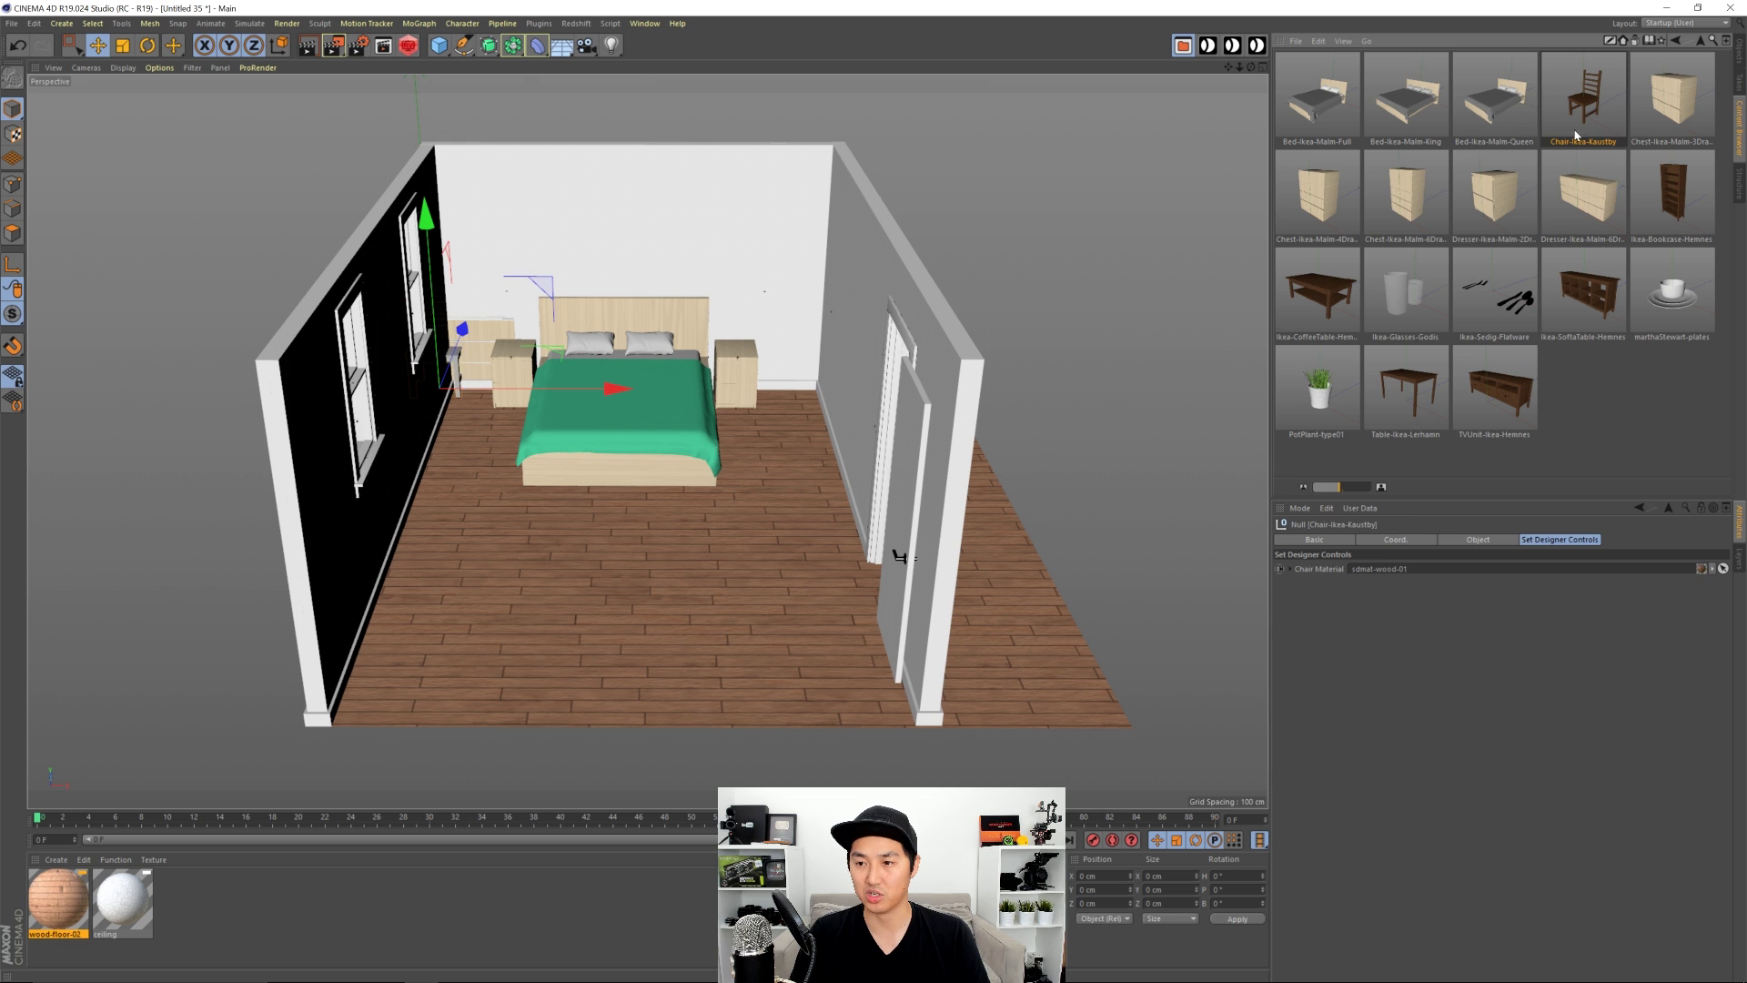
double_click(1414, 392)
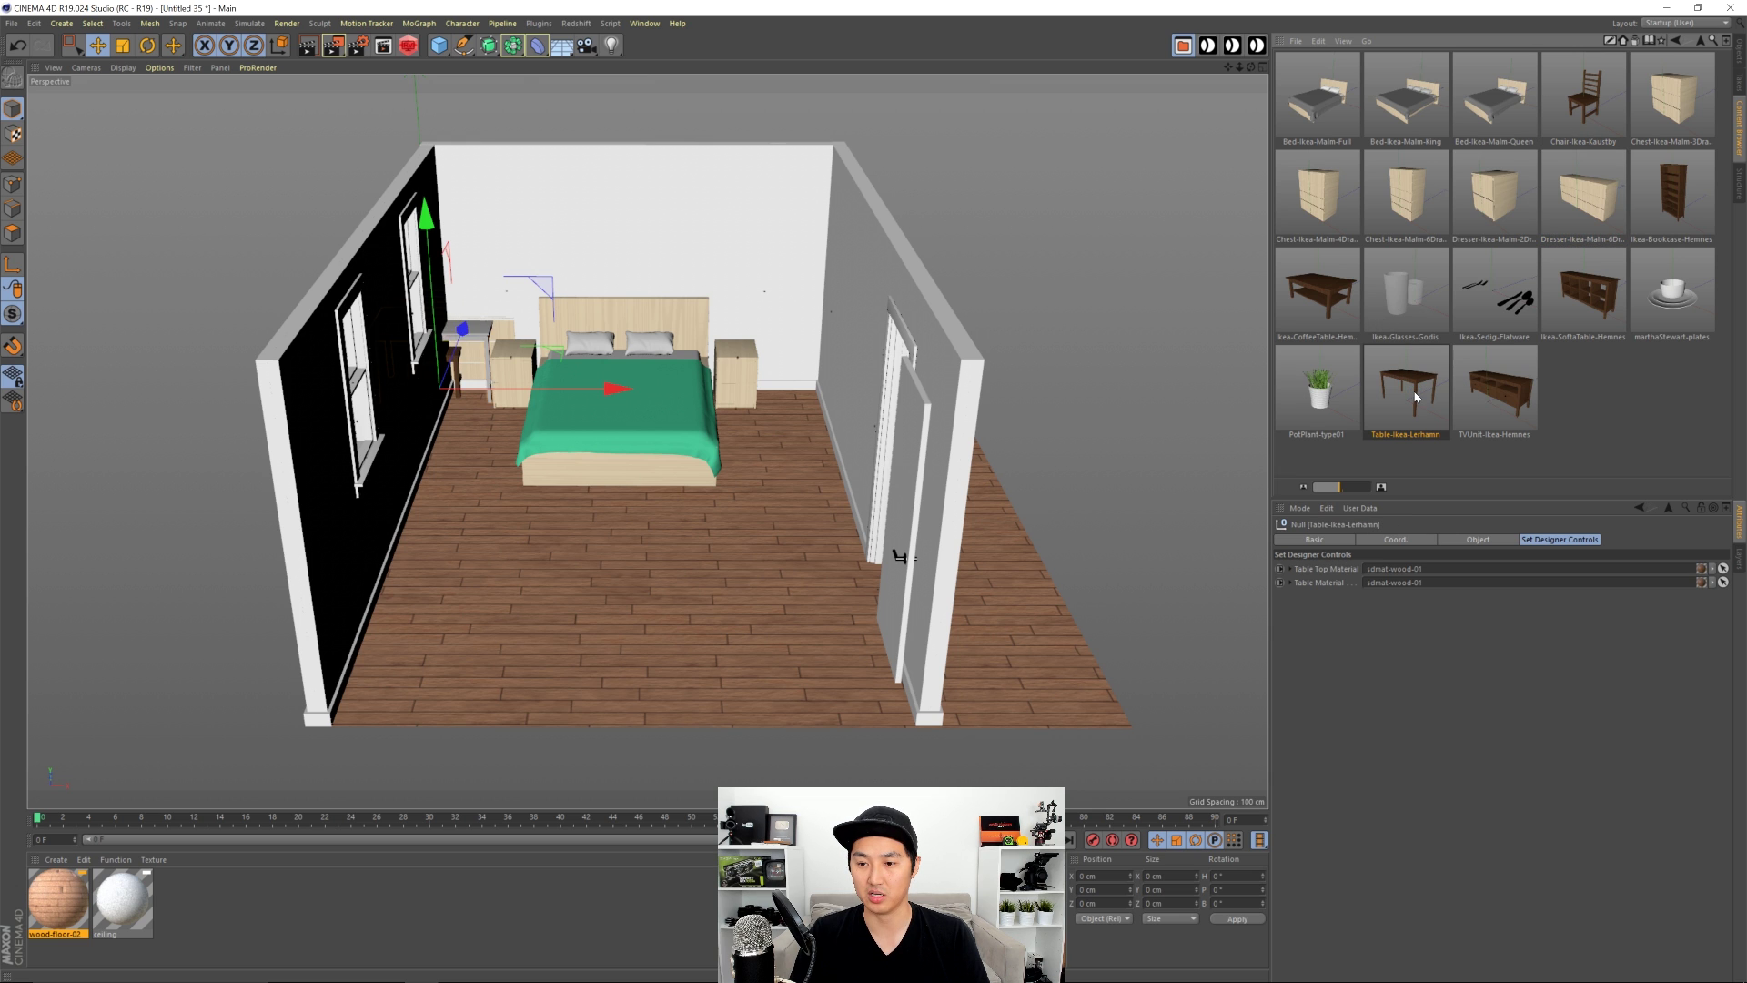
Step: In the Top view, move the dresser down into the room
click(1740, 48)
click(1436, 254)
click(1339, 85)
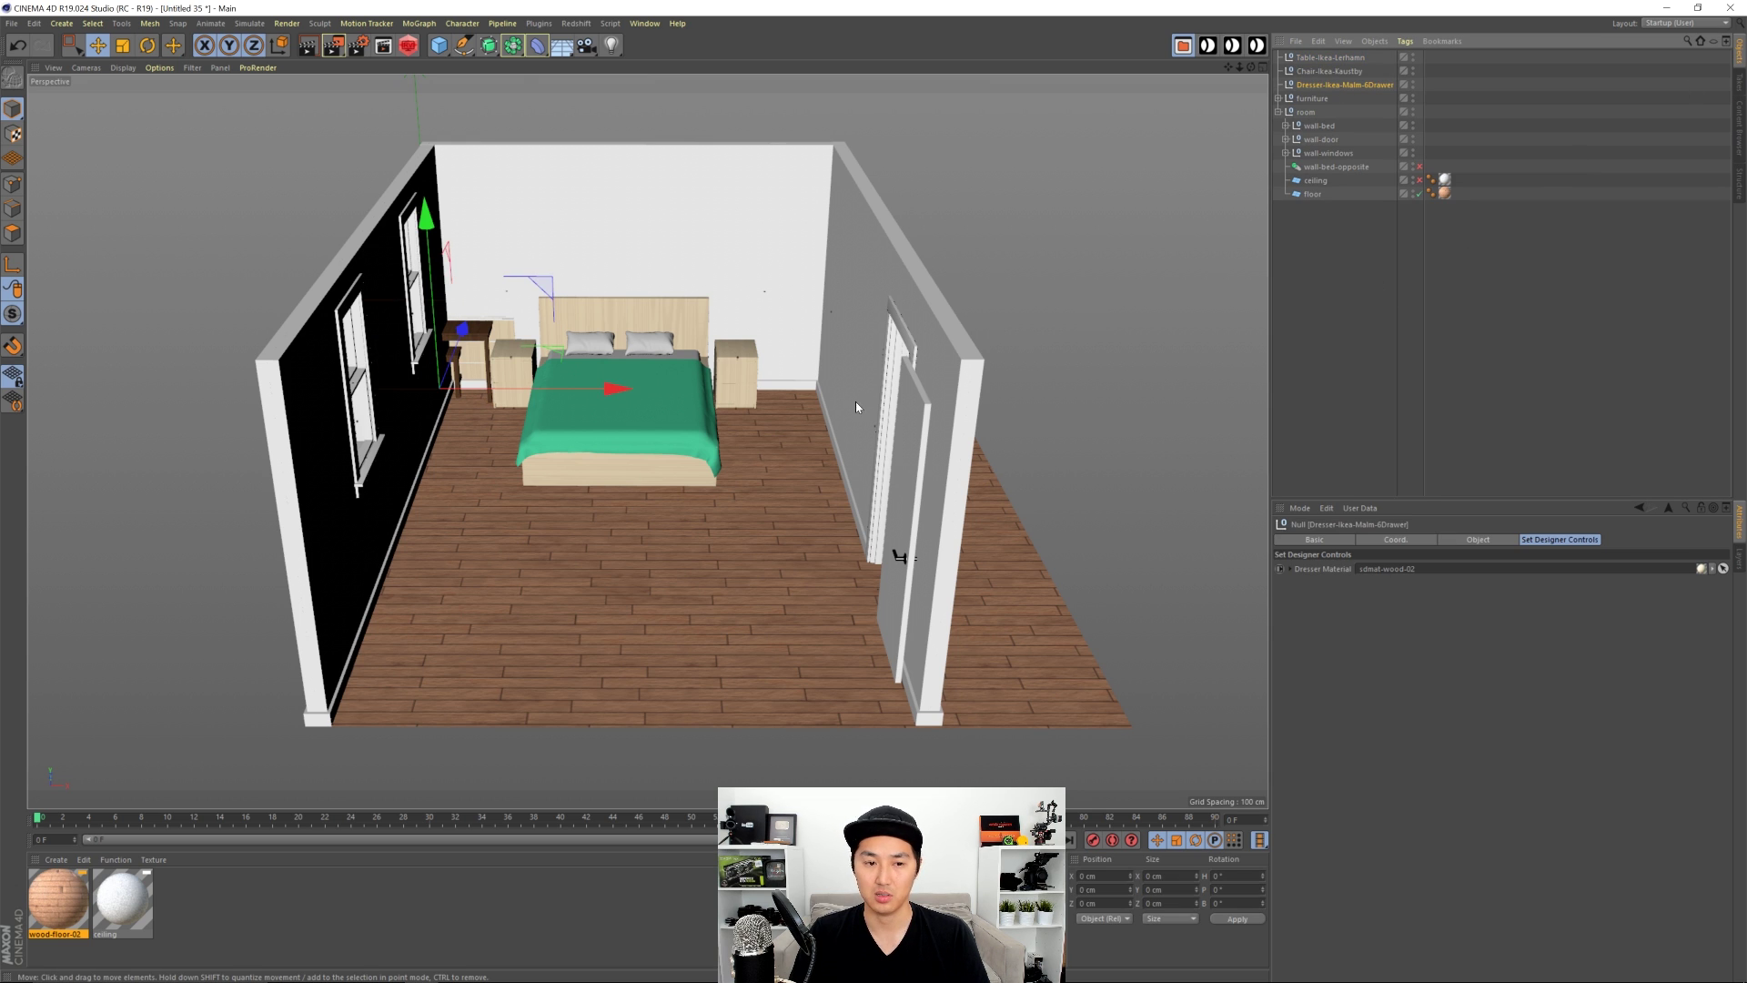
middle_click(724, 362)
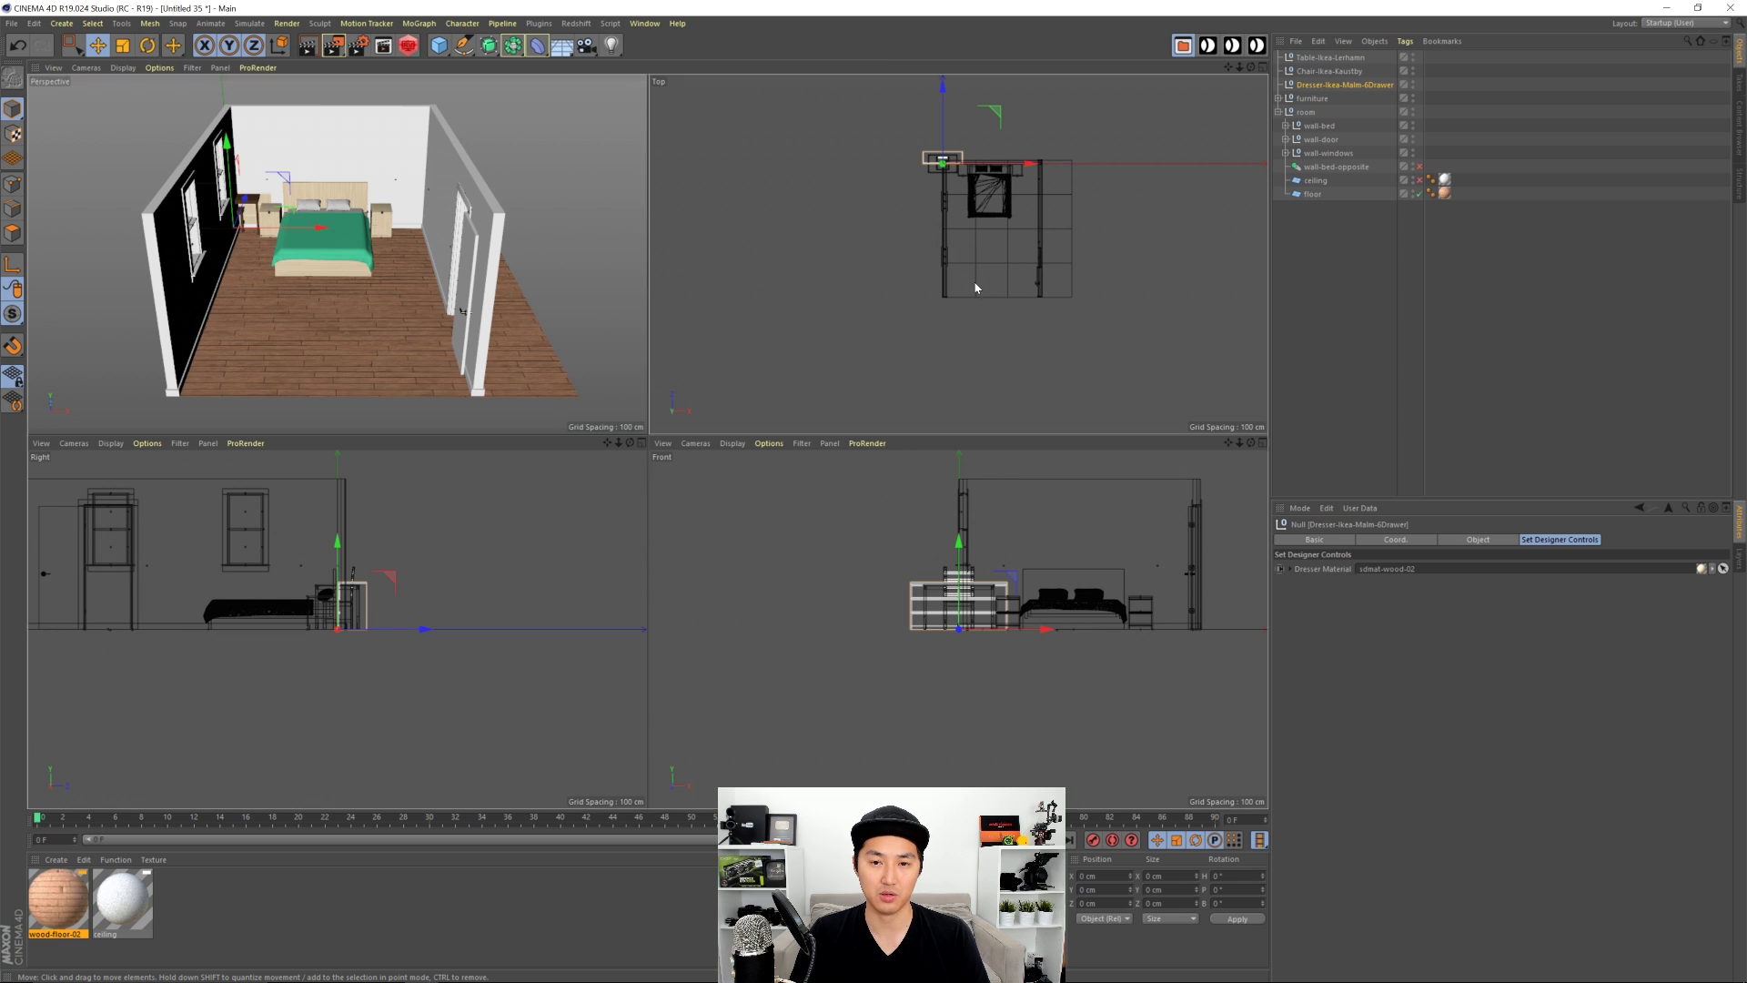
middle_click(862, 321)
scroll(864, 326, up, 3)
drag(667, 222, 761, 538)
Step: Rotate the dresser 180° and place it at the foot of the bed
middle_click(762, 474)
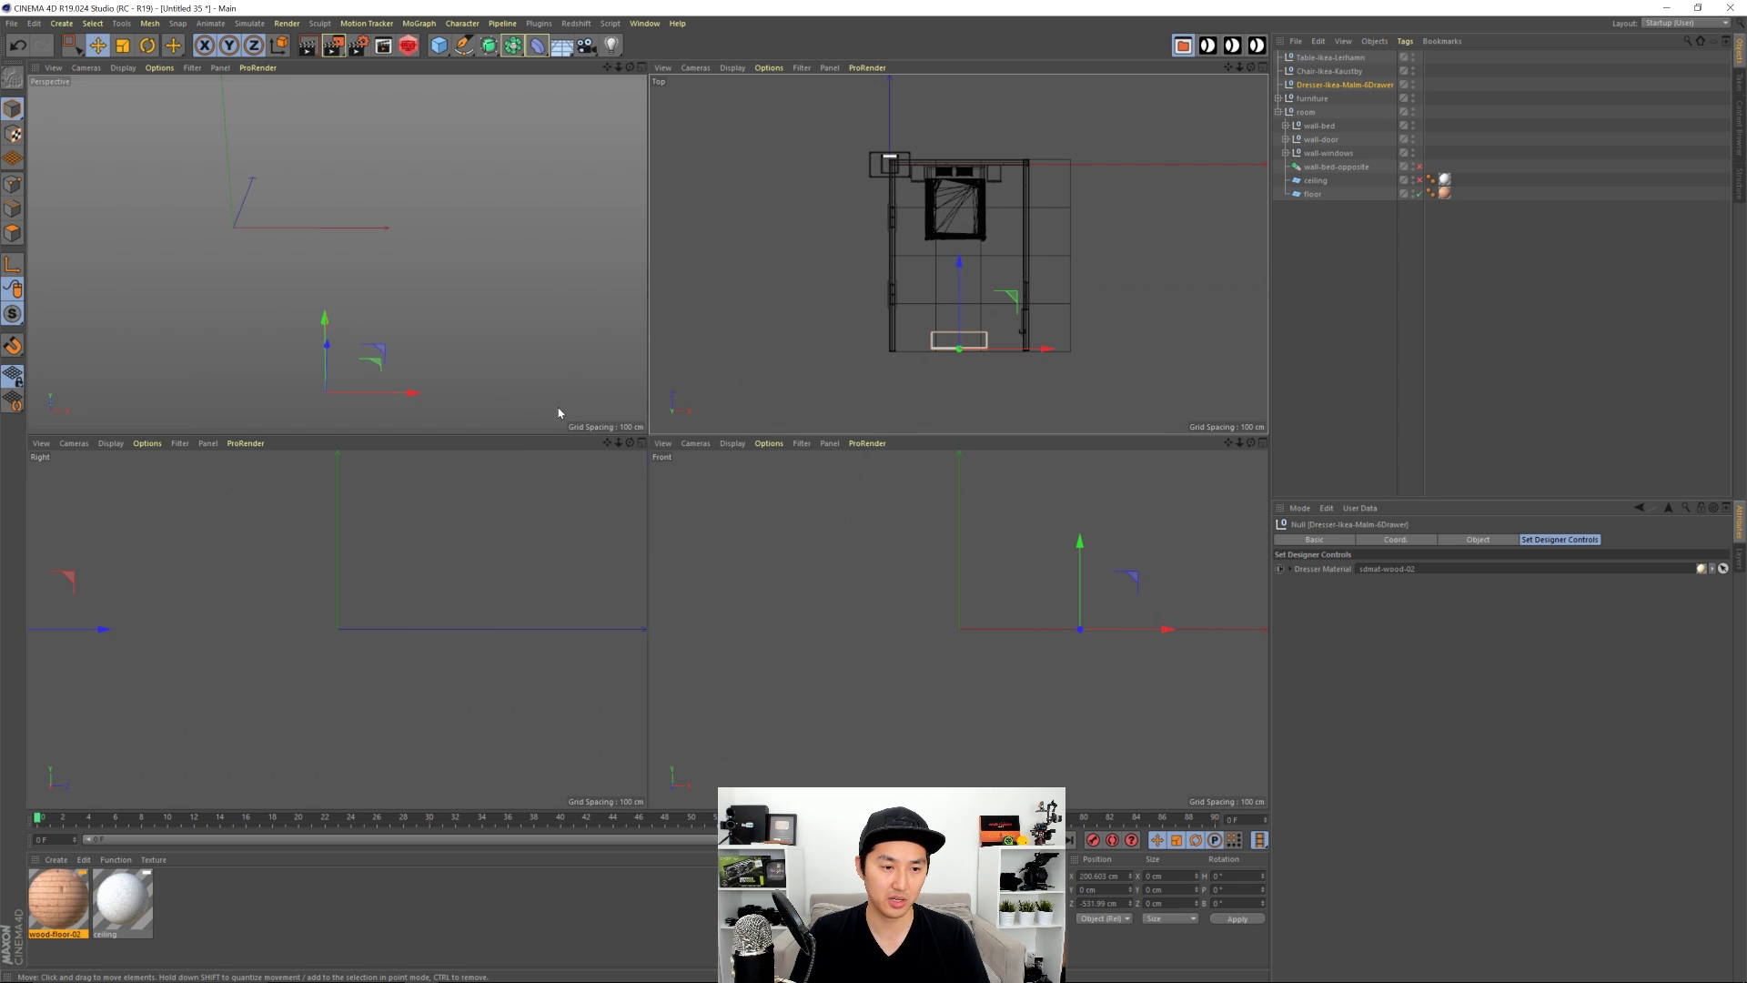
scroll(947, 346, up, 5)
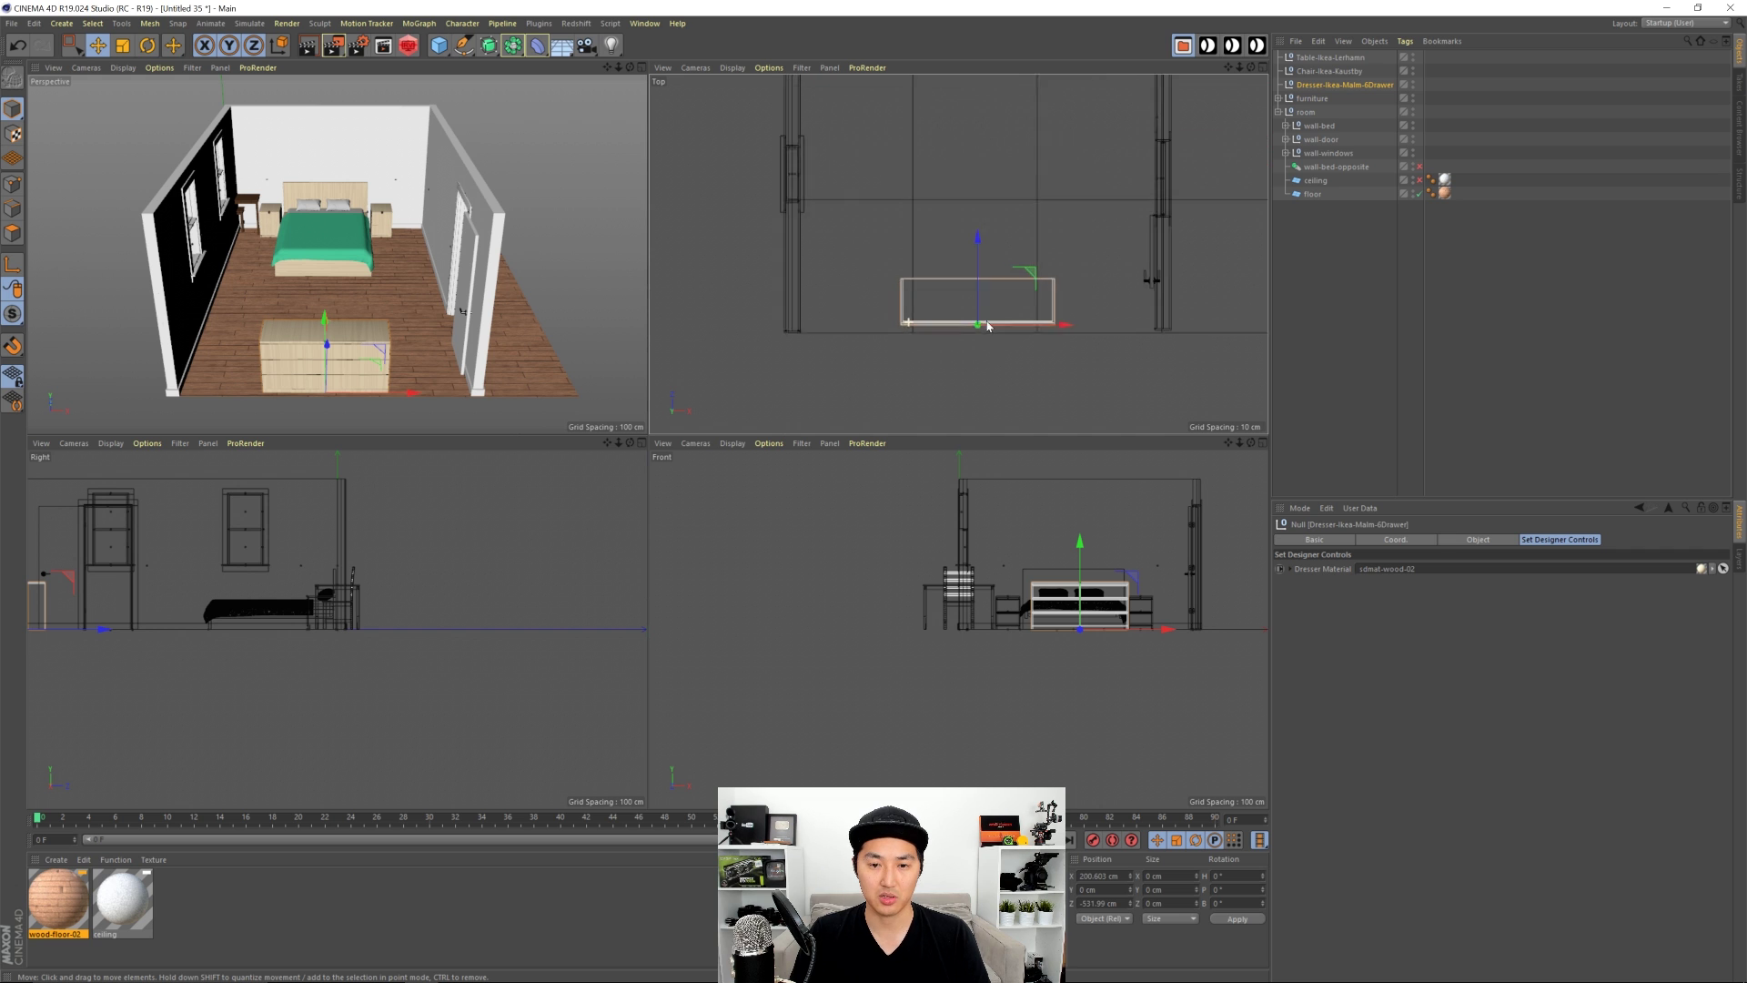
key(r)
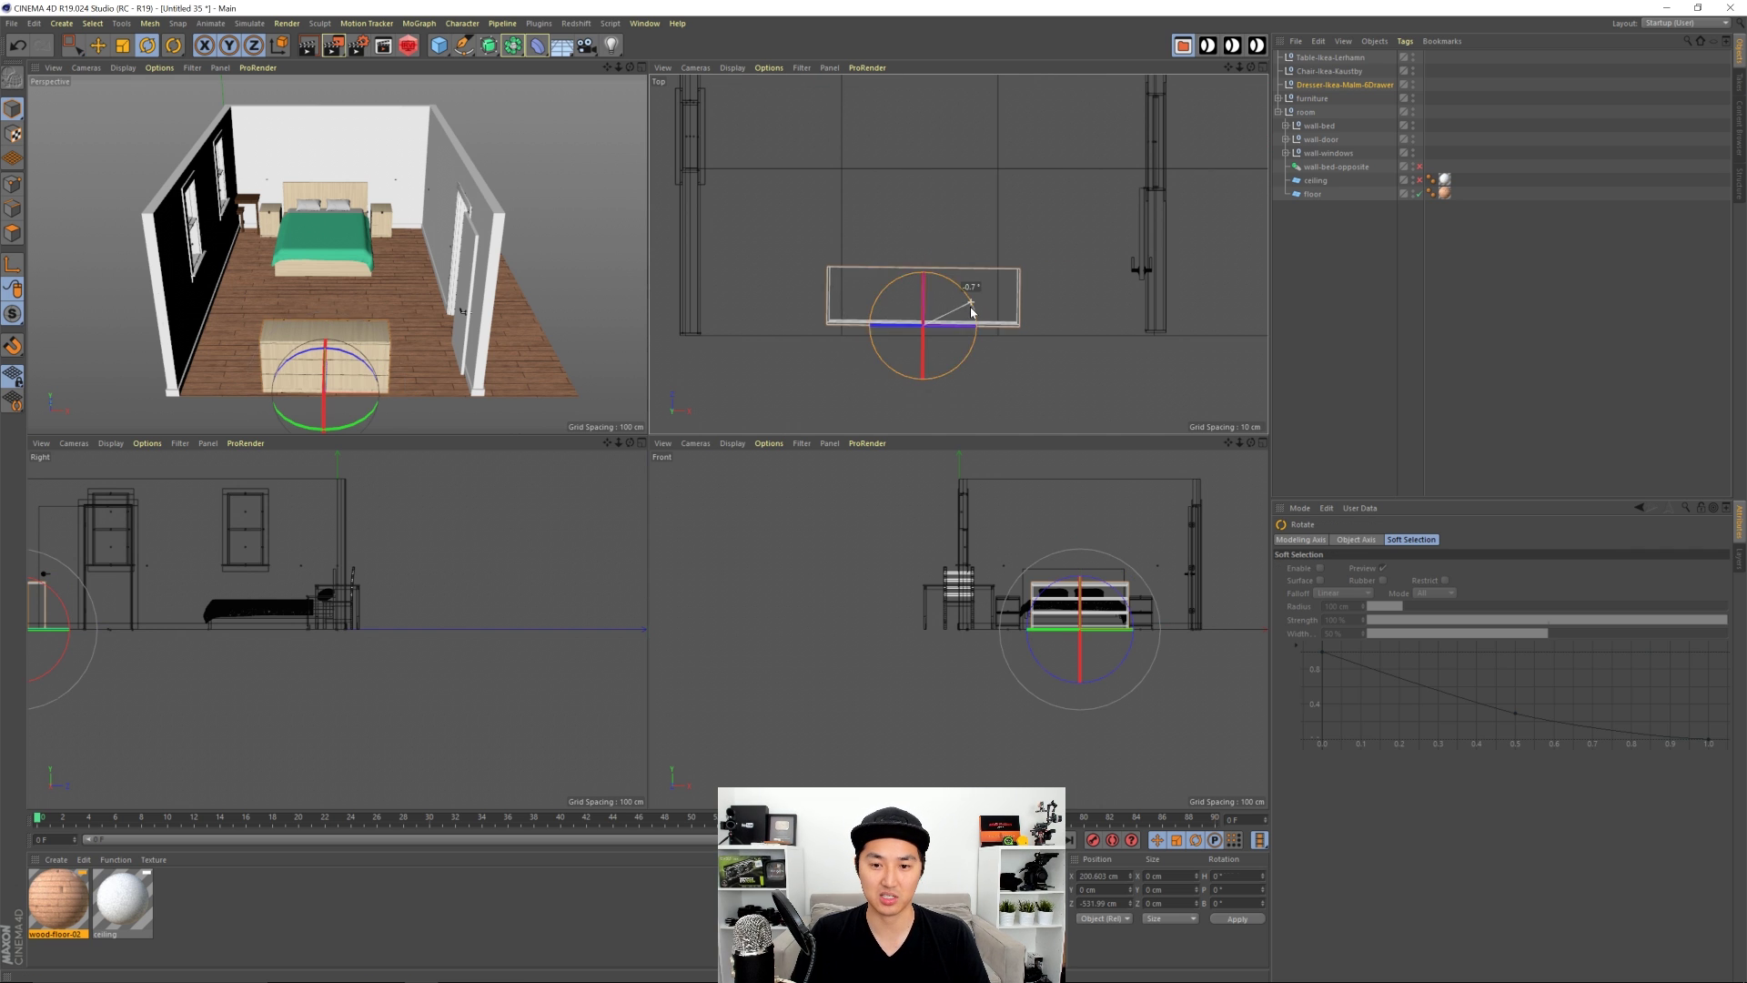
drag(962, 307, 814, 386)
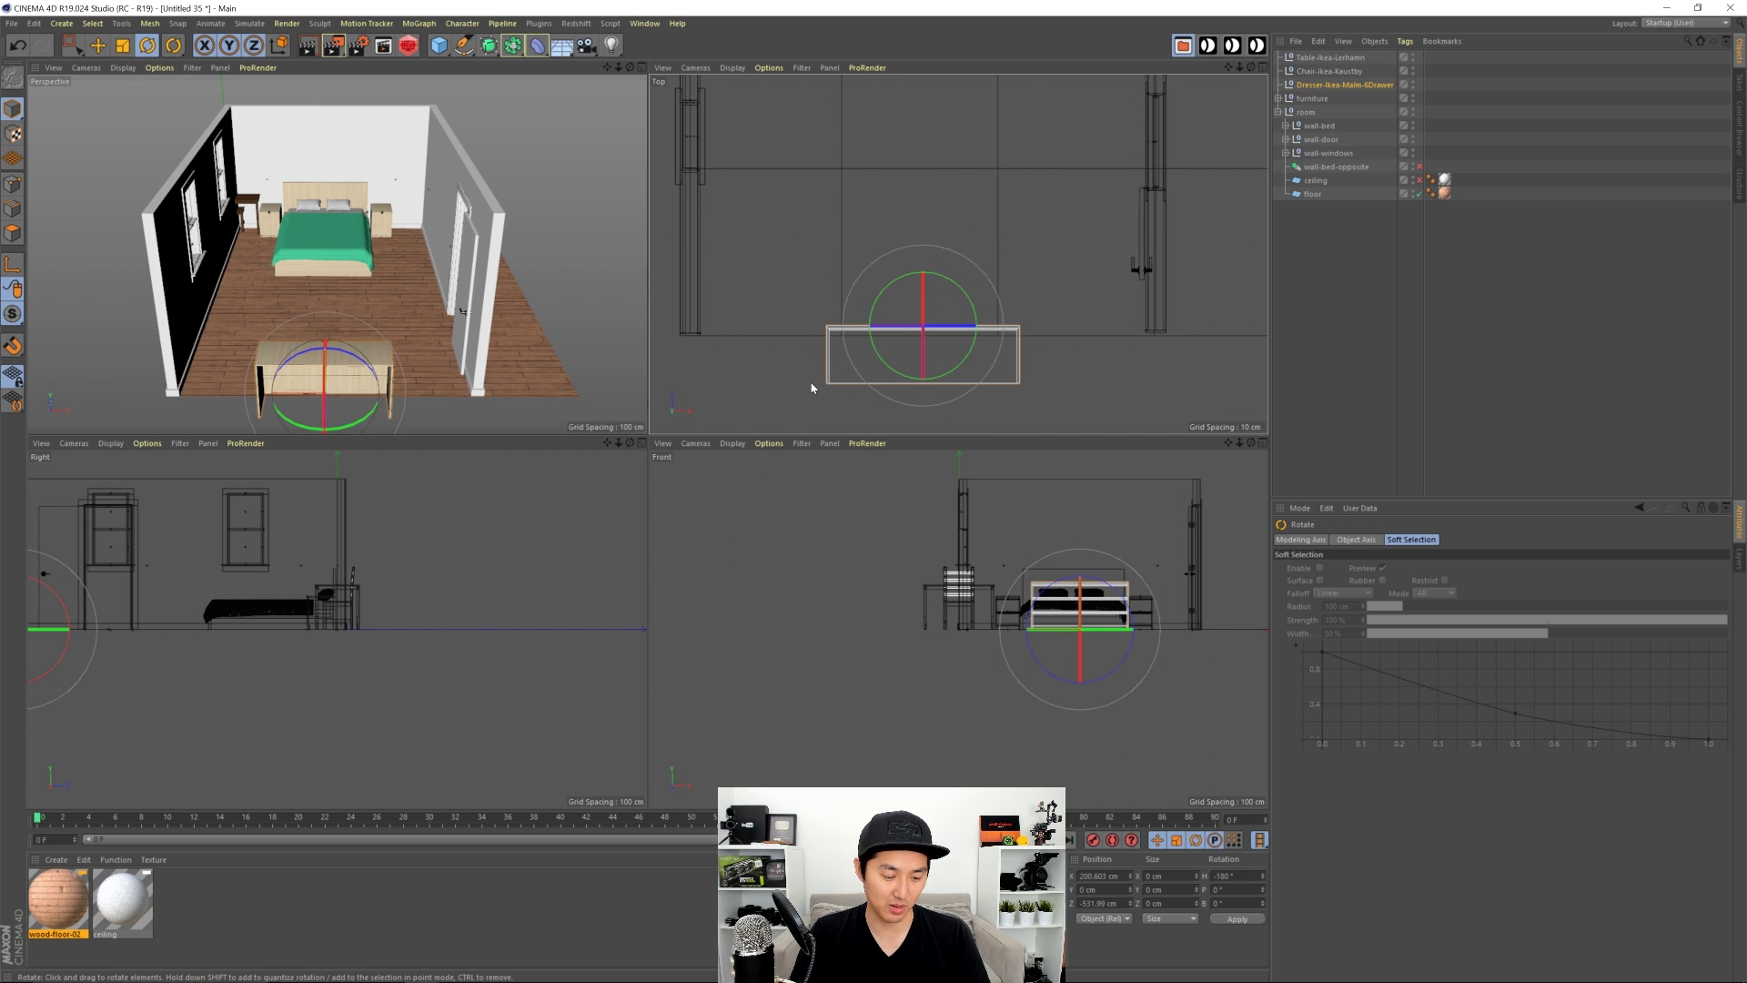
key(e)
drag(921, 401, 928, 359)
drag(834, 289, 871, 290)
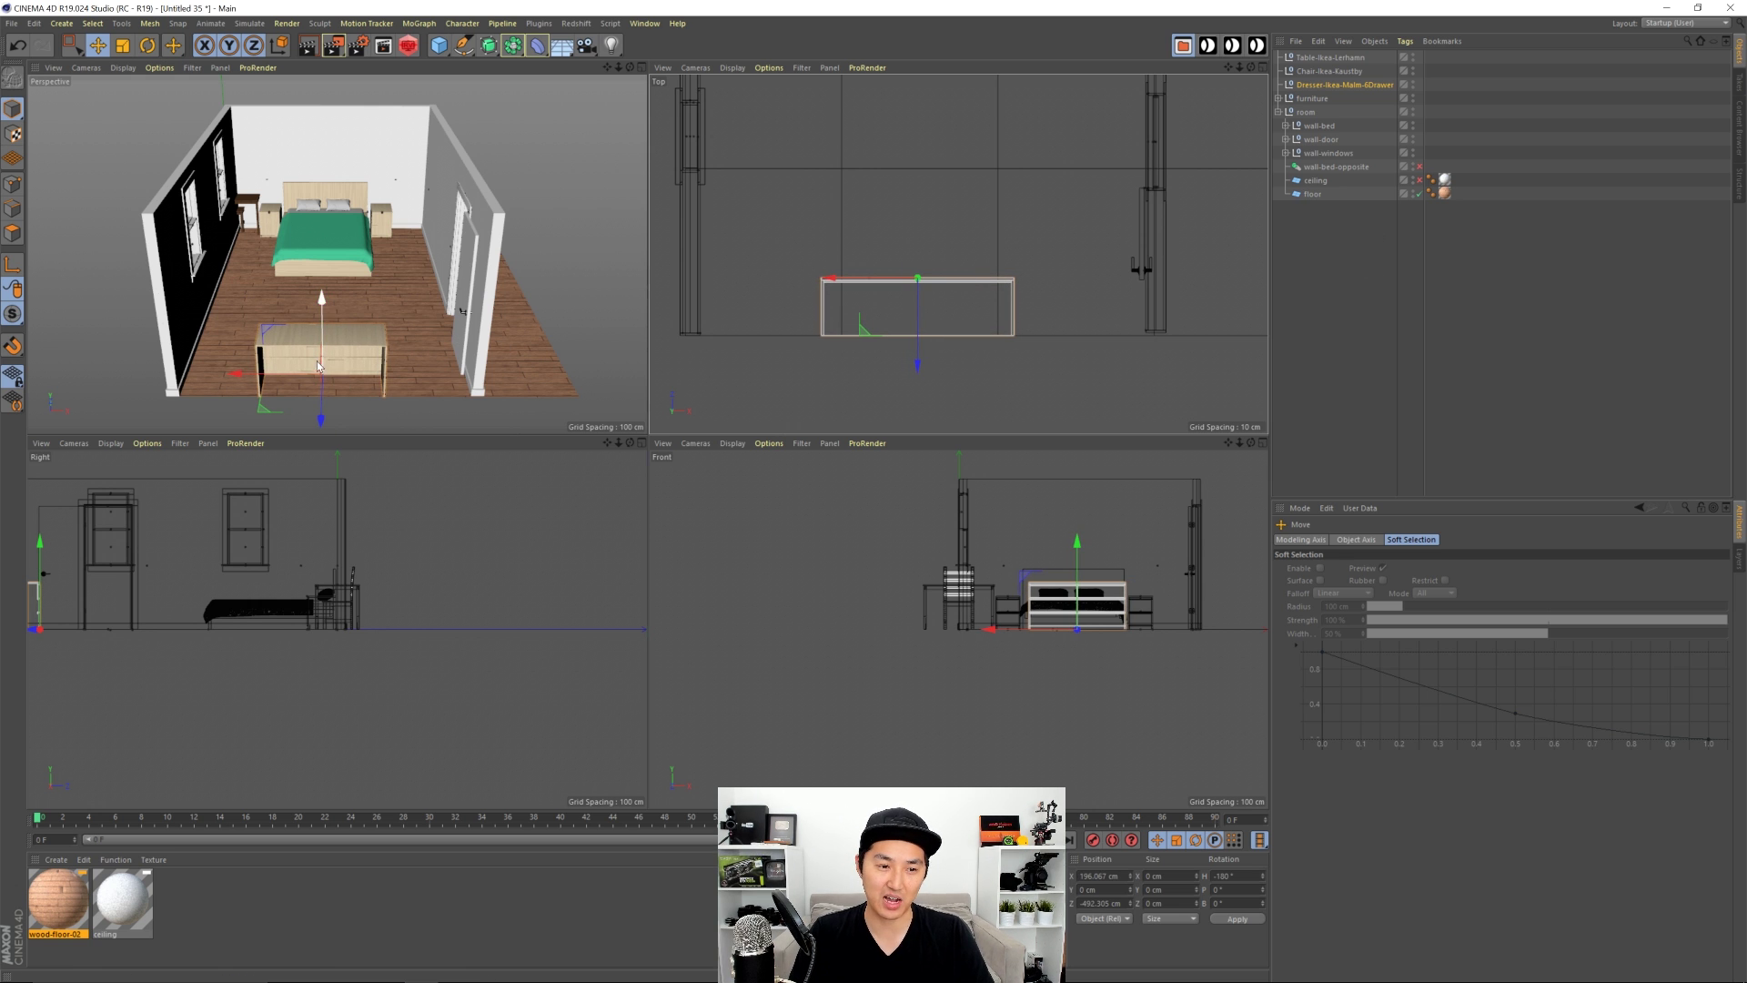
Step: Move the table and chair together out of the corner into the room
click(1345, 72)
shift+click(1343, 59)
alt+middle_drag(923, 146, 1028, 314)
alt+right_drag(990, 269, 953, 273)
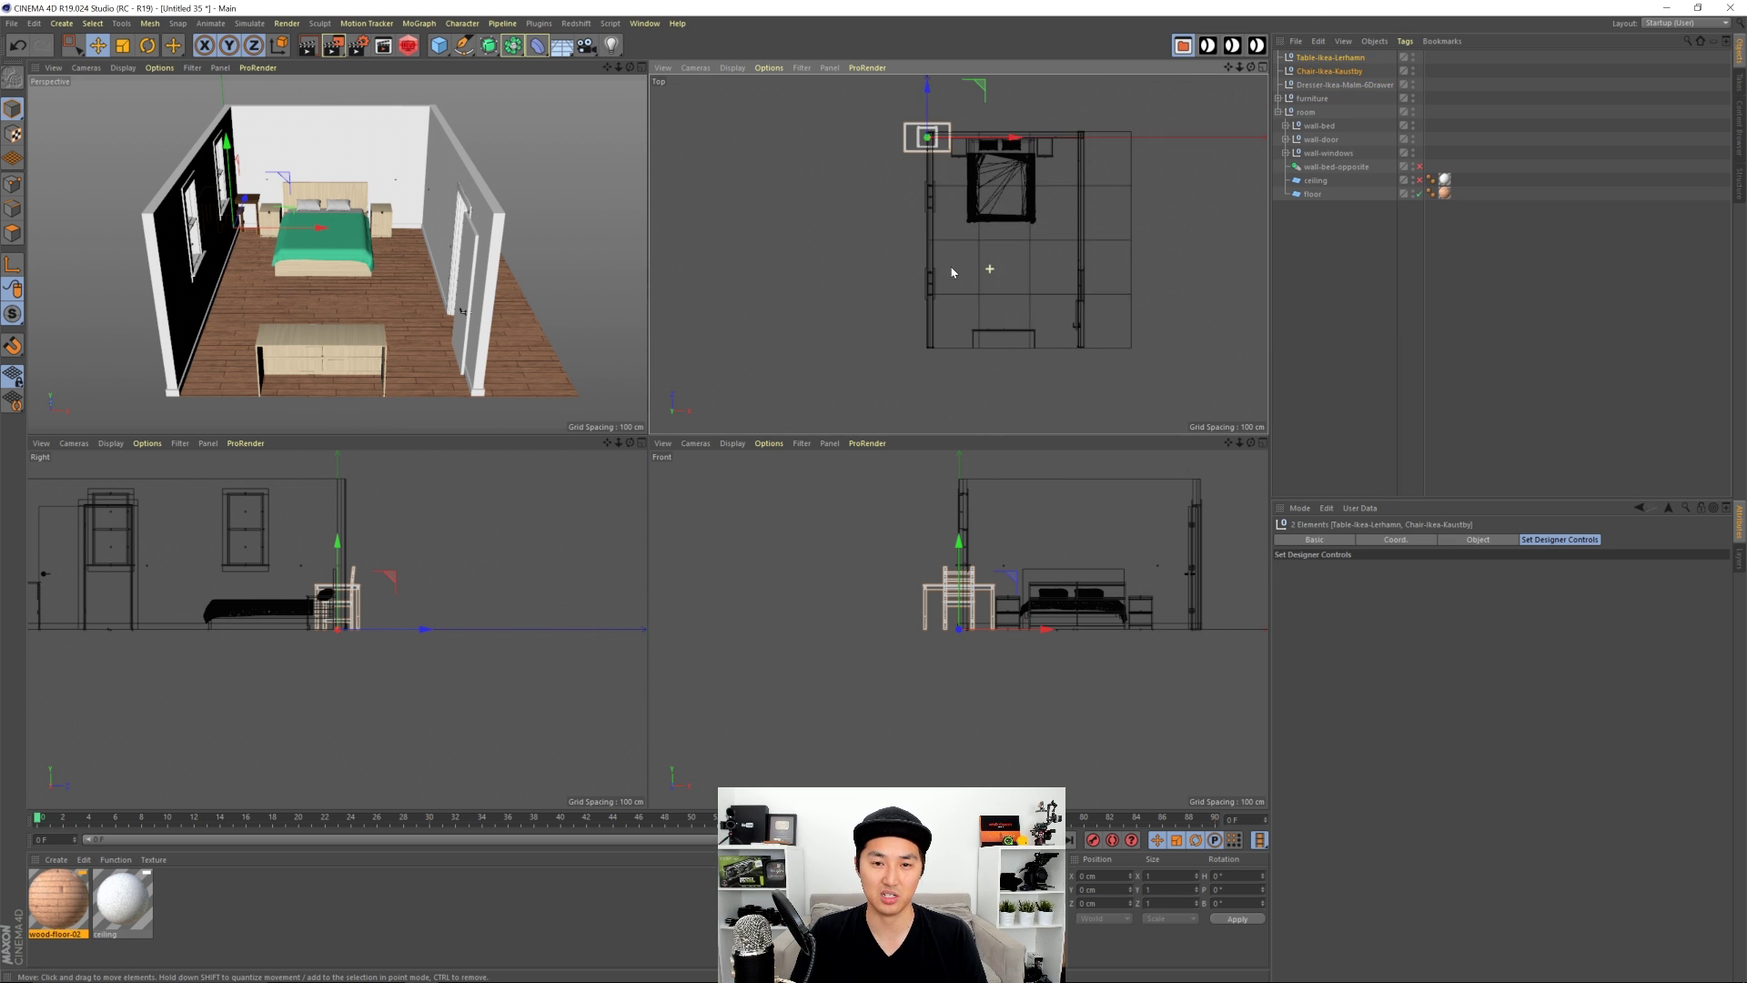
alt+middle_drag(953, 273, 931, 300)
drag(929, 147, 966, 290)
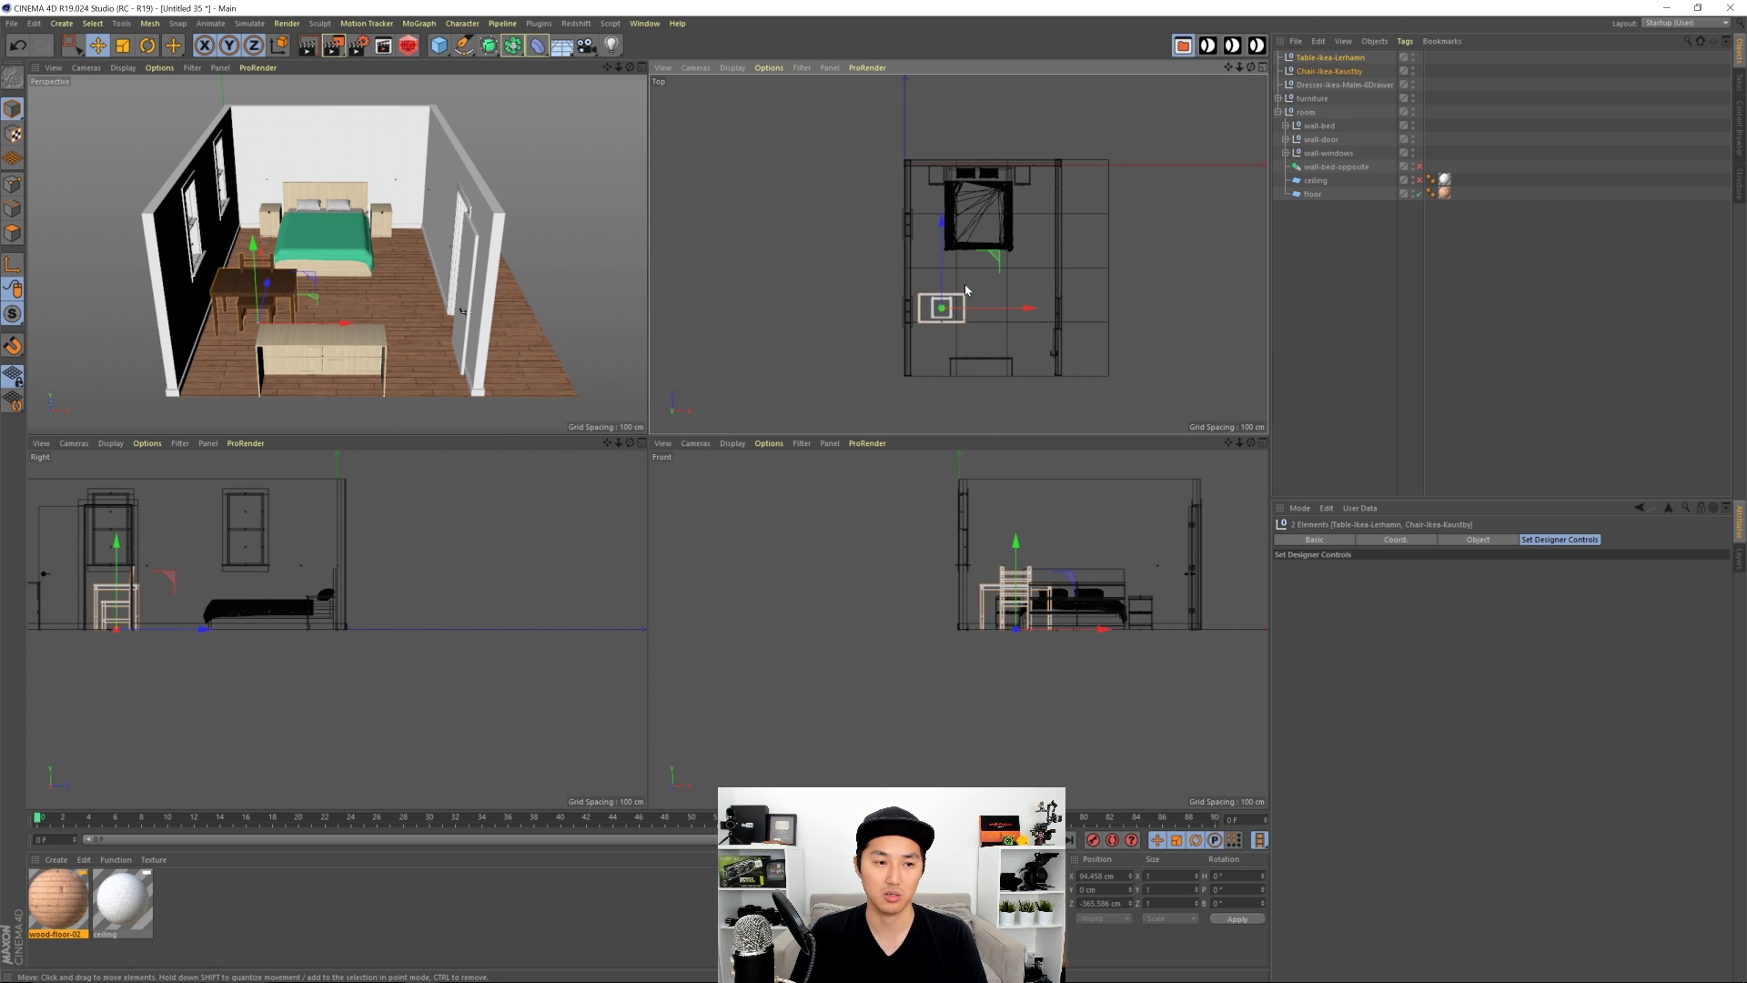
scroll(965, 288, up, 8)
alt+middle_drag(967, 300, 917, 228)
scroll(983, 225, down, 2)
Step: Rotate the table and chair -100° and push them against the window wall
key(r)
drag(946, 201, 928, 279)
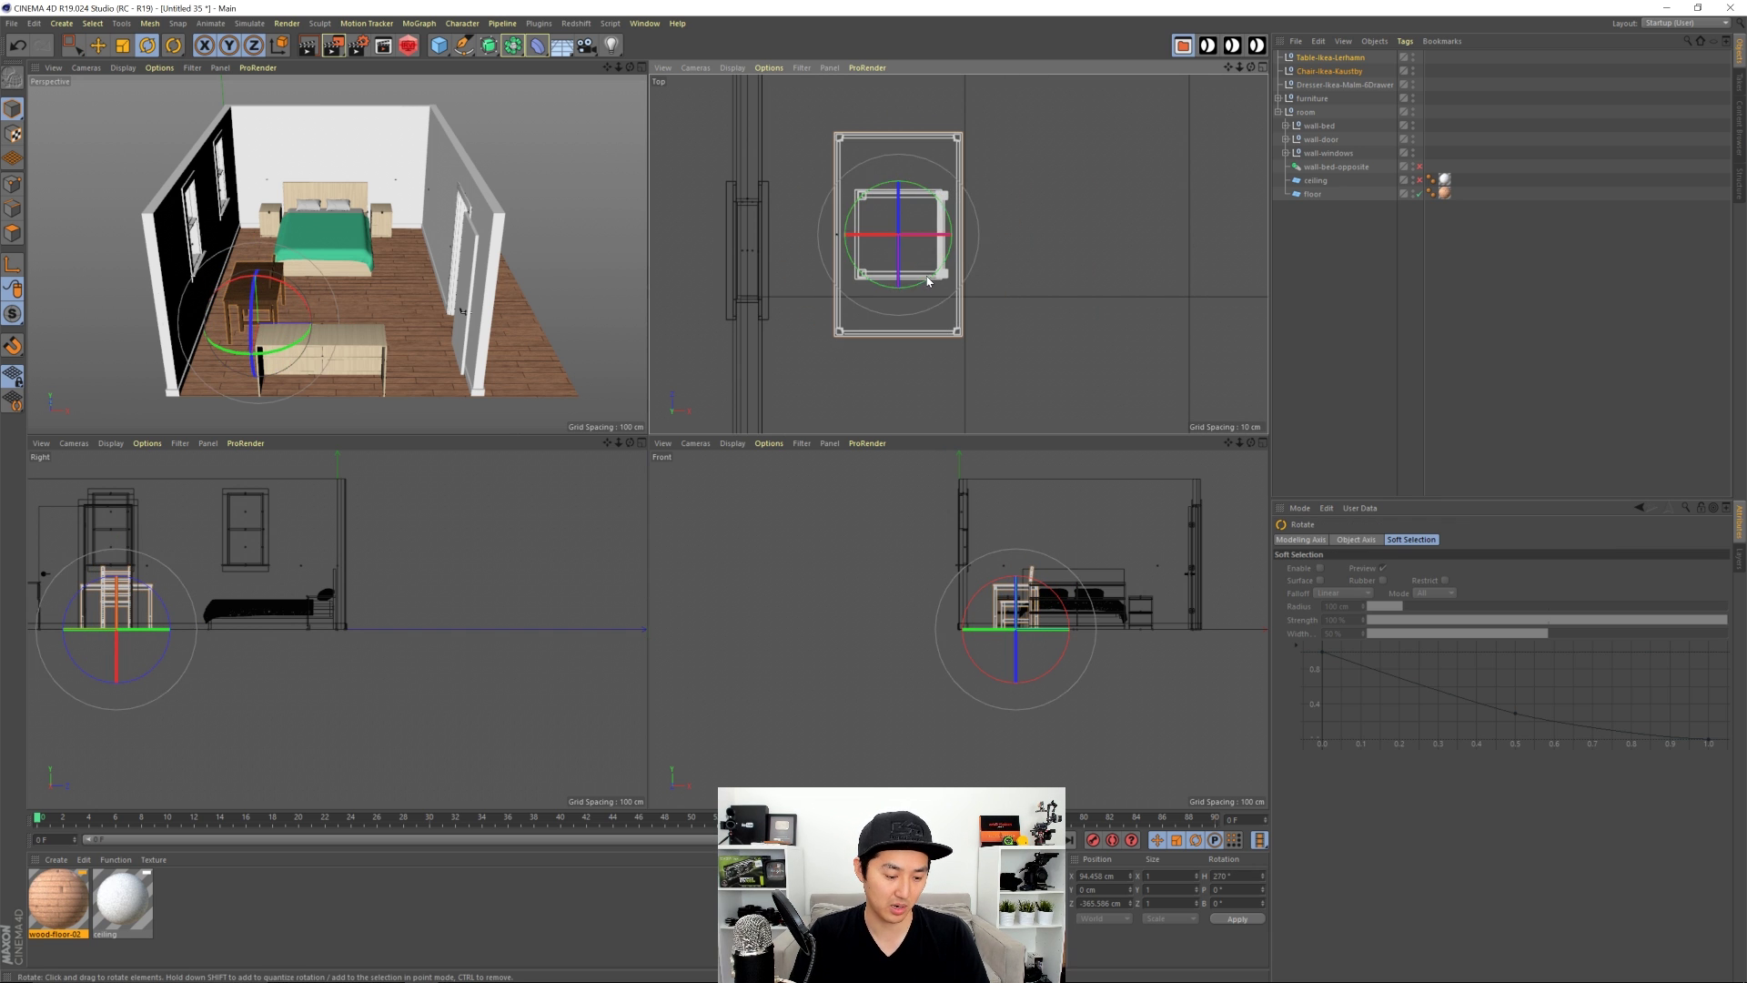
key(e)
scroll(951, 266, up, 1)
alt+middle_drag(910, 264, 967, 279)
drag(979, 290, 930, 264)
Step: Pull the chair out from the table and turn it slightly askew
alt+middle_drag(232, 284, 330, 273)
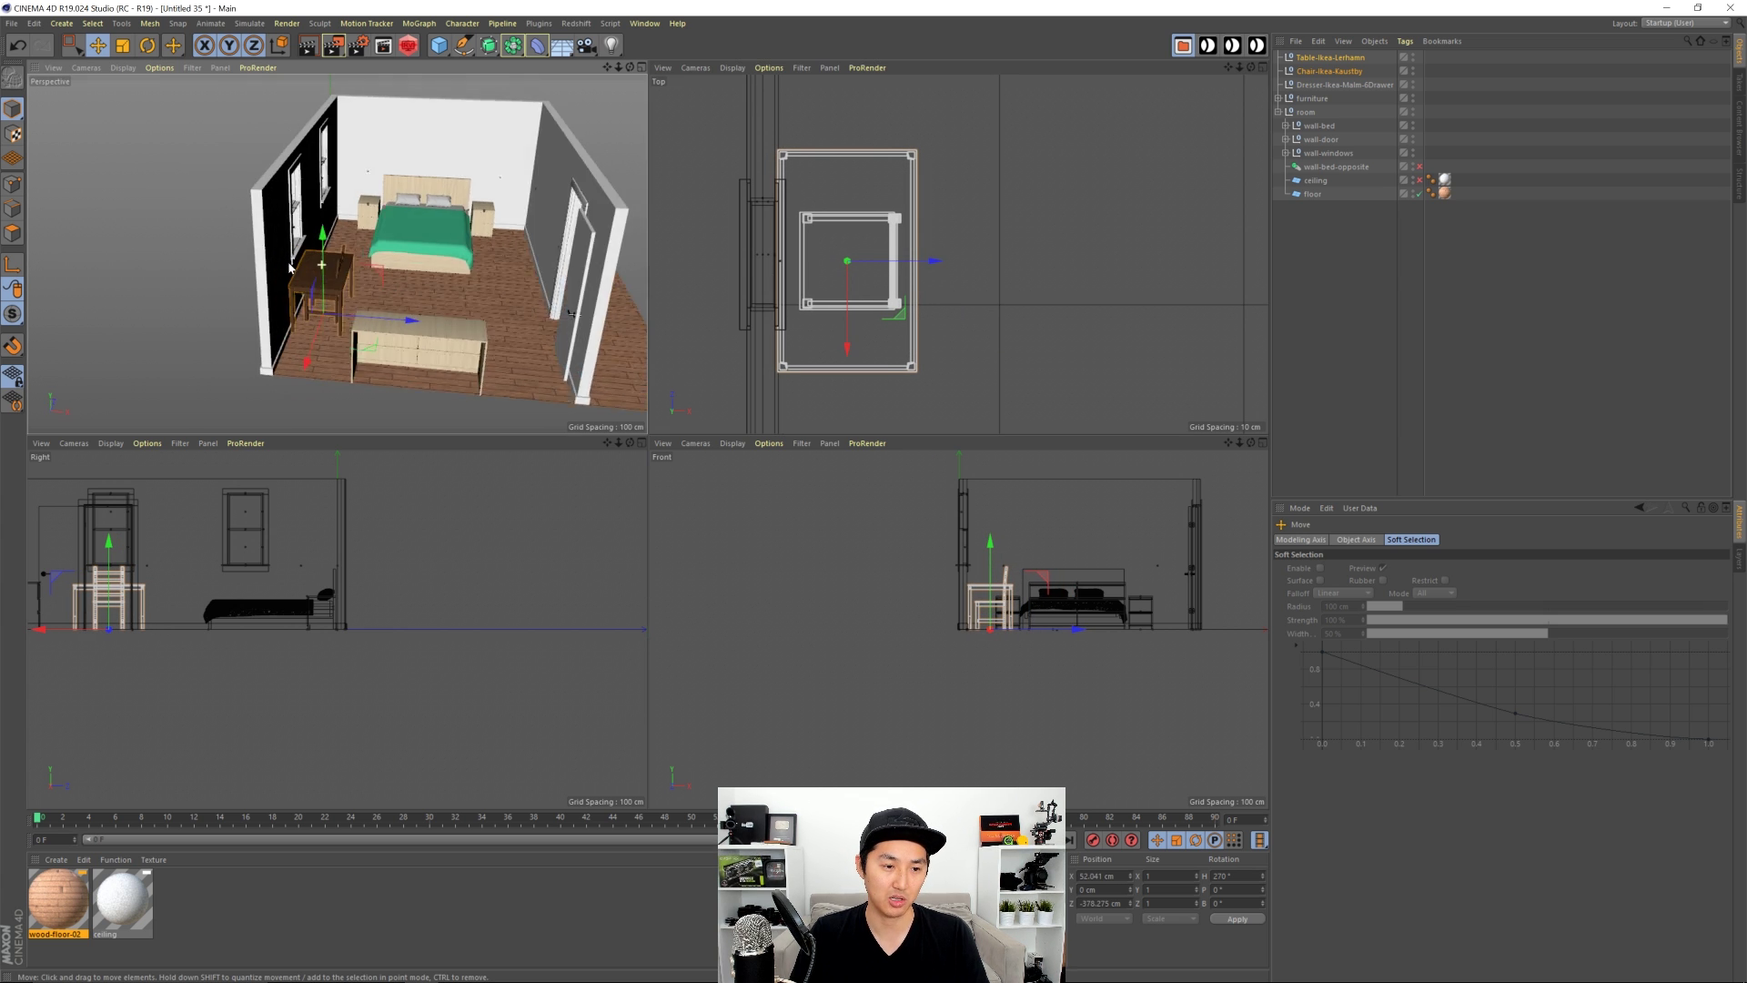
alt+right_drag(330, 273, 470, 302)
alt+drag(471, 302, 379, 209)
alt+right_drag(378, 209, 359, 242)
alt+drag(358, 242, 546, 305)
click(1321, 73)
alt+middle_drag(891, 289, 841, 289)
key(r)
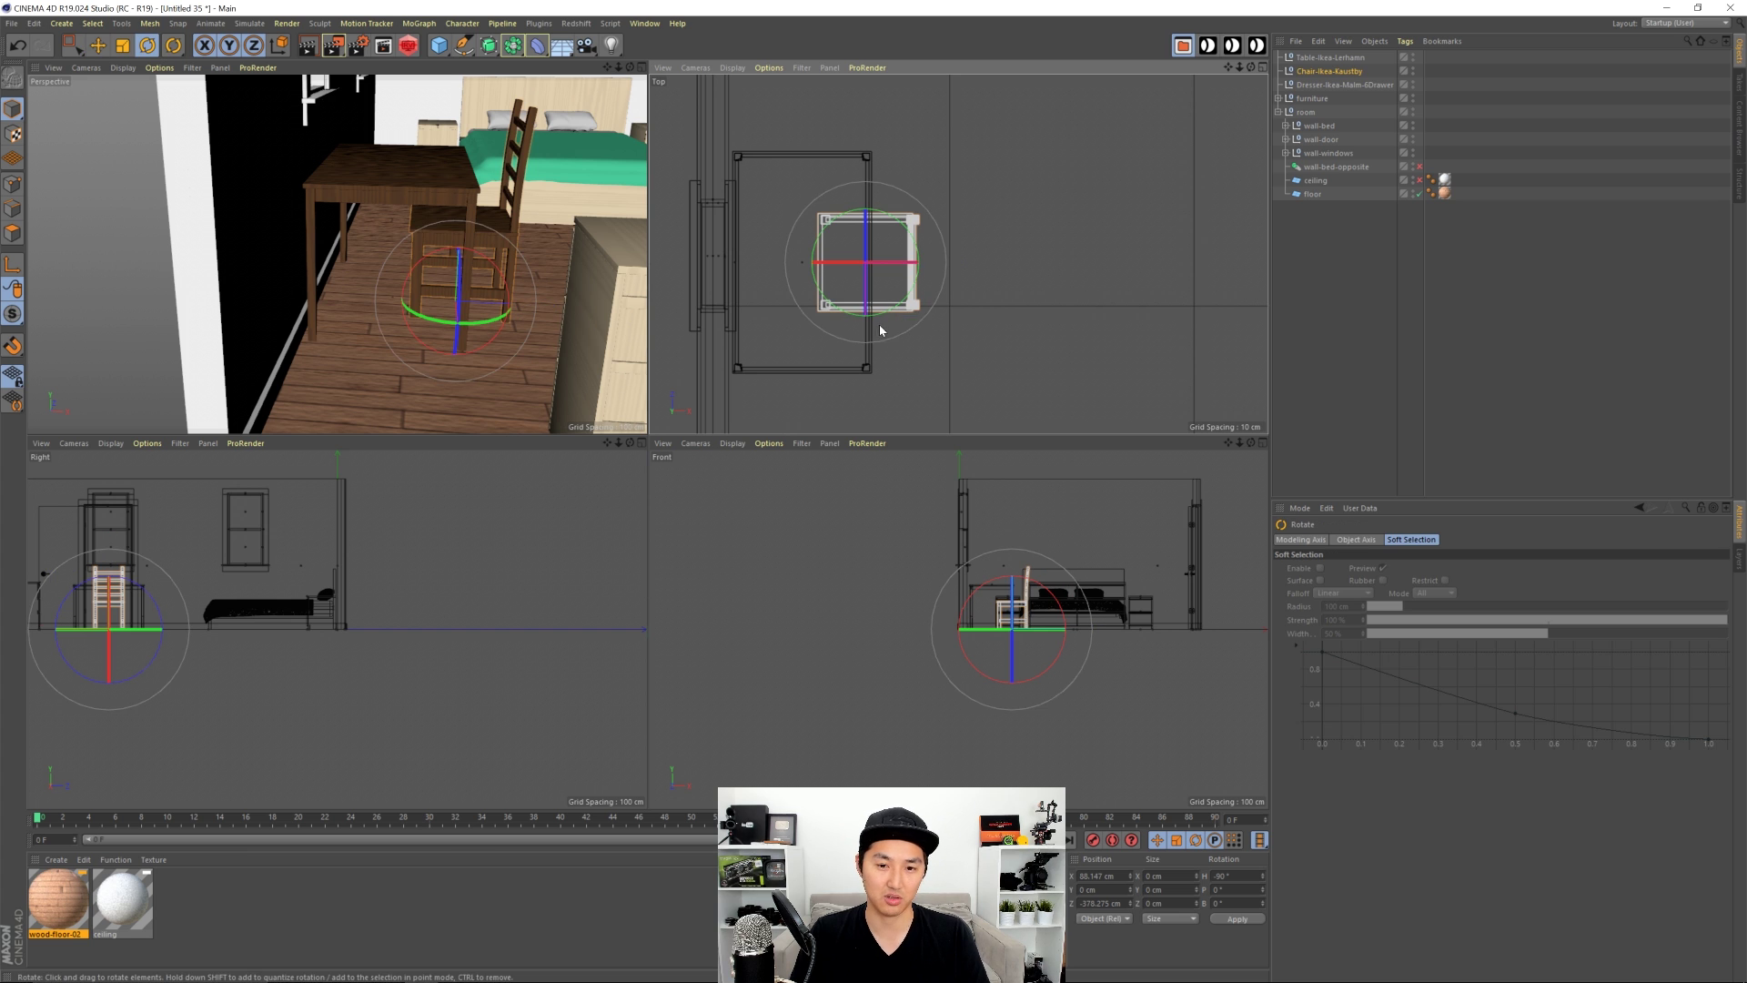
drag(882, 328, 888, 305)
key(e)
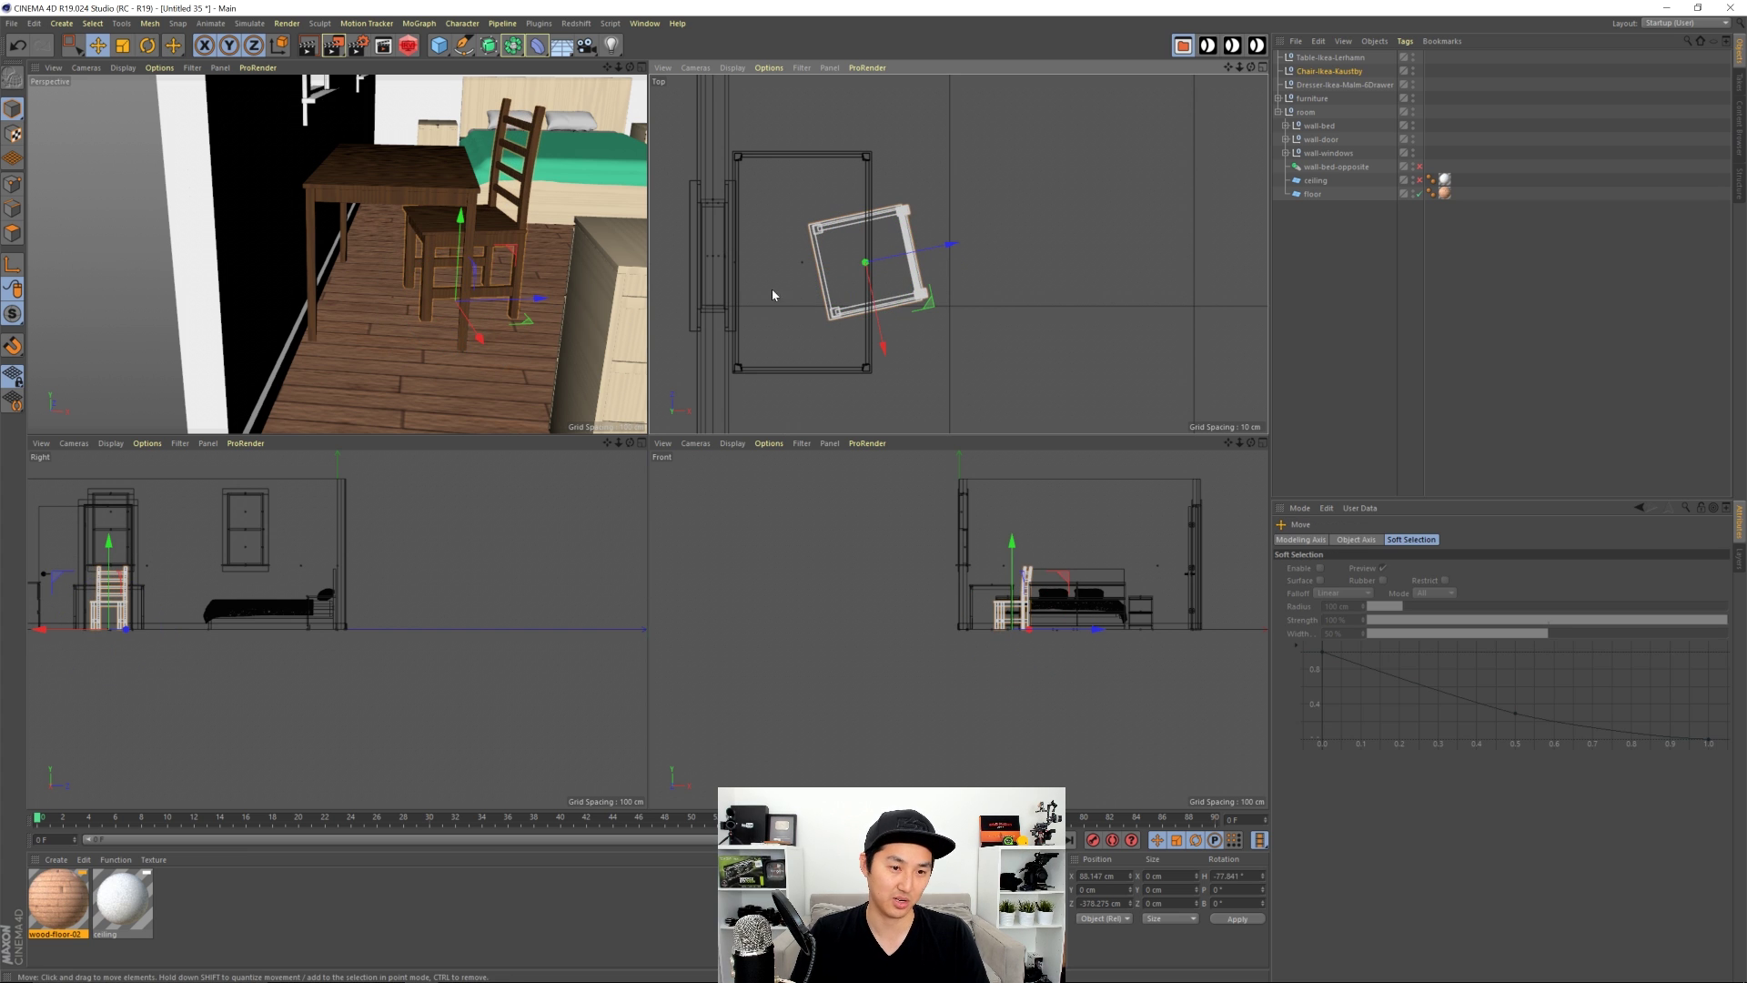
Step: Orbit around the room to check the arrangement of the bed, dresser, table and chair
click(1326, 316)
alt+drag(577, 226, 568, 227)
alt+right_drag(568, 227, 441, 231)
alt+middle_drag(487, 257, 428, 266)
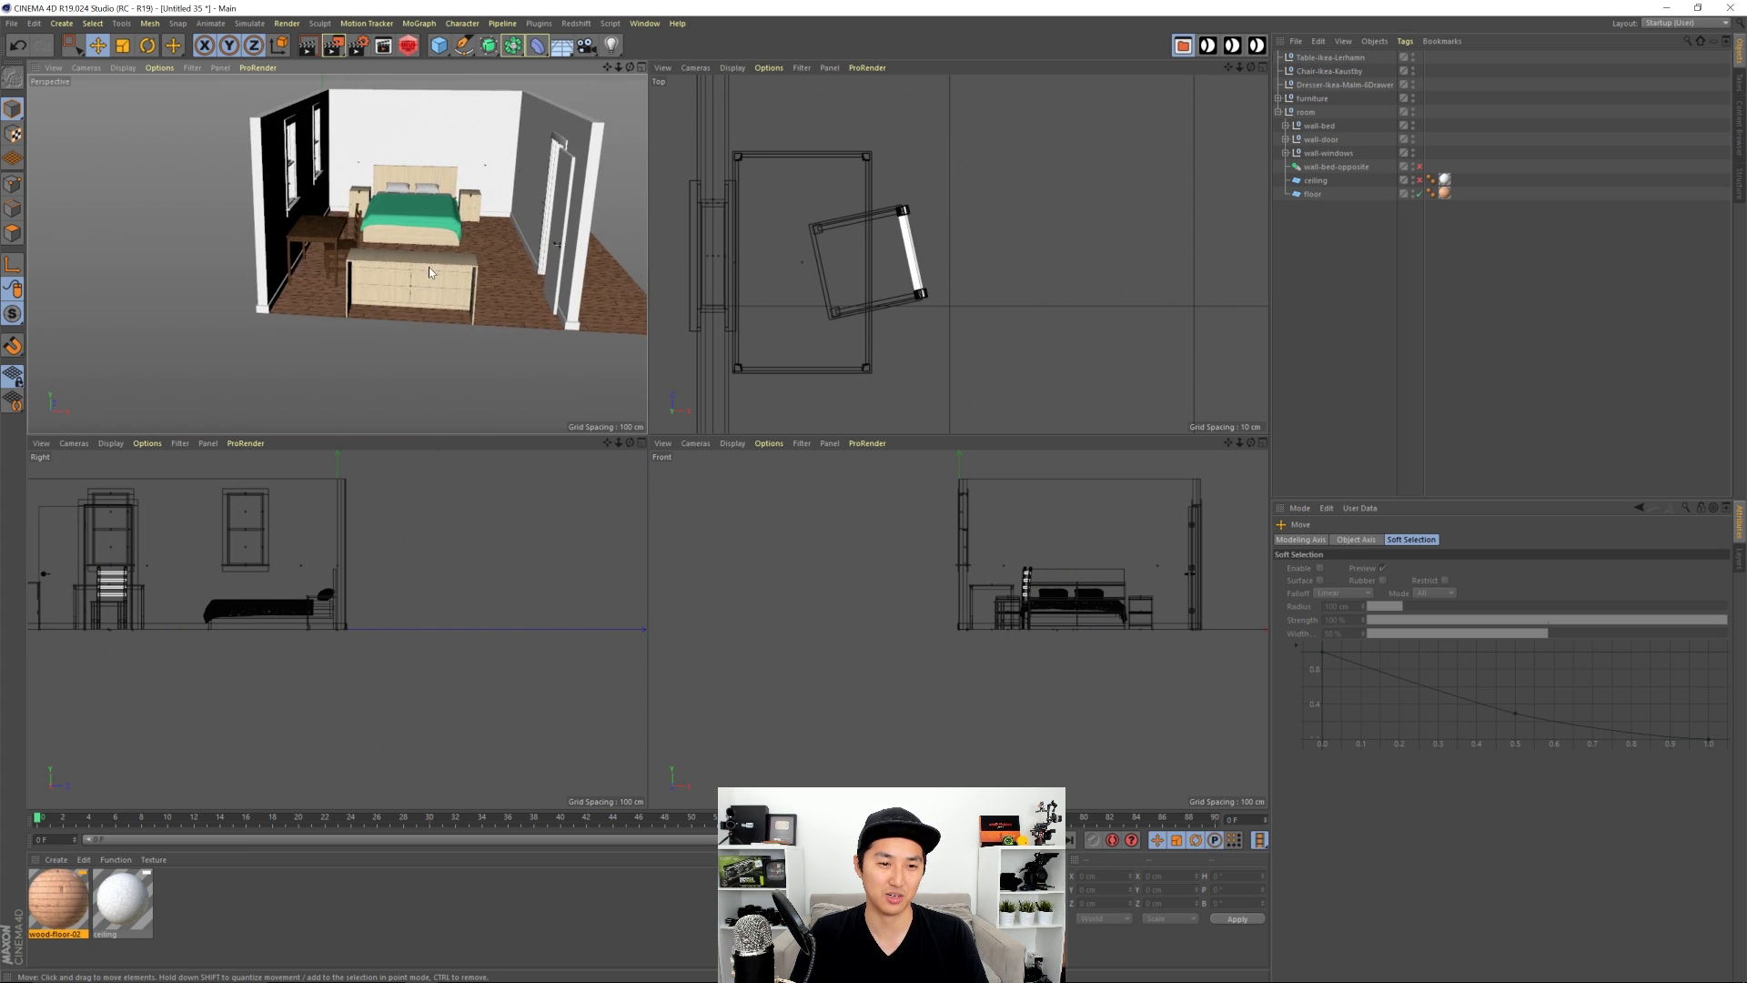
alt+drag(429, 265, 390, 246)
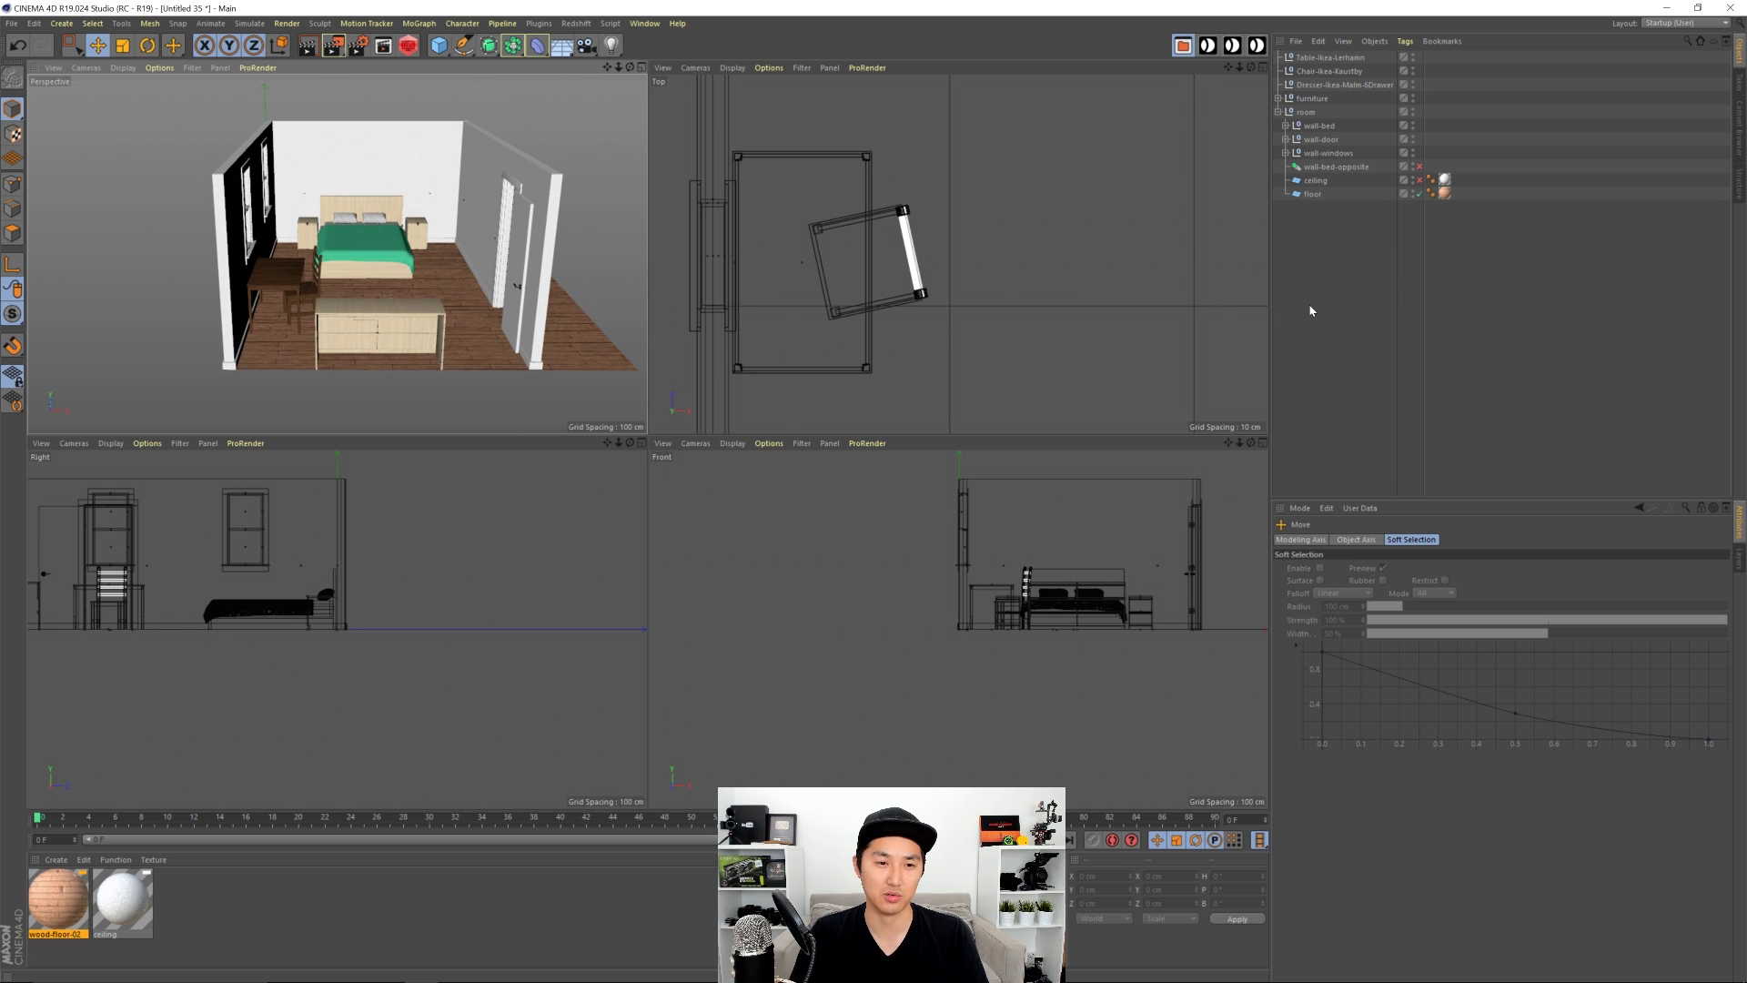
alt+drag(485, 307, 350, 262)
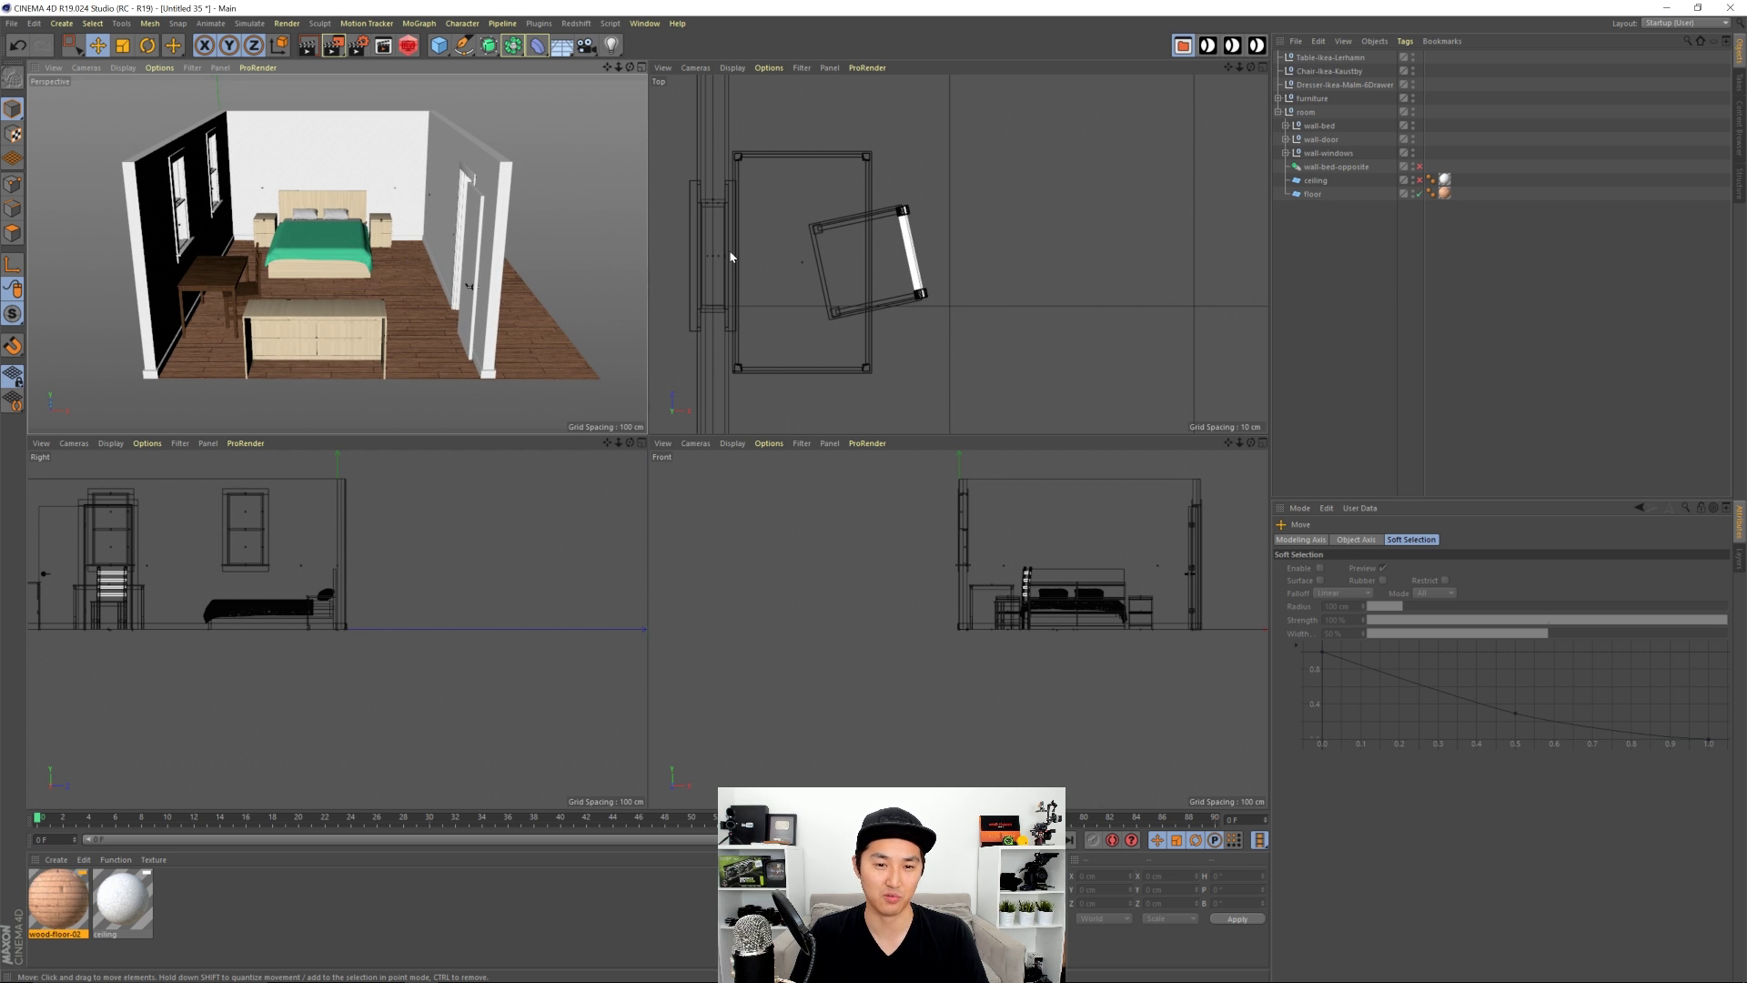
scroll(990, 234, down, 6)
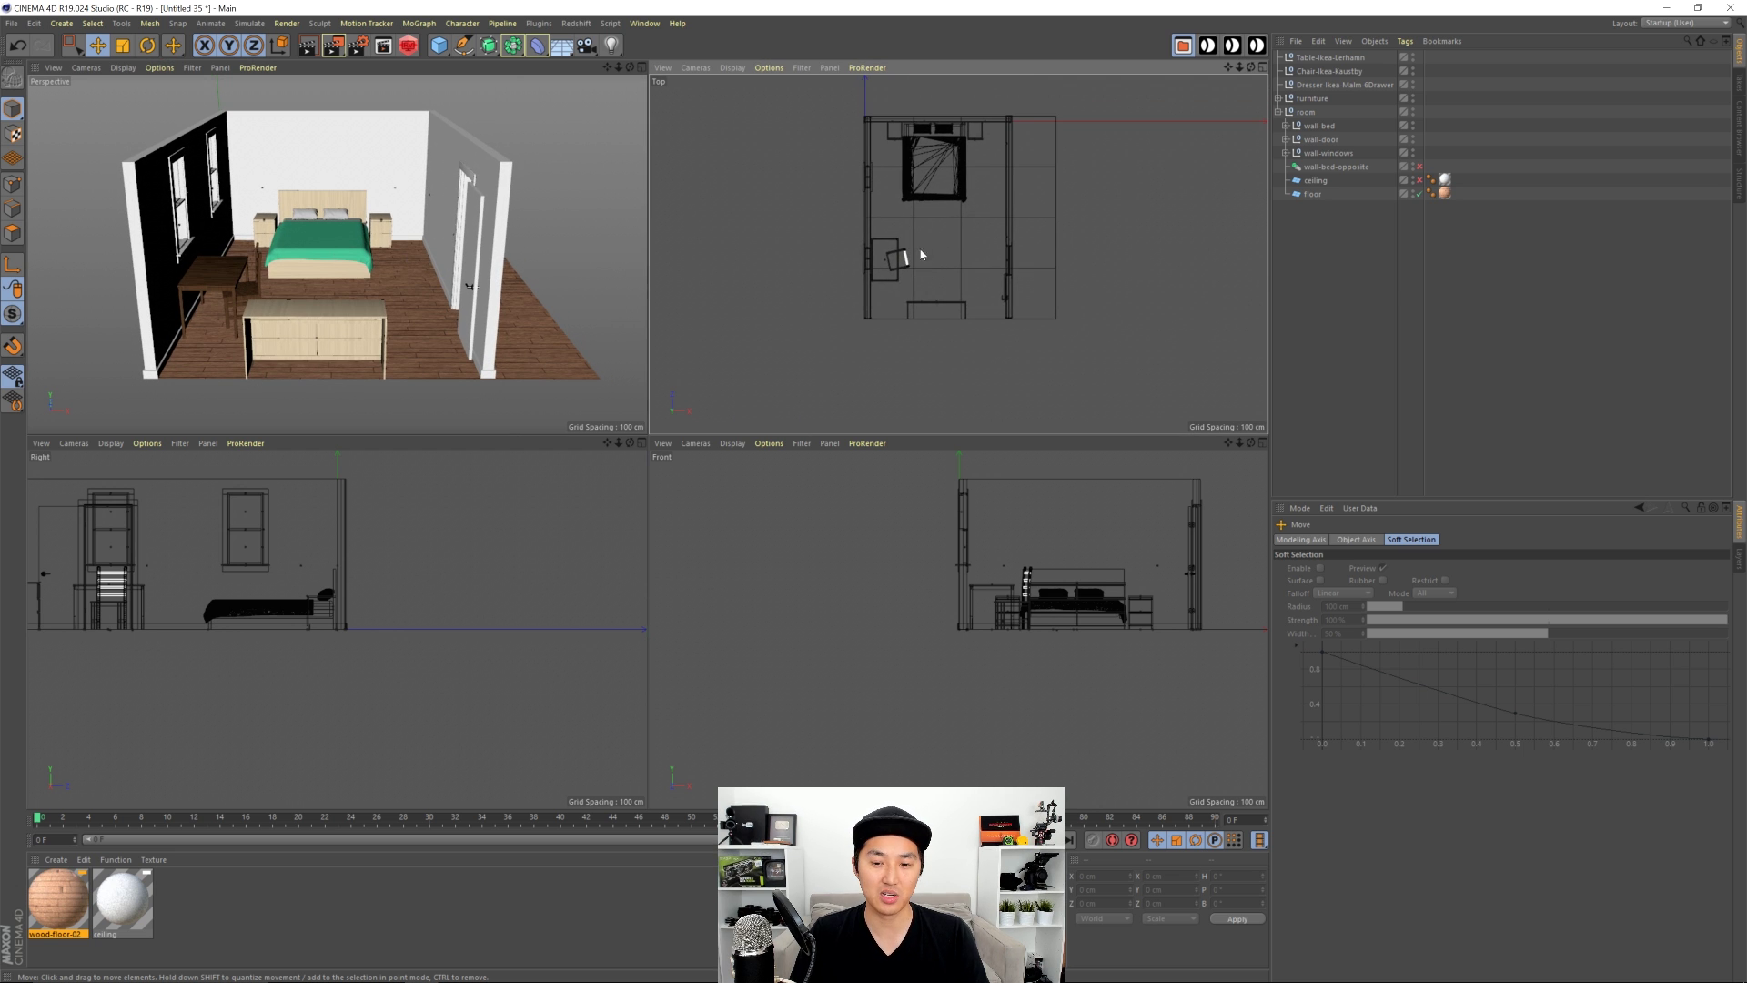
scroll(921, 254, up, 3)
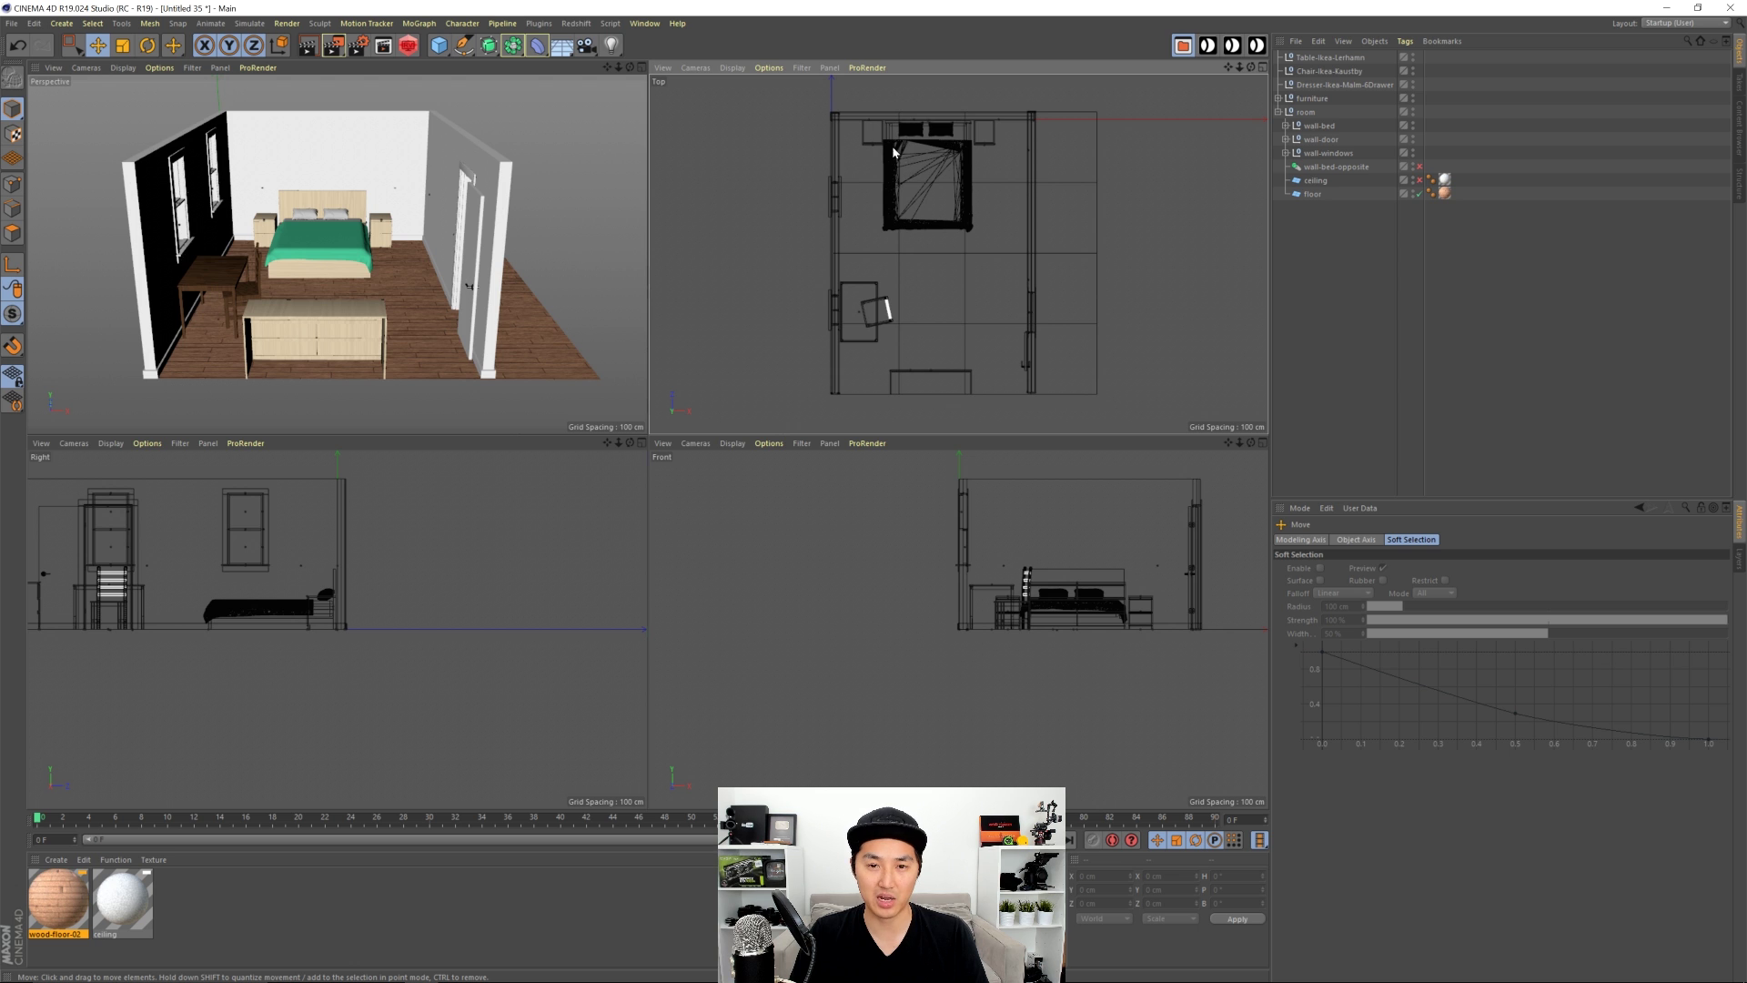
middle_click(894, 152)
scroll(695, 267, up, 2)
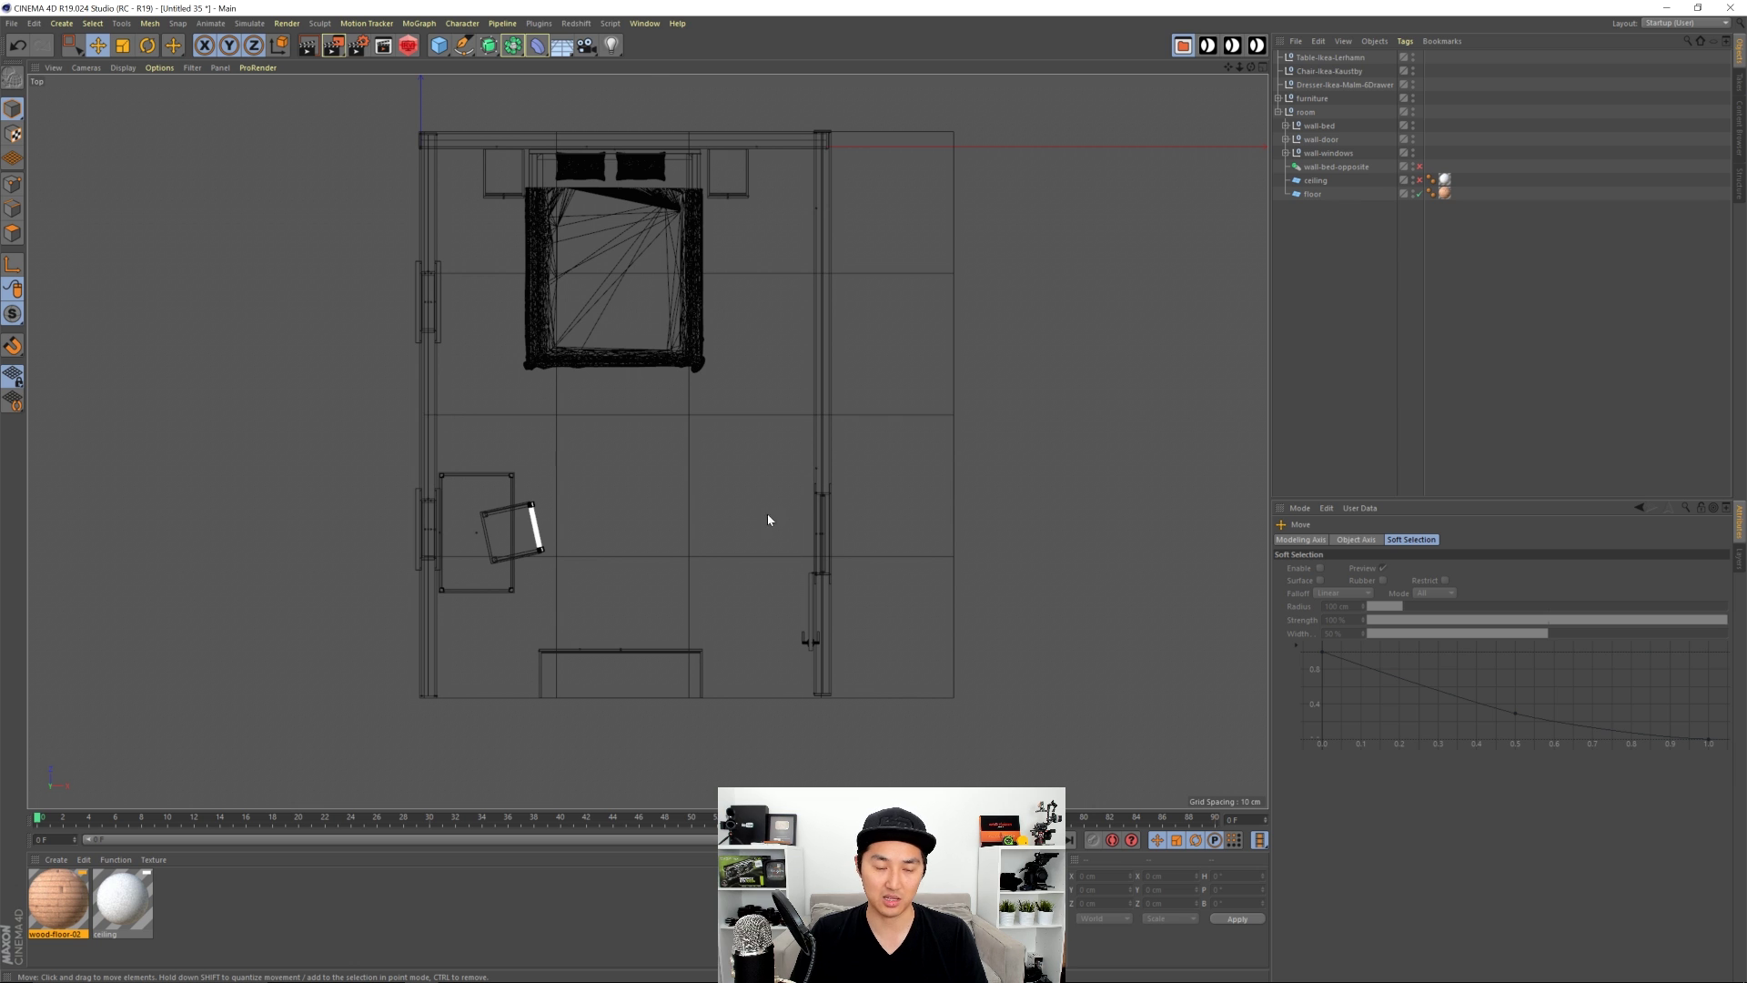
Step: Widen door-1 inside the wall-door object from 76.2 to 80.2
middle_click(810, 472)
middle_click(466, 260)
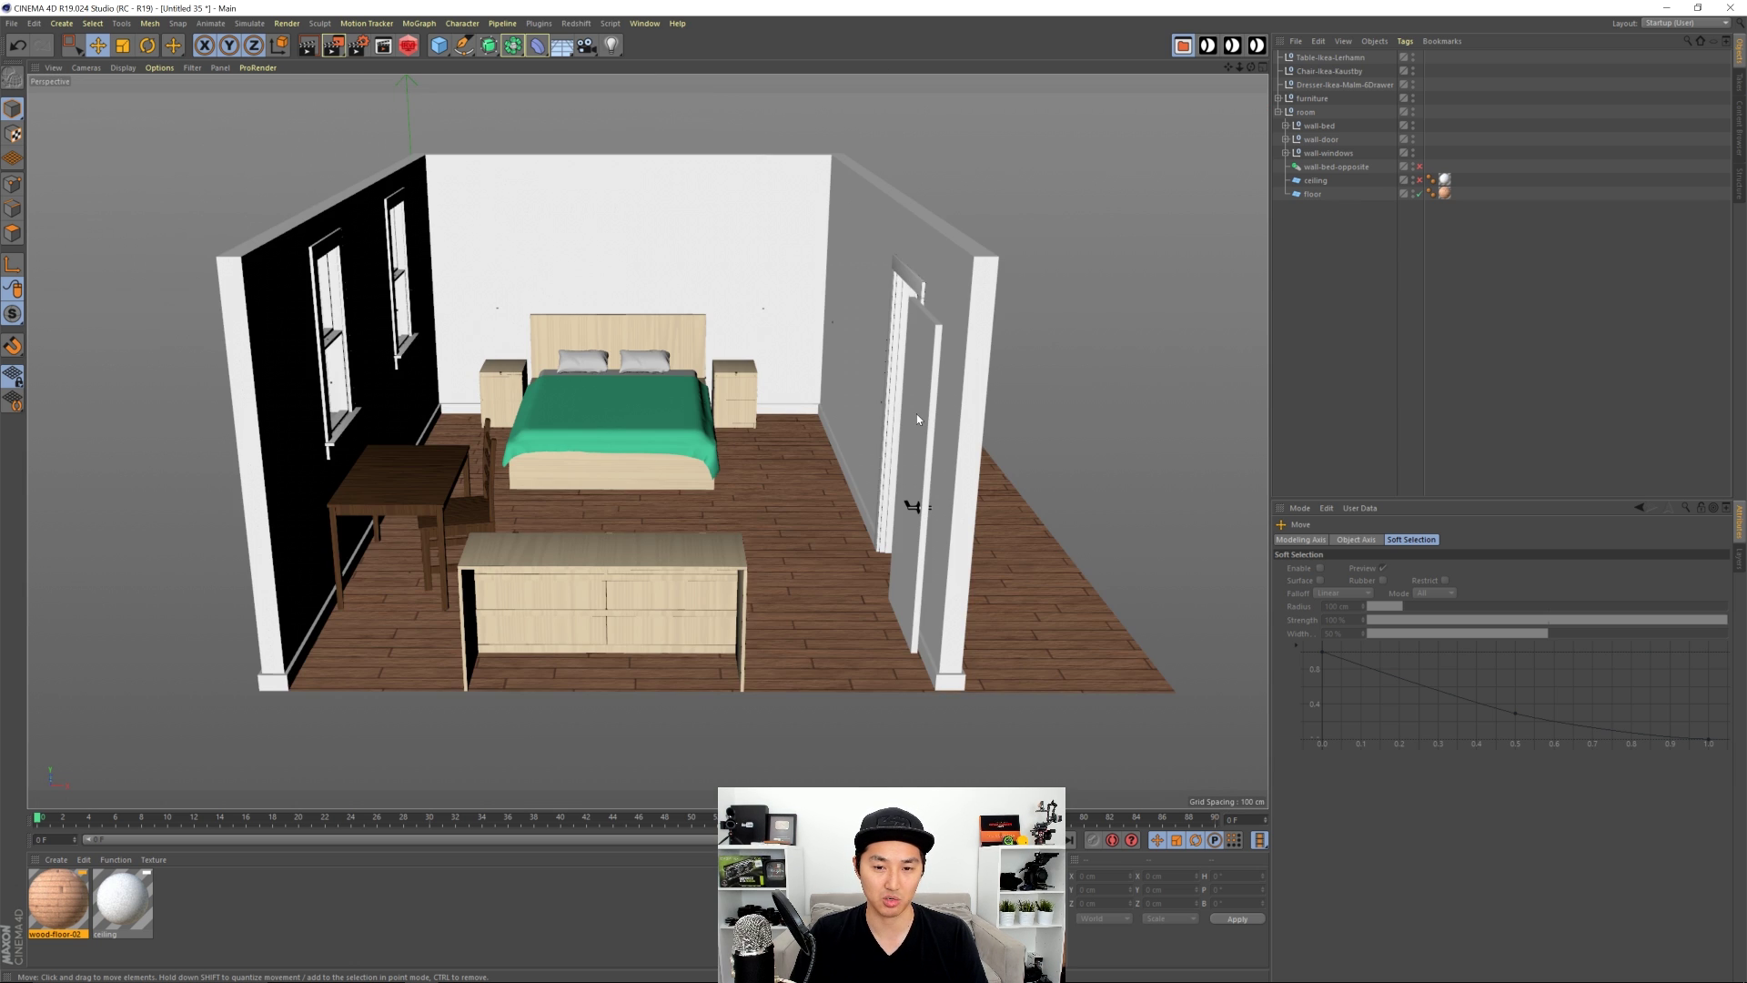
alt+drag(854, 414, 1187, 367)
click(1321, 139)
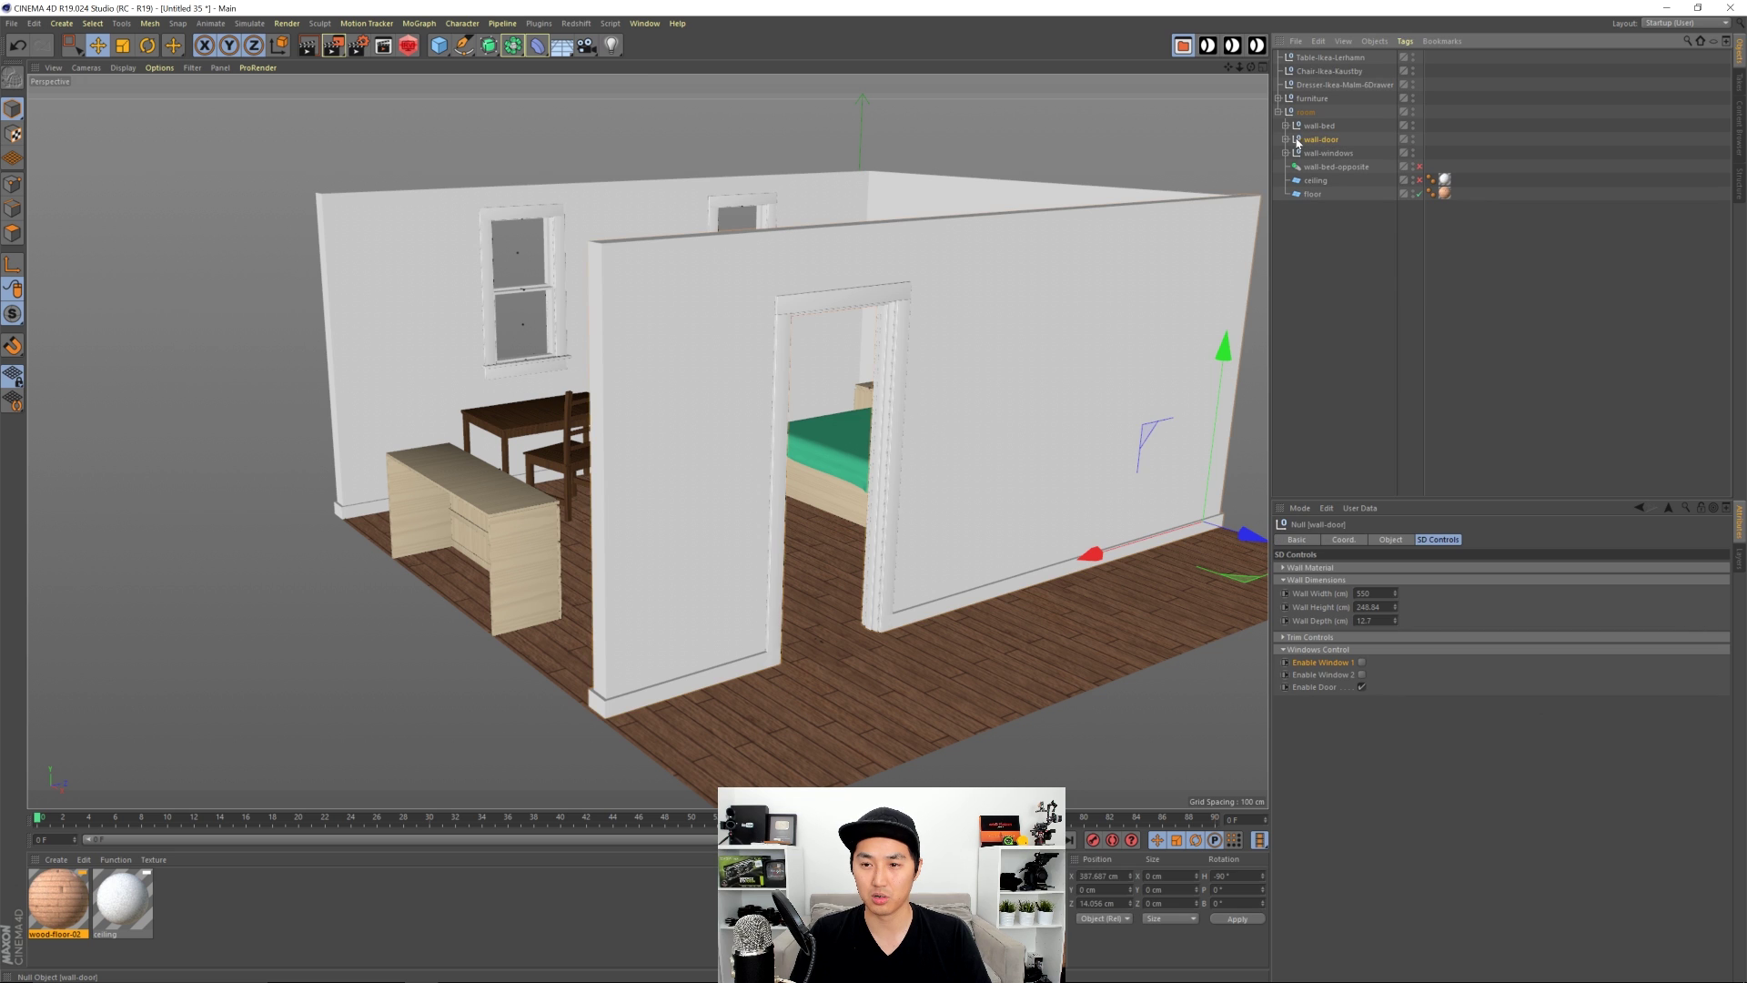
click(1286, 139)
click(1324, 153)
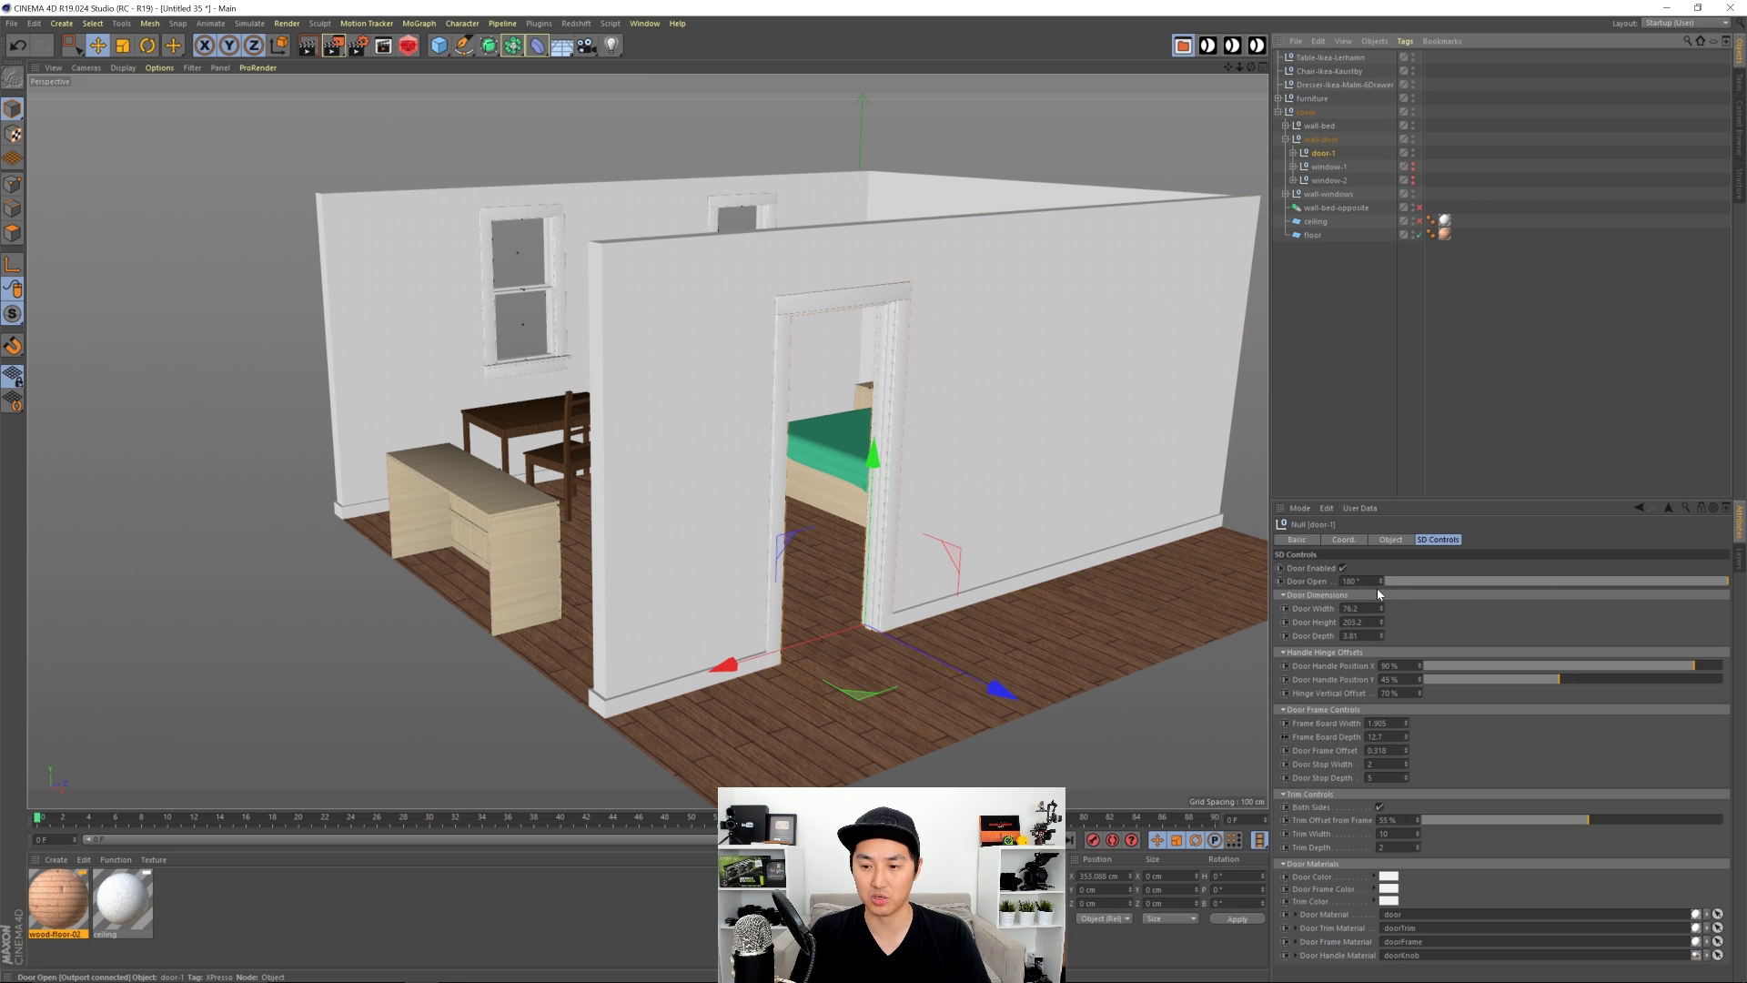
drag(1381, 609, 1387, 608)
click(1334, 447)
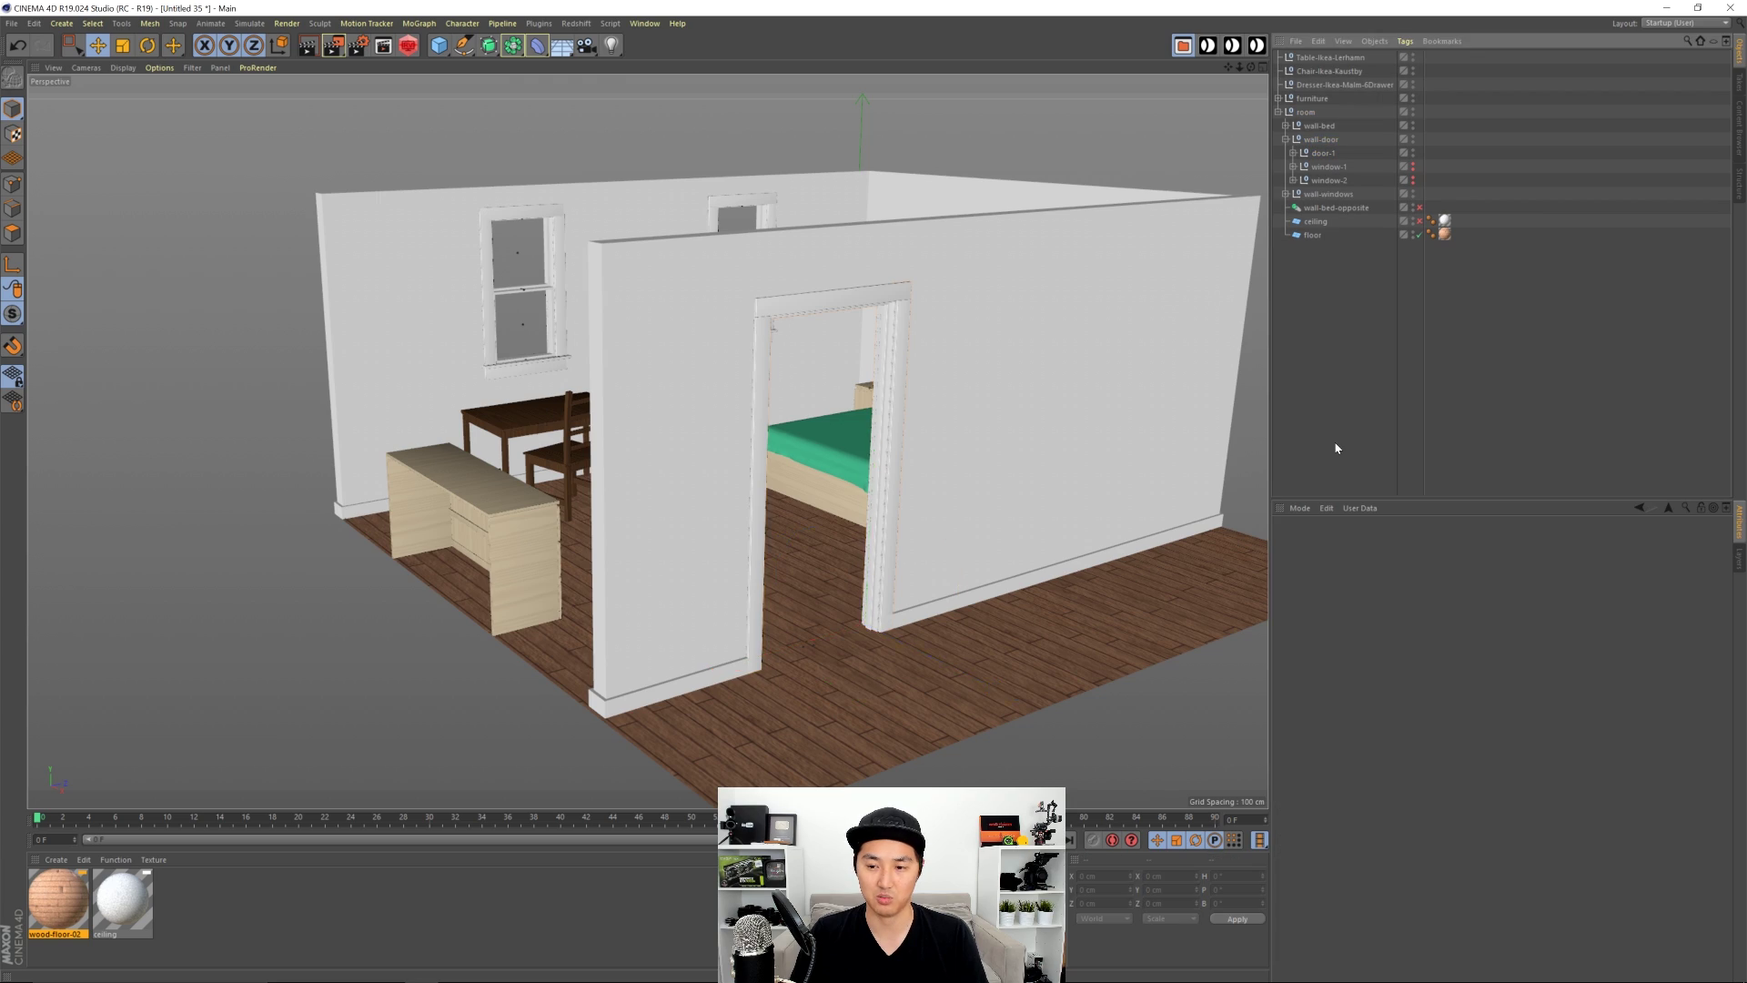
Step: Orbit the perspective view to face the bed, then open the Material Manager's Create menu
alt+drag(912, 413, 1092, 444)
alt+right_drag(1092, 444, 1107, 466)
alt+middle_drag(1107, 466, 1053, 444)
alt+drag(1053, 444, 1134, 384)
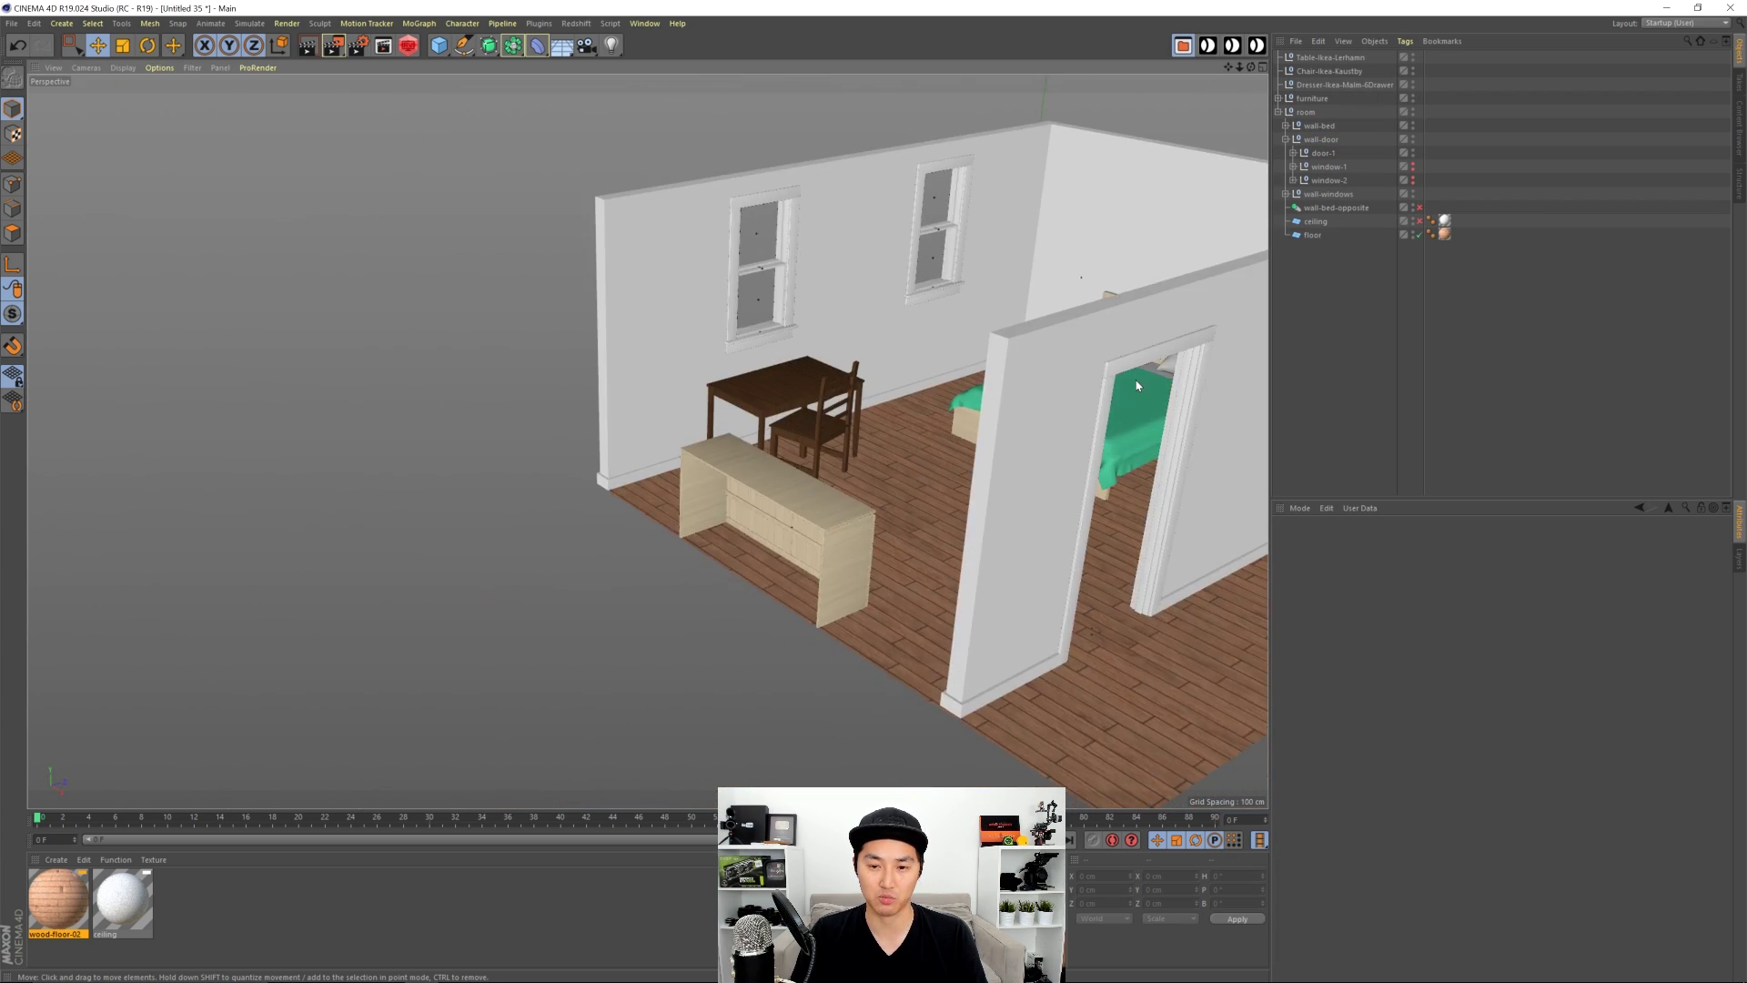
alt+middle_drag(1135, 384, 740, 448)
alt+drag(740, 448, 534, 511)
alt+middle_drag(534, 510, 701, 439)
alt+right_drag(700, 438, 678, 453)
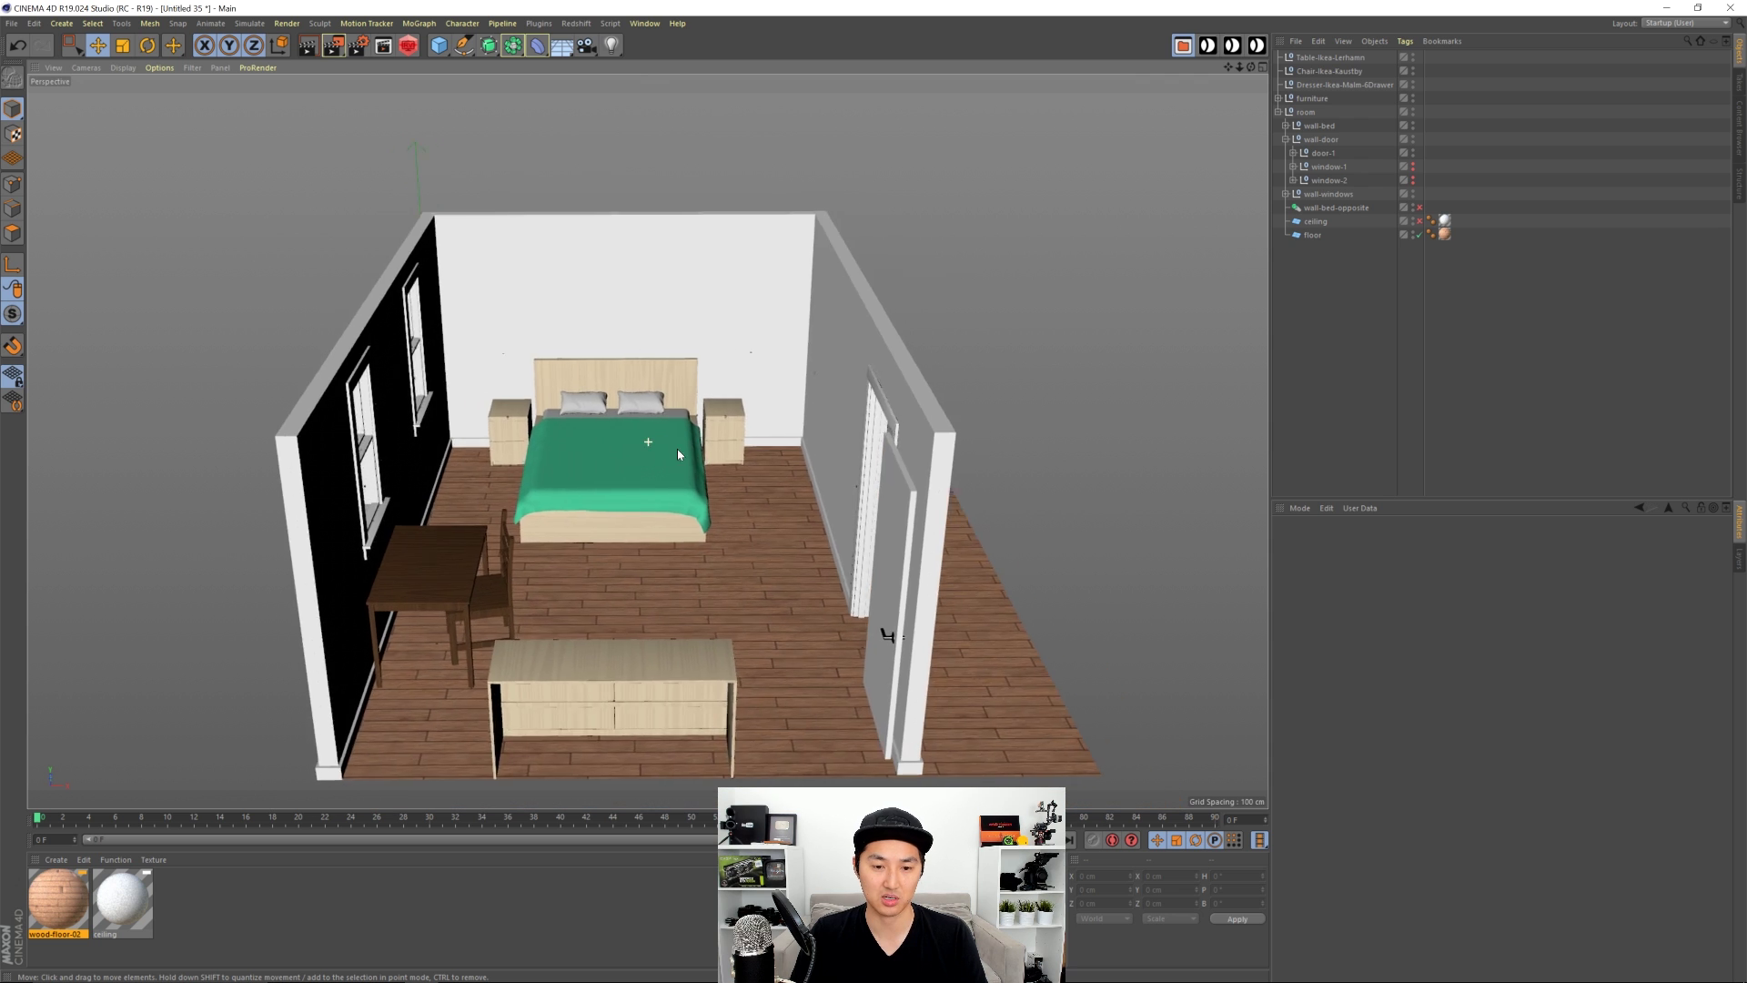
alt+drag(678, 453, 652, 422)
alt+right_drag(652, 422, 694, 402)
alt+drag(693, 402, 692, 399)
key(ctrl+shift+z)
key(ctrl+shift+z)
key(ctrl+shift+z)
key(ctrl+shift+z)
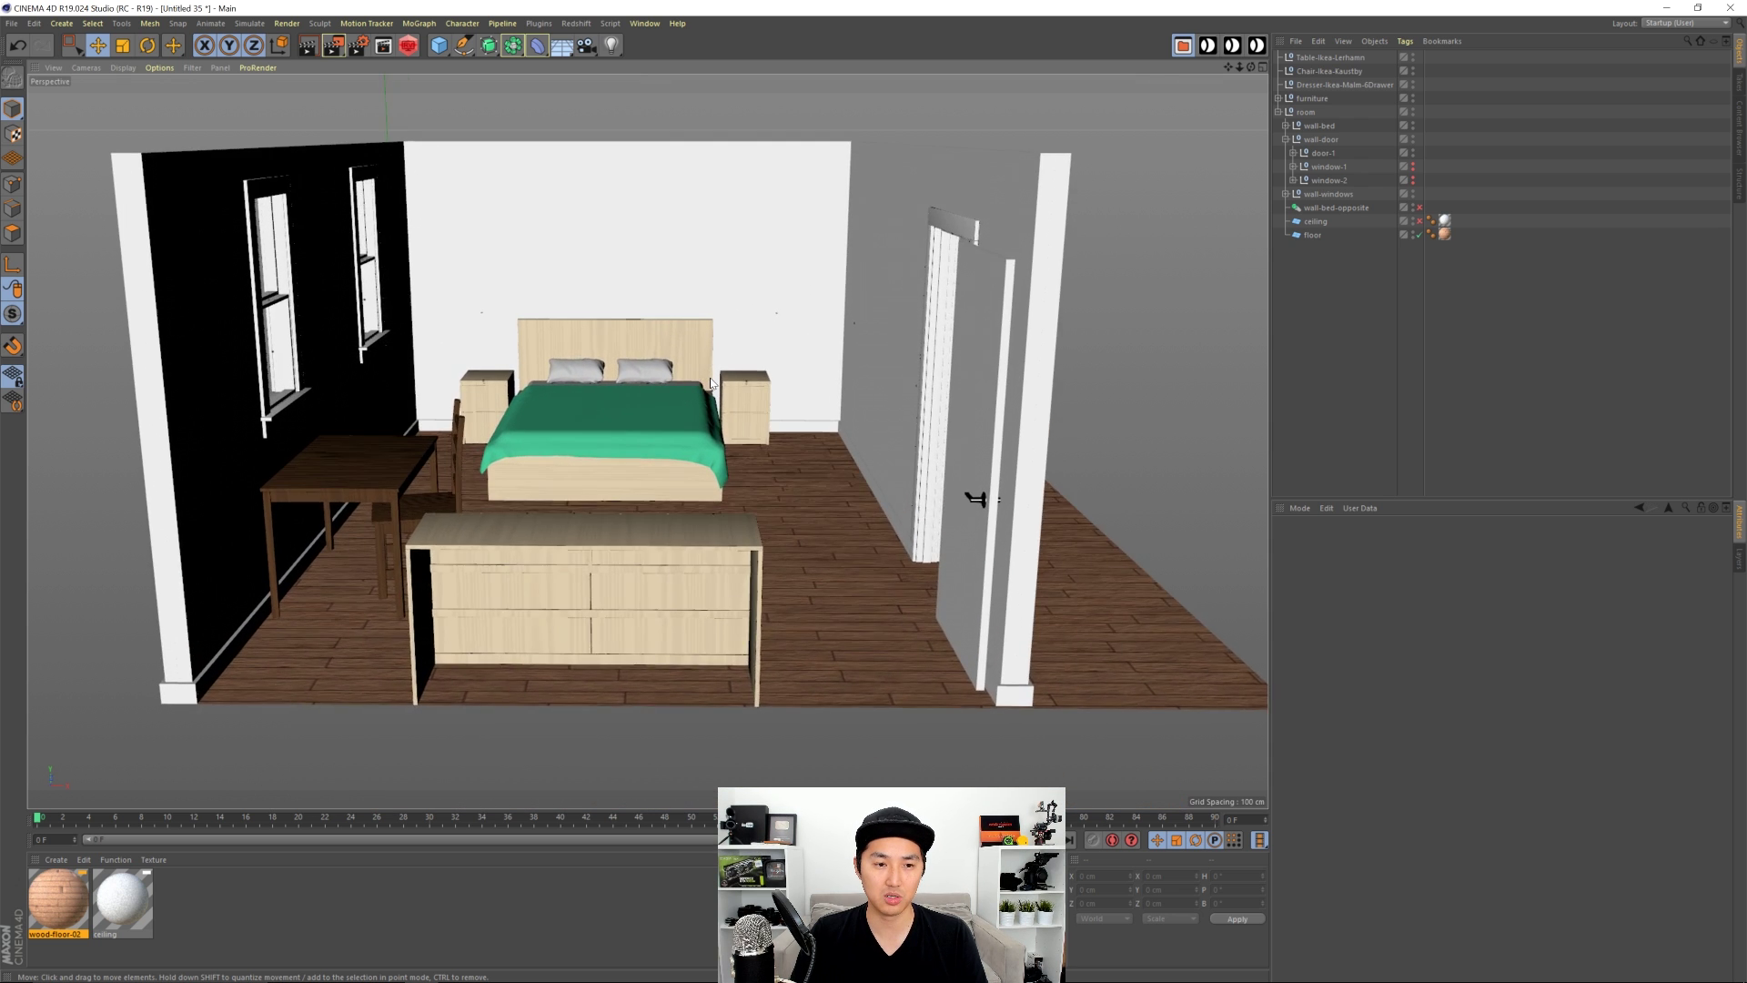
key(ctrl+shift+z)
key(ctrl+shift+z)
key(ctrl+shift+z)
key(ctrl+shift+z)
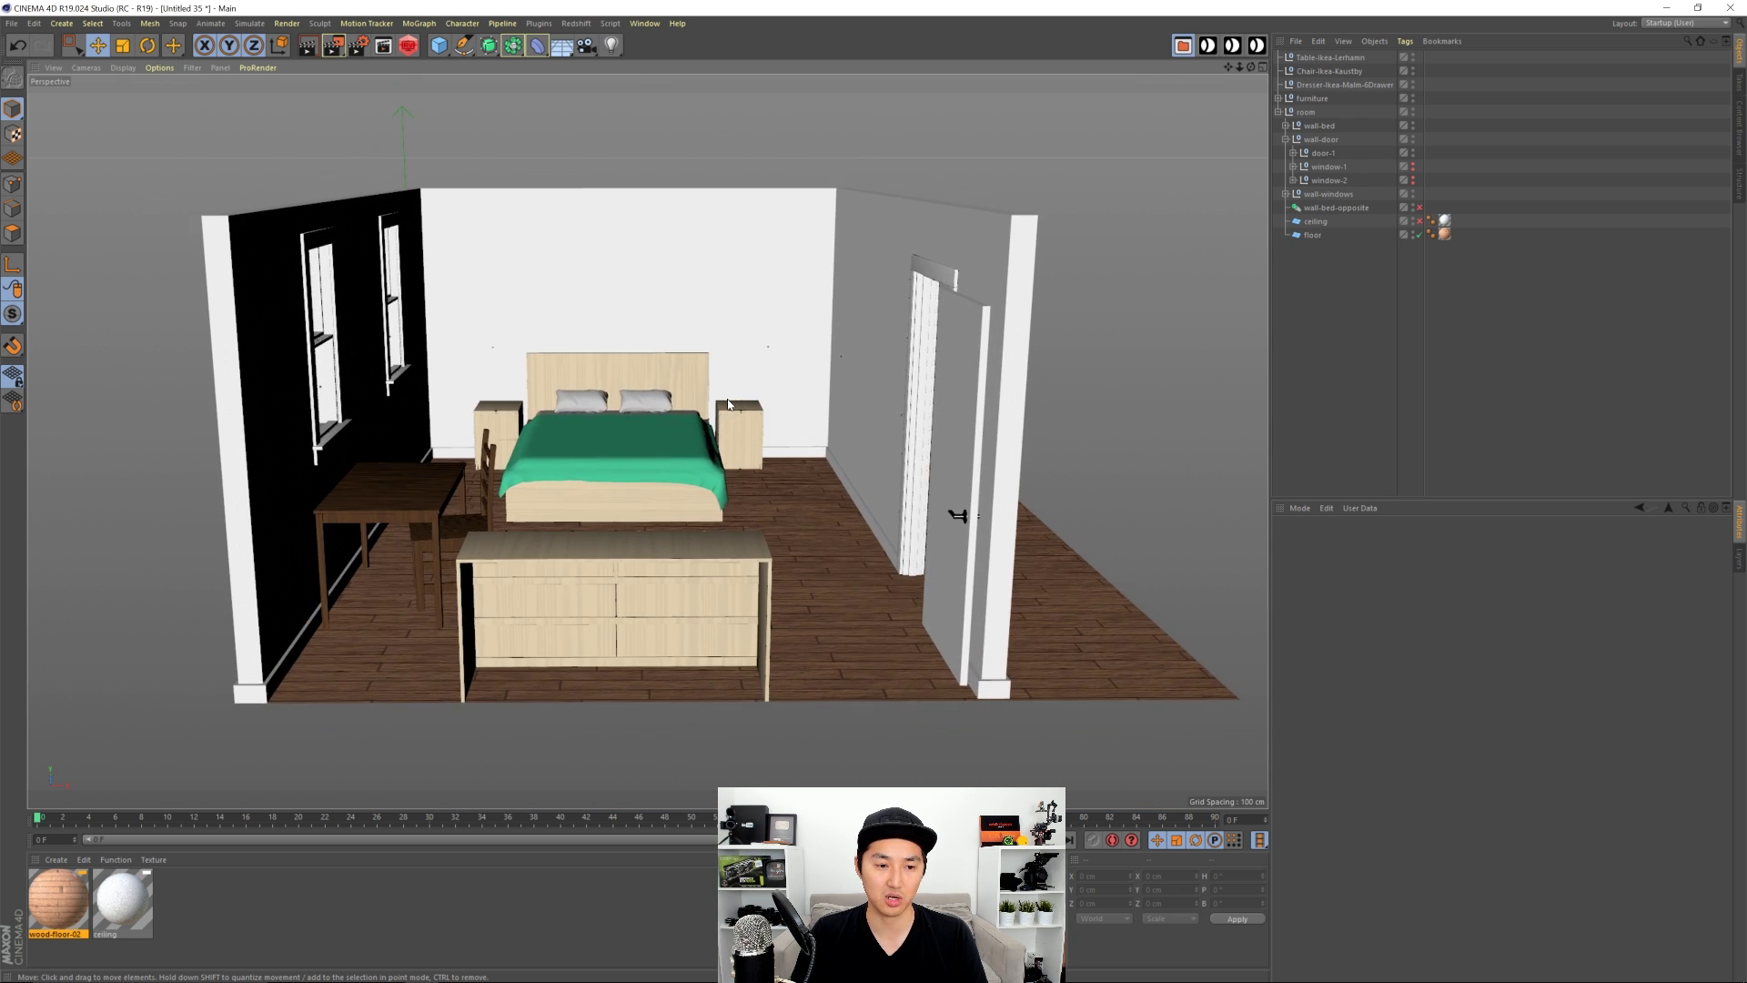
key(ctrl+shift+z)
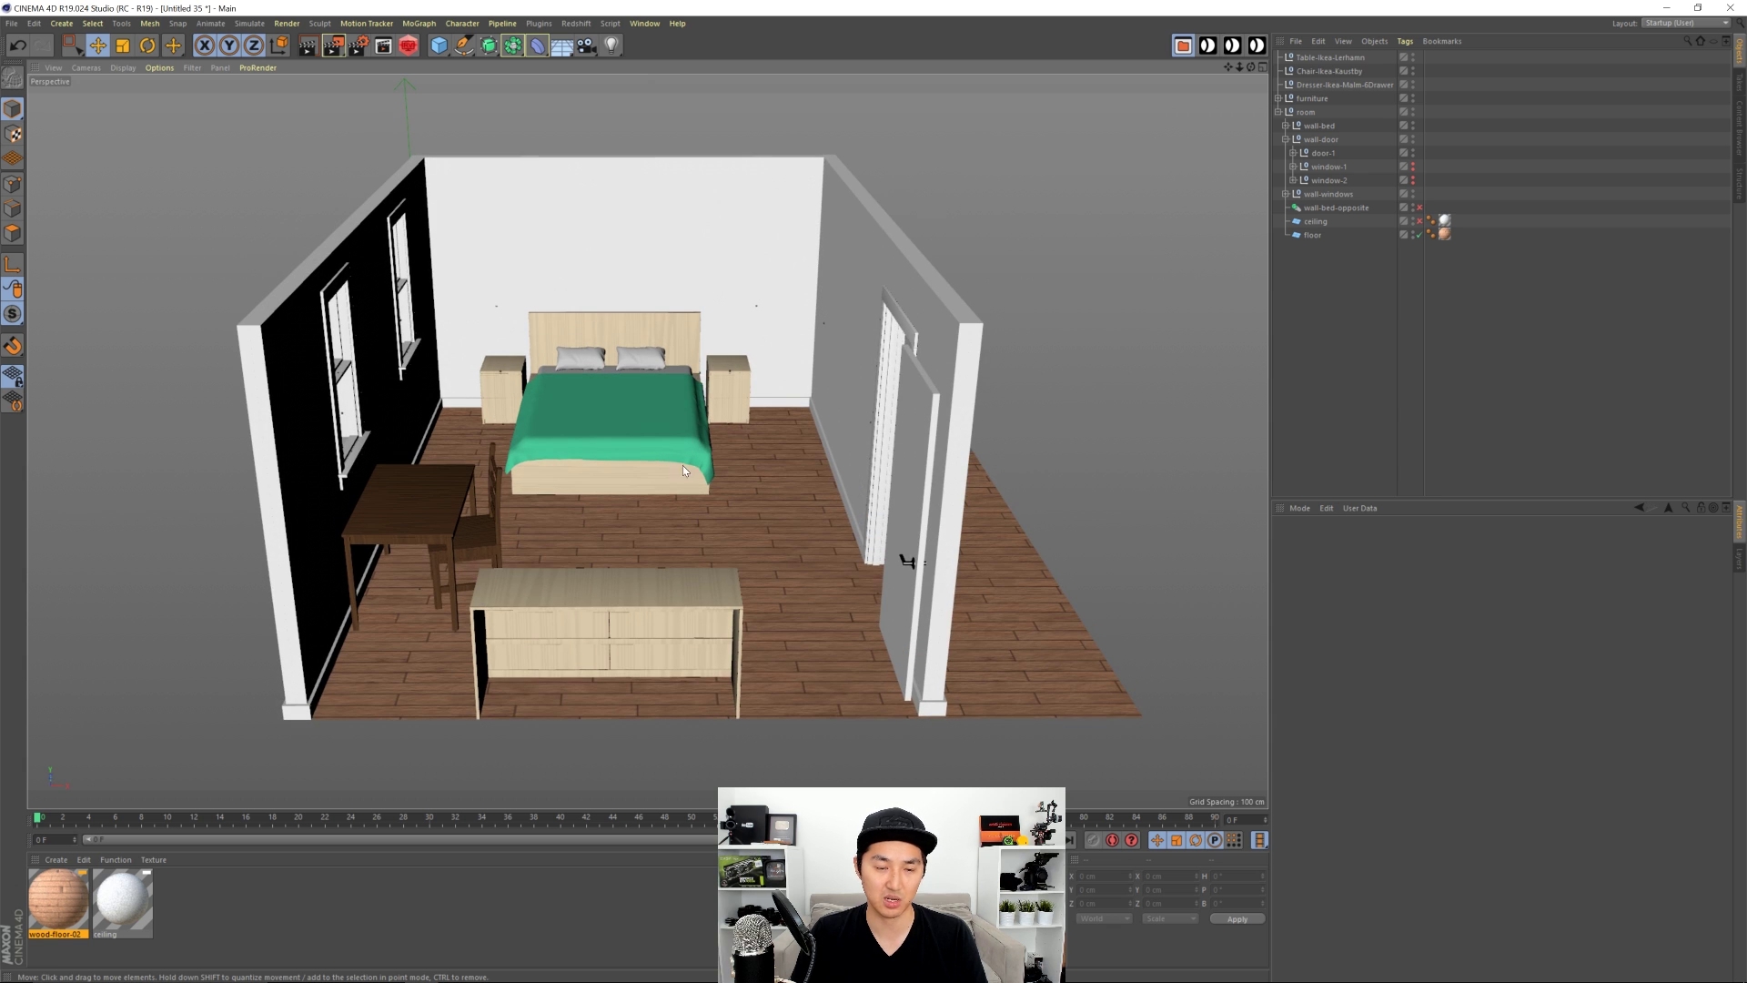
click(57, 859)
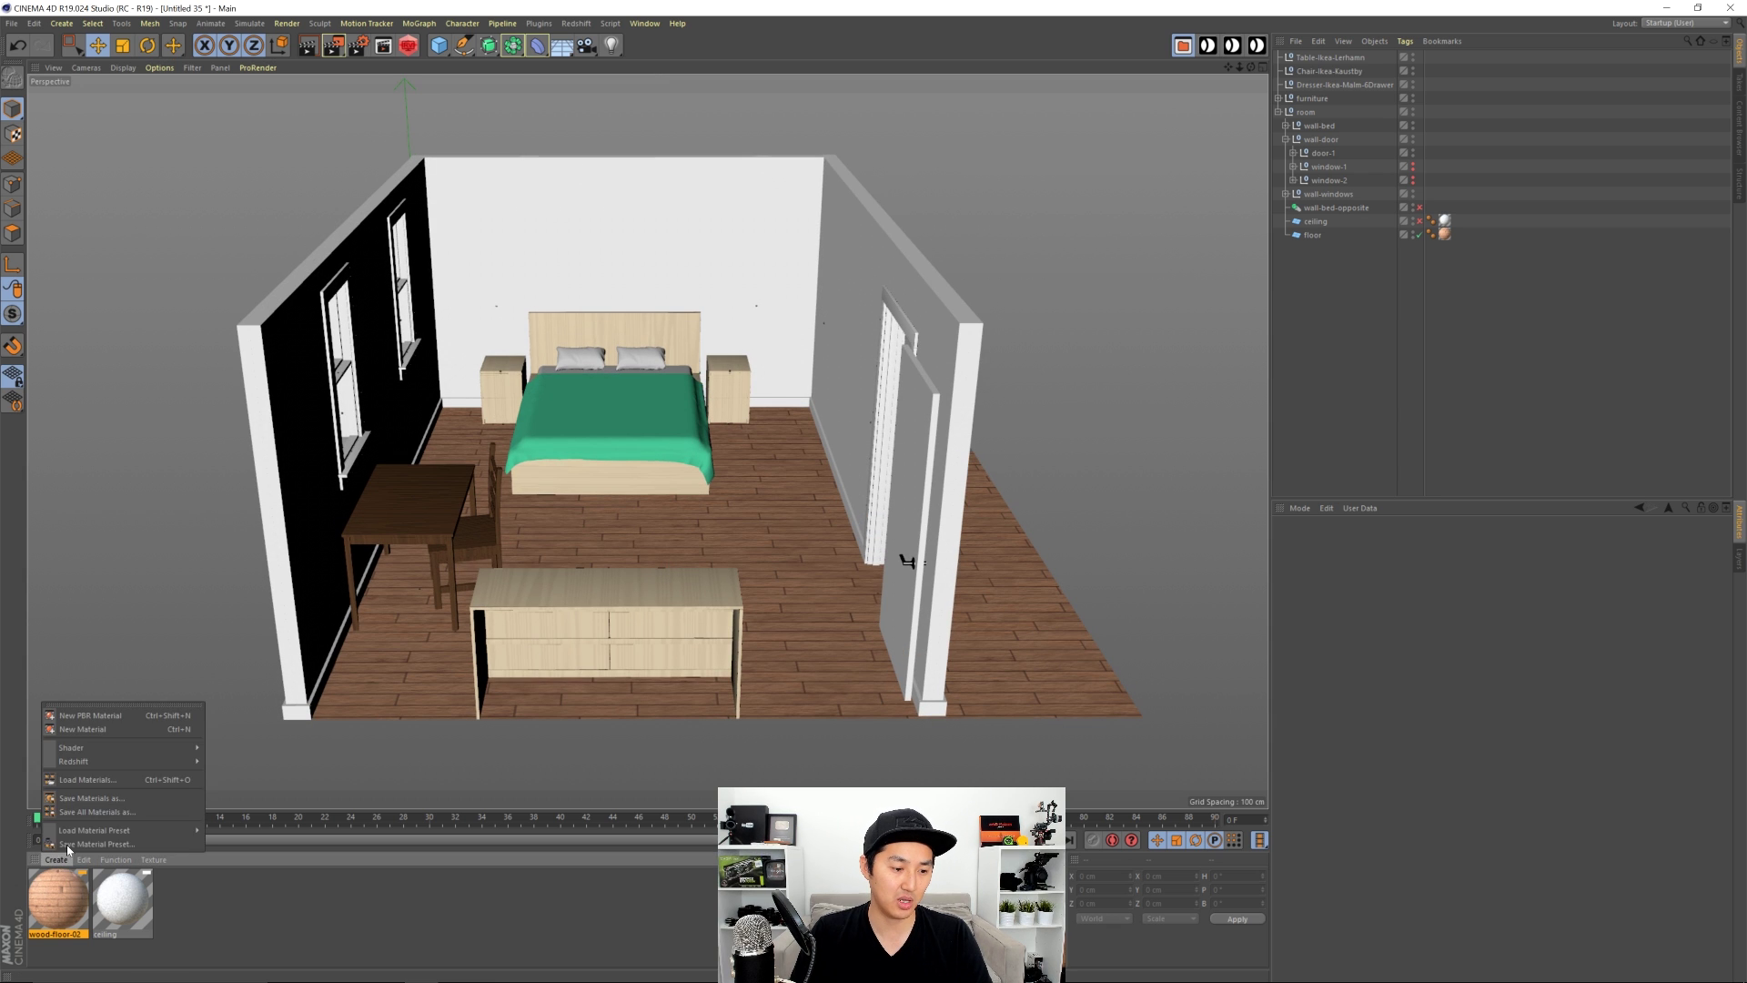
Step: Create a new standard material named walls and open its reflectance settings
click(86, 718)
double_click(52, 907)
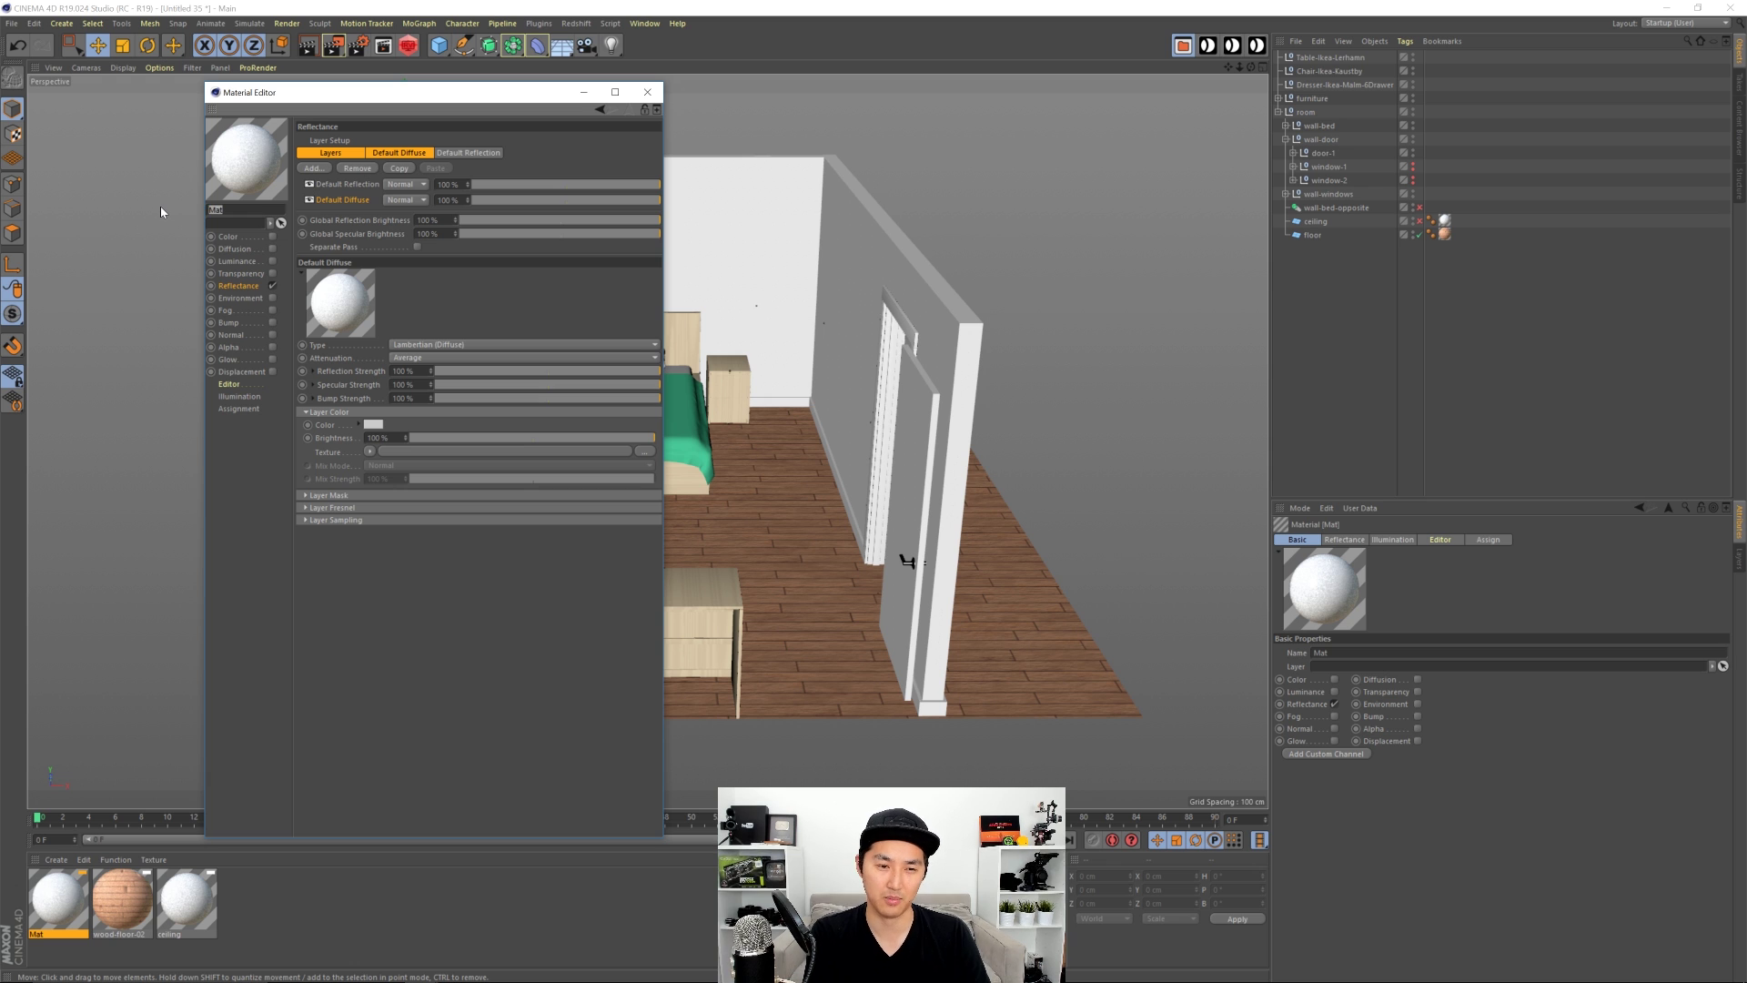
text(walls)
key(Return)
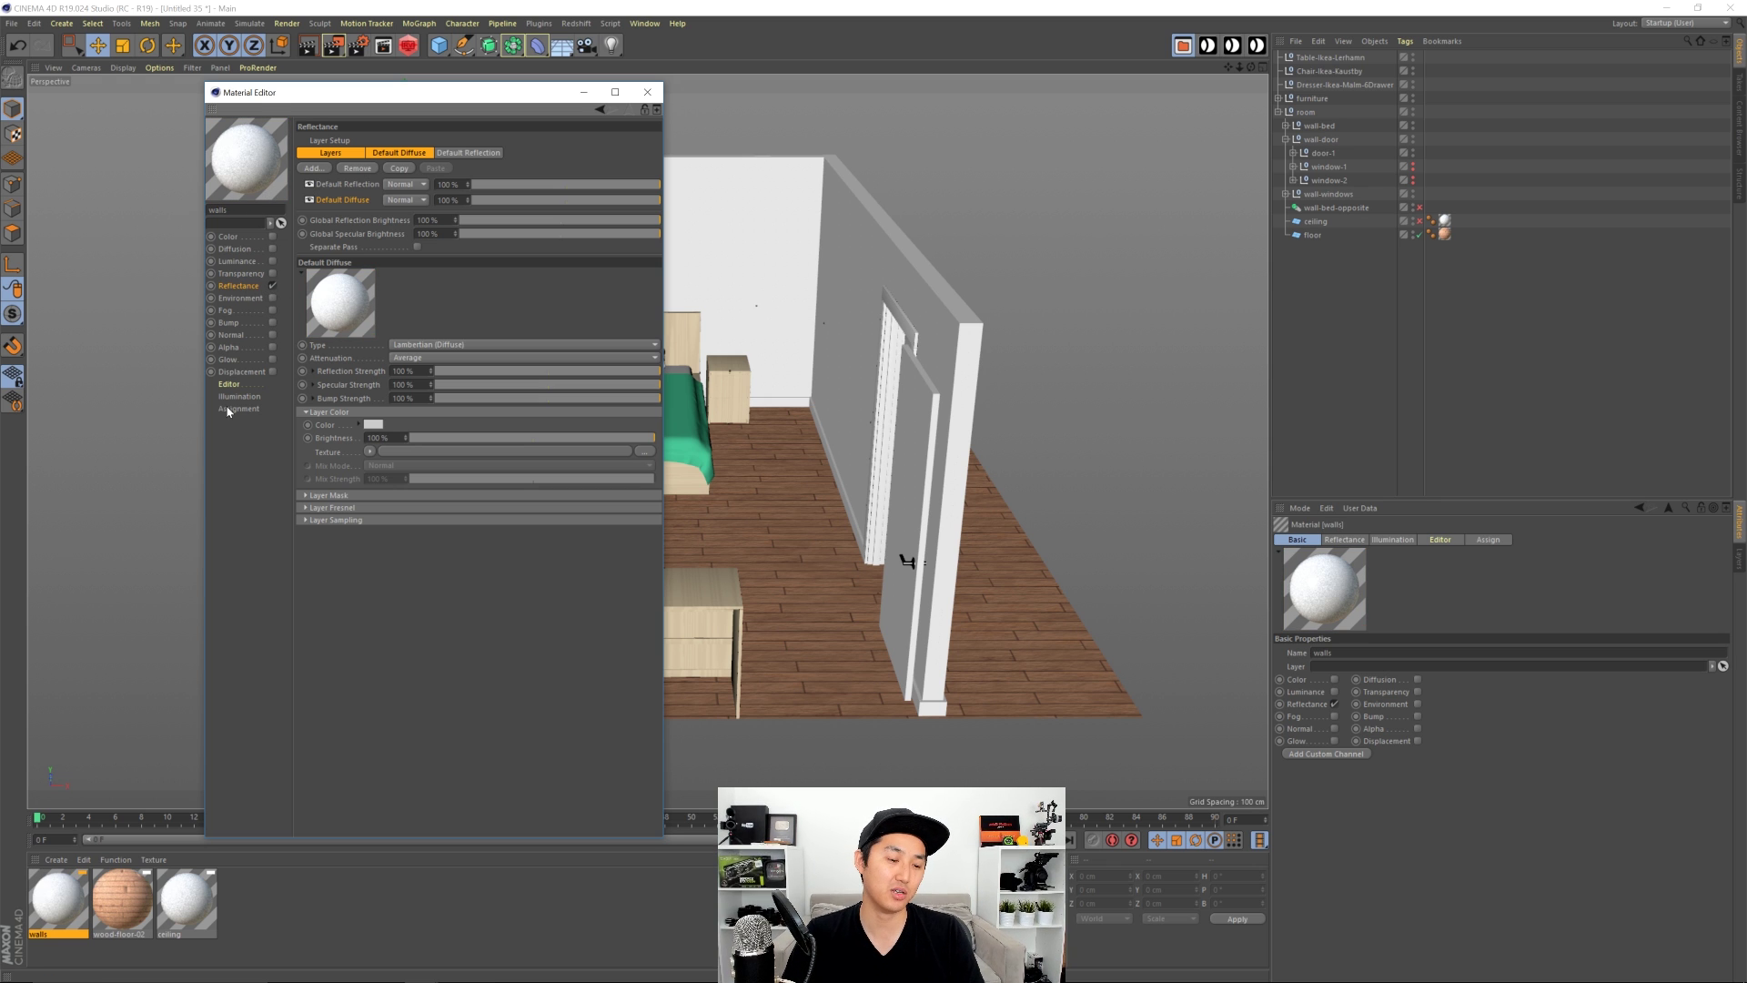
click(57, 859)
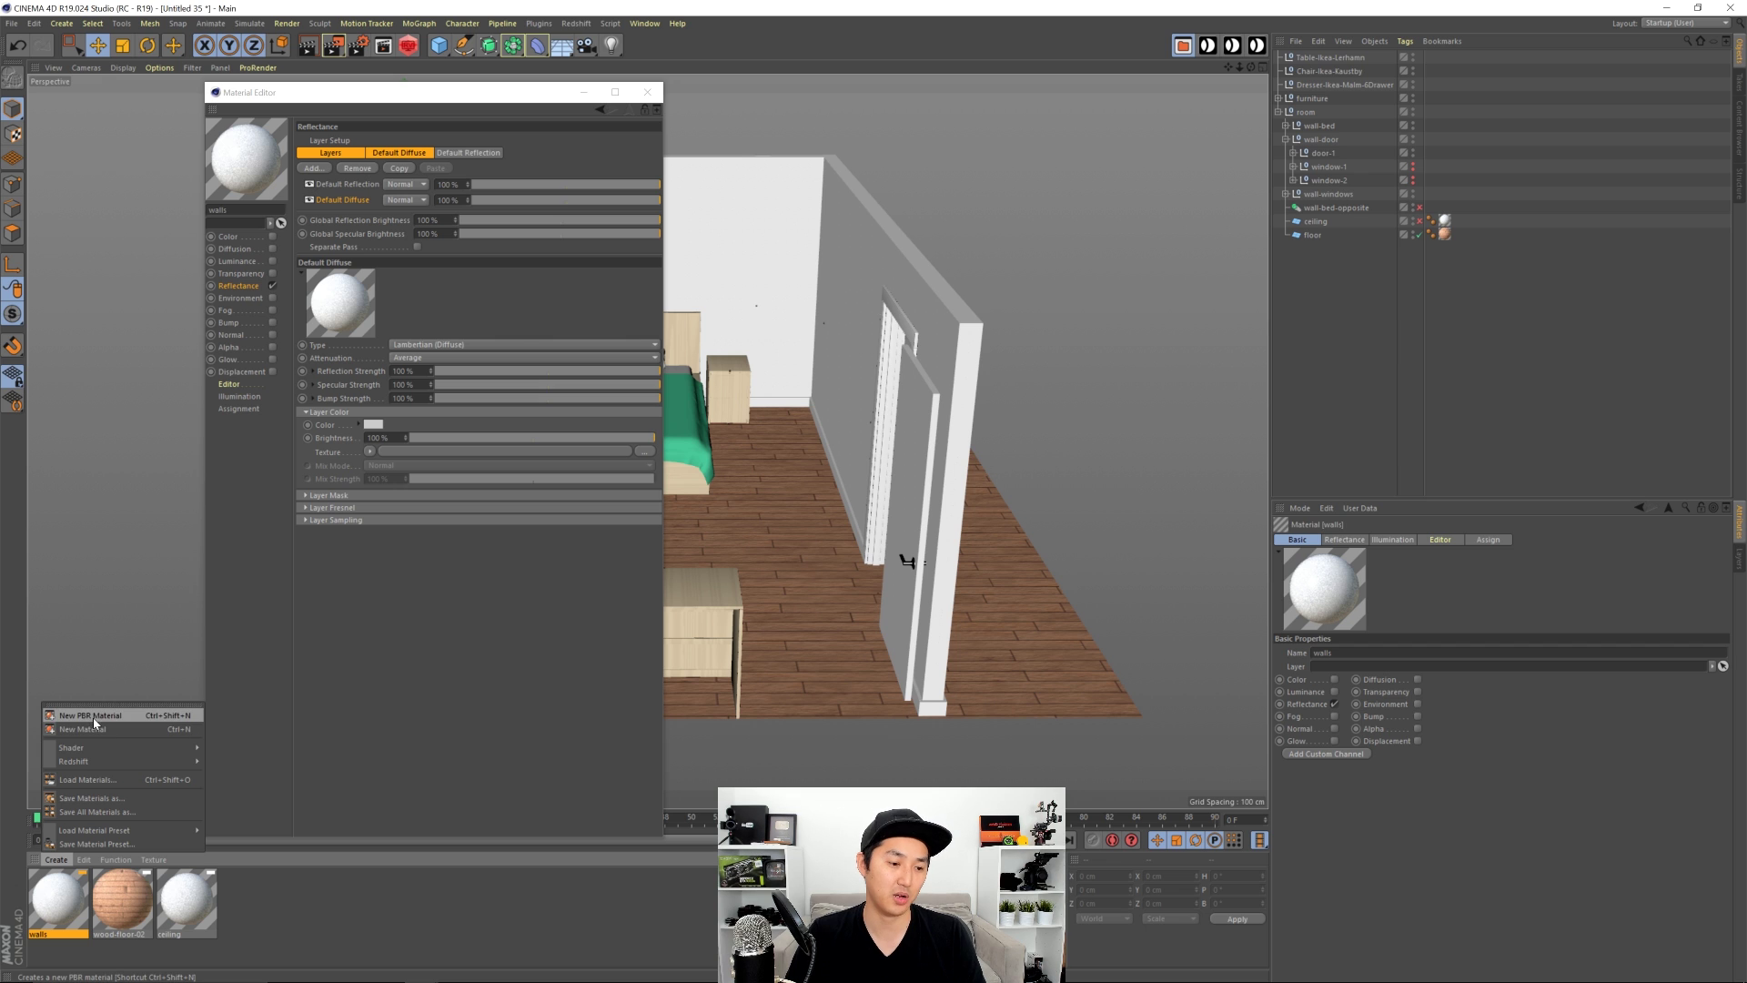
click(385, 669)
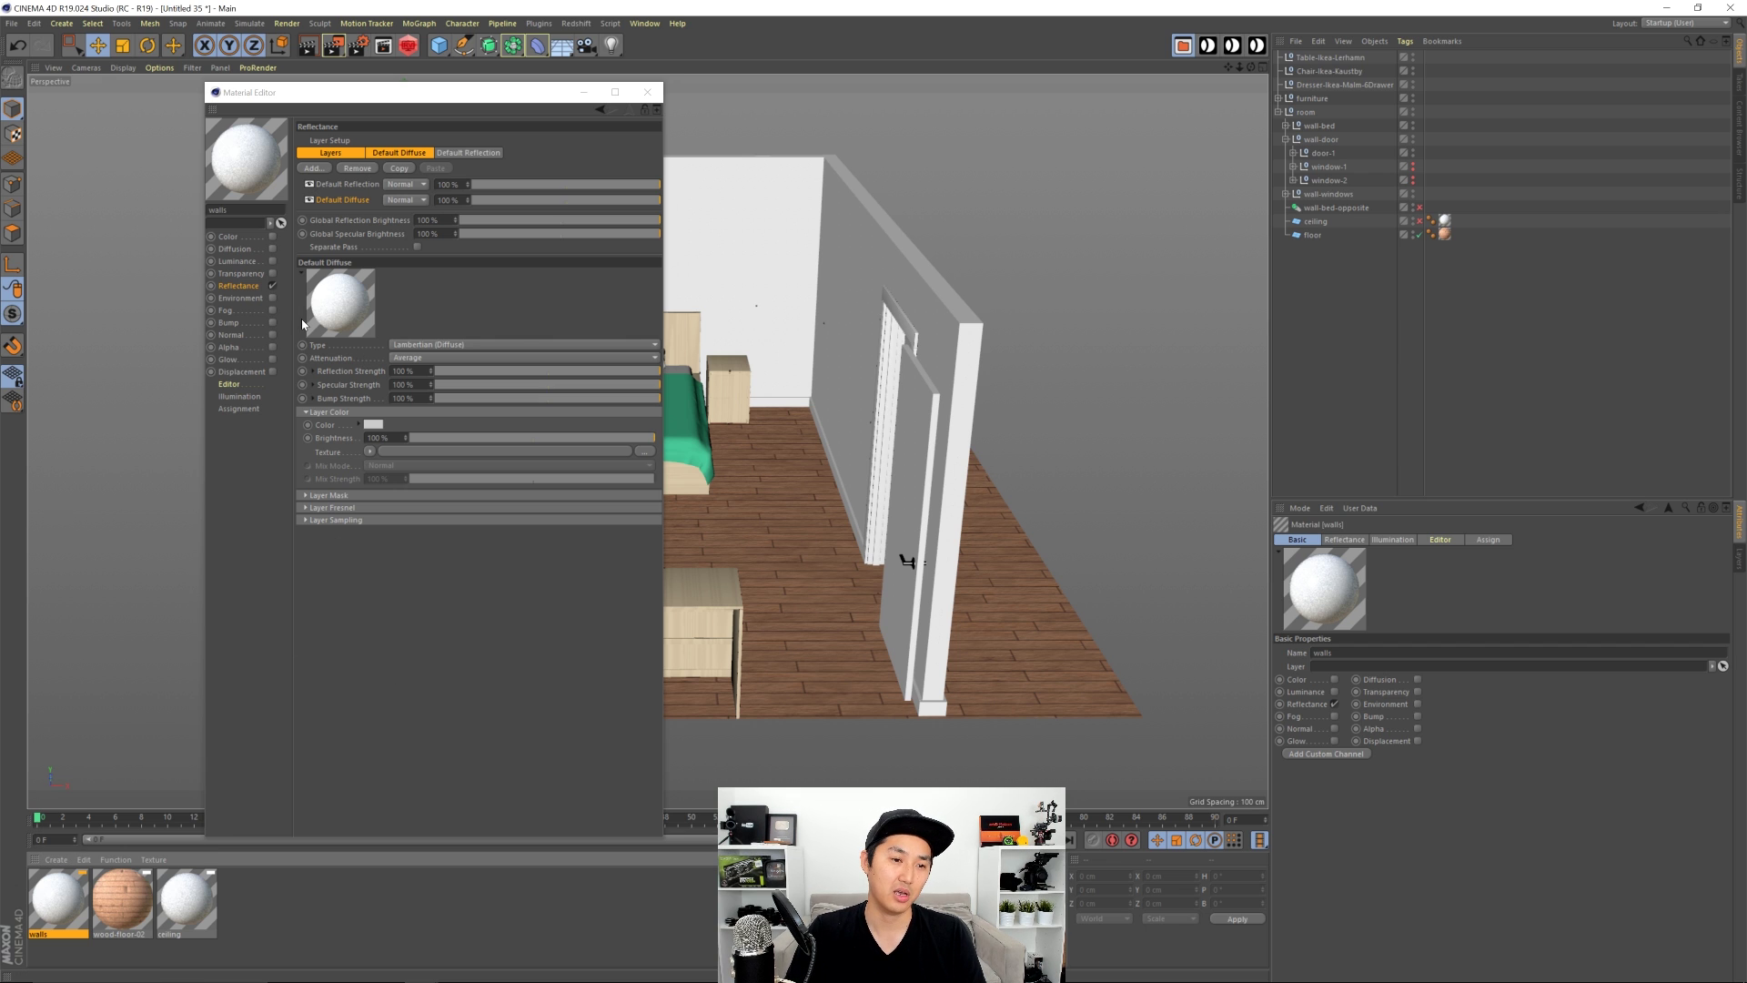
click(249, 274)
click(248, 286)
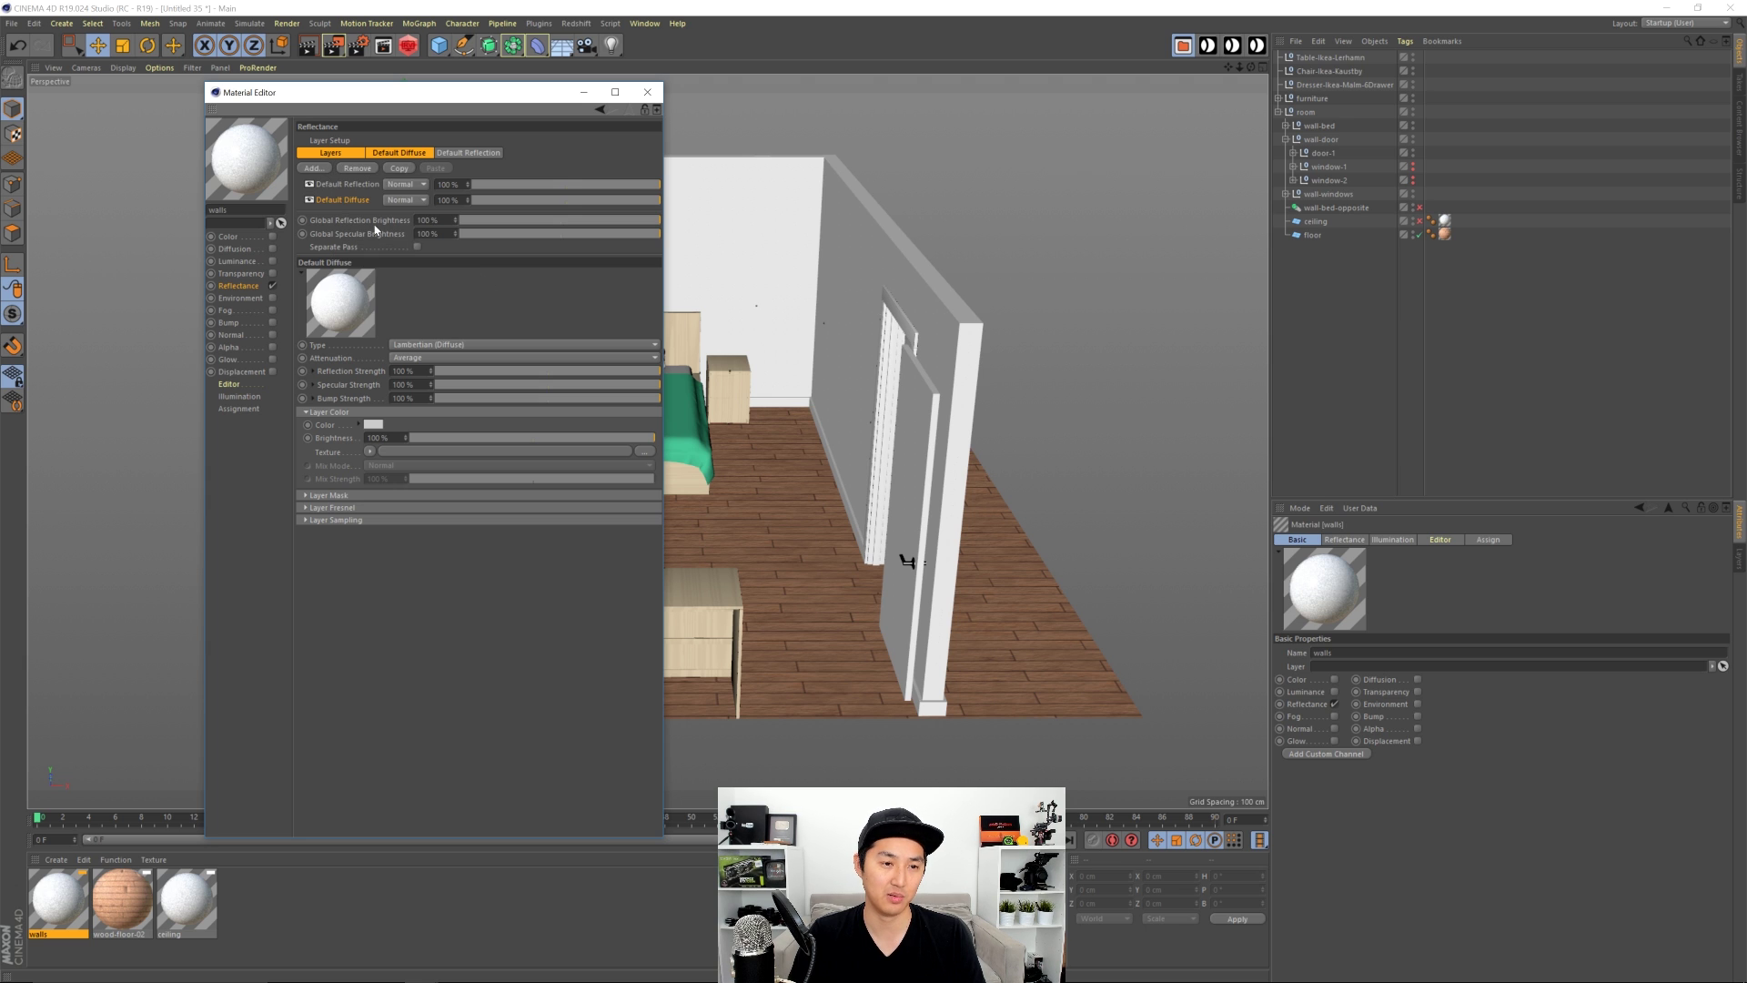
Step: Give walls a teal diffuse colour, 0% specular strength and 60% reflection roughness
click(318, 168)
click(455, 256)
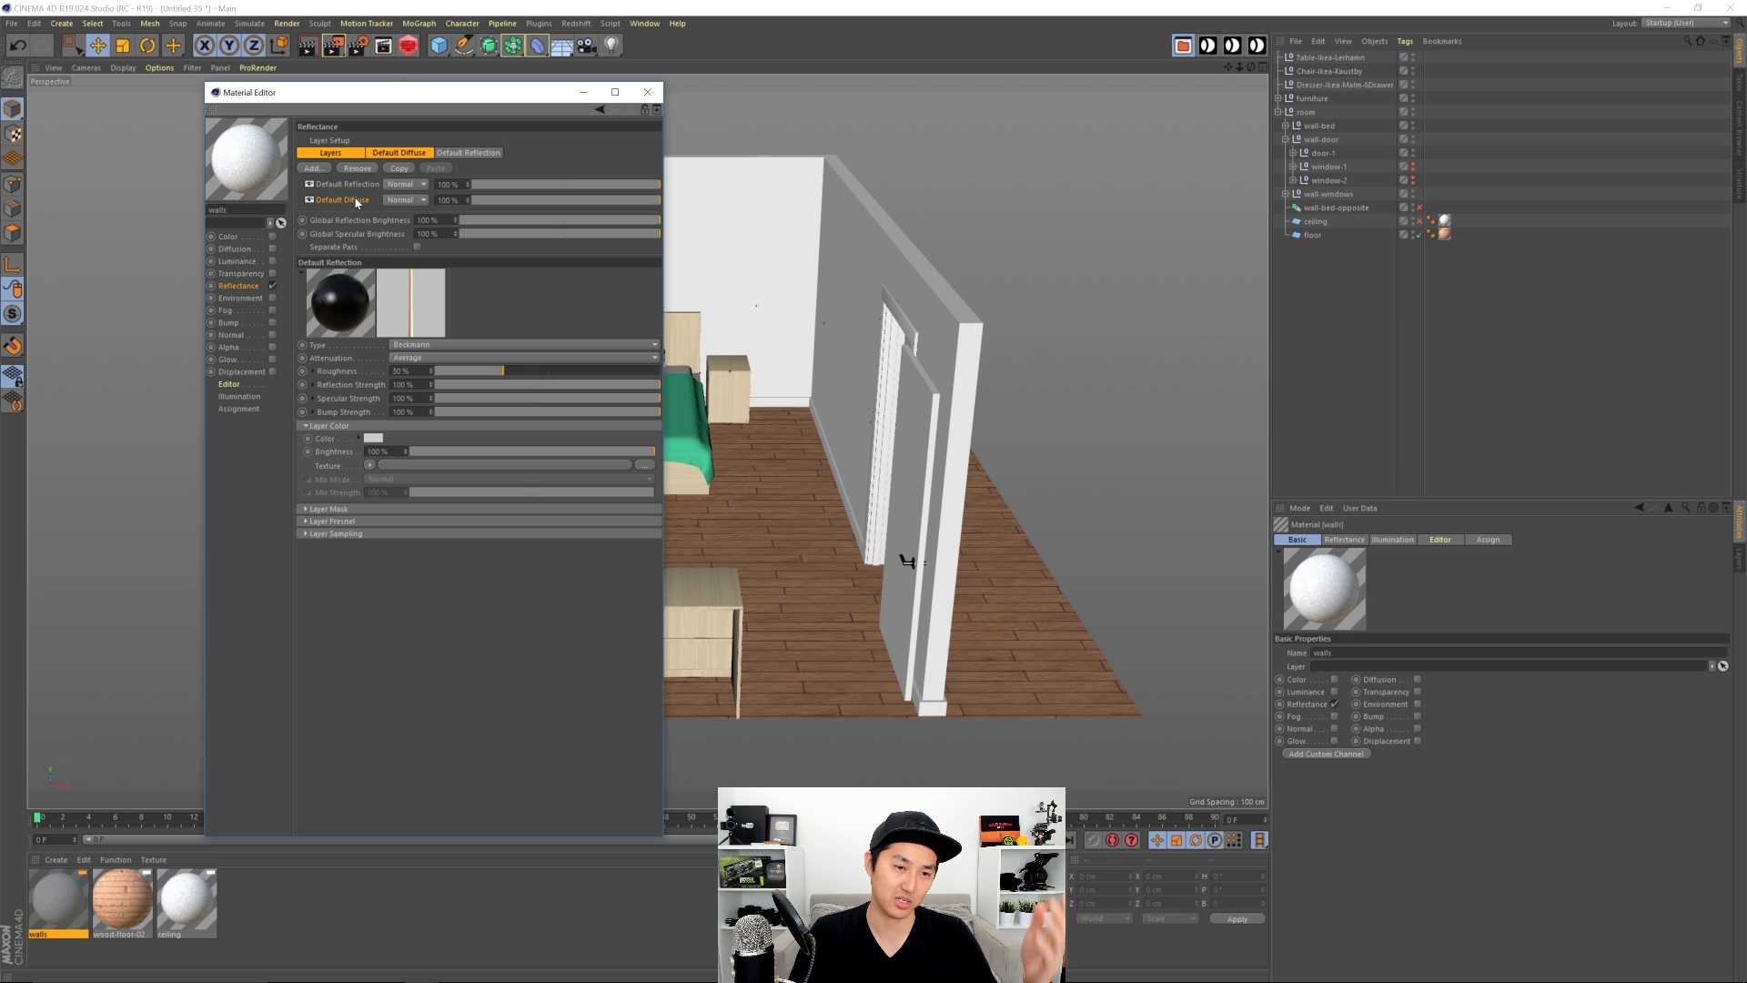
click(365, 423)
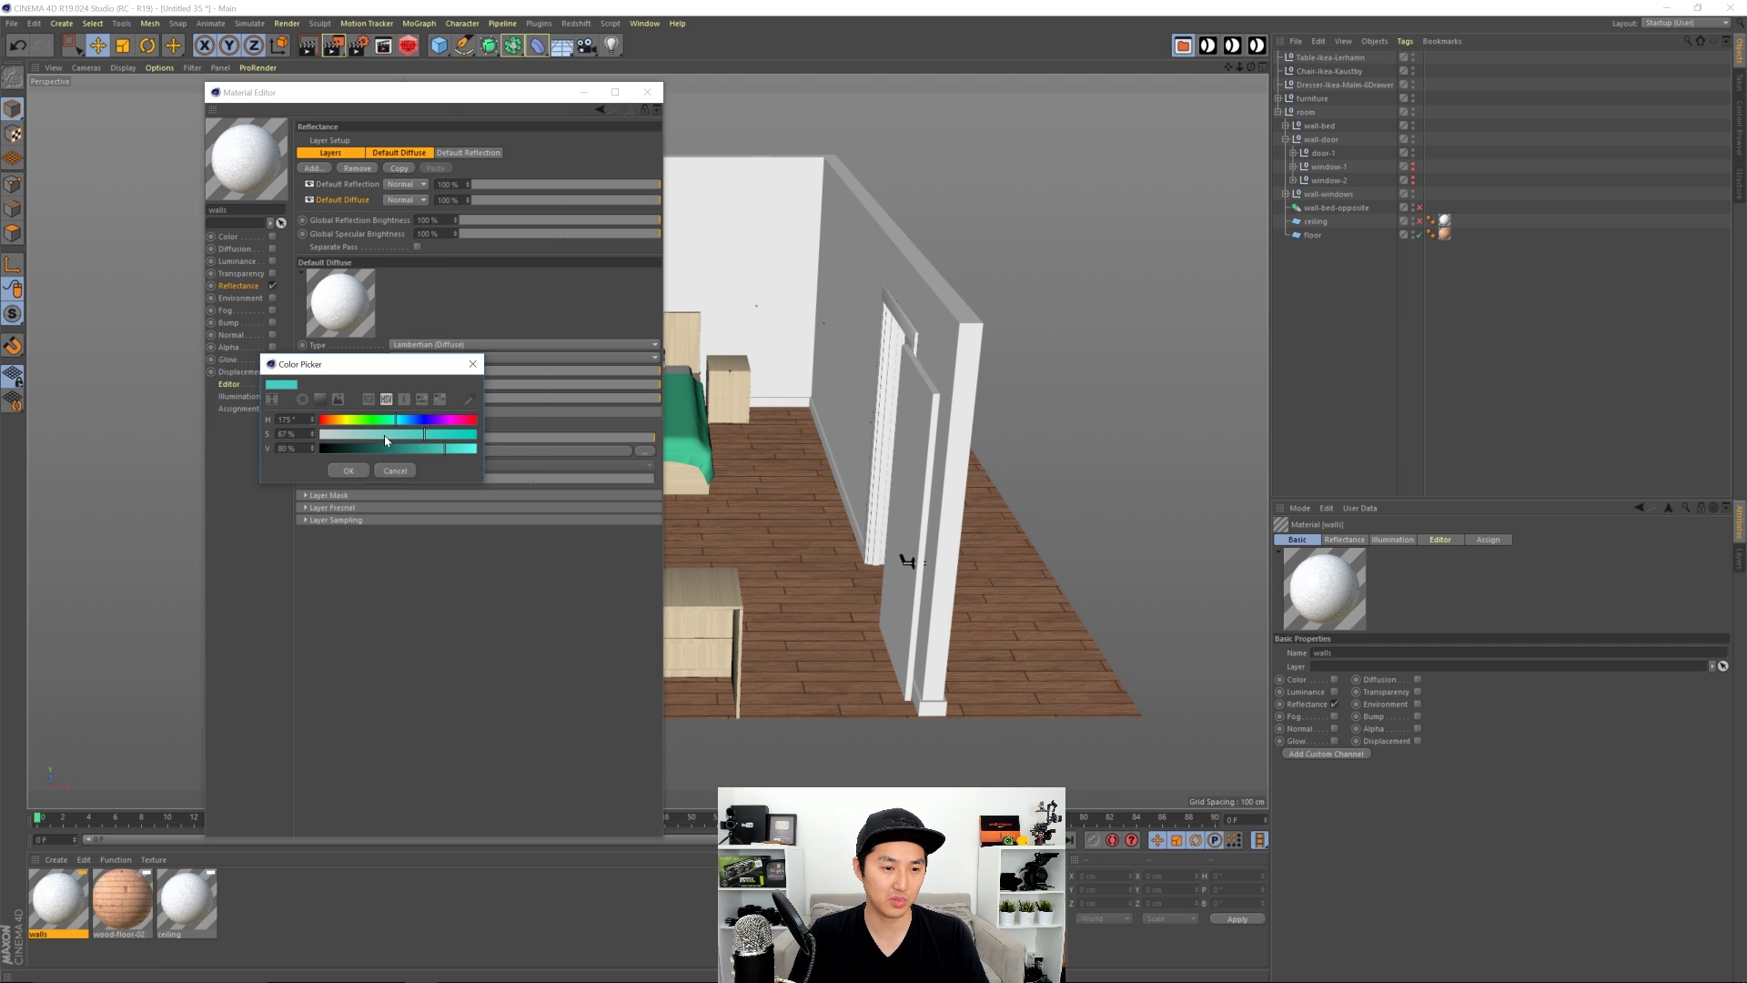
click(348, 471)
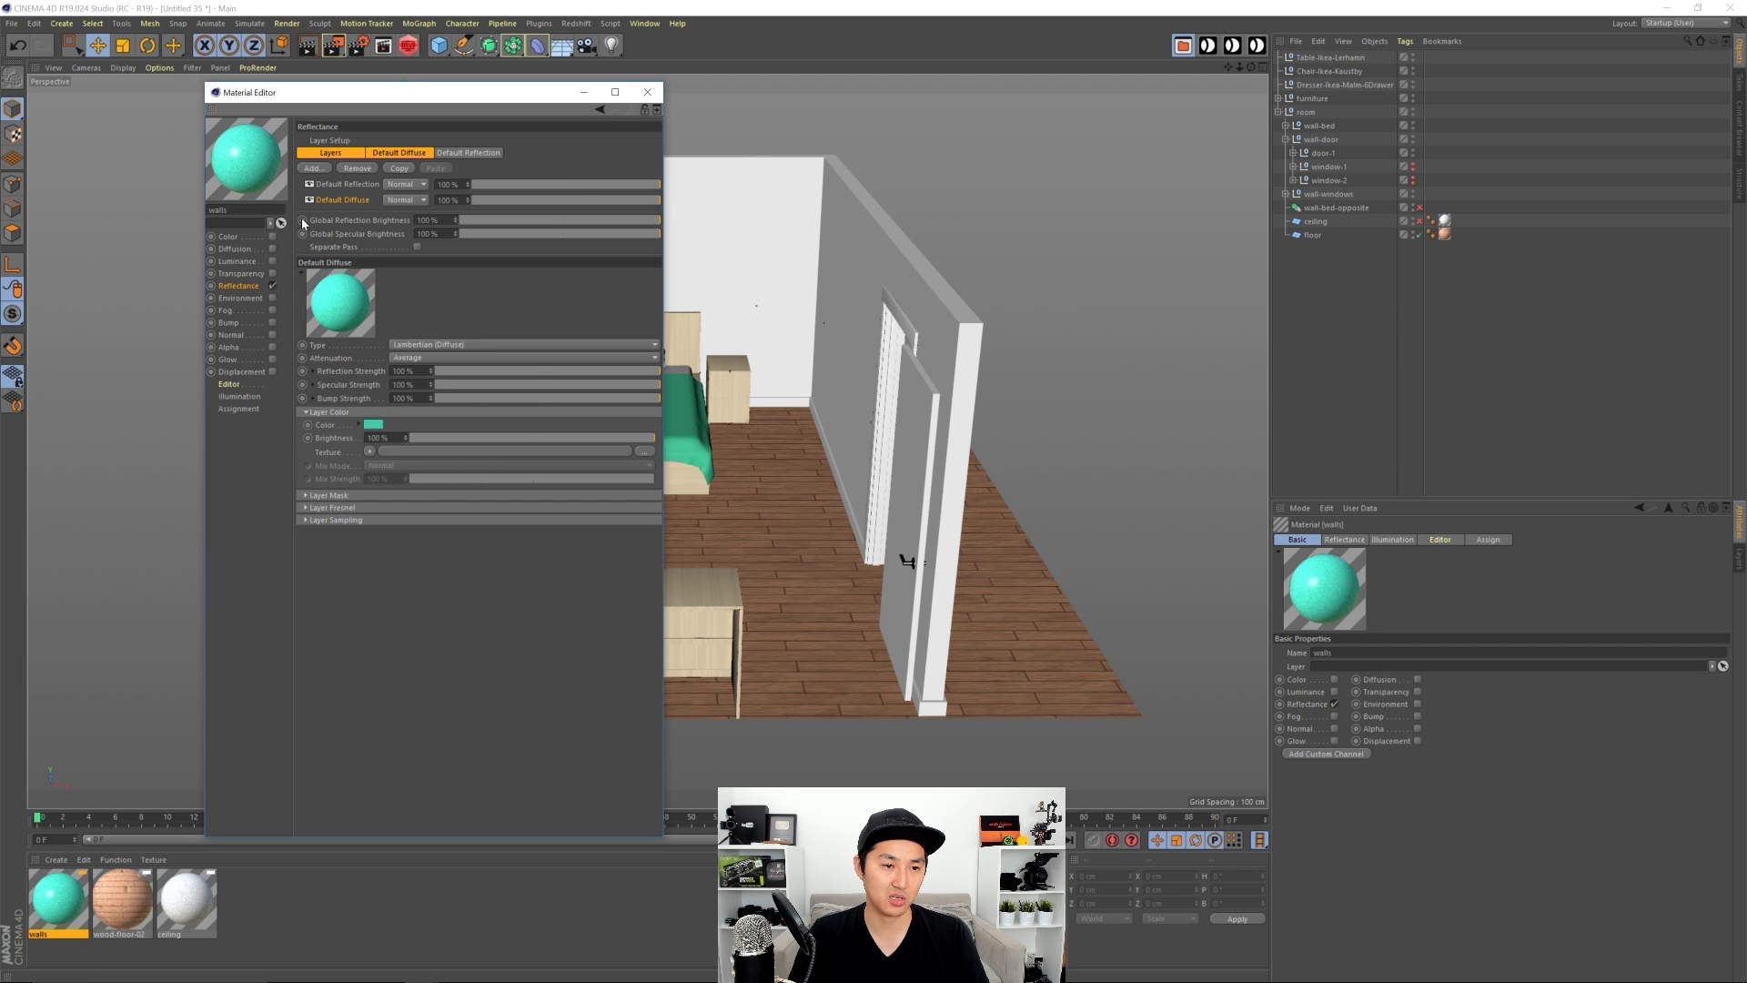
click(346, 186)
drag(463, 399, 363, 379)
text(60)
key(Return)
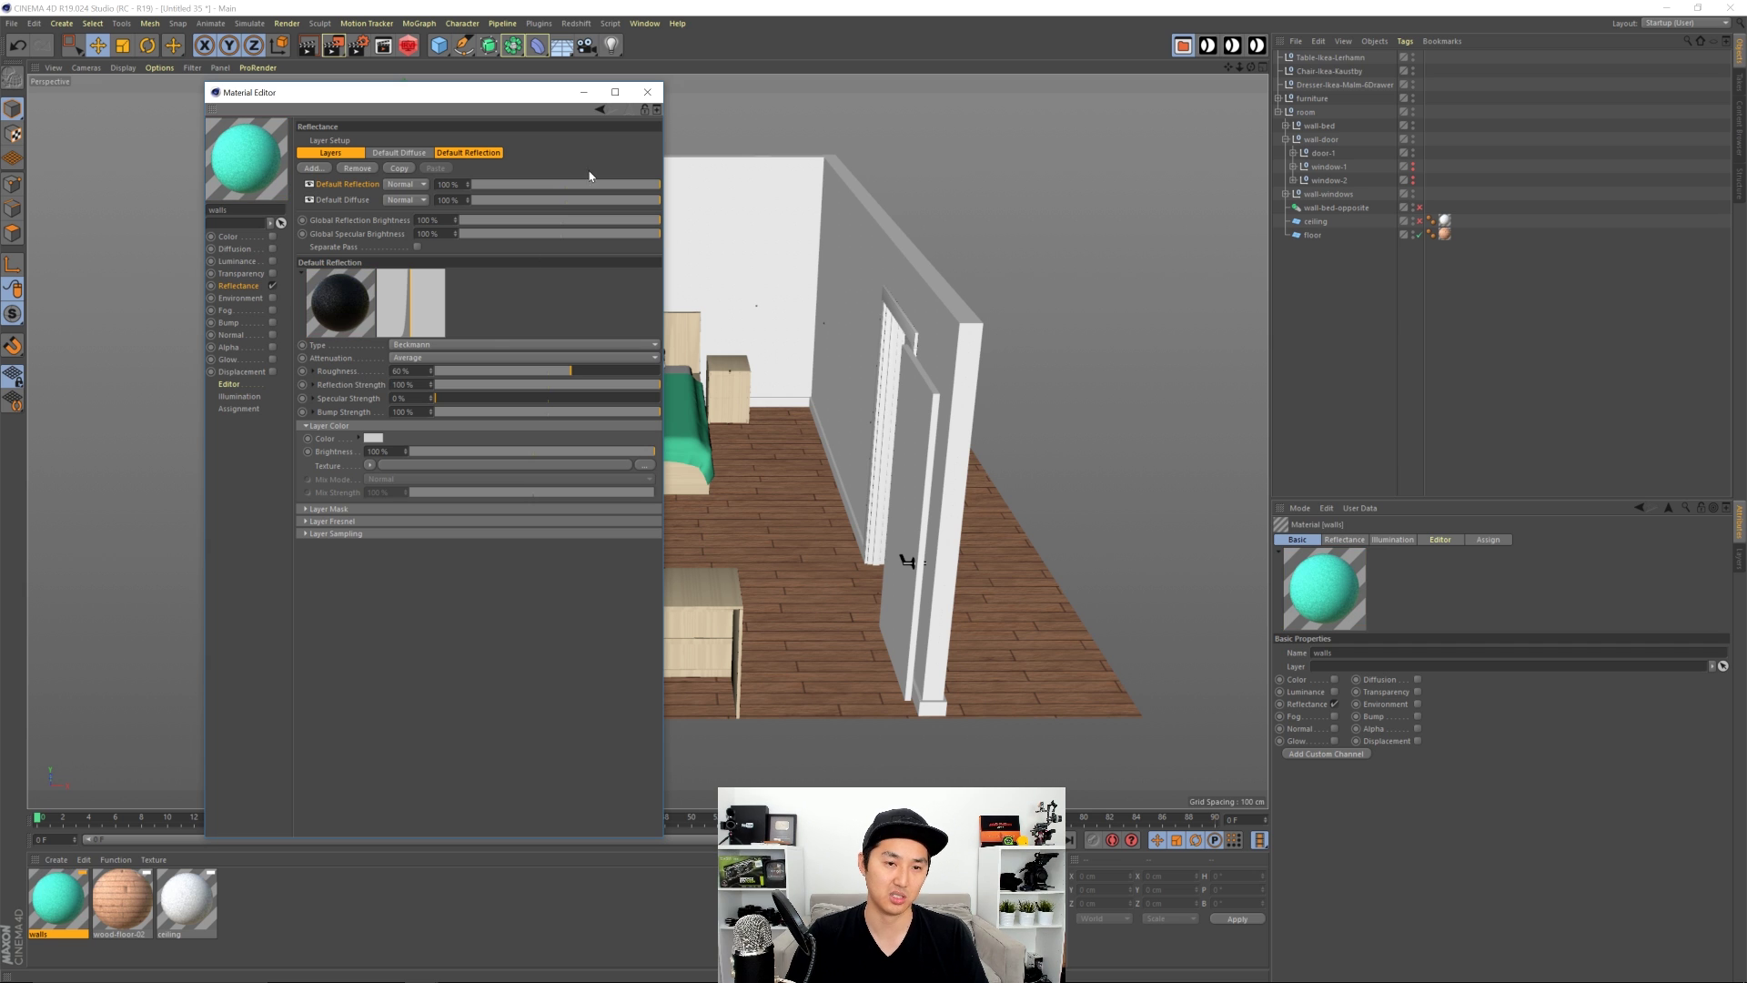
click(648, 92)
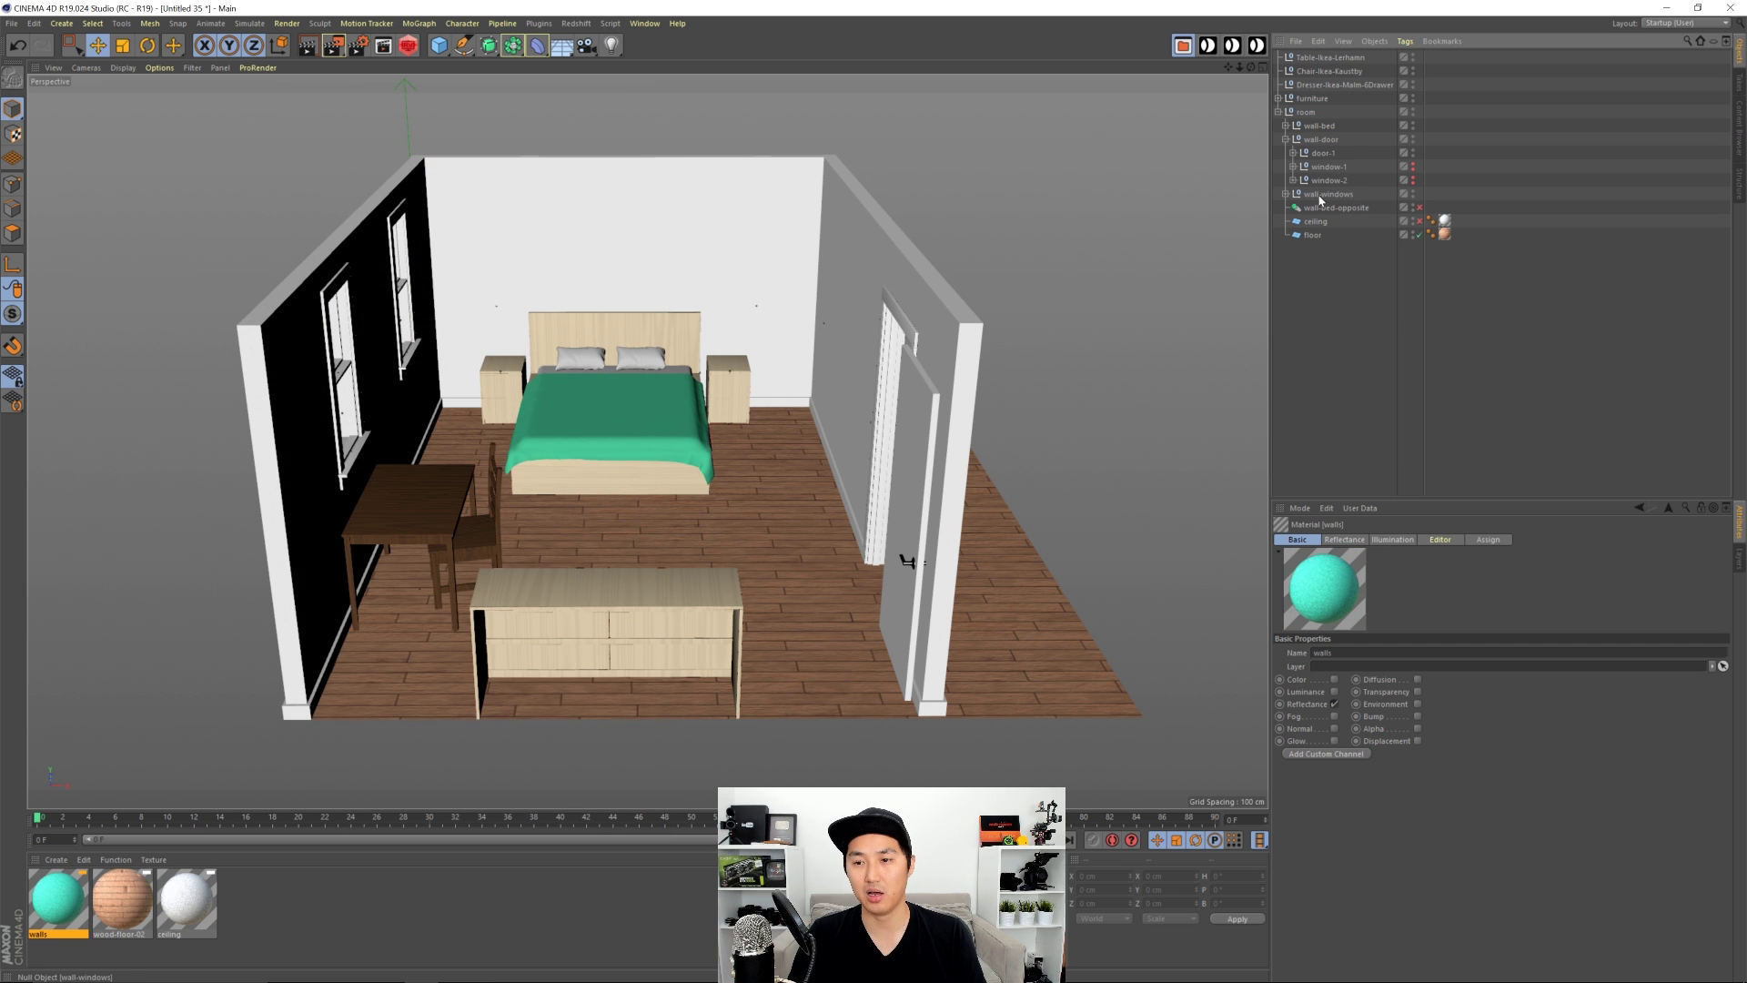
Step: Assign the walls material as Wall Interior Material on wall-windows, wall-door and wall-bed
click(1286, 139)
click(1326, 152)
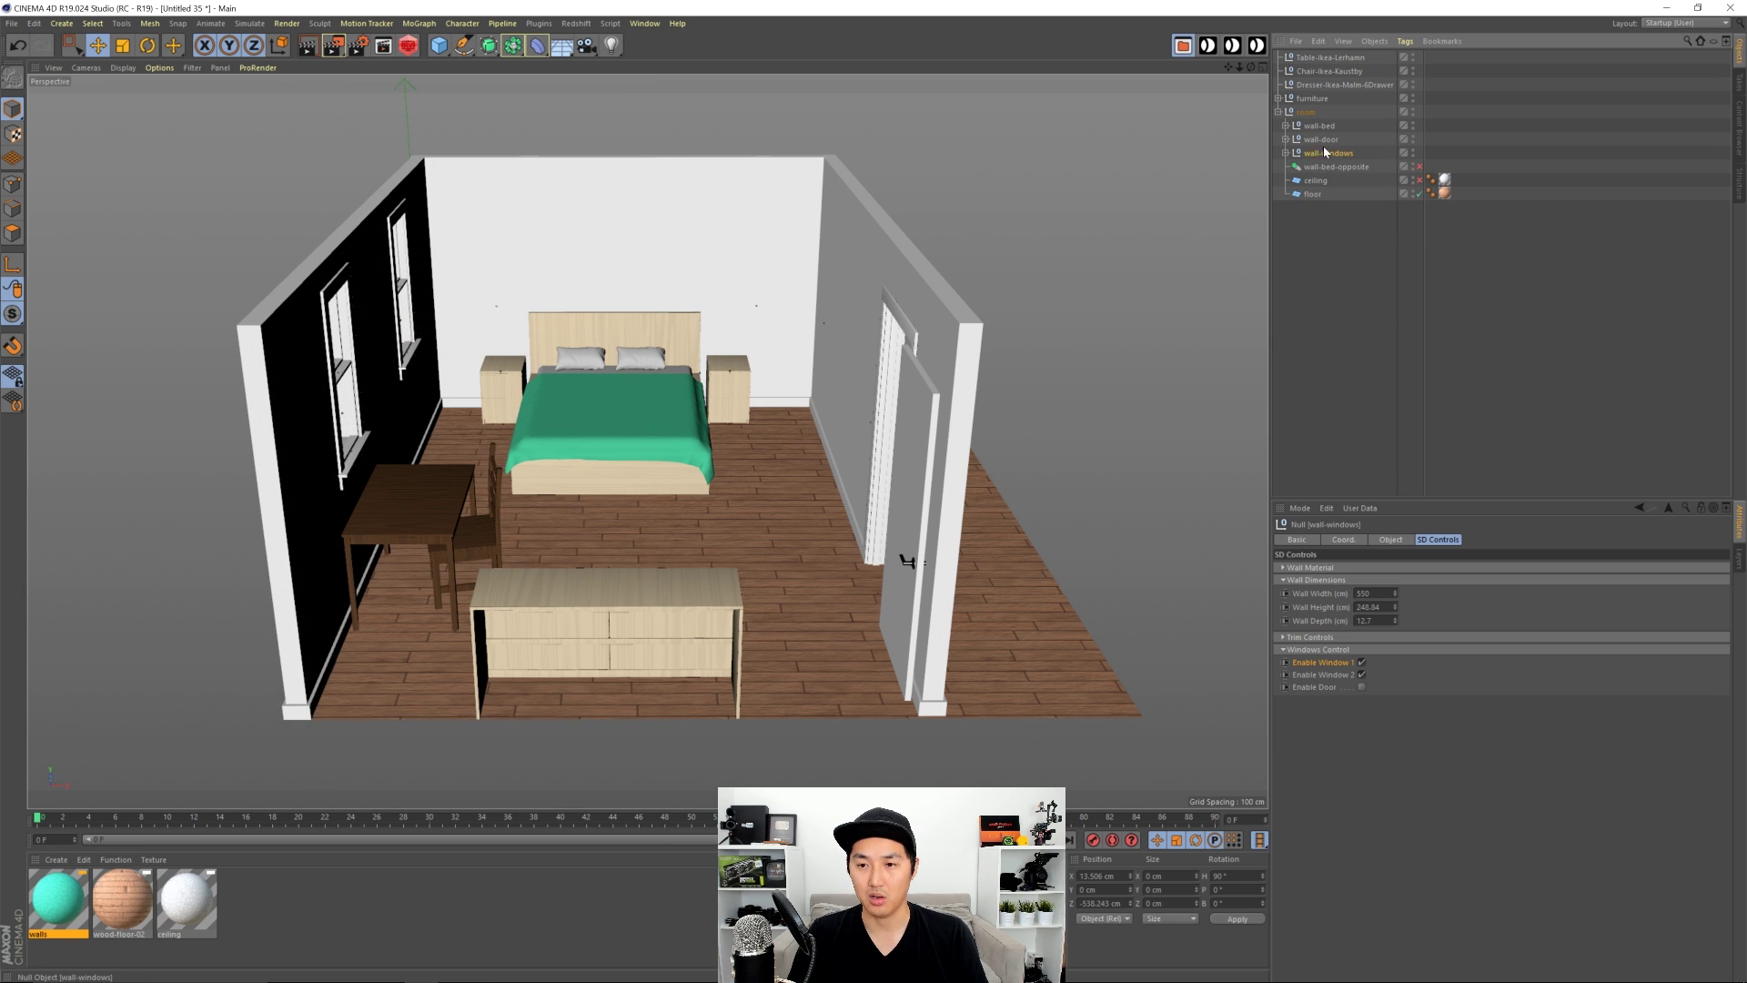
ctrl+click(1324, 139)
ctrl+click(1323, 126)
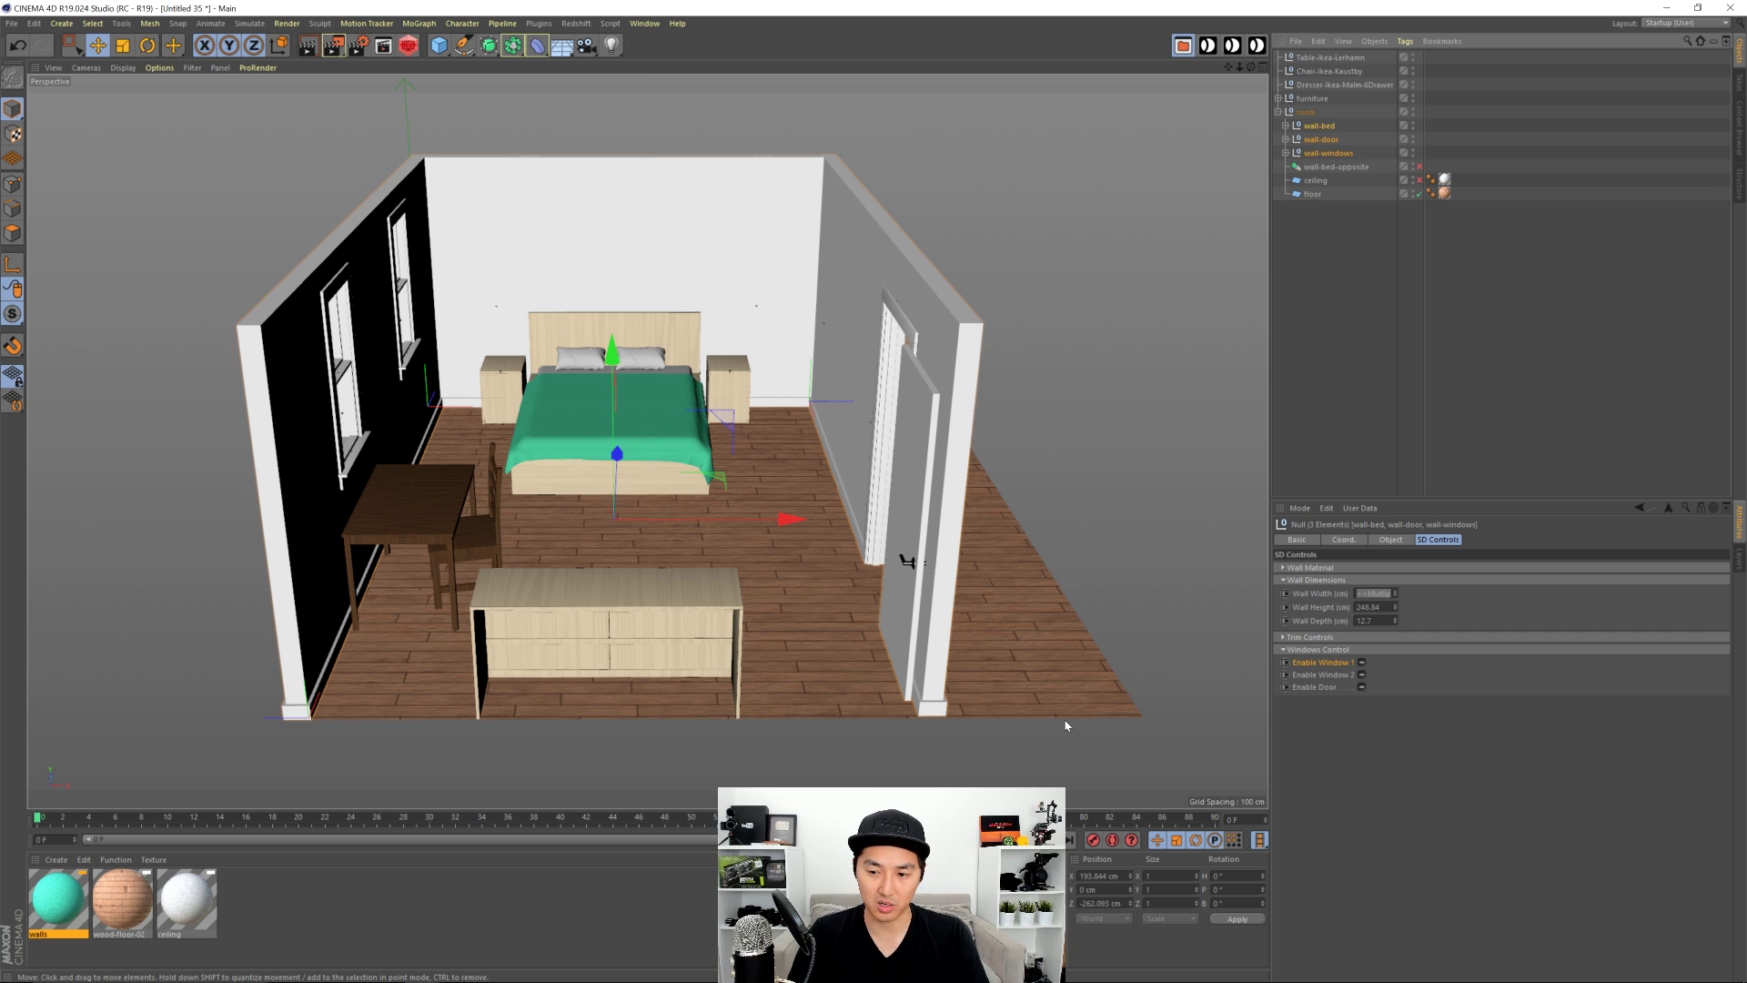
click(1284, 580)
click(1284, 567)
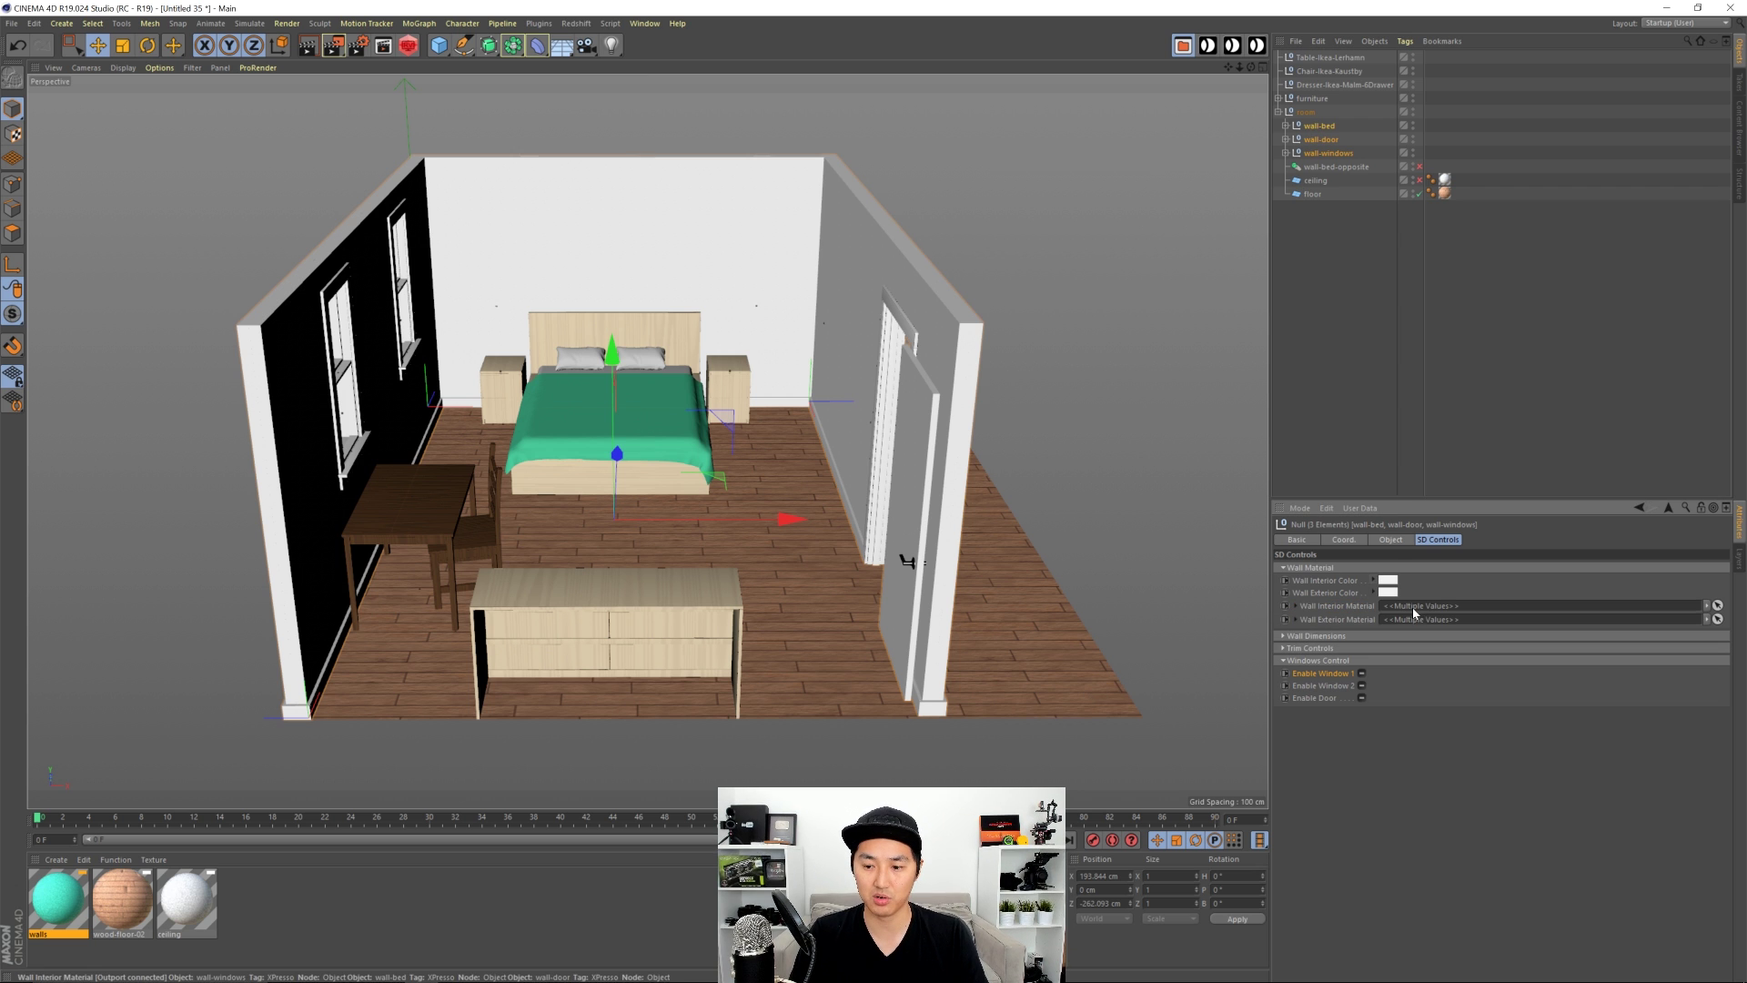
drag(58, 901, 1420, 605)
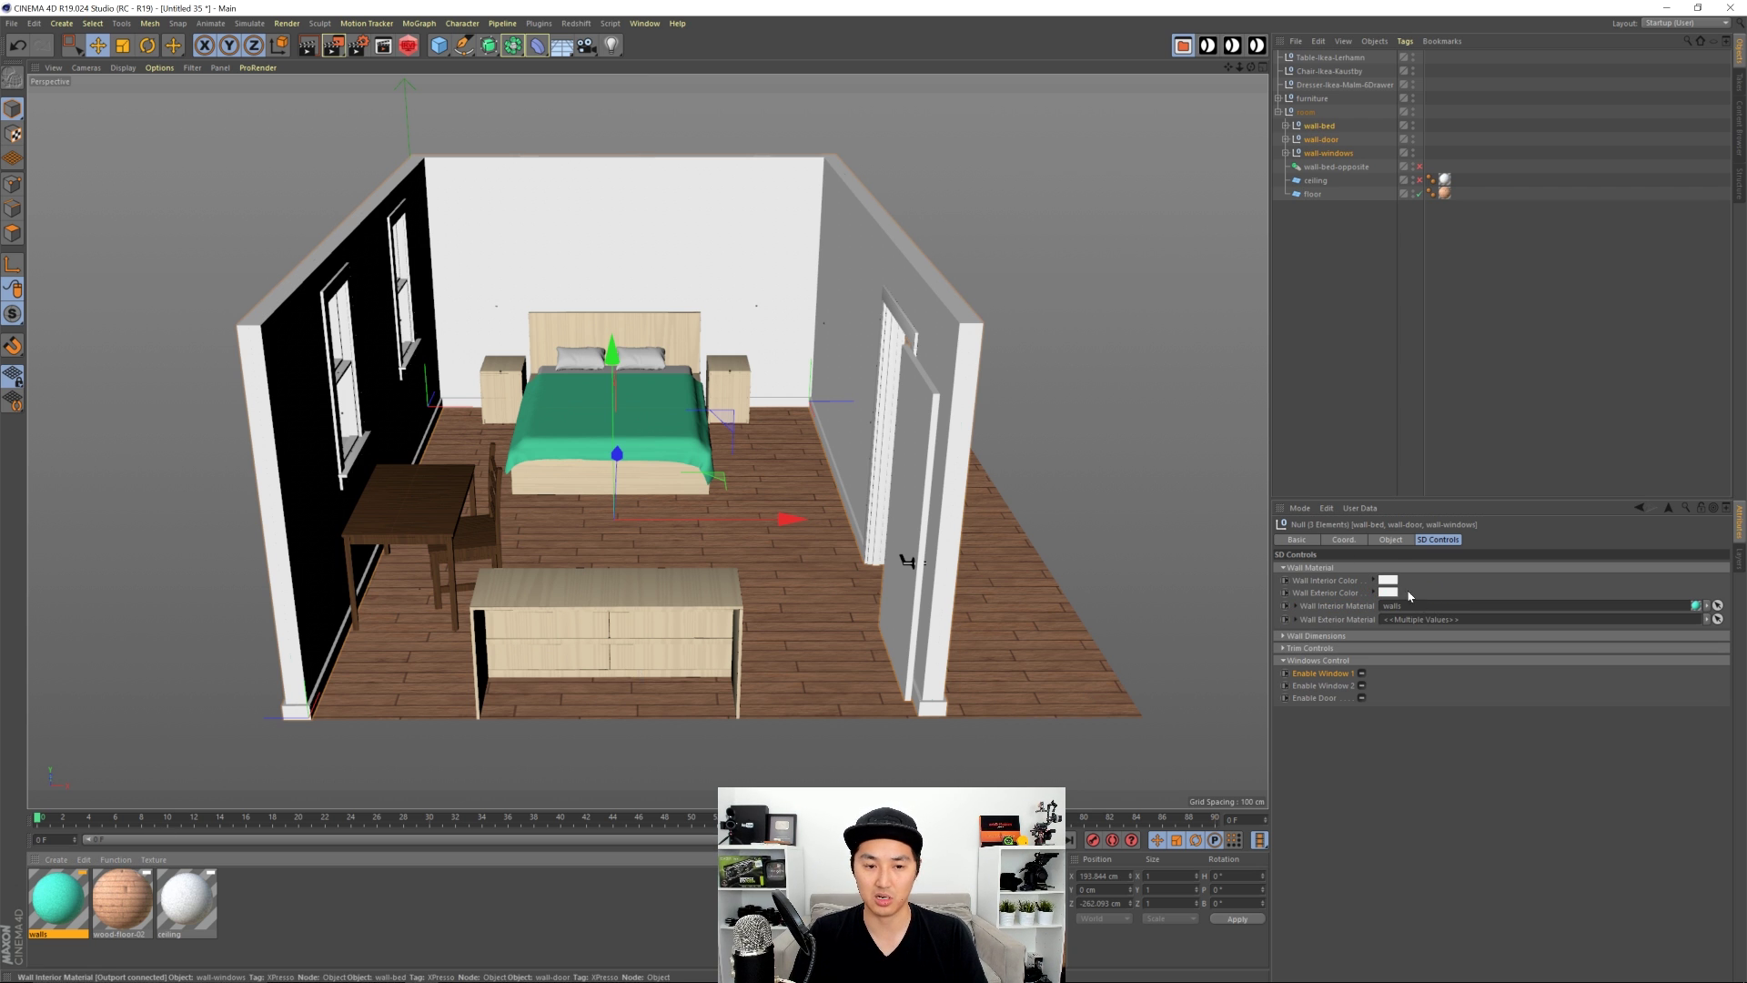
click(1324, 440)
Step: Orbit through the room to inspect the teal walls around the nightstand, bed and table
alt+drag(603, 445, 687, 446)
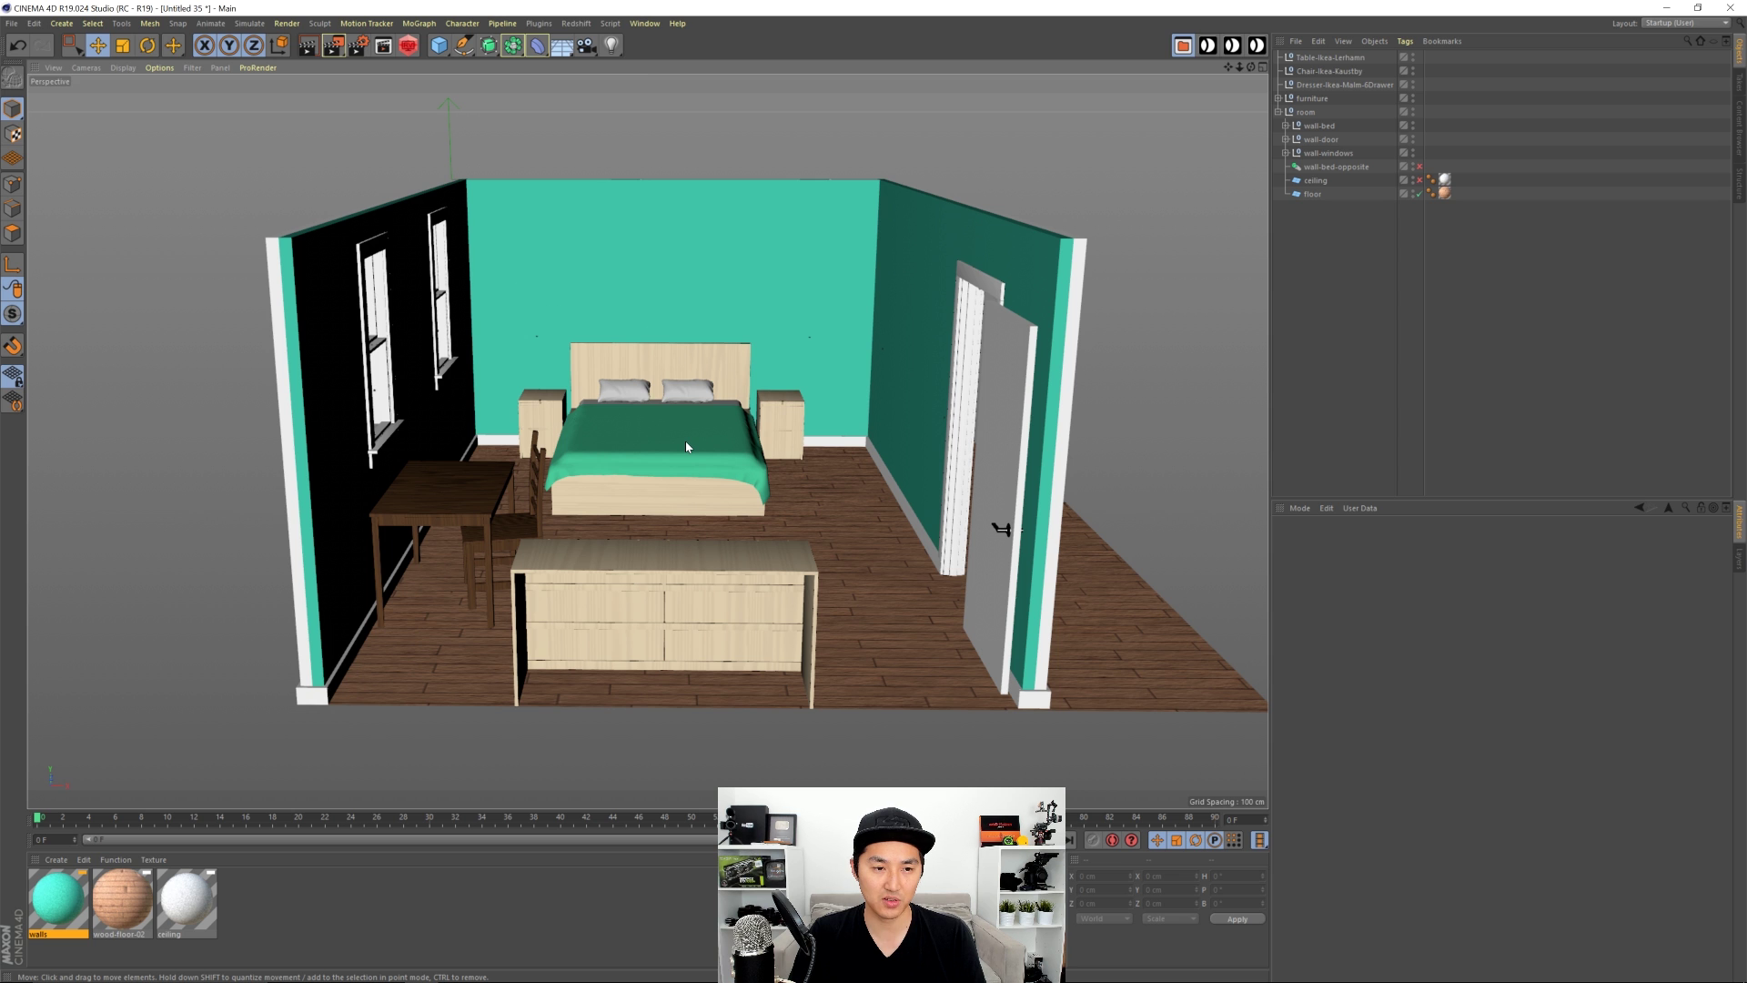
alt+right_drag(774, 403, 987, 423)
alt+middle_drag(878, 433, 885, 494)
alt+drag(882, 495, 568, 614)
alt+right_drag(860, 544, 816, 395)
alt+middle_drag(816, 395, 776, 464)
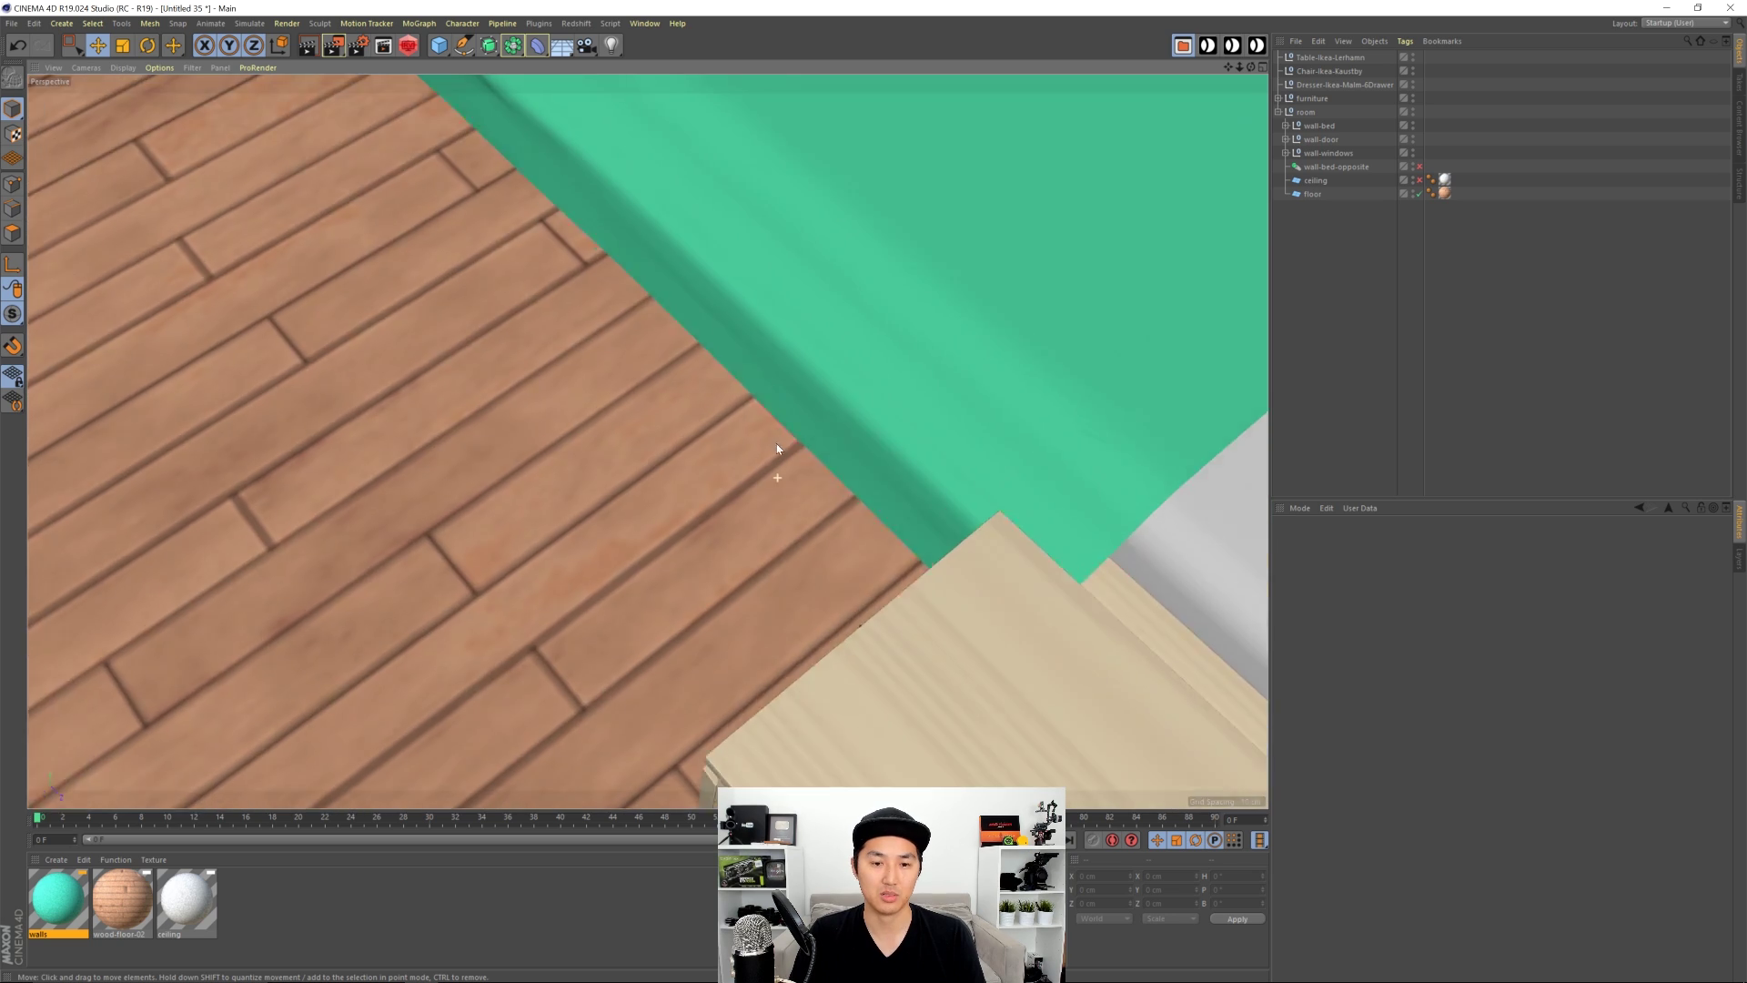
alt+drag(776, 464, 793, 372)
alt+right_drag(794, 372, 772, 457)
mouse_move(771, 457)
alt+mouse_down()
mouse_move(752, 391)
mouse_move(796, 417)
mouse_move(761, 410)
mouse_move(763, 442)
alt+mouse_up()
alt+right_drag(763, 442, 793, 462)
mouse_move(795, 465)
alt+mouse_down()
mouse_move(822, 489)
mouse_move(801, 460)
alt+mouse_up()
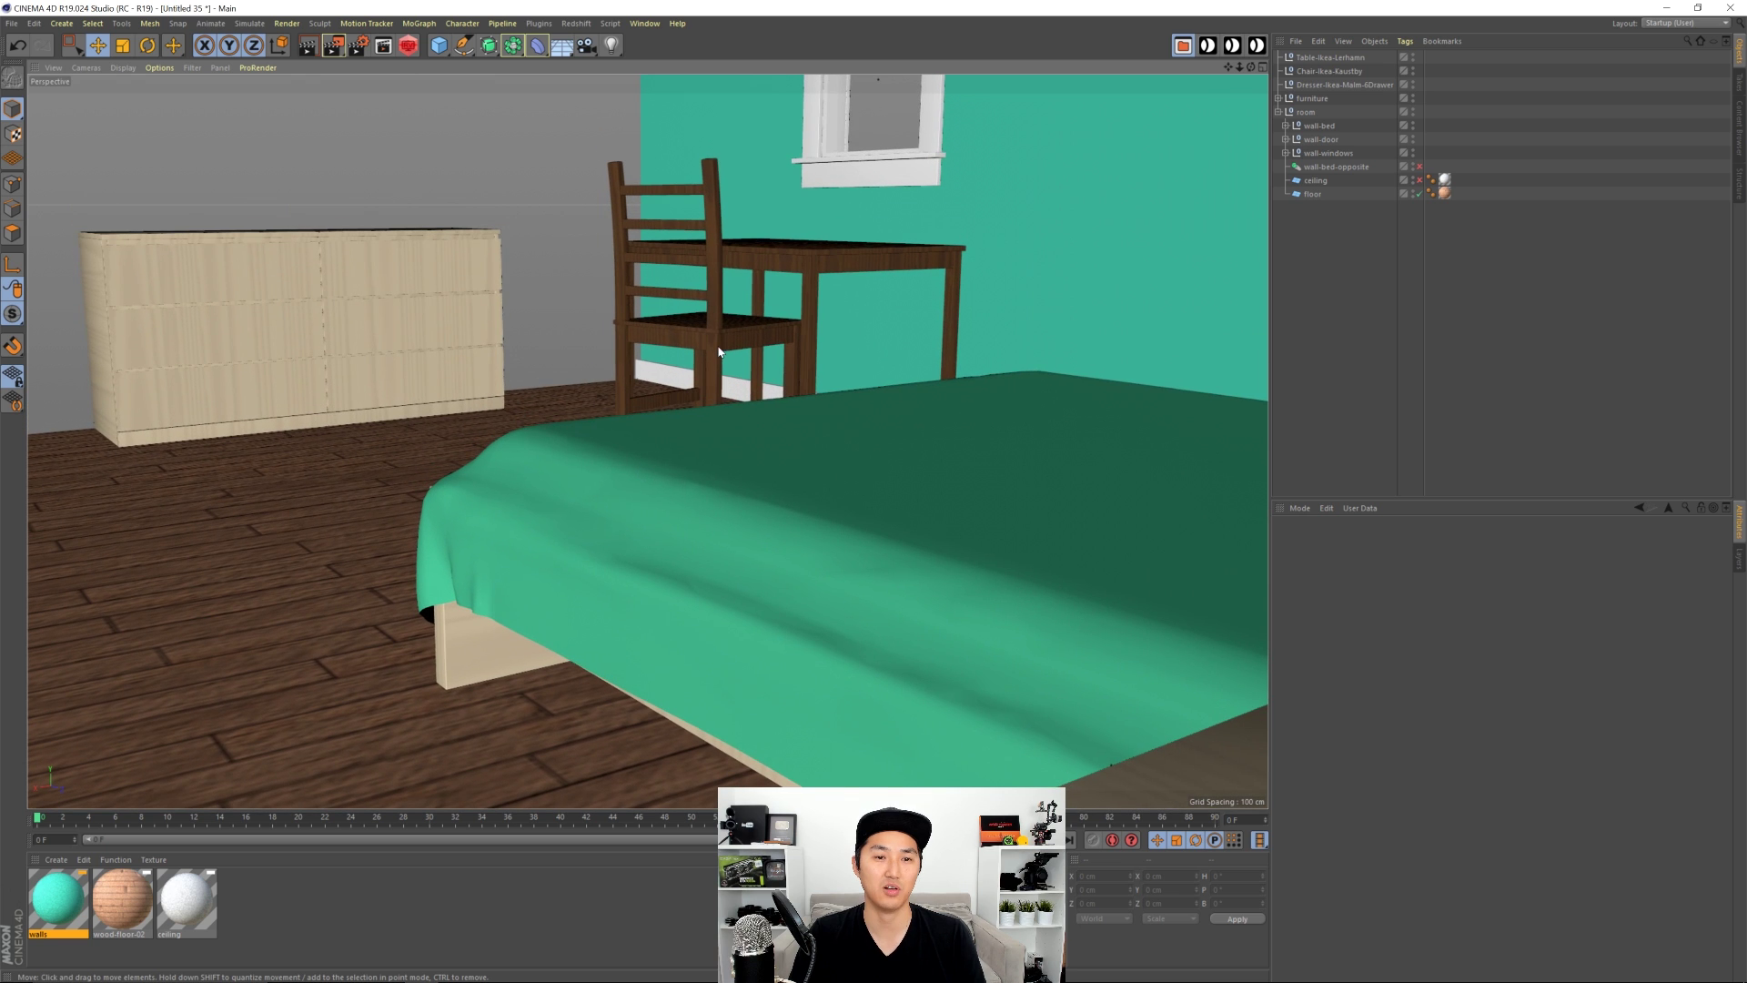
Step: Add a camera at the current view and name it CAMA
click(587, 45)
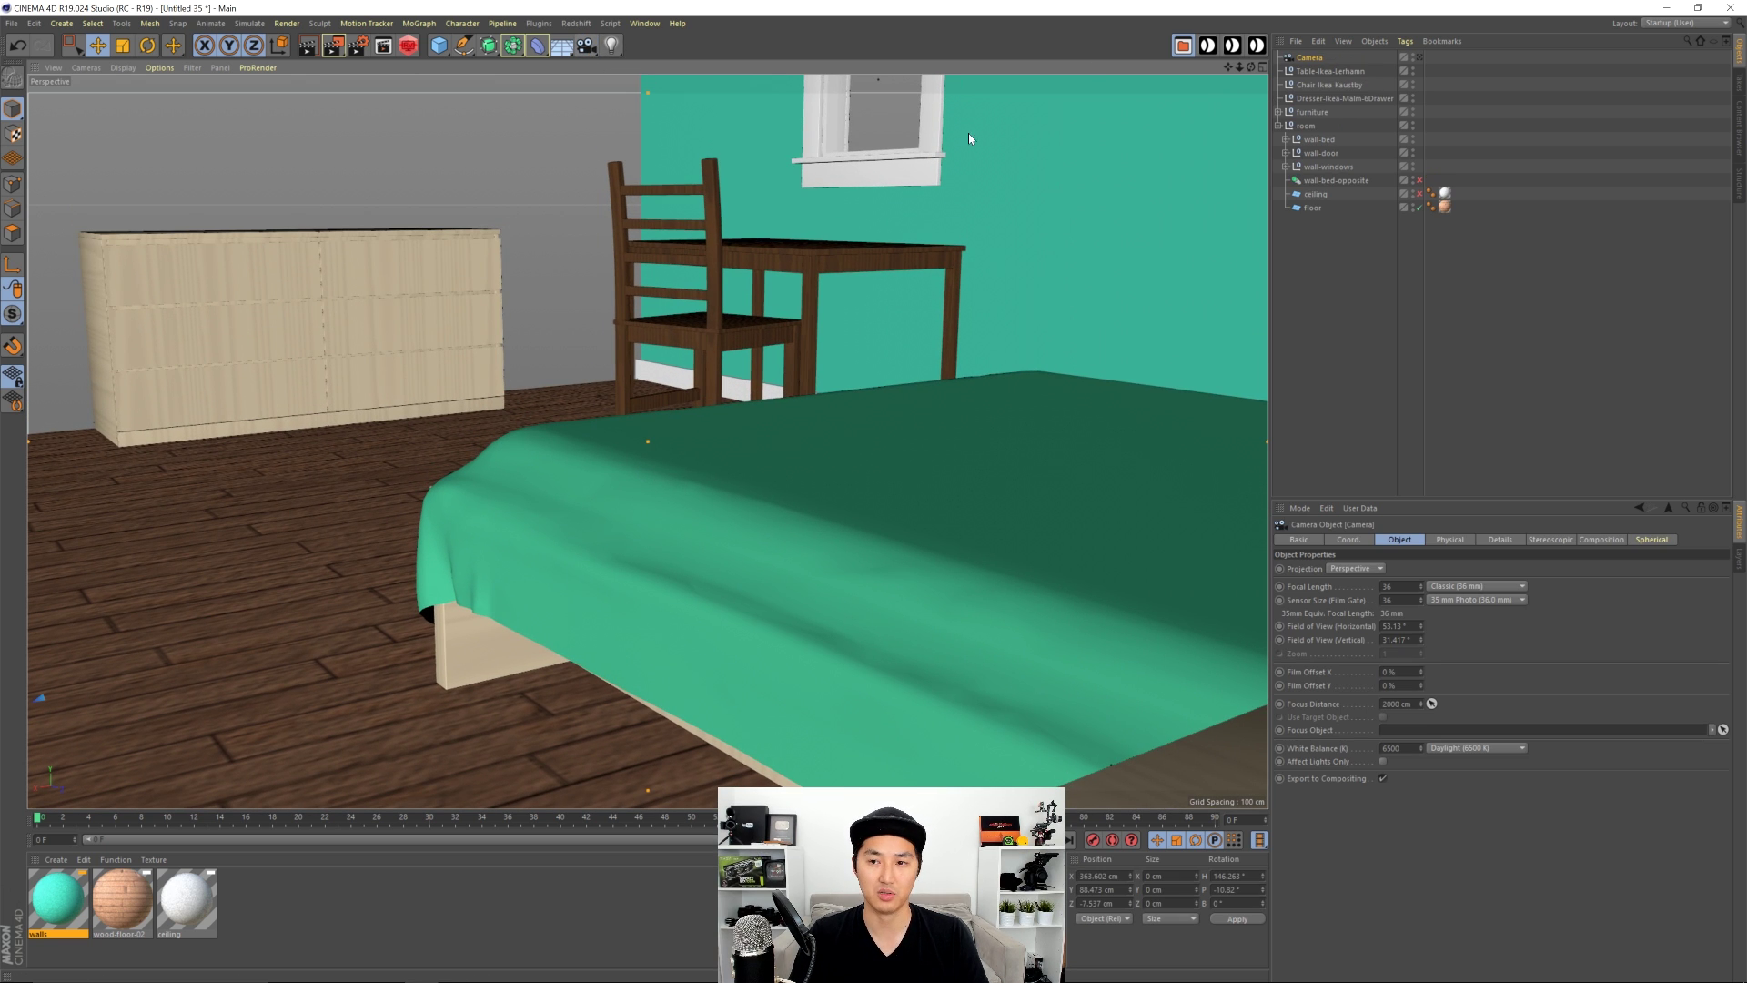
double_click(1310, 59)
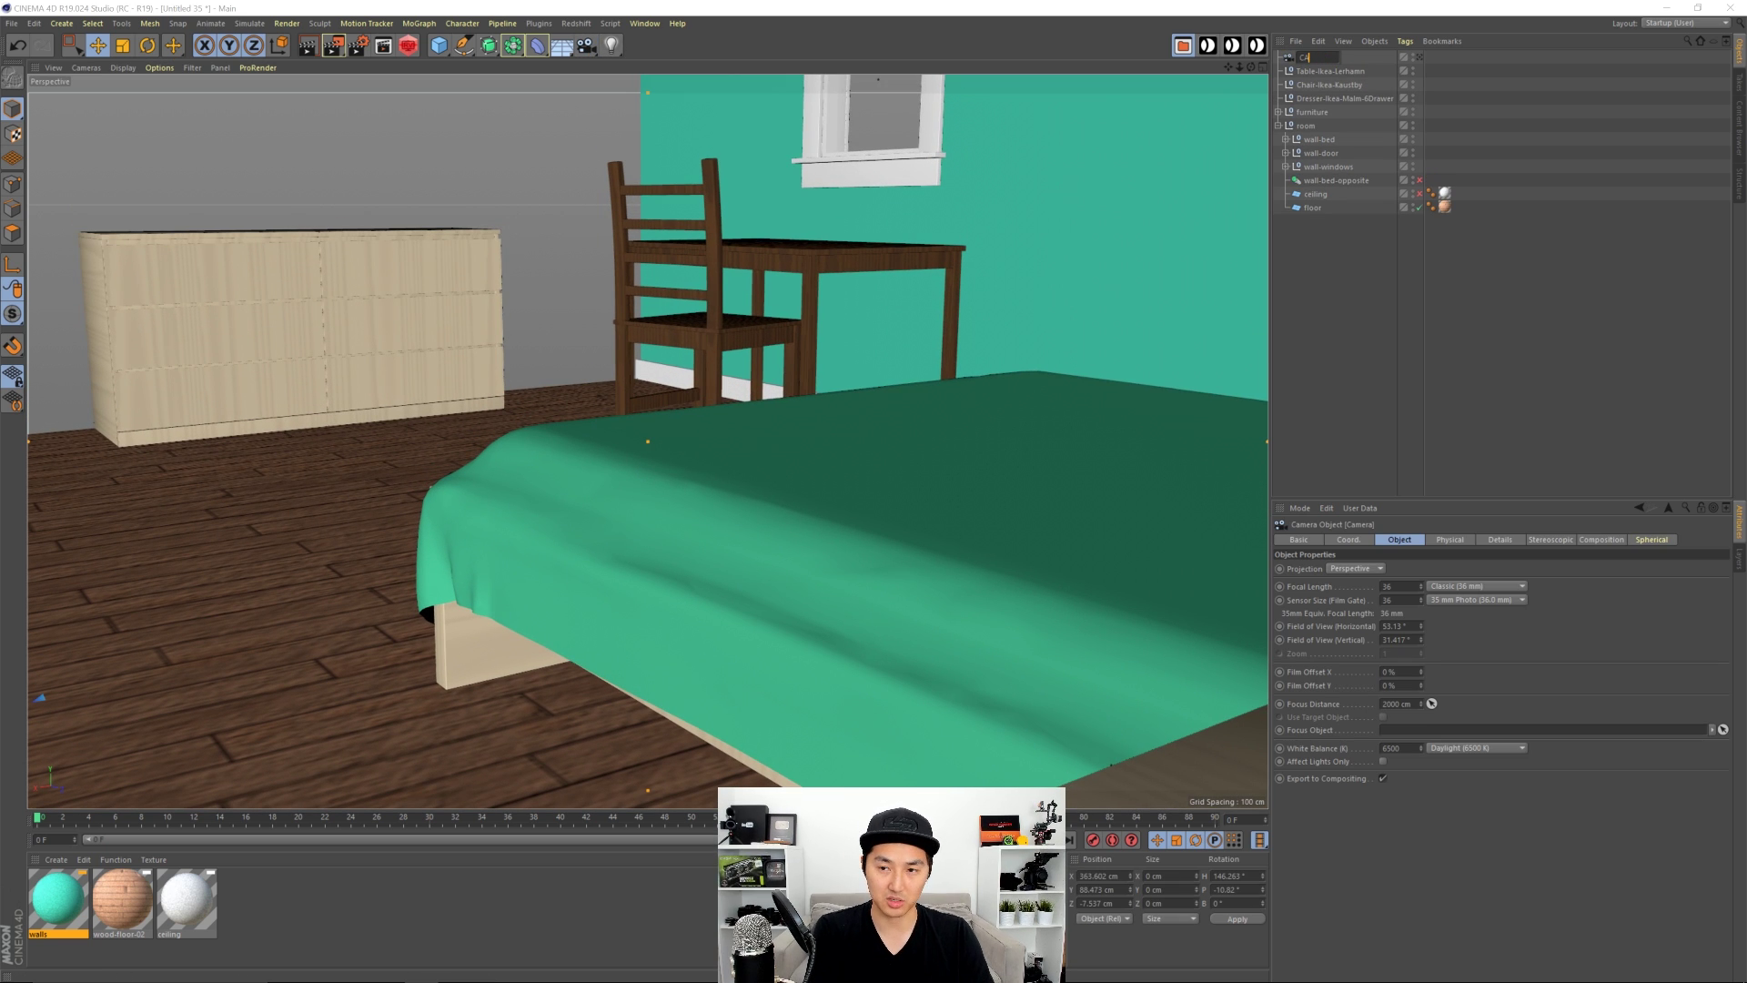
text(CAMA)
key(Return)
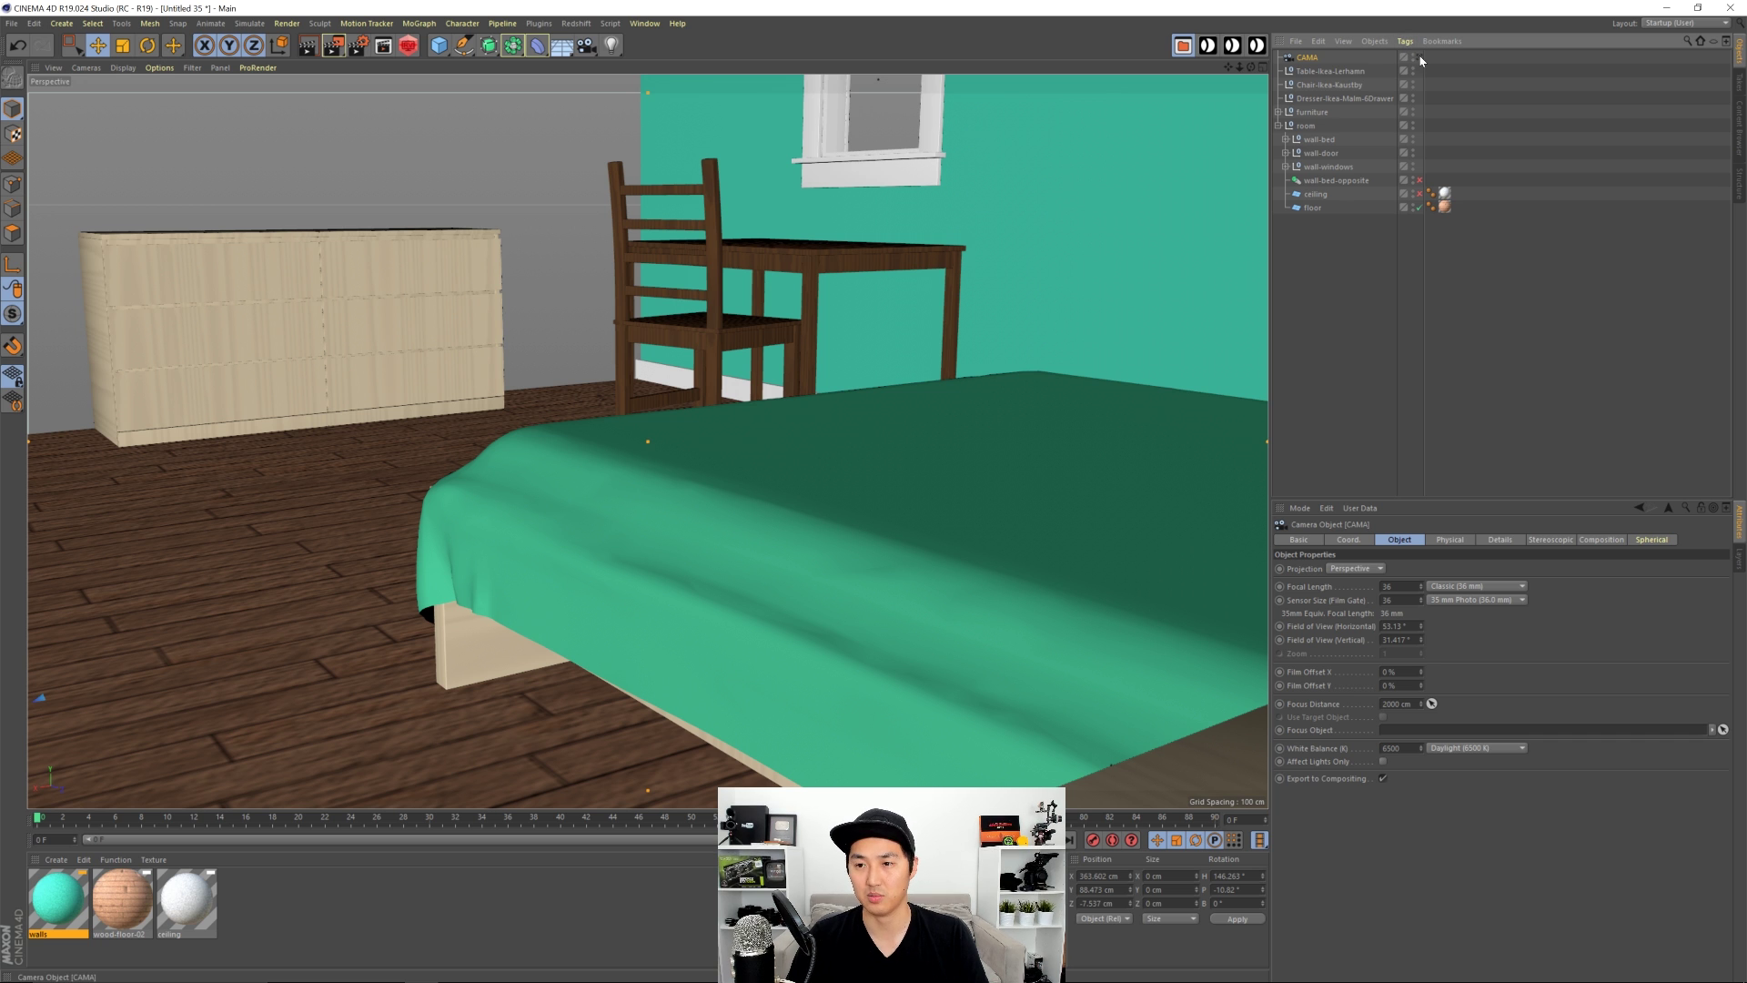
Step: Give CAMA an 18 mm focal length and frame the bed and windows
click(1389, 586)
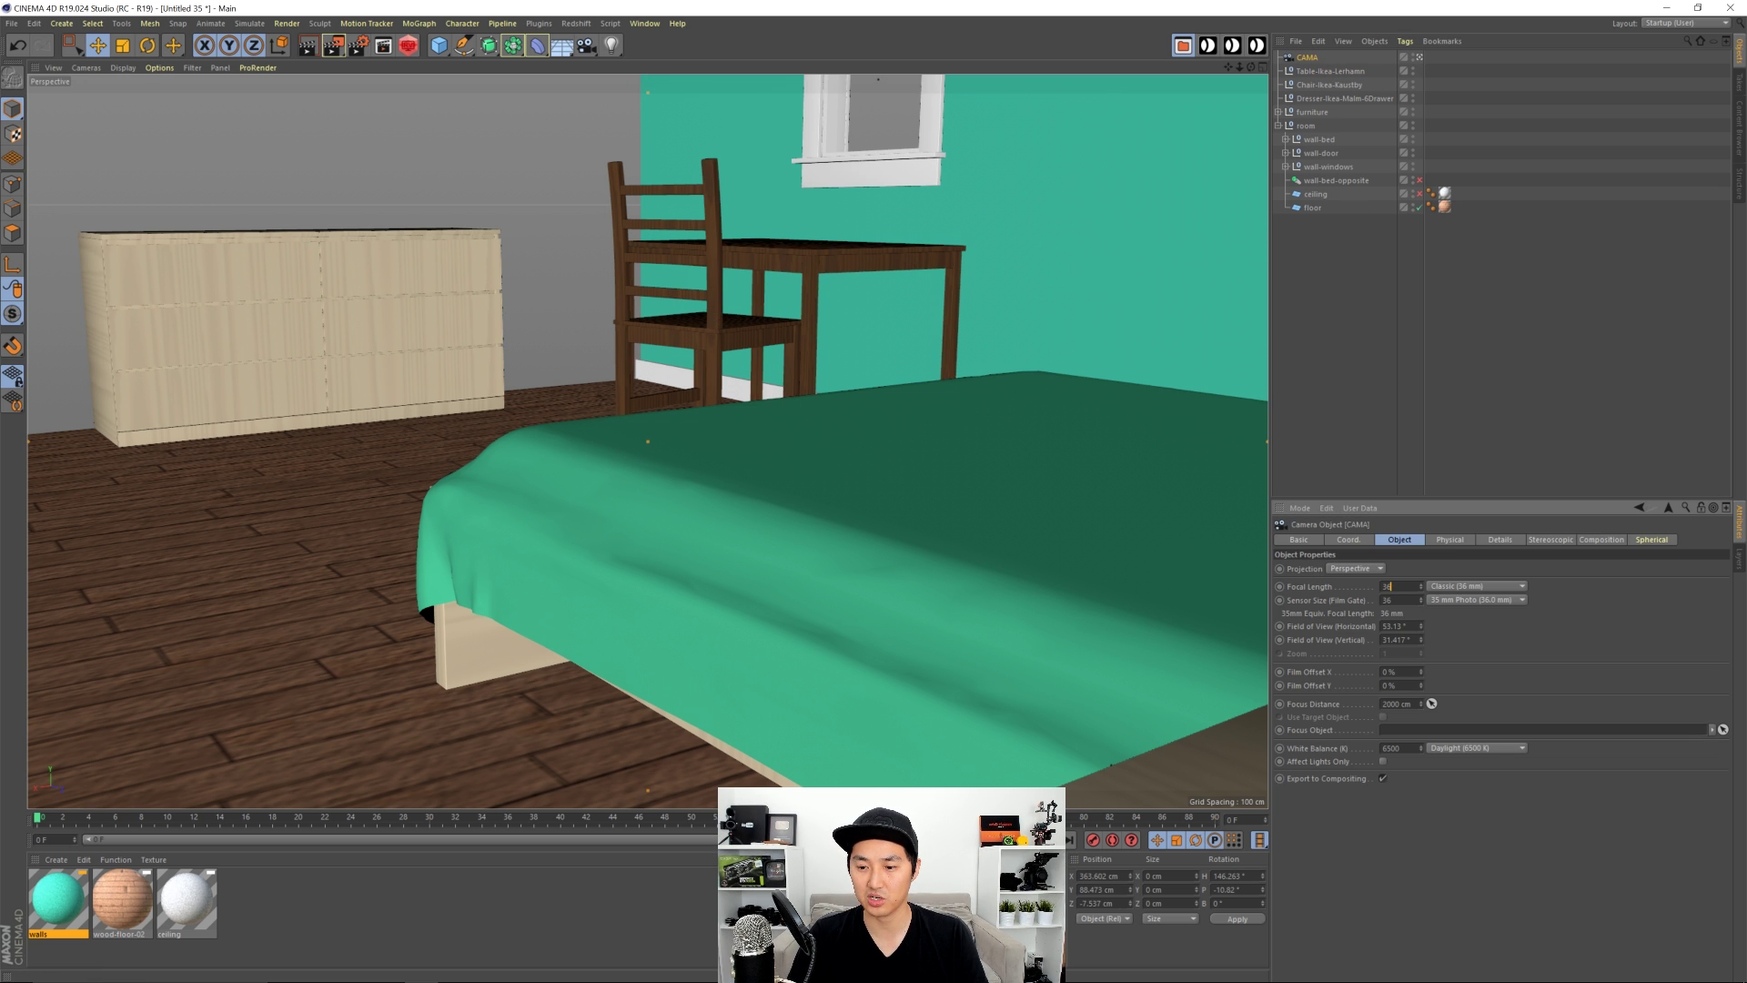
text(18)
key(Return)
alt+middle_drag(1013, 691, 822, 621)
alt+drag(821, 621, 901, 664)
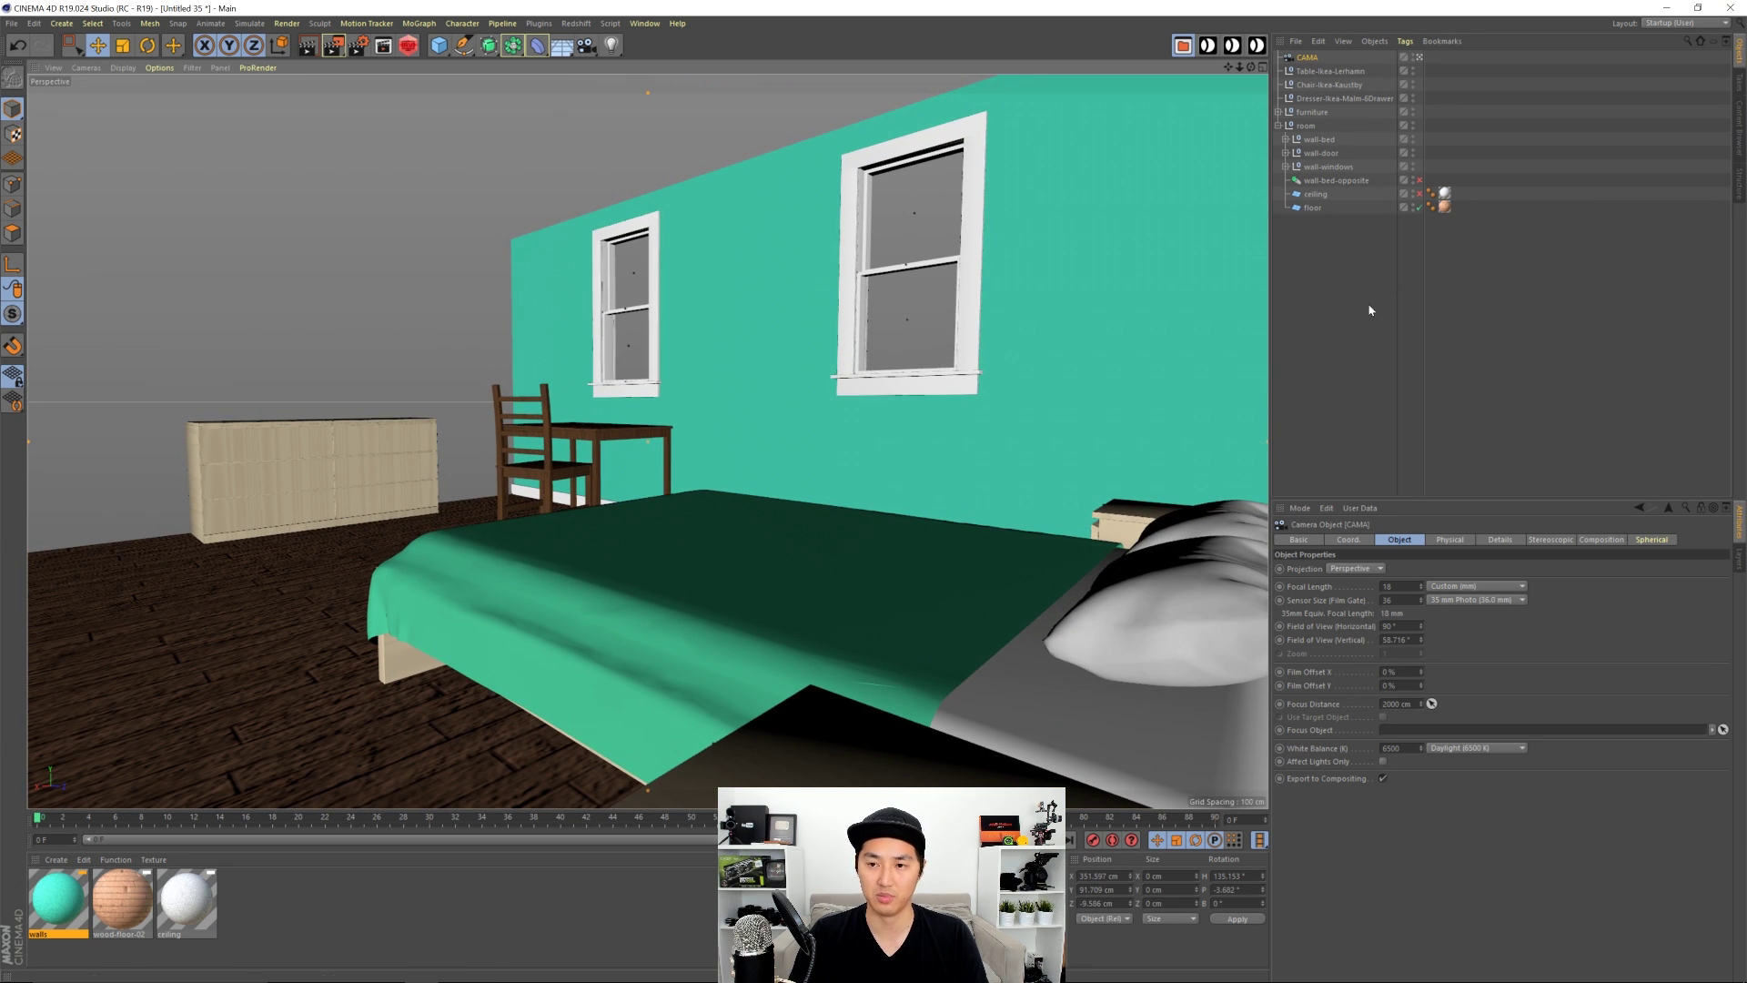
click(1365, 276)
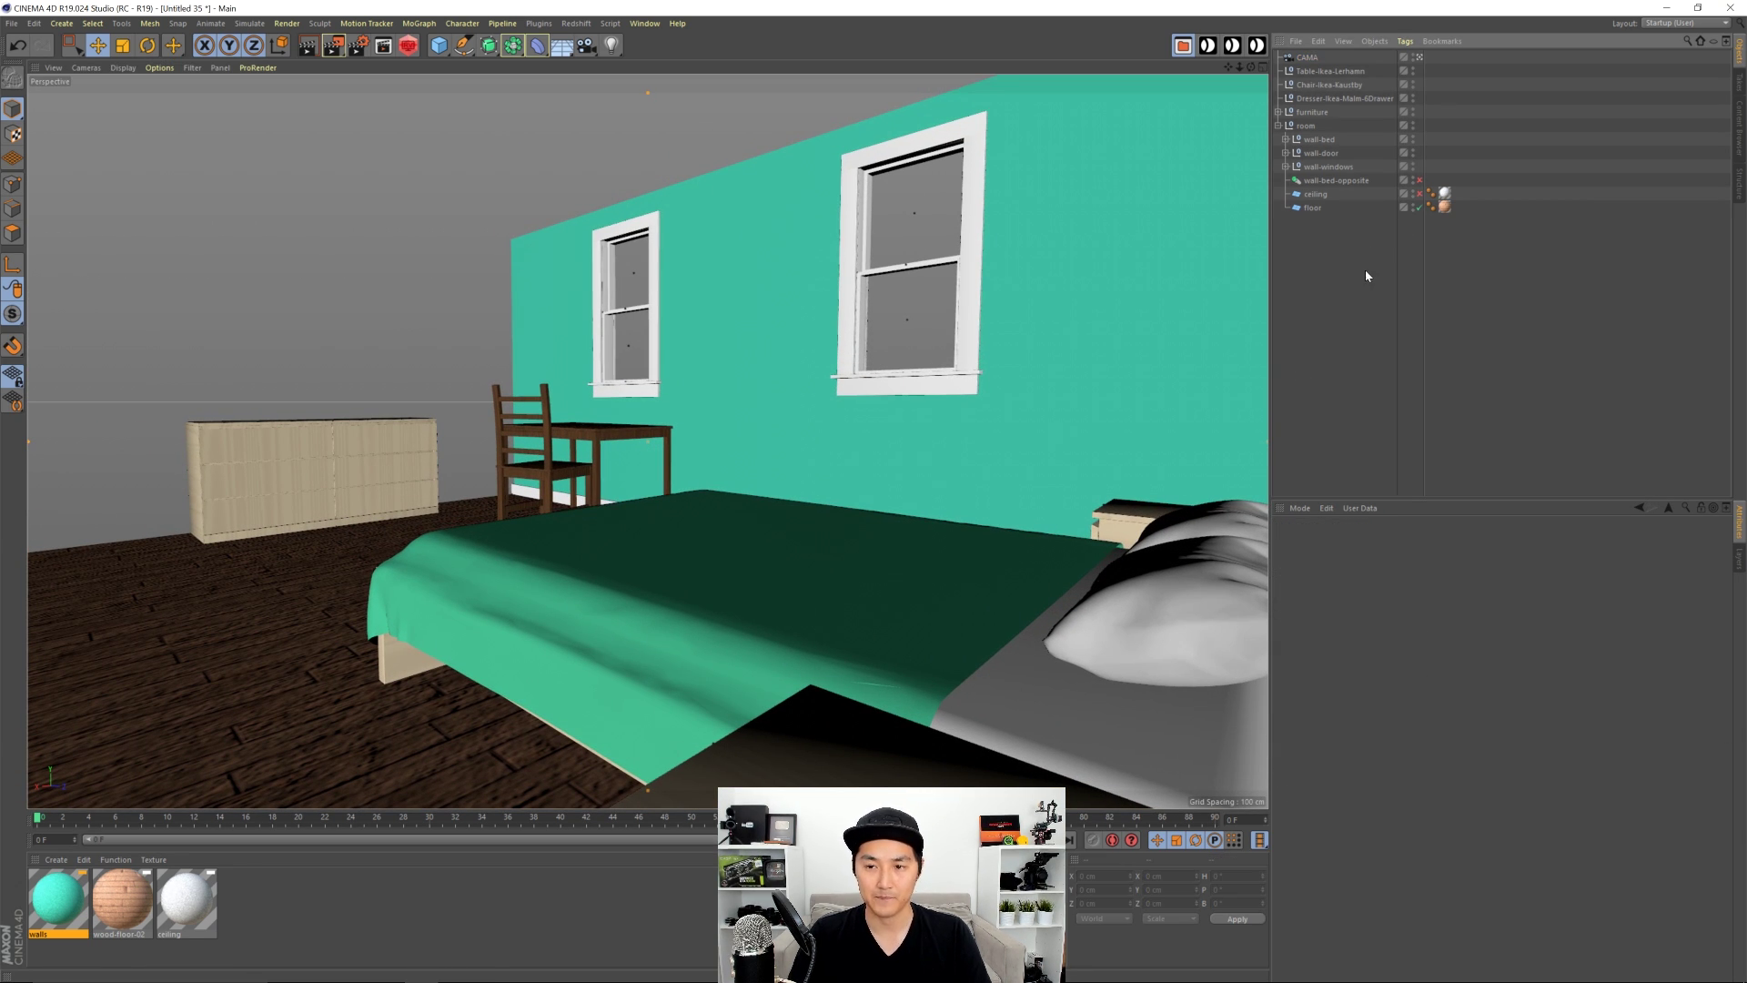
Step: Make wall-bed-opposite and the ceiling visible again and collapse the room group
click(1420, 181)
click(1419, 194)
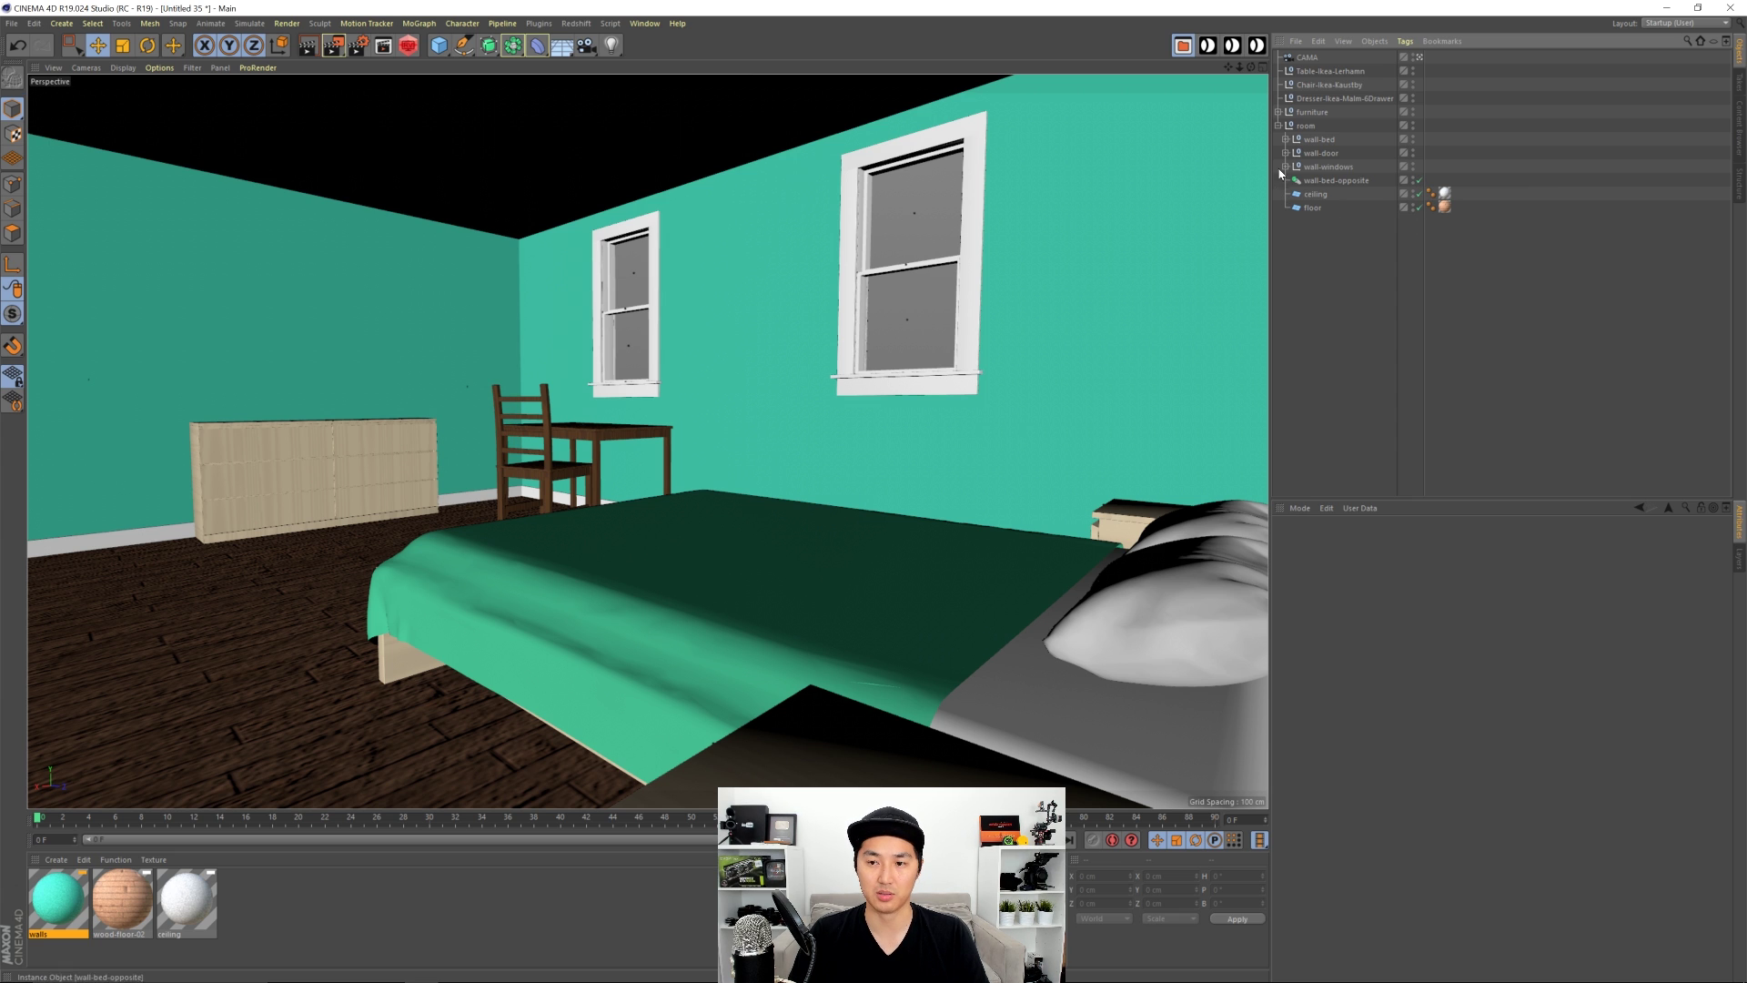
click(1278, 126)
Step: Reframe the perspective view slightly so the headboard sits at the right
click(1307, 57)
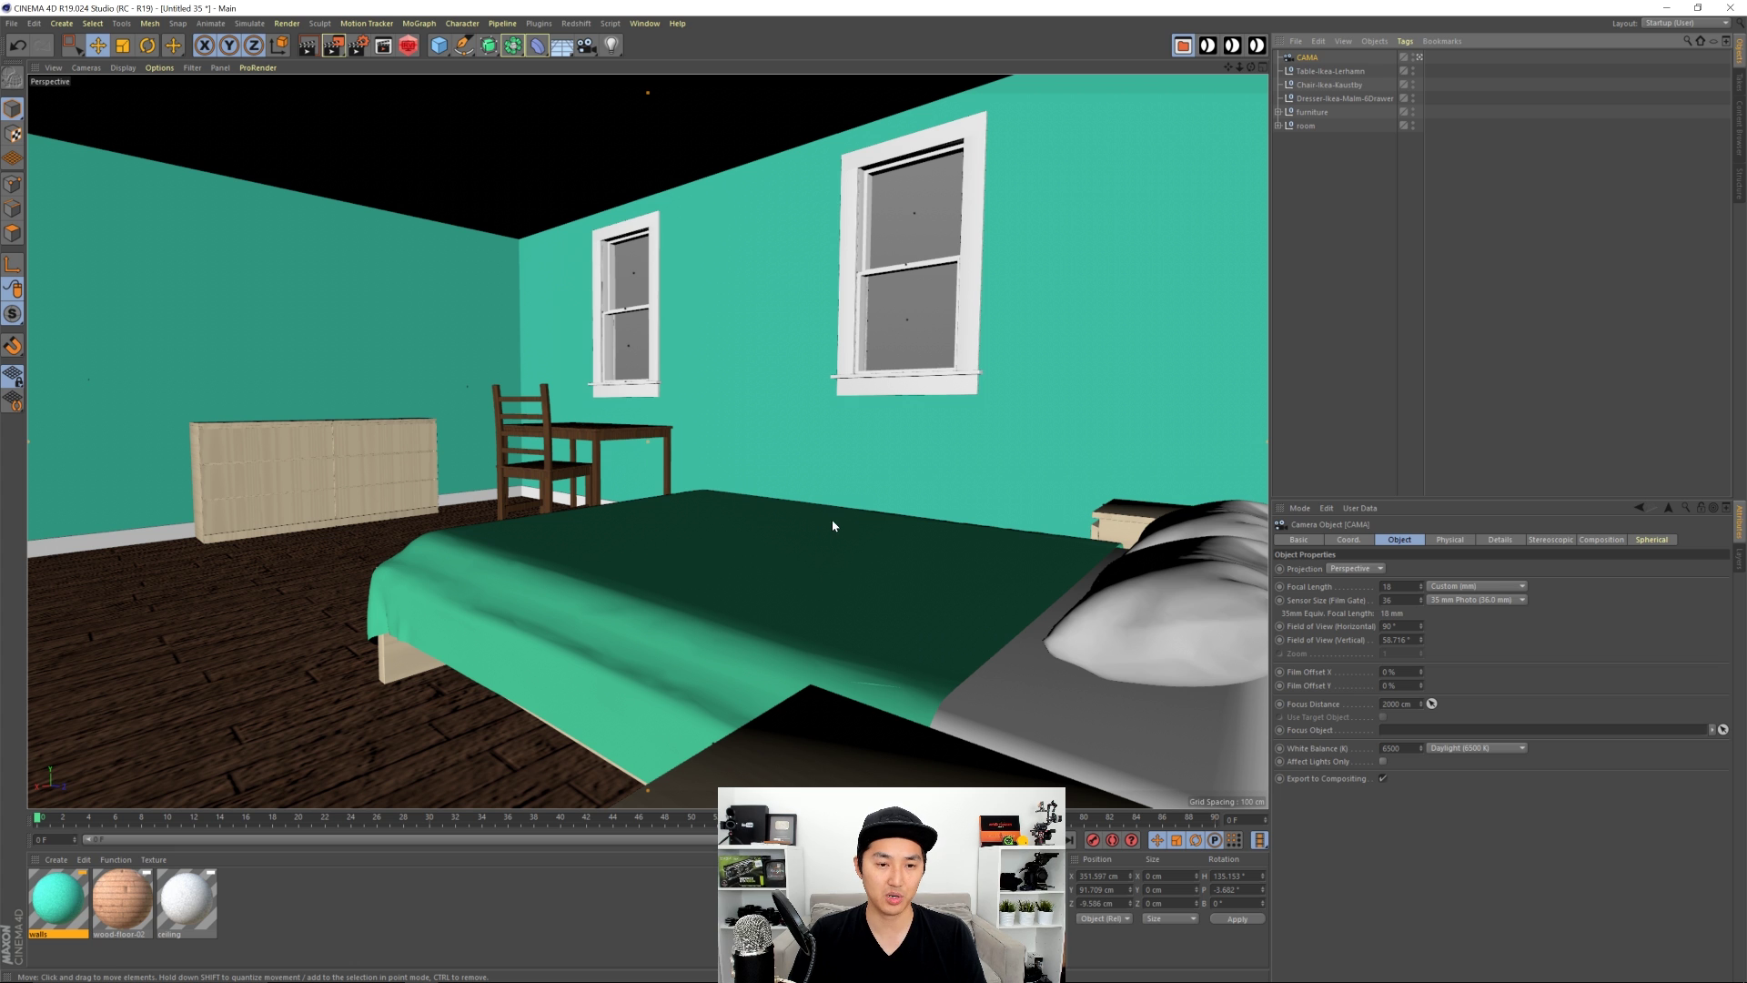
click(1374, 343)
mouse_move(737, 586)
alt+middle_down()
mouse_move(706, 588)
mouse_move(733, 564)
mouse_move(720, 573)
alt+middle_up()
alt+right_drag(720, 572, 722, 580)
alt+middle_drag(722, 582, 719, 585)
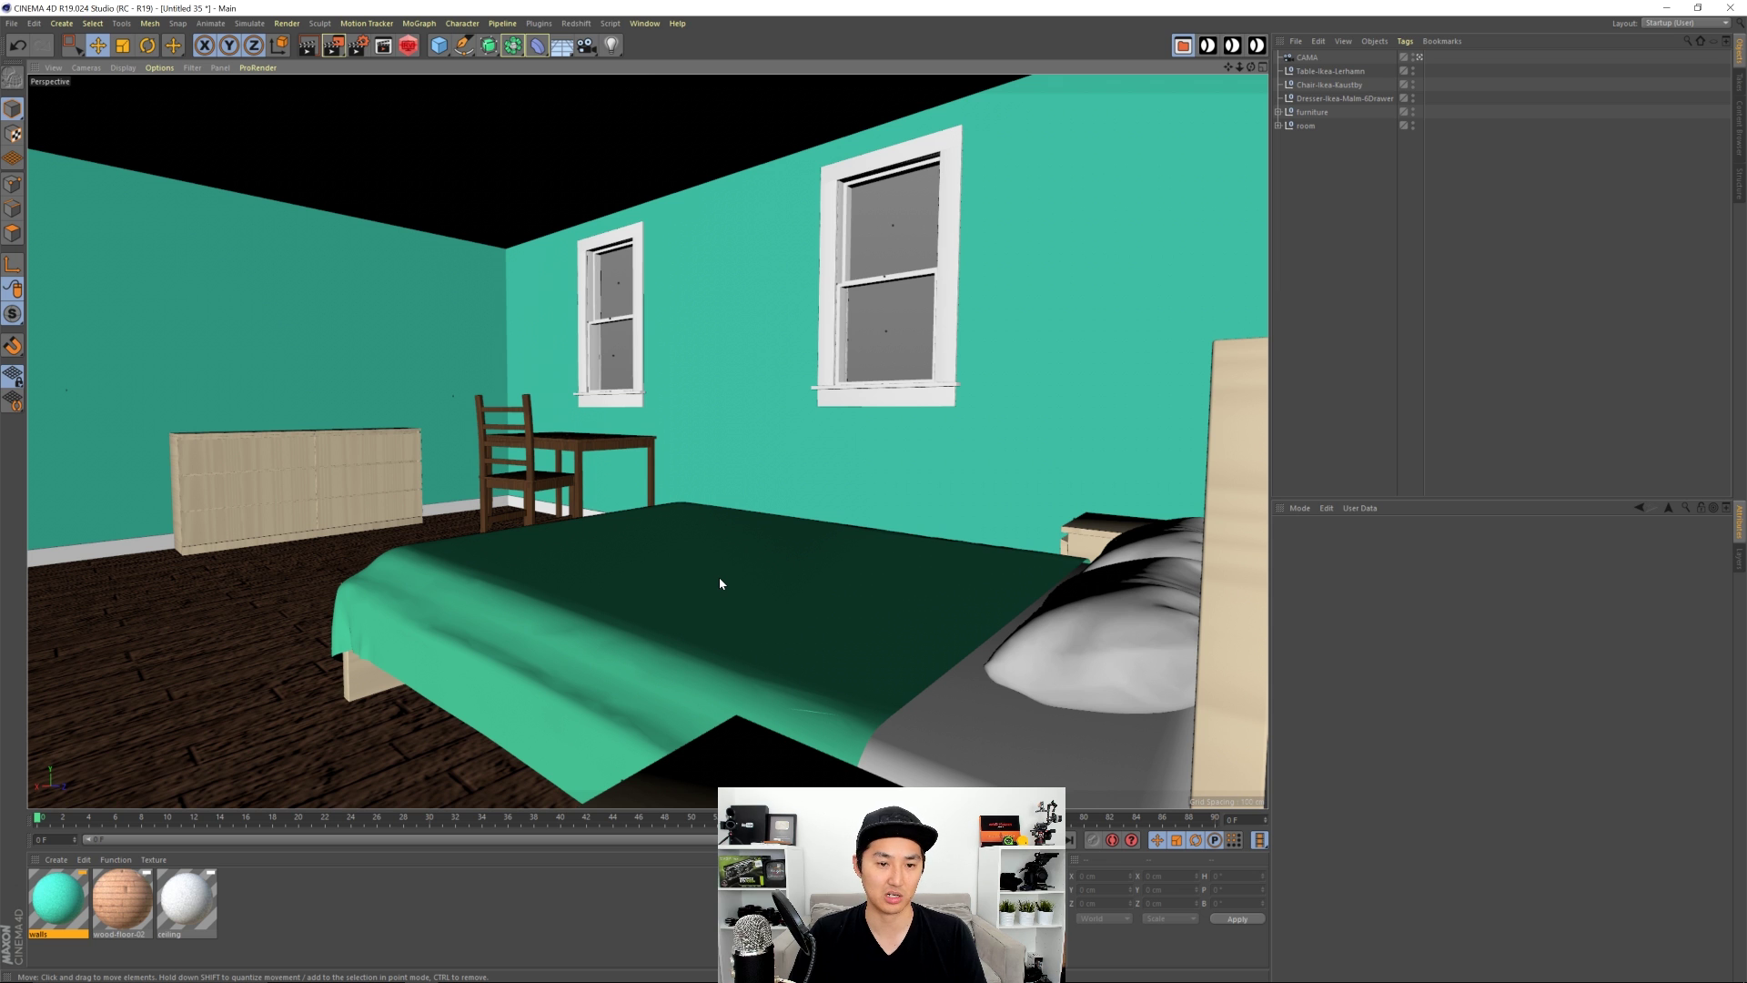
Step: Switch to the four-view layout, frame the room in the top view, and add a new light
middle_click(838, 539)
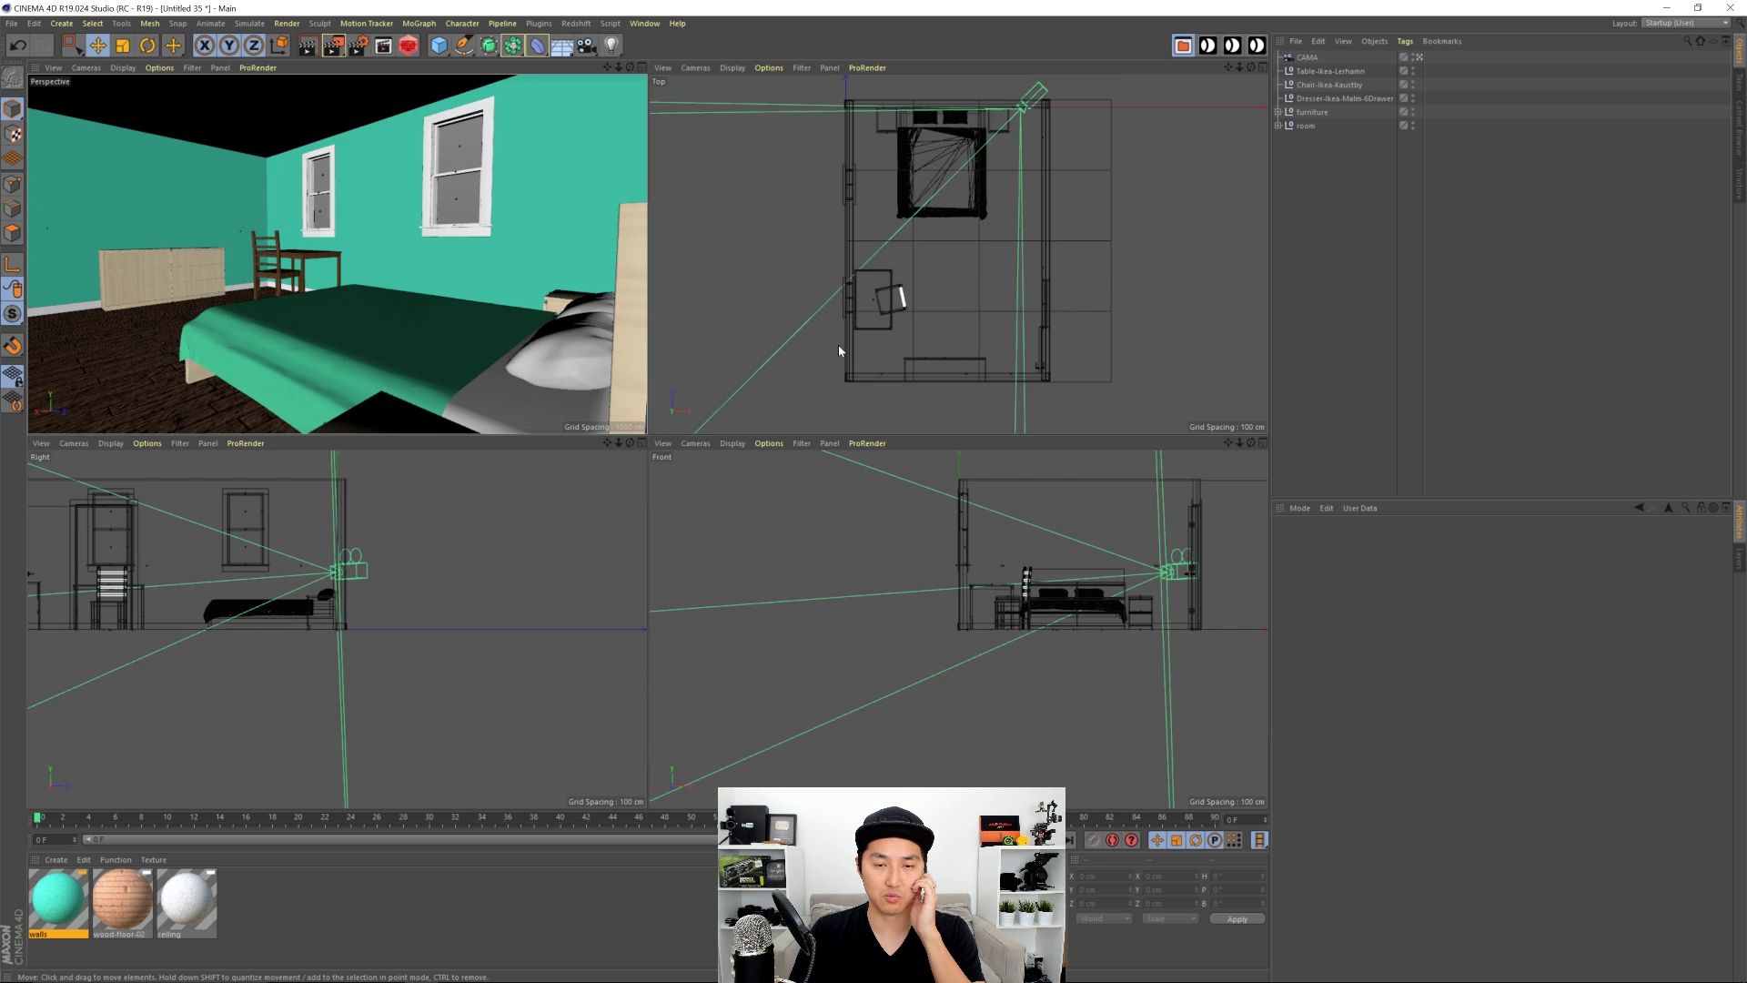
middle_click(839, 351)
middle_click(742, 375)
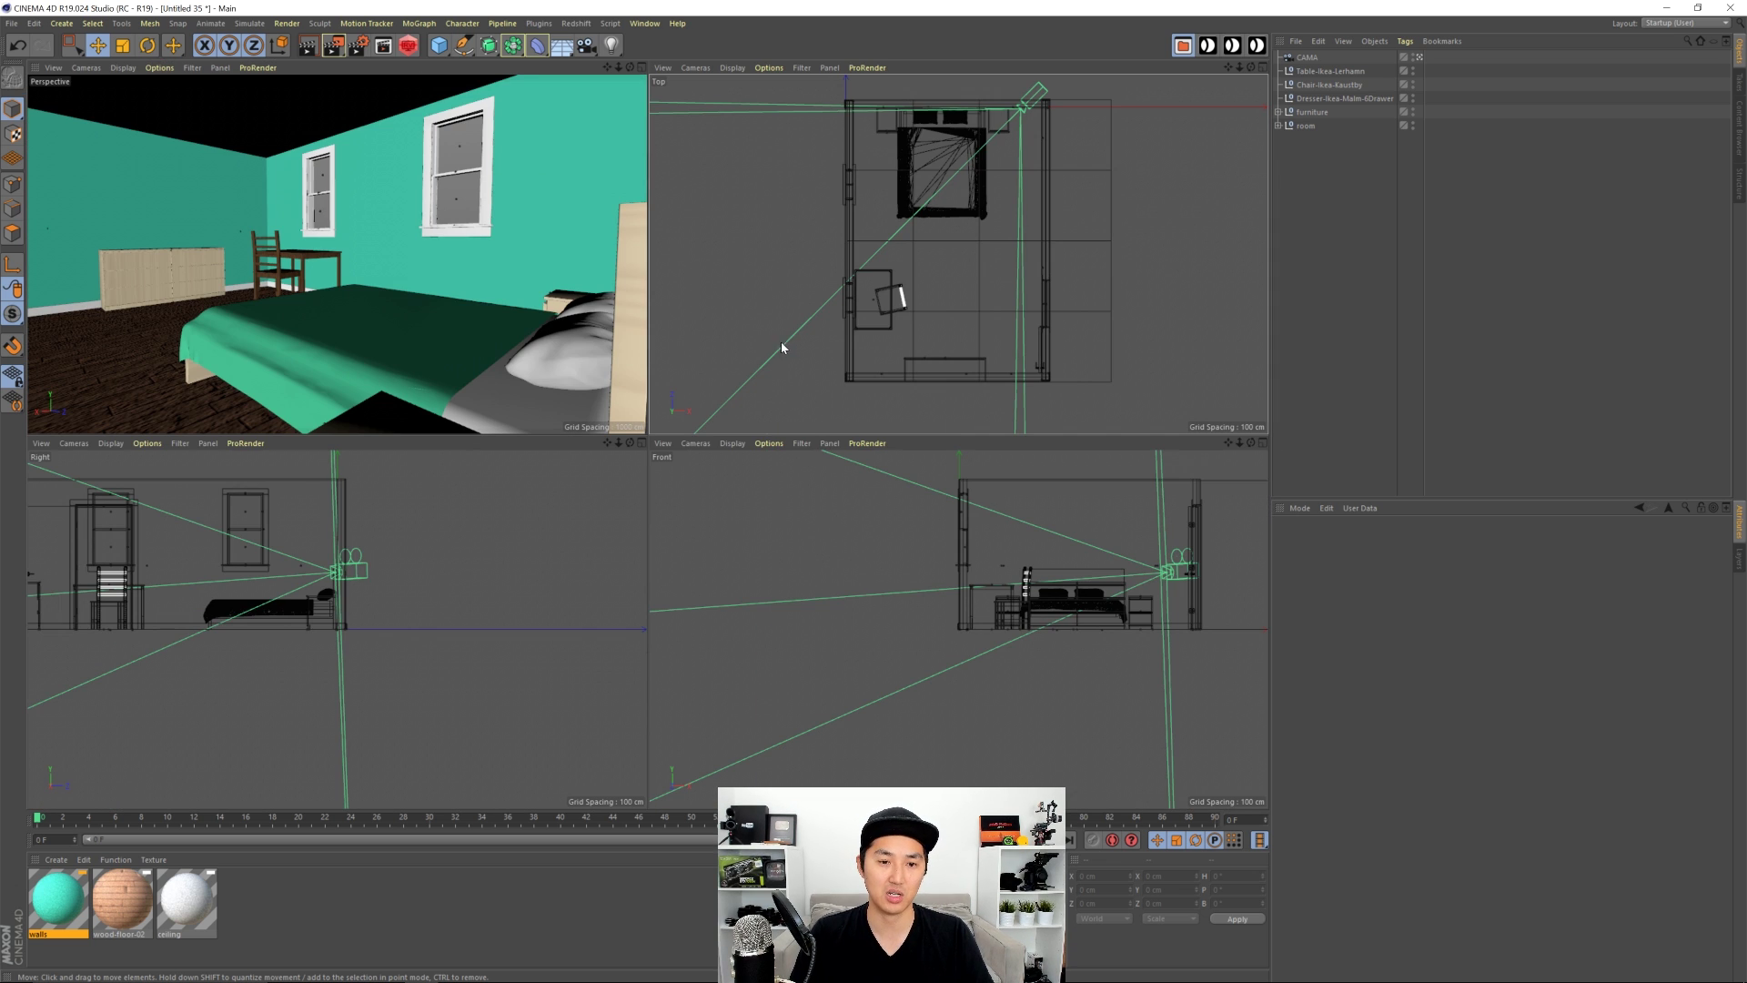
scroll(980, 307, down, 1)
alt+middle_drag(993, 300, 970, 307)
drag(612, 45, 824, 174)
click(785, 129)
Step: Move the light left toward the wall, turn it -90°, raise it to 175 cm and make it taller
drag(898, 216, 843, 266)
key(r)
key(e)
drag(945, 662, 938, 561)
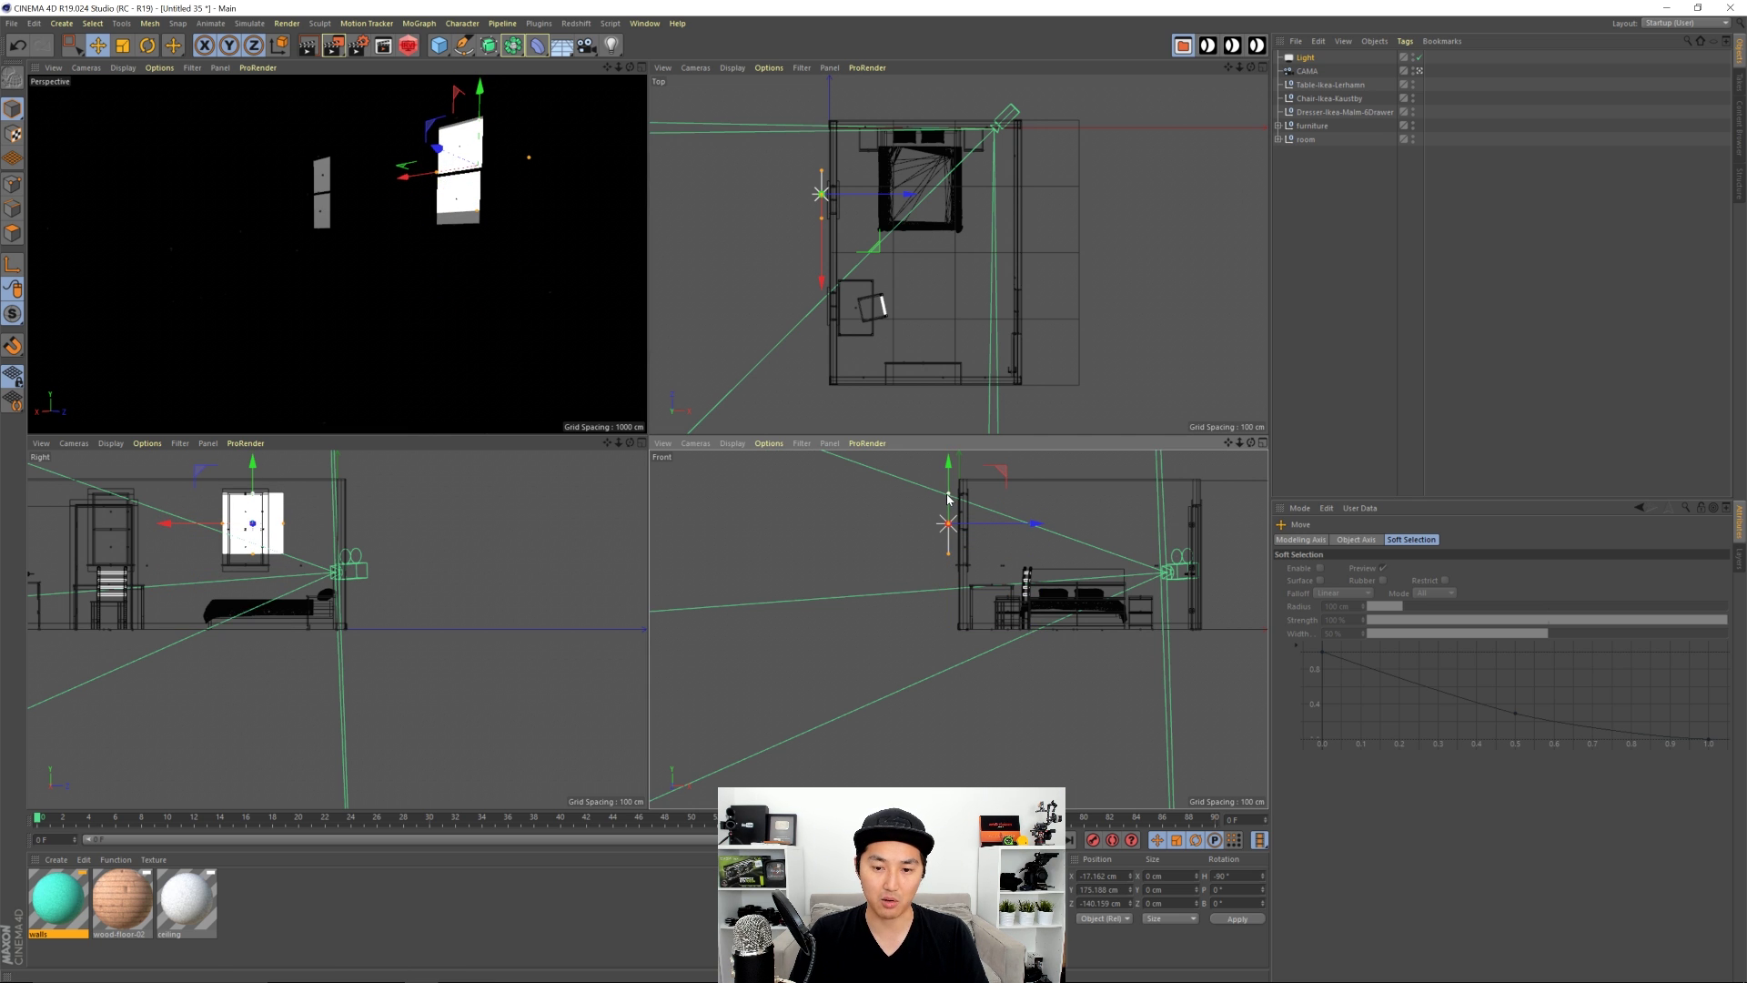
drag(953, 493, 955, 472)
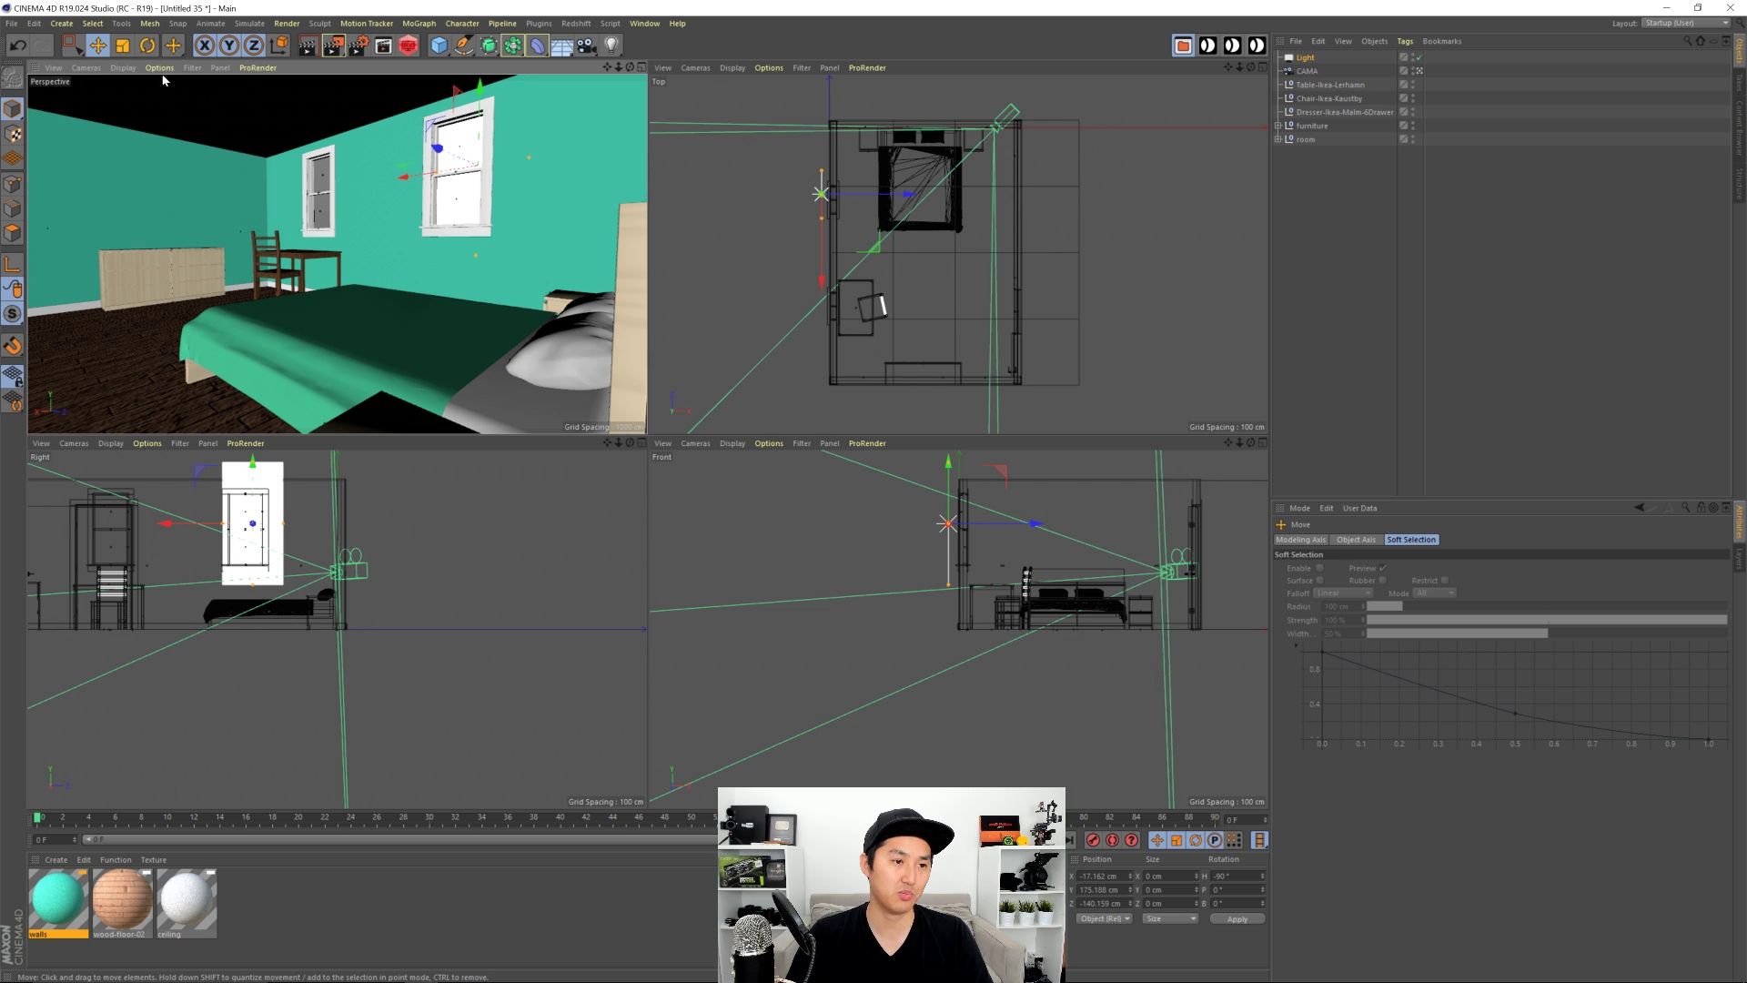
Step: Brighten the viewport's lighting display and reposition the light beside the bed
click(123, 67)
mouse_move(159, 68)
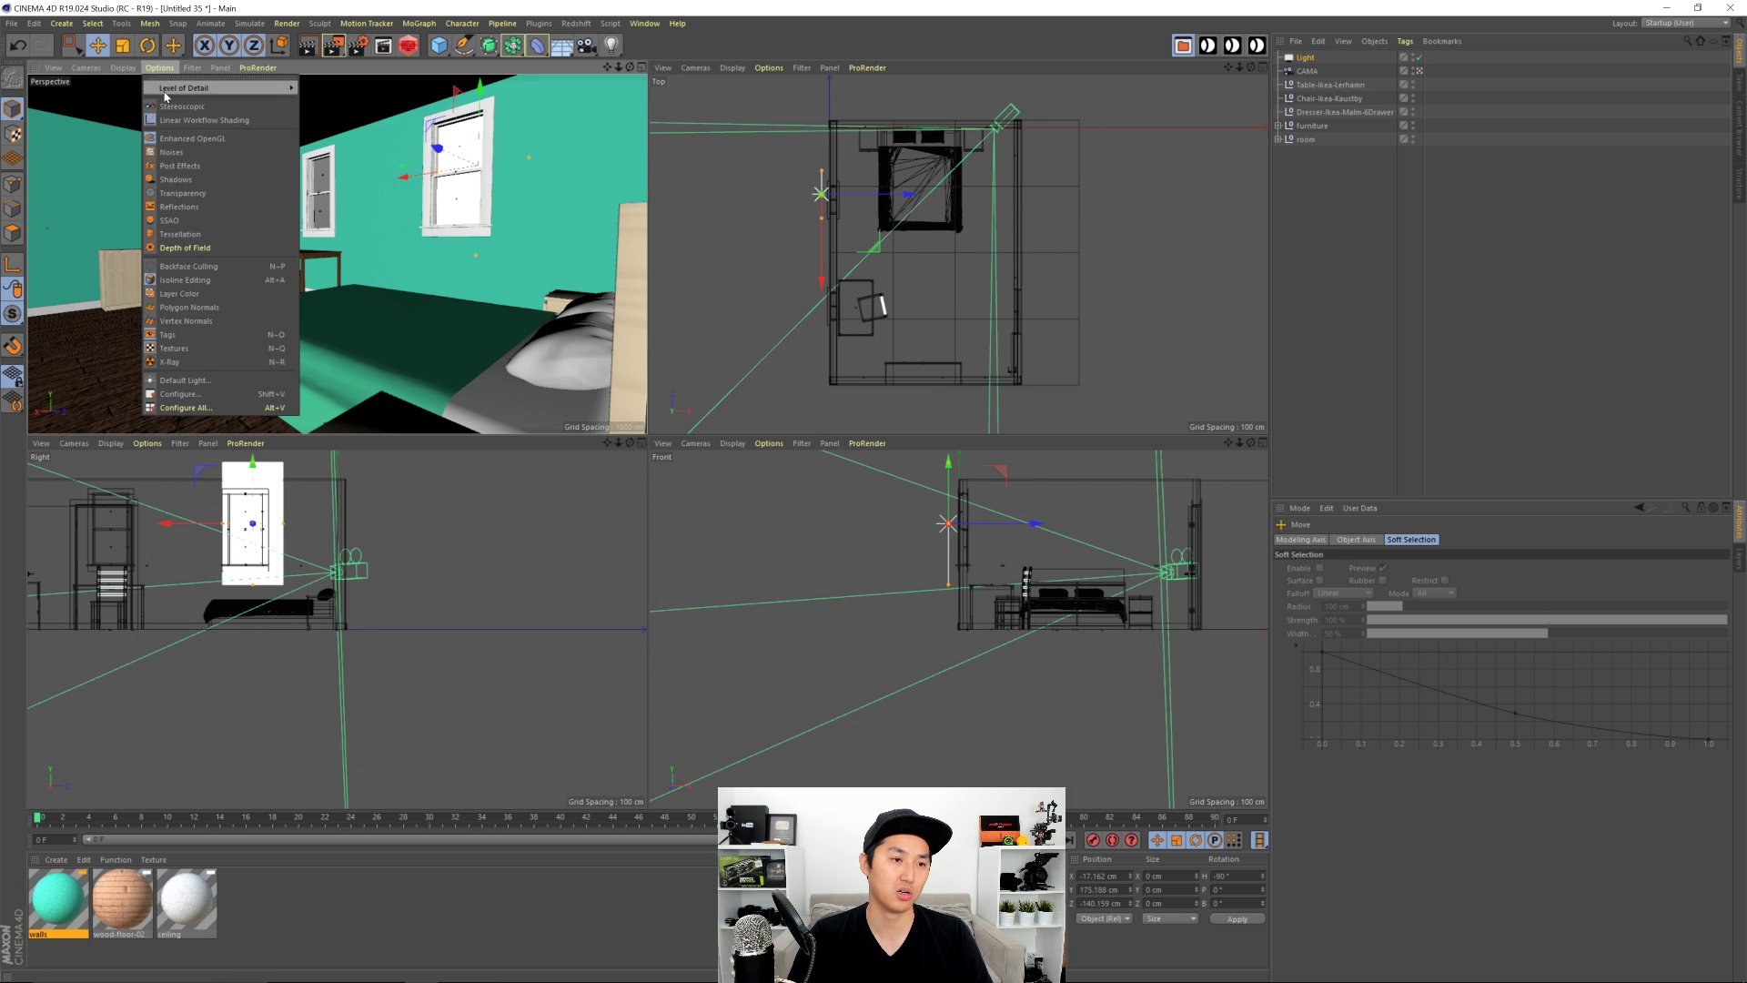
click(182, 207)
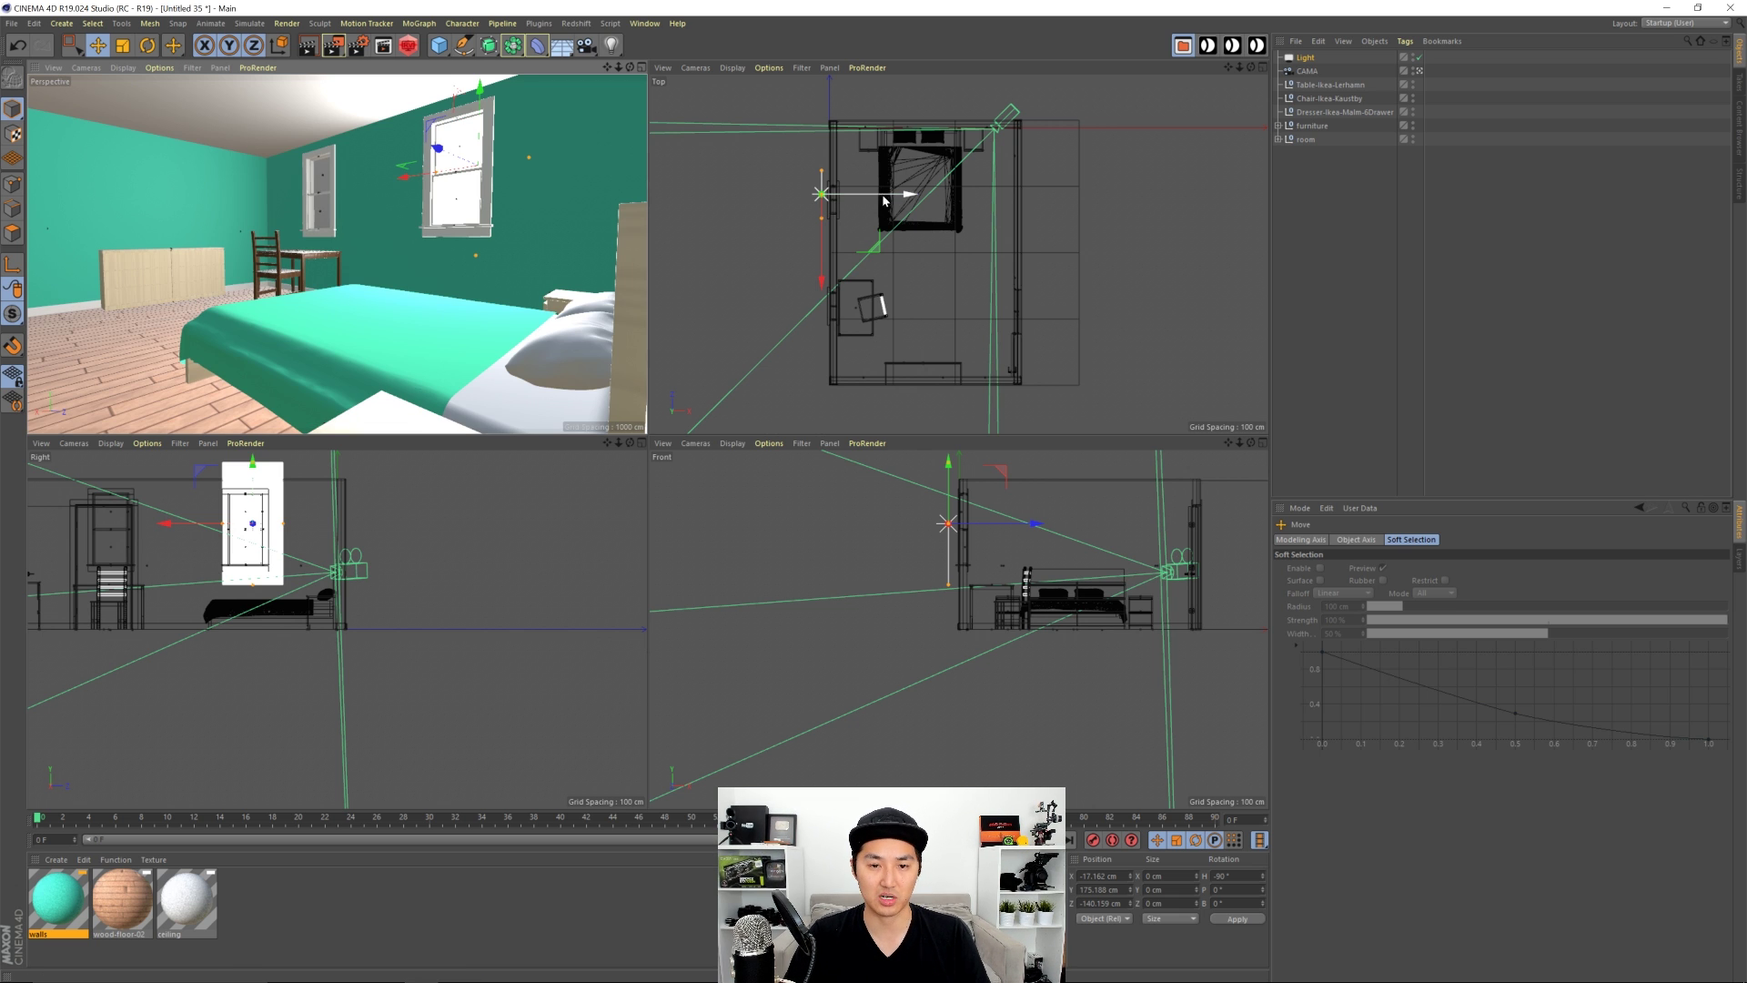
scroll(850, 212, up, 8)
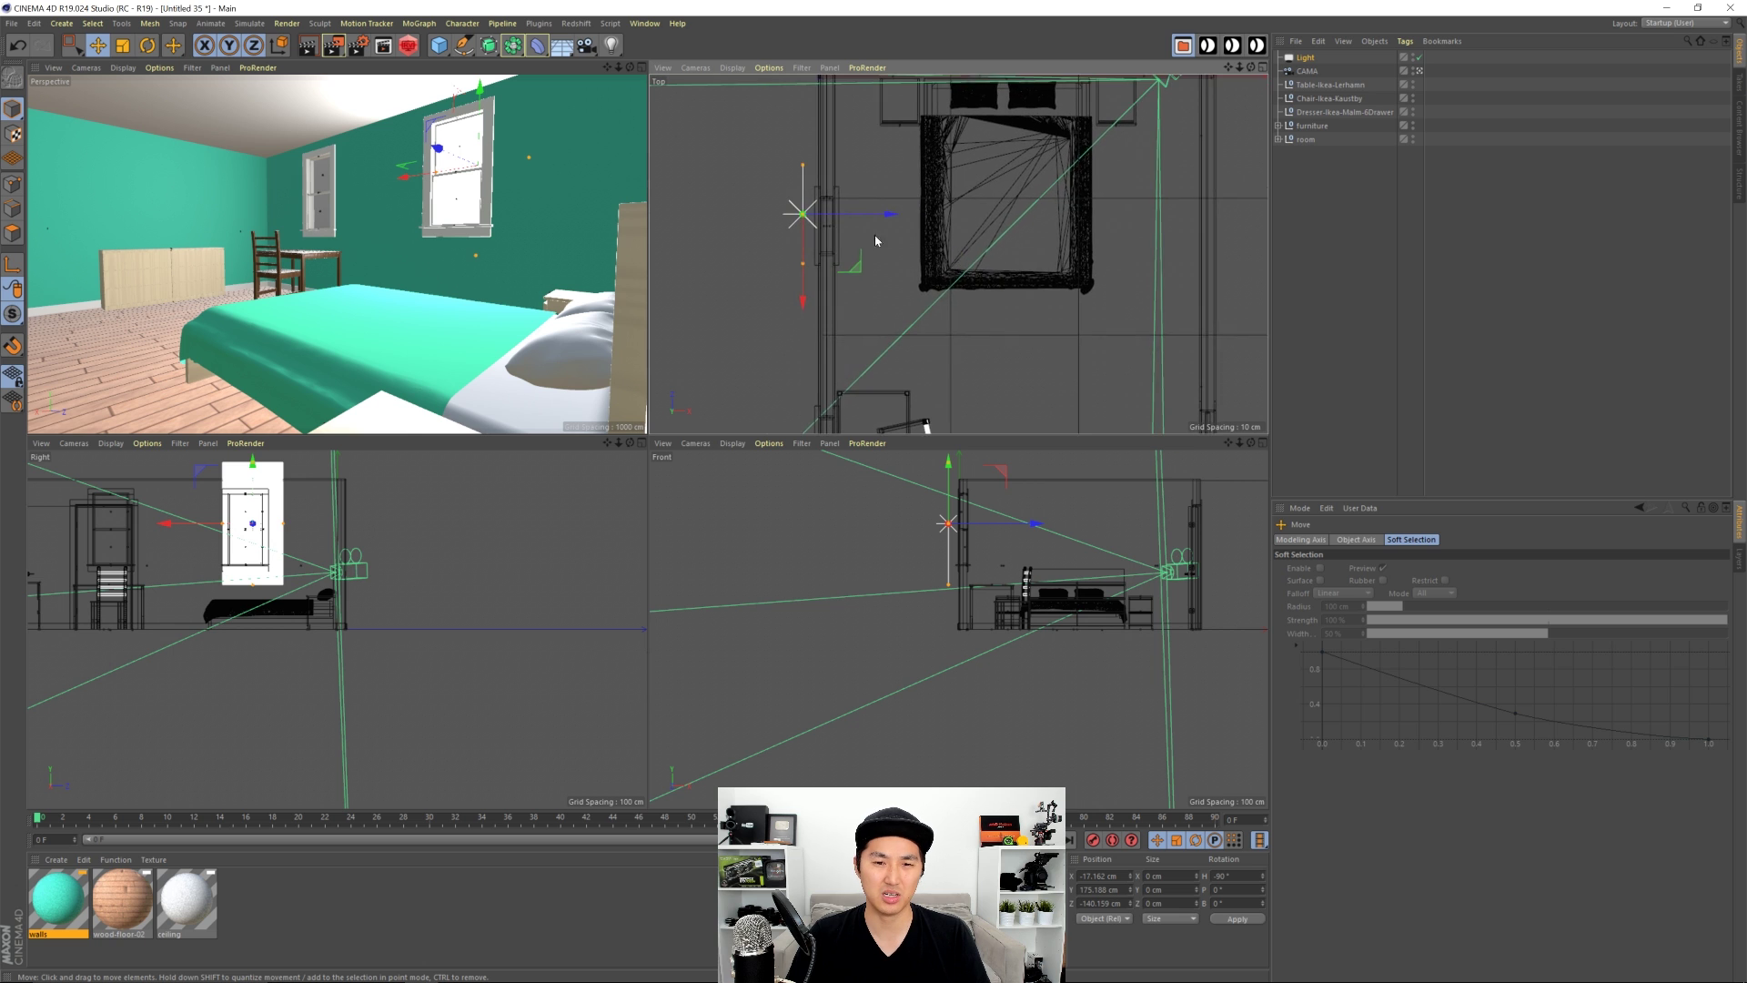
drag(836, 271, 773, 325)
alt+right_drag(954, 297, 917, 298)
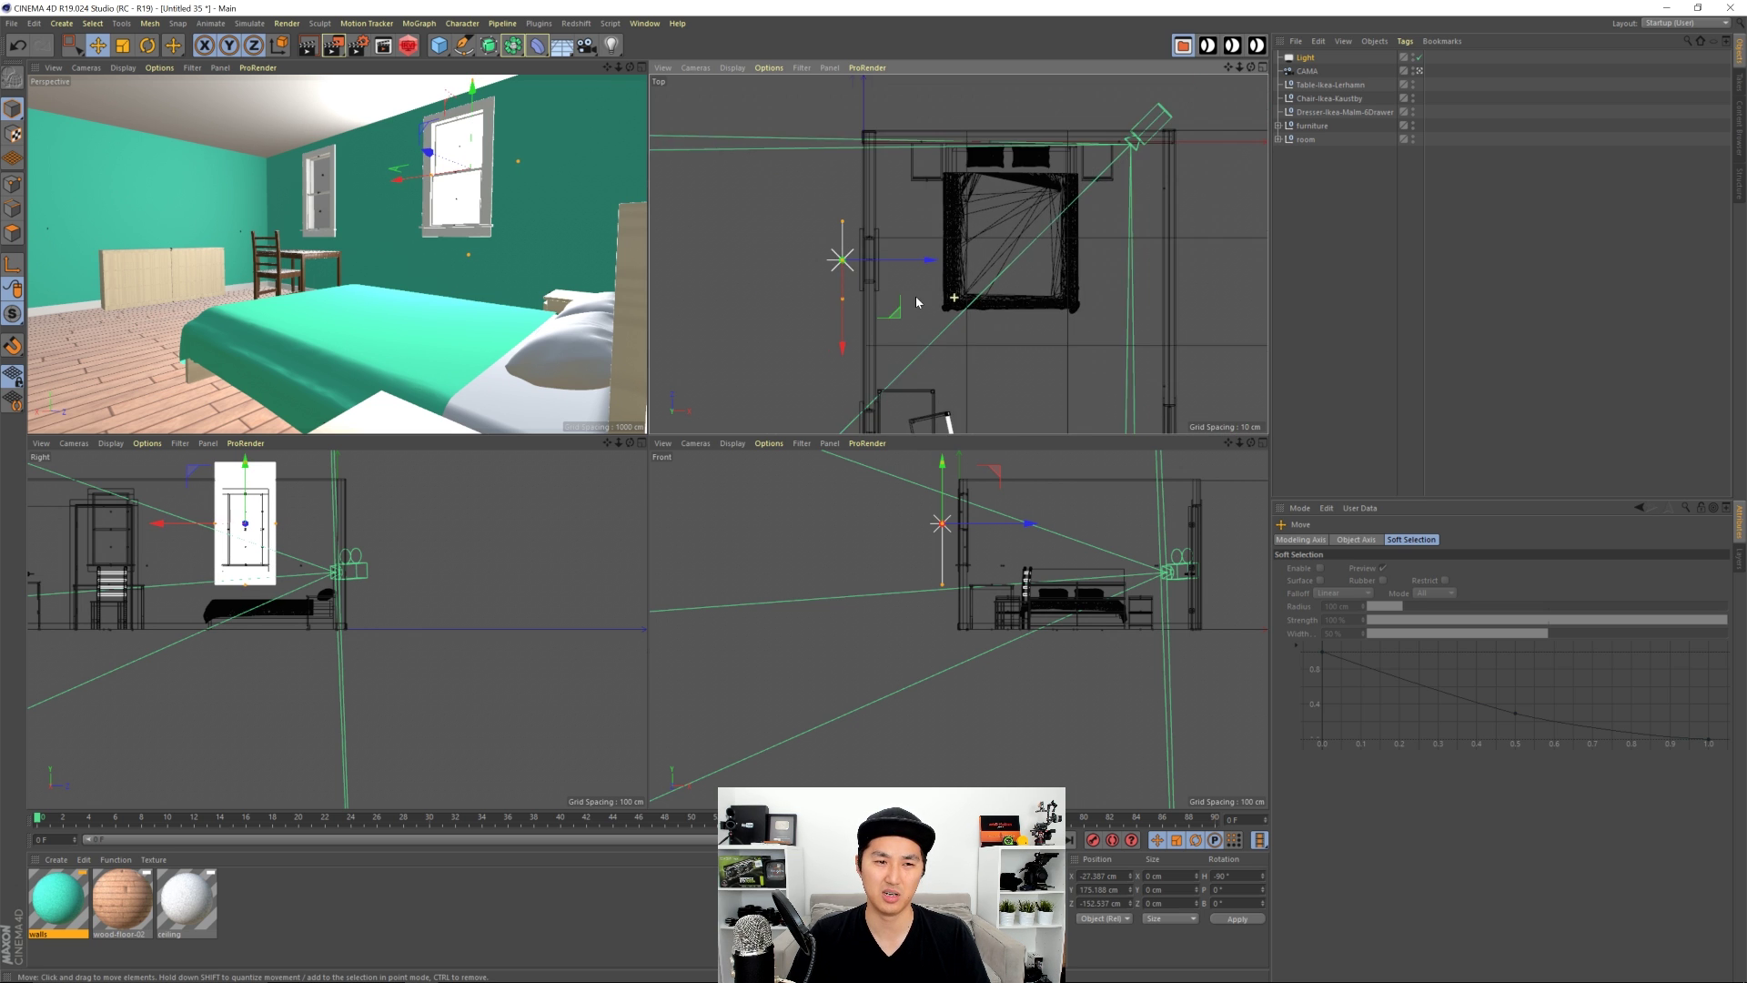
scroll(918, 302, down, 5)
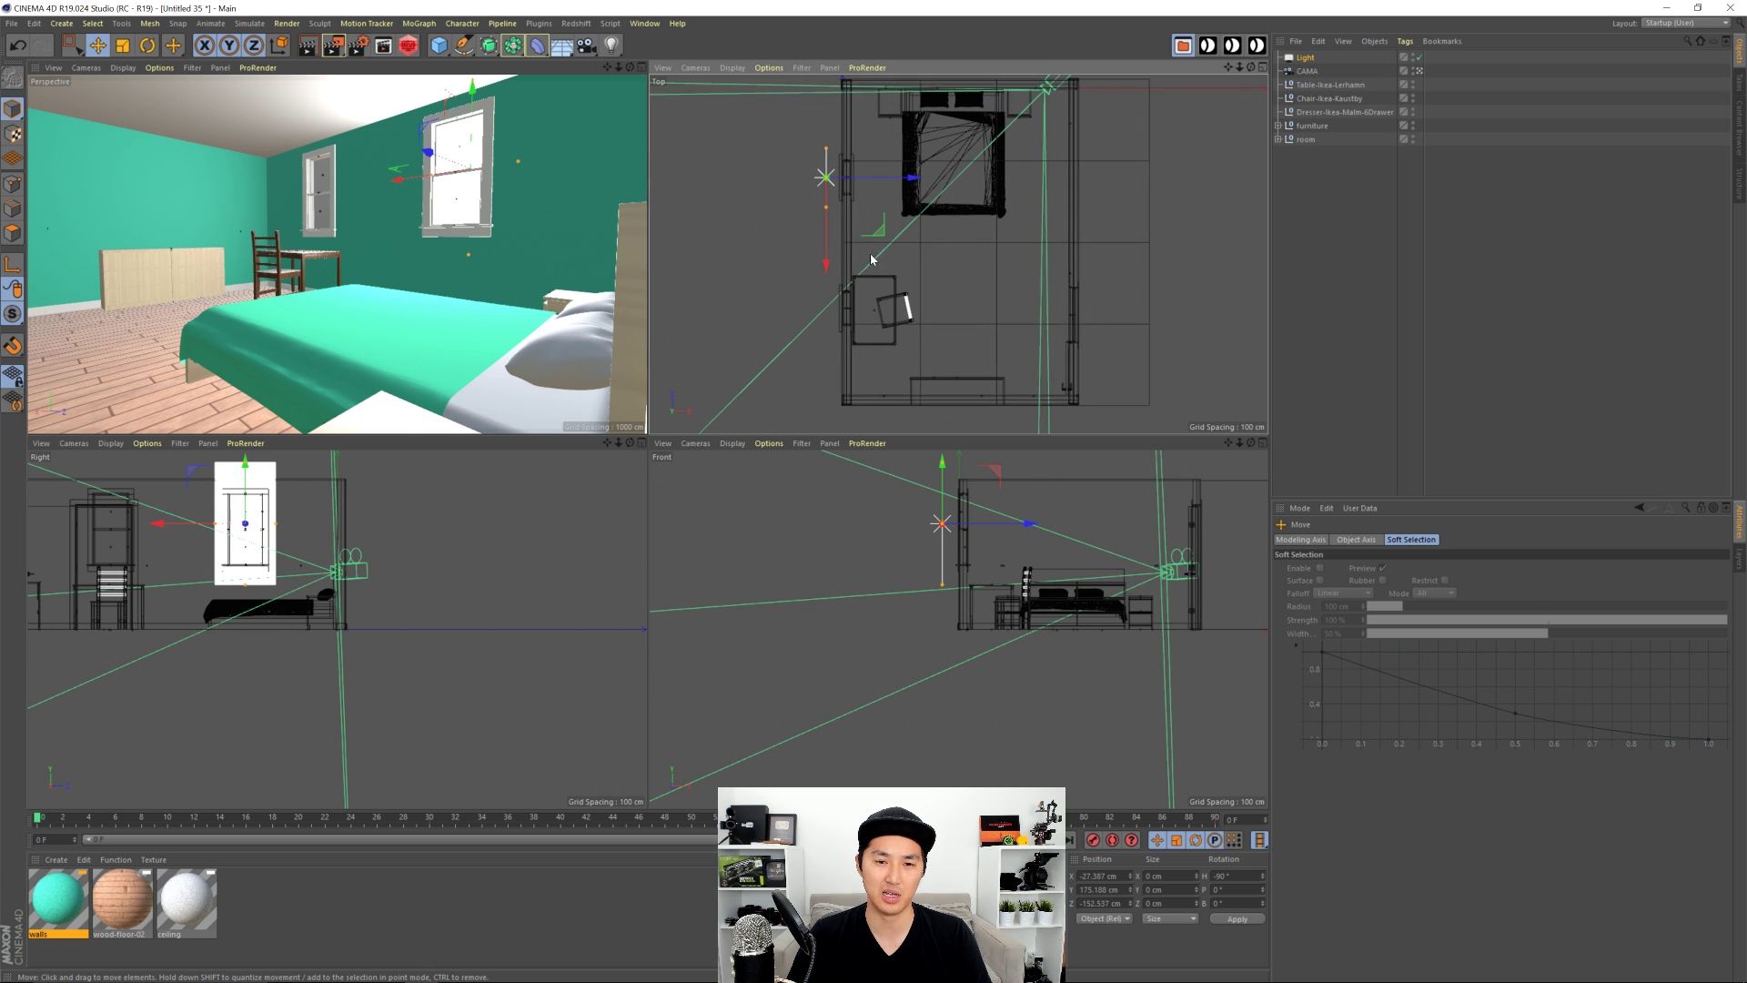
scroll(871, 260, up, 1)
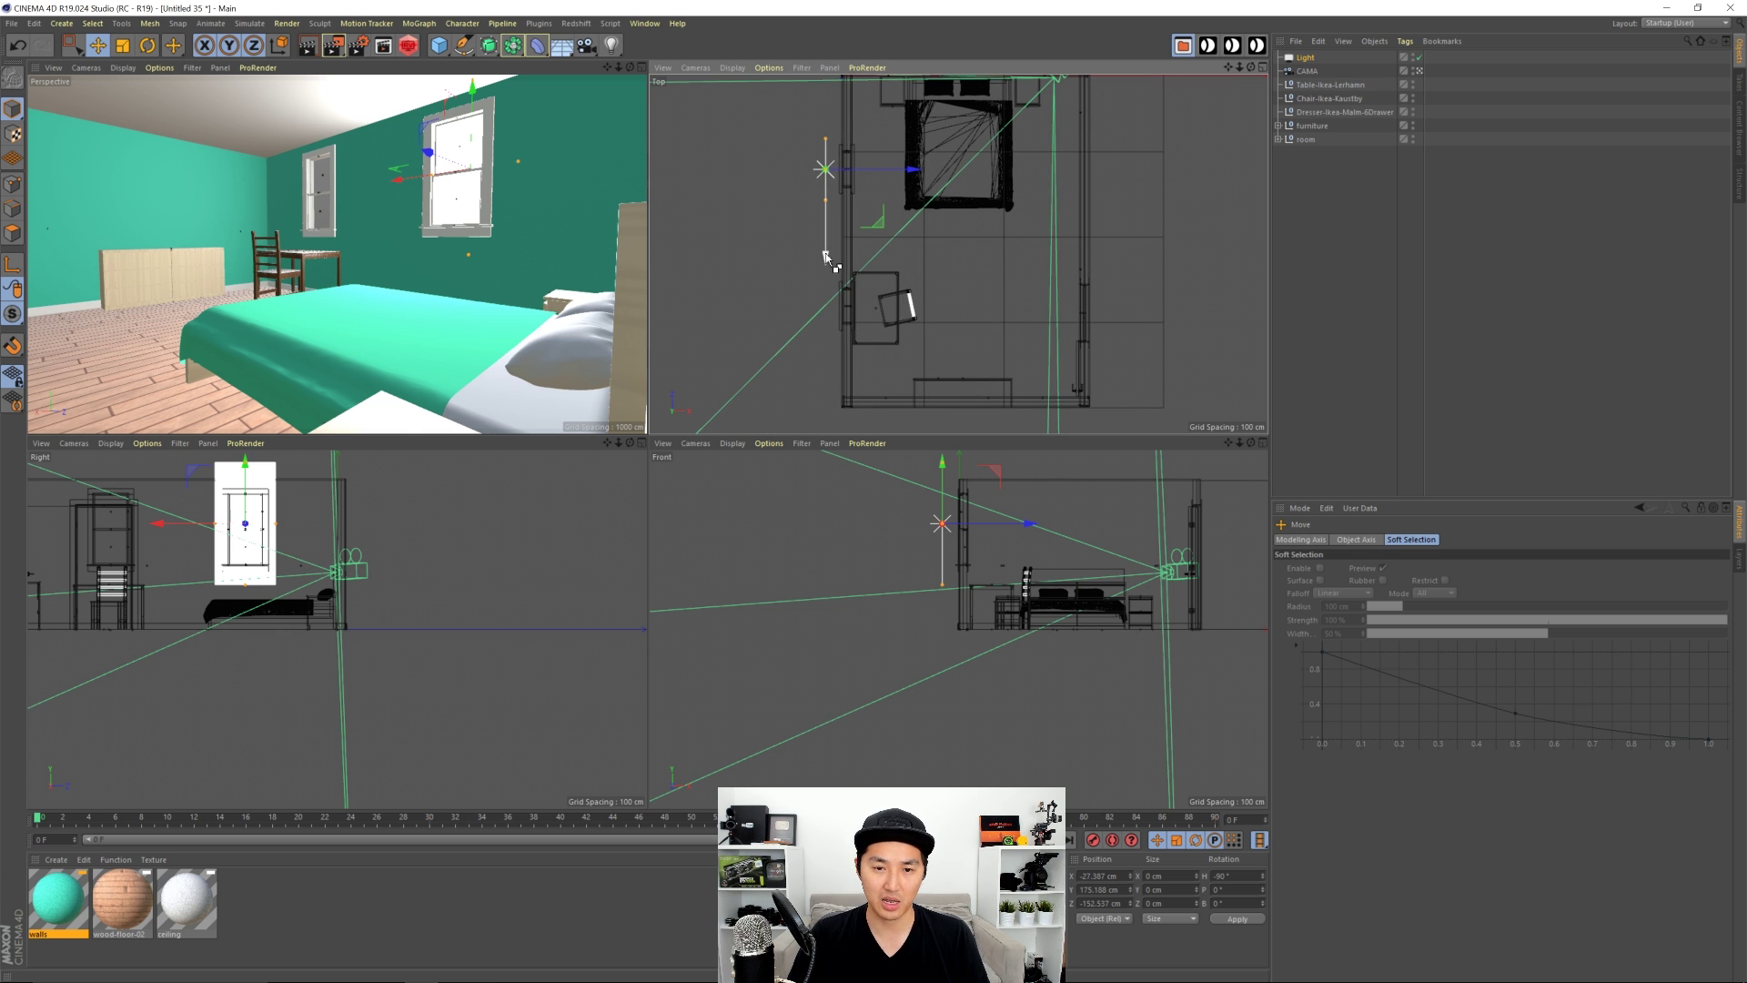
Step: Place a copy of the light beside the desk
drag(827, 257, 828, 390)
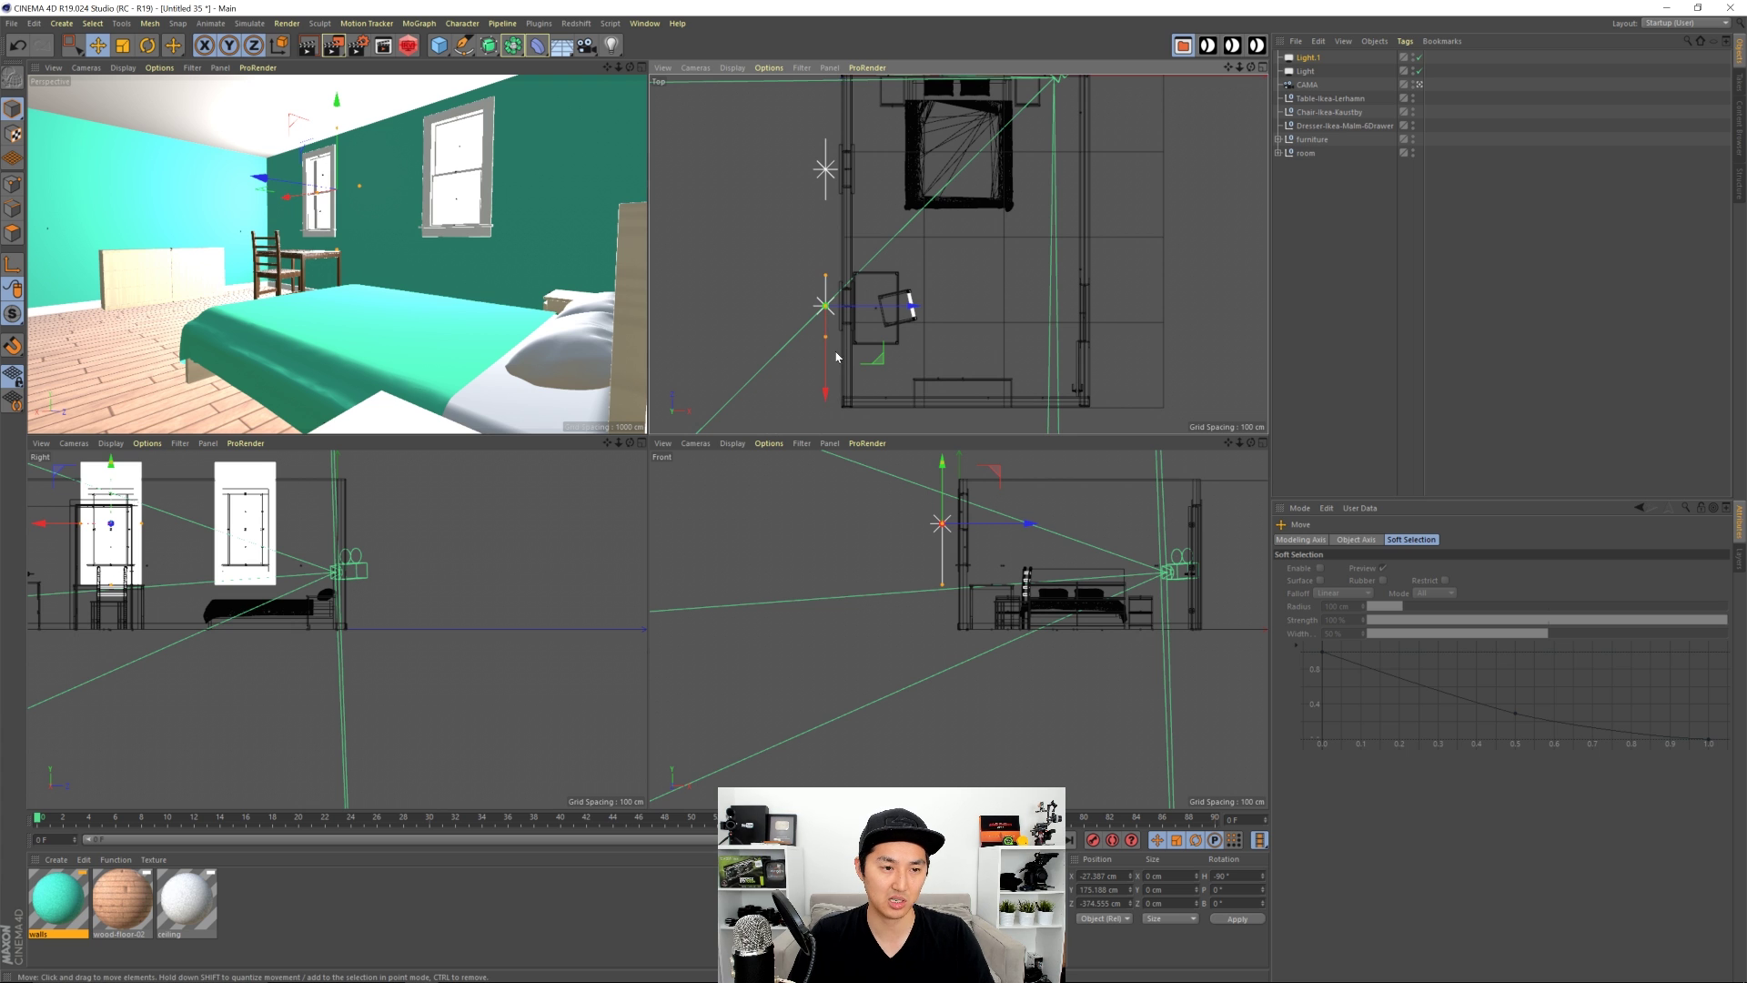
drag(911, 306, 909, 307)
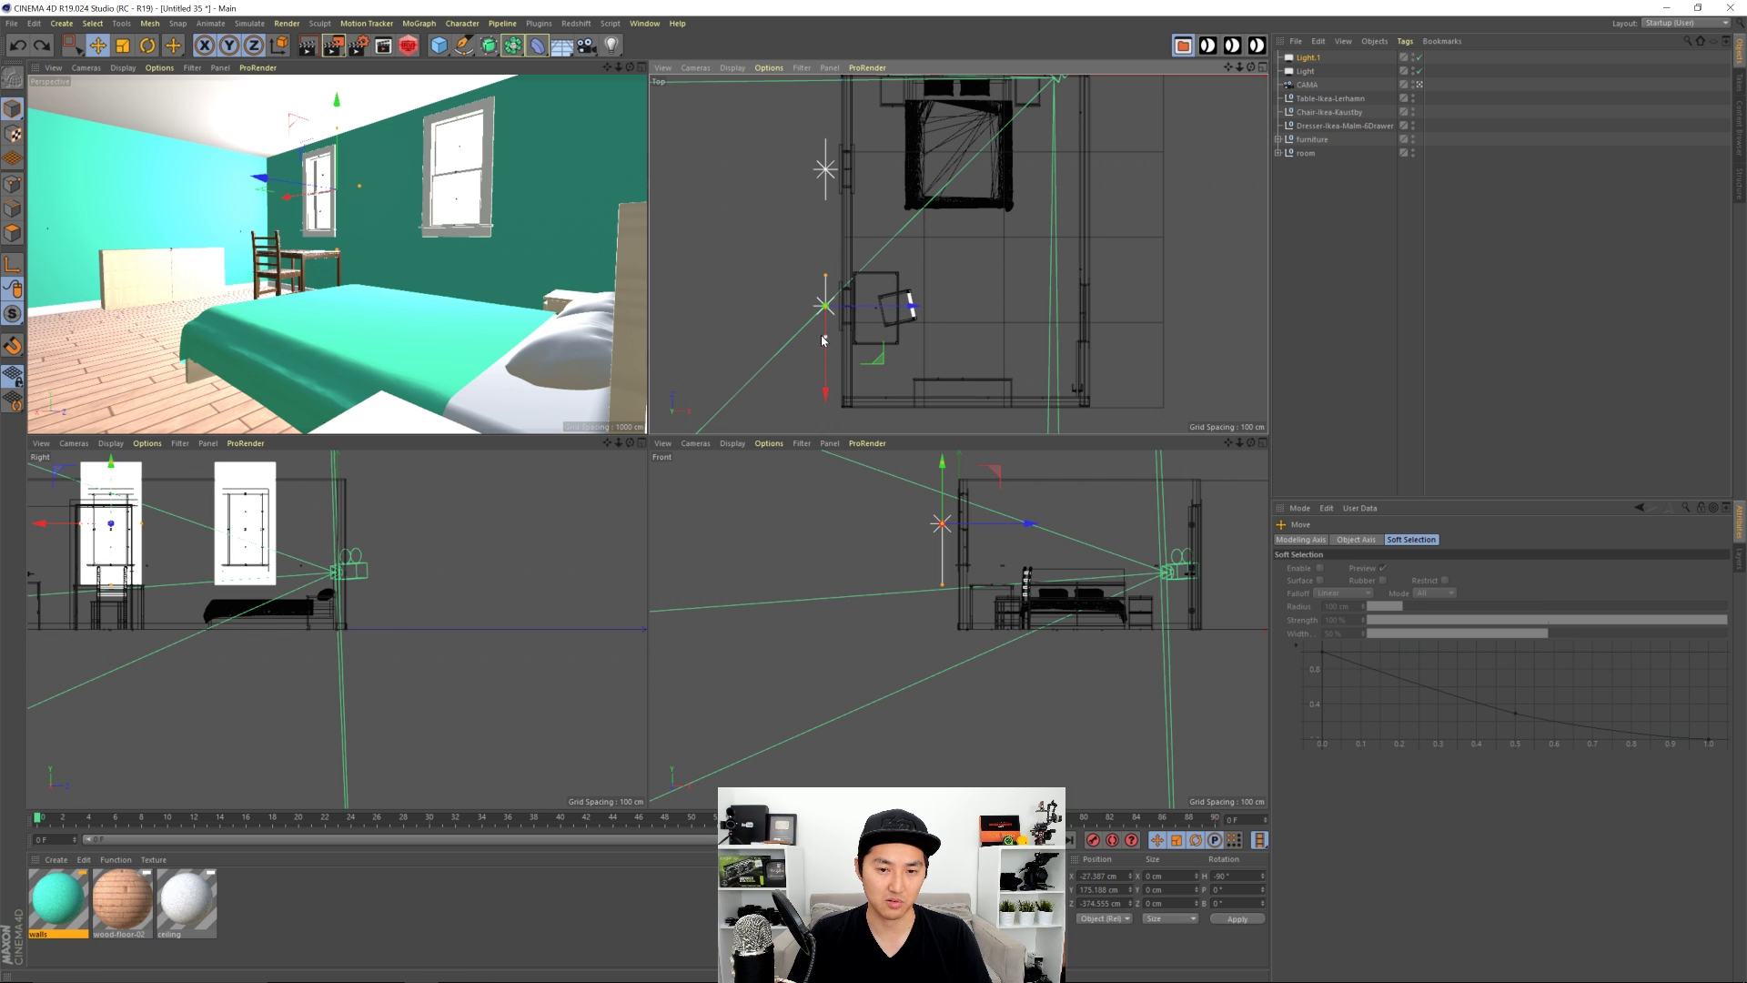
key(ctrl+z)
drag(828, 348, 827, 349)
click(1327, 297)
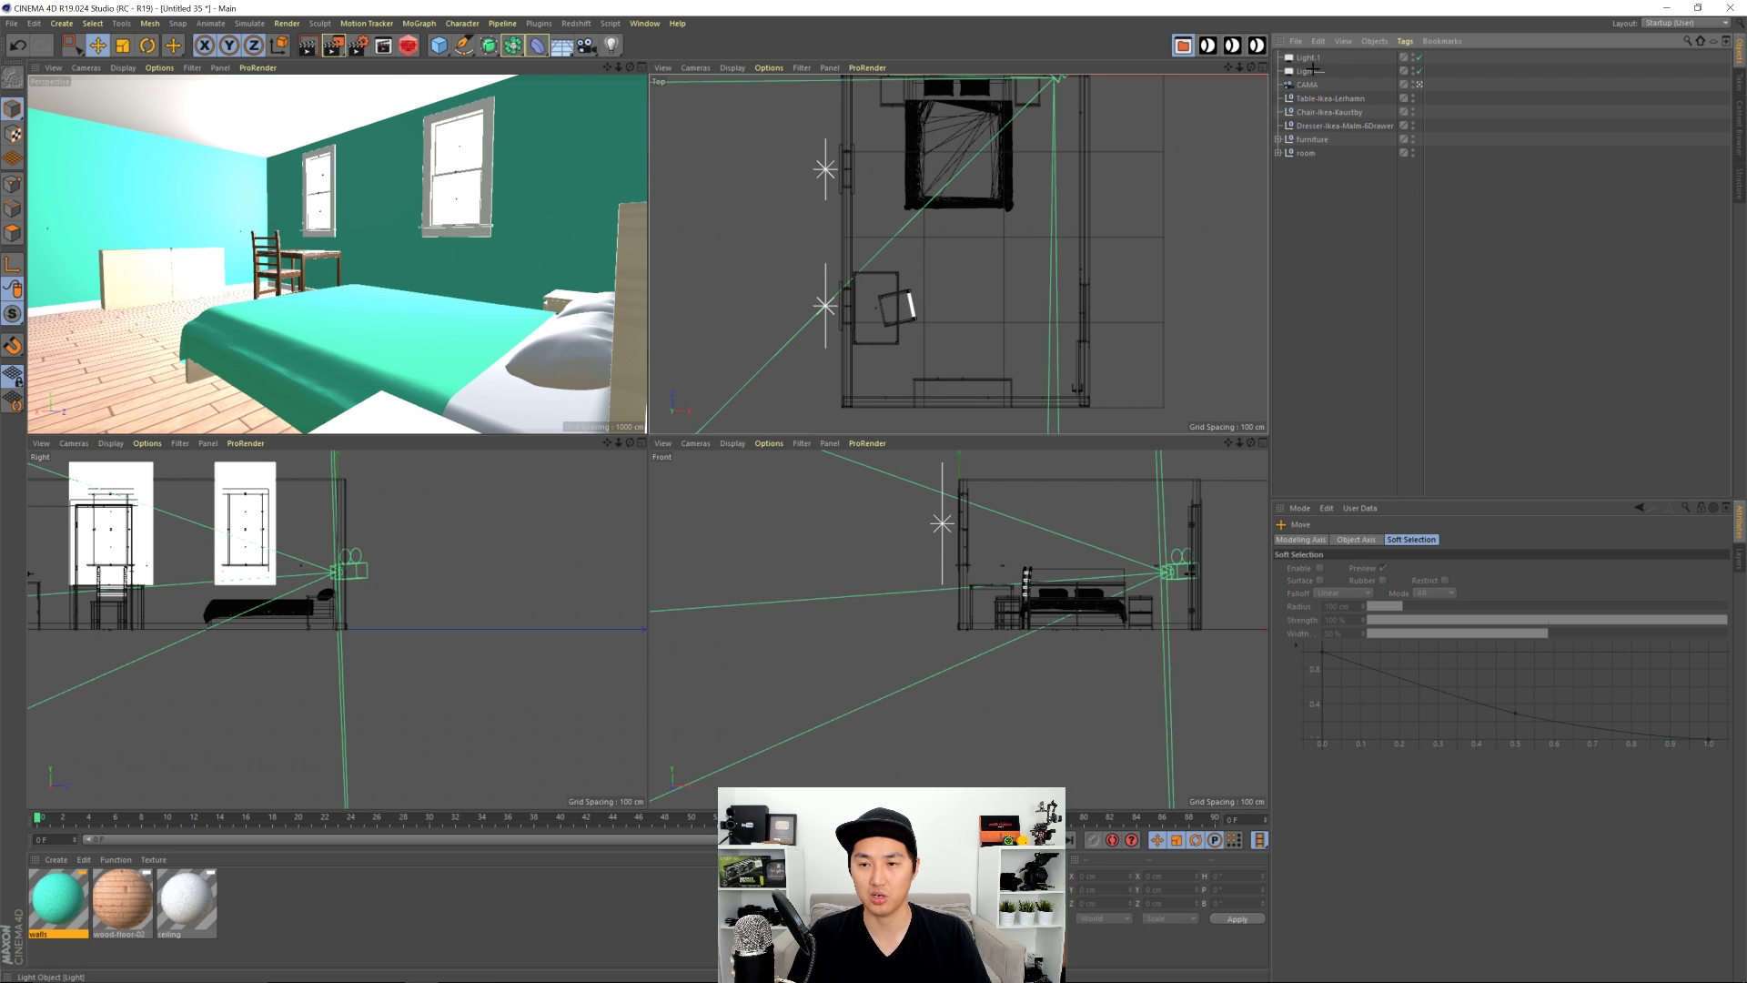
Step: Move both lights below the room group, set their intensity to 900, and begin saving under a new name
drag(1314, 69, 1303, 139)
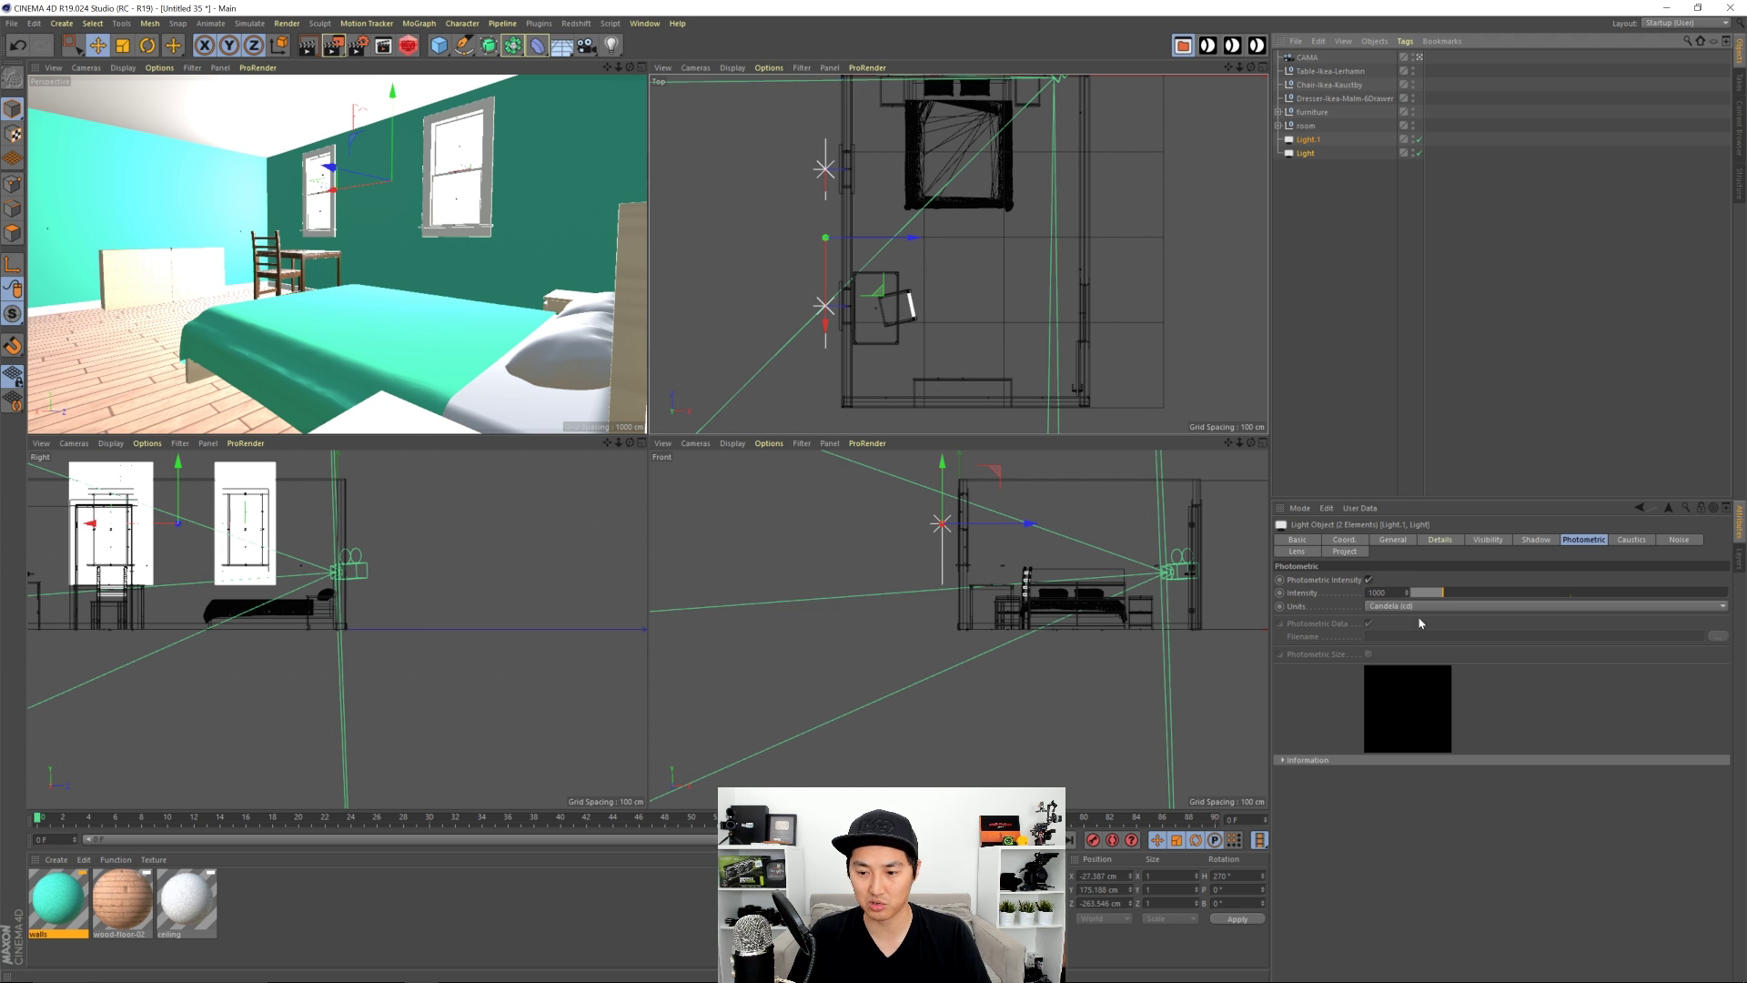
double_click(1379, 593)
text(900)
key(Return)
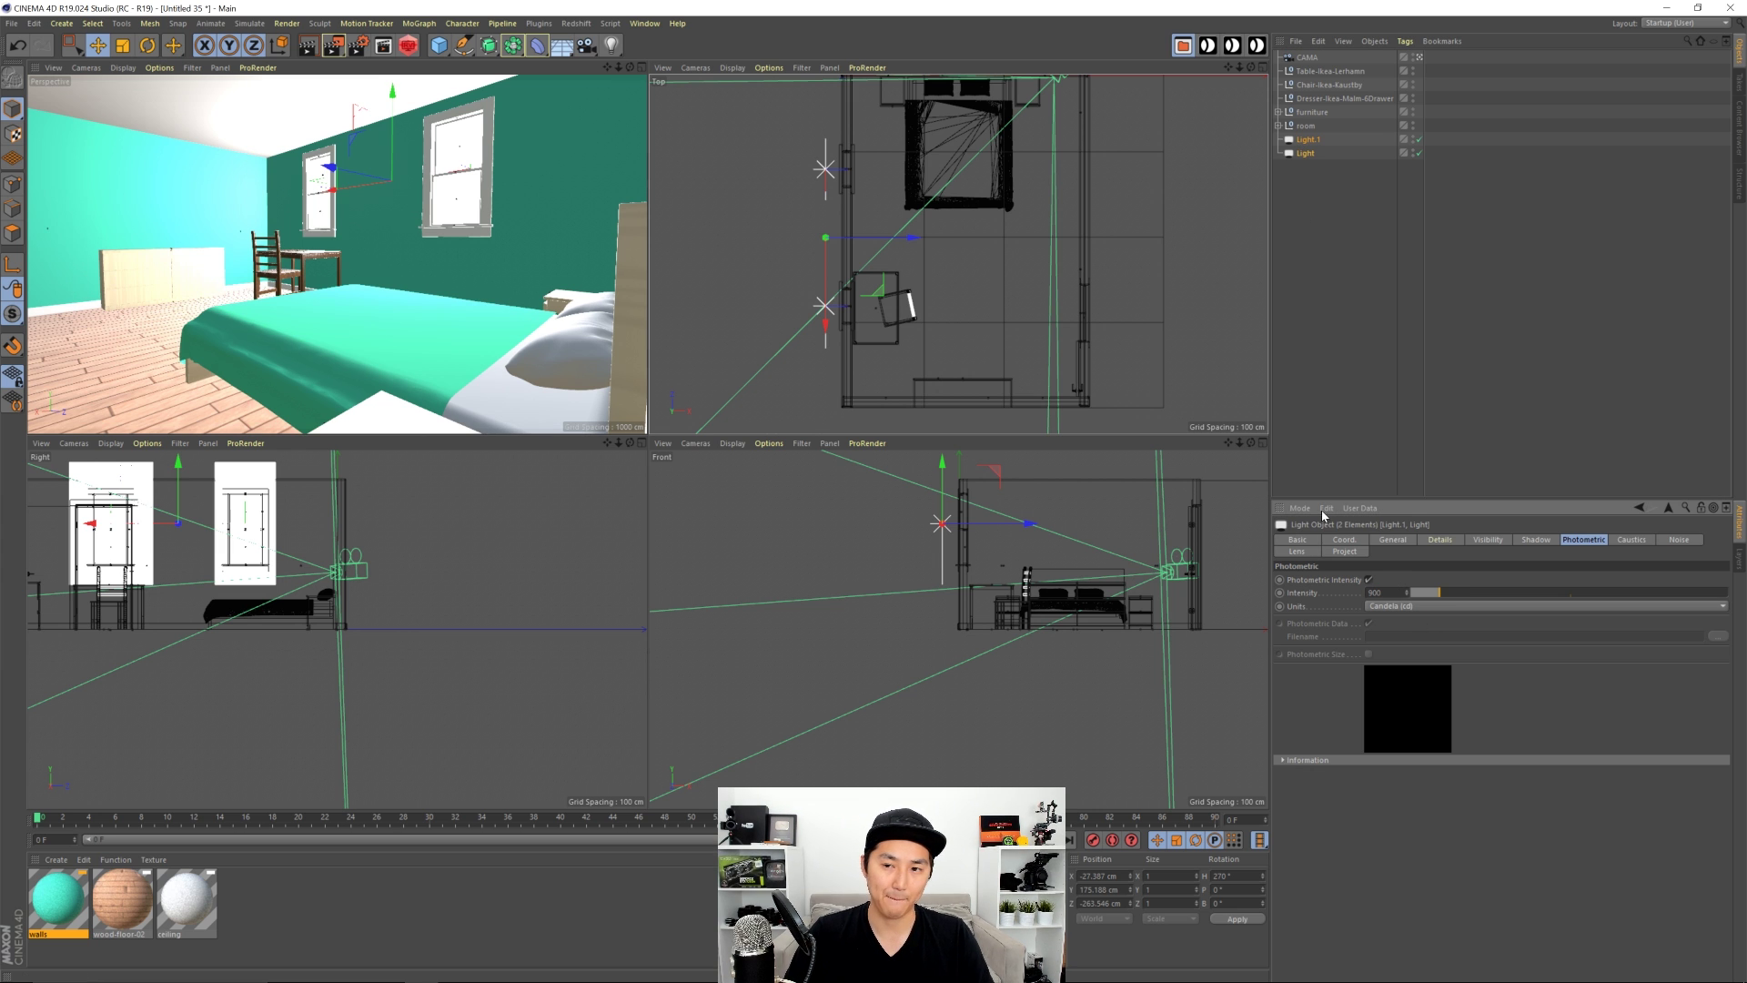
click(1302, 343)
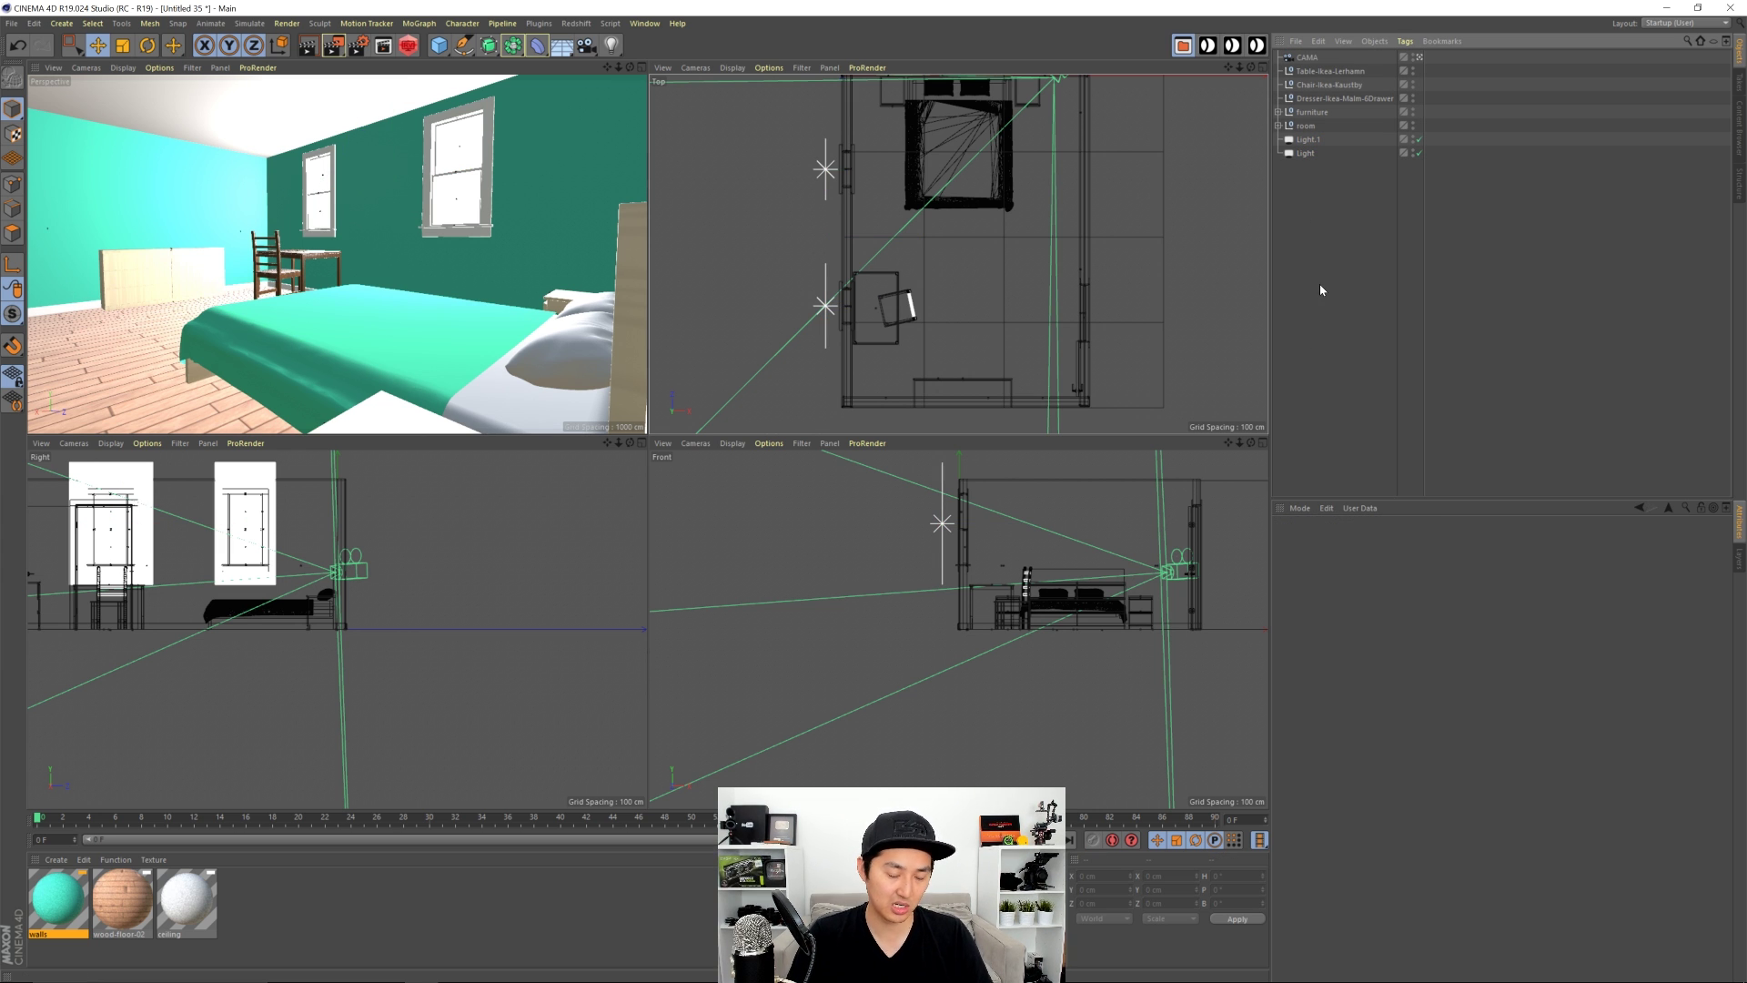
key(ctrl+s)
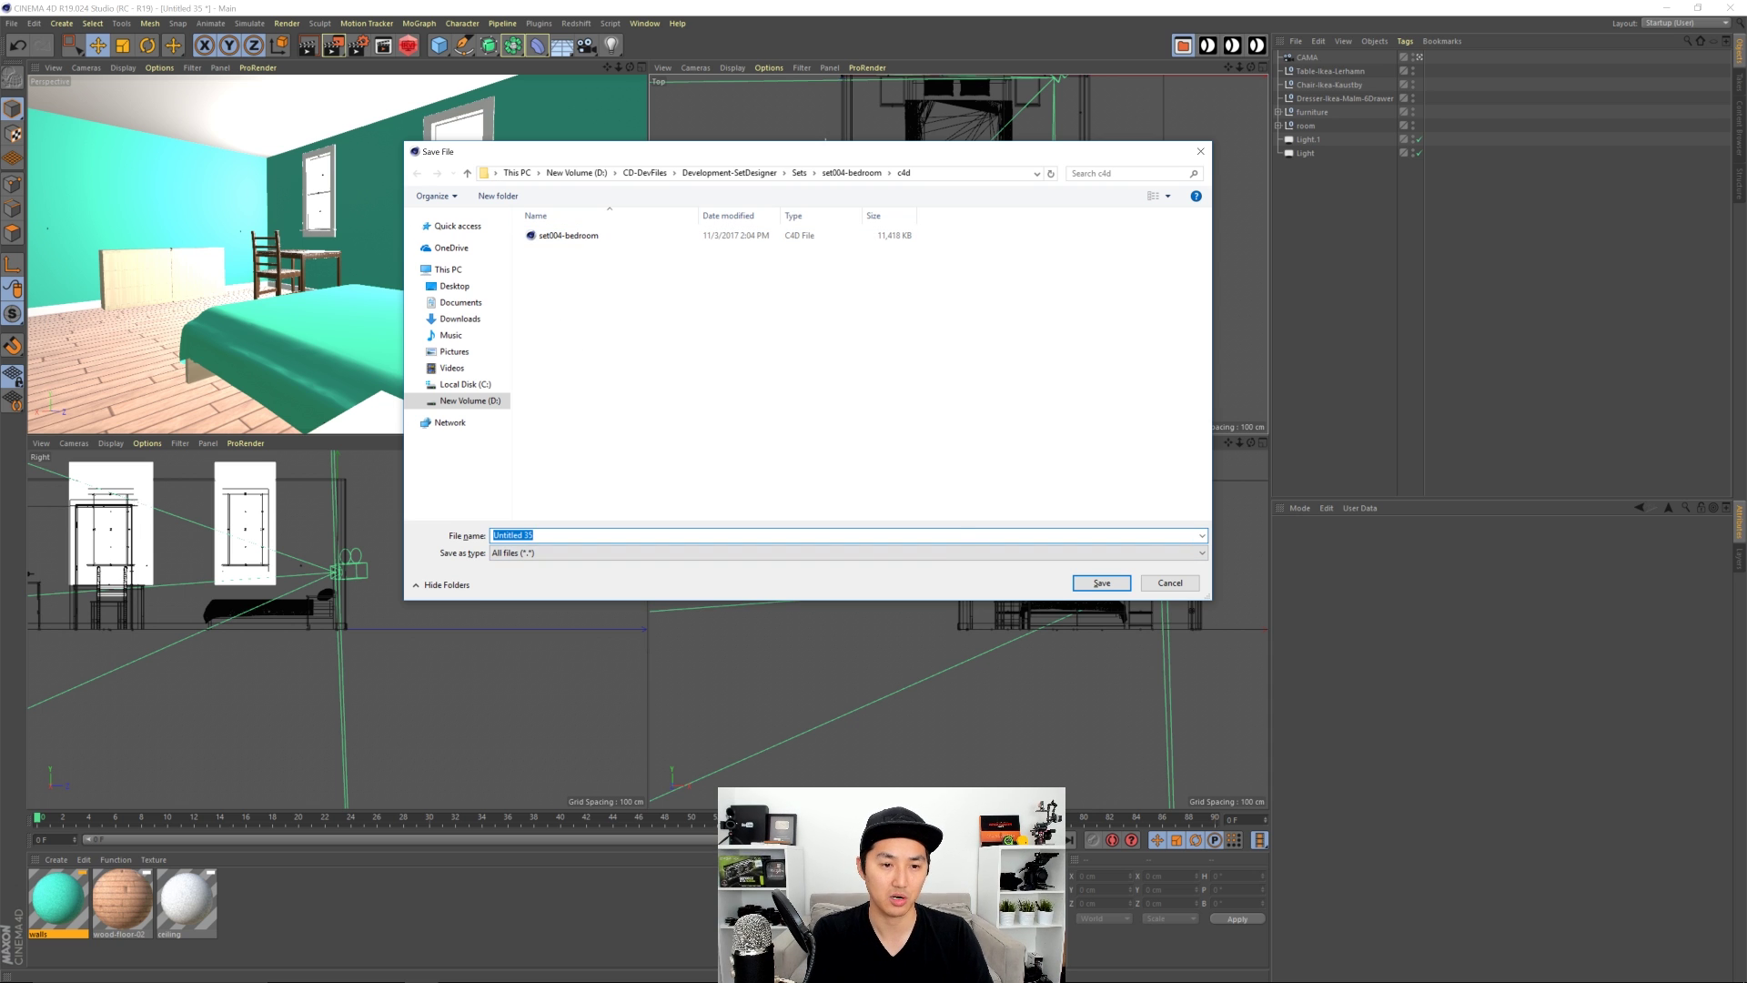
Step: Enter set004-demo as the file name and confirm the save
text(set)
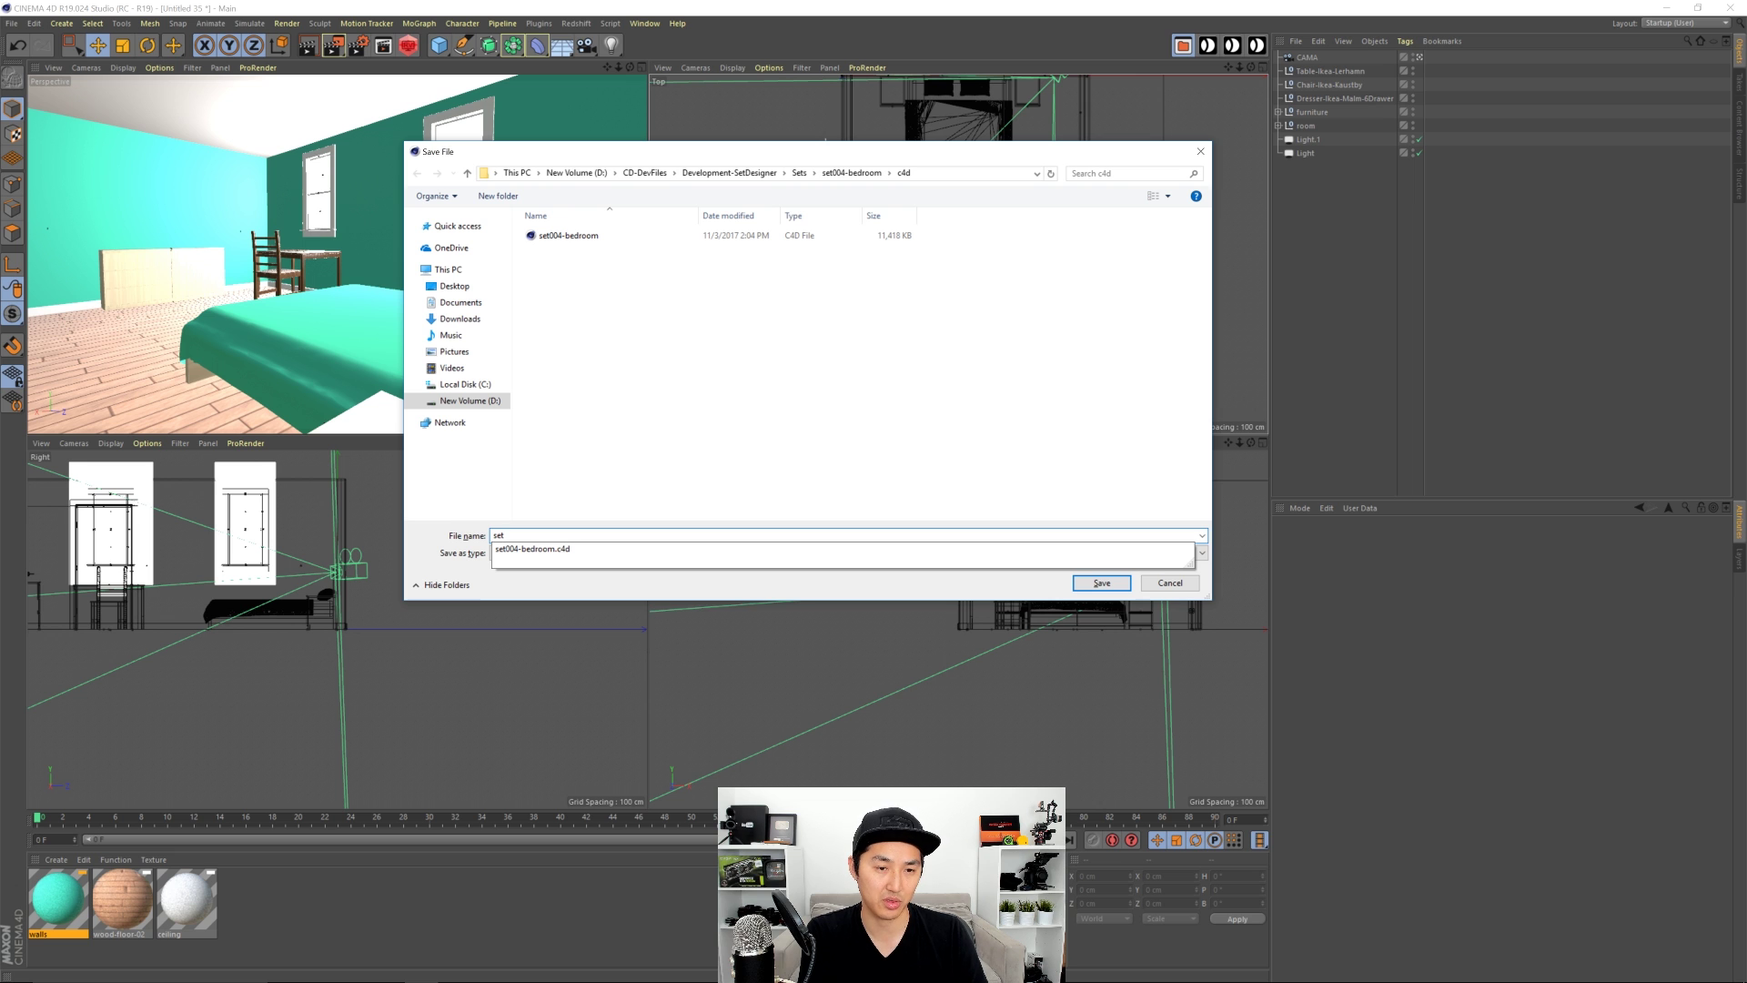
text(004-demo)
key(Return)
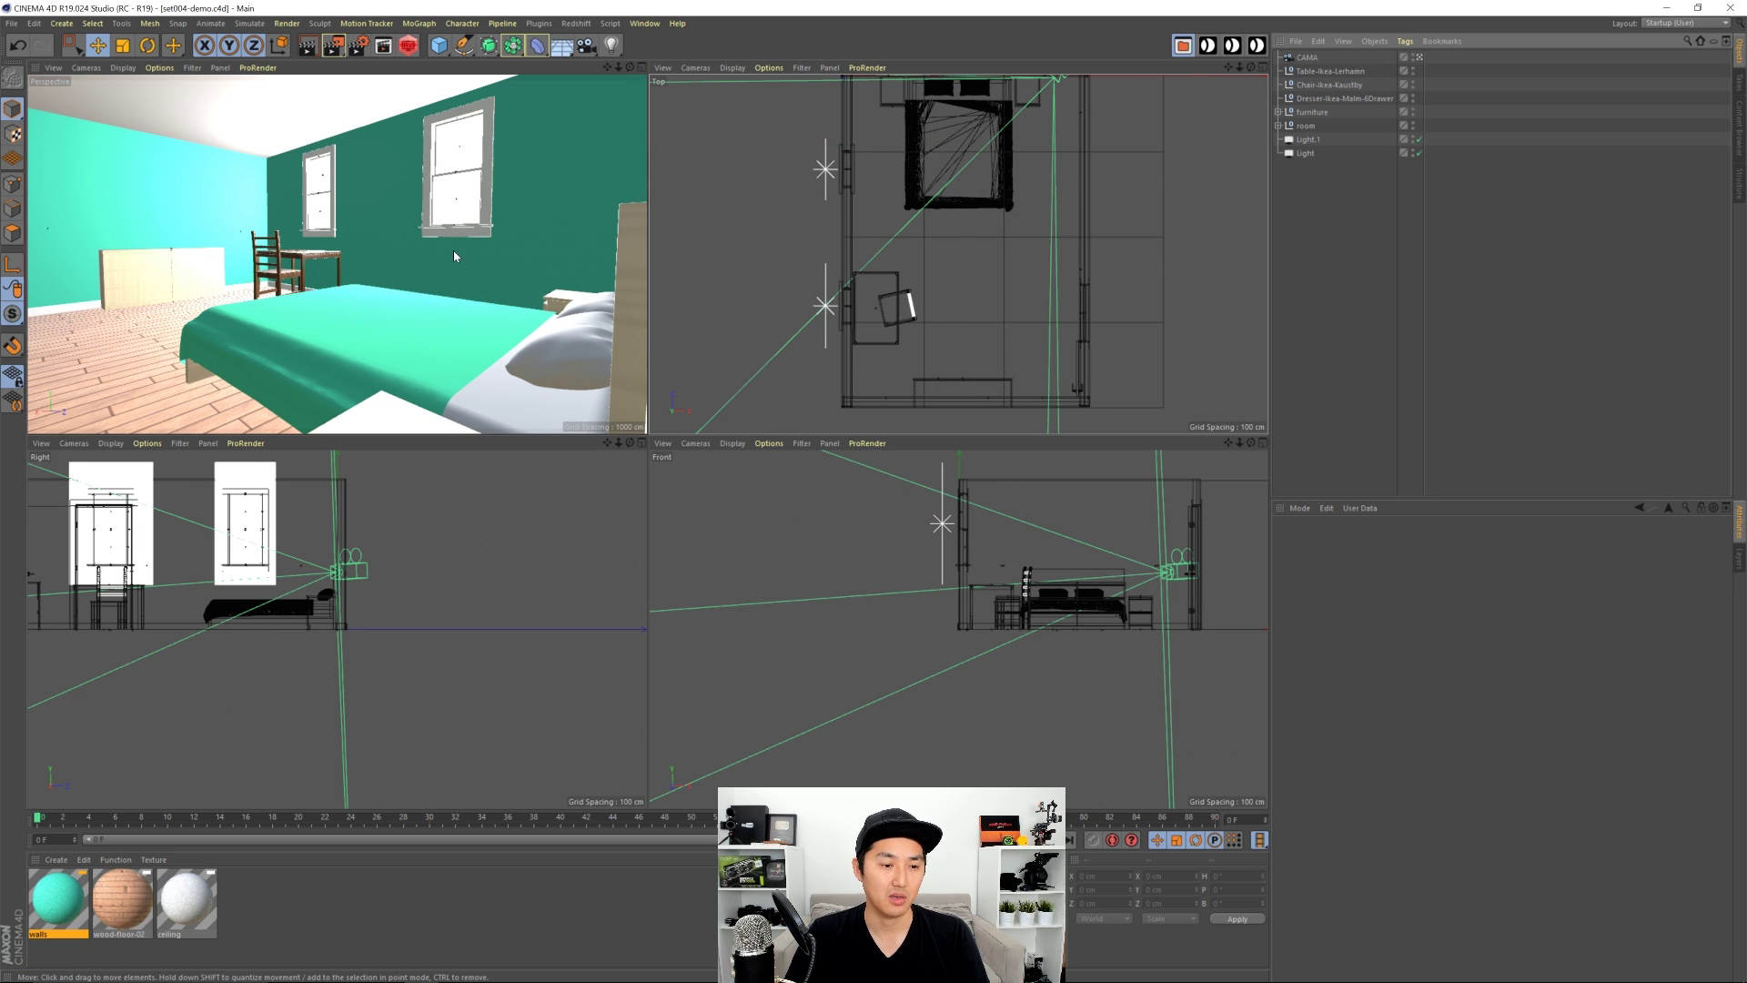
Step: Enlarge the perspective view and switch the renderer to Physical in Render Settings
middle_click(504, 232)
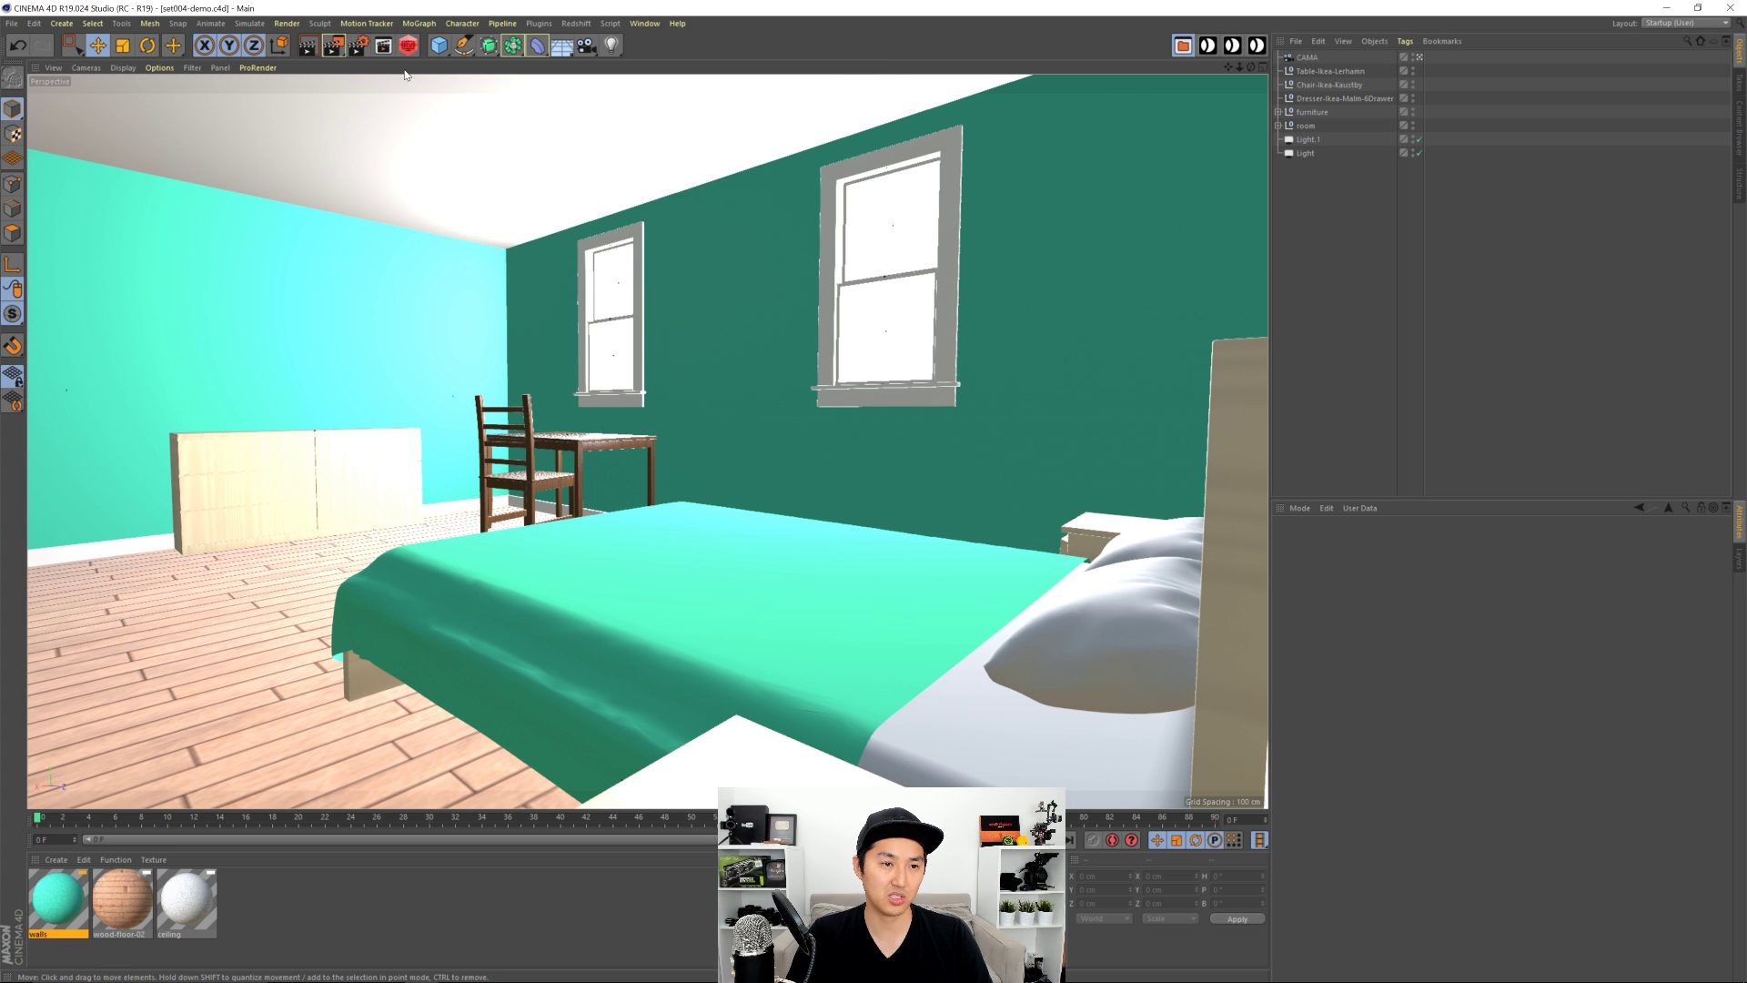
click(358, 45)
drag(596, 182, 919, 116)
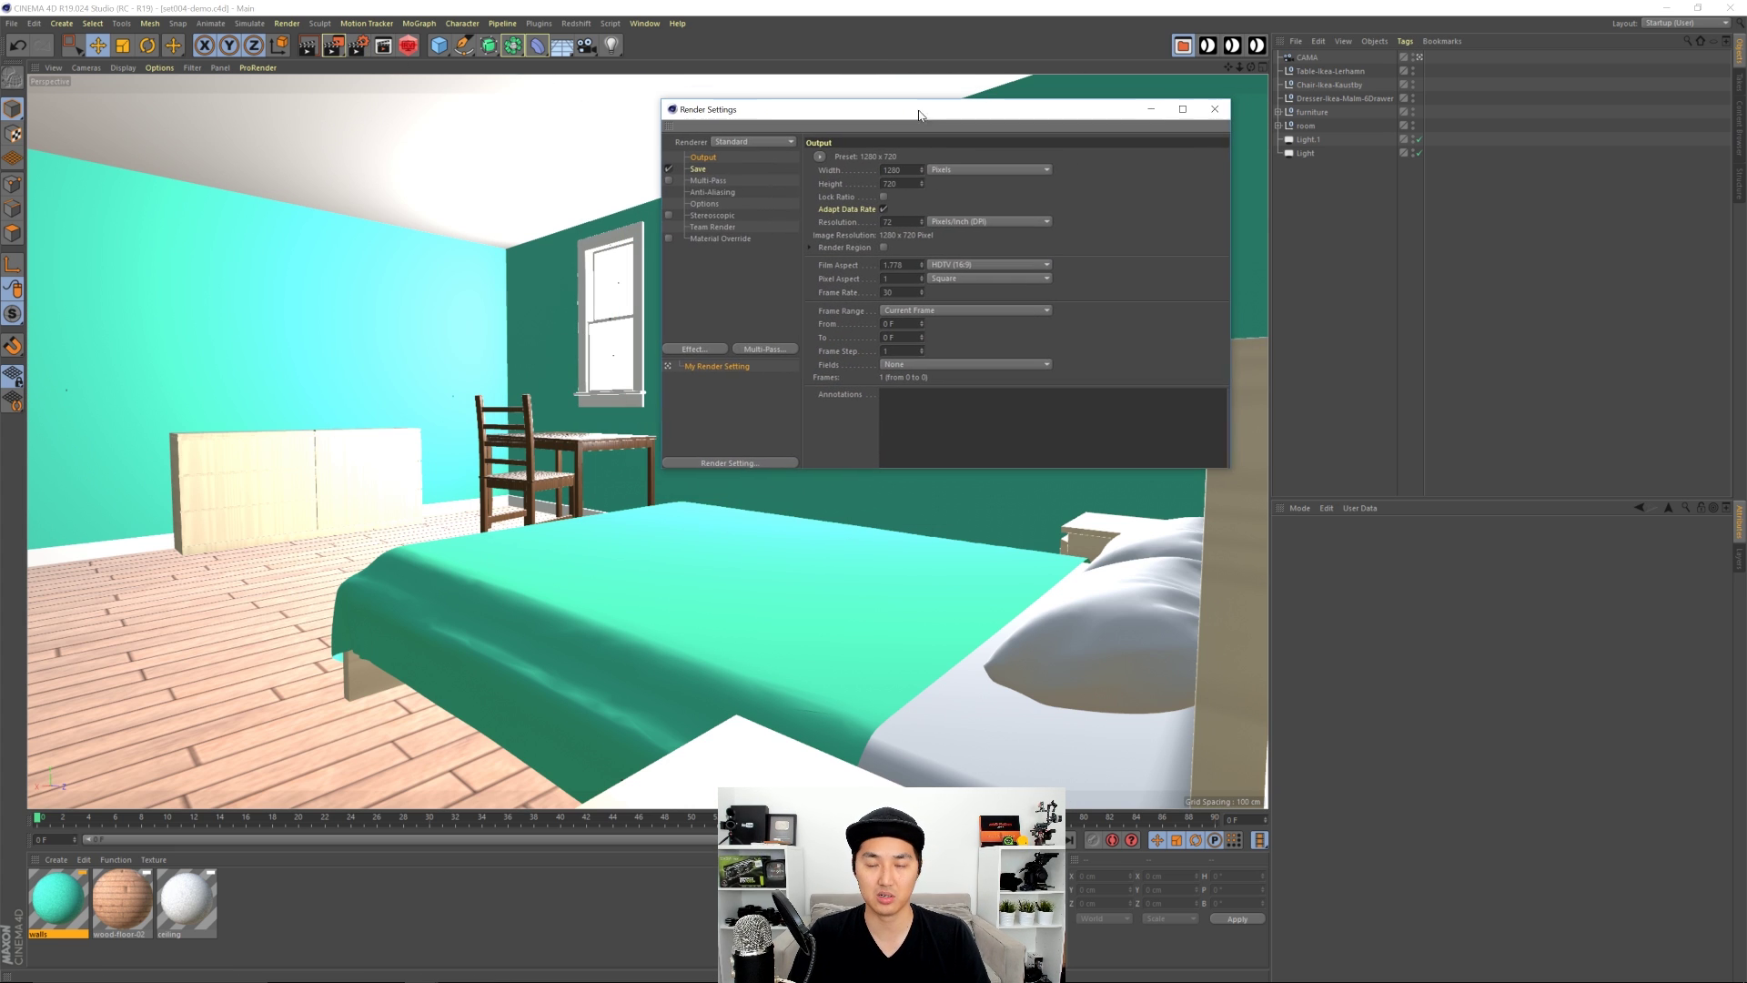
click(754, 142)
click(755, 167)
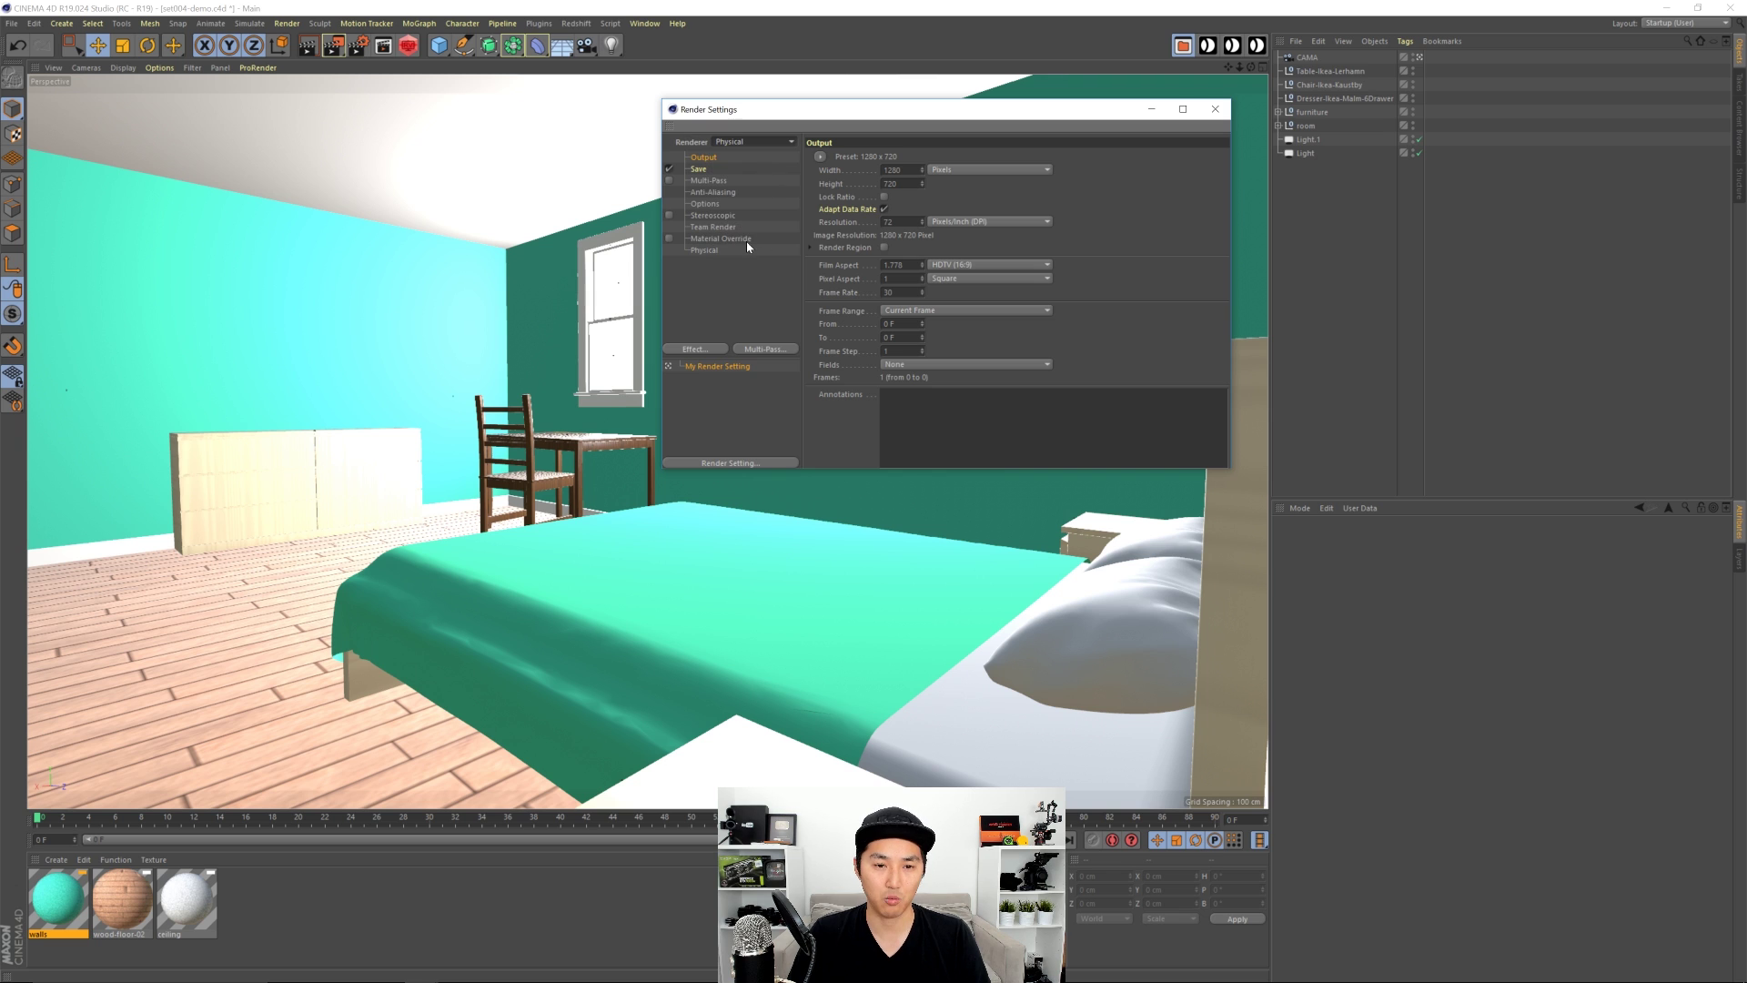
click(717, 250)
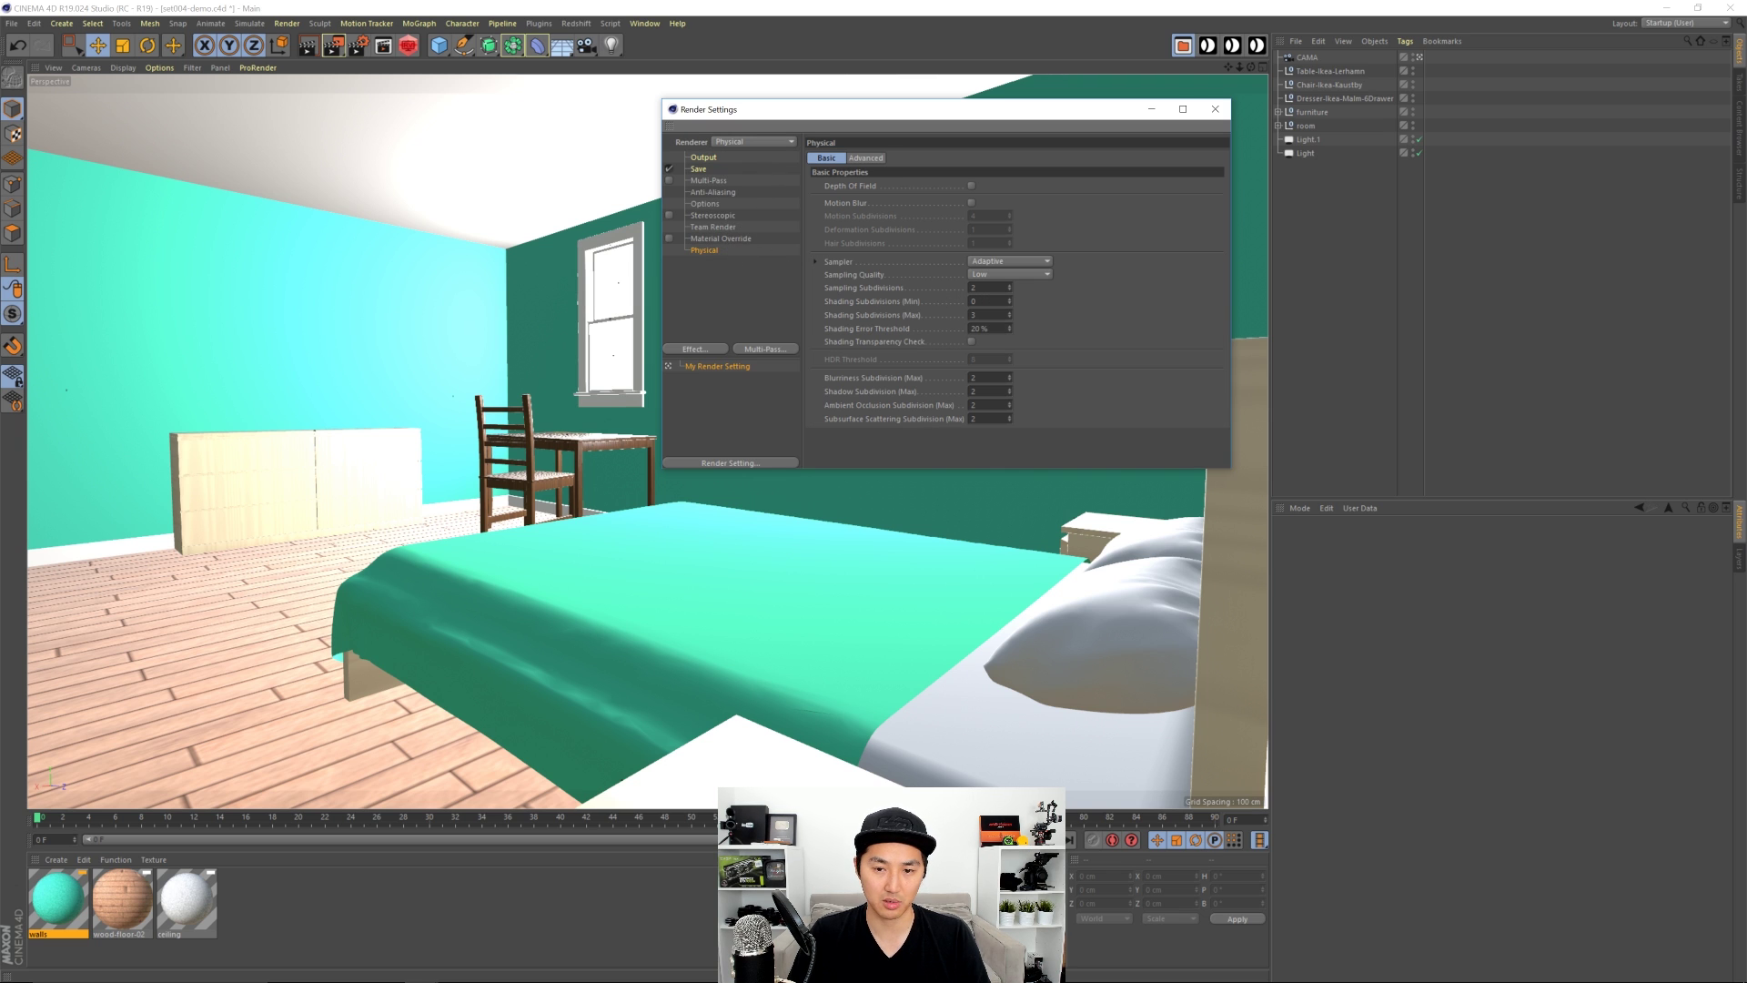
Step: Set sampling quality to Preview, the sampler to Progressive, and subdivisions to 1
click(1001, 275)
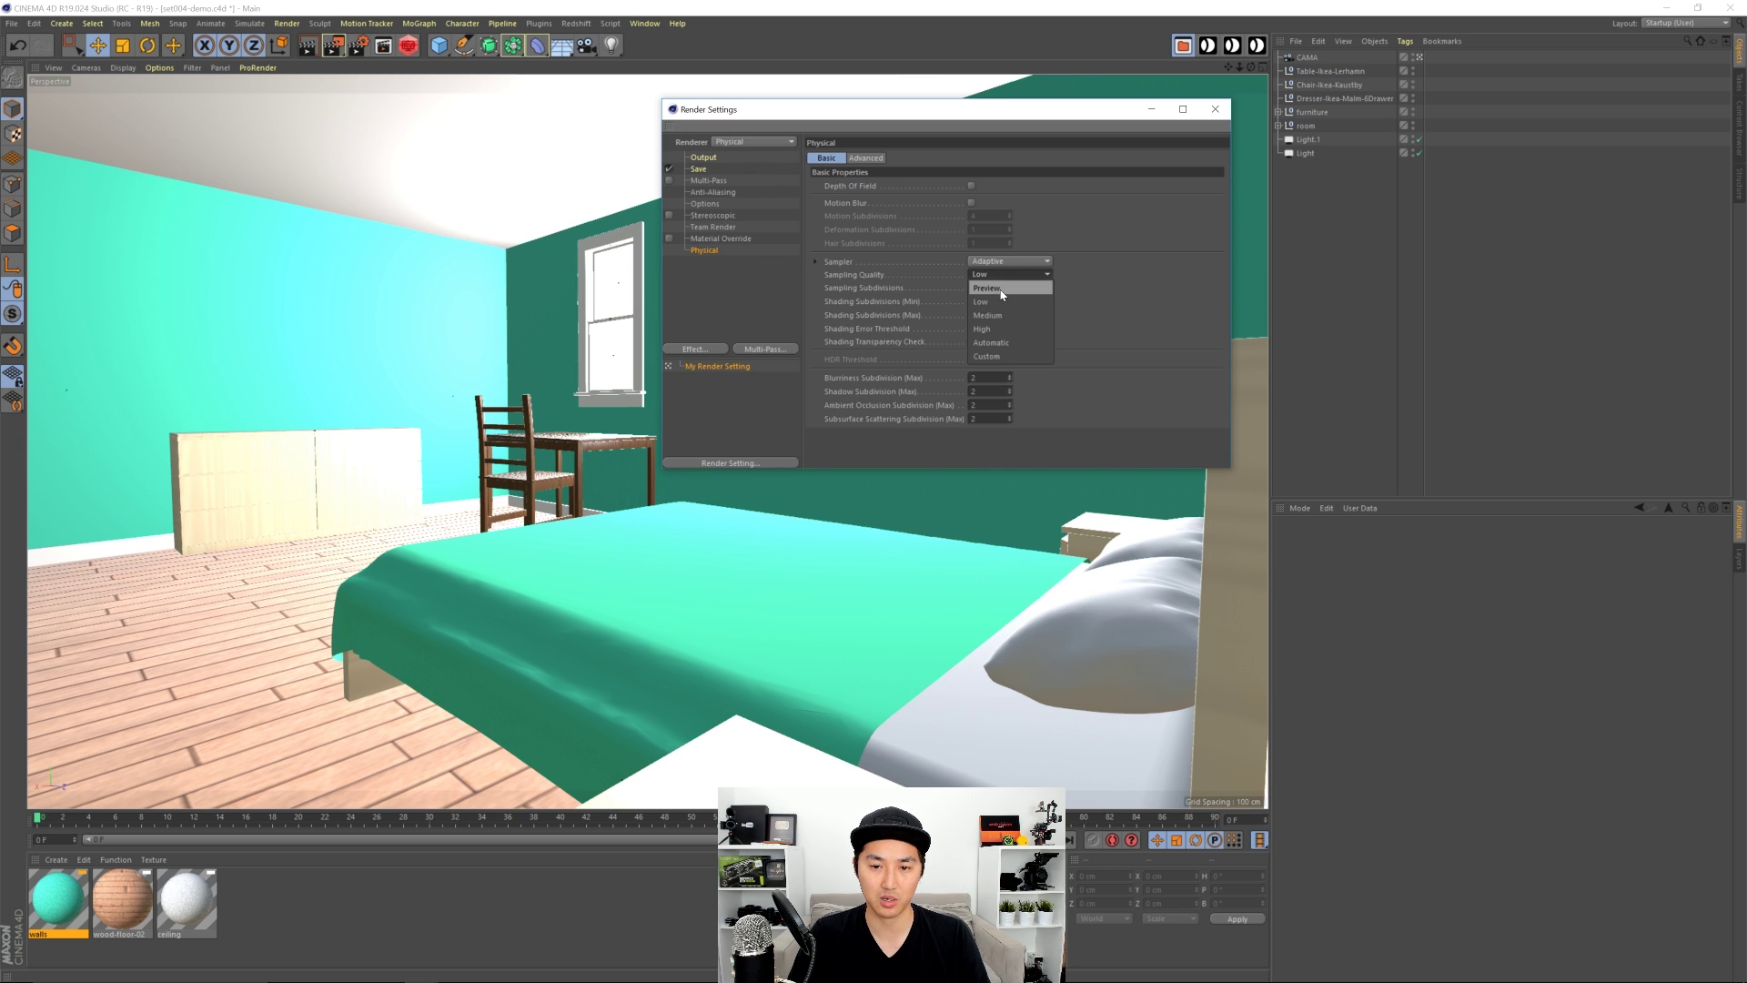
click(1001, 289)
click(1010, 261)
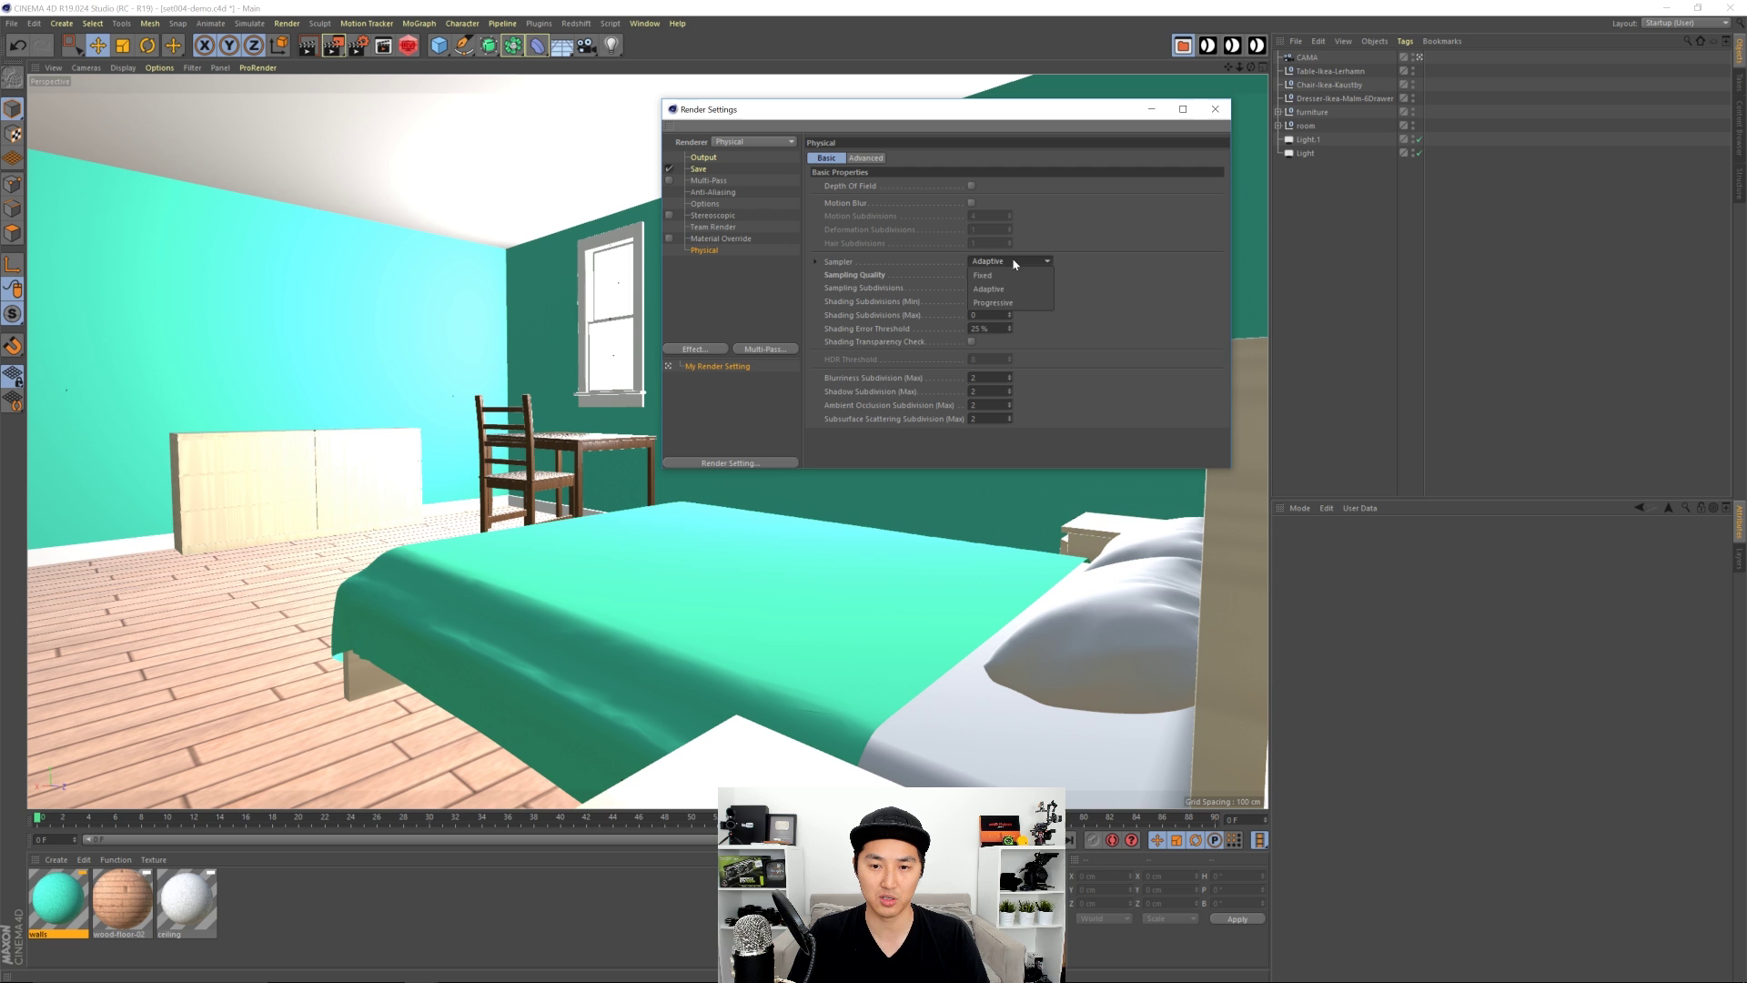
click(1001, 303)
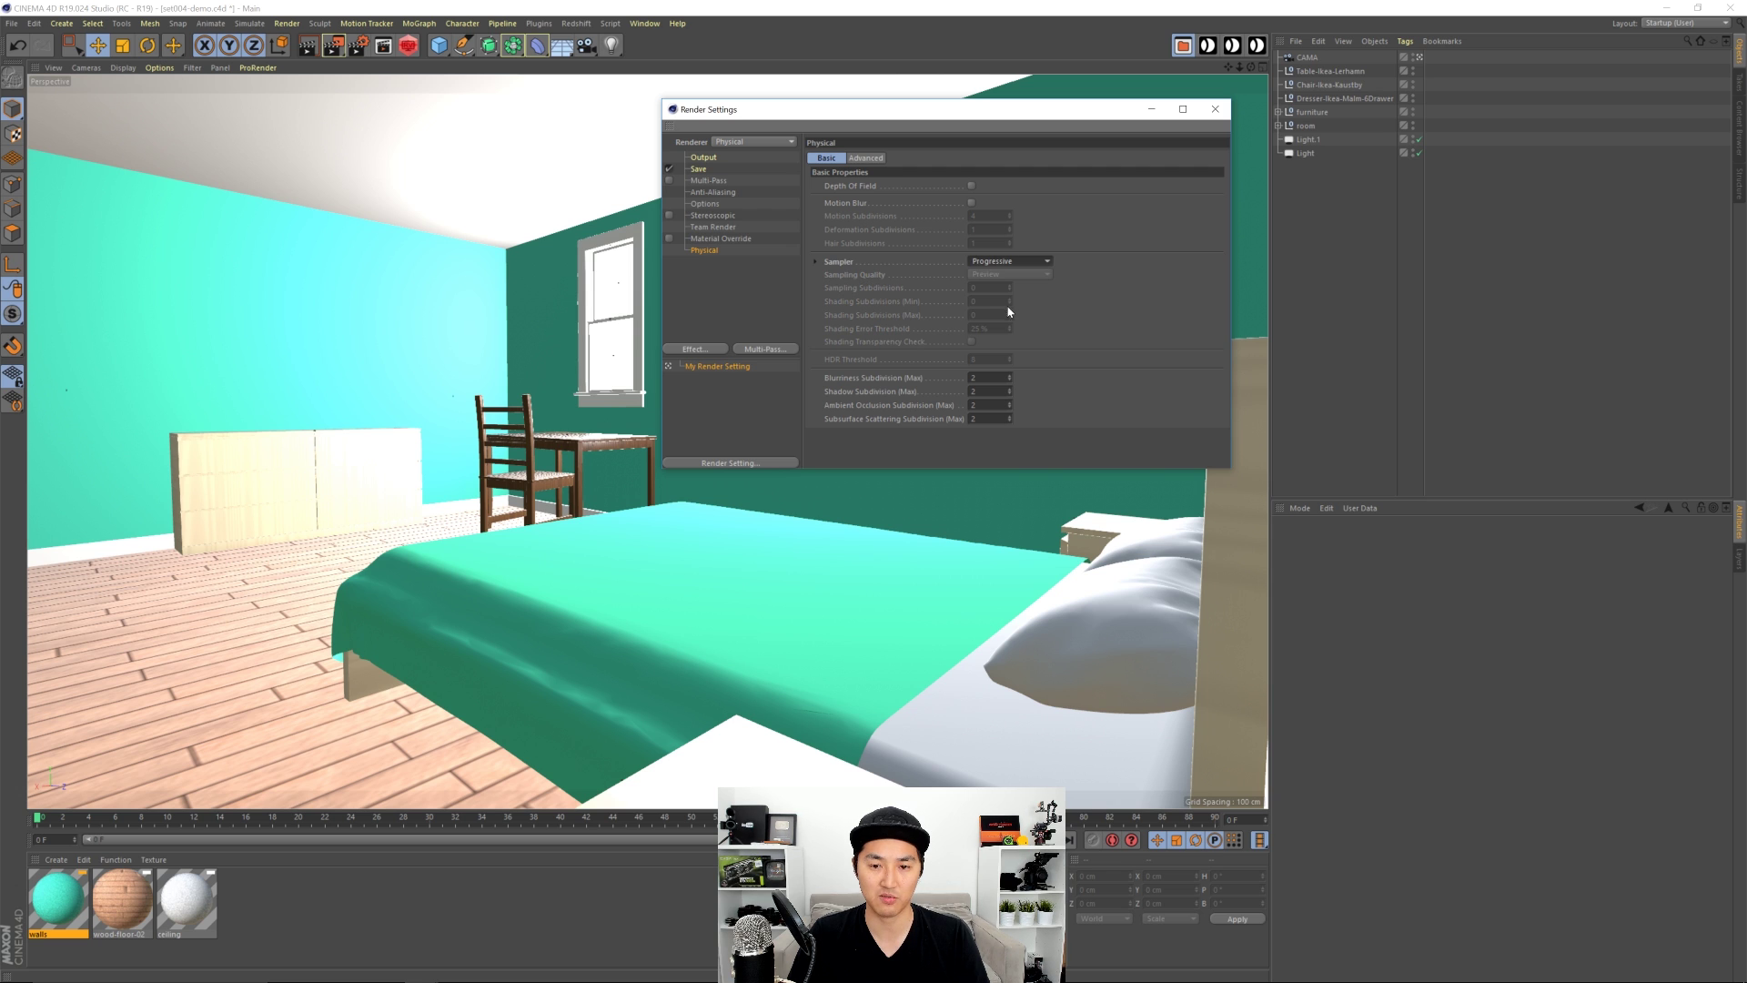
click(979, 377)
text(1)
key(Tab)
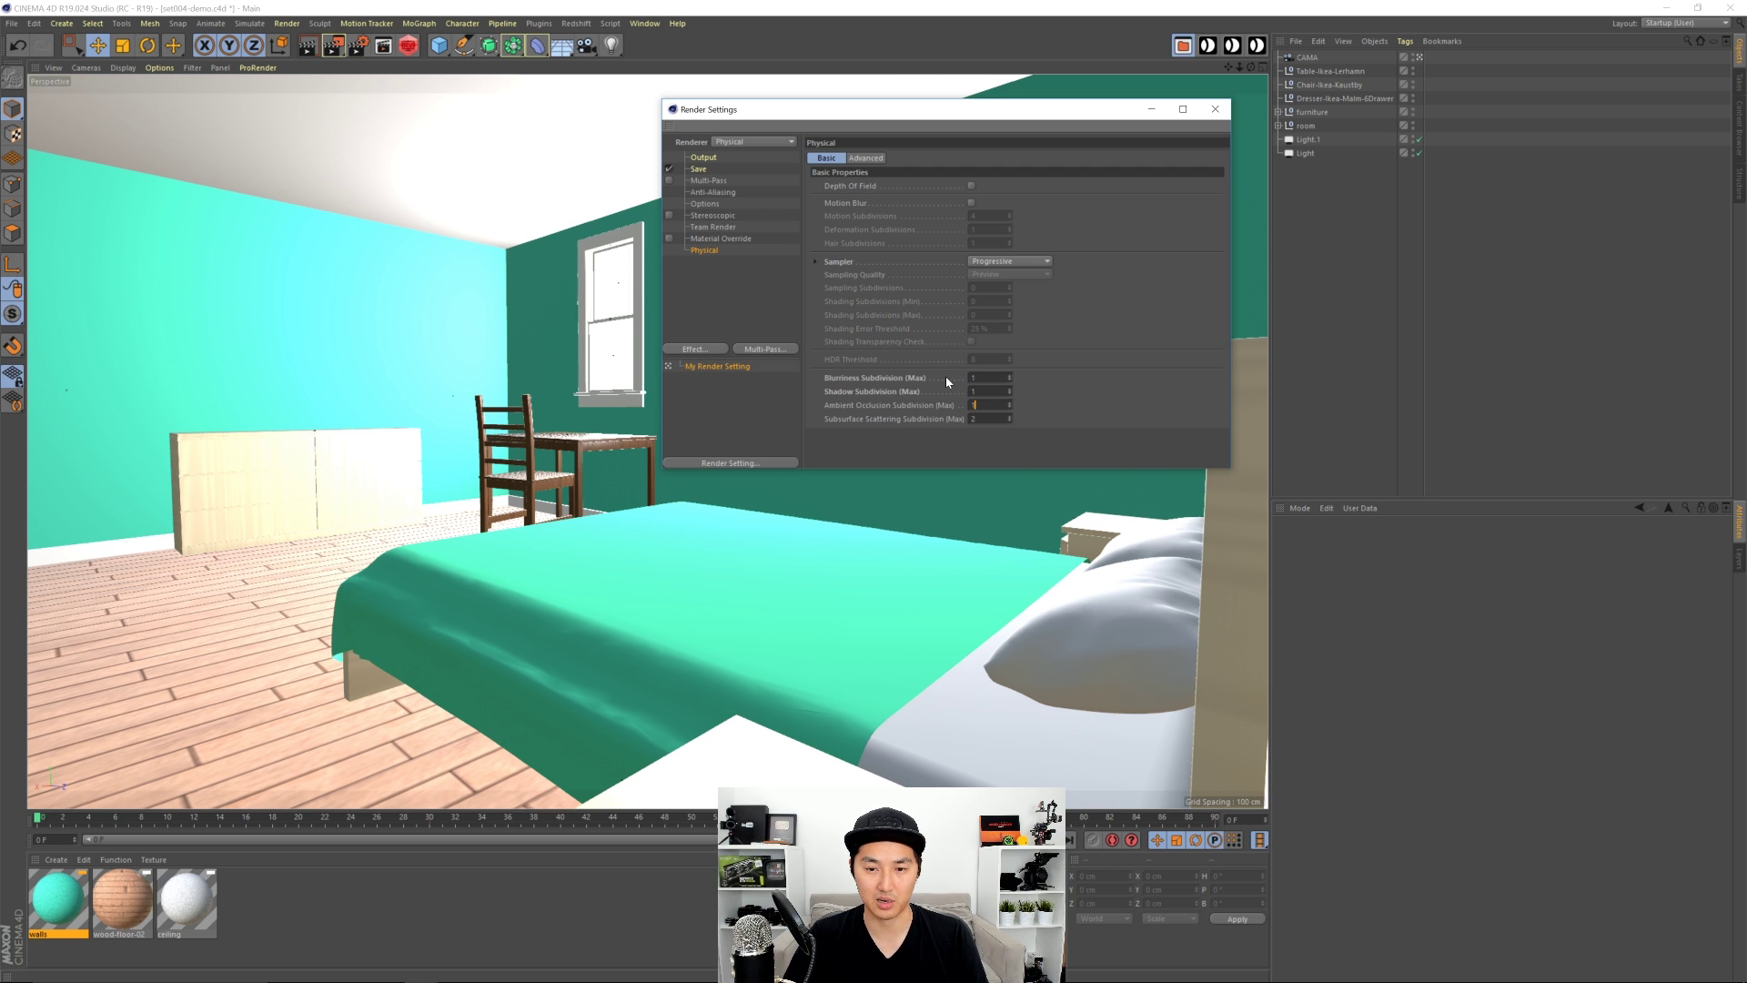
key(Return)
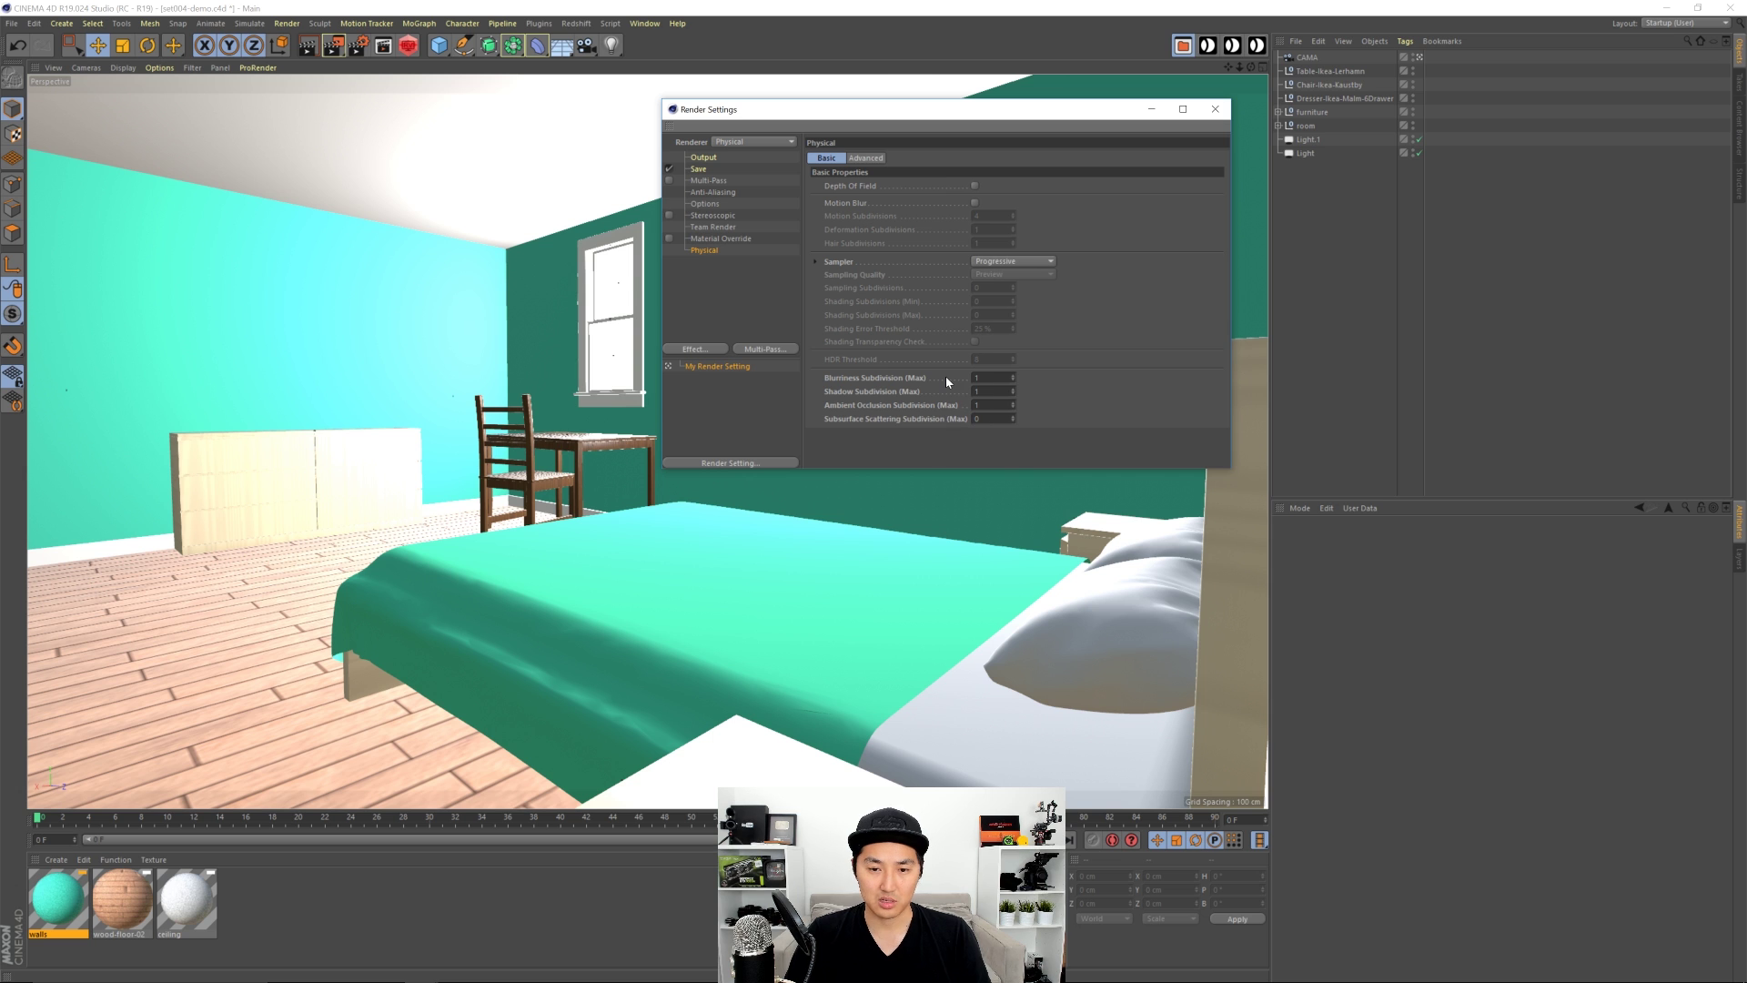
Step: Add Ambient Occlusion with a 10 cm maximum ray length and start a test render
click(719, 349)
click(774, 435)
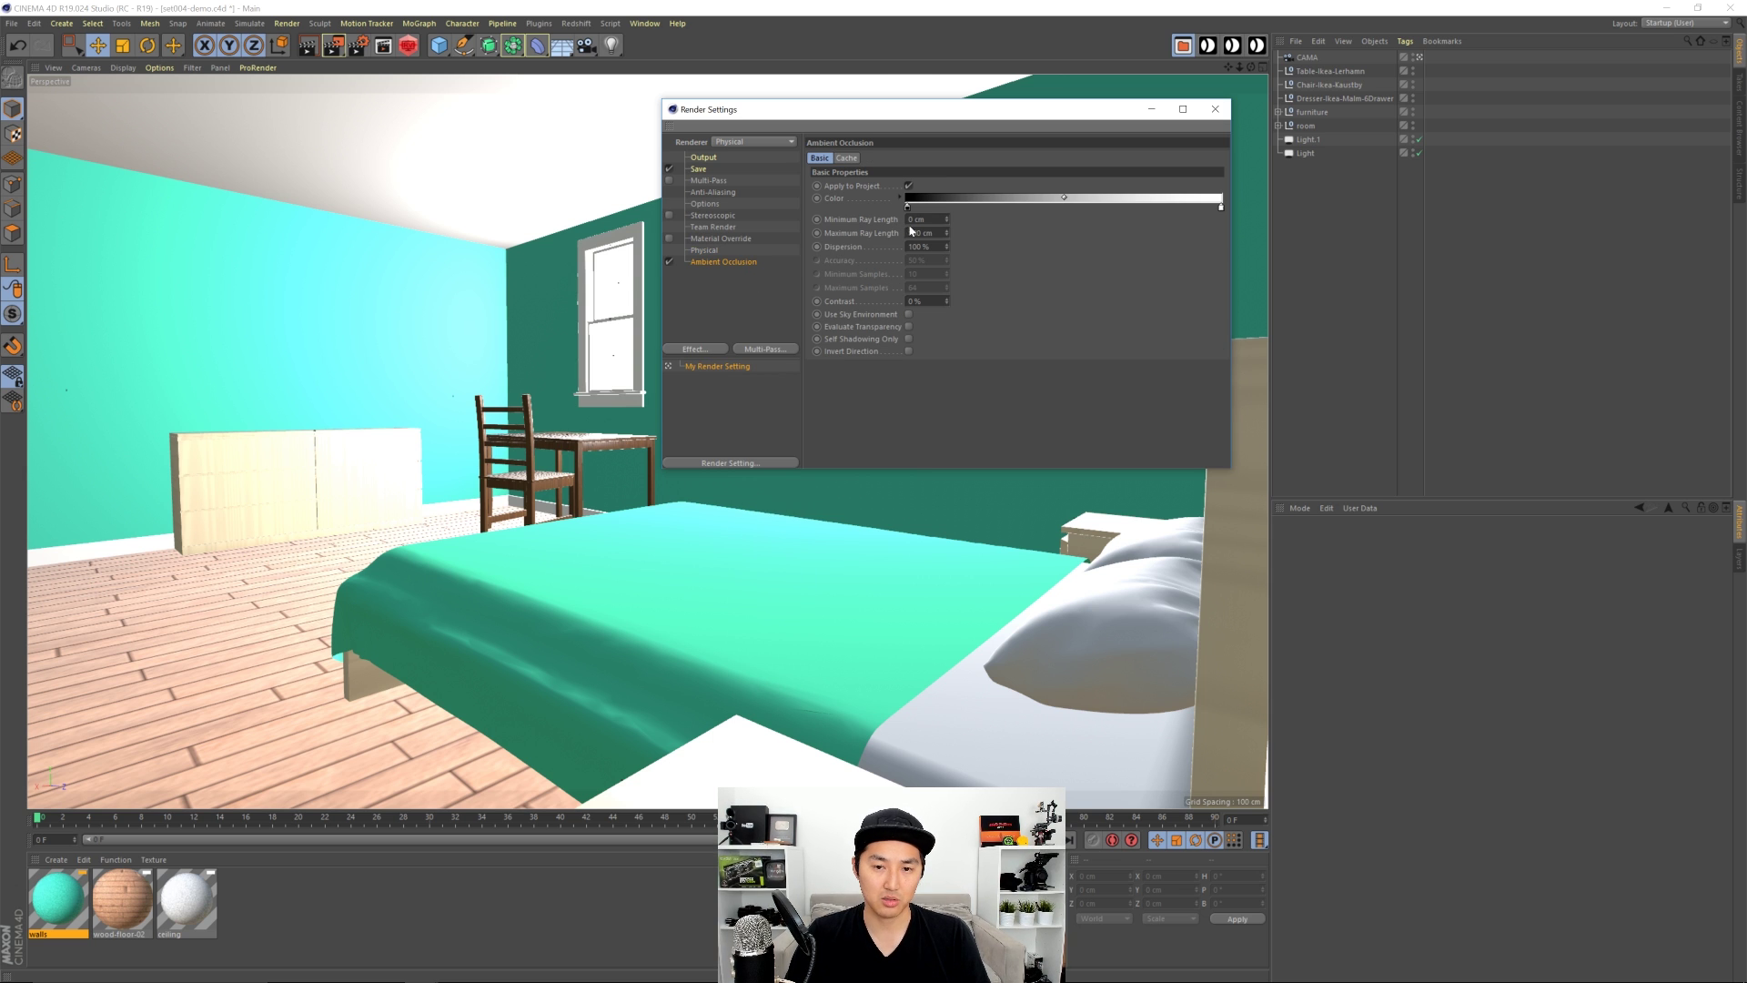
drag(935, 233, 921, 233)
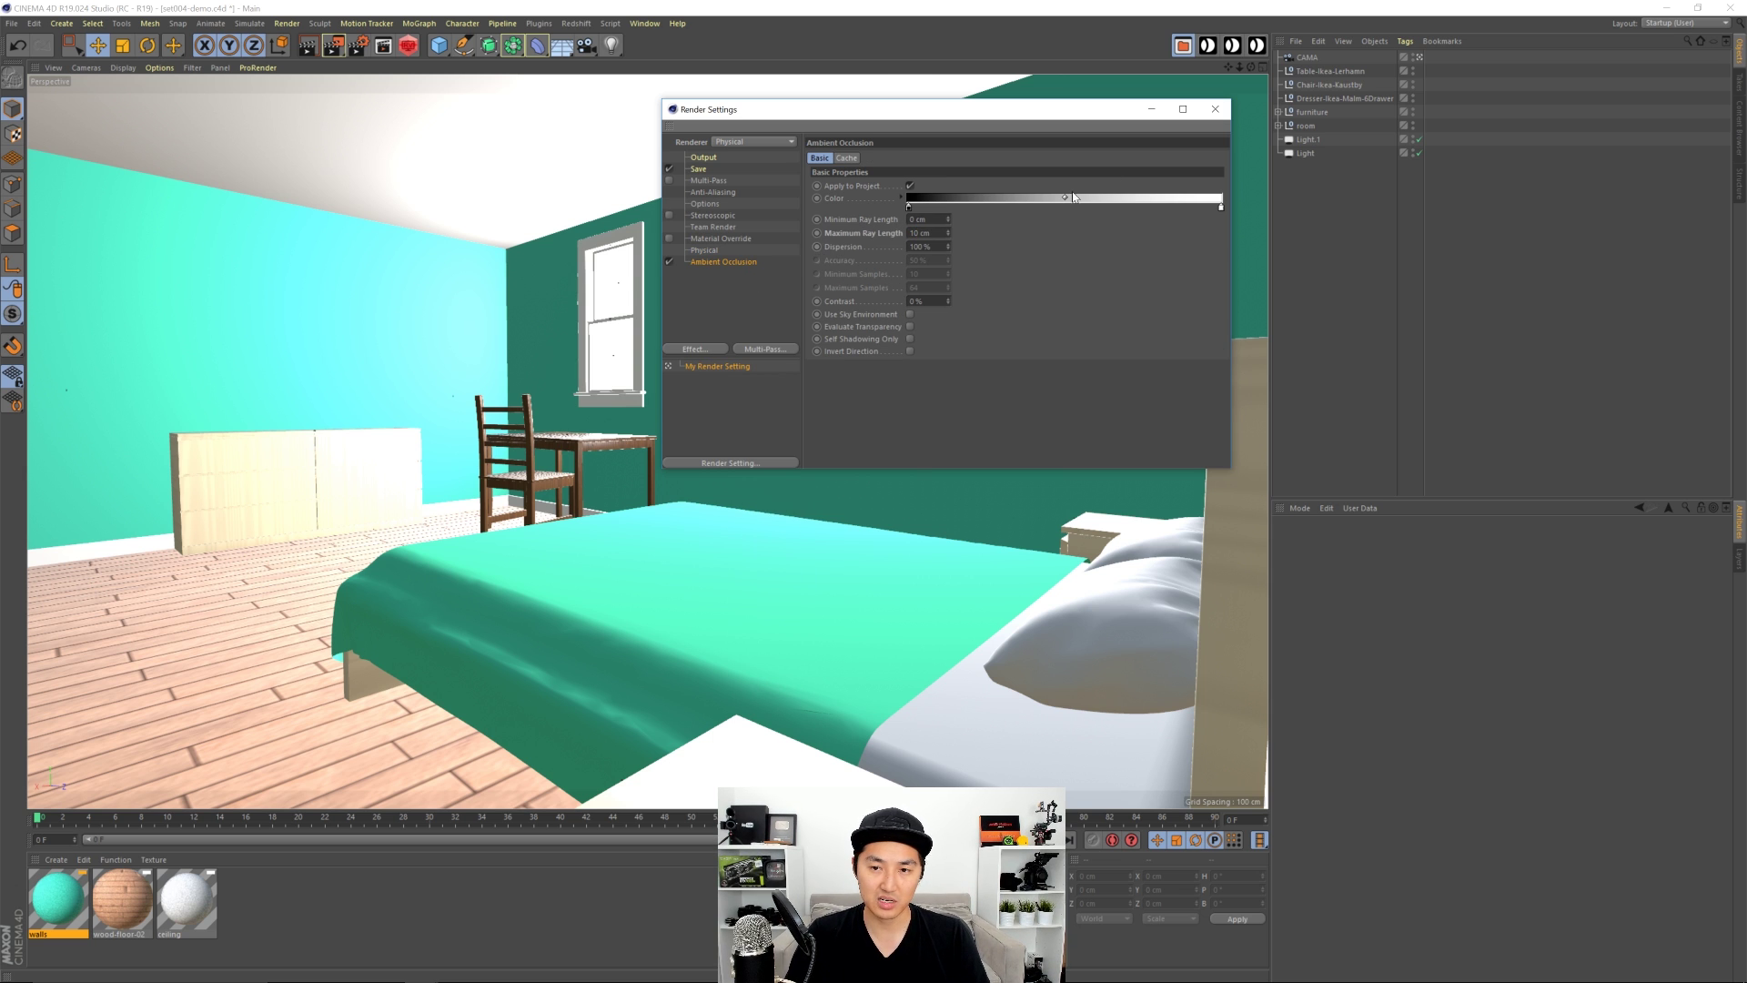
click(1215, 108)
key(shift+r)
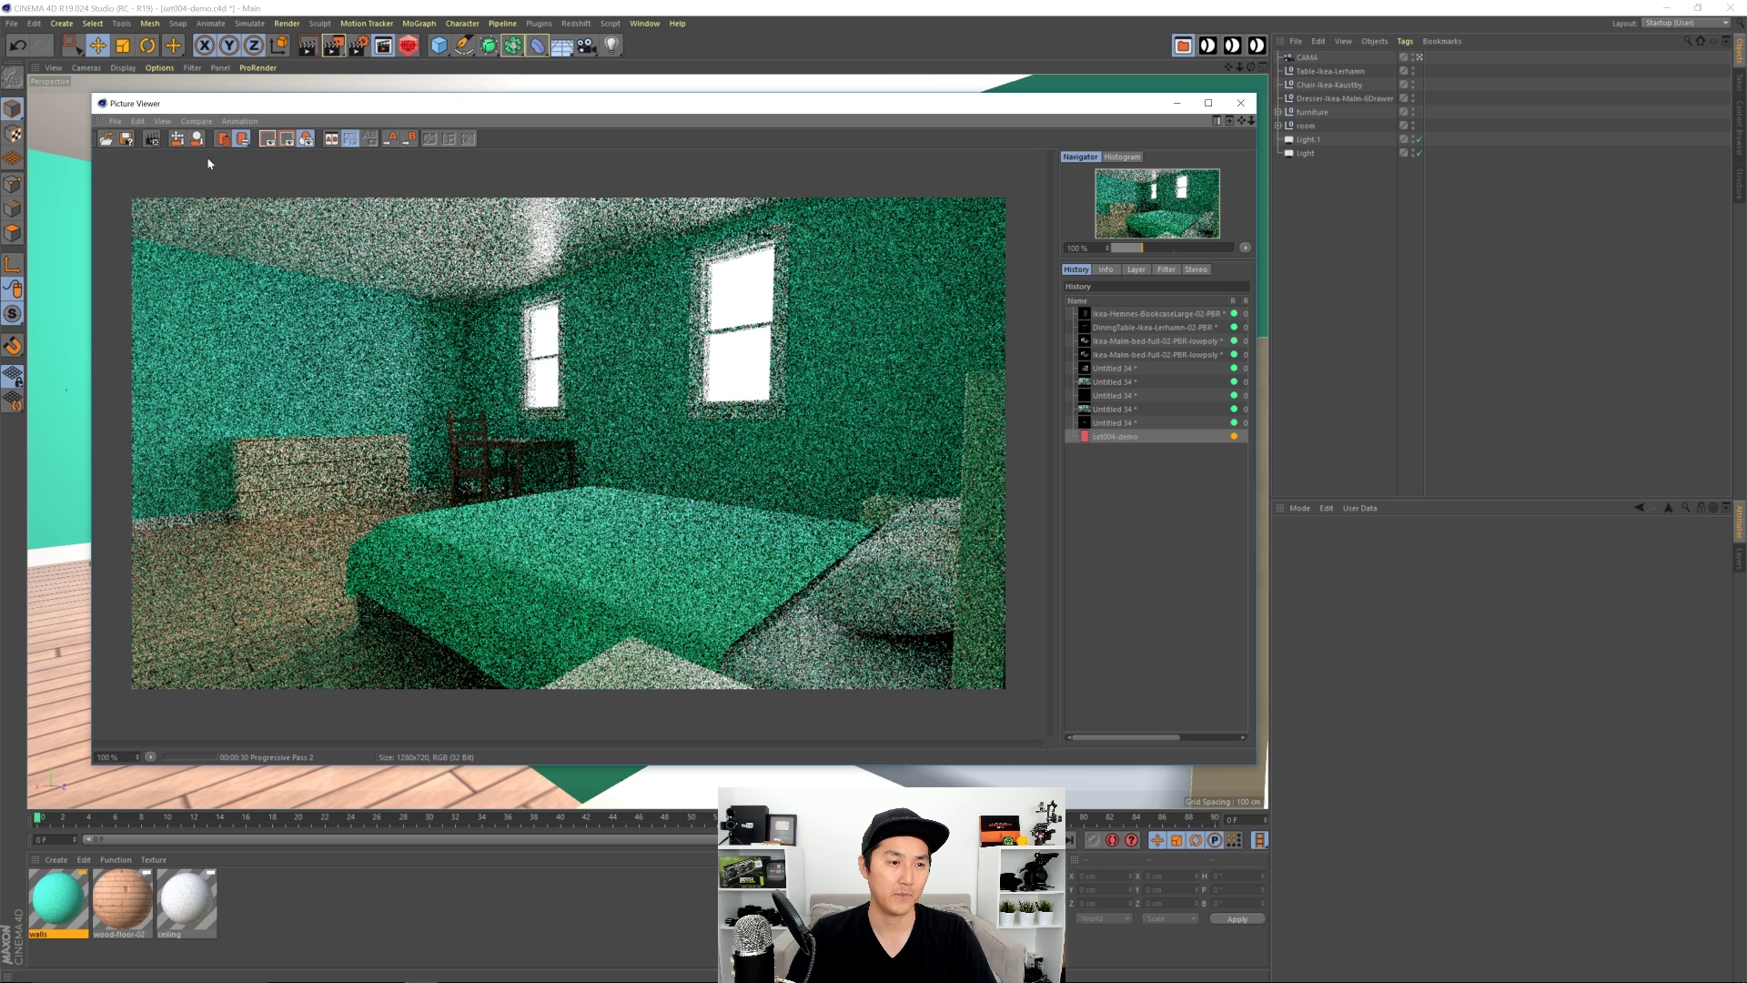
Step: Stop the grainy progressive test render, confirm, and close the Picture Viewer
click(169, 140)
click(919, 549)
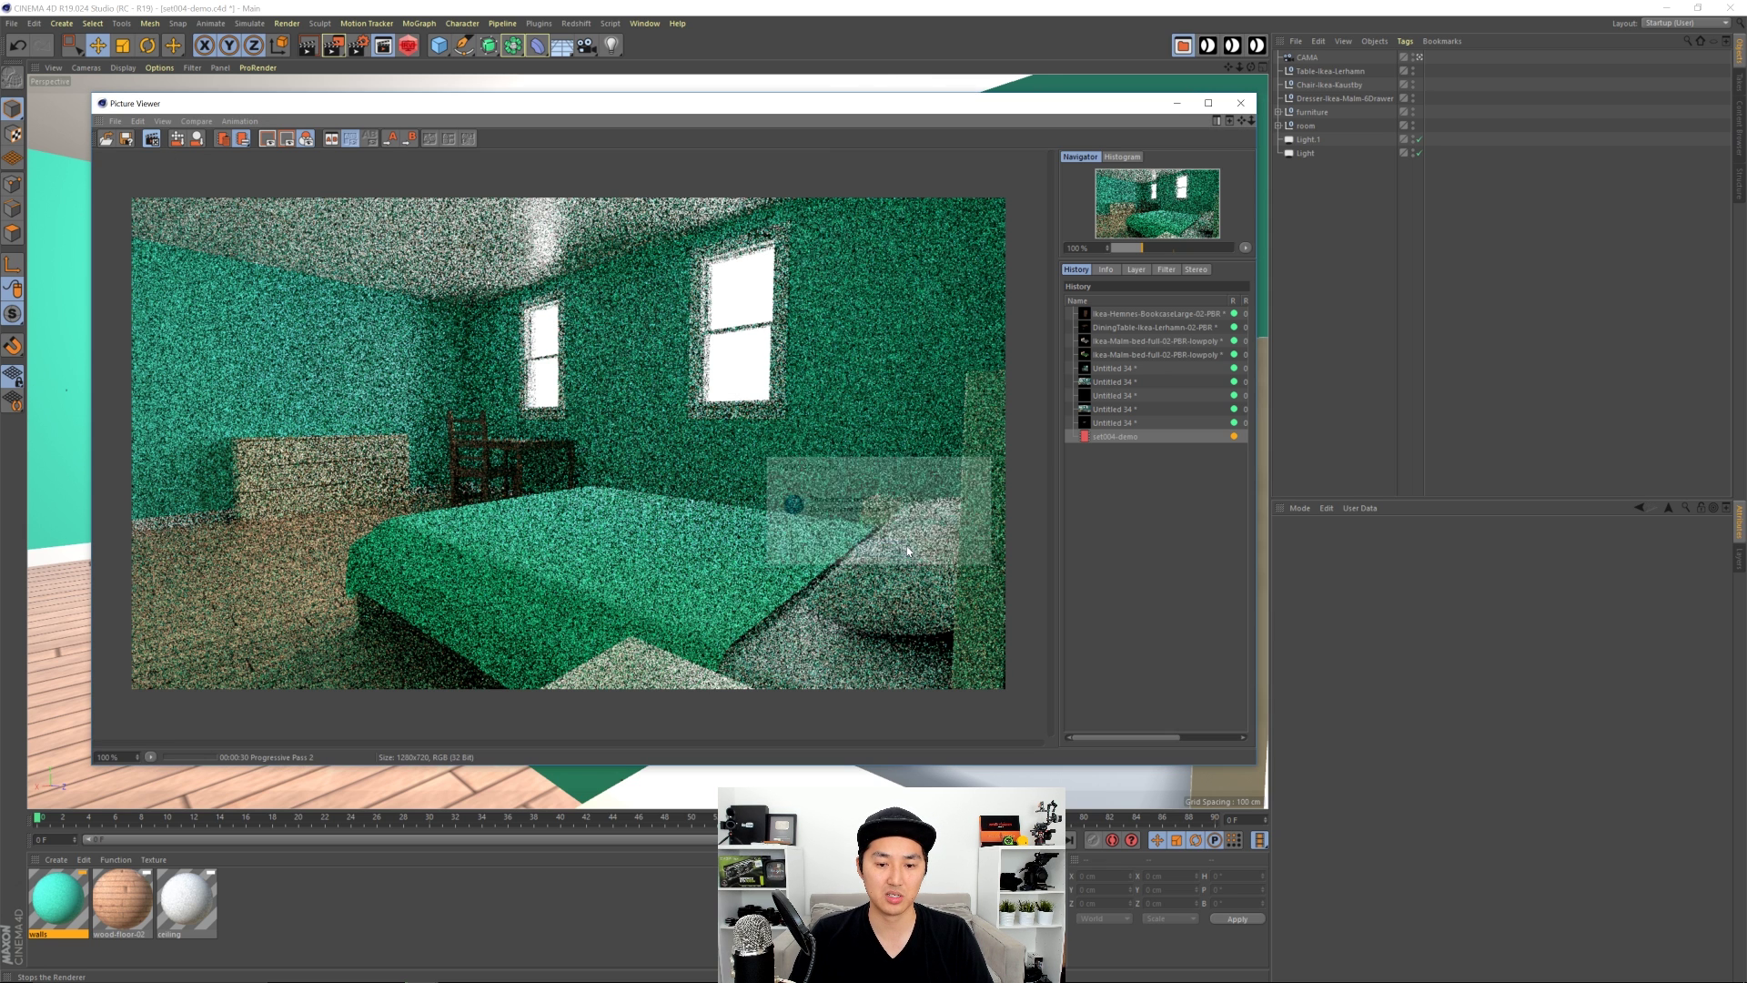
click(1243, 103)
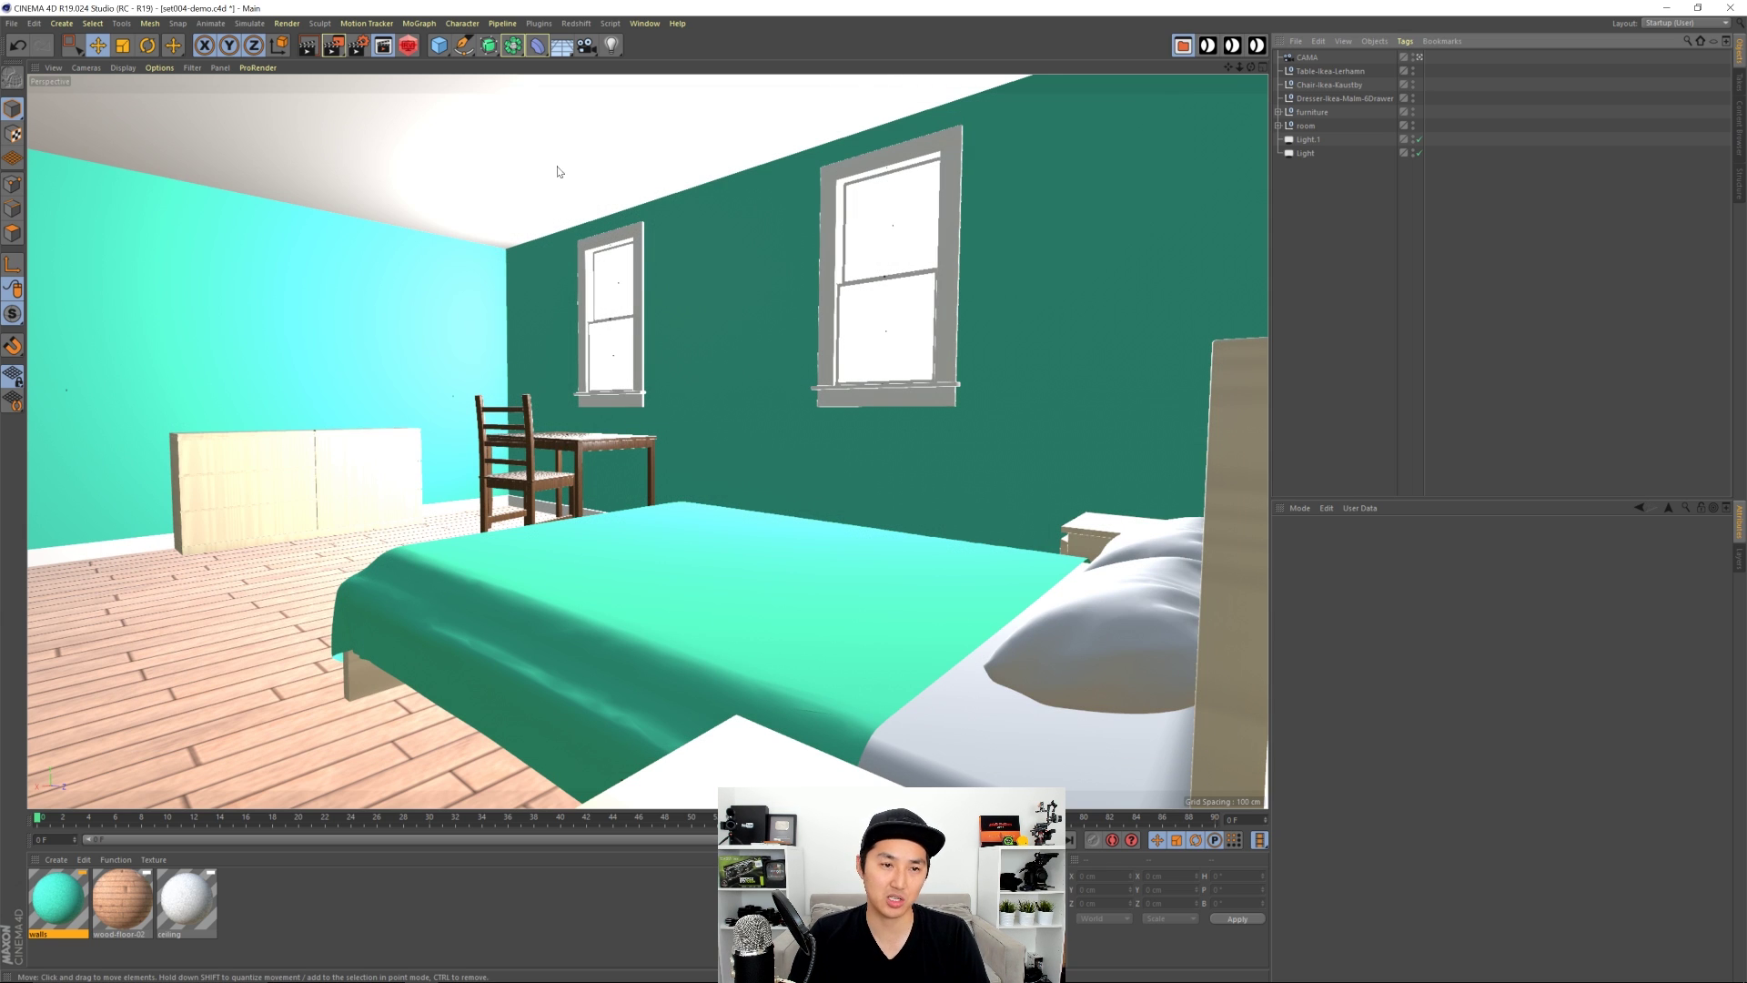
click(359, 44)
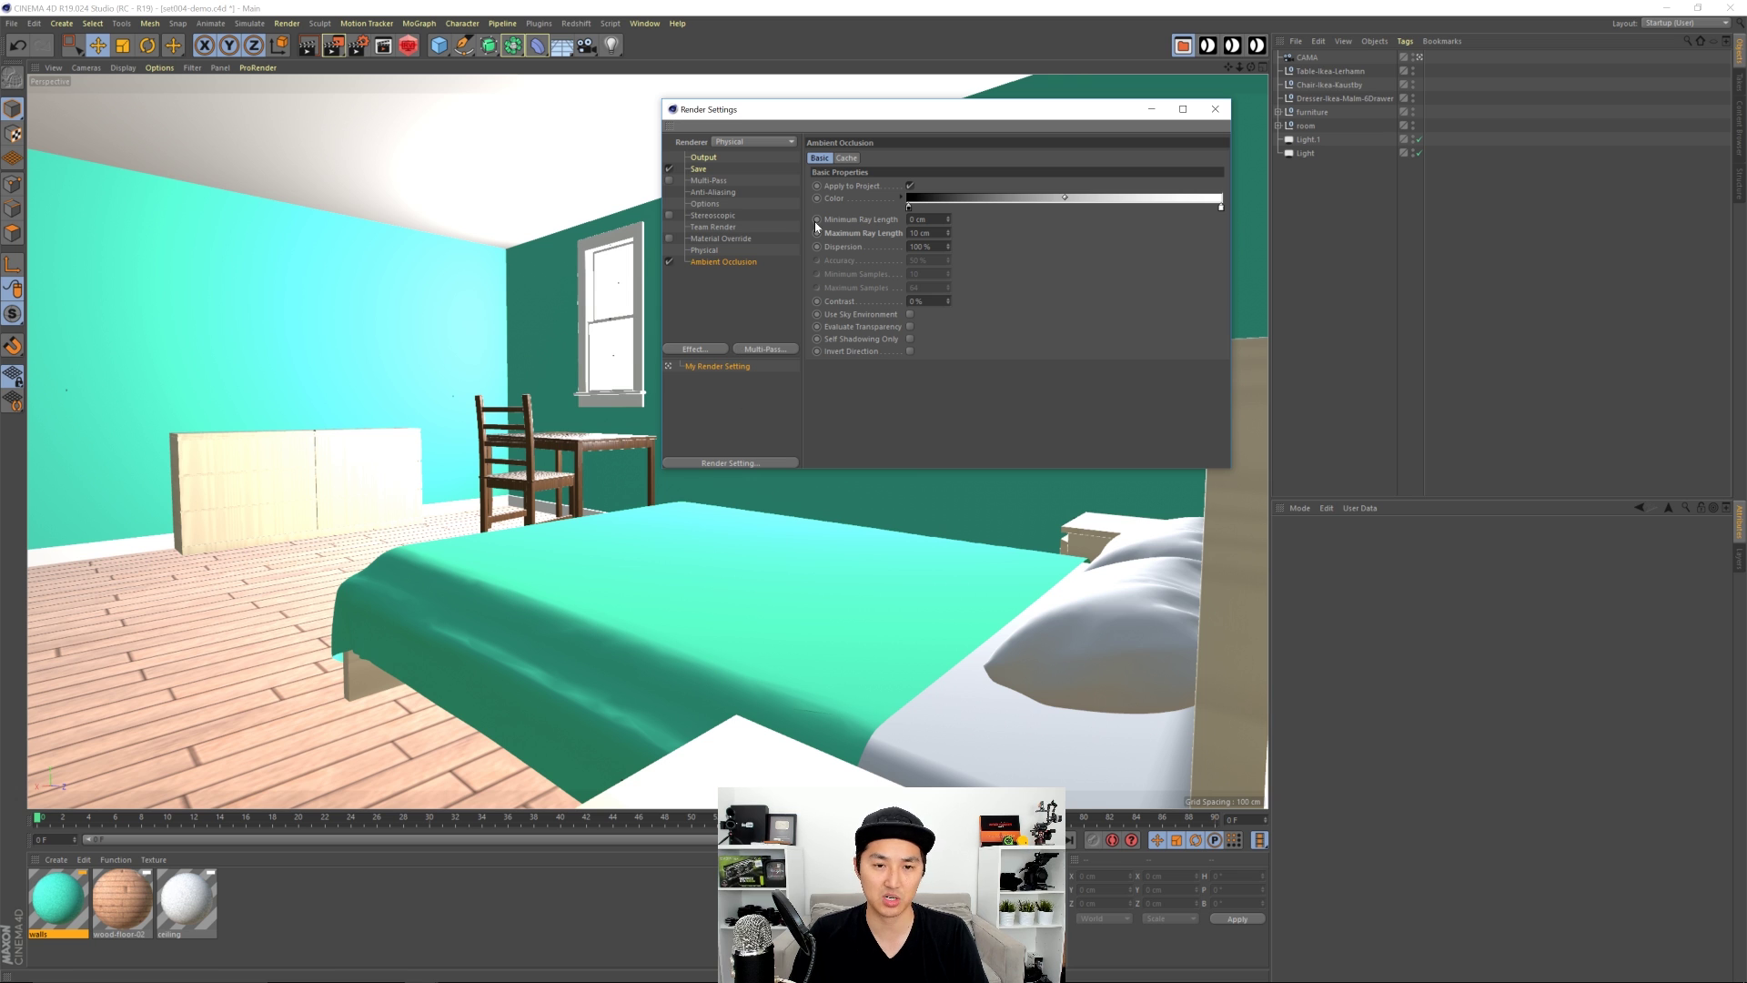
drag(952, 115, 842, 116)
click(604, 250)
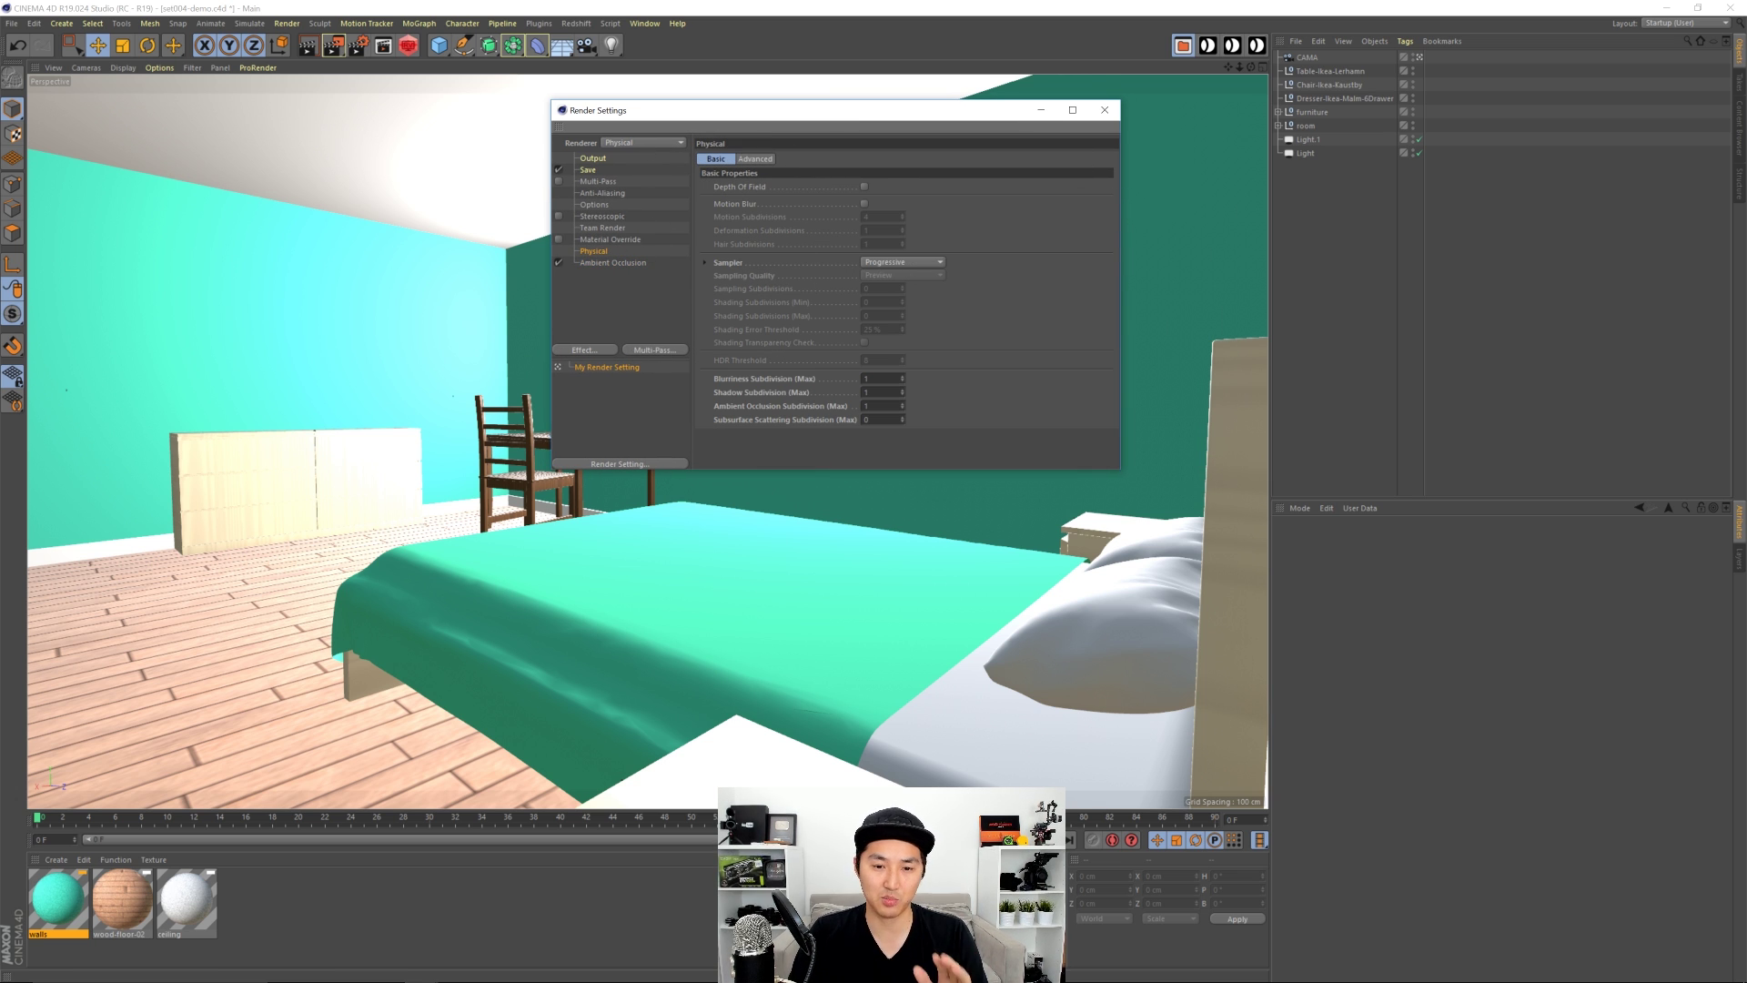
click(618, 264)
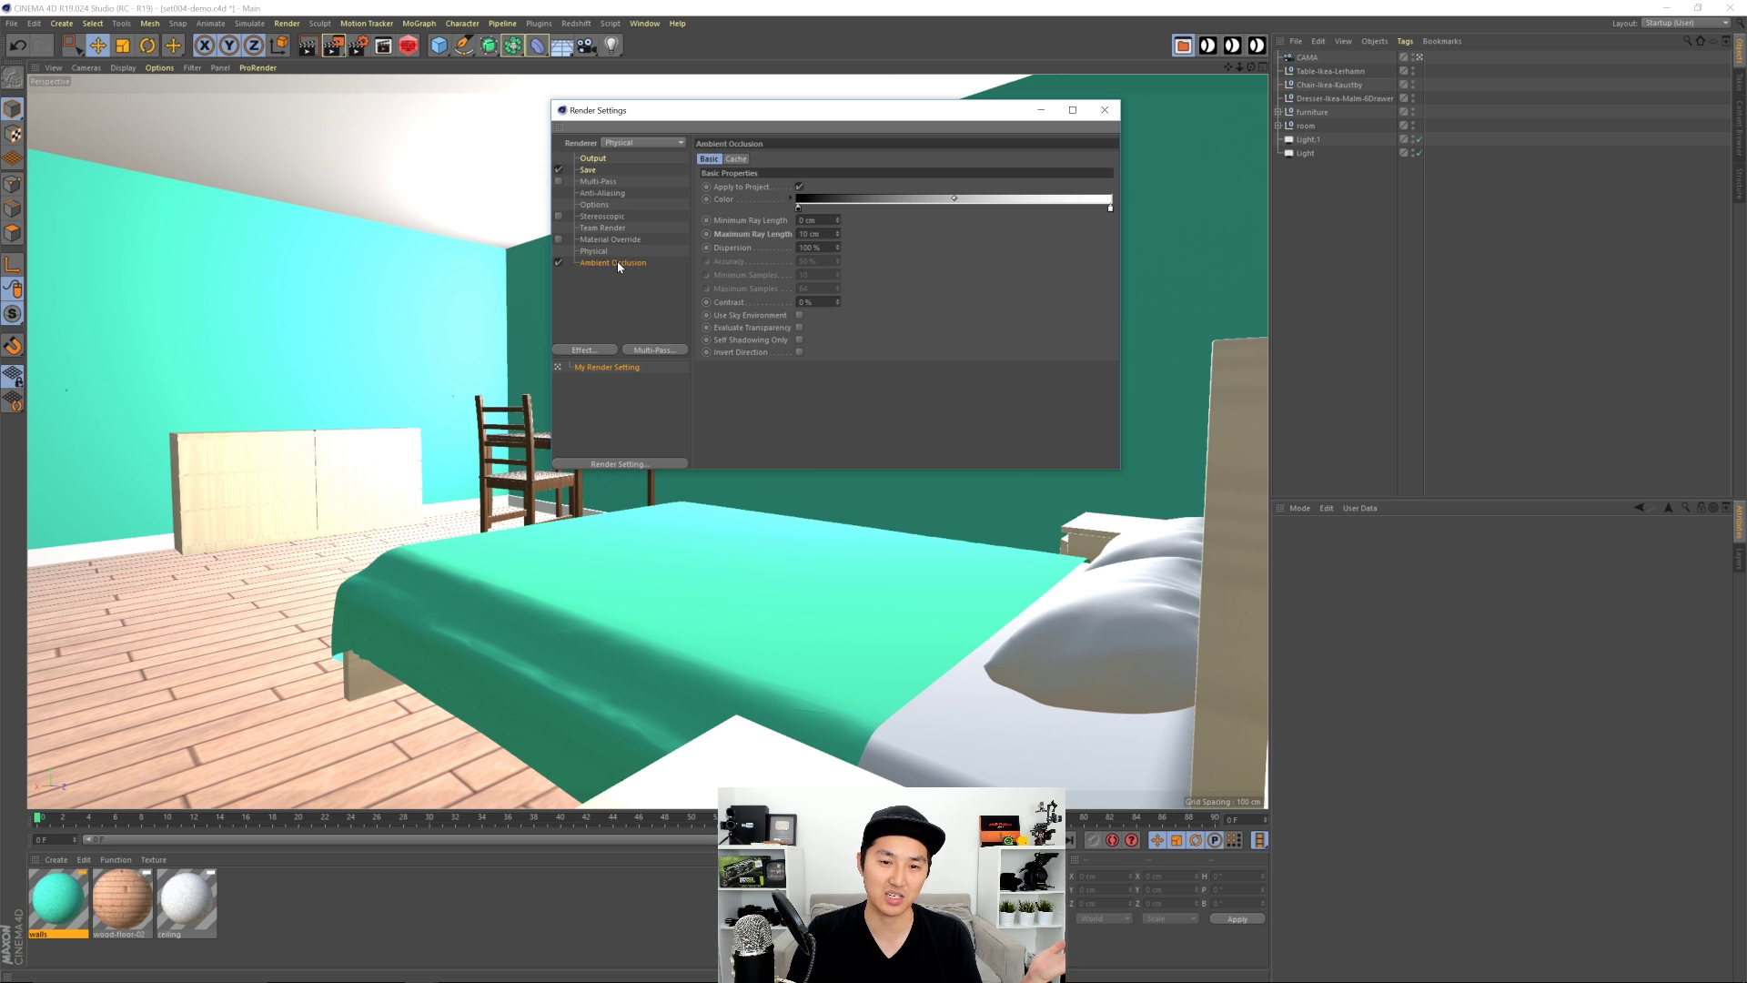
click(1105, 109)
click(186, 901)
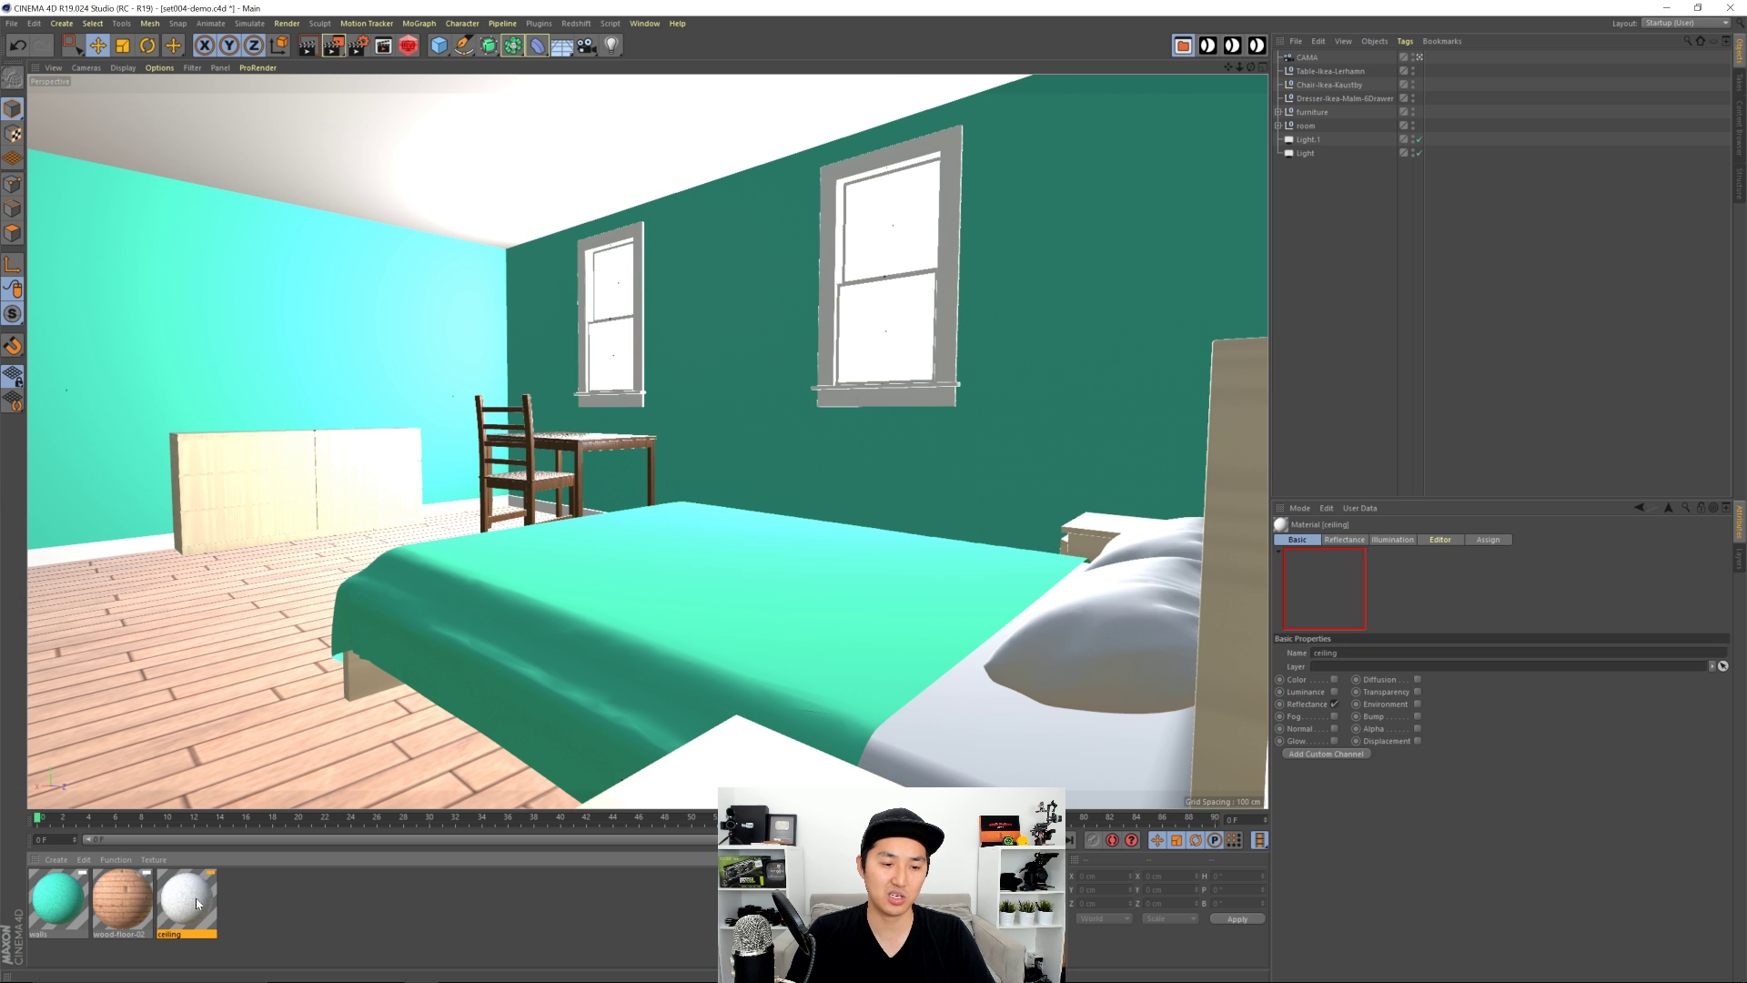
Step: Apply the white ceiling material to the table top and the chair
click(1329, 71)
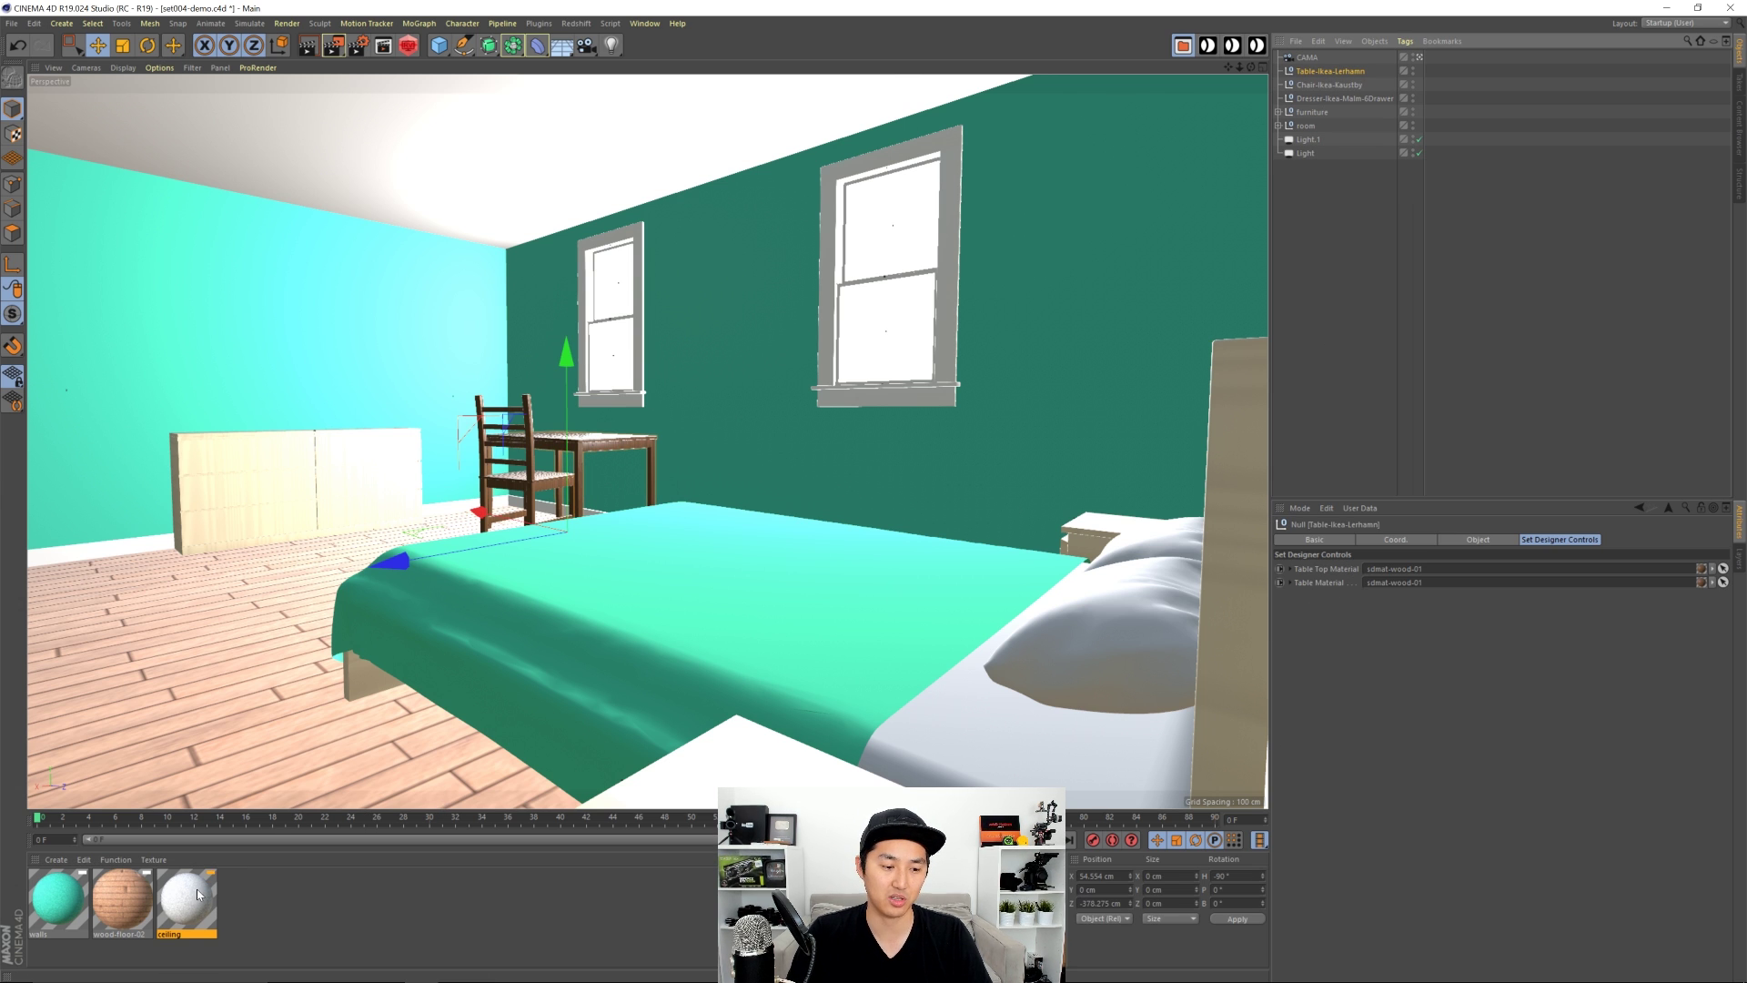
drag(197, 894, 1393, 569)
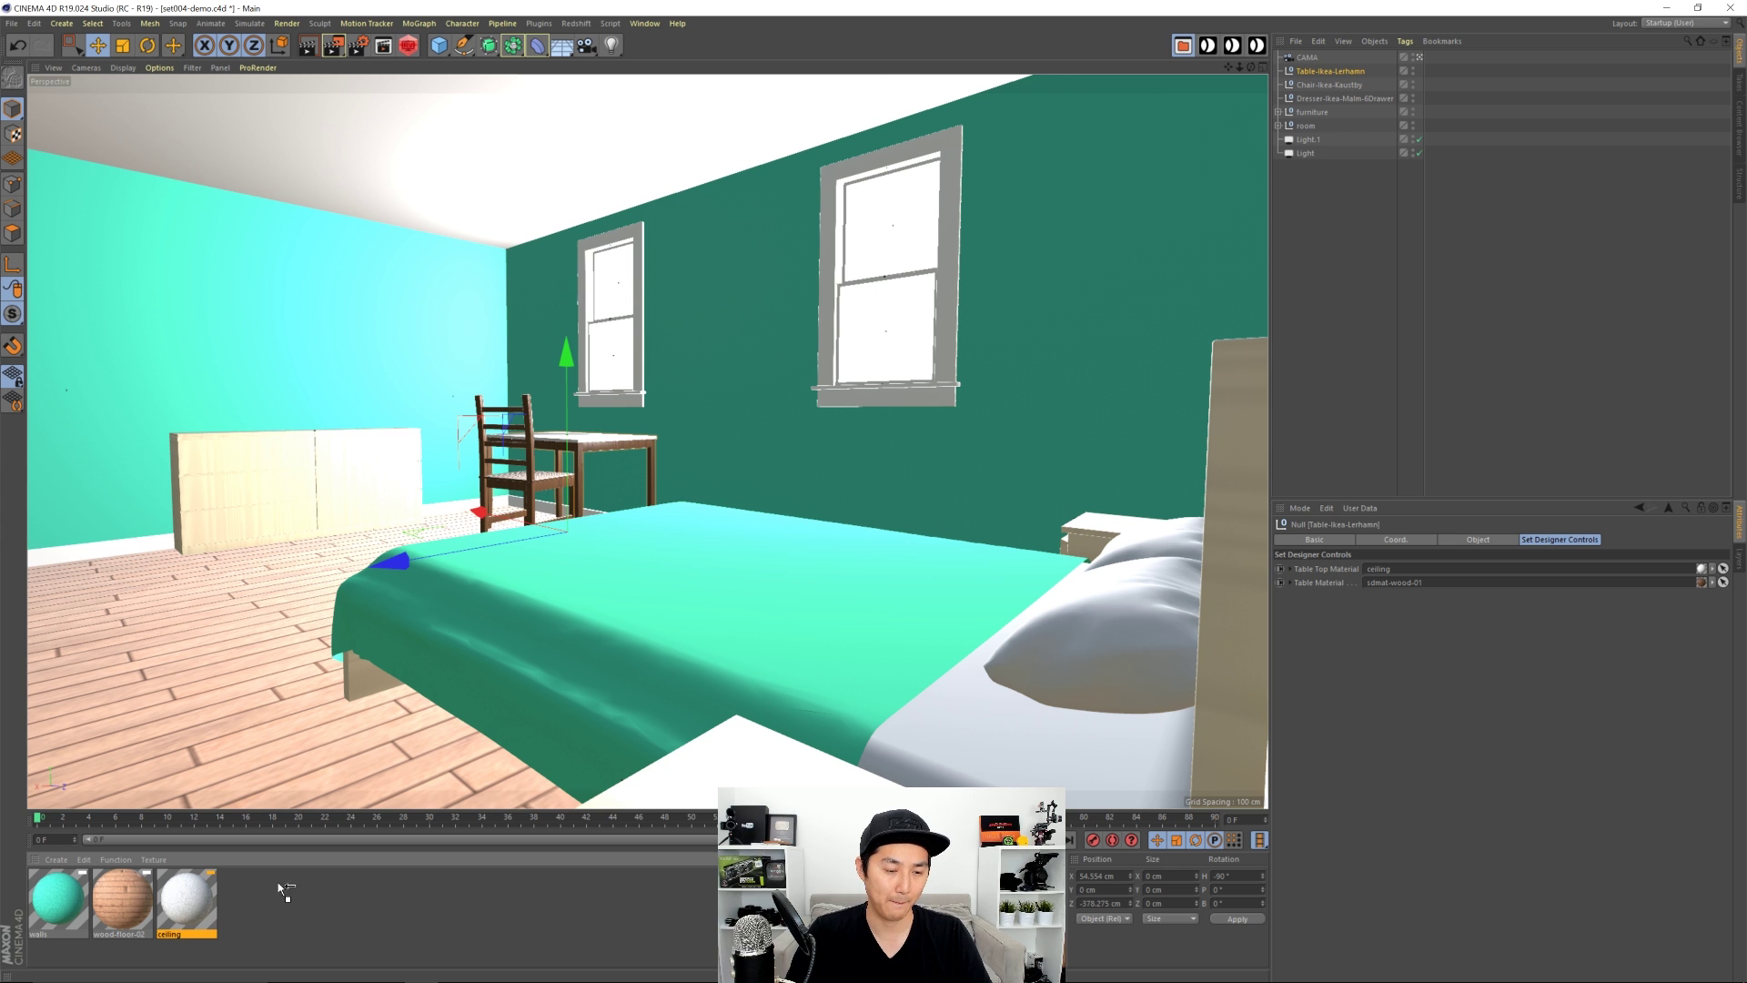
click(1329, 84)
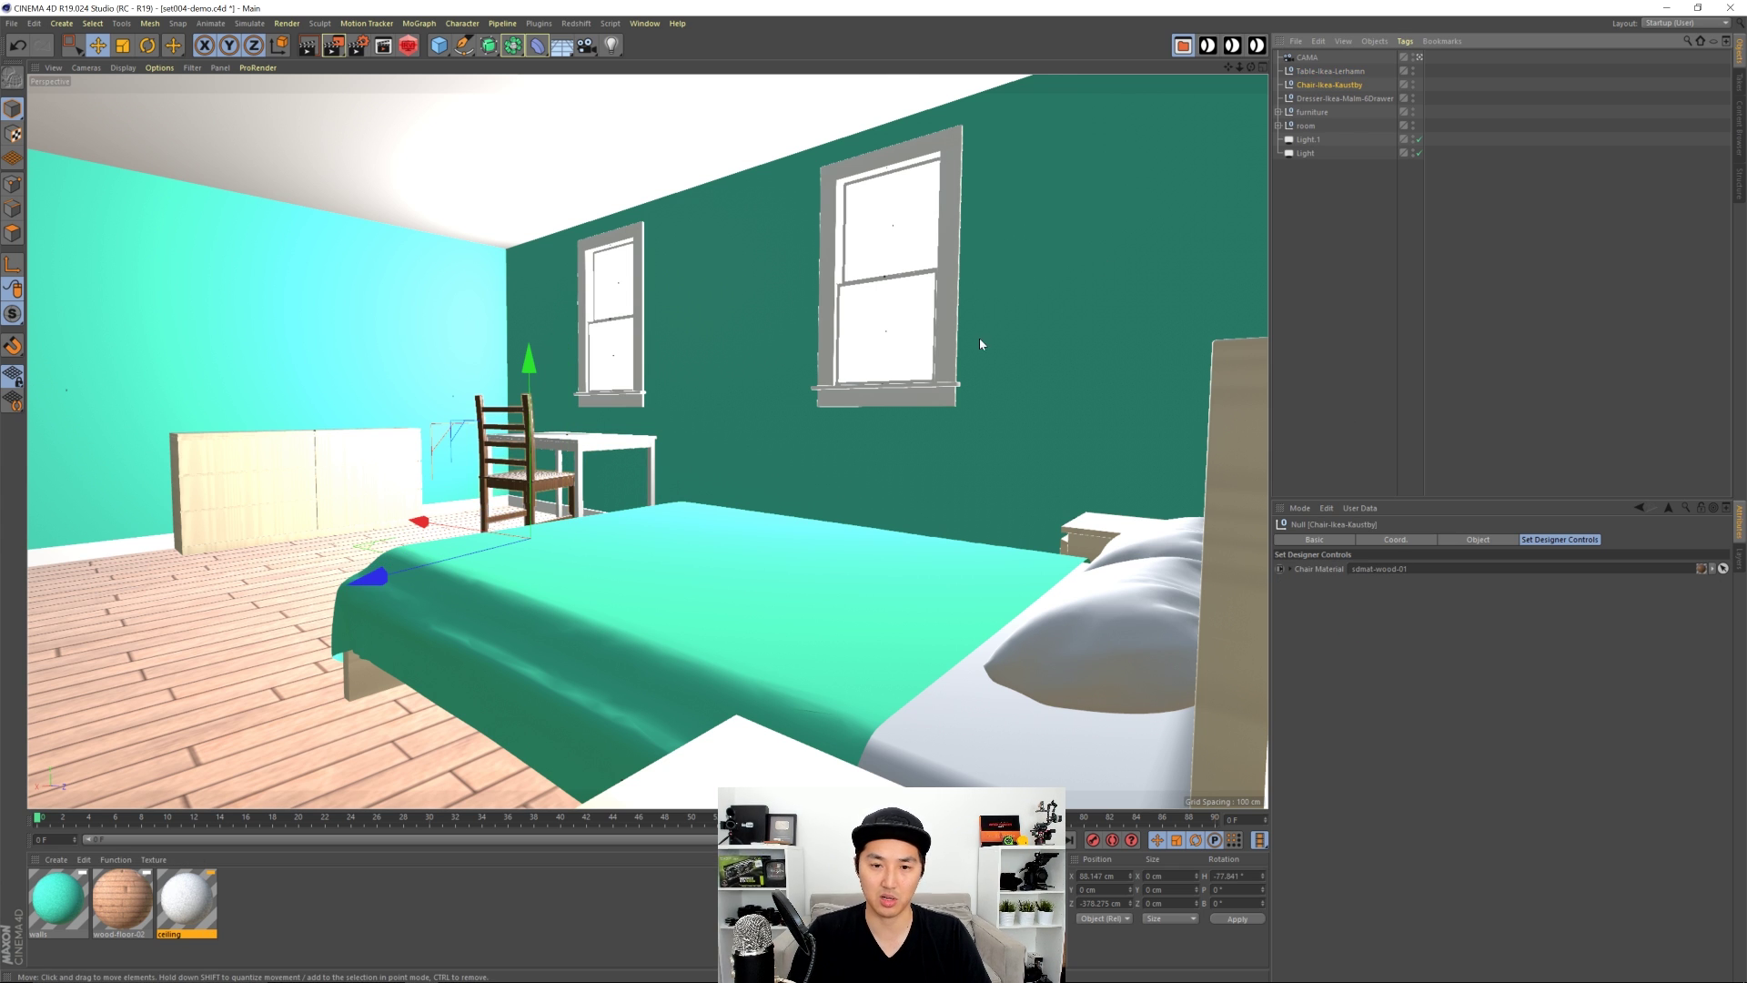
drag(187, 901, 1383, 569)
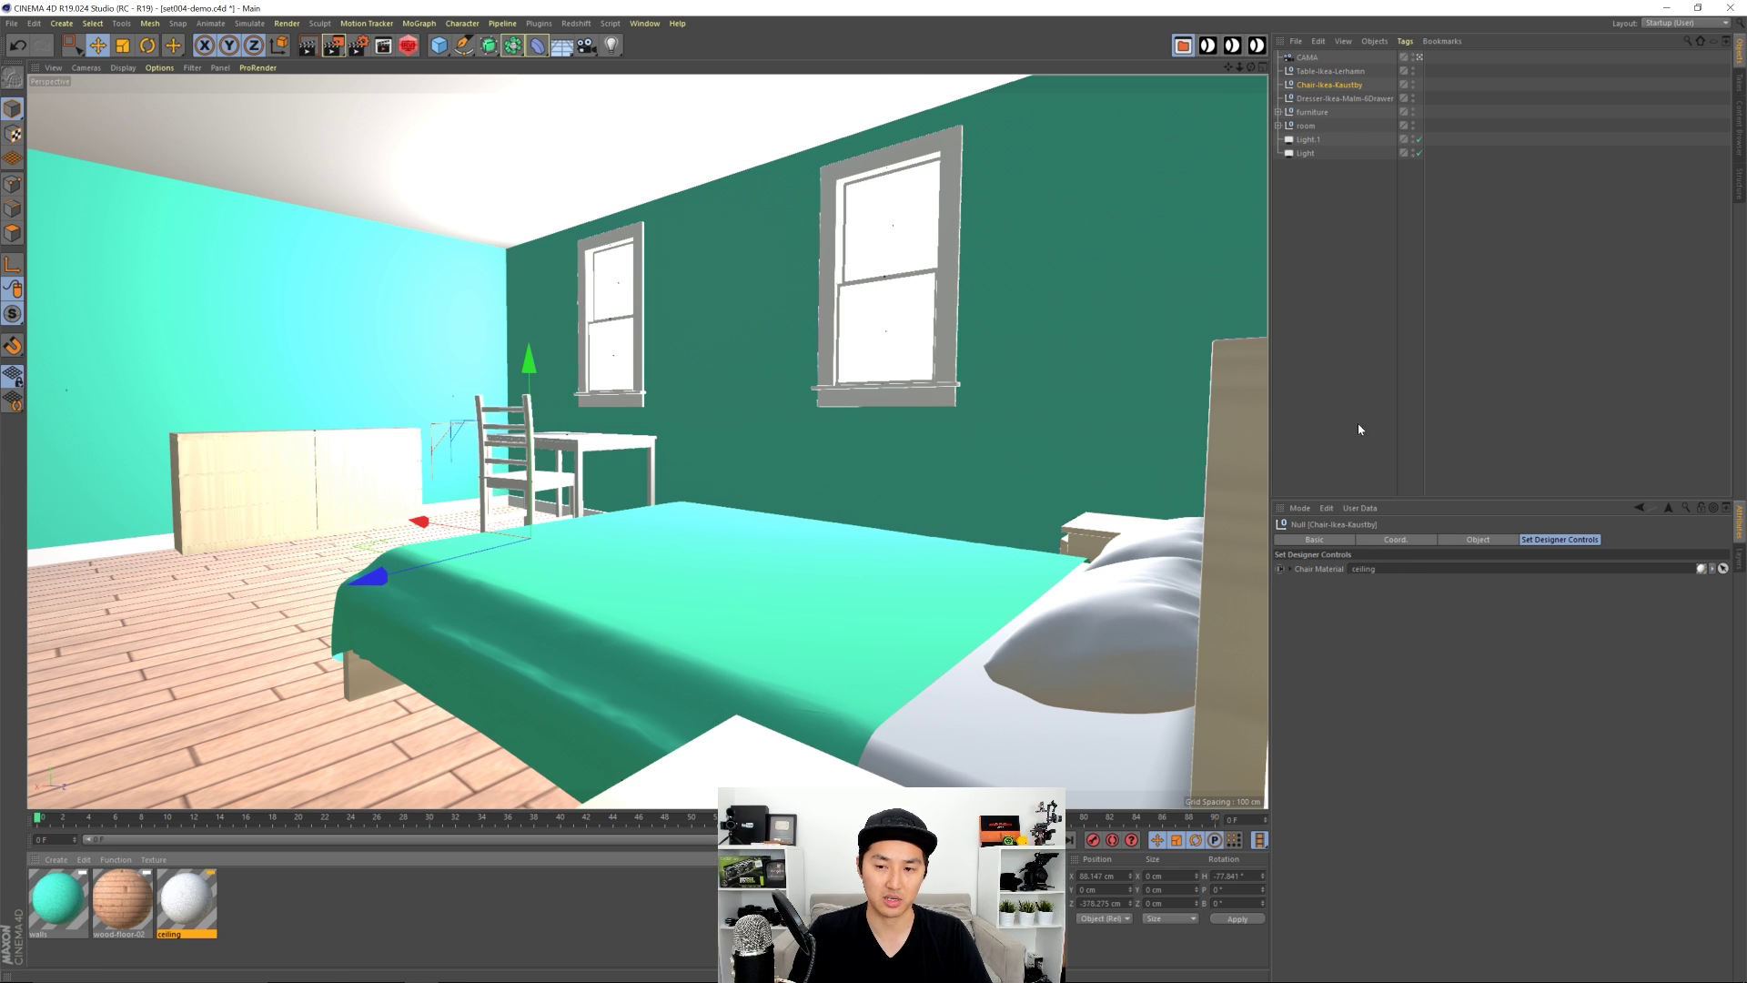
click(1337, 384)
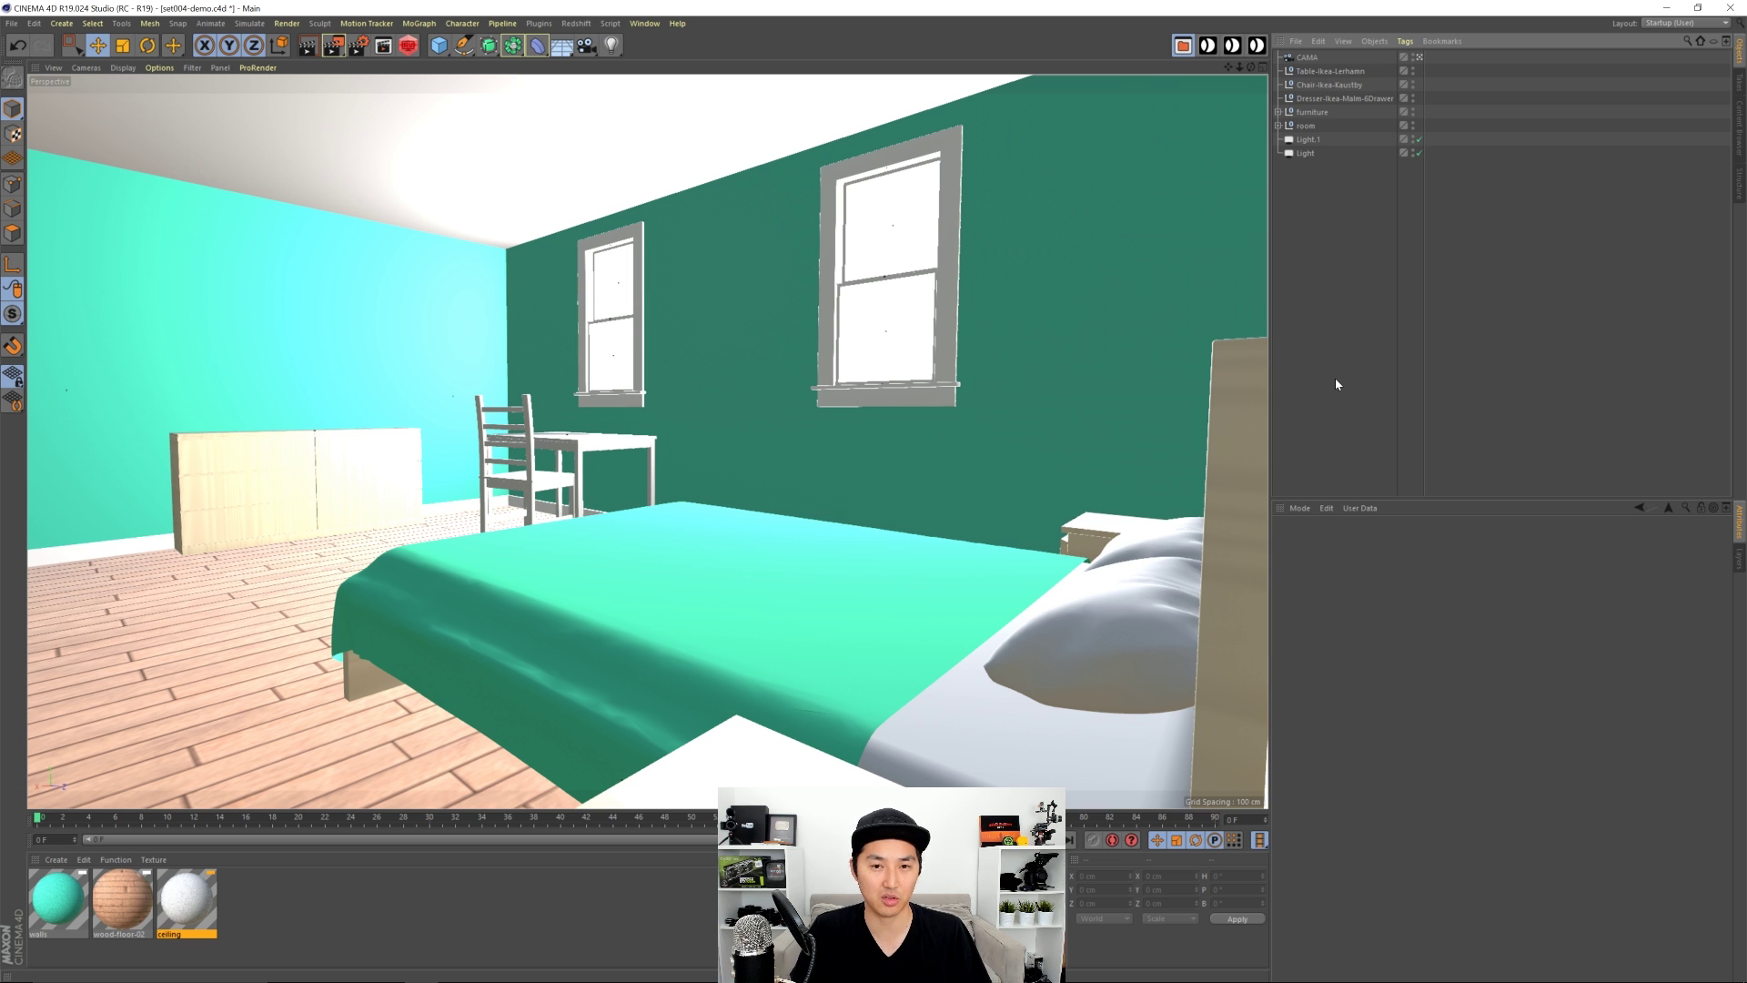
Step: Check the table, chair and dresser material settings, then start a new test render
click(1322, 73)
click(1321, 86)
click(1316, 98)
click(1313, 85)
click(1312, 72)
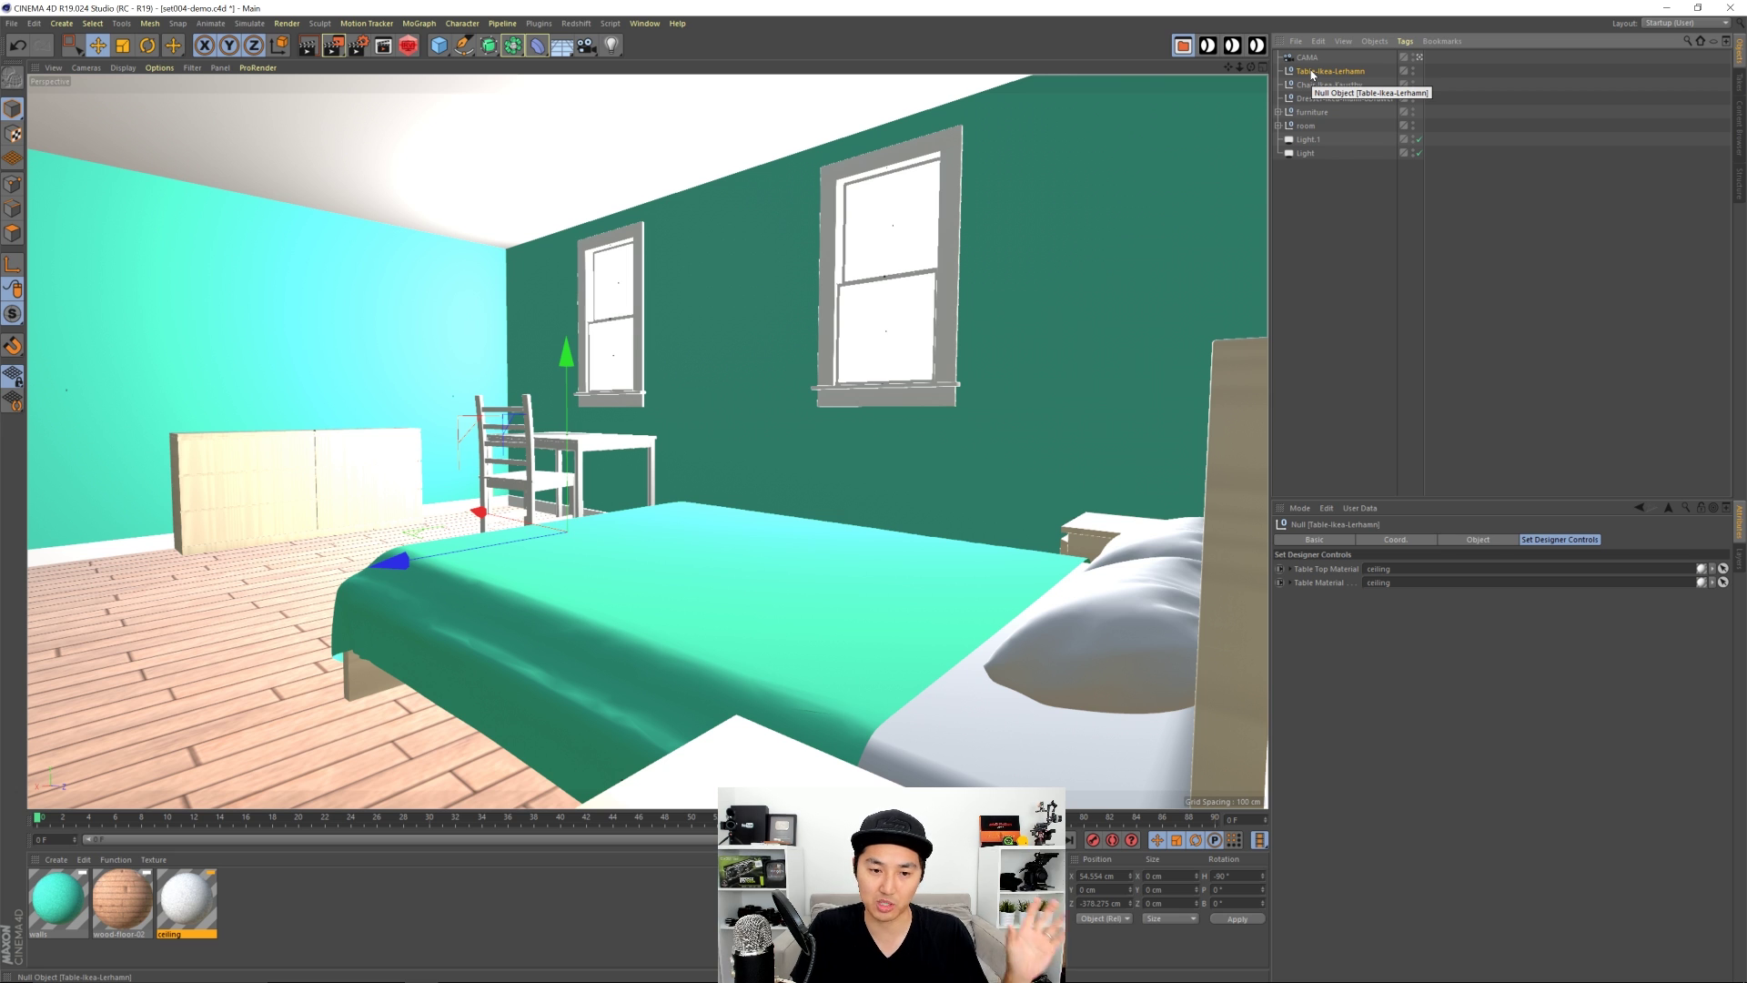
click(1347, 348)
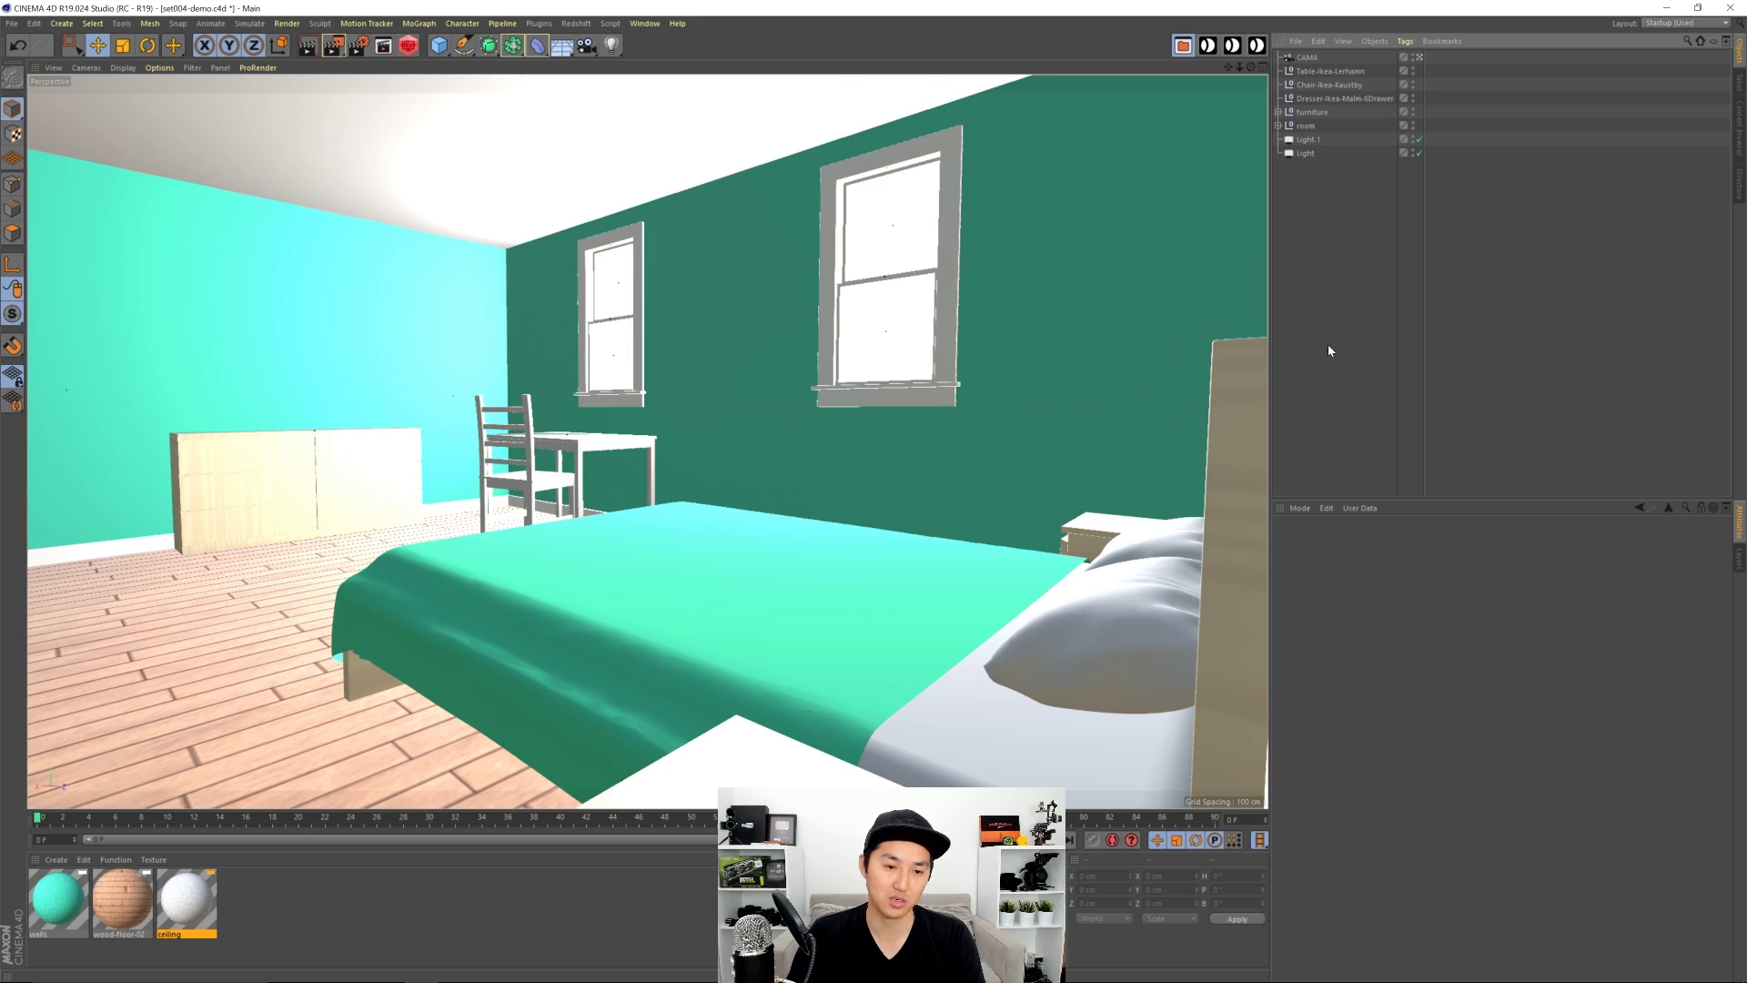
key(shift+r)
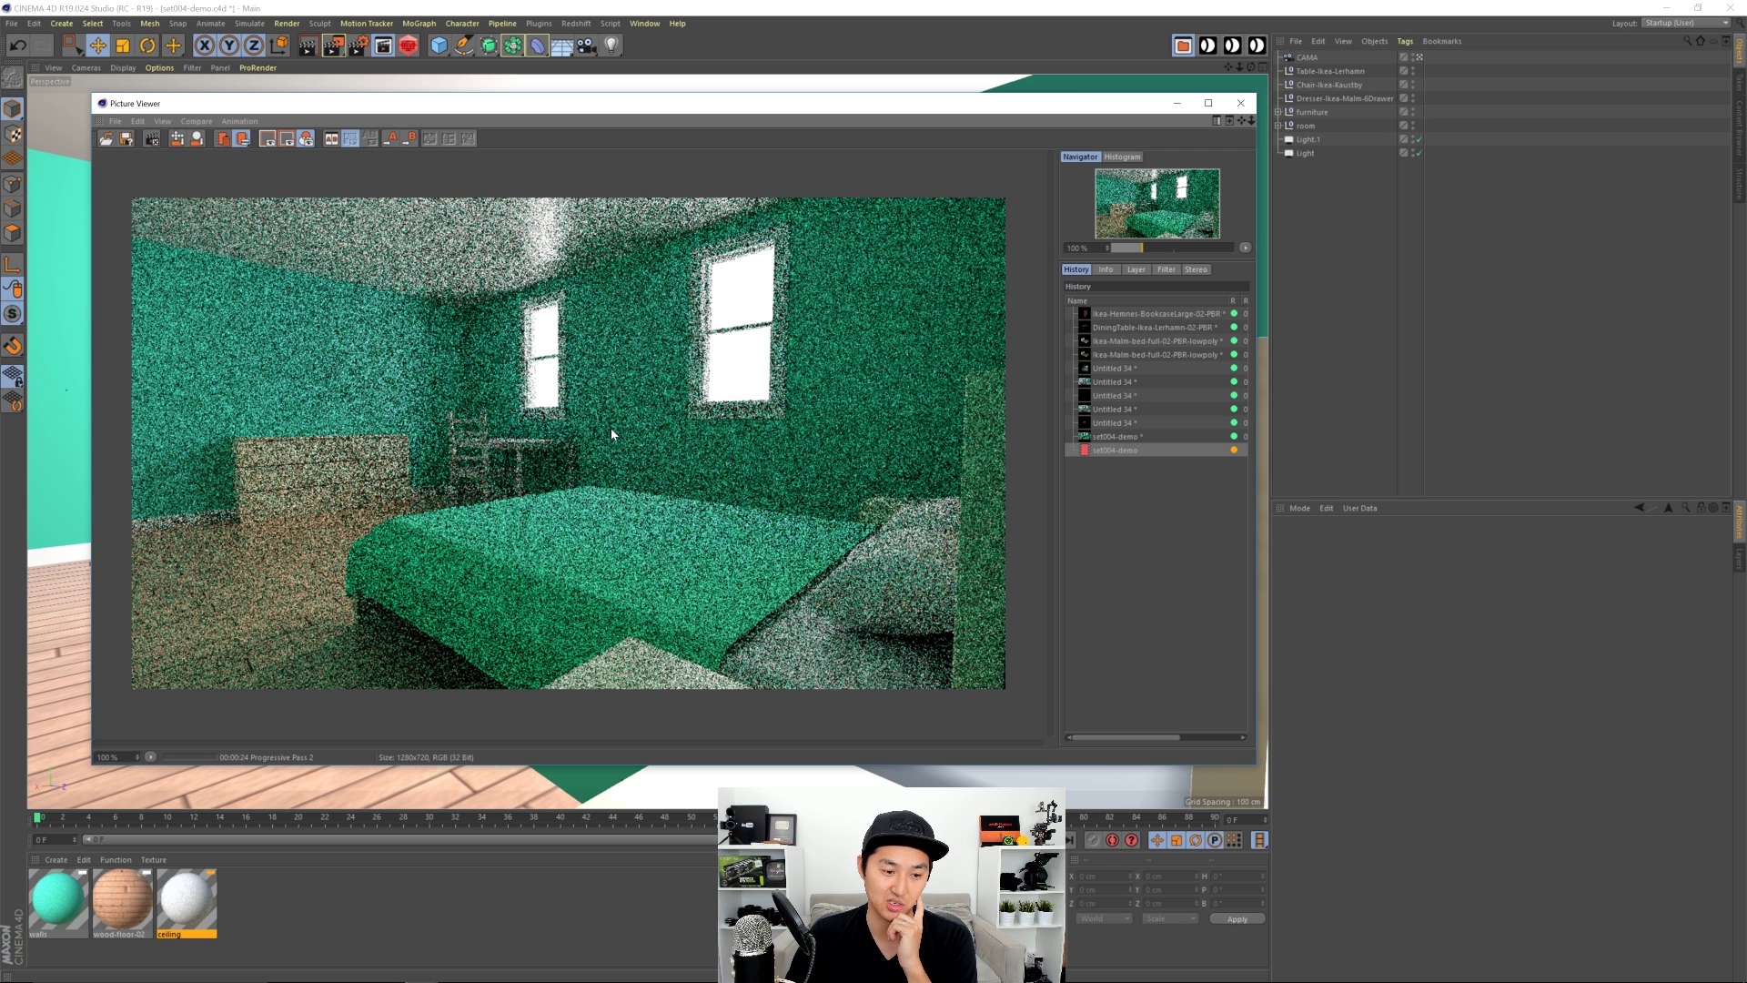
Step: Stop the second test render, confirm, and close the Picture Viewer
click(154, 139)
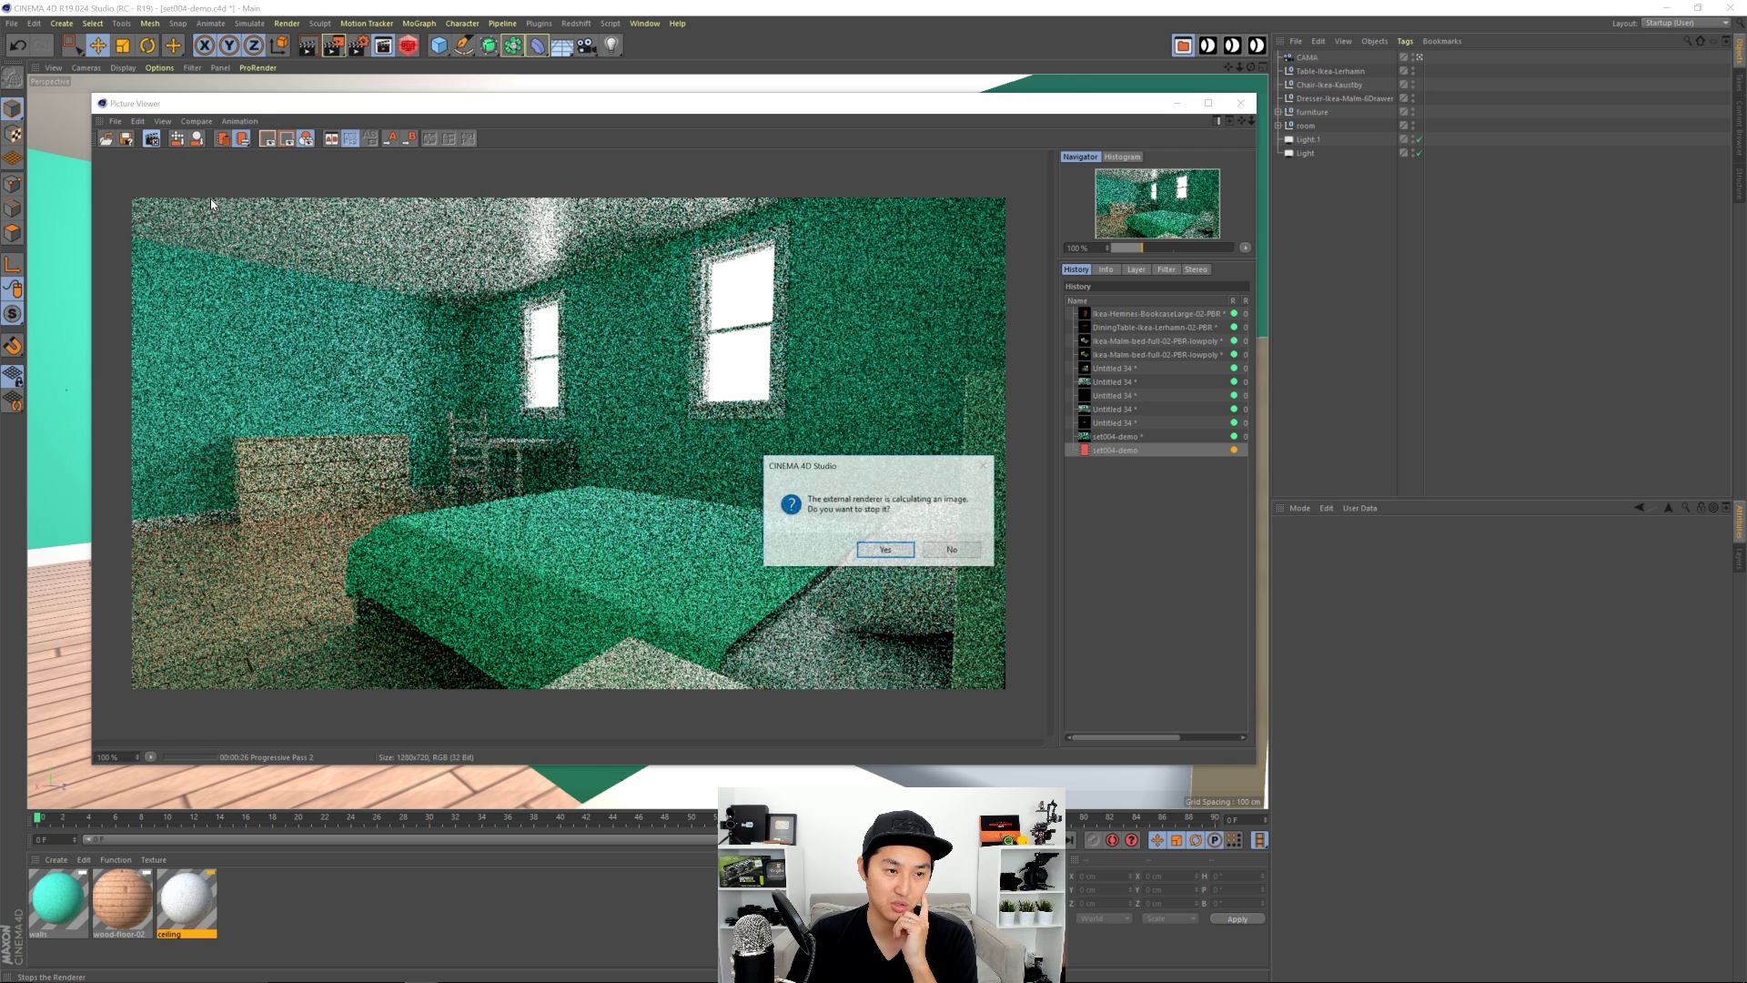
click(888, 550)
click(1240, 103)
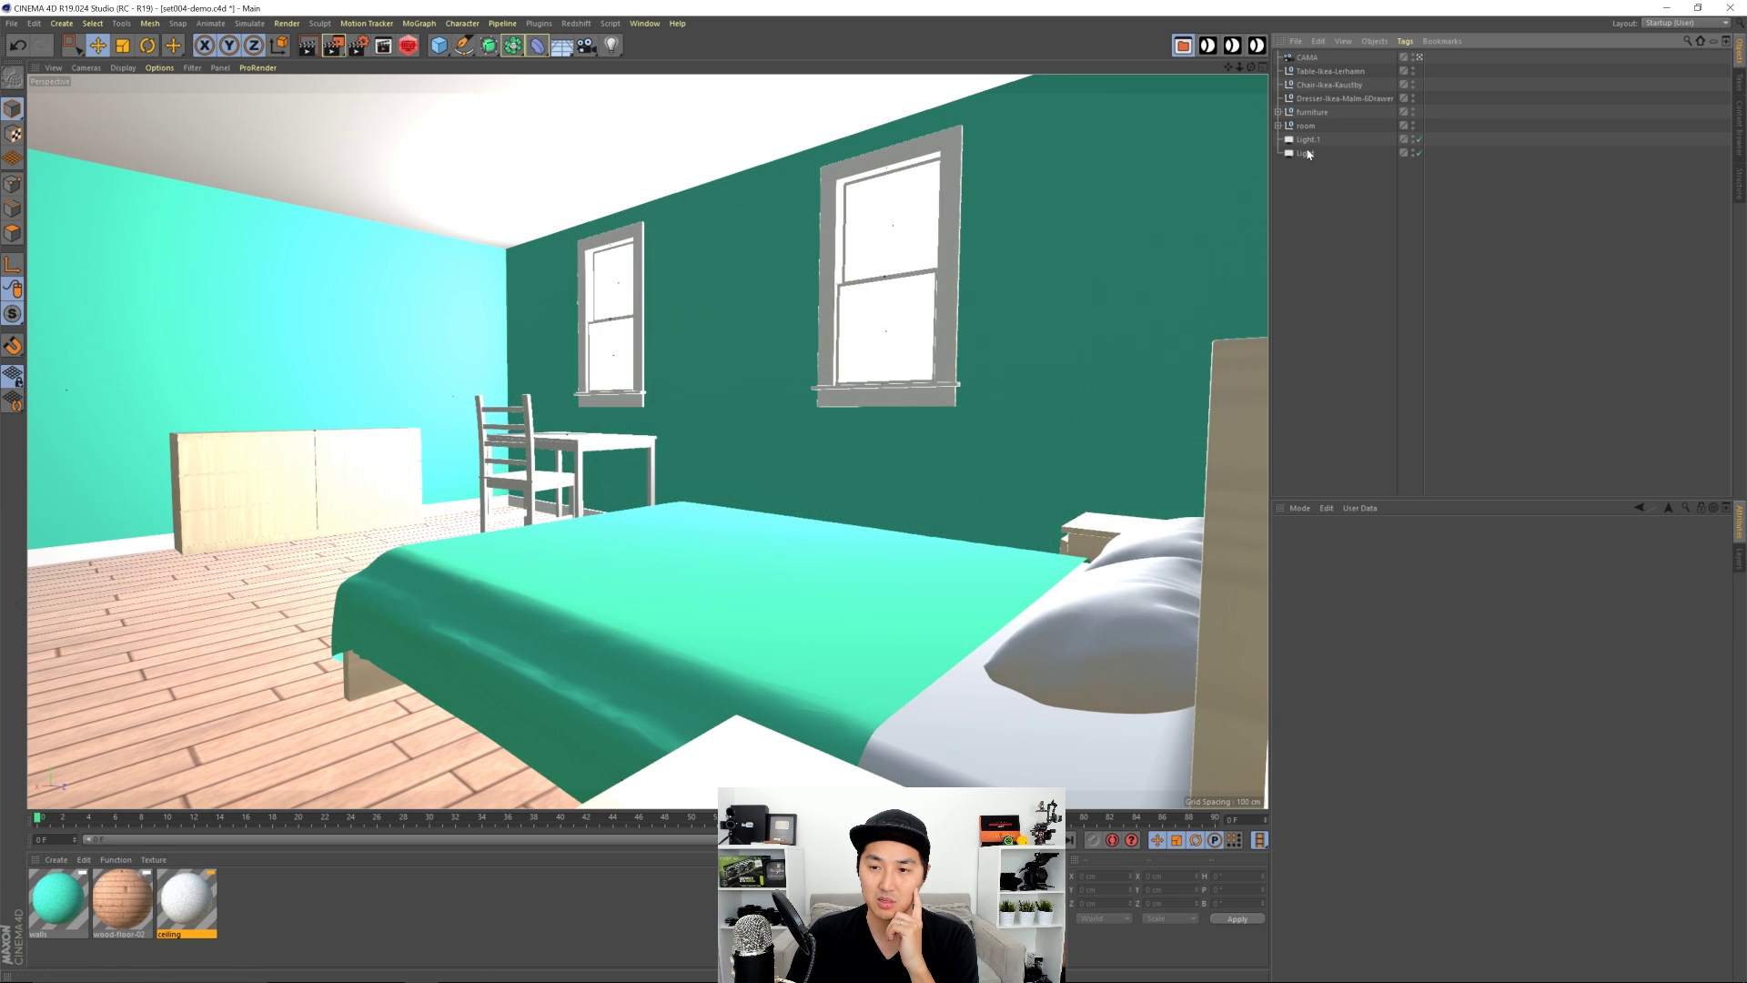
Step: Group the table, chair and dresser under the Furniture group
click(1321, 96)
shift+click(1316, 70)
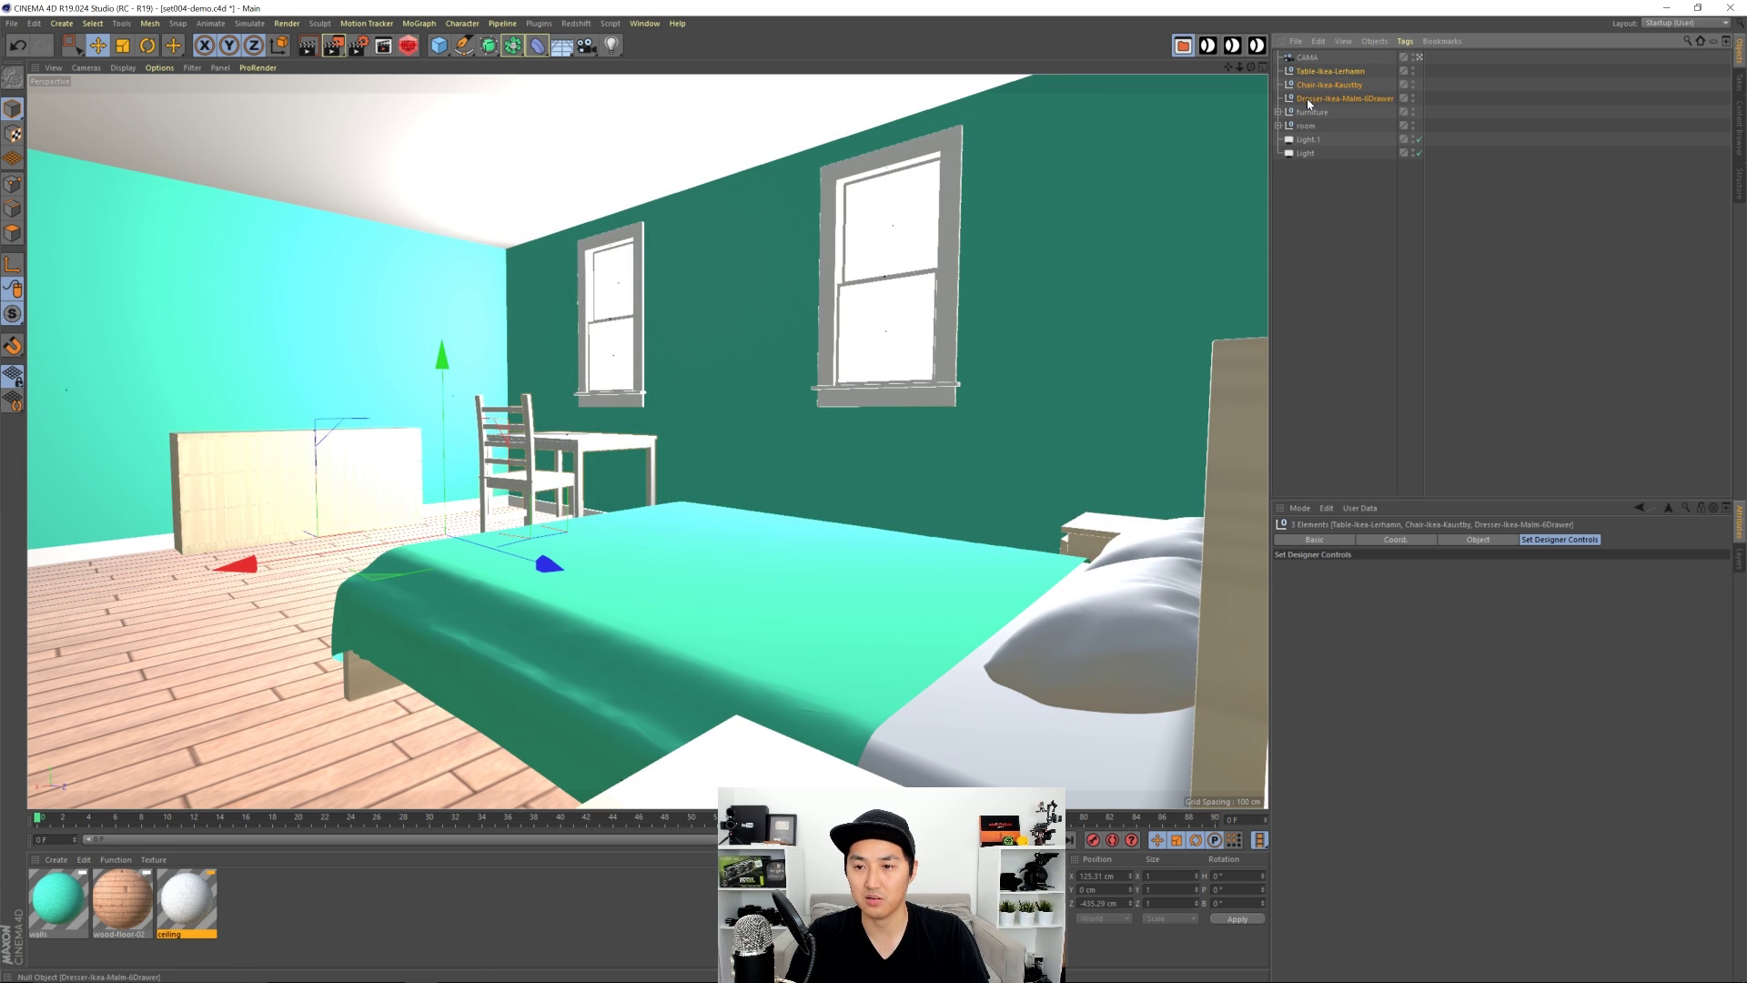
drag(1307, 111, 1307, 107)
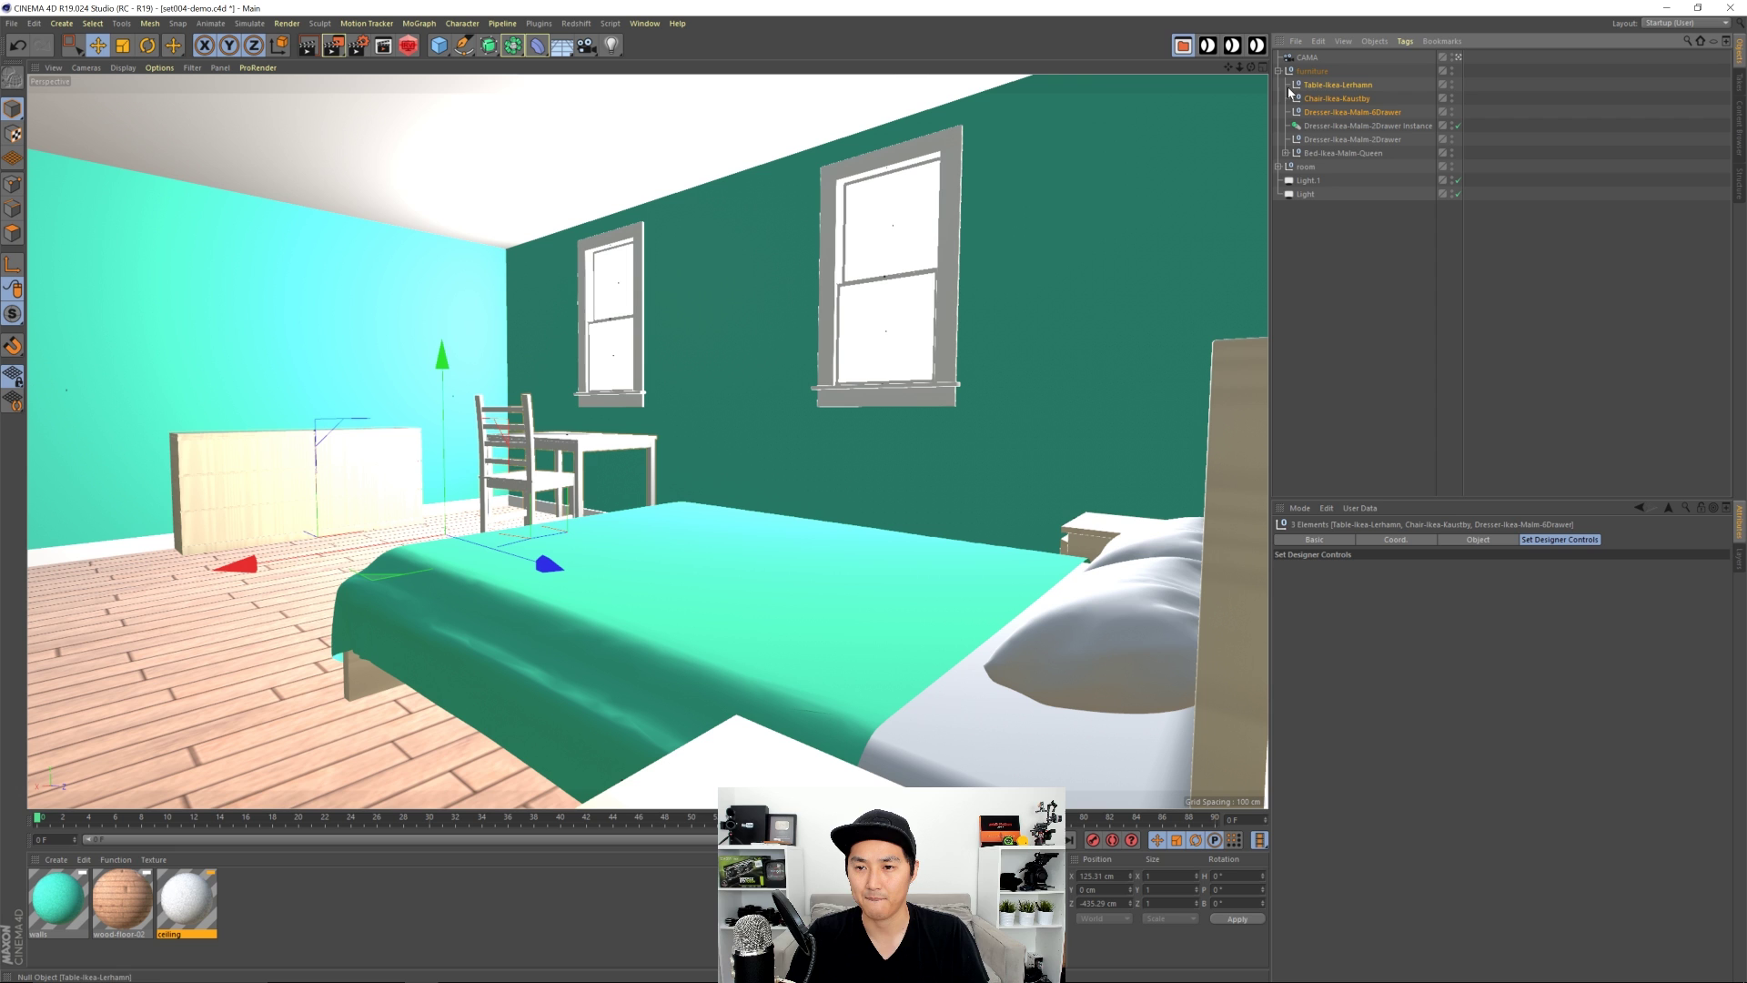
Step: Set the queen bed's blanket colour to dark grey with 0% saturation and 40% value
click(1331, 155)
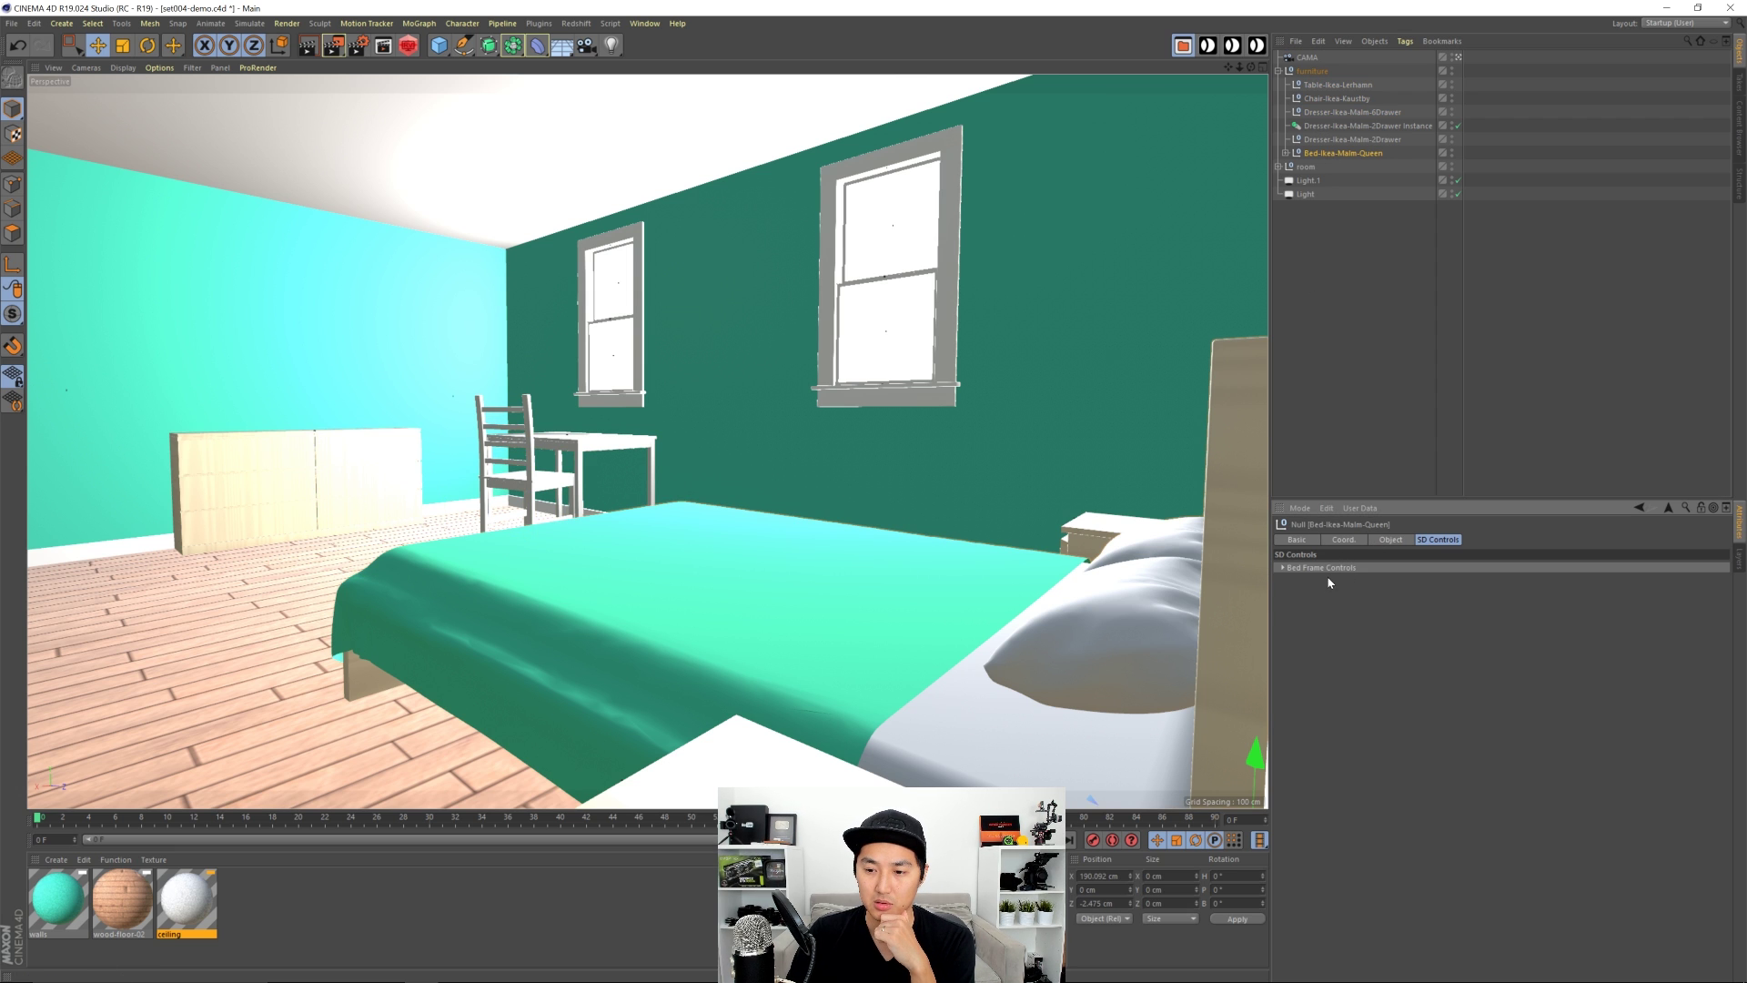
click(1357, 565)
click(1379, 579)
drag(1378, 591, 1296, 592)
click(1394, 605)
click(1359, 626)
click(1307, 441)
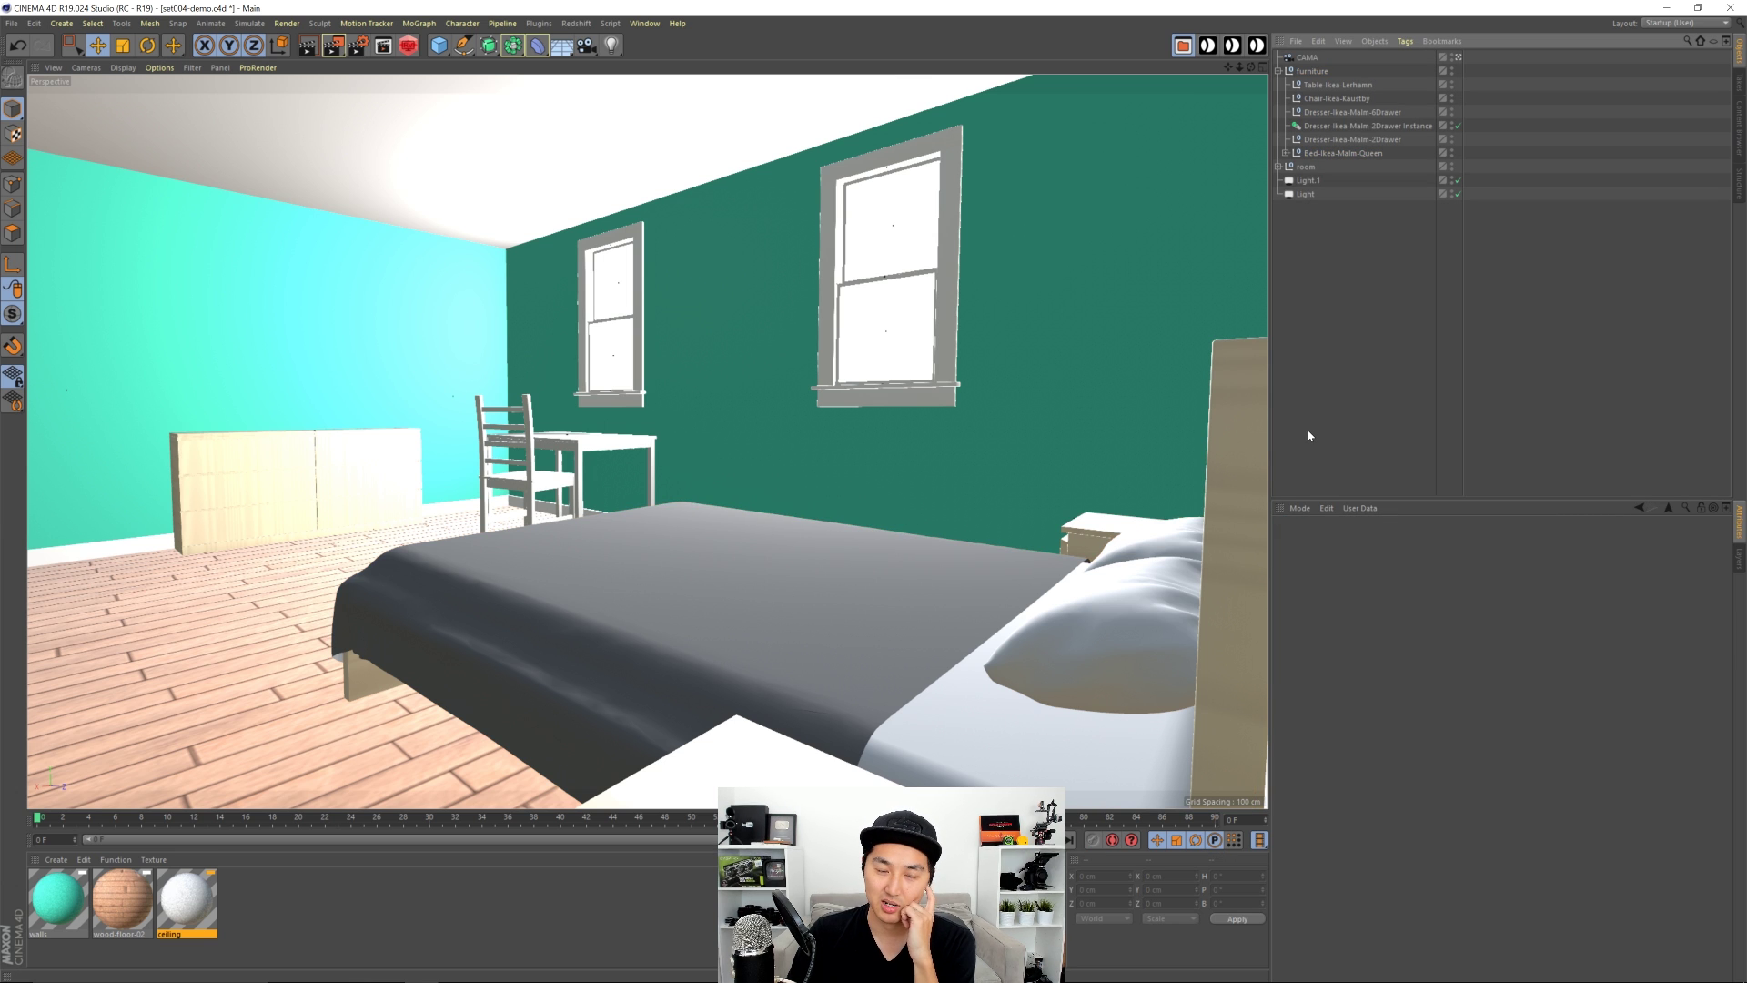
Step: Set the render output resolution to 960 × 540 pixels
click(351, 48)
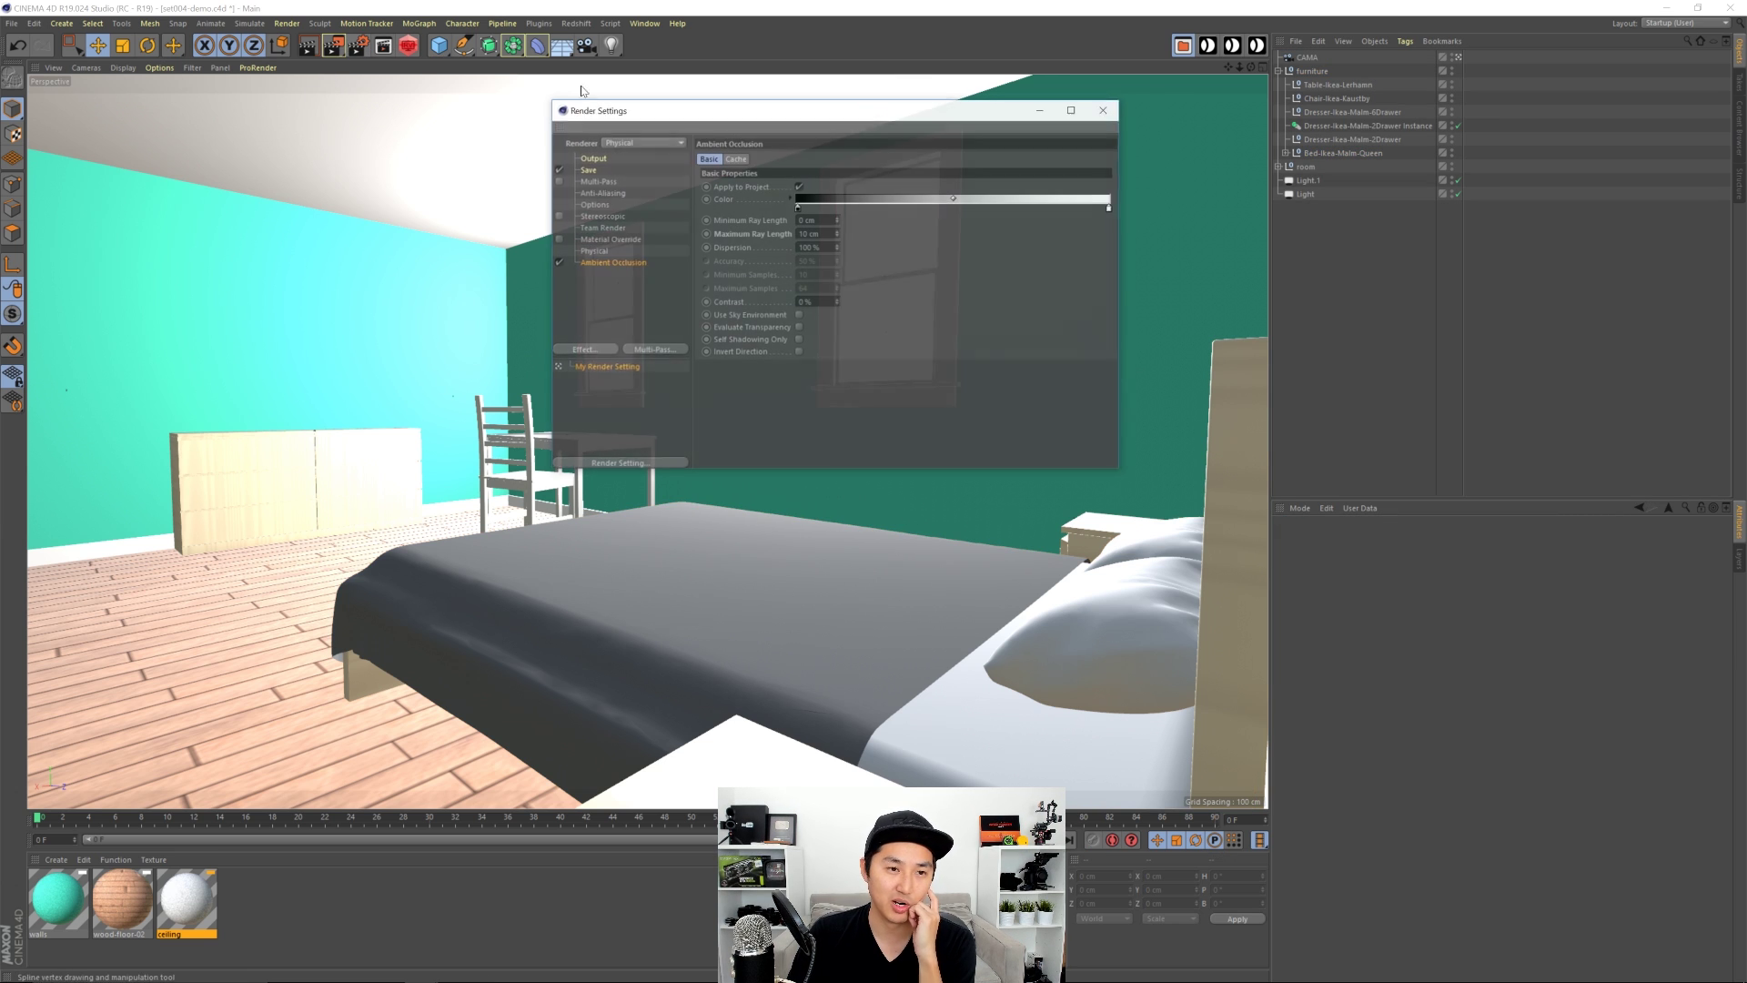
click(601, 181)
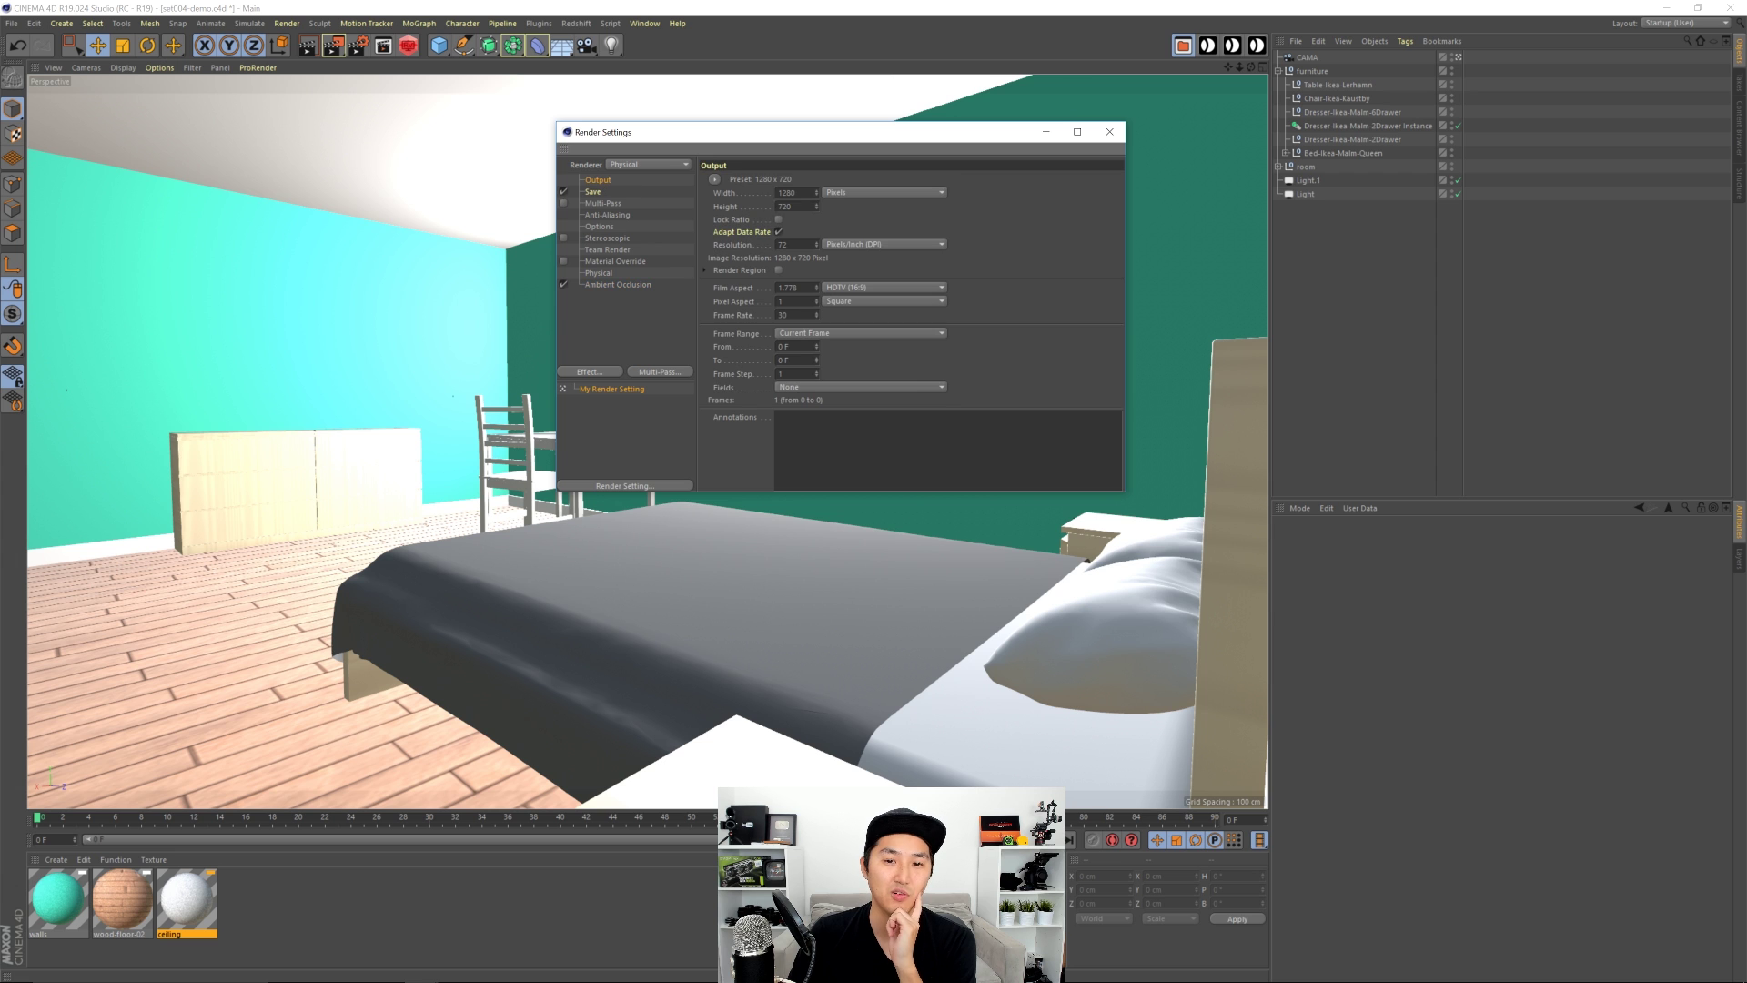
drag(801, 193, 713, 192)
text(960)
key(Return)
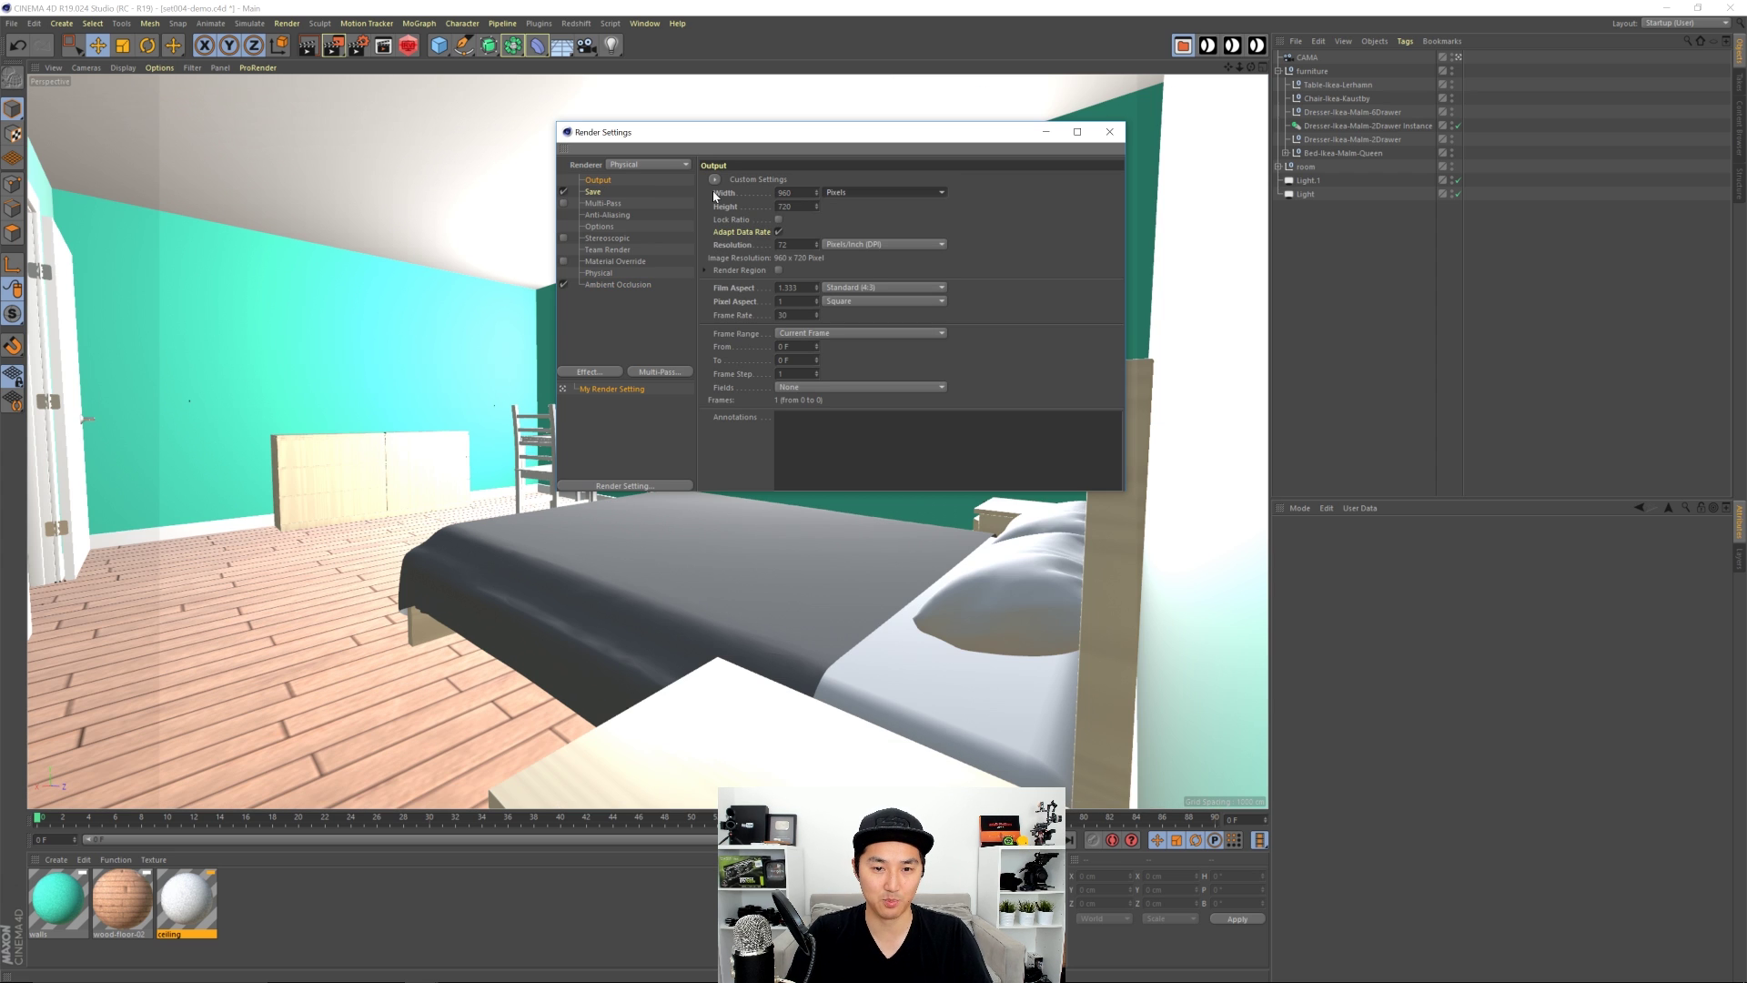
key(Tab)
text(5)
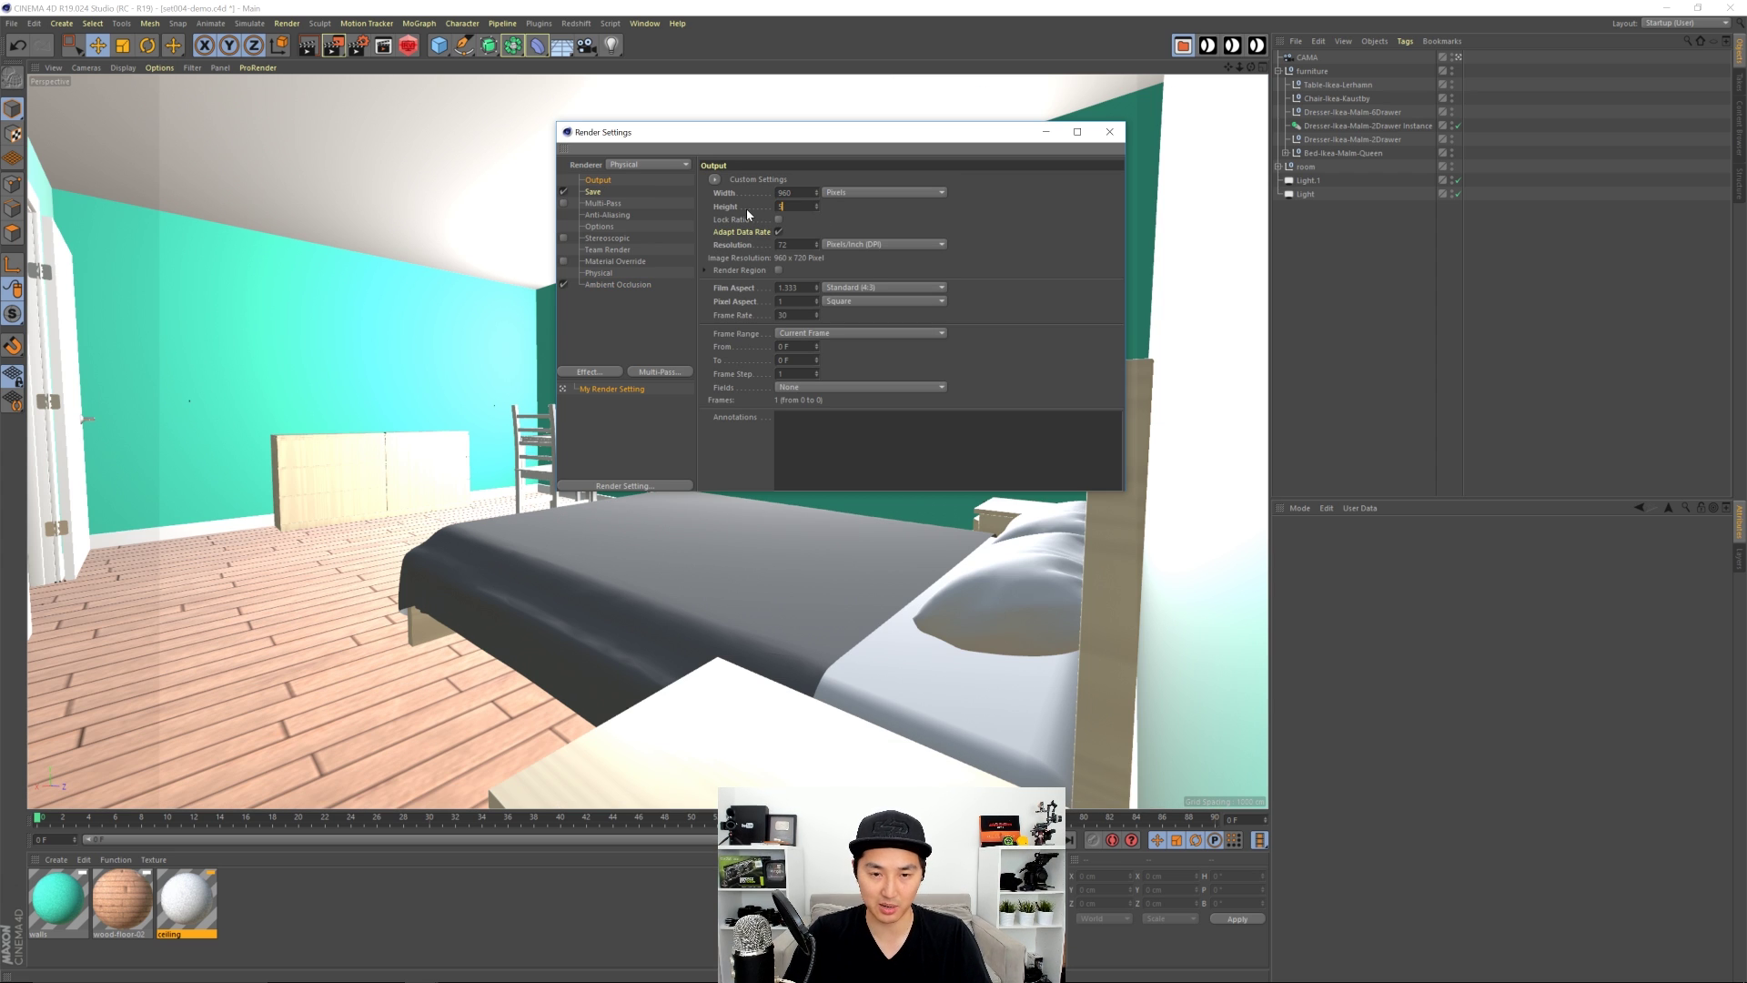
text(40)
key(Return)
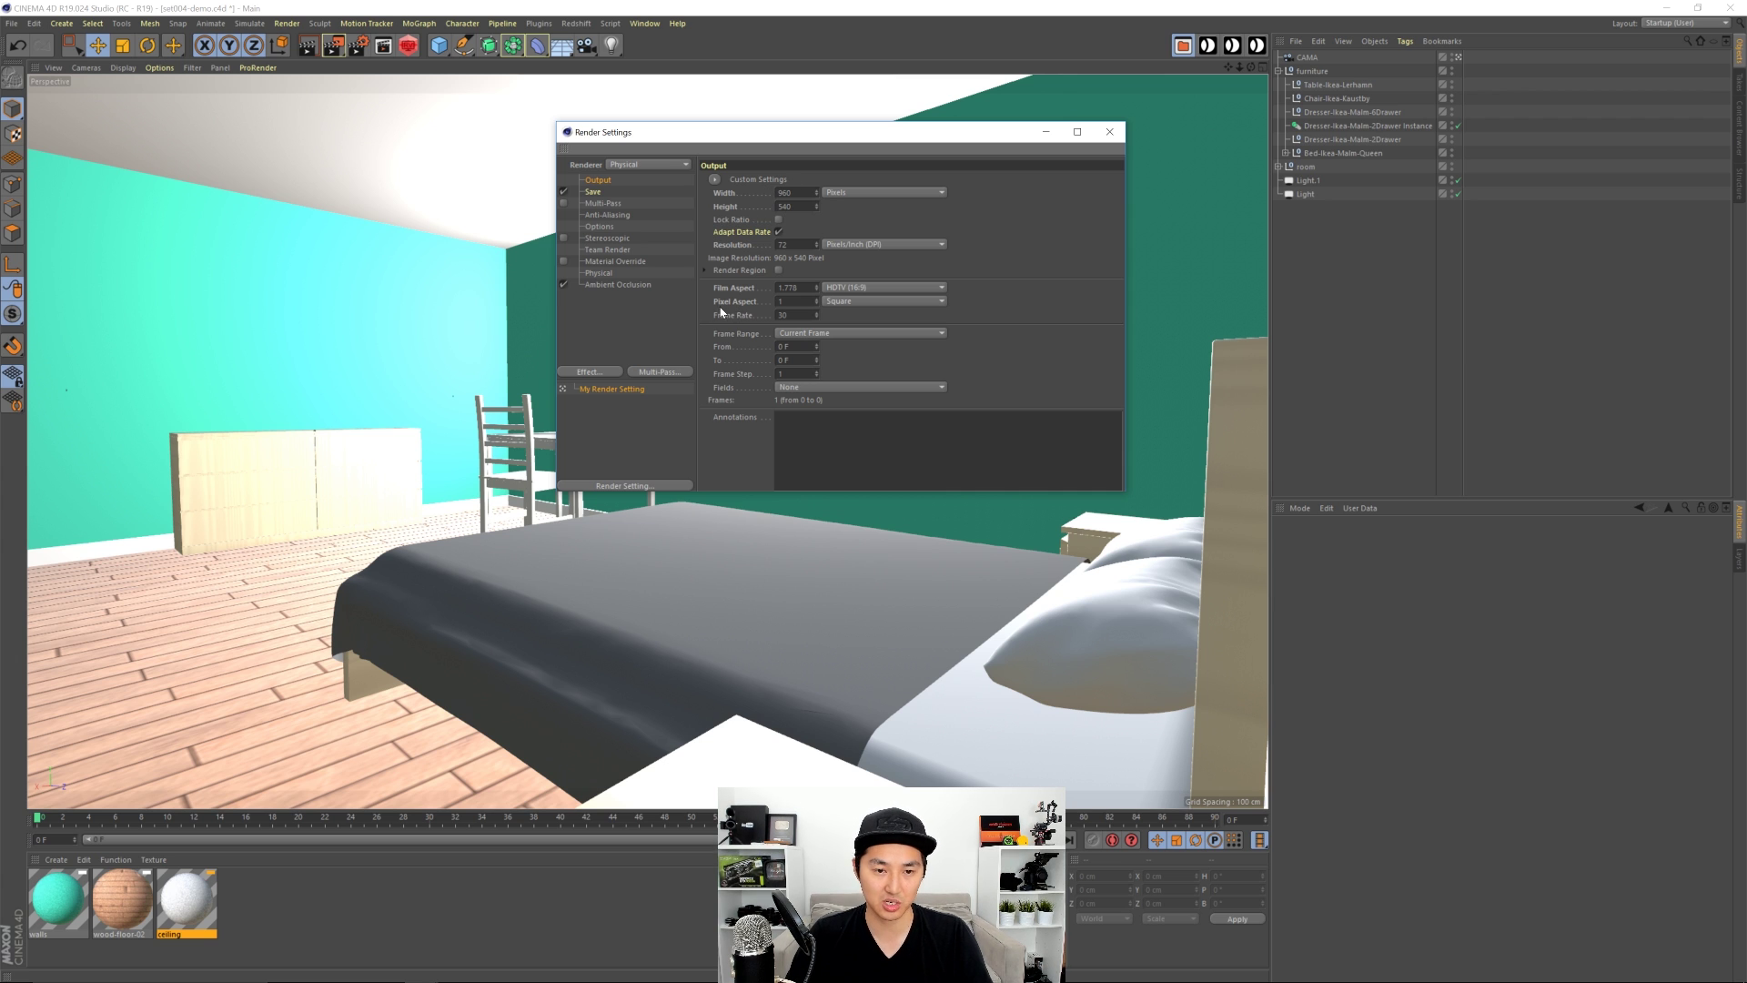
Step: Switch the Physical sampler to Adaptive and raise the blurriness subdivision maximum to 4
click(602, 268)
click(906, 284)
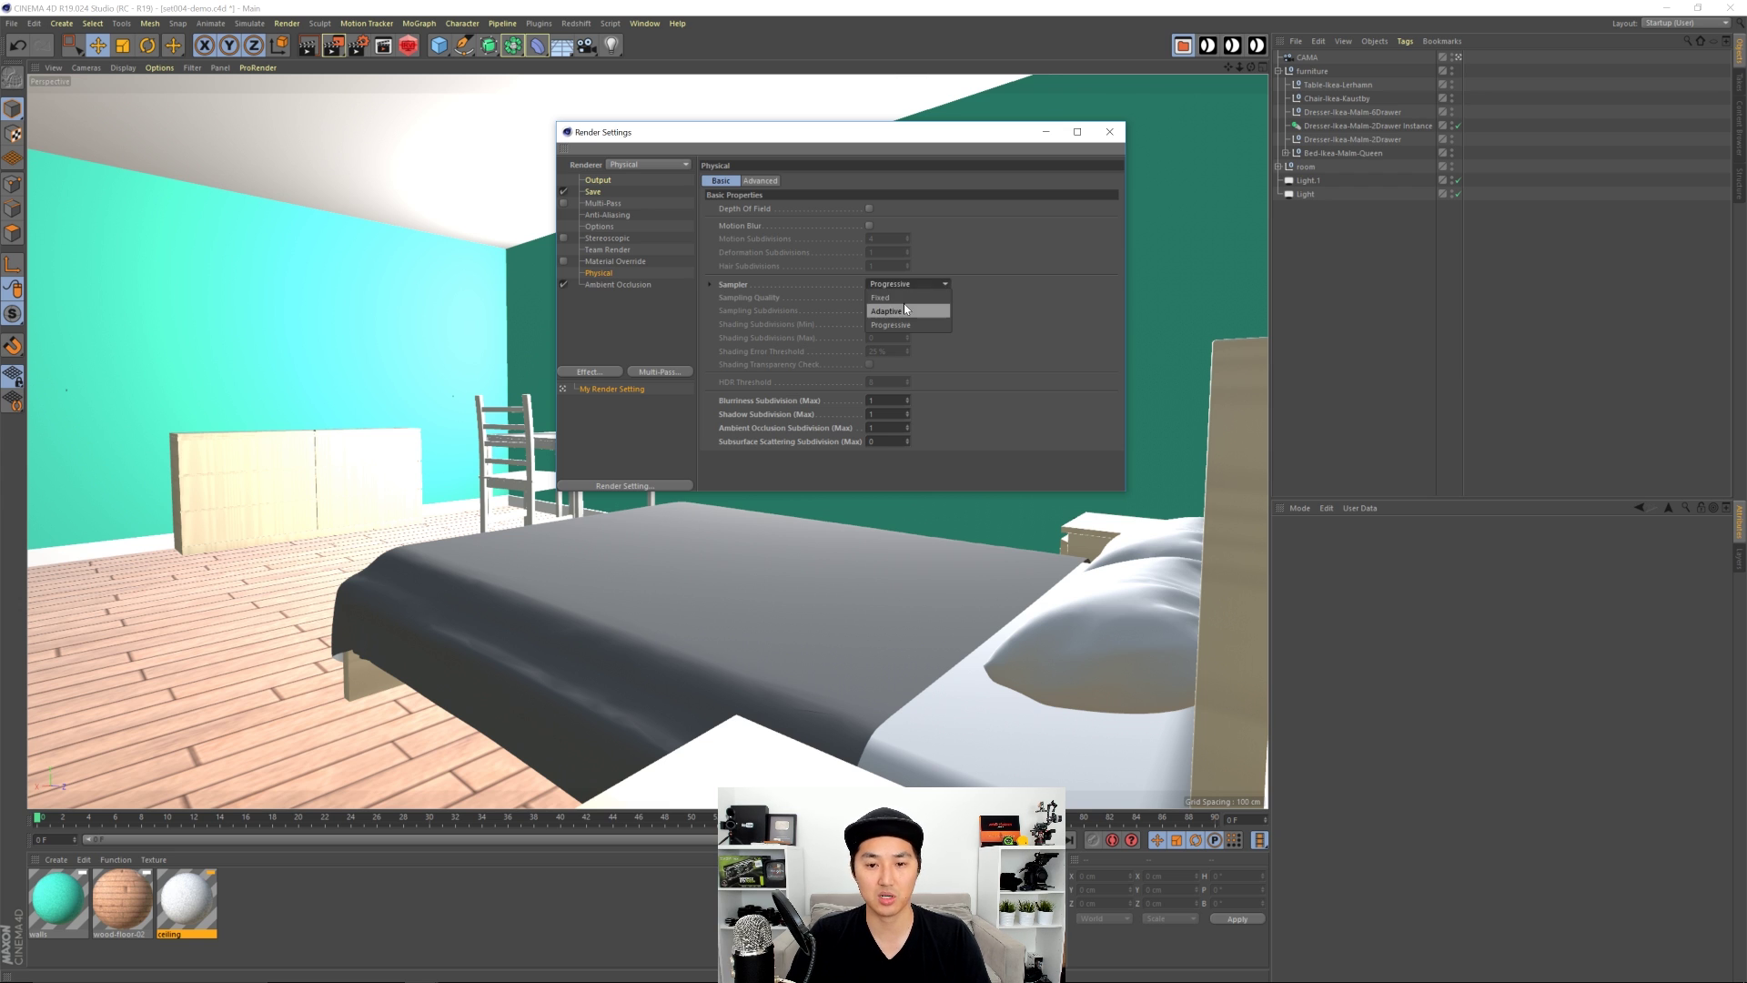
click(903, 310)
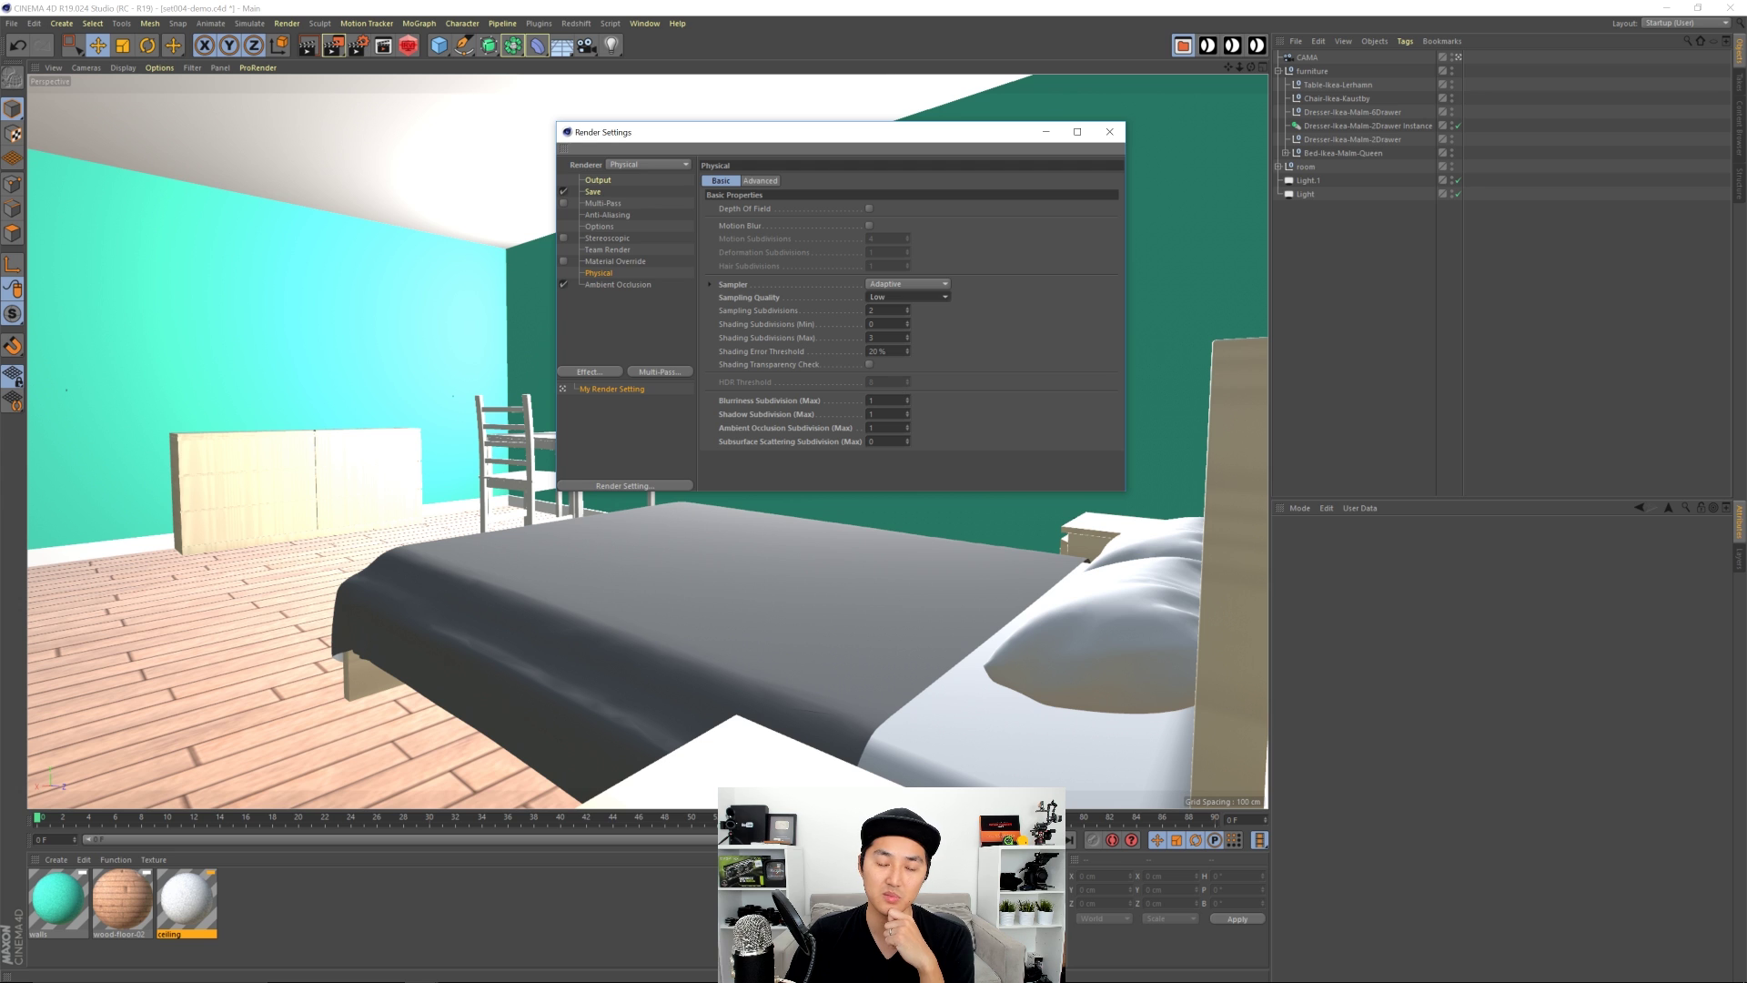
click(873, 401)
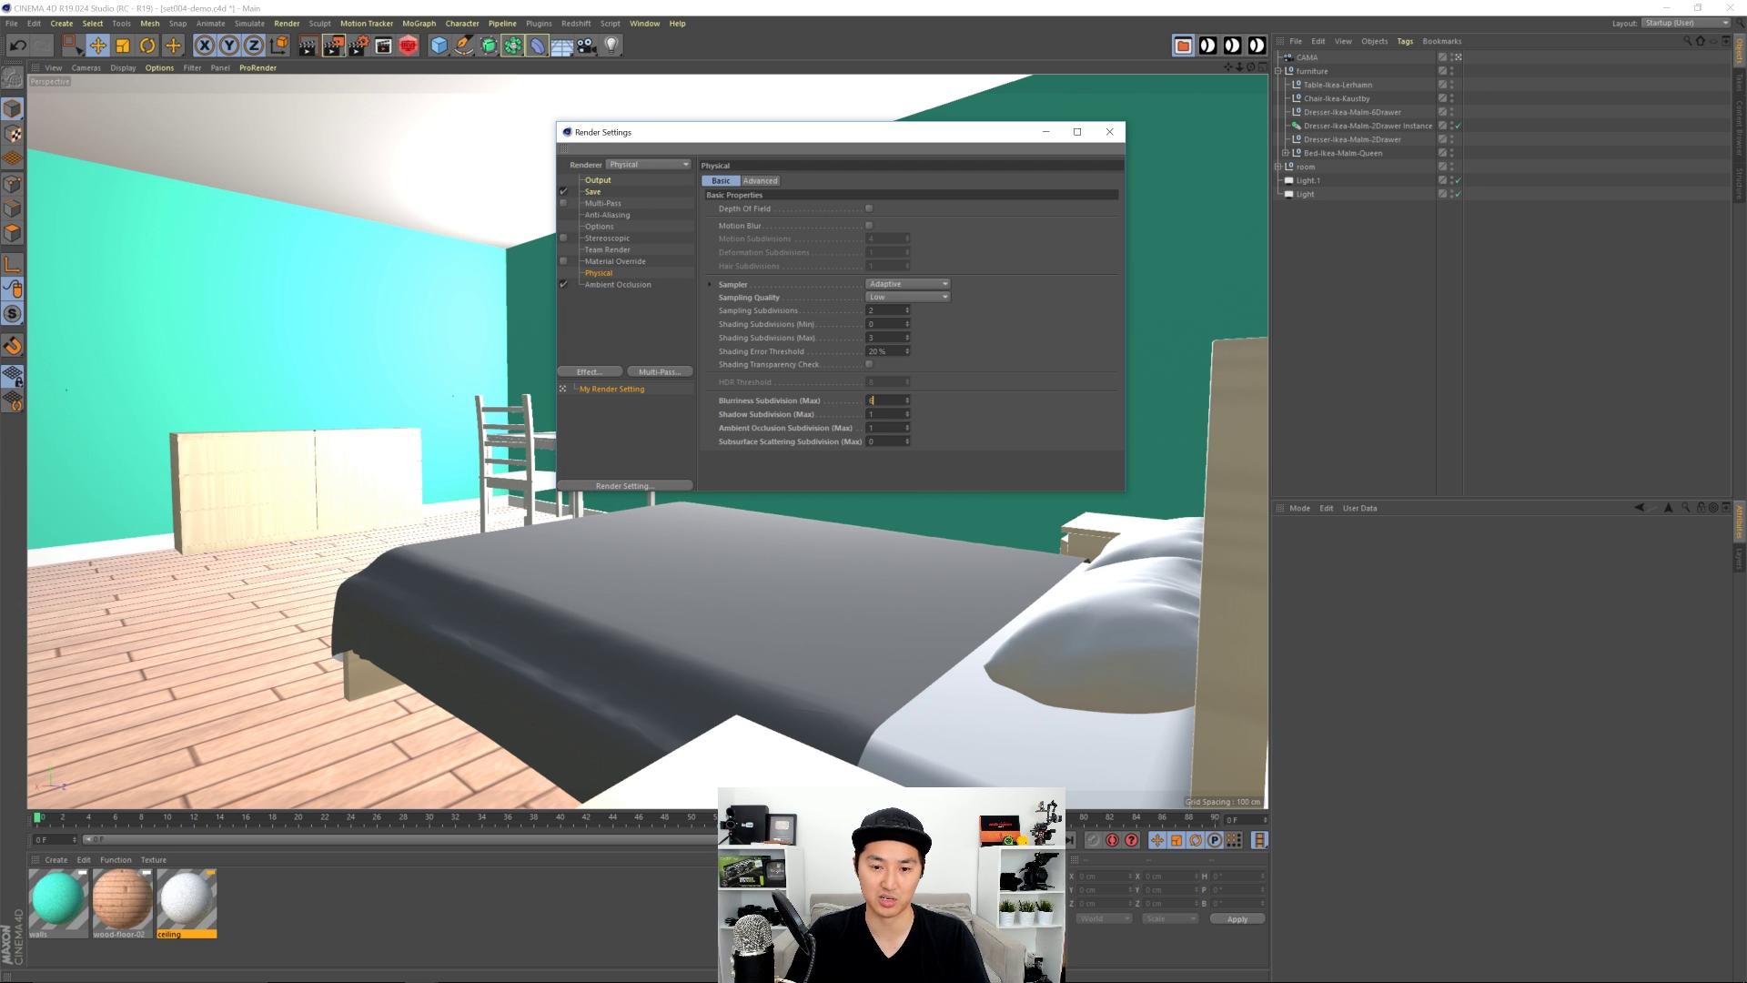
text(4)
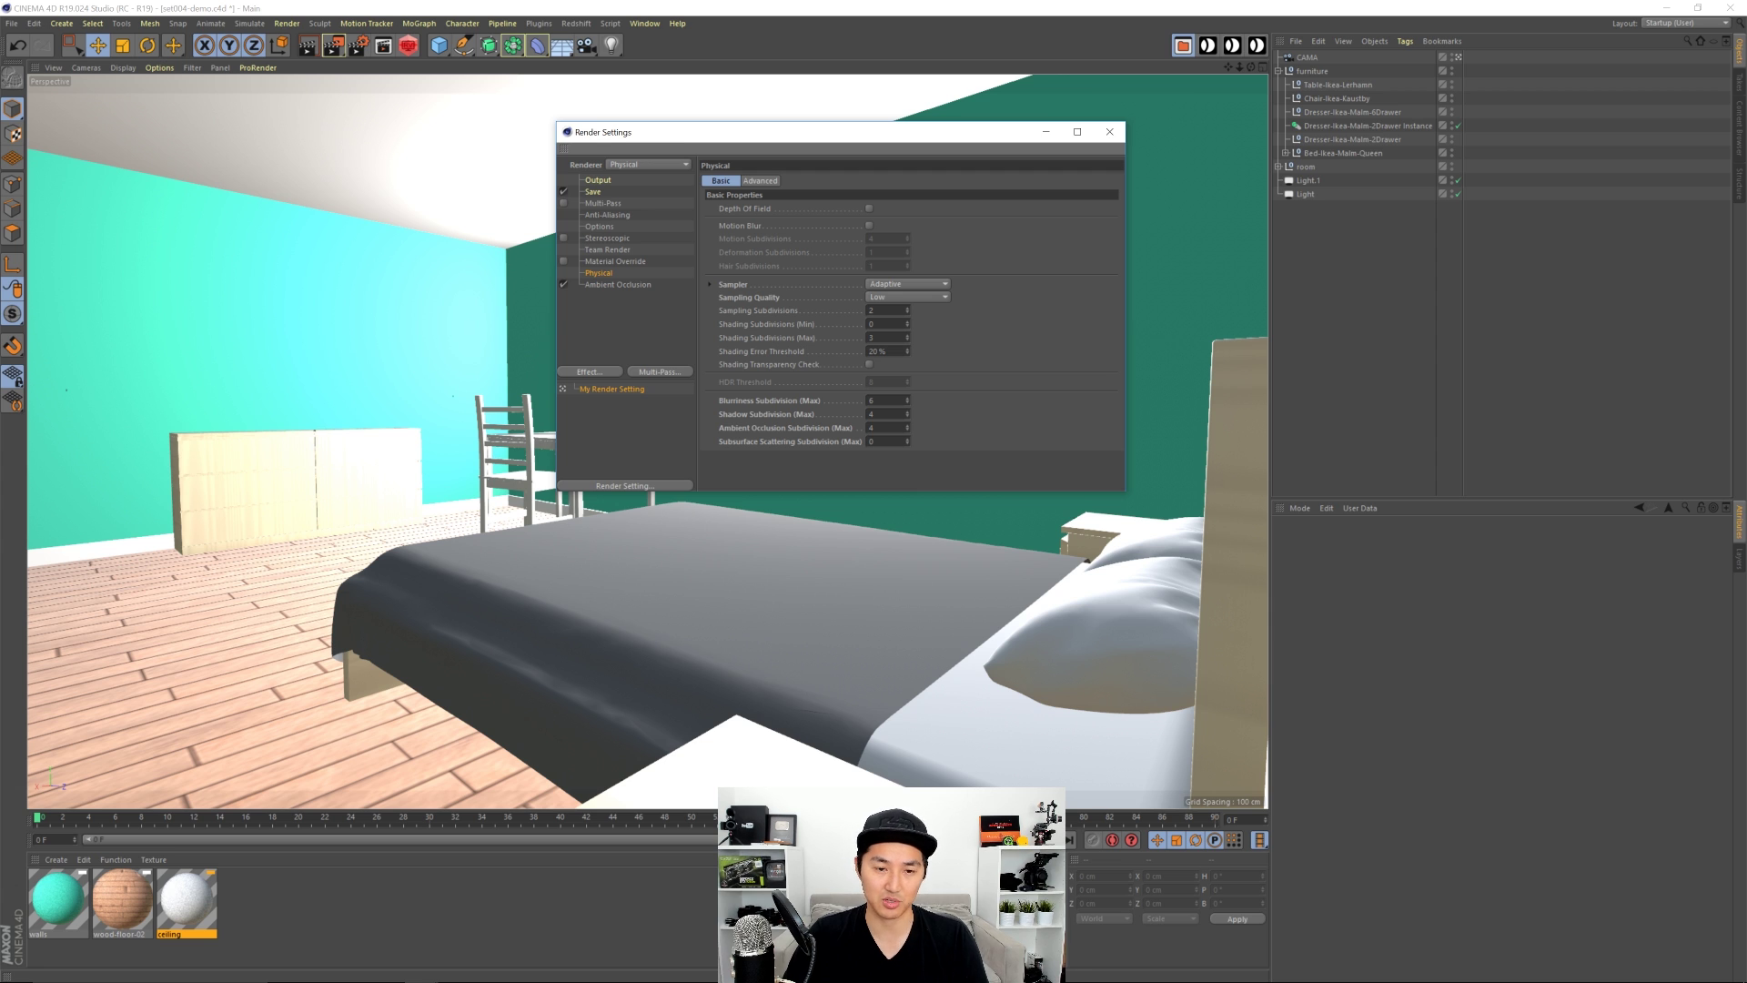
Step: Add Global Illumination with High samples and Light Mapping as the secondary method
click(618, 285)
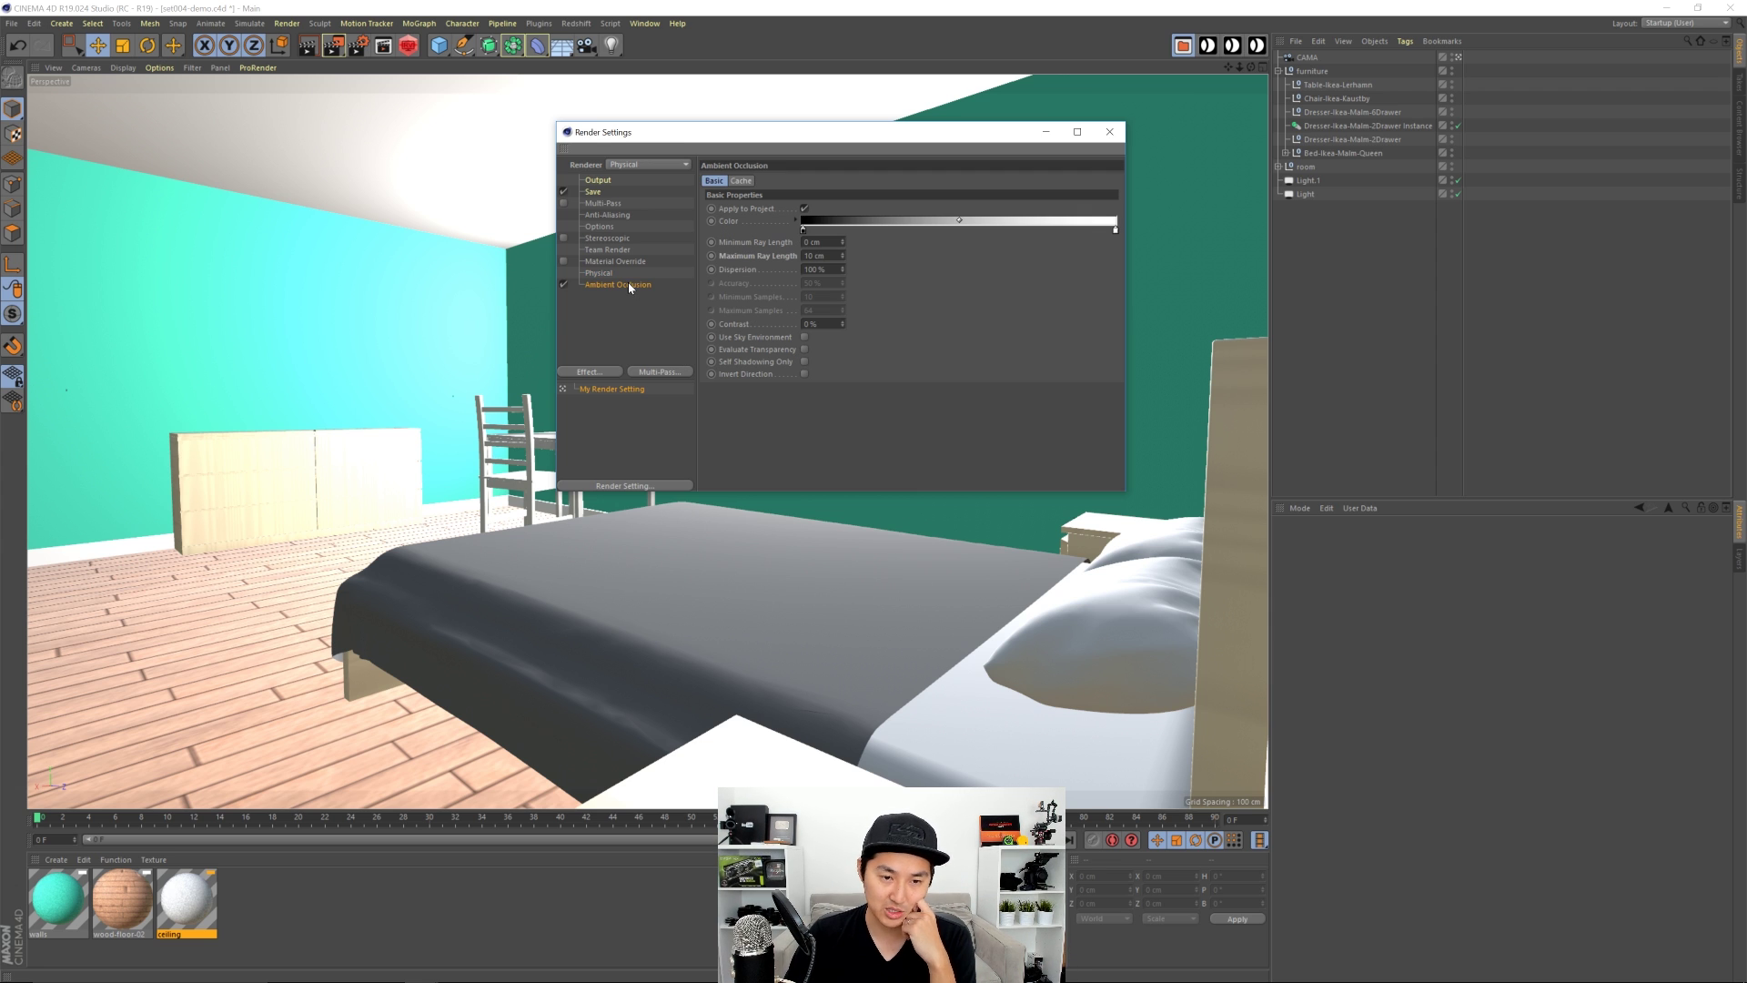
click(591, 371)
click(663, 510)
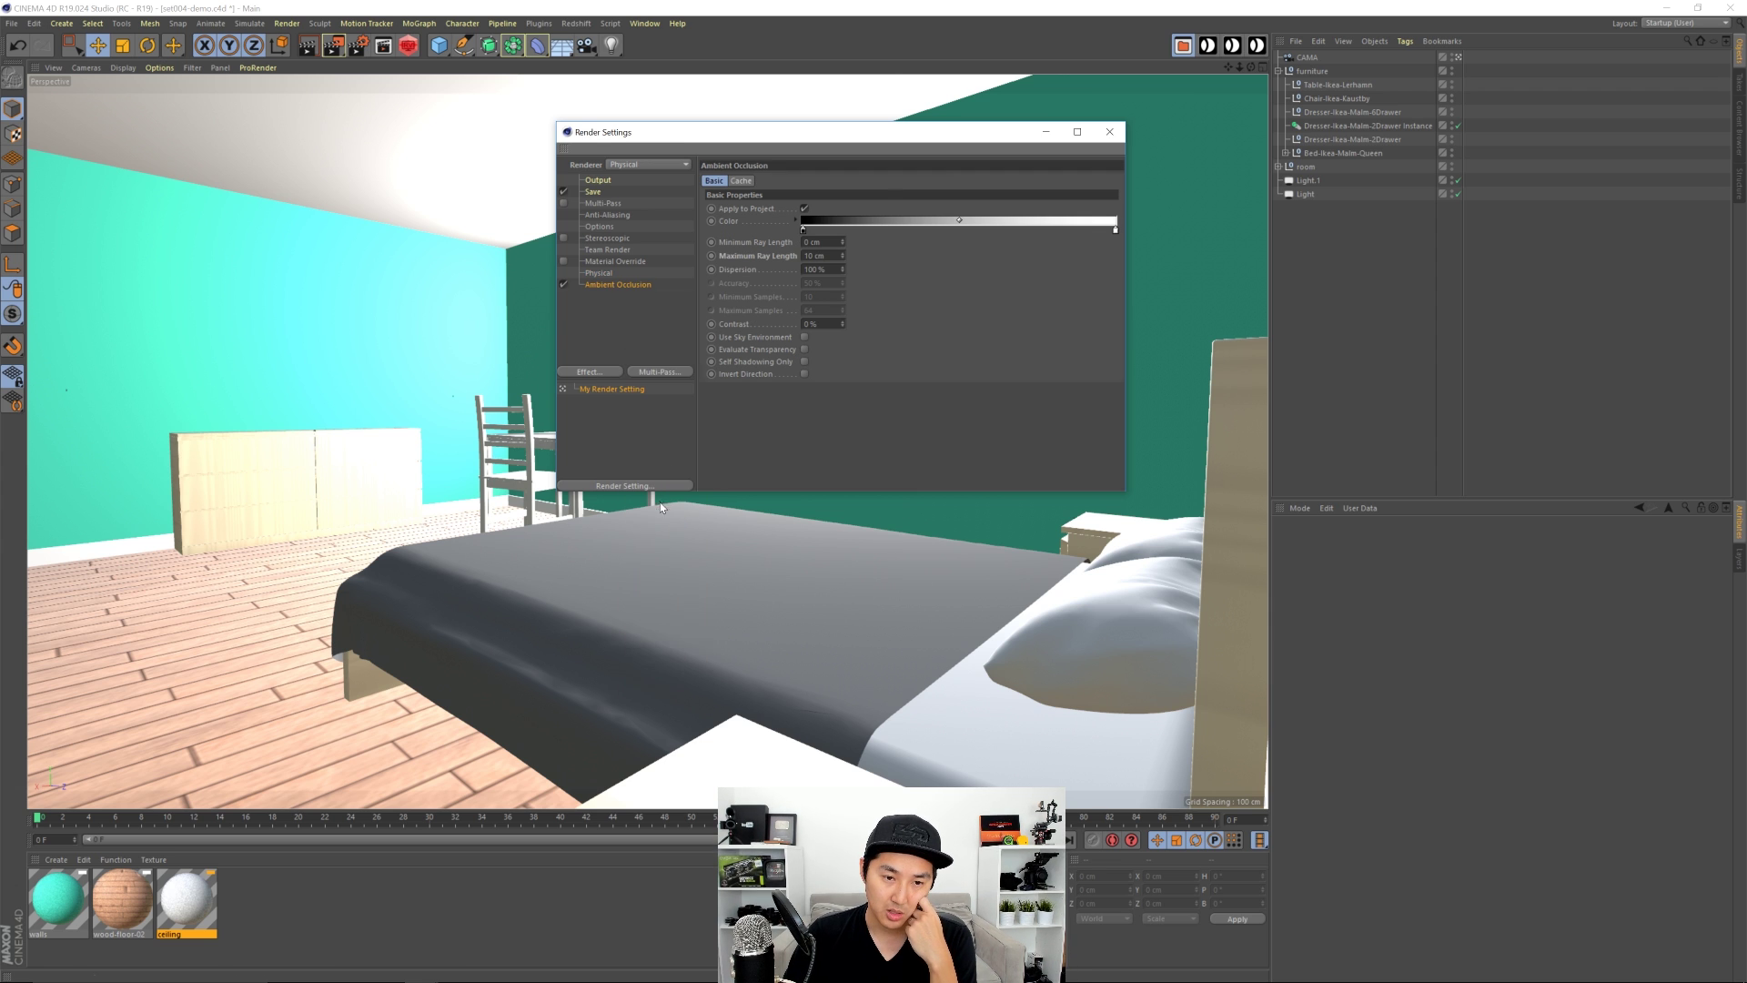
click(851, 272)
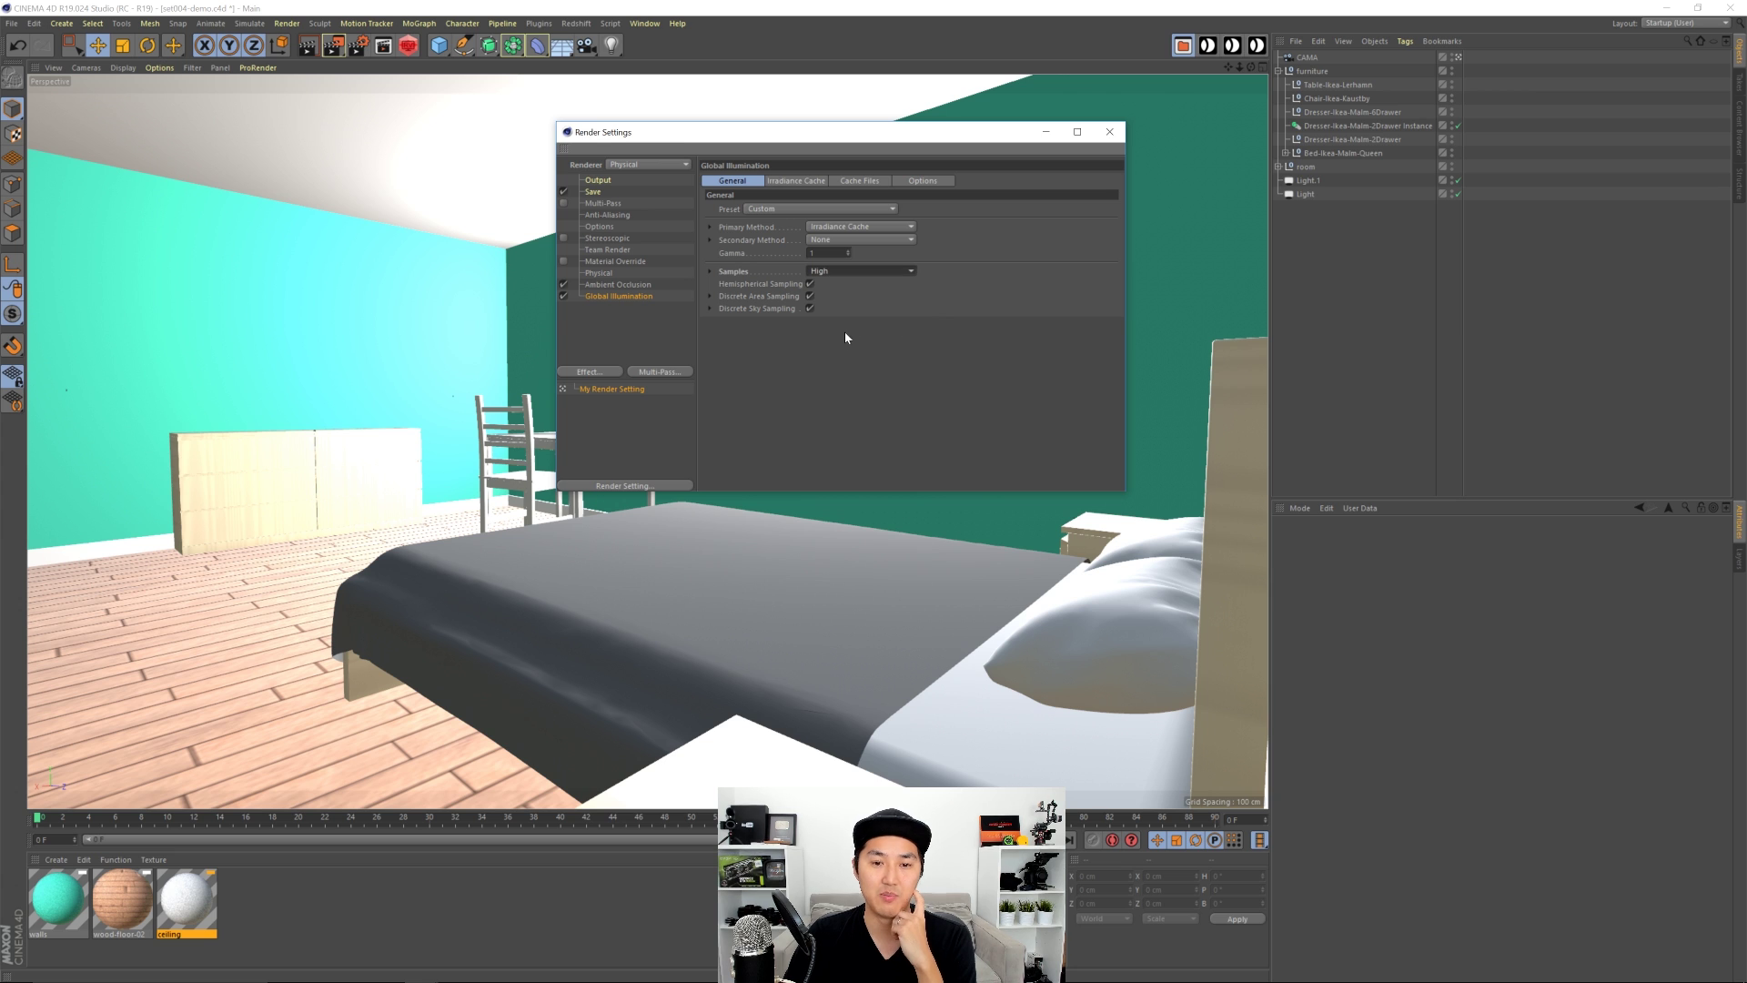
click(845, 331)
click(837, 240)
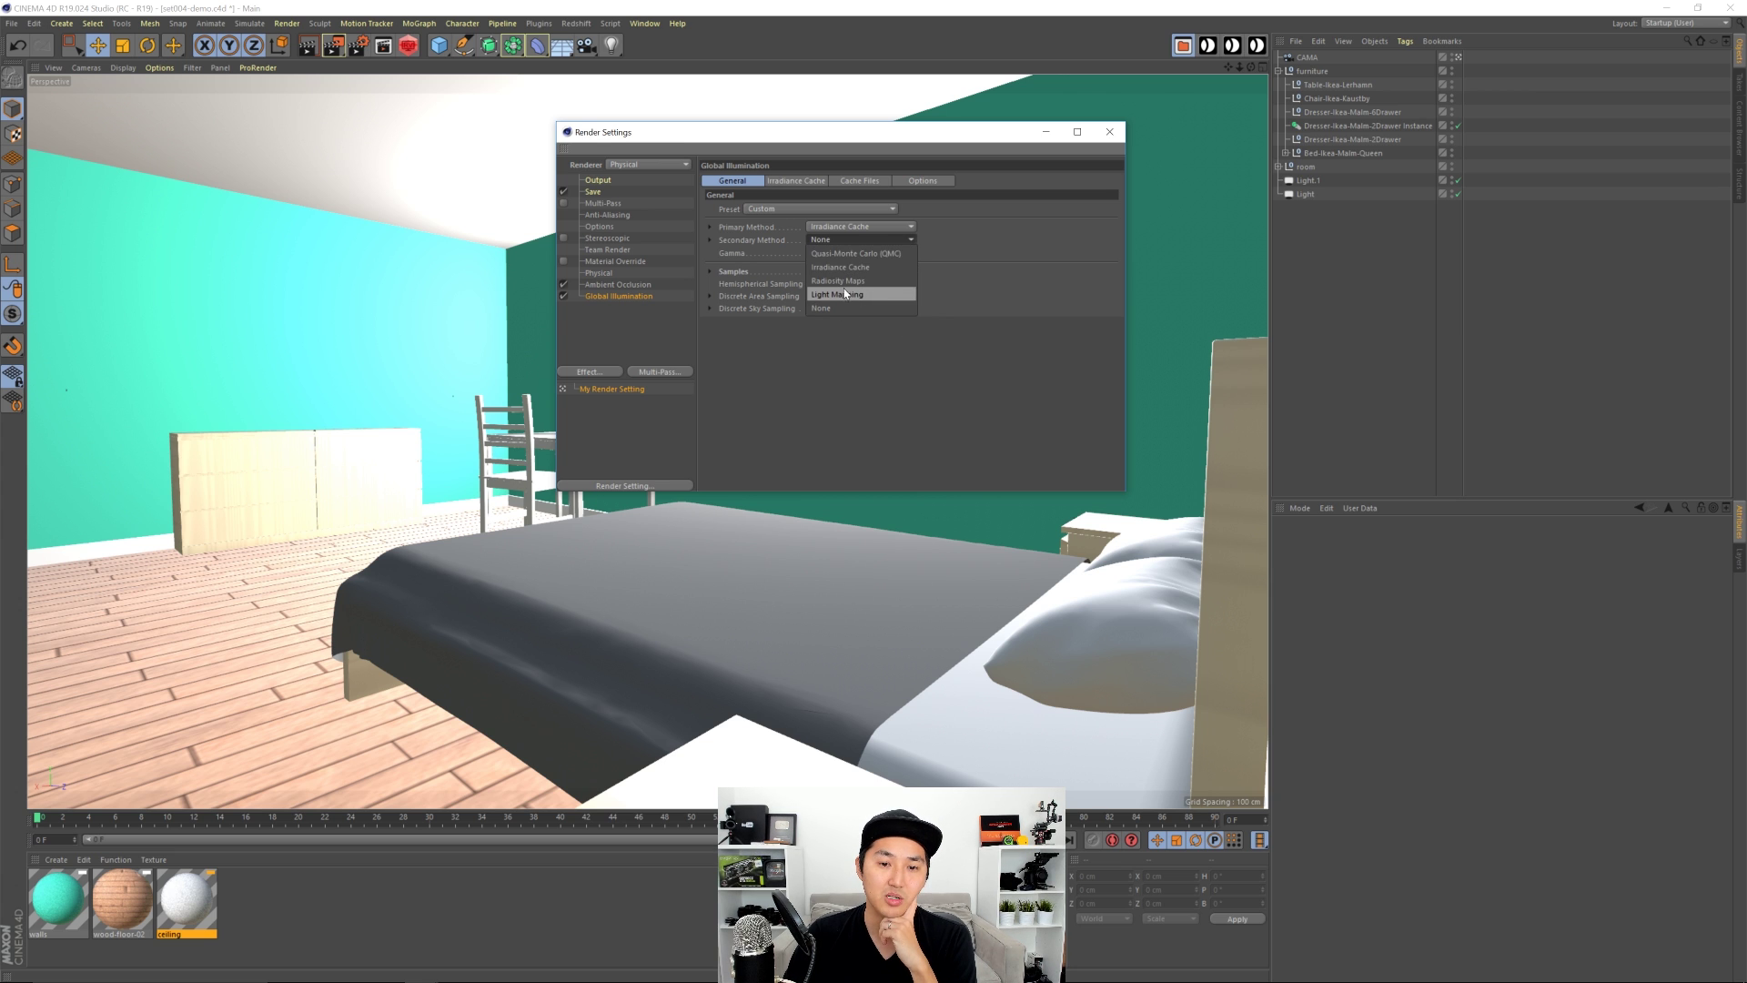
click(846, 295)
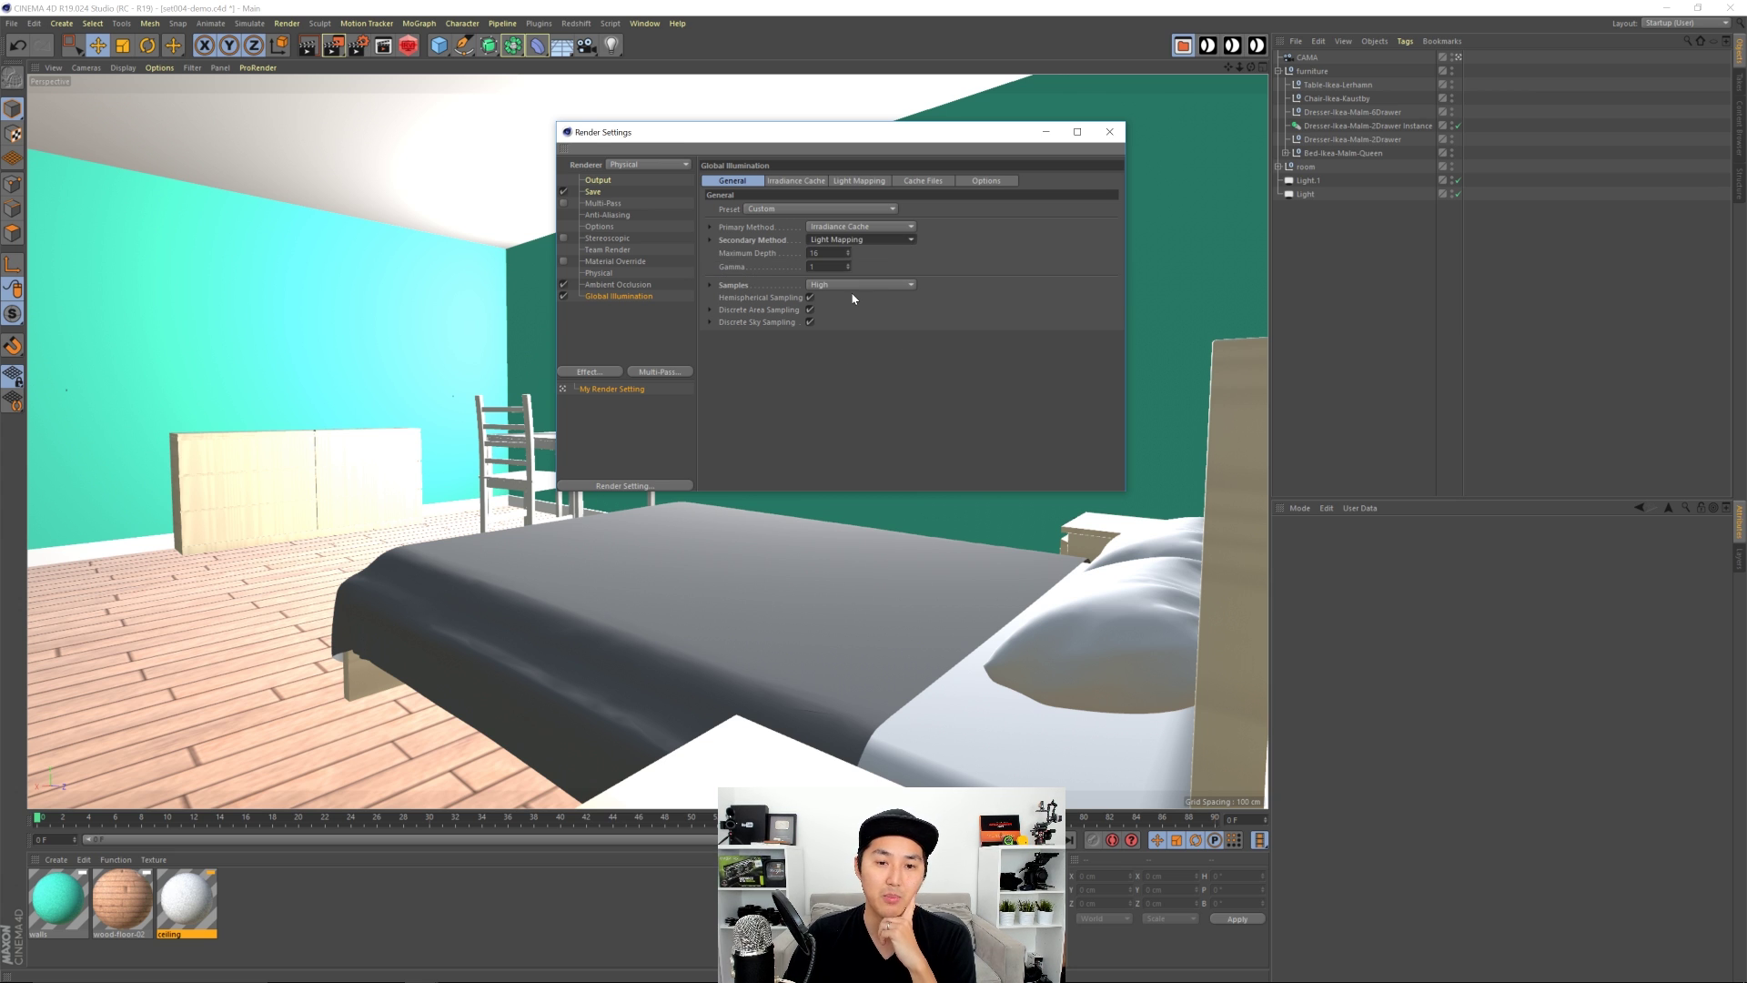
Step: Lower the Irradiance Cache preset, set Light Mapping path count to 15000, and save the scene
click(807, 182)
click(819, 209)
click(815, 246)
click(861, 183)
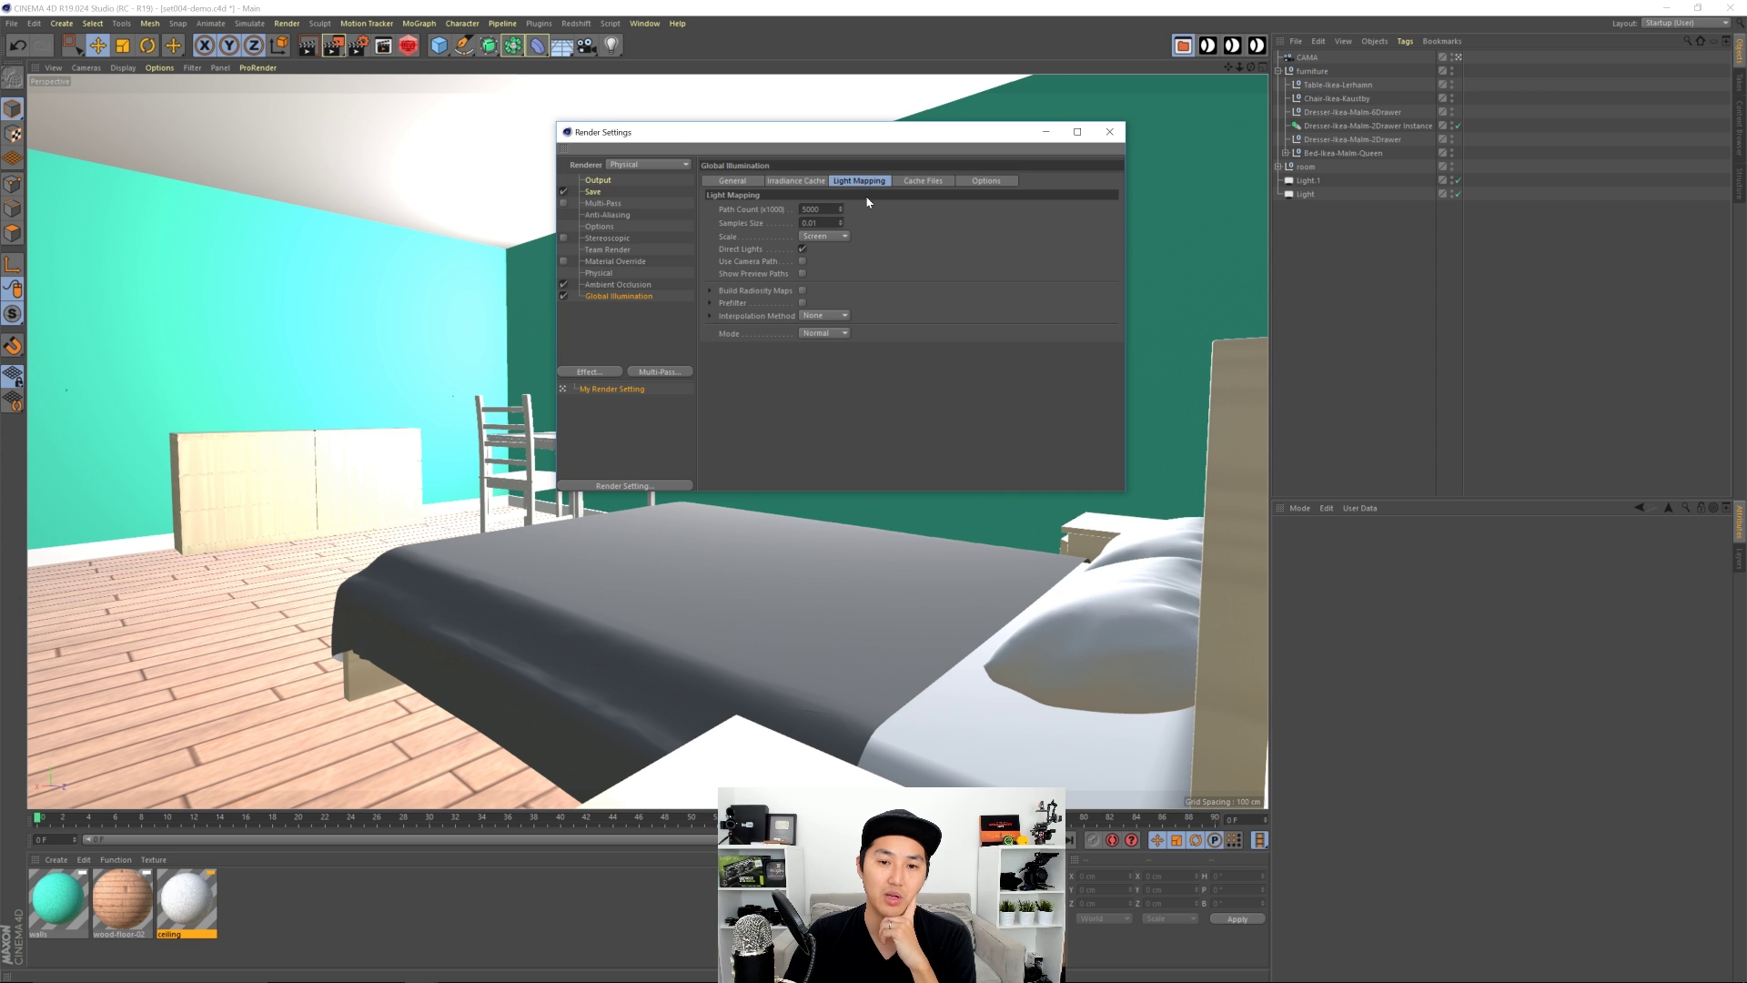
text(1)
key(Return)
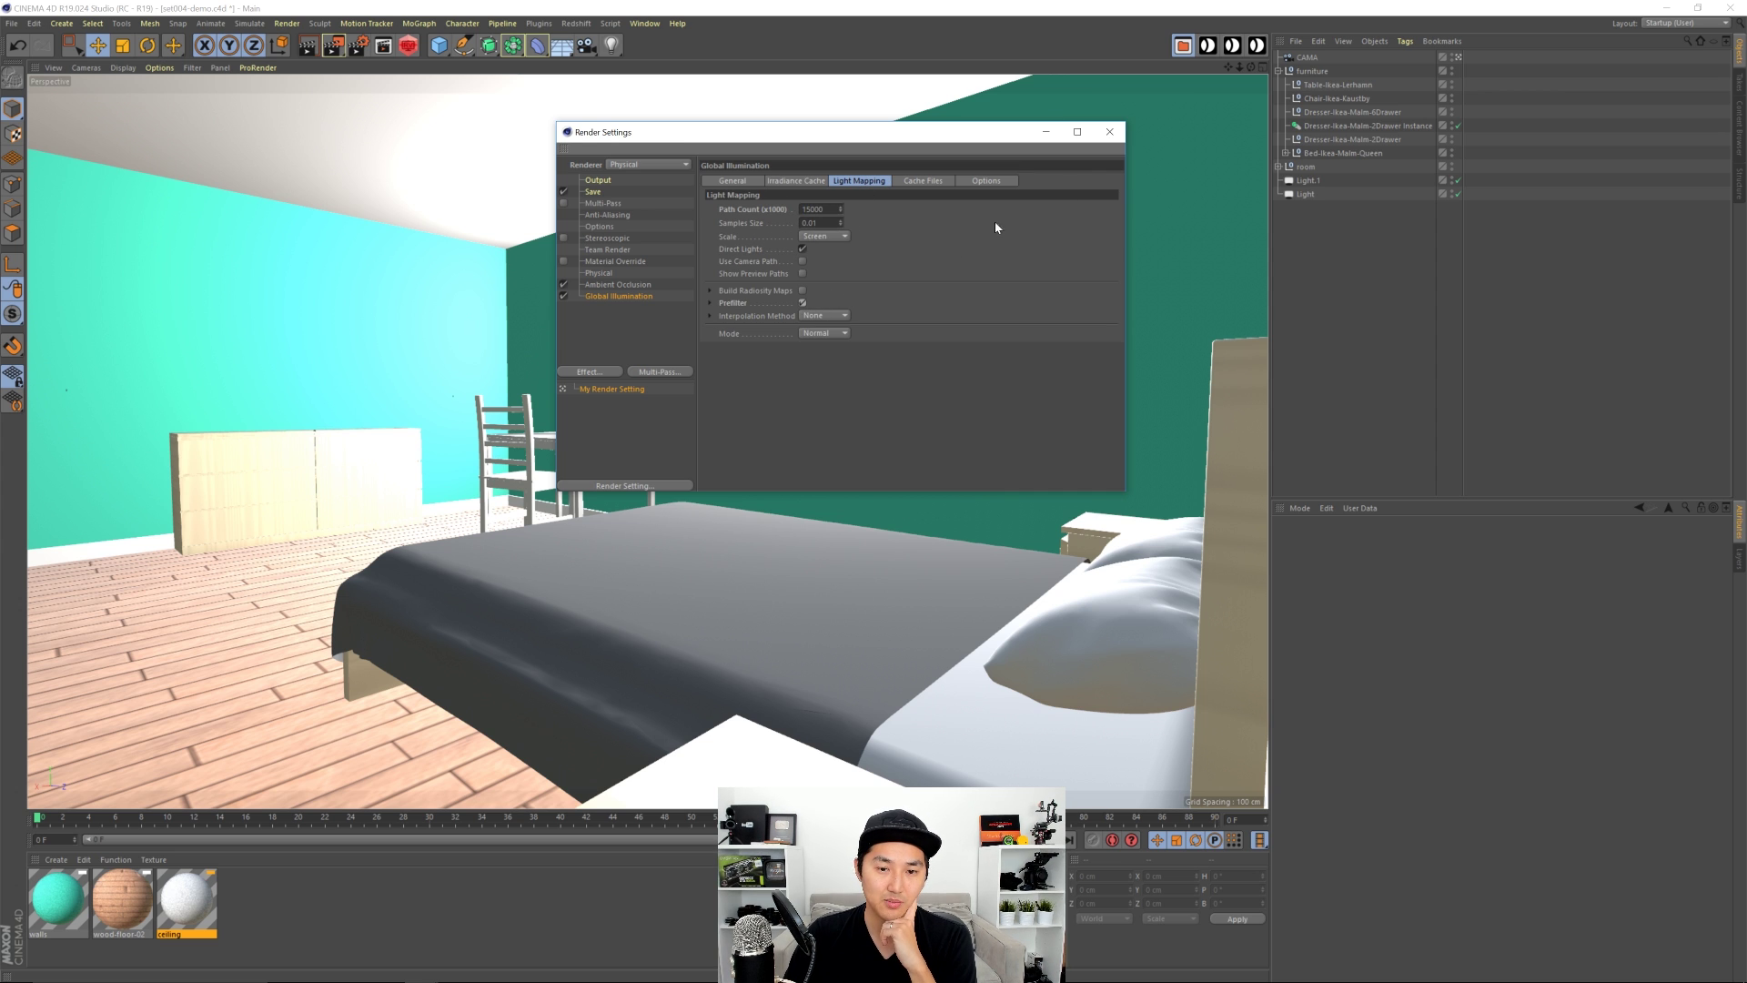
click(1110, 132)
key(ctrl+s)
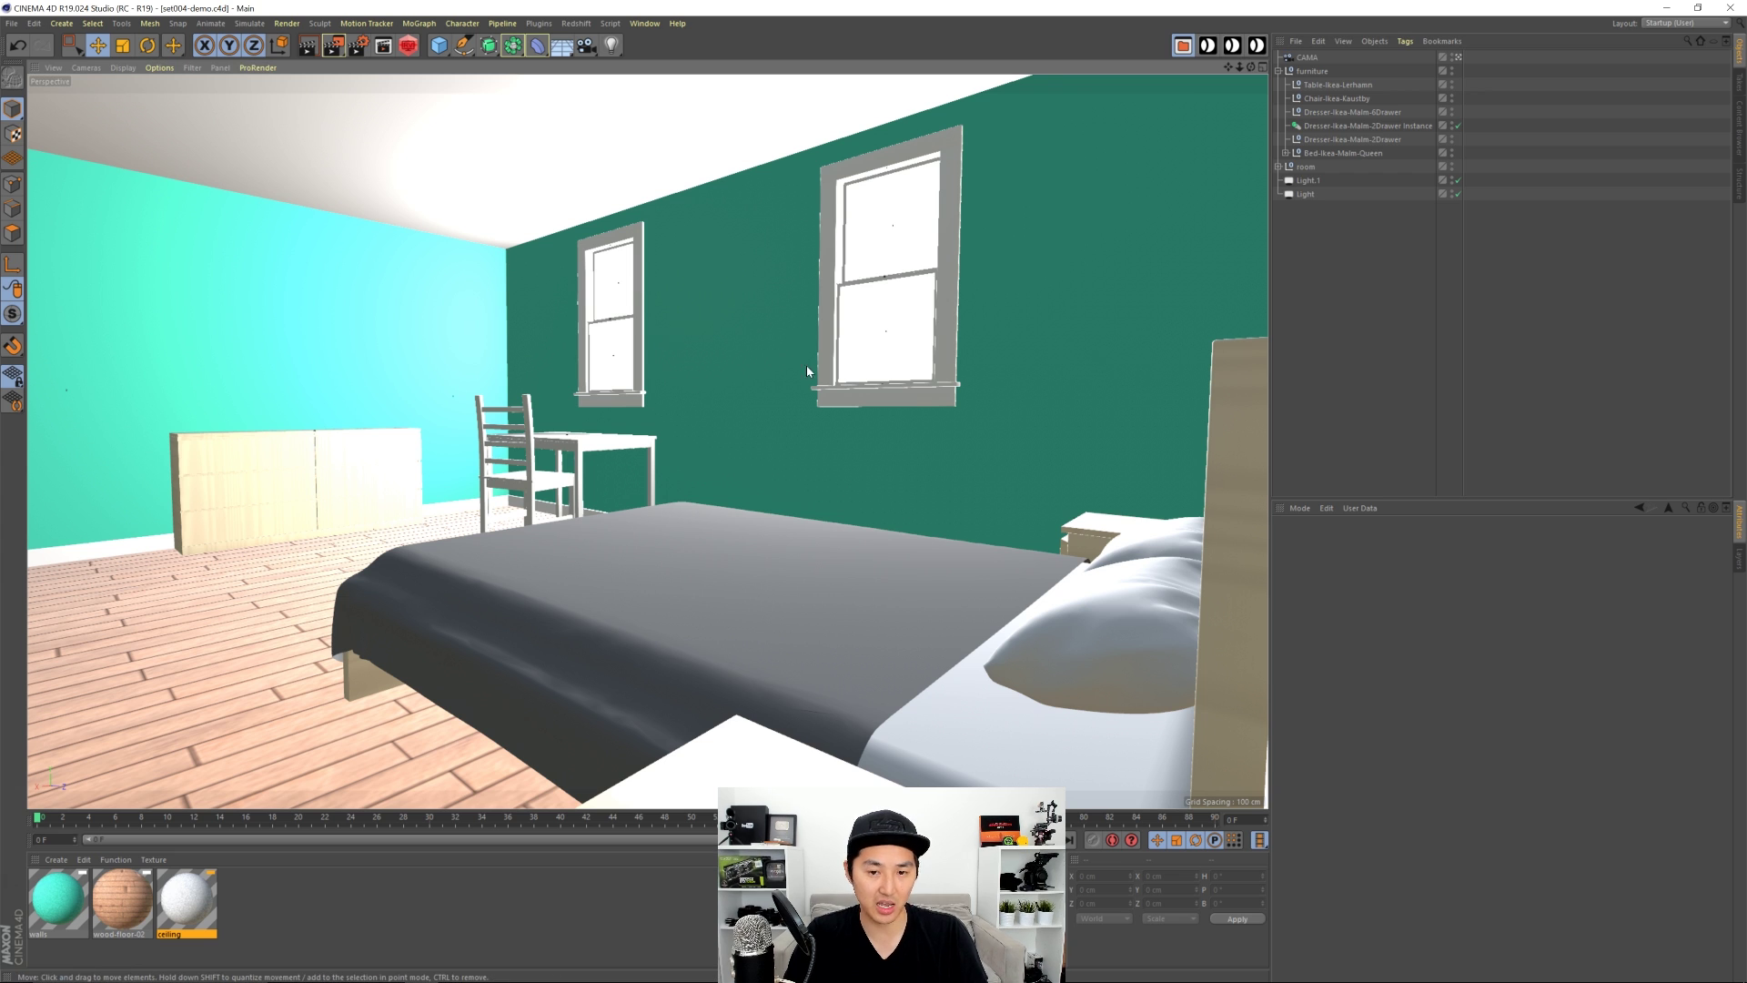
Step: Collapse the furniture group in the Object Manager and briefly select, then deselect, both scene lights
click(1279, 71)
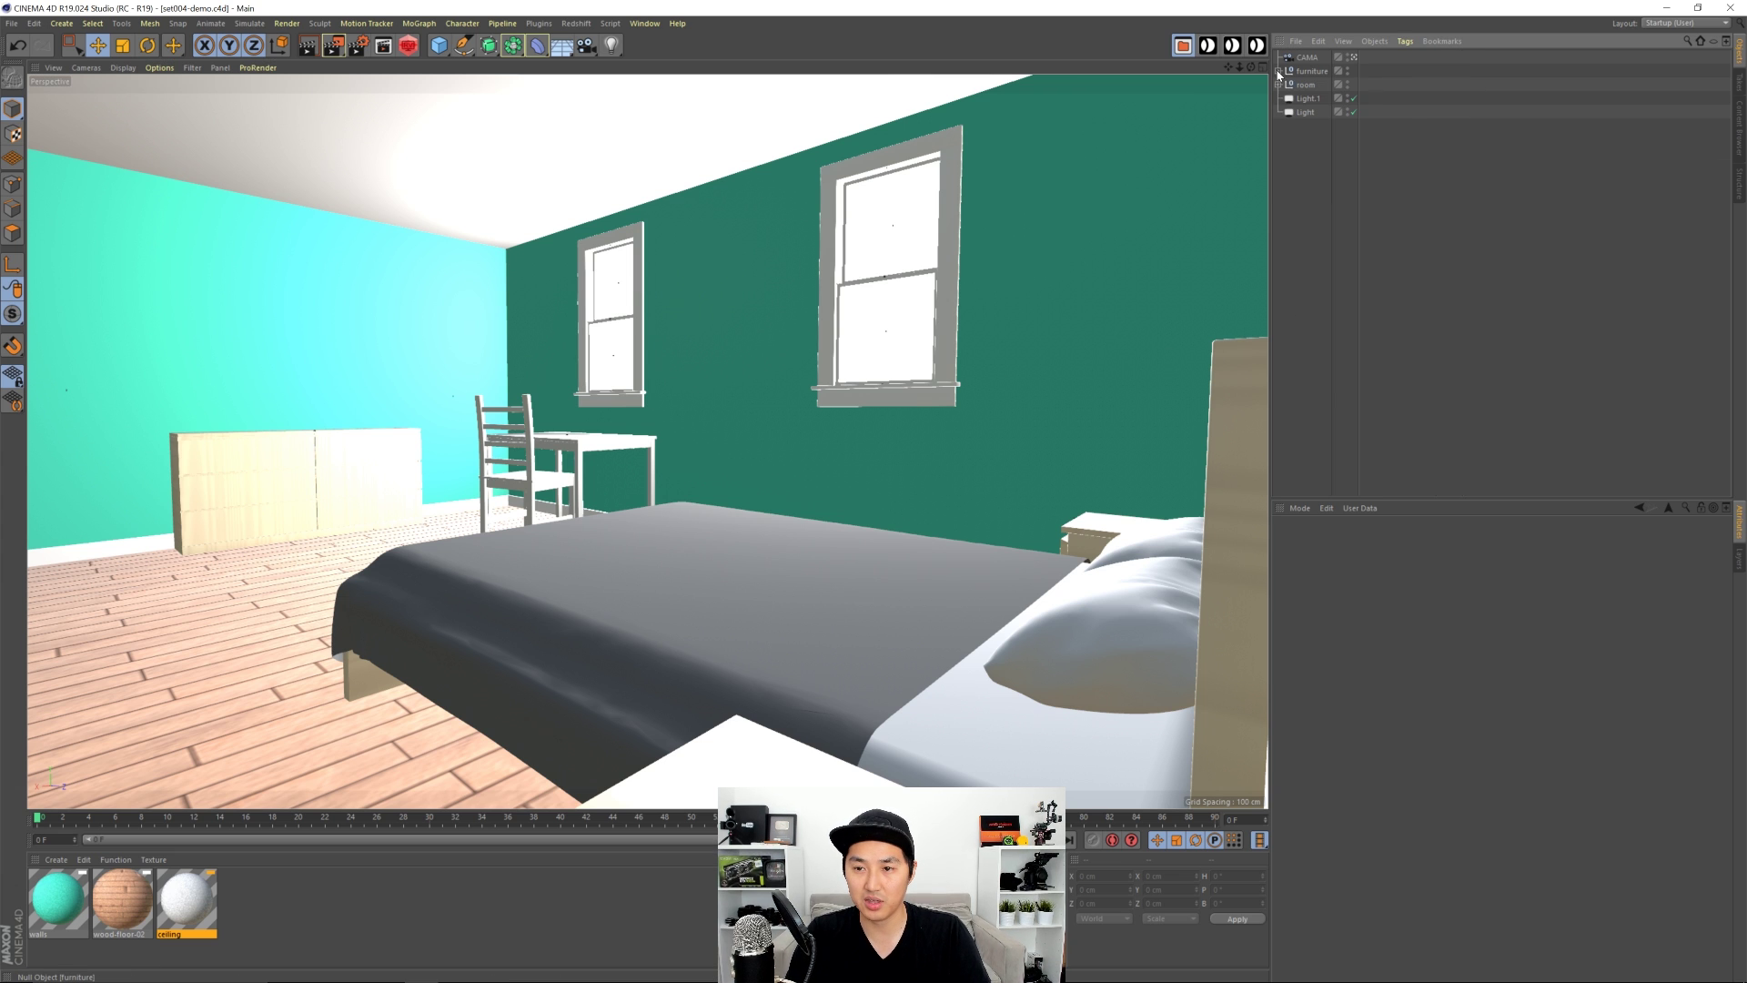
drag(1319, 139, 1300, 97)
click(1316, 151)
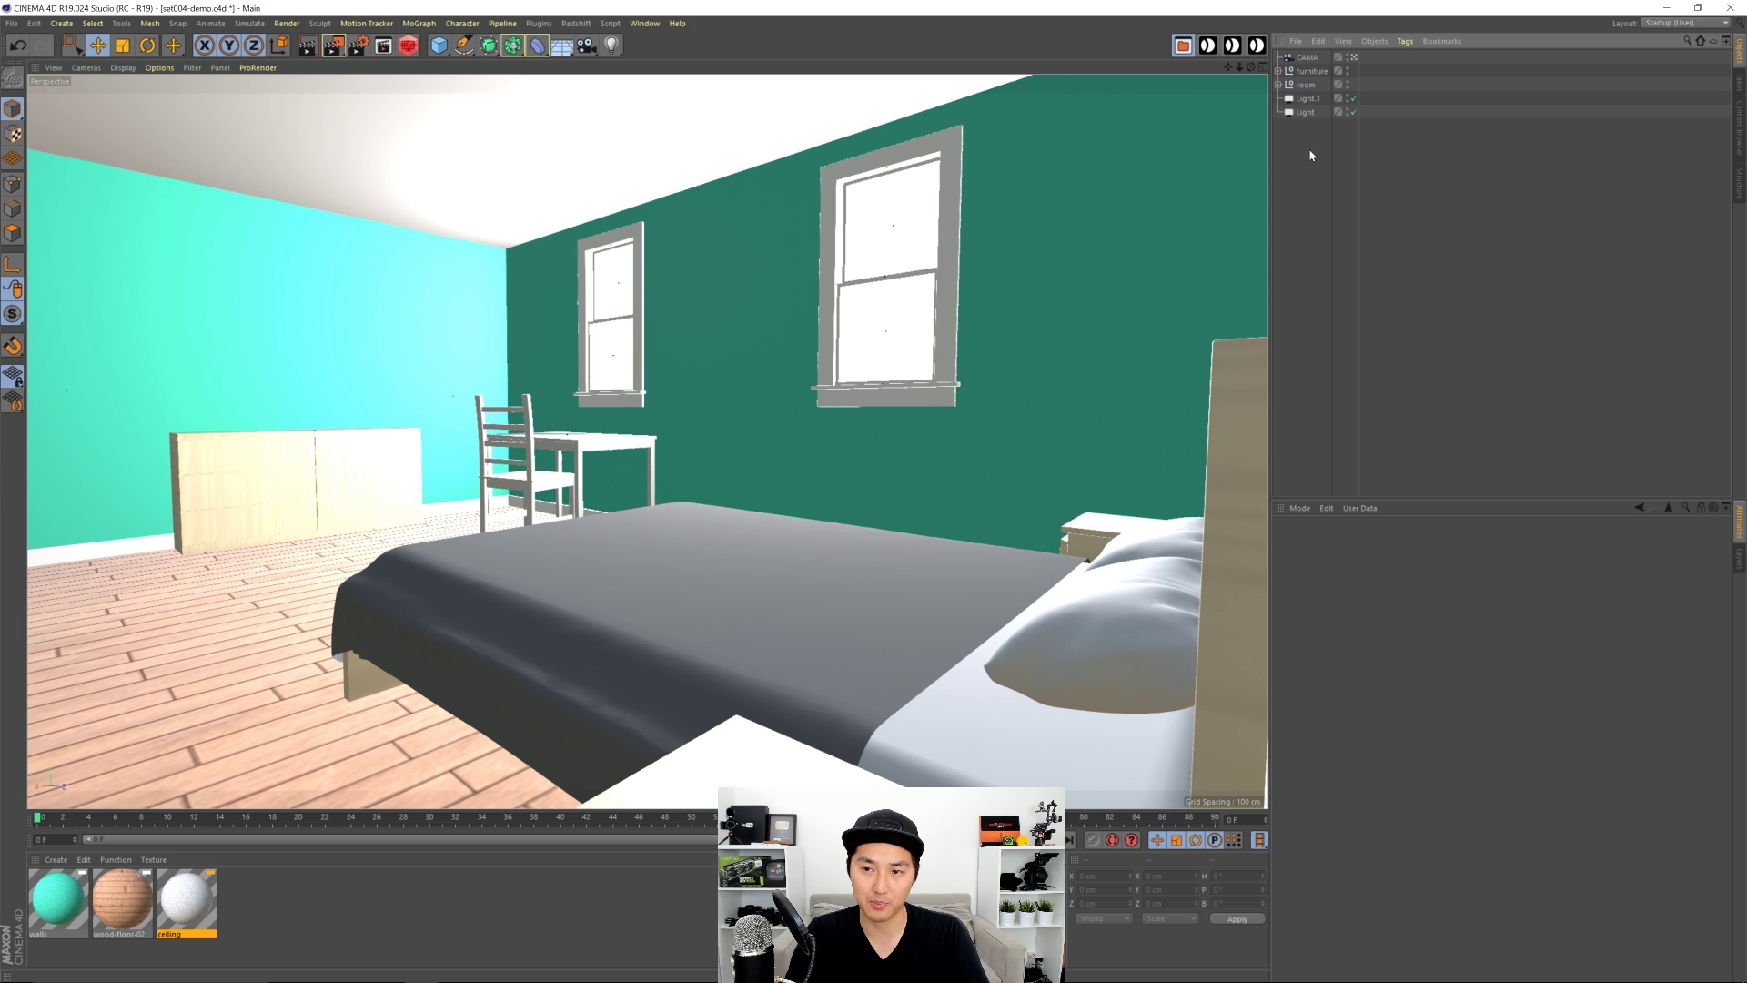
Step: Save the scene file and render the GI bedroom to the Picture Viewer
key(ctrl+s)
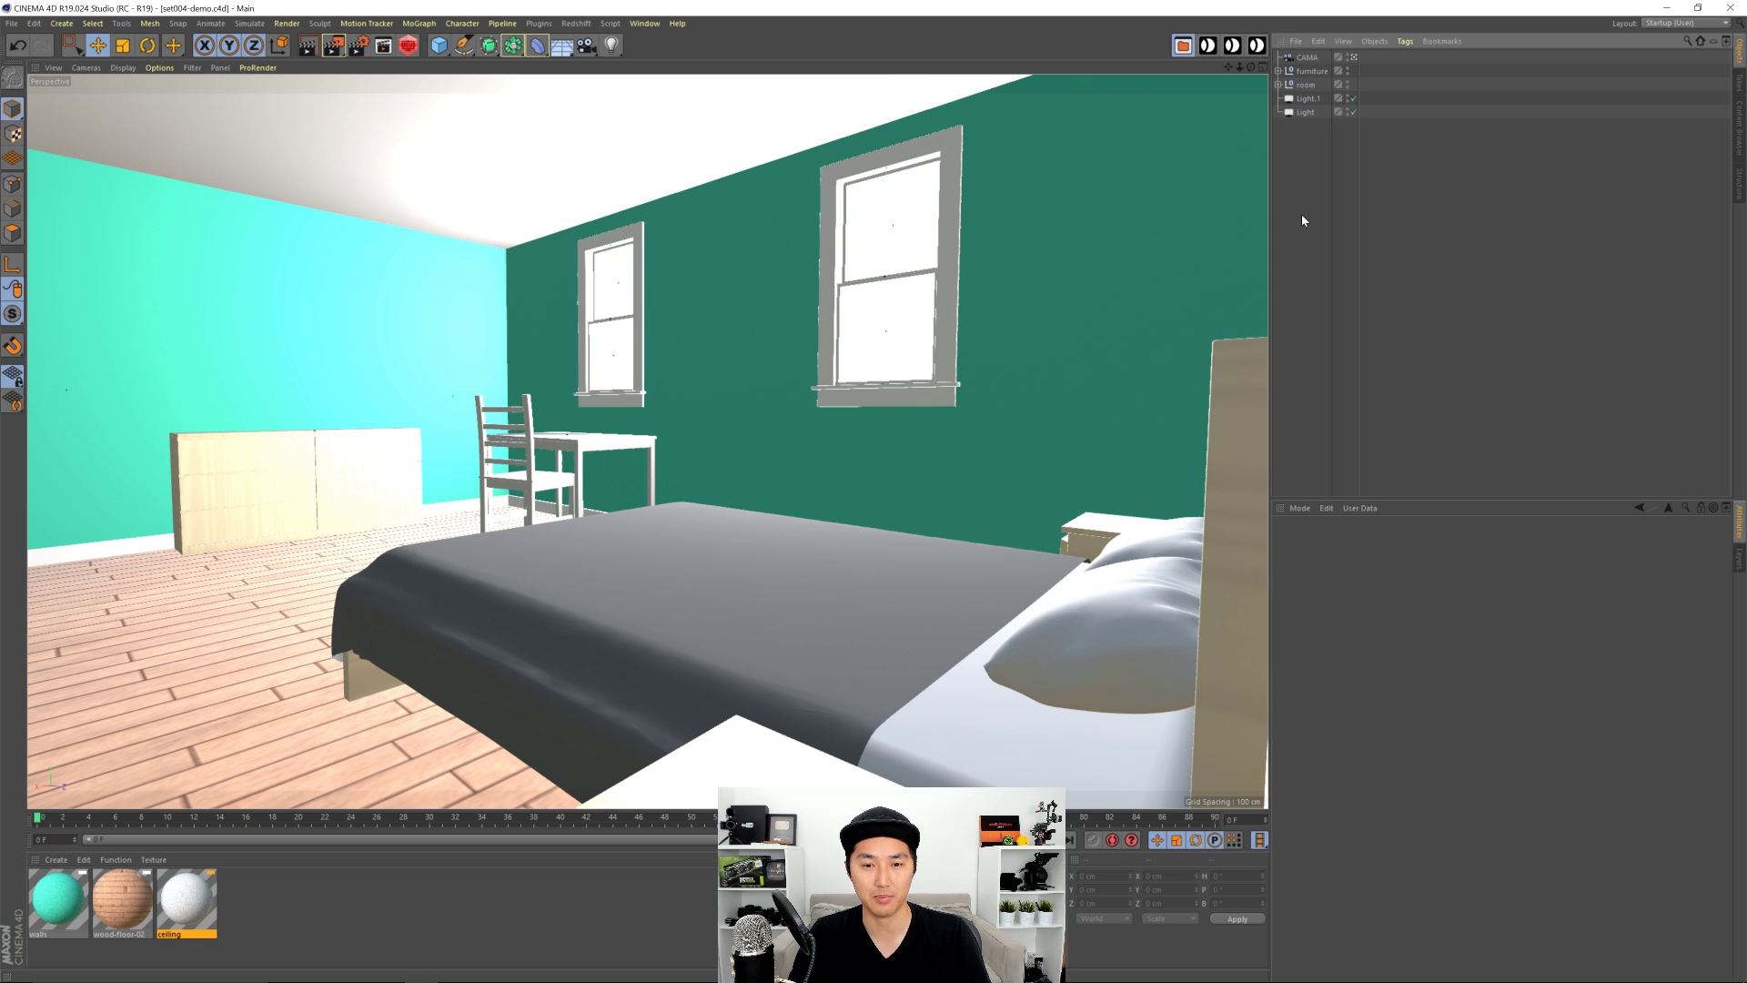
key(shift+r)
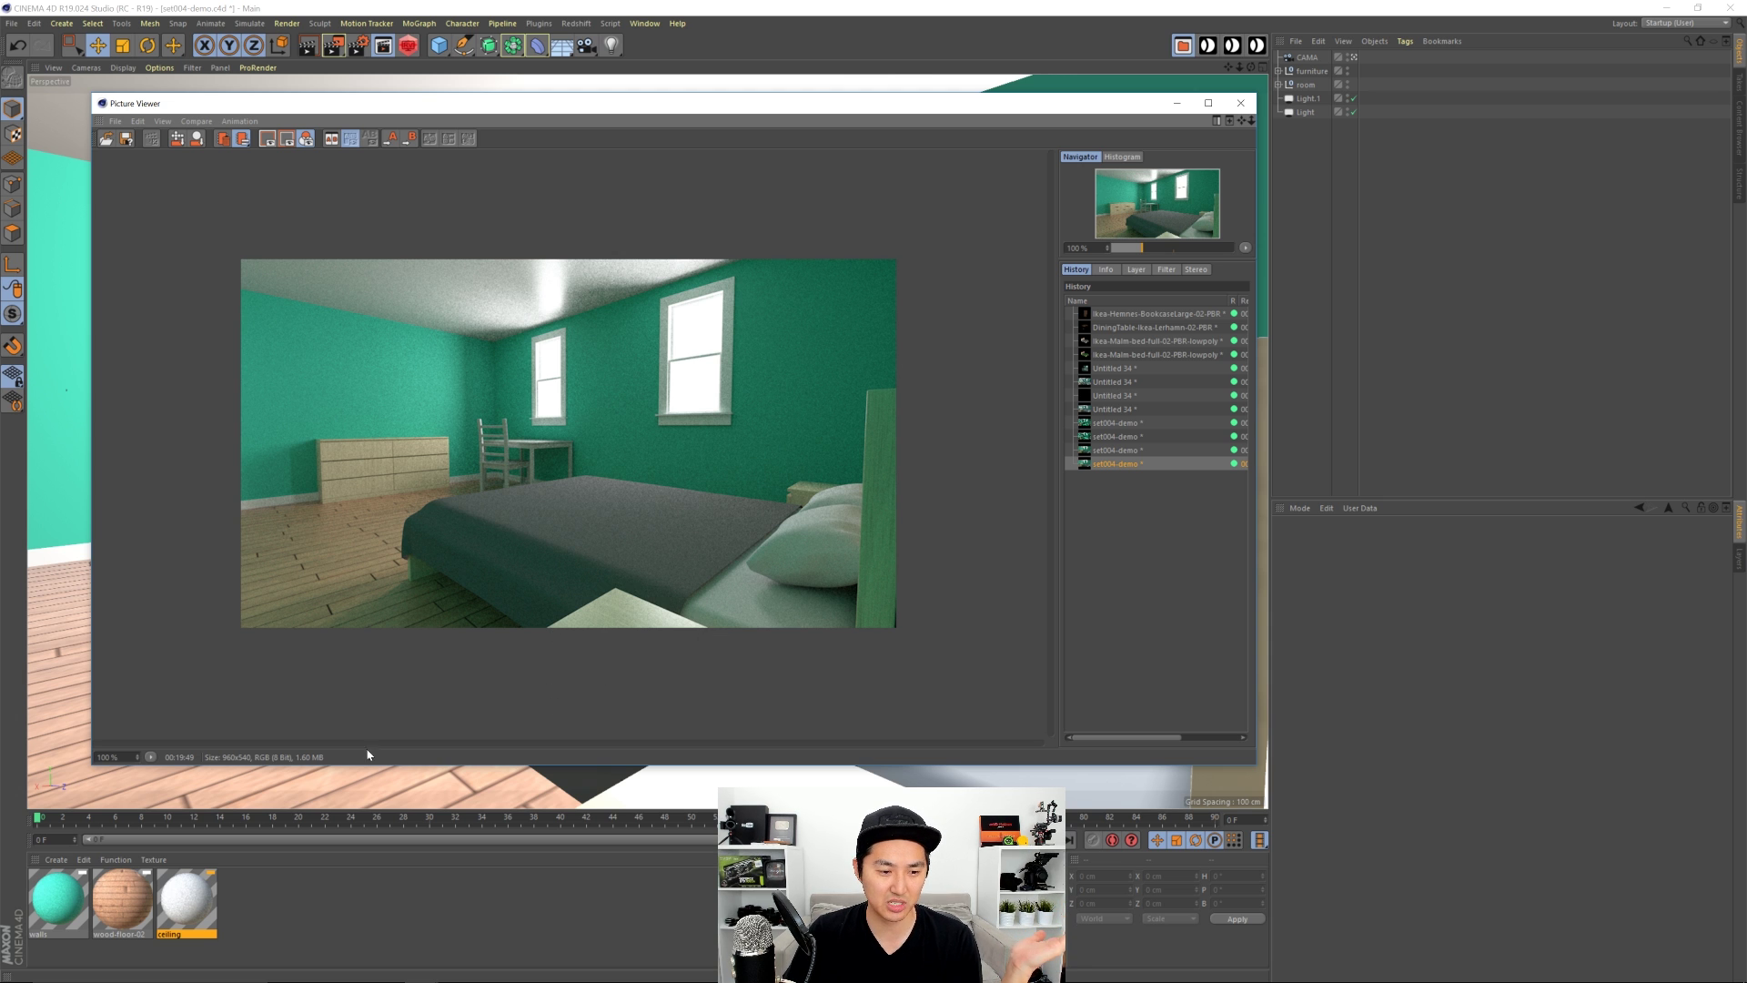
Step: Compare older renders in the history, including the noisier 1280x720 one, then close the Picture Viewer and Render Settings
click(1090, 466)
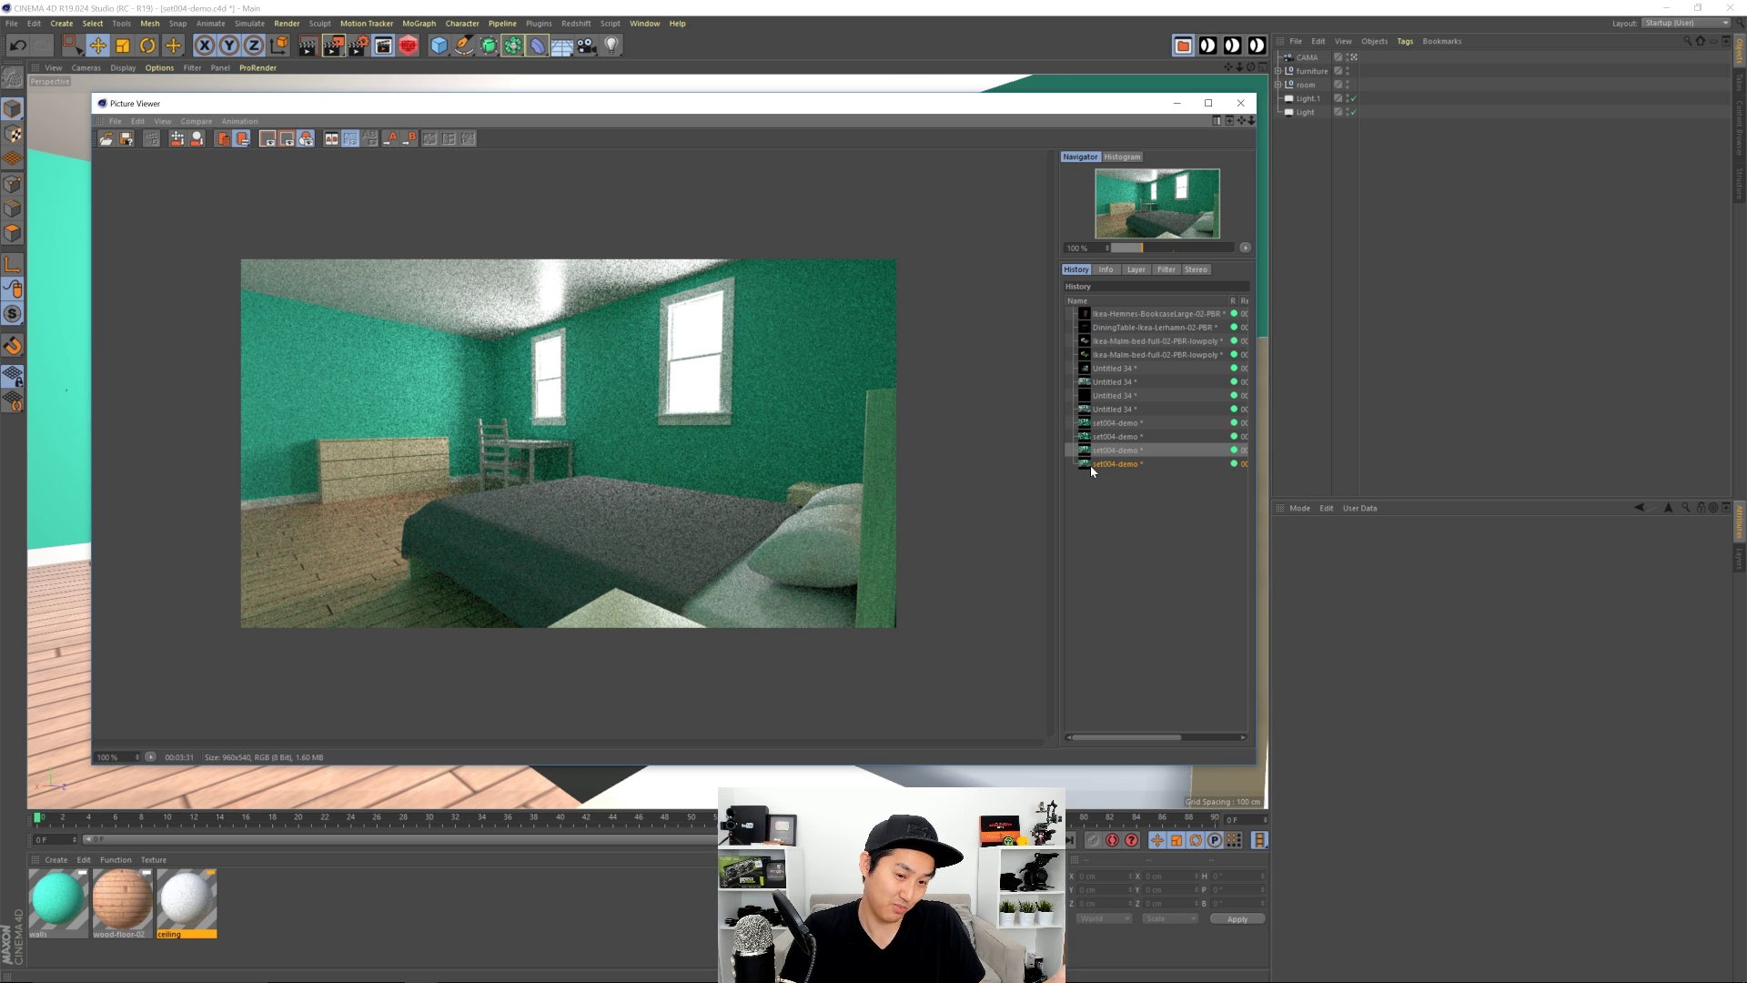
click(1109, 436)
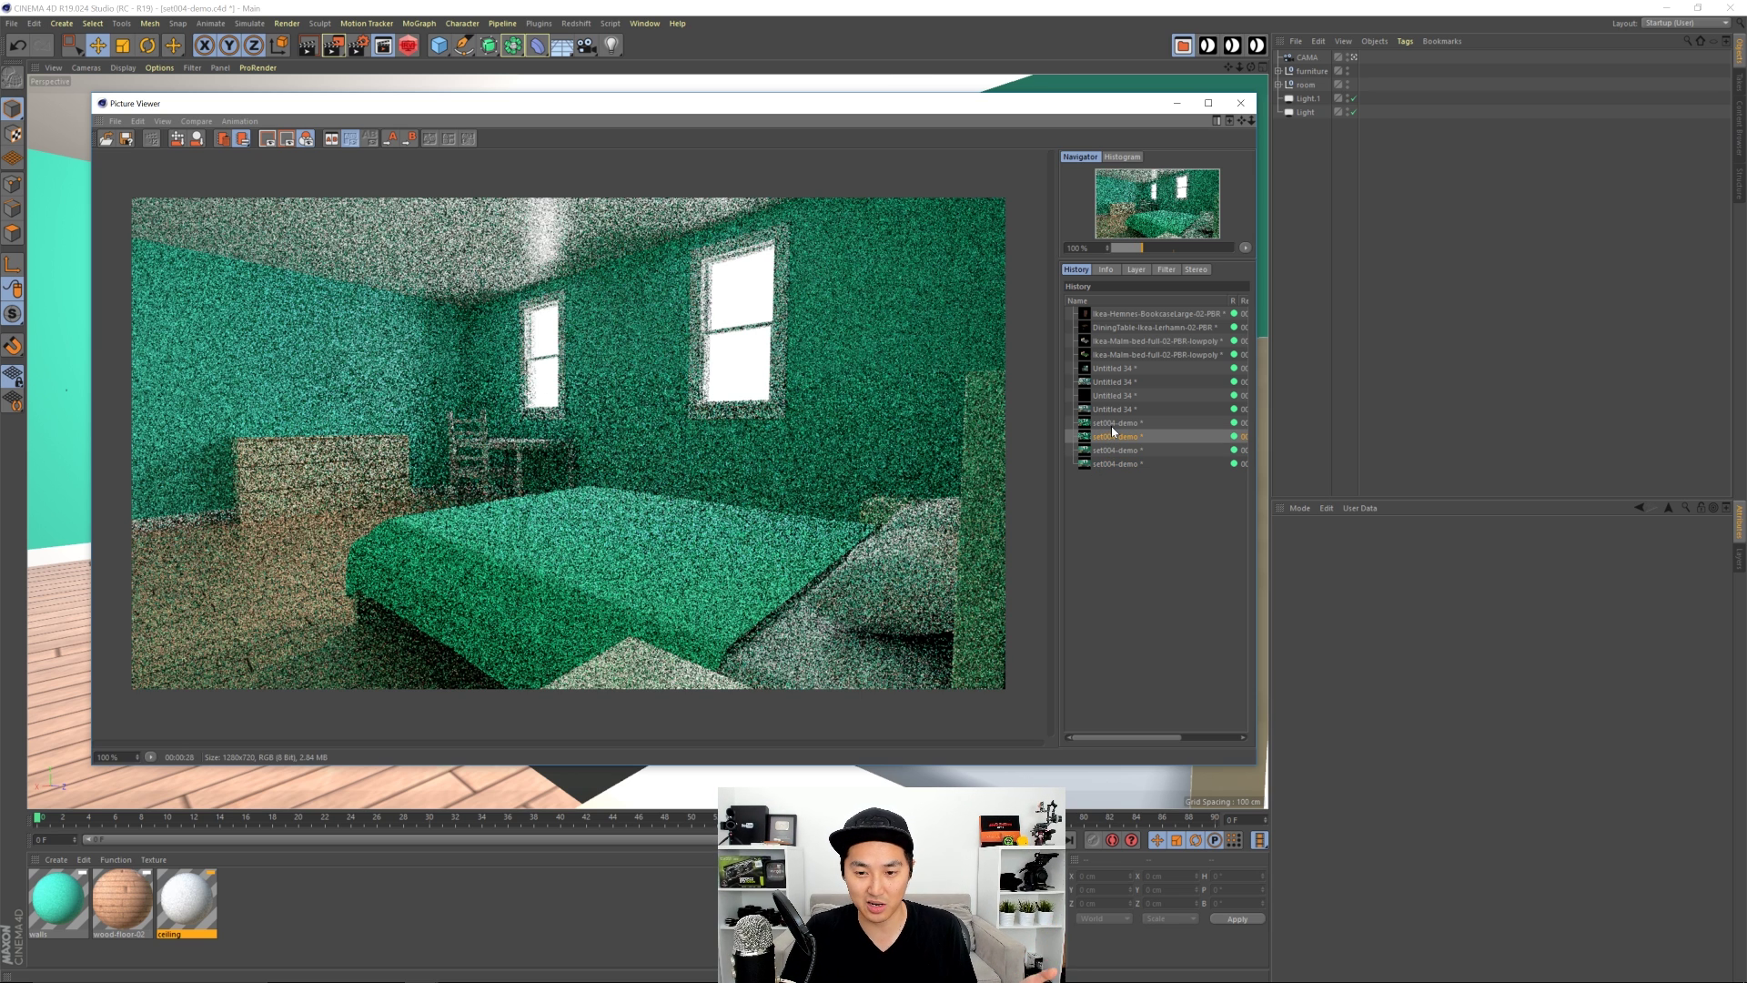
click(1111, 425)
click(1117, 410)
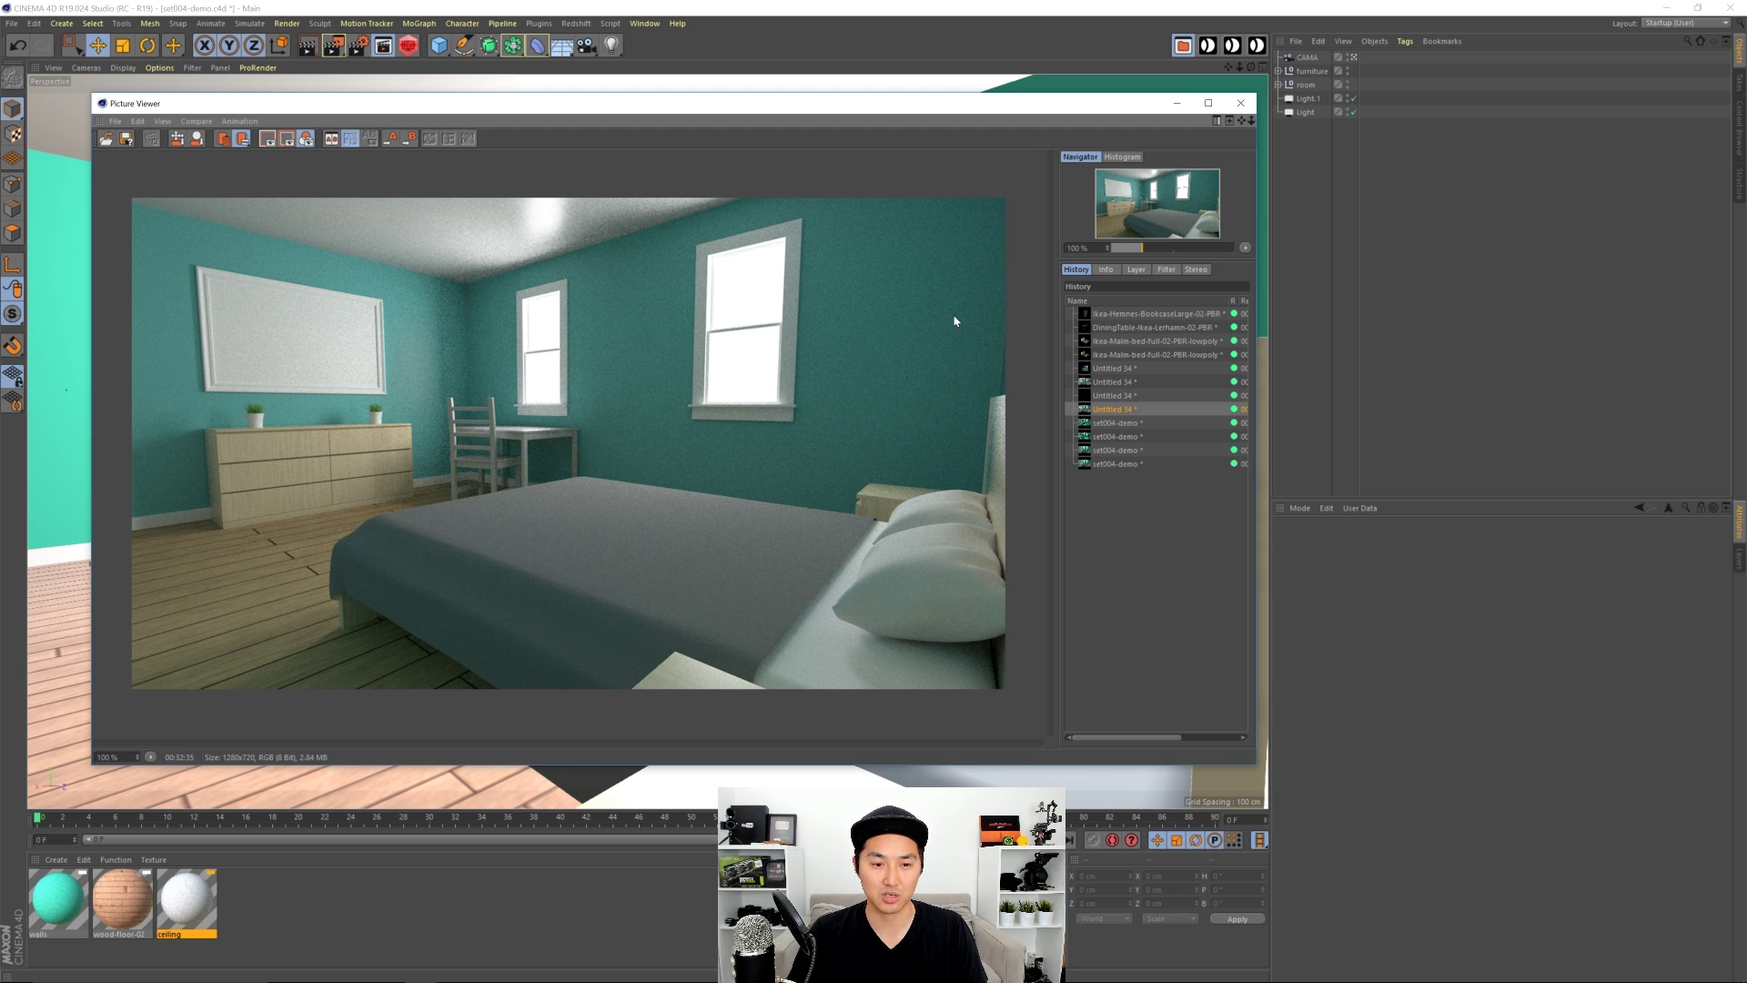
click(1240, 103)
click(1072, 169)
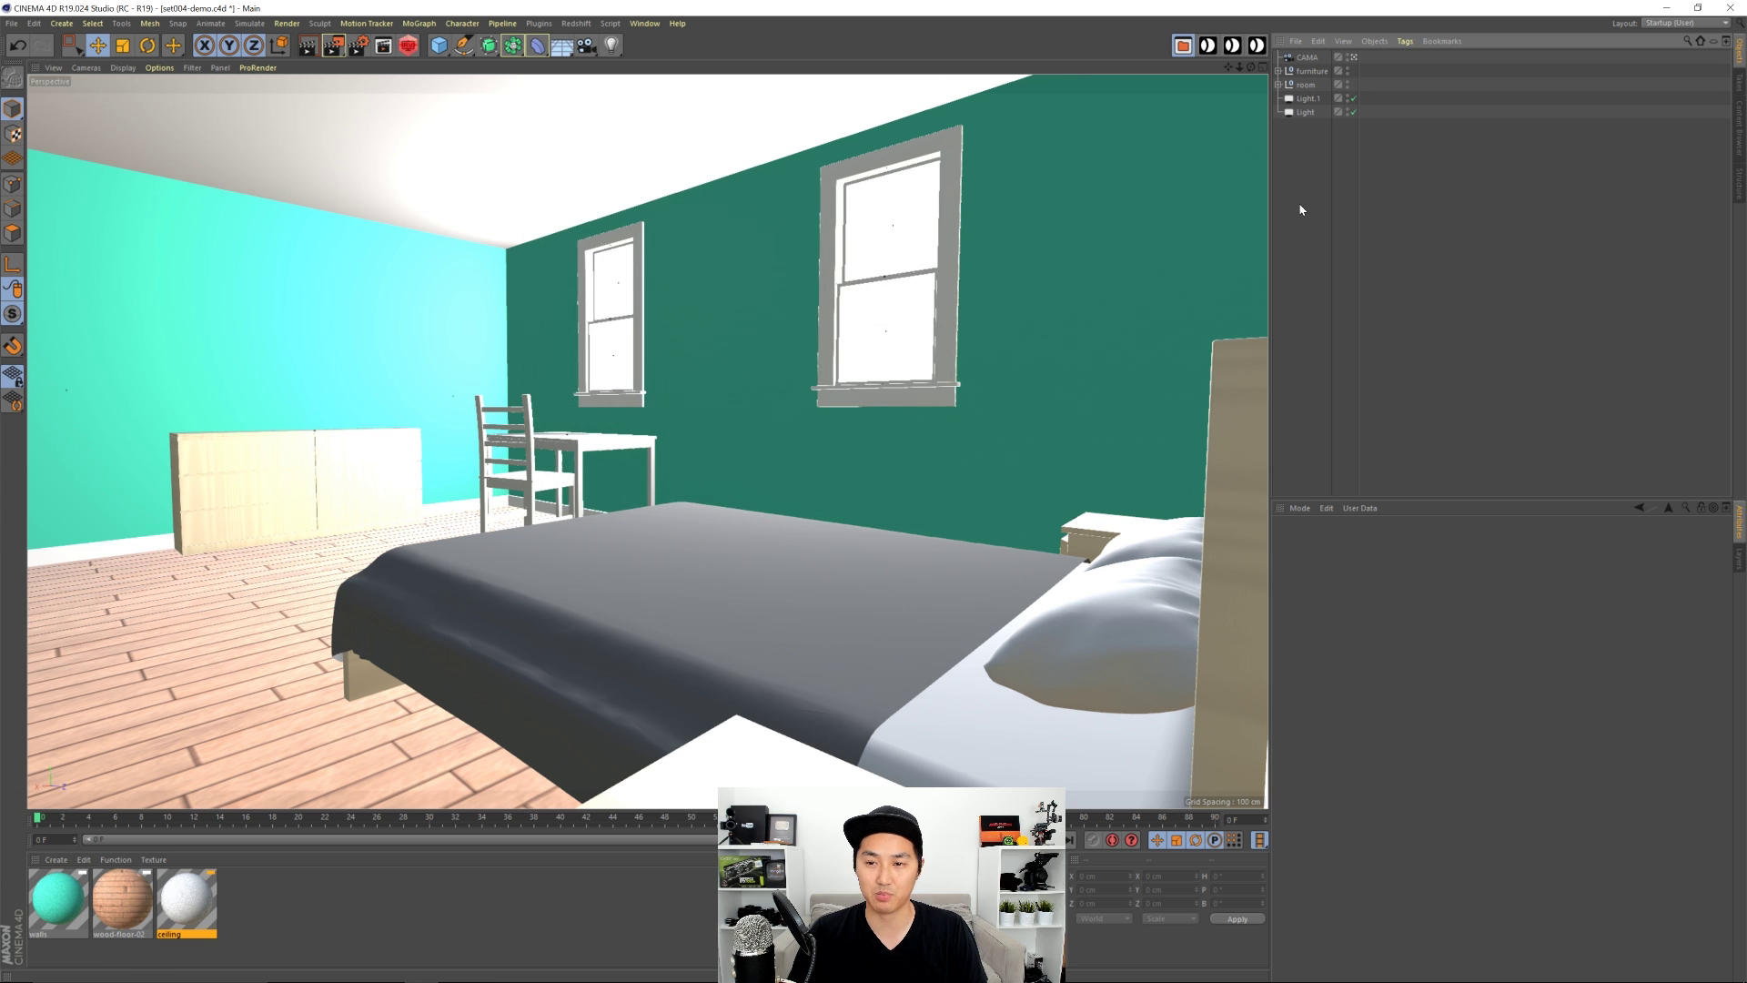